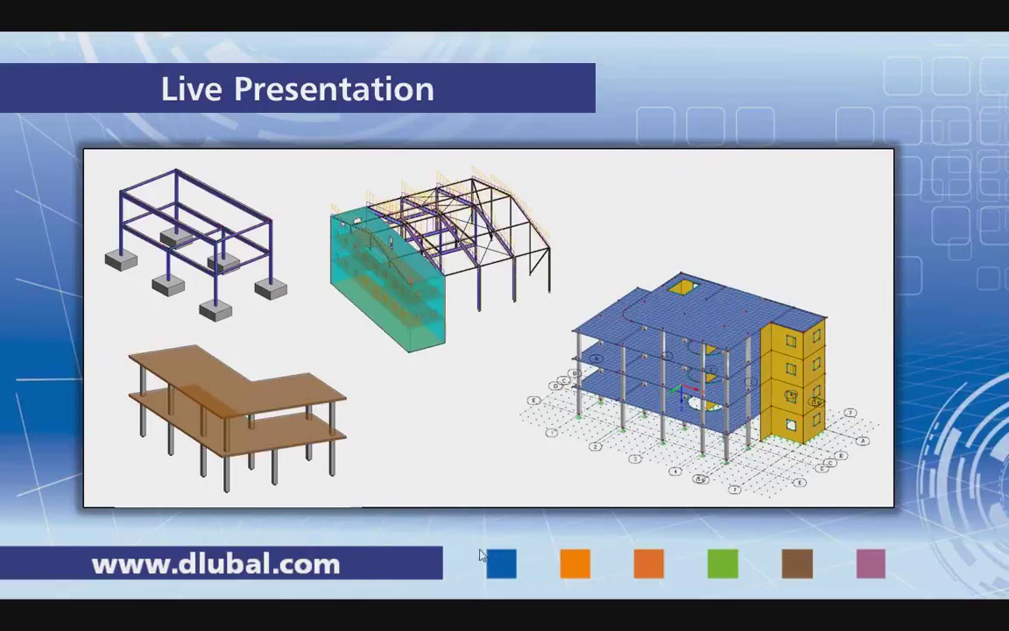
# Step: Switch to Autodesk Revit Structure and open the recent project Example1_Web
pyautogui.hotkey('alt', 'Tab')
pyautogui.press('Tab')
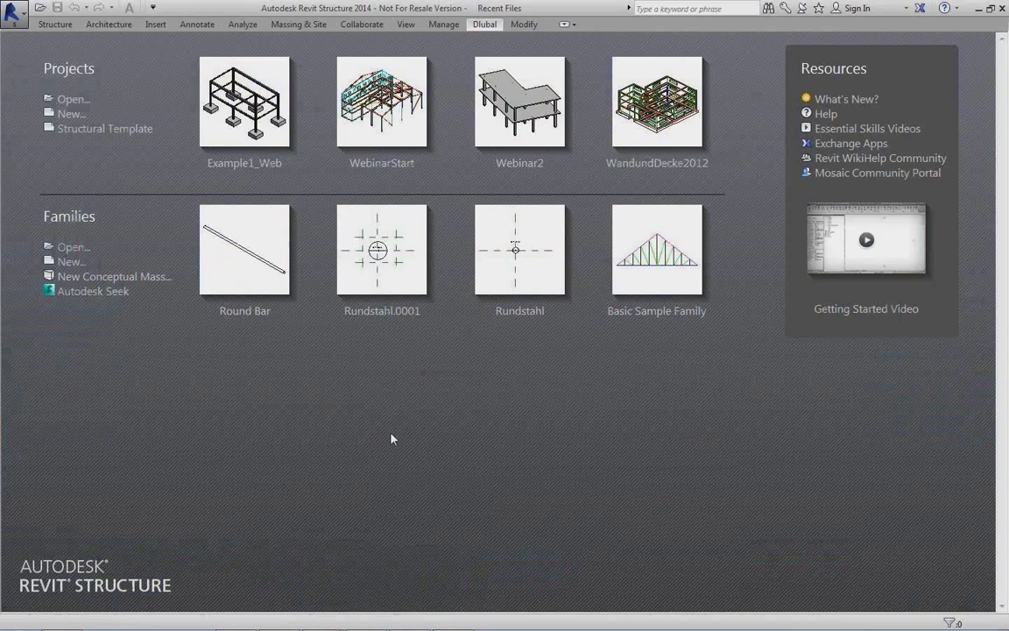
pyautogui.click(268, 117)
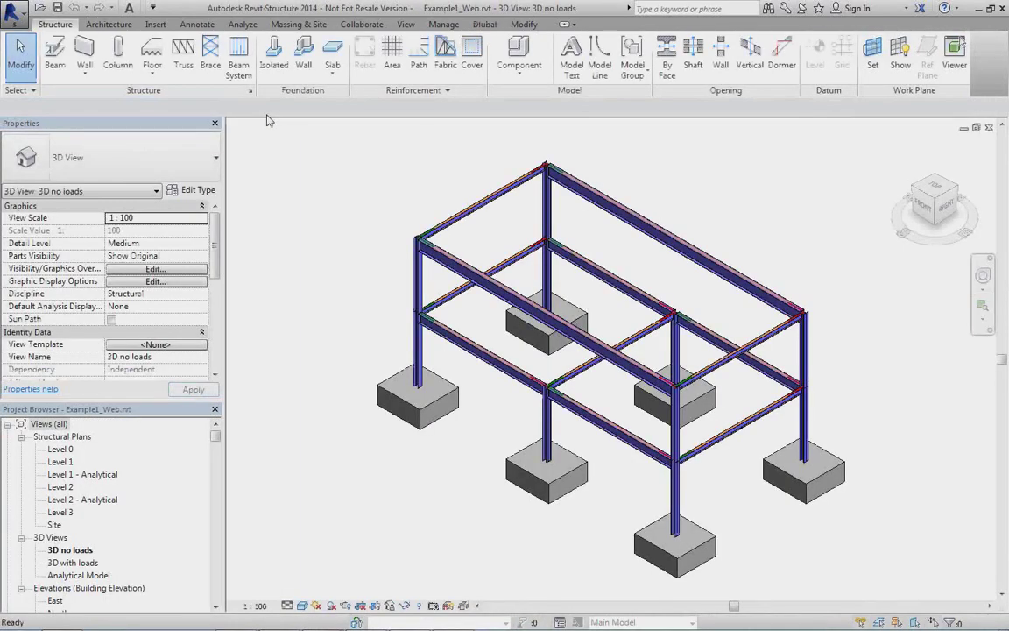
# Step: Switch to RFEM to show its empty workspace, and return to the Revit project
pyautogui.moveTo(380, 619)
pyautogui.click(453, 618)
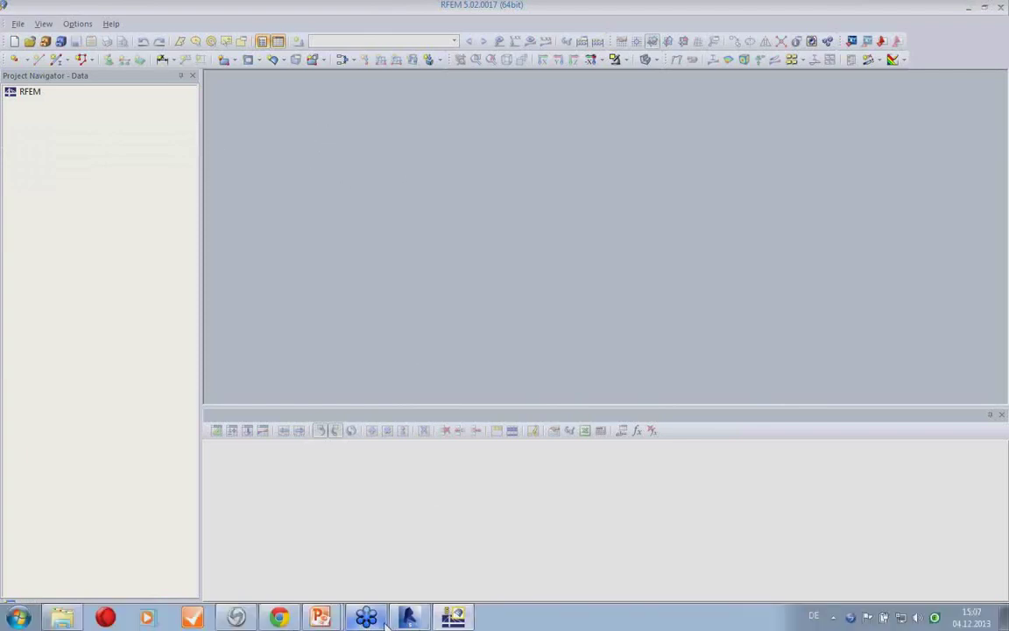
pyautogui.click(408, 618)
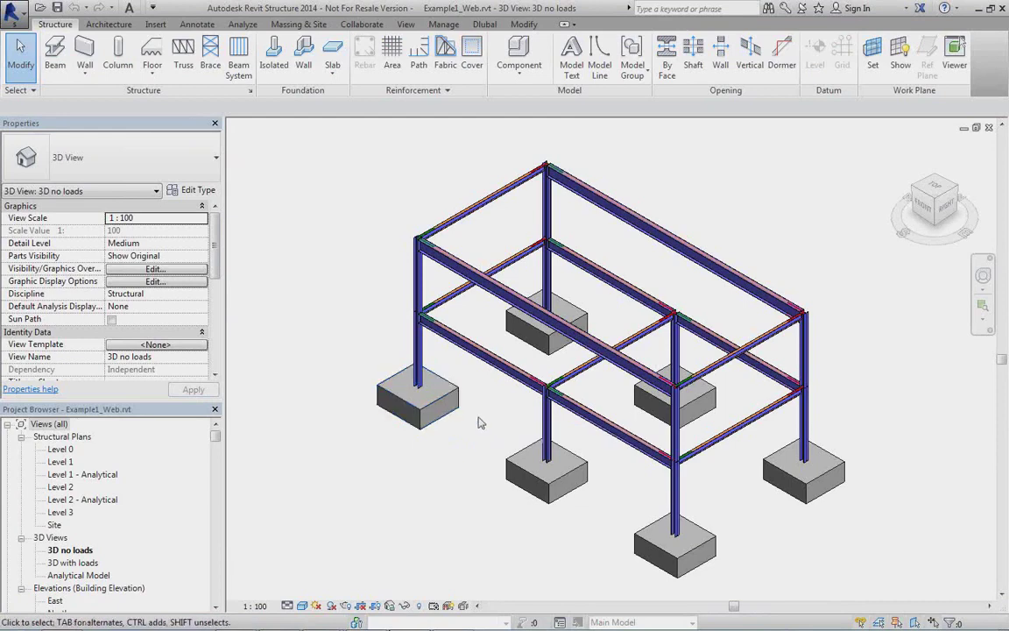
# Step: Examine the shaded steel frame and its footings, and set the 3D no loads view's visual style to Wireframe
pyautogui.moveTo(478, 434)
pyautogui.mouseDown(button='middle')
pyautogui.moveTo(474, 407)
pyautogui.moveTo(469, 418)
pyautogui.mouseUp(button='middle')
pyautogui.scroll(4, 468, 385)
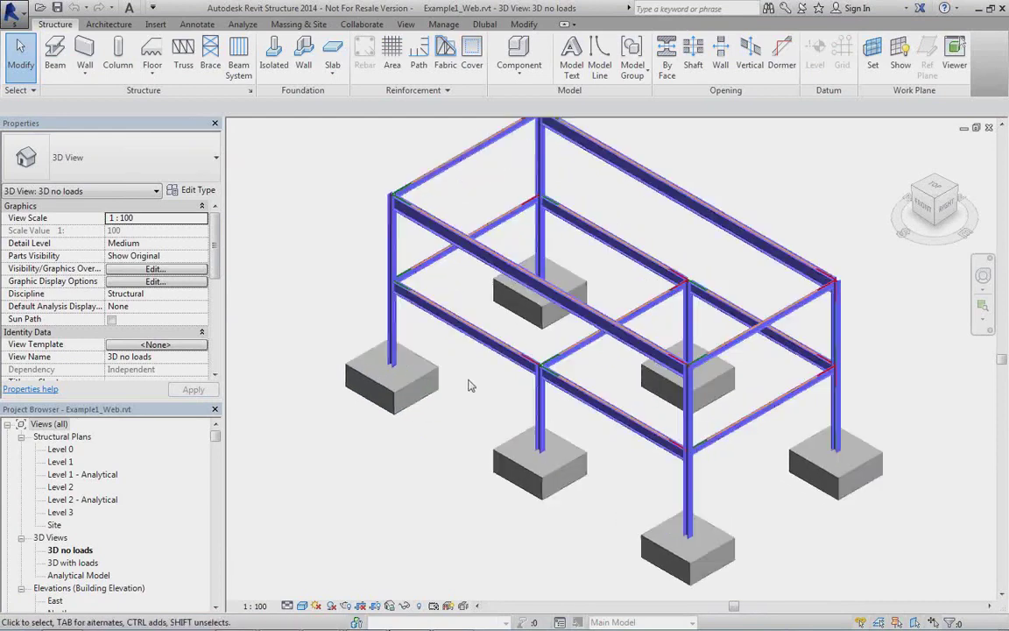
pyautogui.scroll(3, 469, 385)
pyautogui.moveTo(690, 365); pyautogui.dragTo(579, 396, button='middle')
pyautogui.scroll(-4, 572, 401)
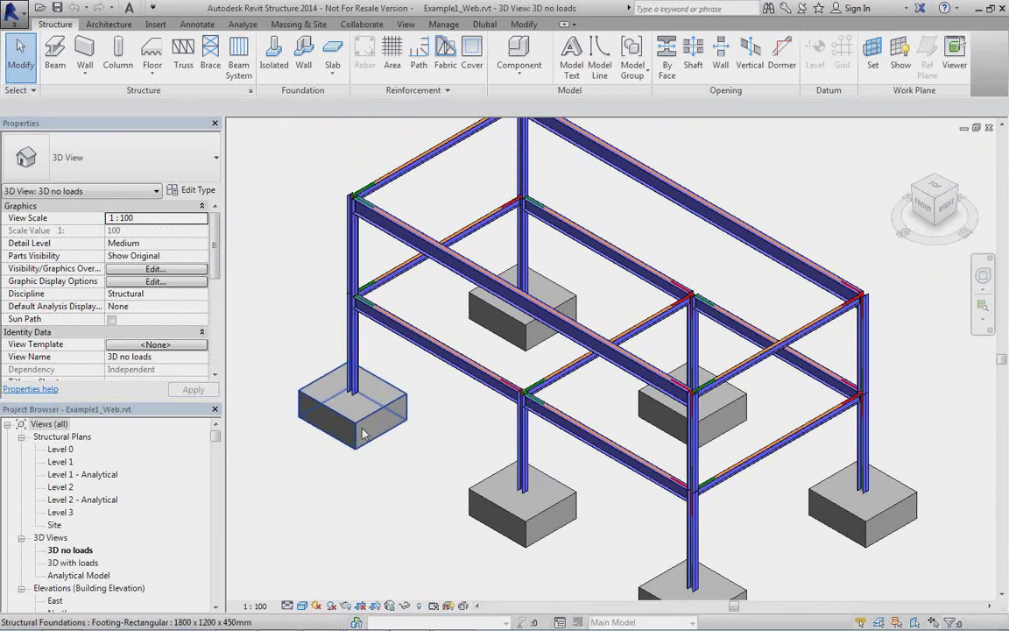
pyautogui.scroll(-2, 593, 473)
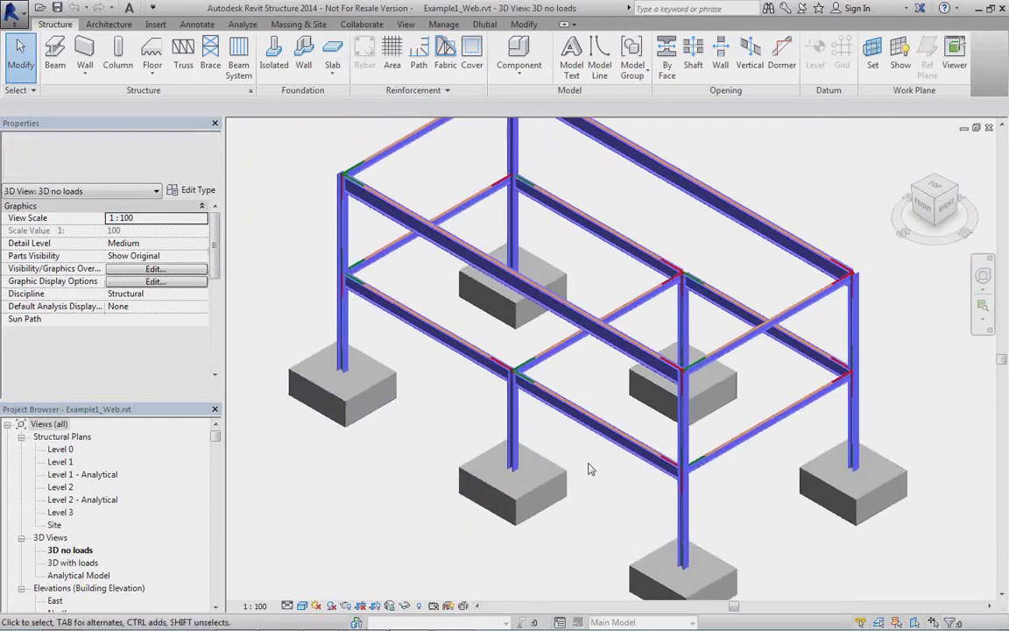
pyautogui.scroll(-2, 577, 457)
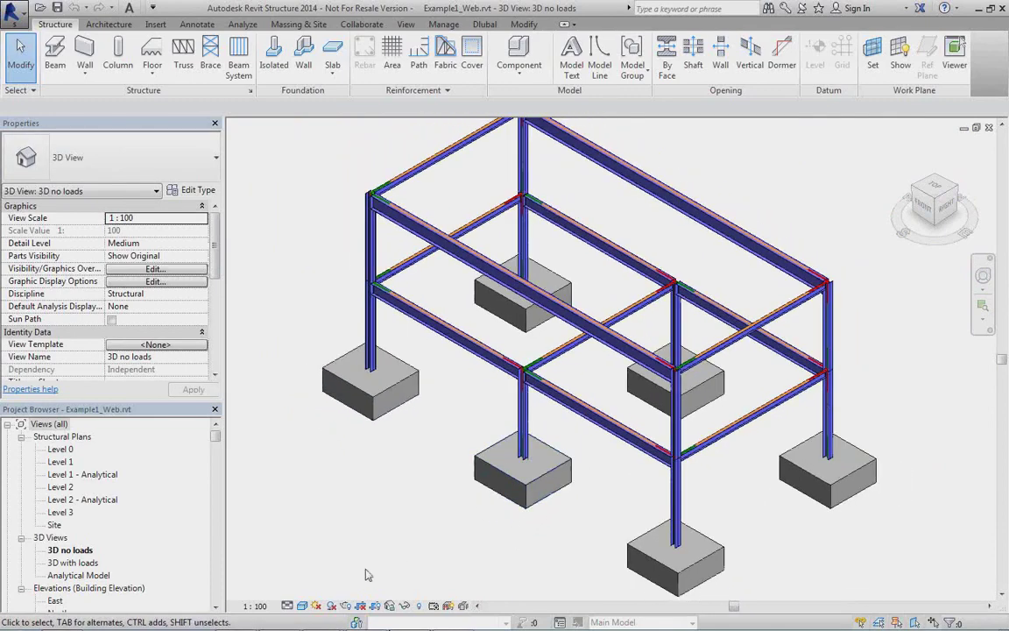
pyautogui.click(301, 605)
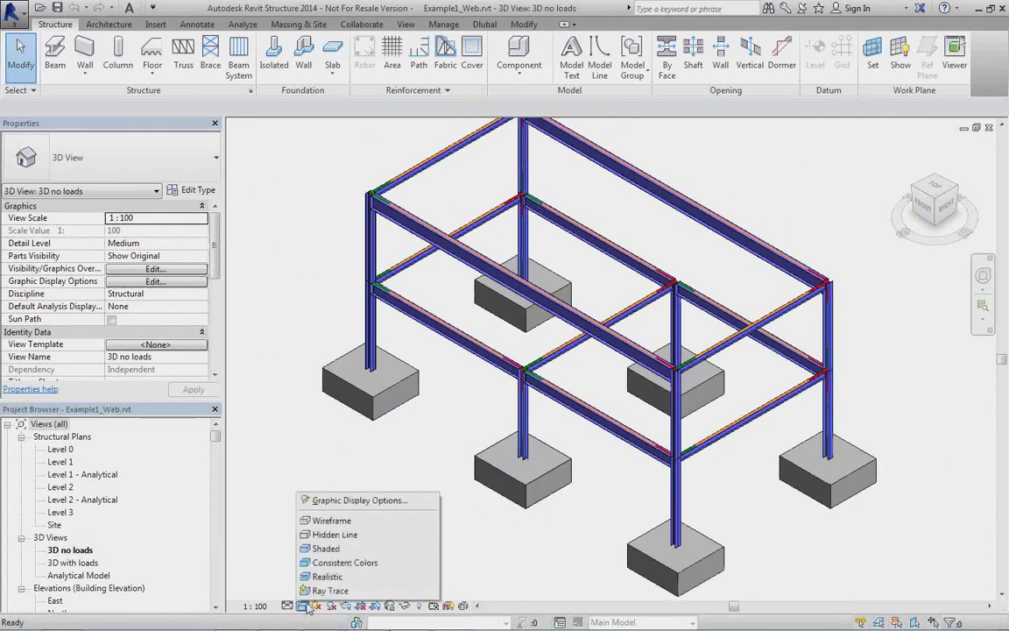
pyautogui.click(332, 521)
# Step: Select the front IPE360 girder on Level 2 and examine its analytical line against the physical beam and column joints
pyautogui.scroll(5, 414, 337)
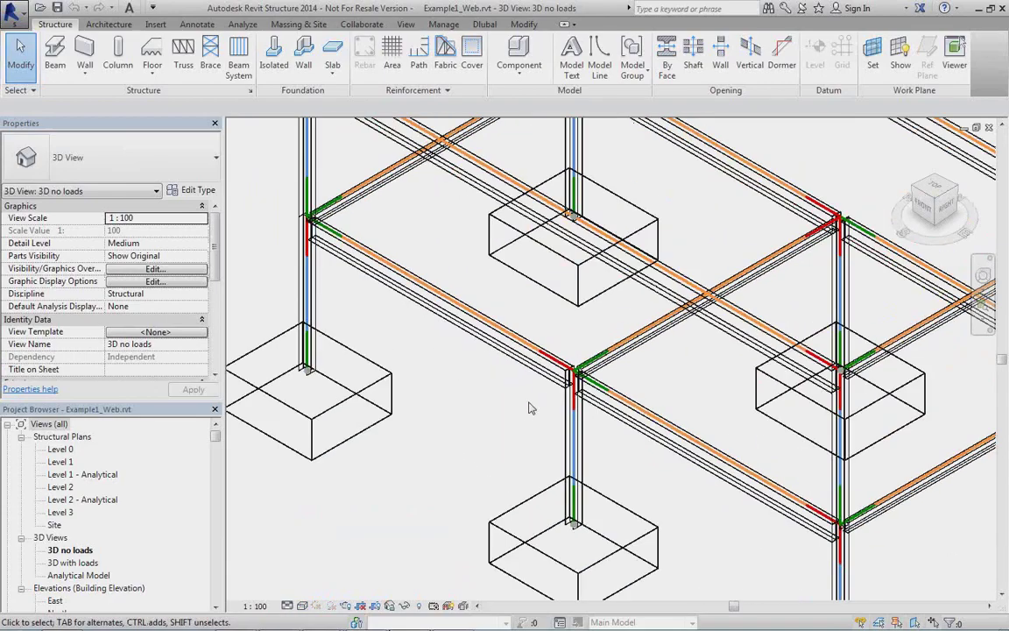
pyautogui.scroll(-2, 517, 425)
pyautogui.keyDown('shift'); pyautogui.moveTo(516, 425); pyautogui.dragTo(569, 366, button='middle'); pyautogui.keyUp('shift')
pyautogui.scroll(5, 570, 366)
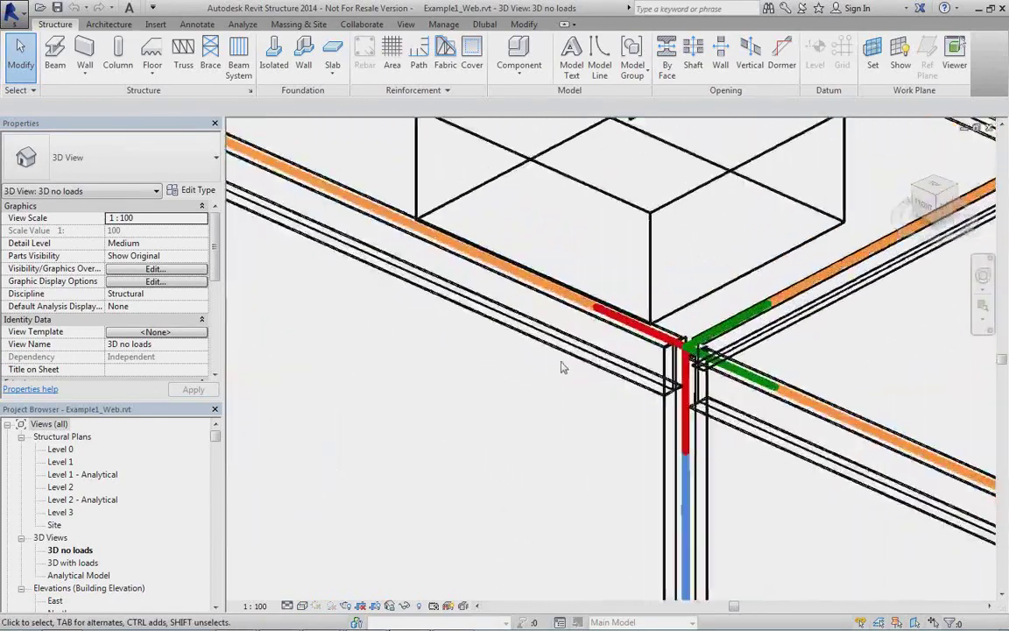
pyautogui.click(620, 392)
pyautogui.scroll(-2, 562, 394)
pyautogui.moveTo(469, 387); pyautogui.dragTo(499, 389, button='middle')
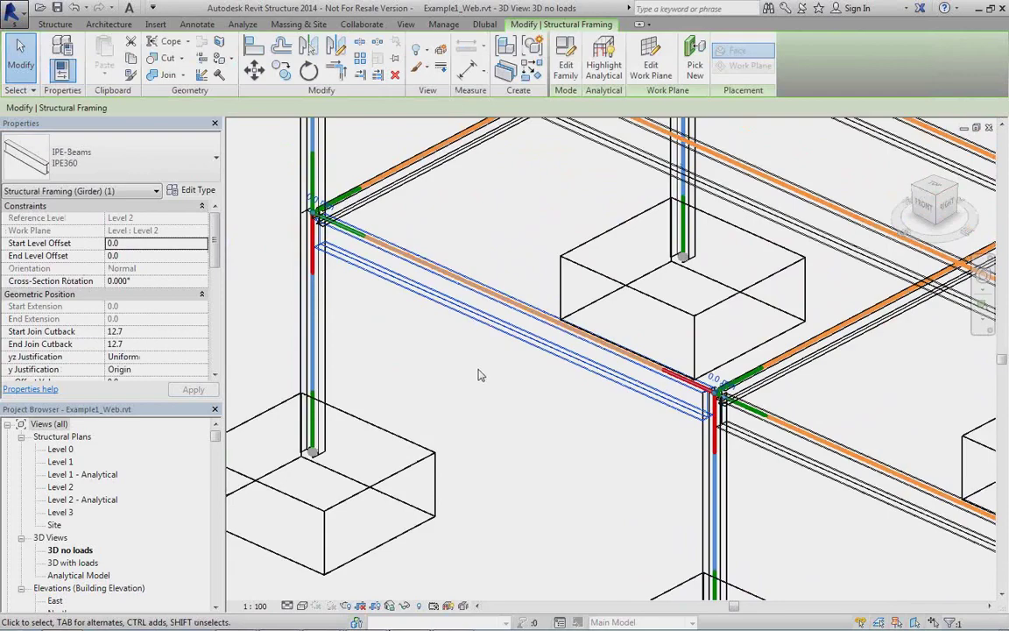
pyautogui.scroll(1, 478, 375)
pyautogui.scroll(-1, 724, 417)
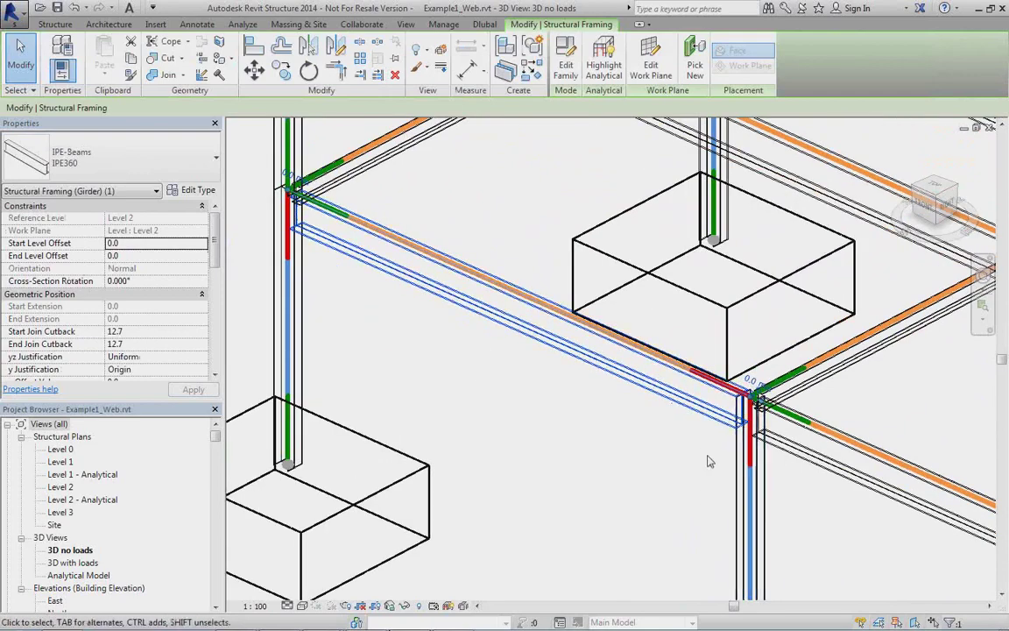
pyautogui.moveTo(724, 417); pyautogui.dragTo(675, 387, button='middle')
pyautogui.scroll(-1, 676, 388)
pyautogui.scroll(1, 662, 473)
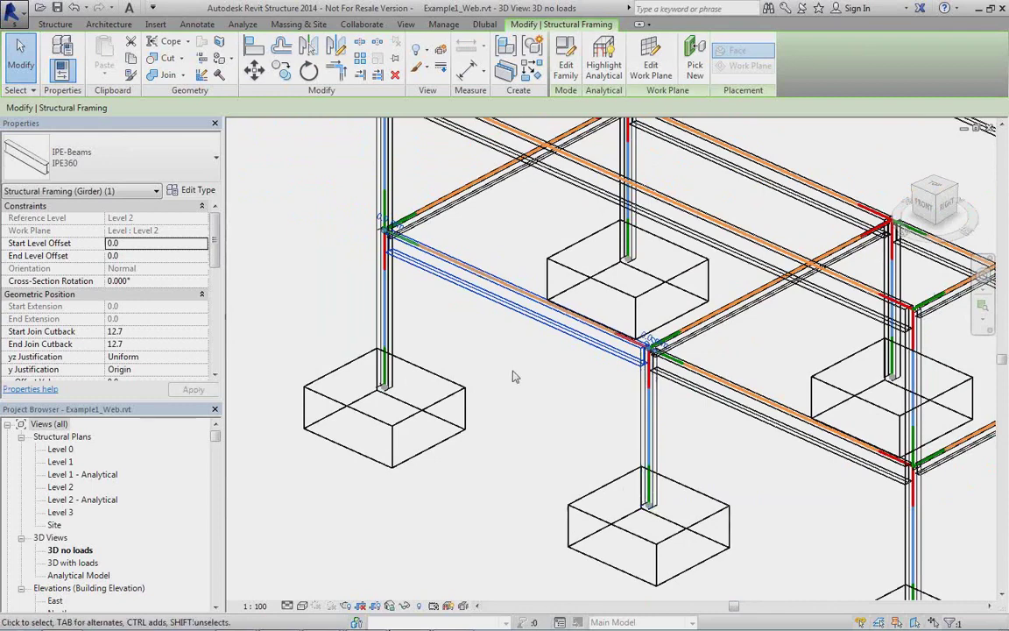
# Step: Open the Analytical Model 3D view and orient it to inspect the frame's analytical members and nodes from the front
pyautogui.doubleClick(78, 574)
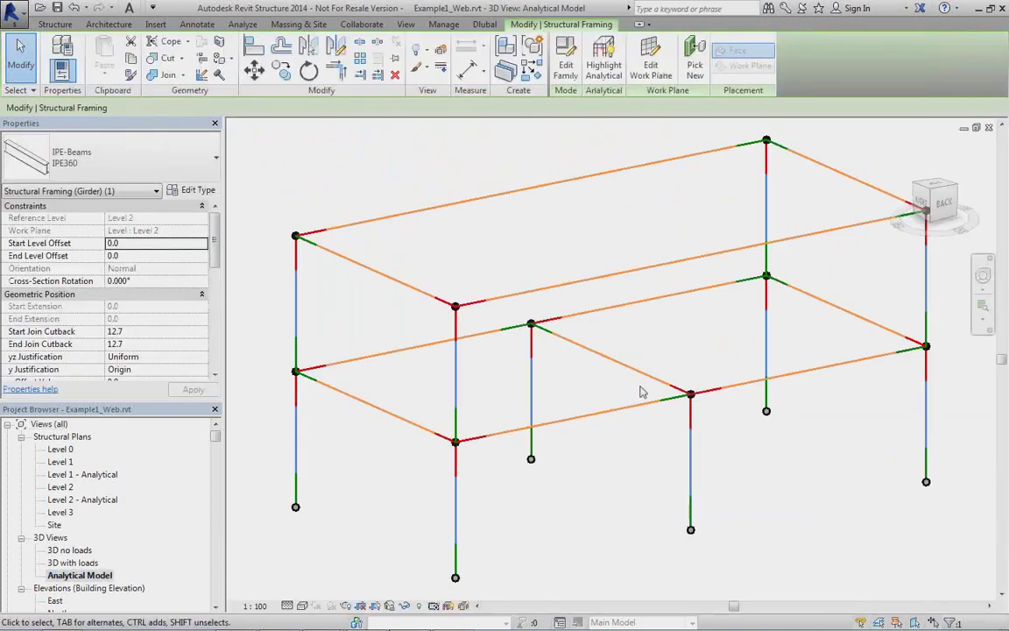
pyautogui.click(893, 160)
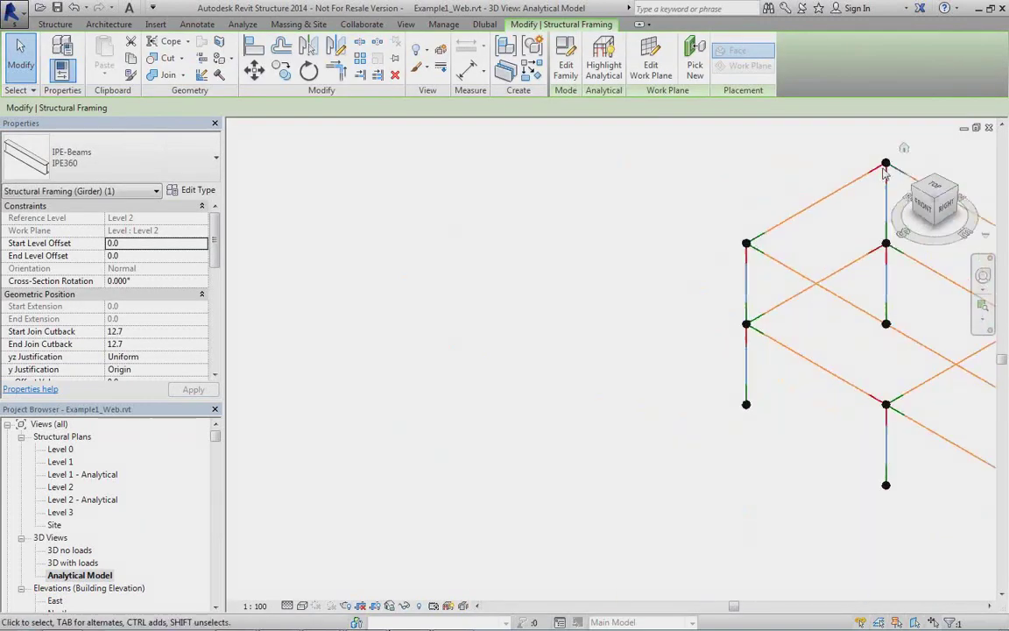
pyautogui.keyDown('shift'); pyautogui.moveTo(579, 500); pyautogui.dragTo(608, 444, button='middle'); pyautogui.keyUp('shift')
pyautogui.scroll(5, 561, 456)
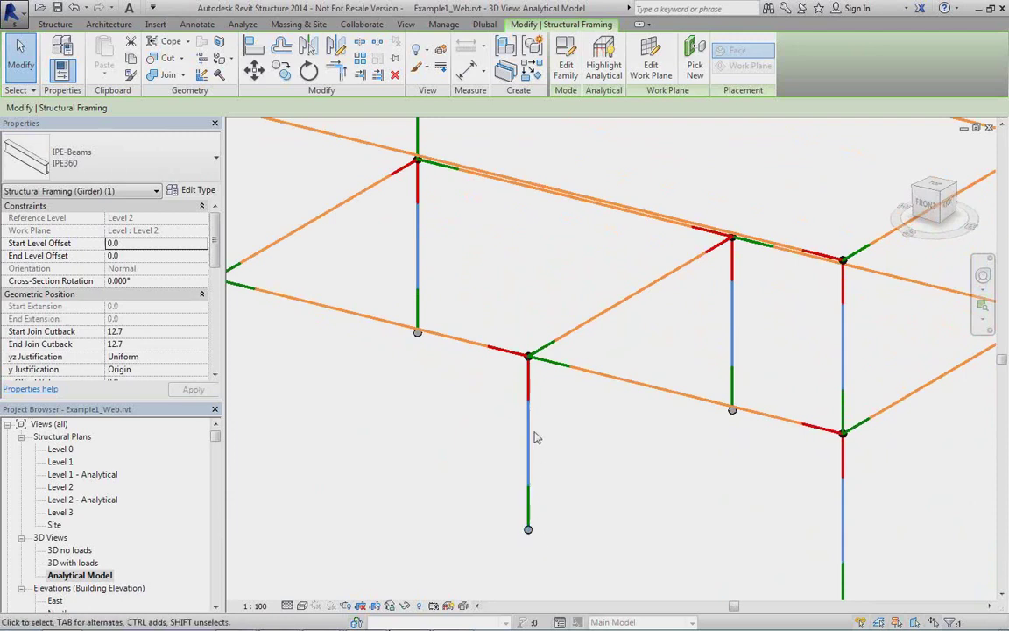
pyautogui.moveTo(614, 343); pyautogui.dragTo(553, 401, button='middle')
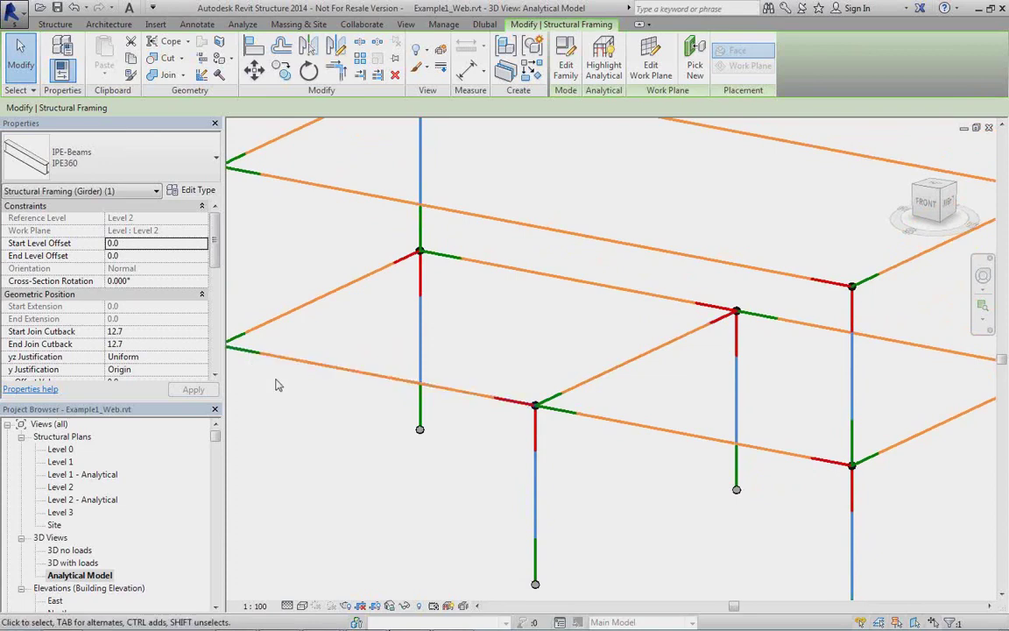
pyautogui.scroll(-2, 306, 392)
pyautogui.moveTo(307, 393); pyautogui.dragTo(402, 385, button='middle')
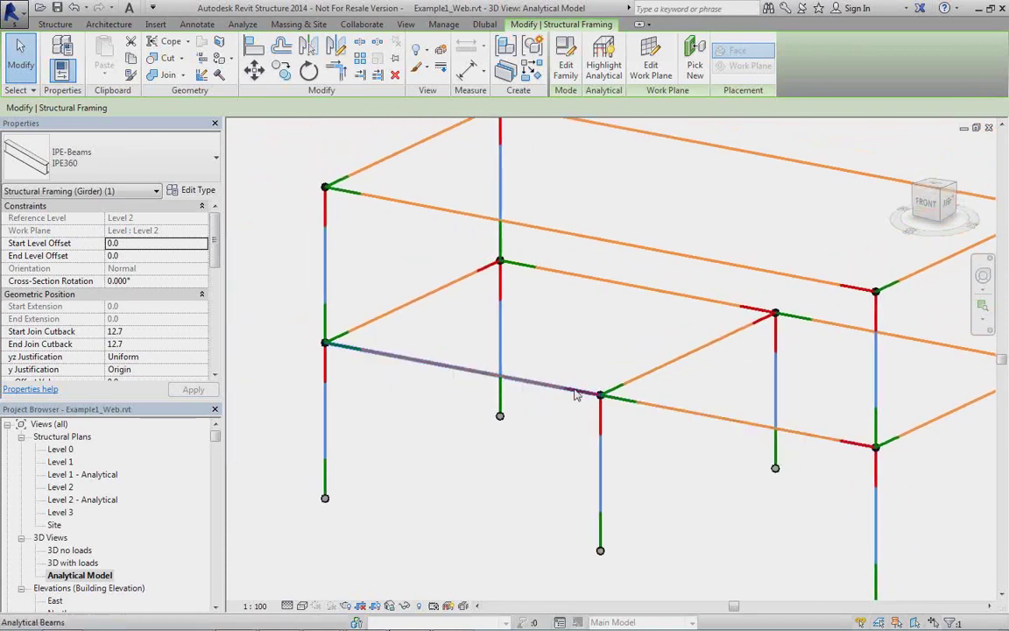
# Step: Review the start and end release properties of the lower front analytical beam, and clear the selection
pyautogui.click(421, 369)
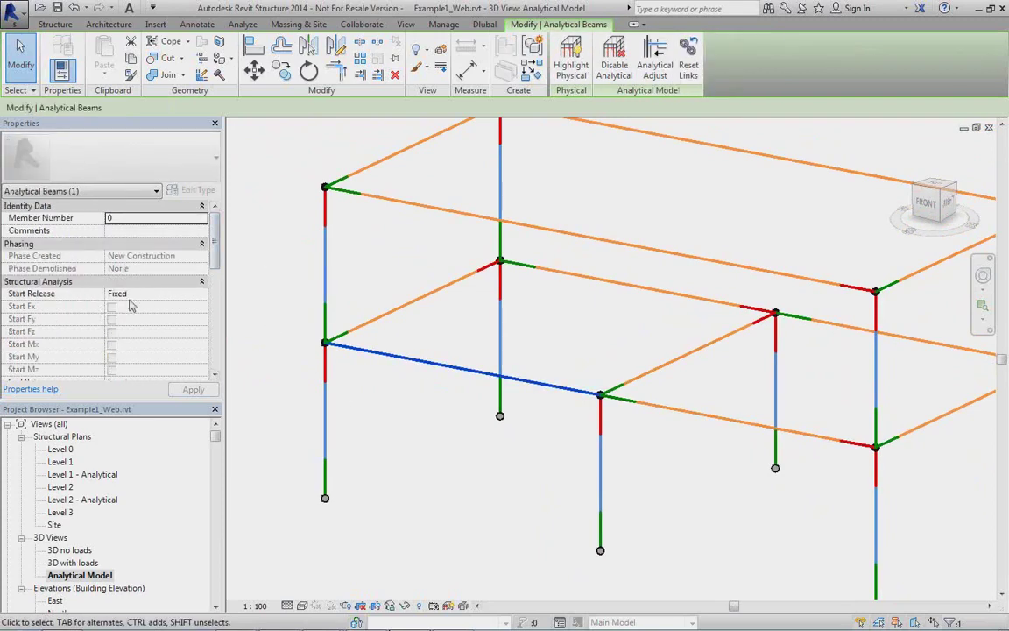
pyautogui.moveTo(216, 245); pyautogui.dragTo(217, 314)
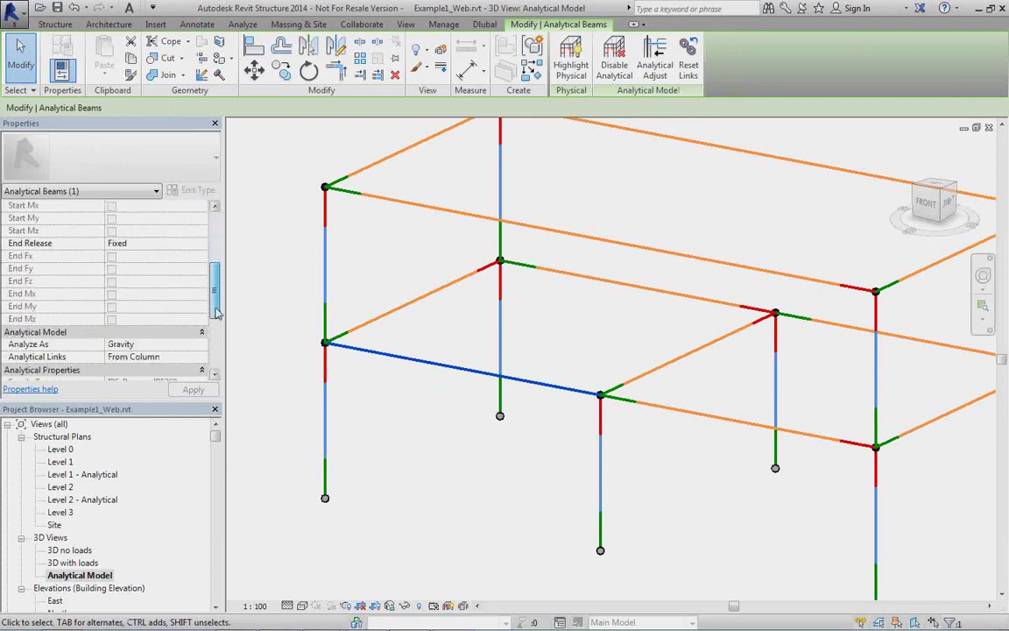
pyautogui.click(378, 406)
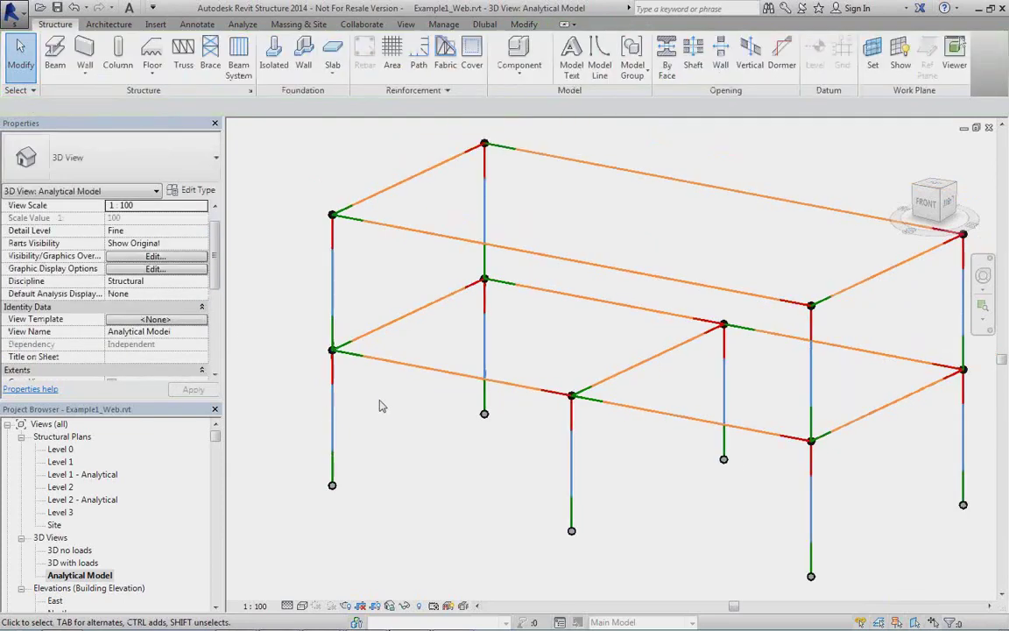
# Step: Reopen the 3D no loads view and focus on the middle cross beam's joint with the front girders
pyautogui.doubleClick(70, 551)
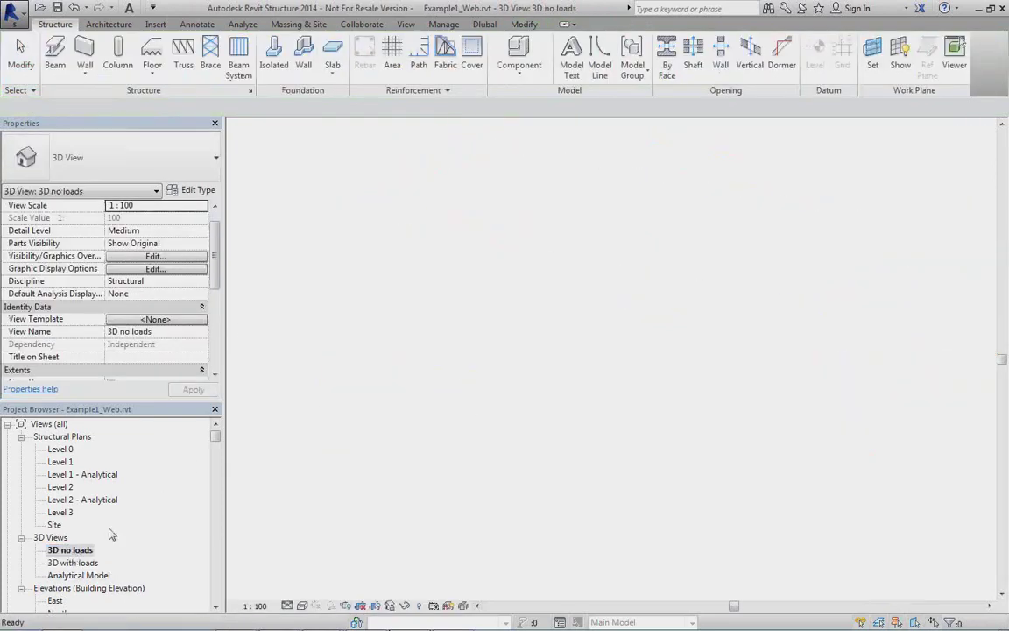
pyautogui.keyDown('shift'); pyautogui.moveTo(507, 384); pyautogui.dragTo(554, 401, button='middle'); pyautogui.keyUp('shift')
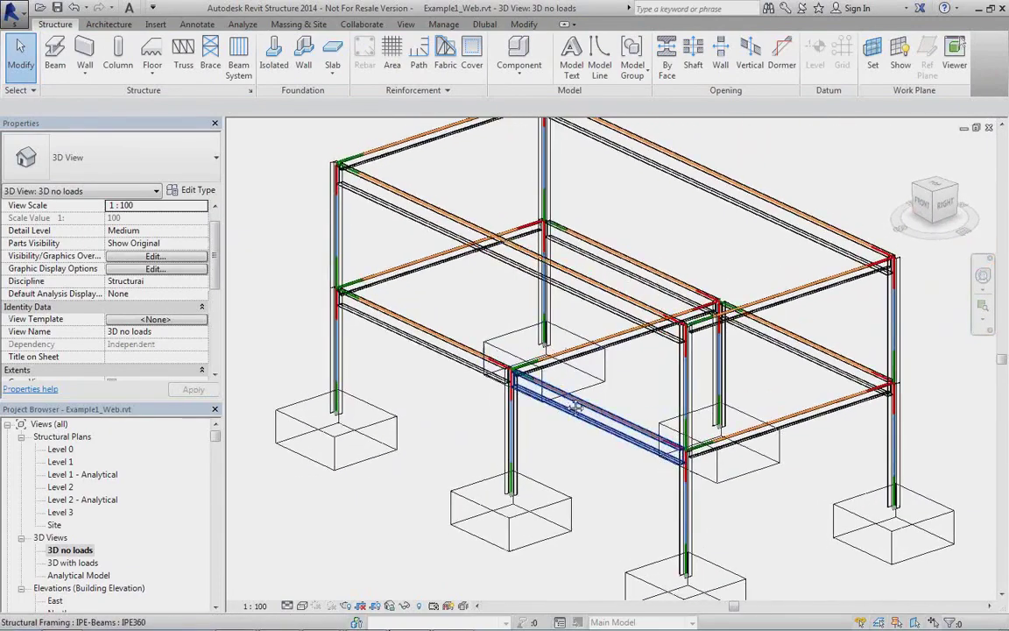
pyautogui.scroll(5, 554, 401)
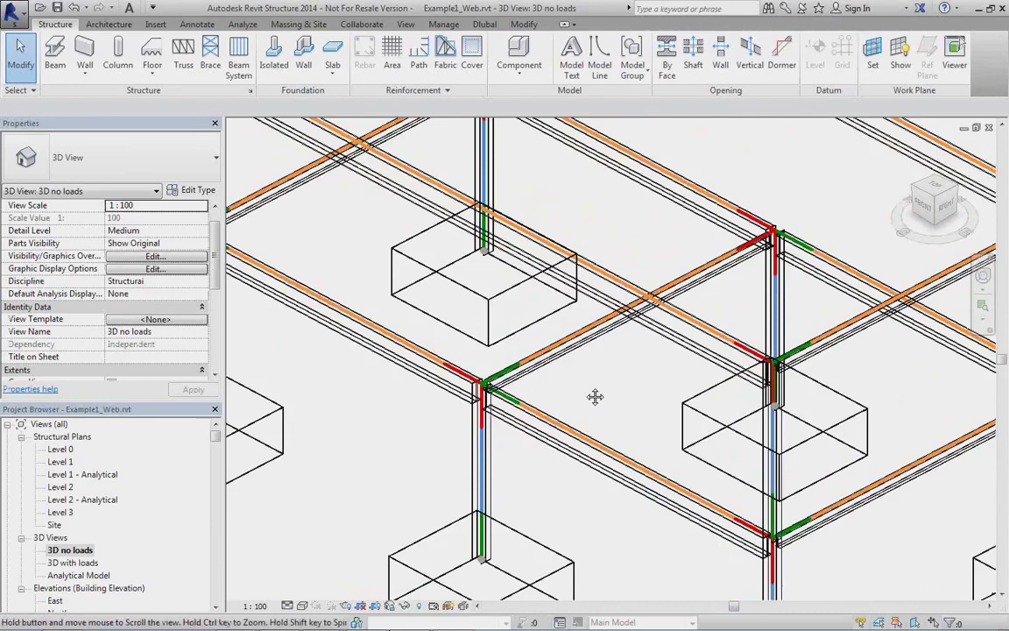
pyautogui.scroll(2, 585, 389)
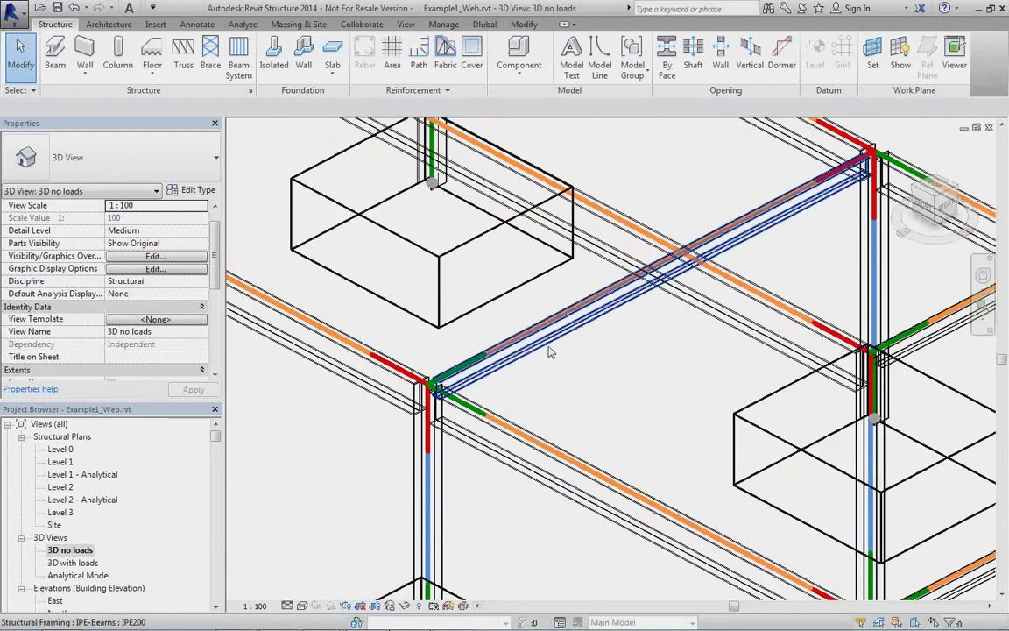
# Step: Set the z Justification of the middle IPE200 cross beam to Center and inspect its end at the column joint
pyautogui.click(550, 350)
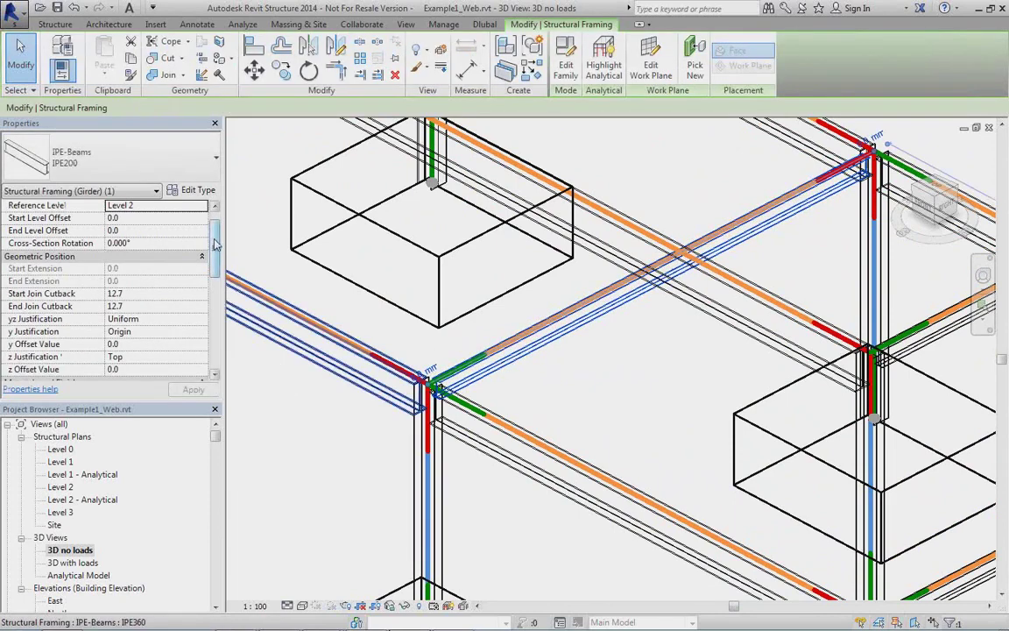
pyautogui.scroll(-1, 216, 242)
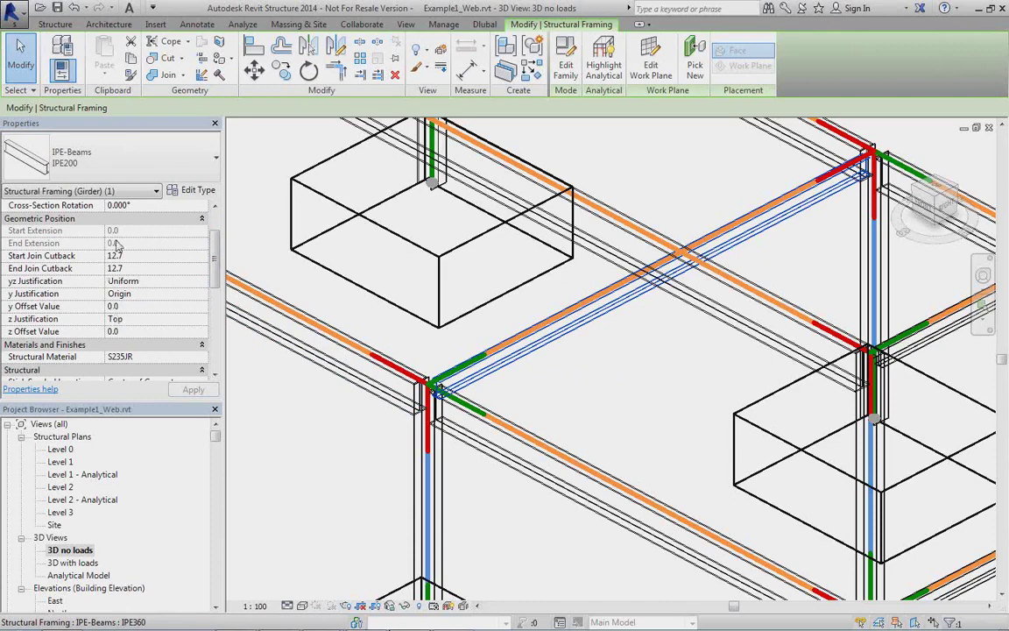
pyautogui.scroll(1, 118, 224)
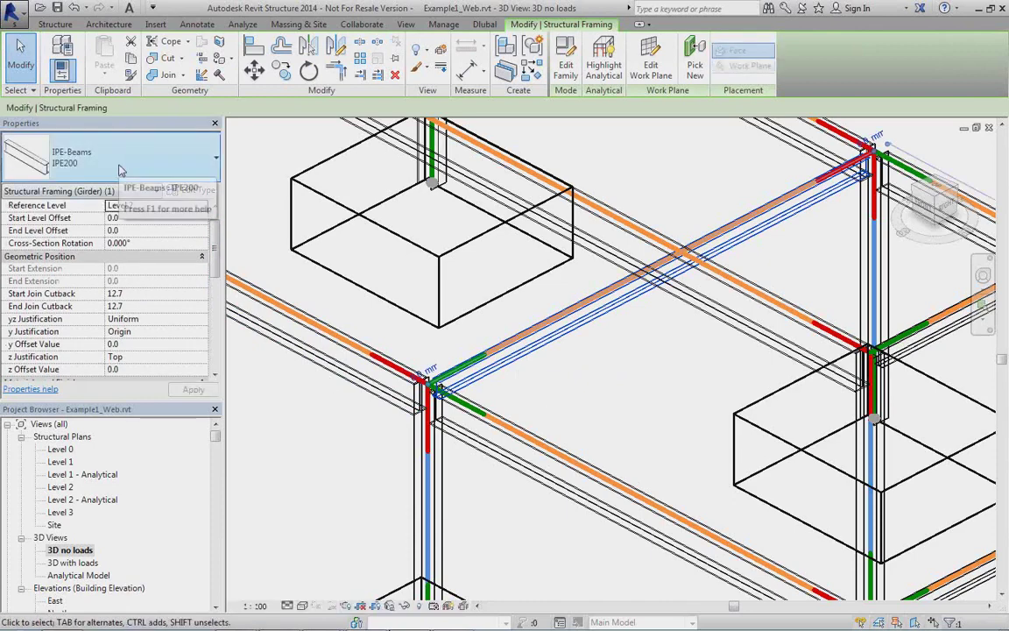
pyautogui.click(158, 358)
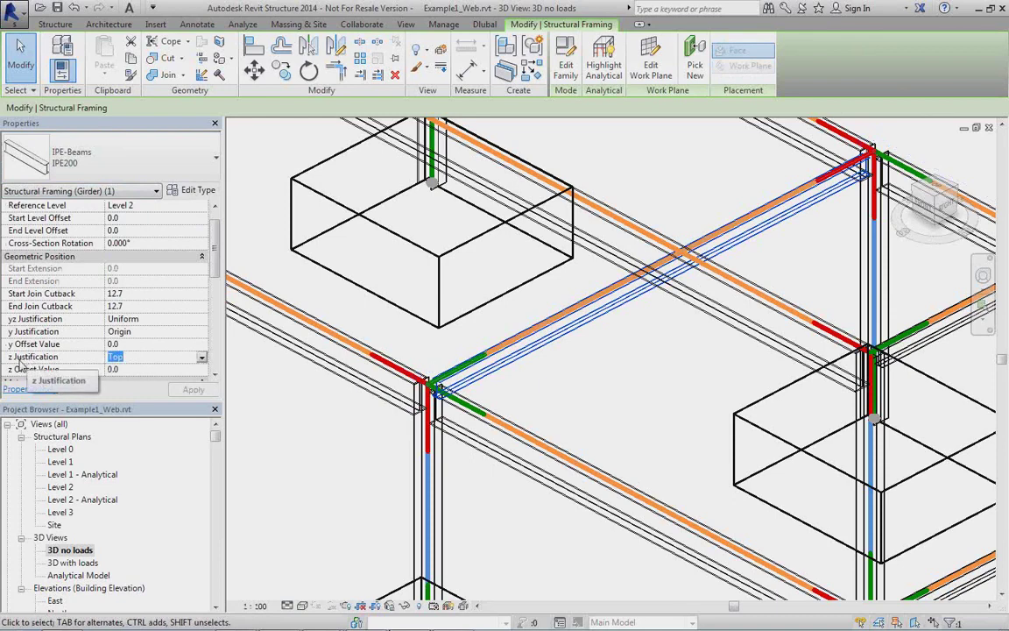
pyautogui.click(201, 359)
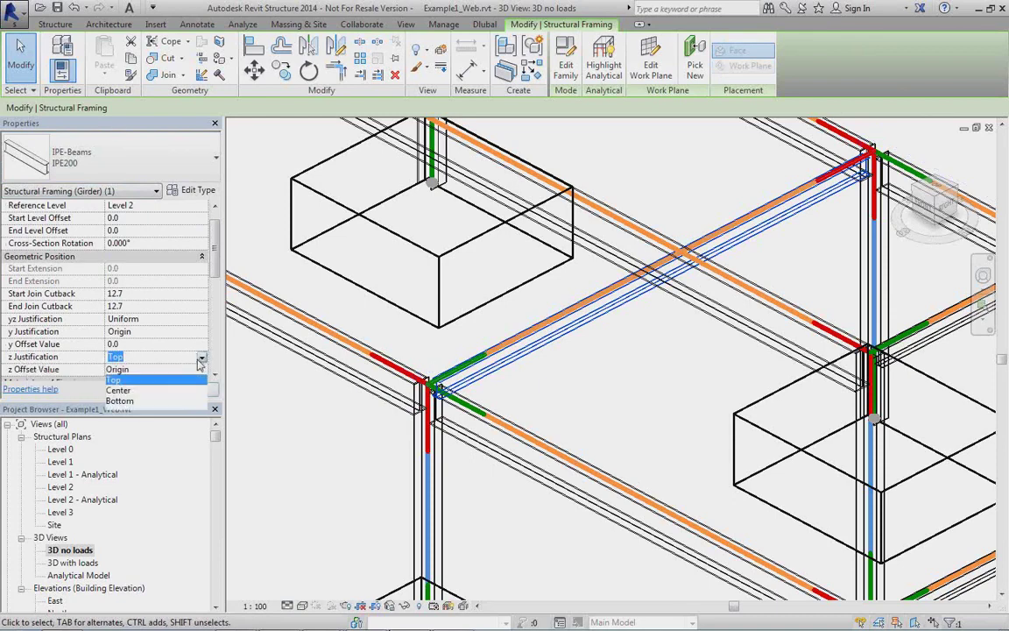
pyautogui.click(119, 391)
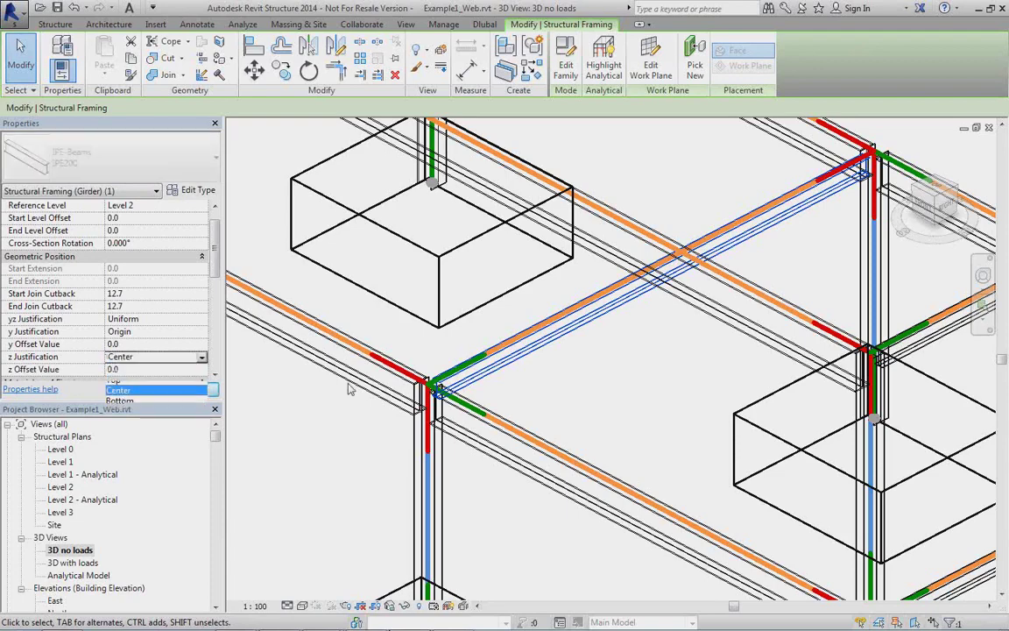
pyautogui.click(587, 368)
pyautogui.scroll(4, 578, 364)
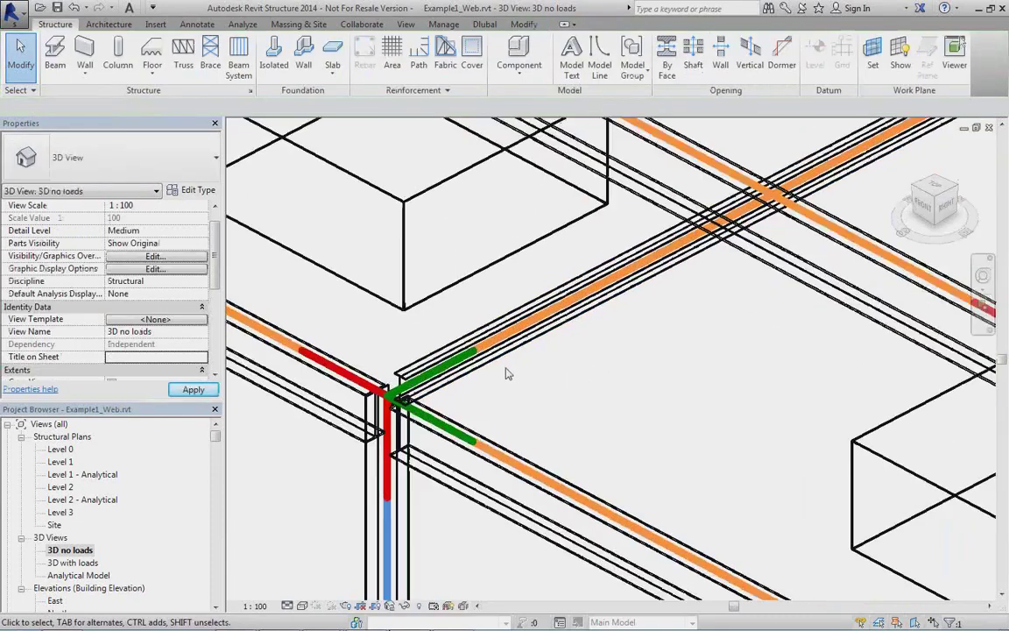
pyautogui.scroll(2, 487, 327)
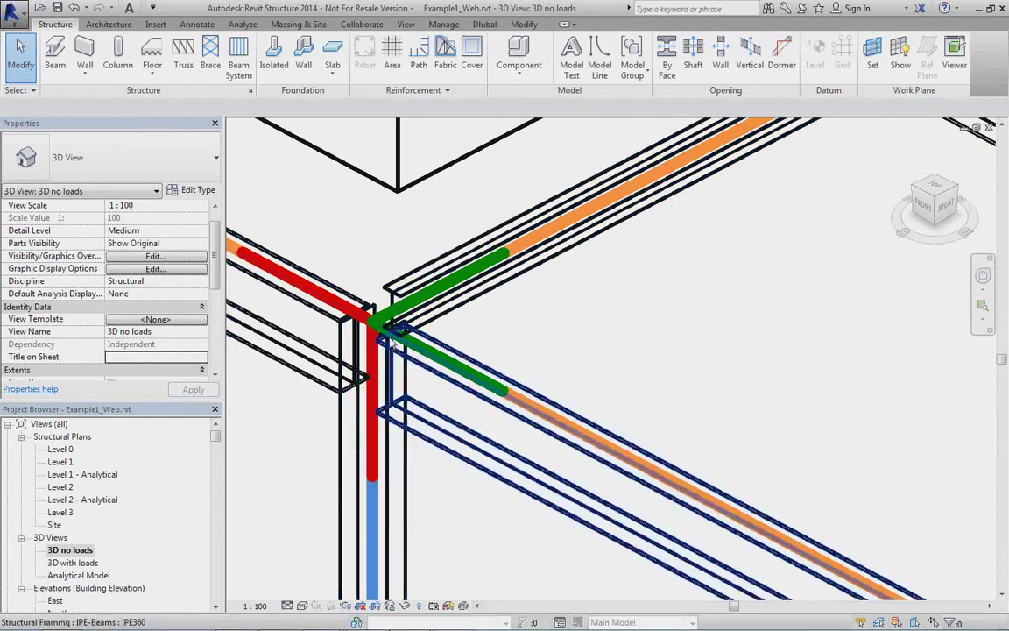
pyautogui.scroll(-5, 450, 319)
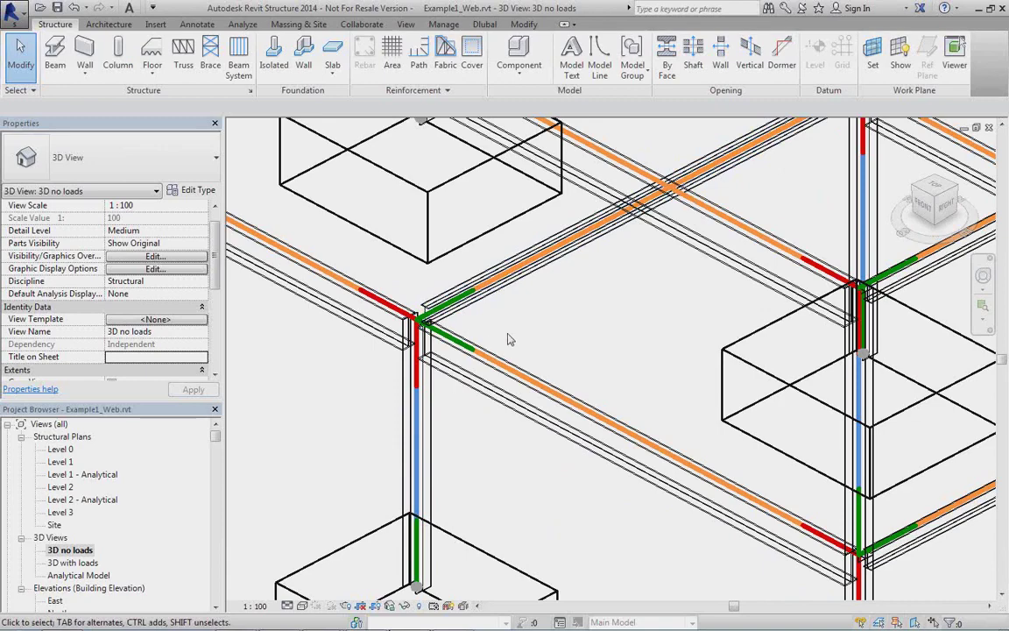
# Step: Disable the analytical model of the middle IPE200 cross beam, enable it again, and clear the selection
pyautogui.moveTo(508, 360); pyautogui.dragTo(554, 319, button='middle')
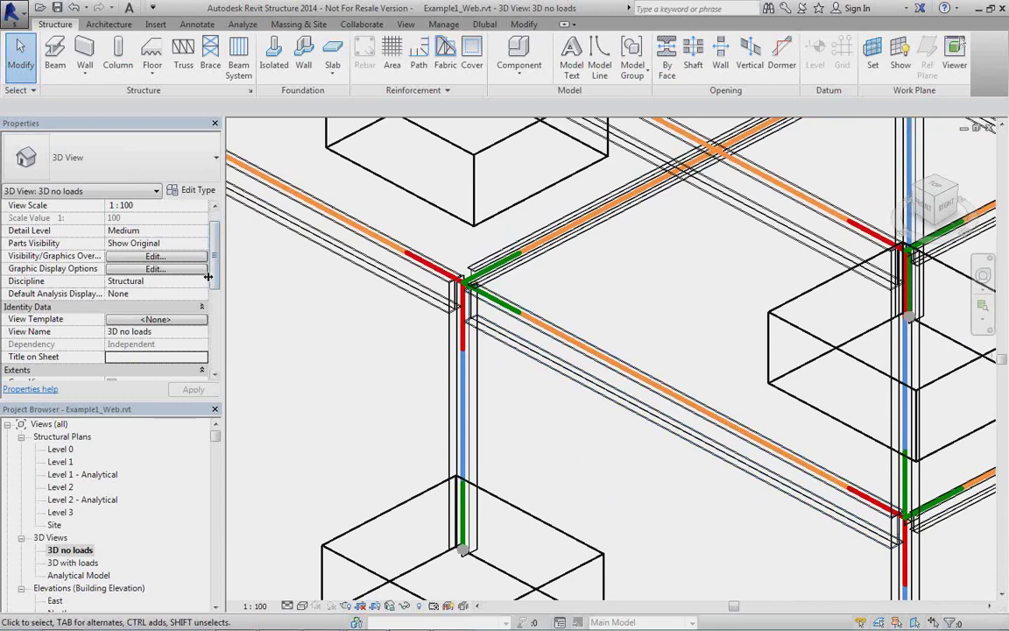
pyautogui.click(478, 261)
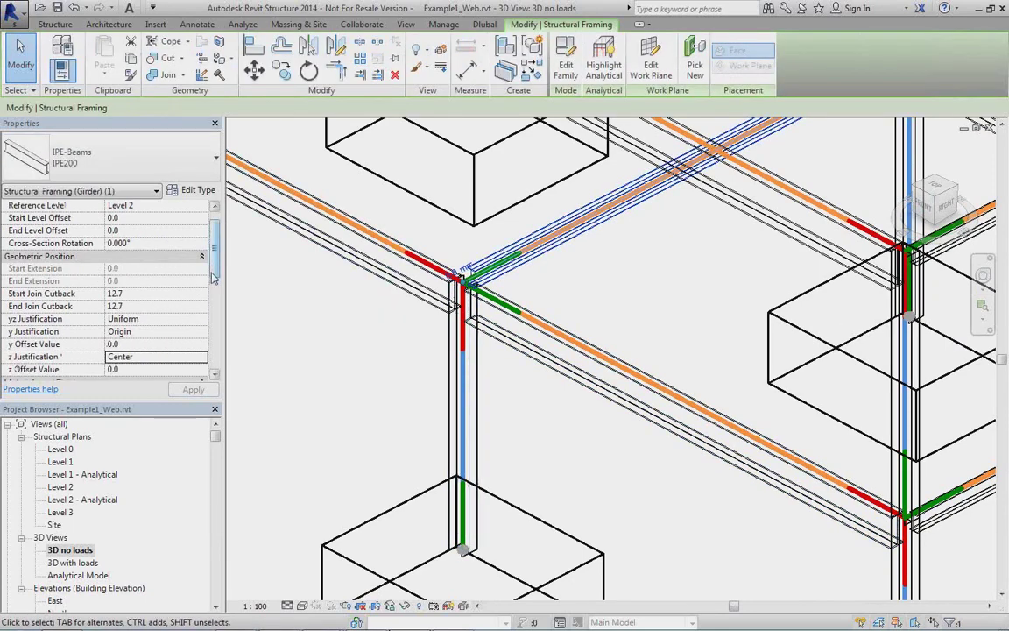
pyautogui.moveTo(213, 277); pyautogui.dragTo(214, 334)
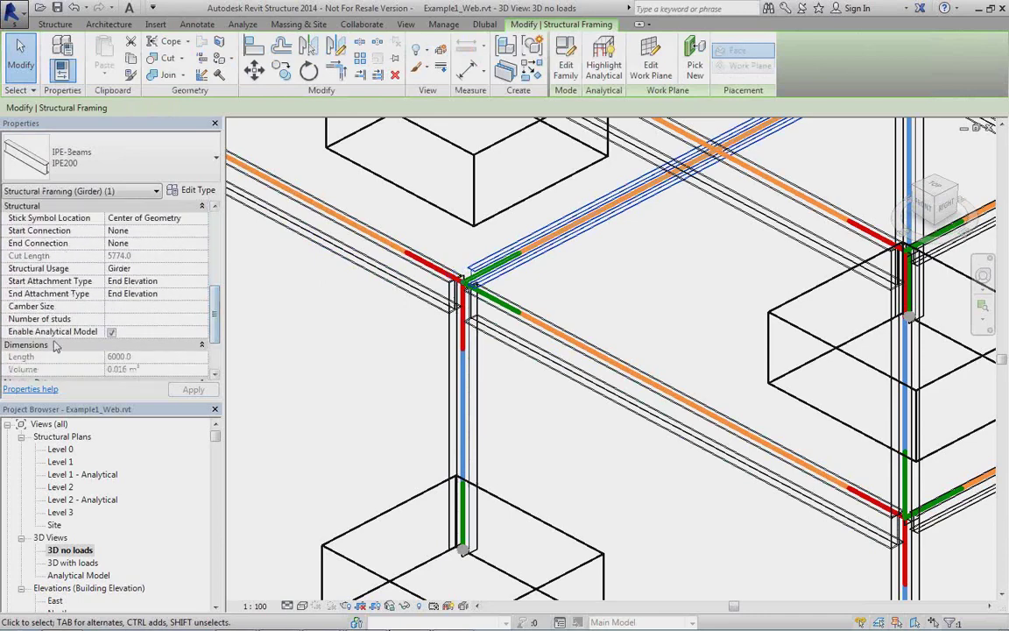
pyautogui.click(111, 333)
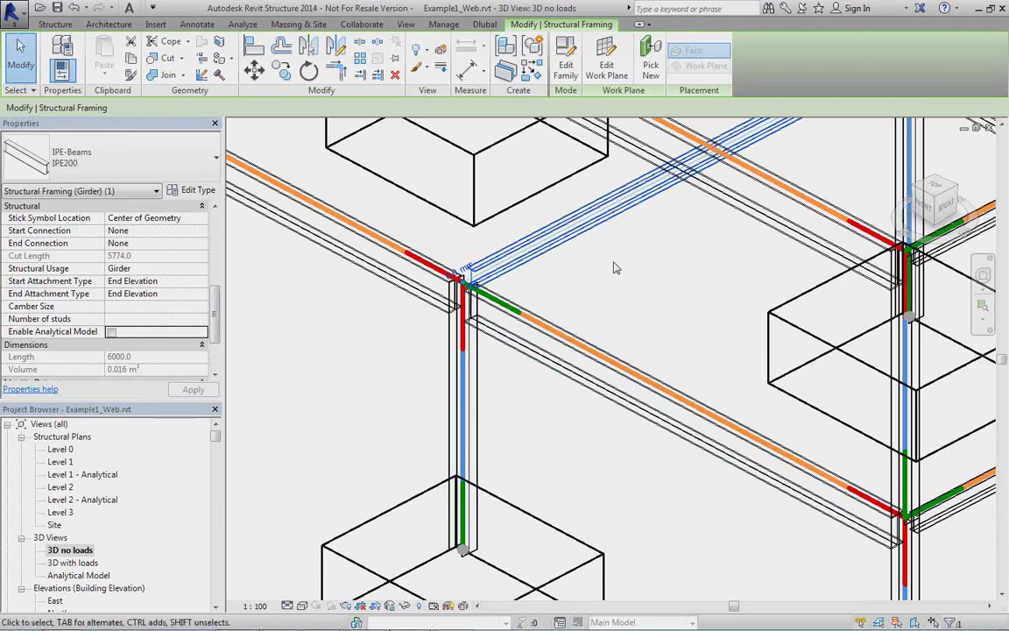
pyautogui.click(111, 332)
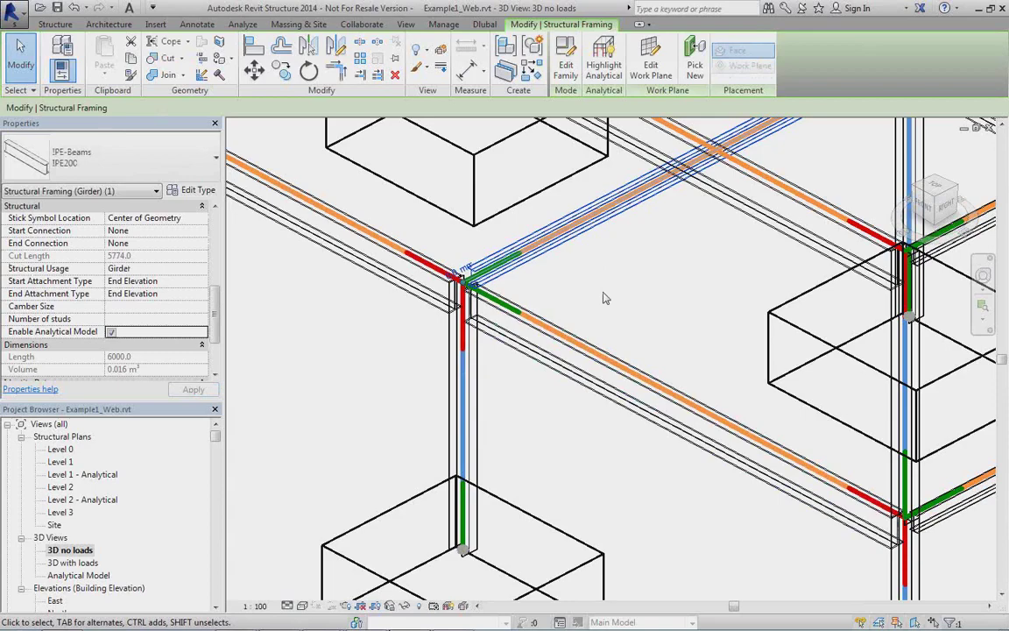
pyautogui.moveTo(603, 298); pyautogui.dragTo(559, 358, button='middle')
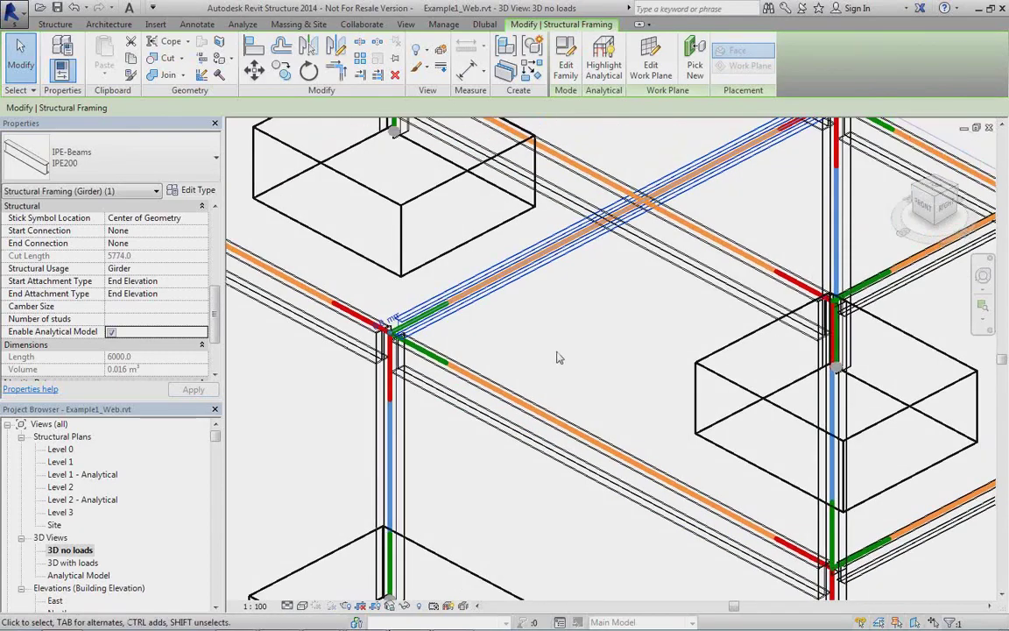
pyautogui.scroll(-2, 559, 357)
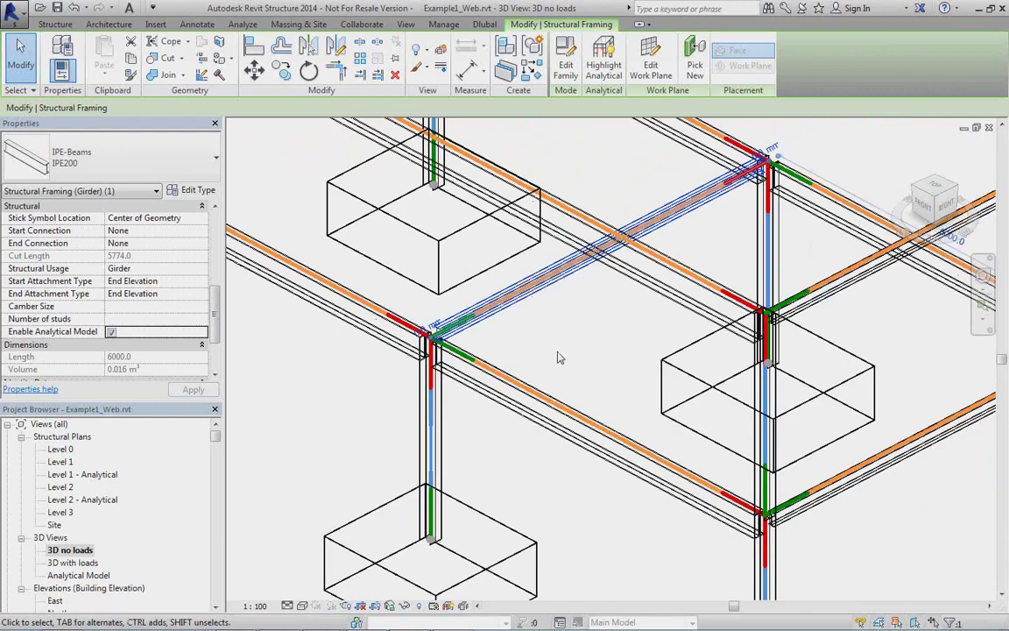
pyautogui.scroll(-2, 559, 358)
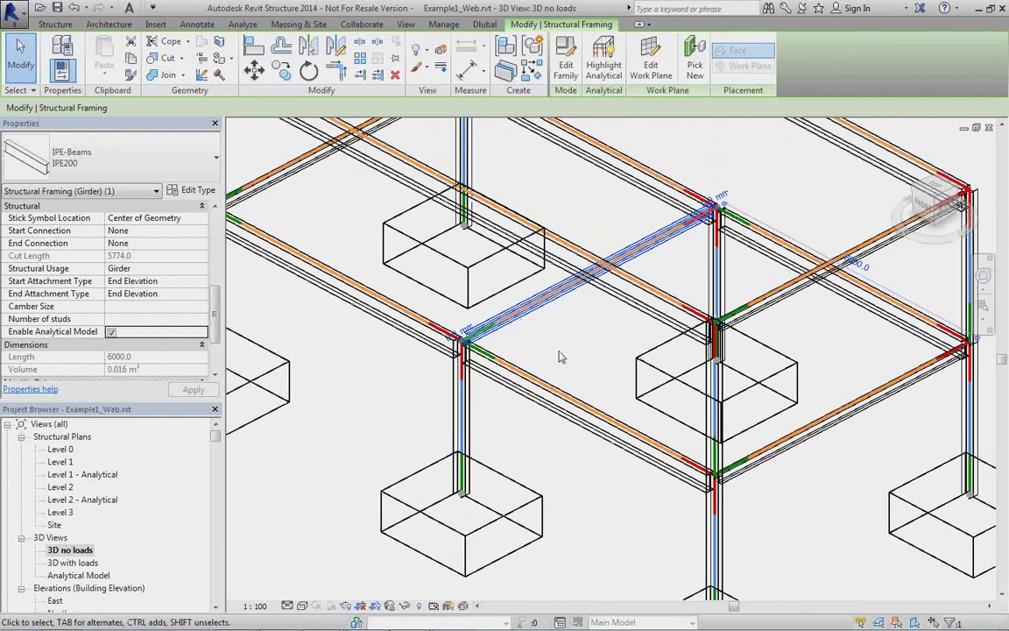
pyautogui.scroll(4, 559, 357)
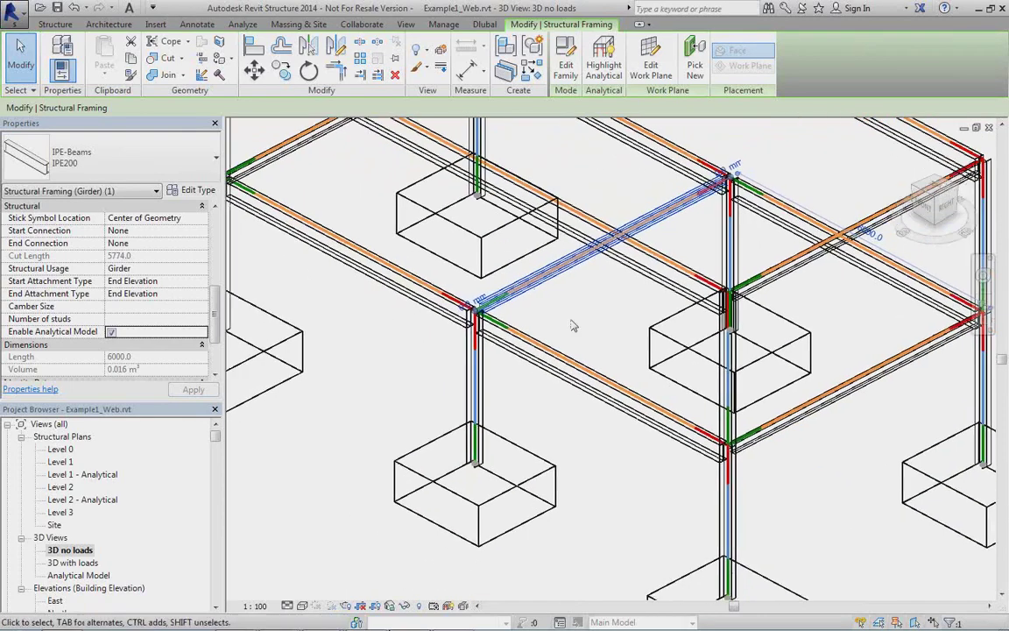
pyautogui.click(522, 323)
# Step: Set the z Justification of the middle IPE200 cross beam to Top and inspect its joint with the front girders
pyautogui.scroll(1, 526, 322)
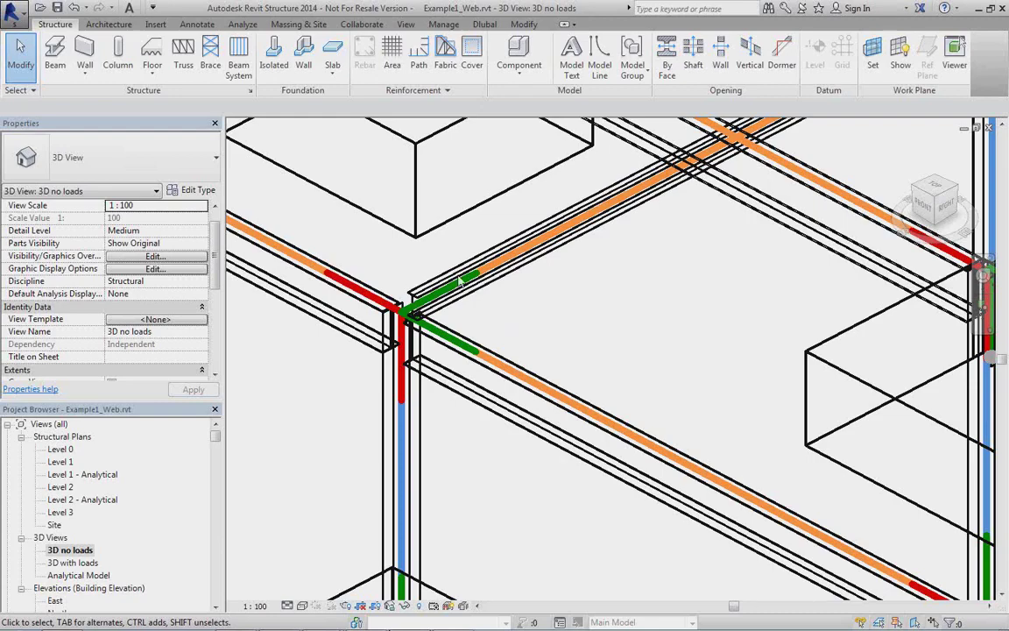
pyautogui.click(467, 301)
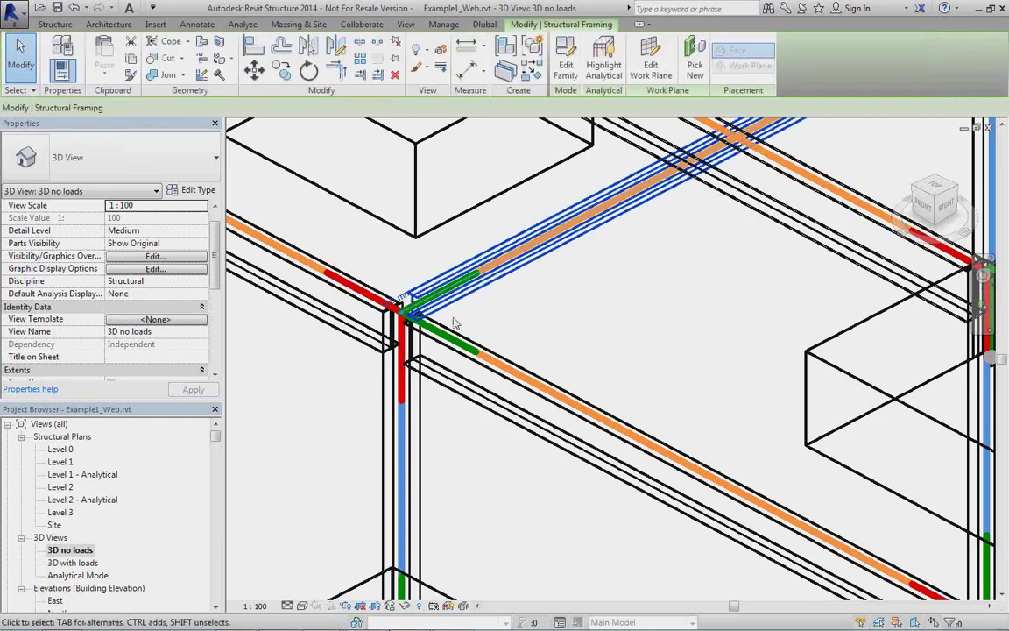
pyautogui.keyDown('shift'); pyautogui.moveTo(473, 316); pyautogui.dragTo(481, 327, button='middle'); pyautogui.keyUp('shift')
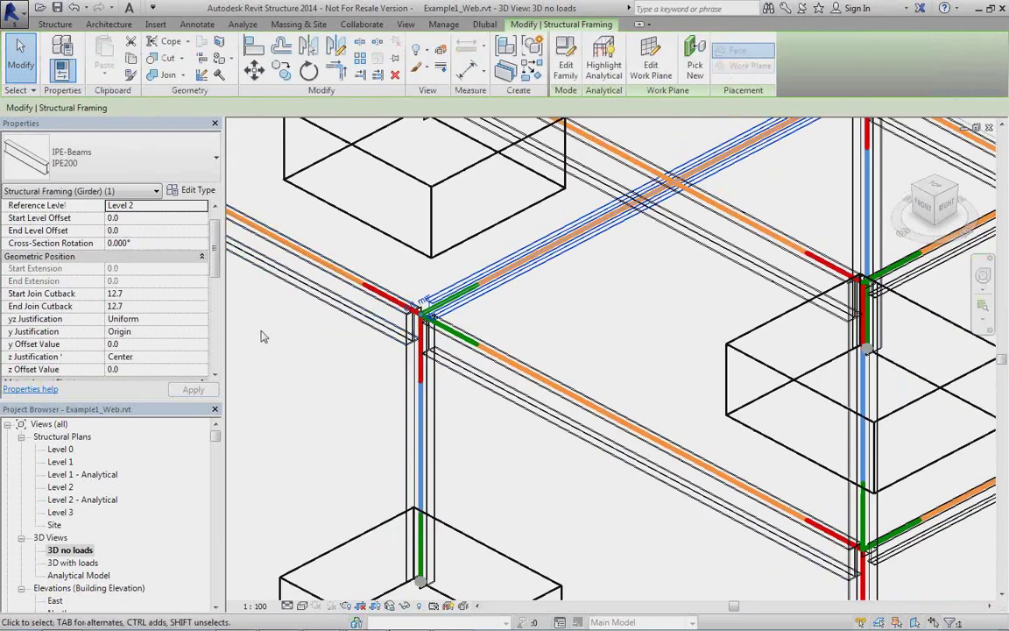
pyautogui.click(188, 357)
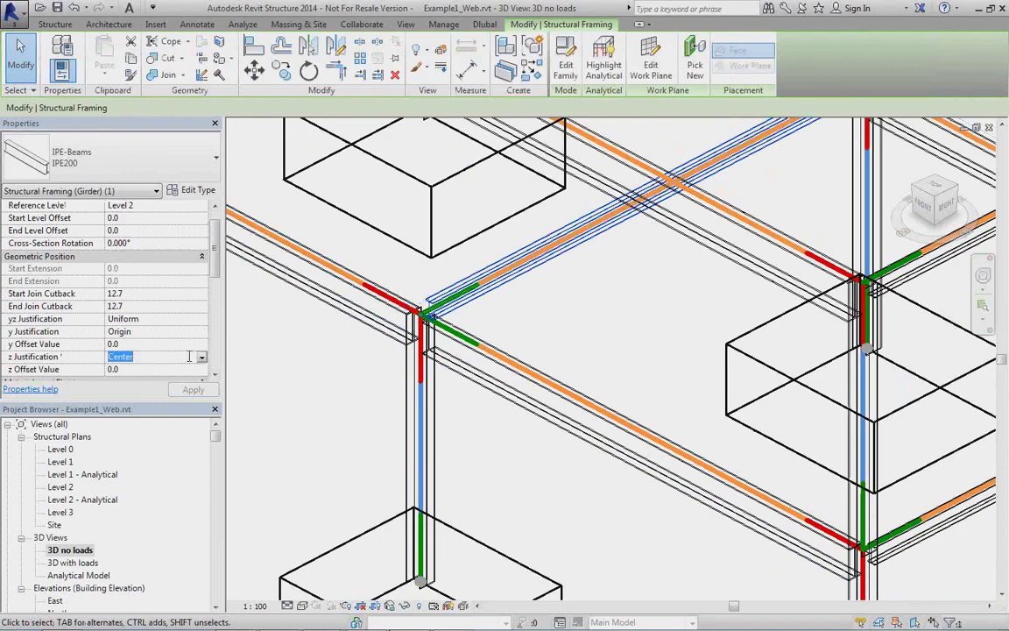
pyautogui.click(201, 359)
pyautogui.click(118, 346)
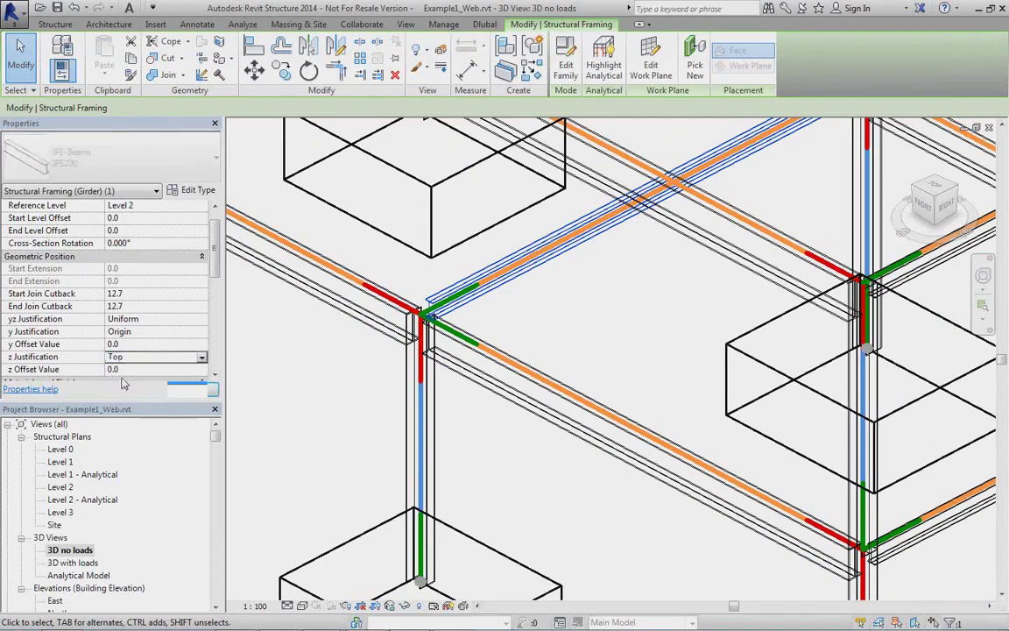
pyautogui.moveTo(512, 247); pyautogui.dragTo(499, 303, button='middle')
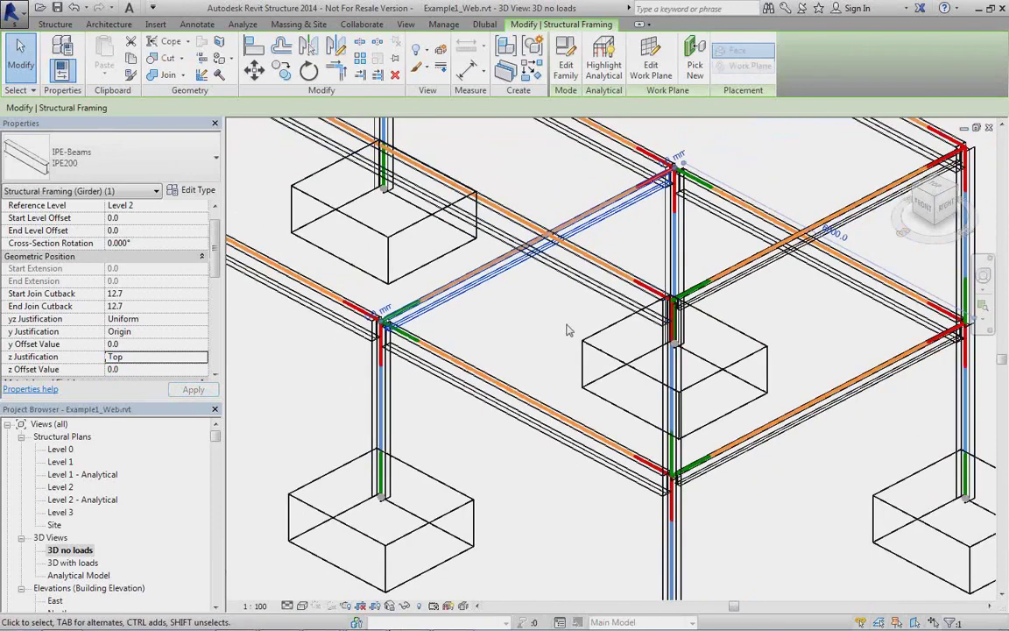
pyautogui.moveTo(454, 340); pyautogui.dragTo(457, 320, button='middle')
pyautogui.scroll(5, 459, 315)
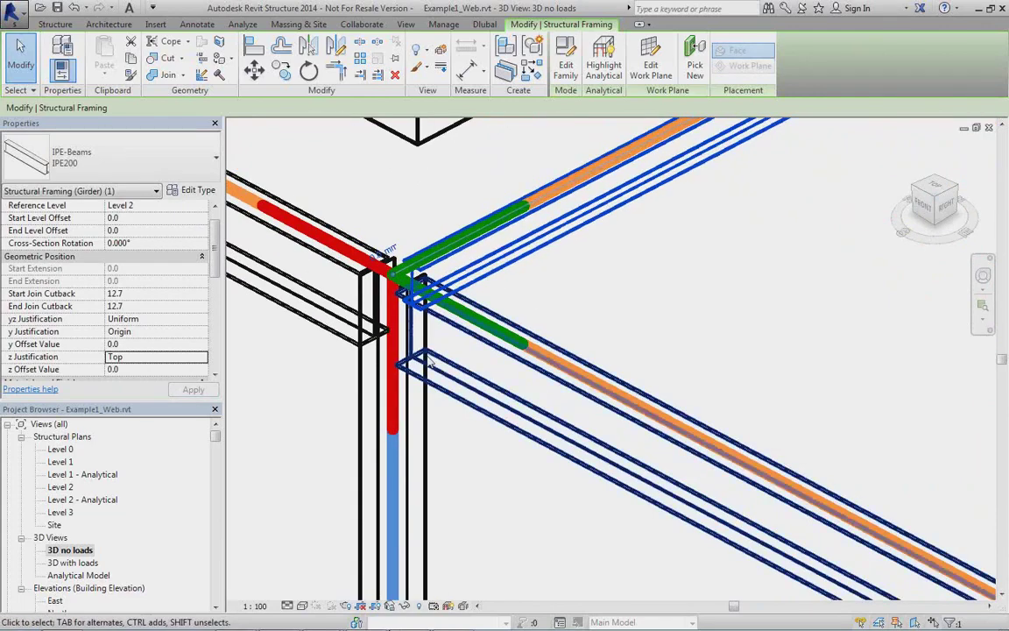
# Step: Open the Analytical Model 3D view and select the analytical line of the middle cross beam
pyautogui.doubleClick(79, 575)
pyautogui.scroll(4, 602, 357)
pyautogui.scroll(4, 601, 358)
pyautogui.click(552, 320)
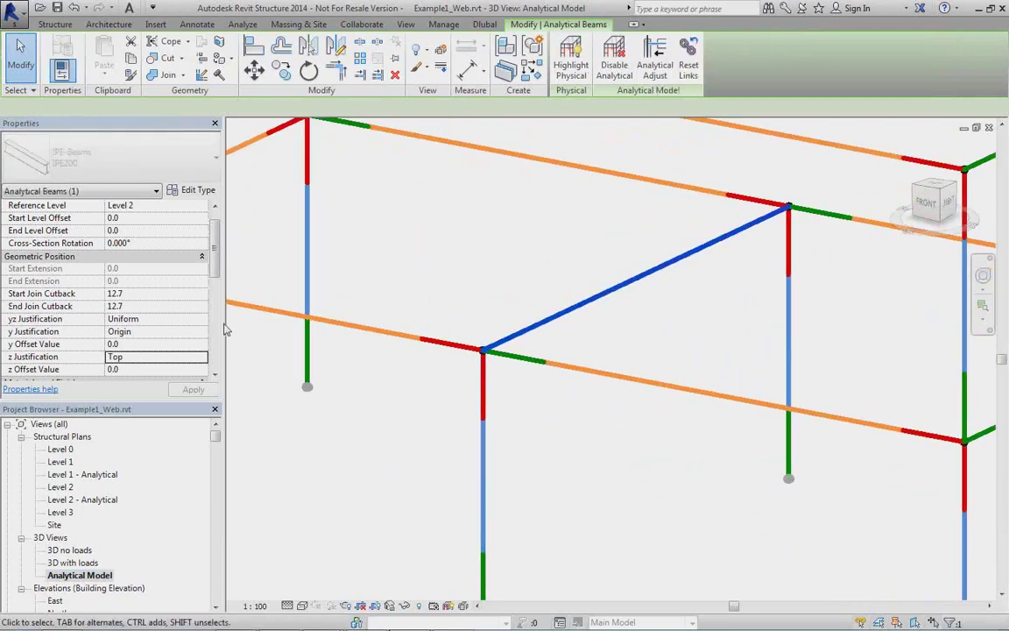
# Step: Switch the End Release of the middle analytical cross beam to Pinned, and set it back to Fixed
pyautogui.scroll(-3, 196, 283)
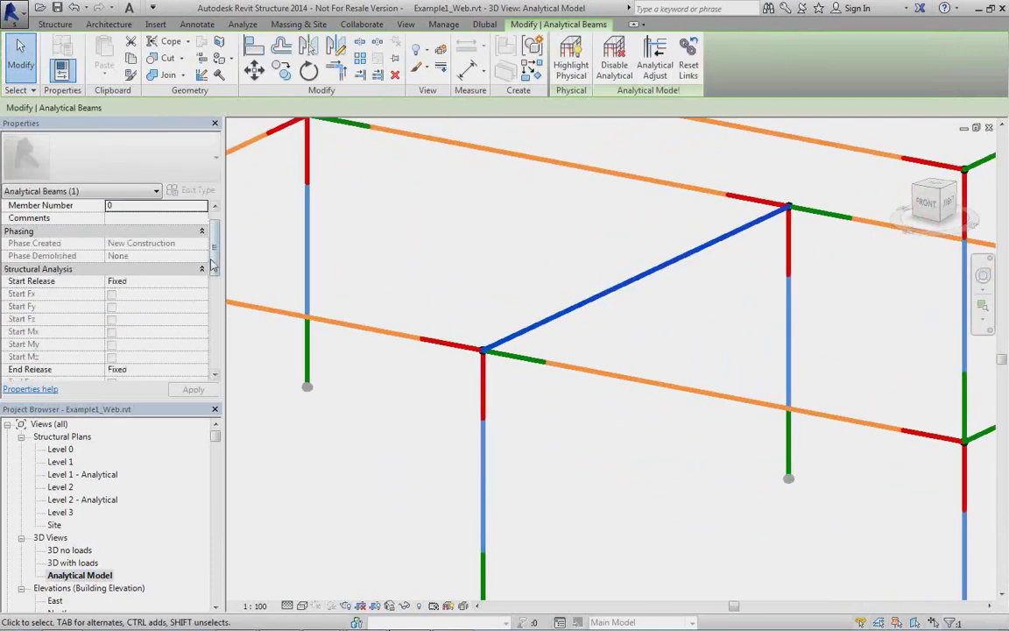
pyautogui.scroll(1, 195, 236)
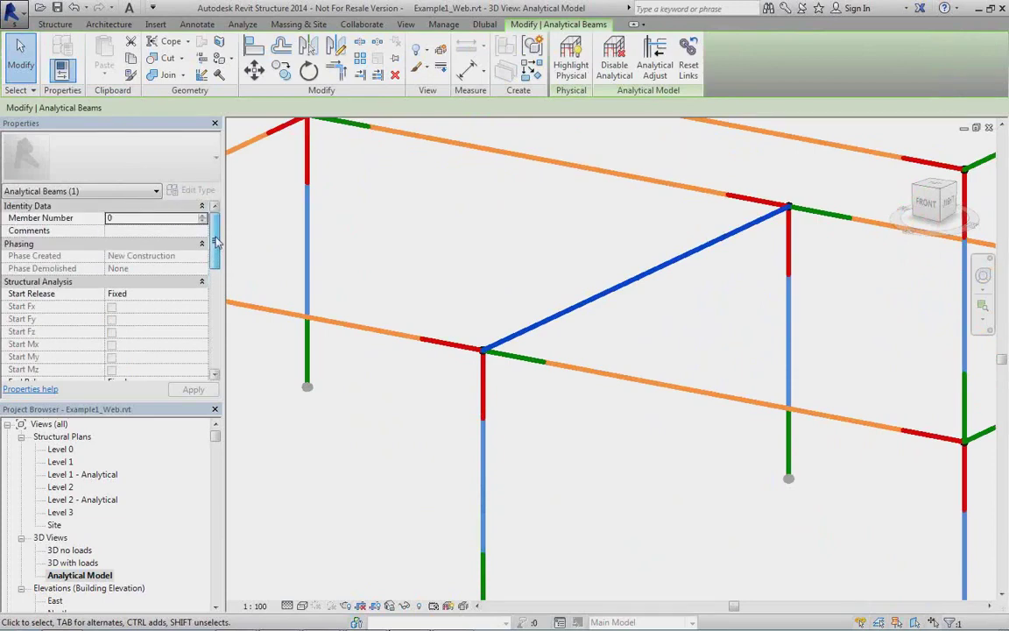
pyautogui.scroll(-3, 195, 232)
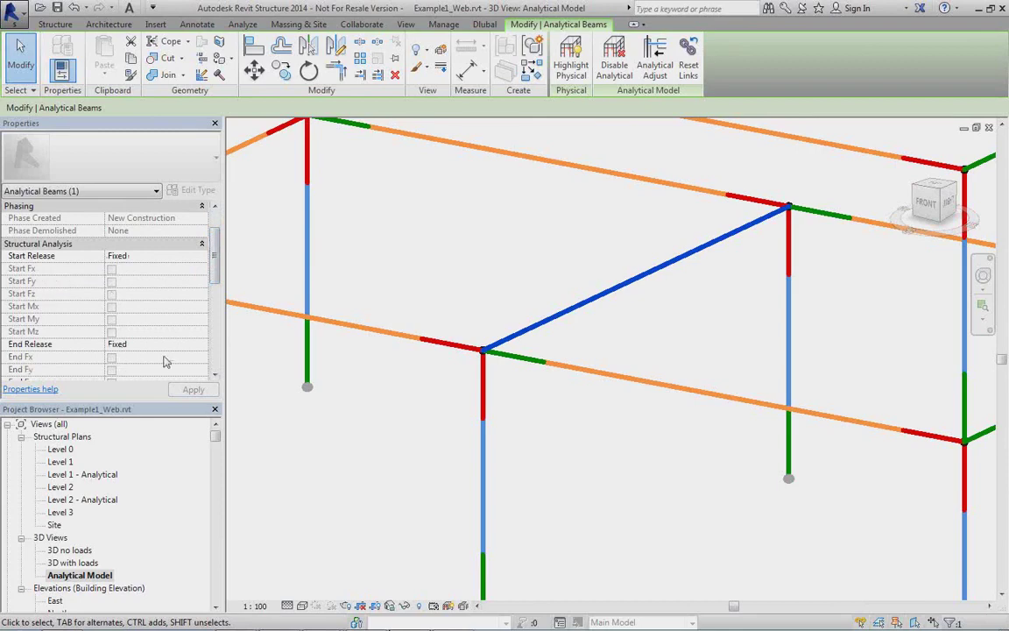
pyautogui.click(192, 345)
pyautogui.click(201, 348)
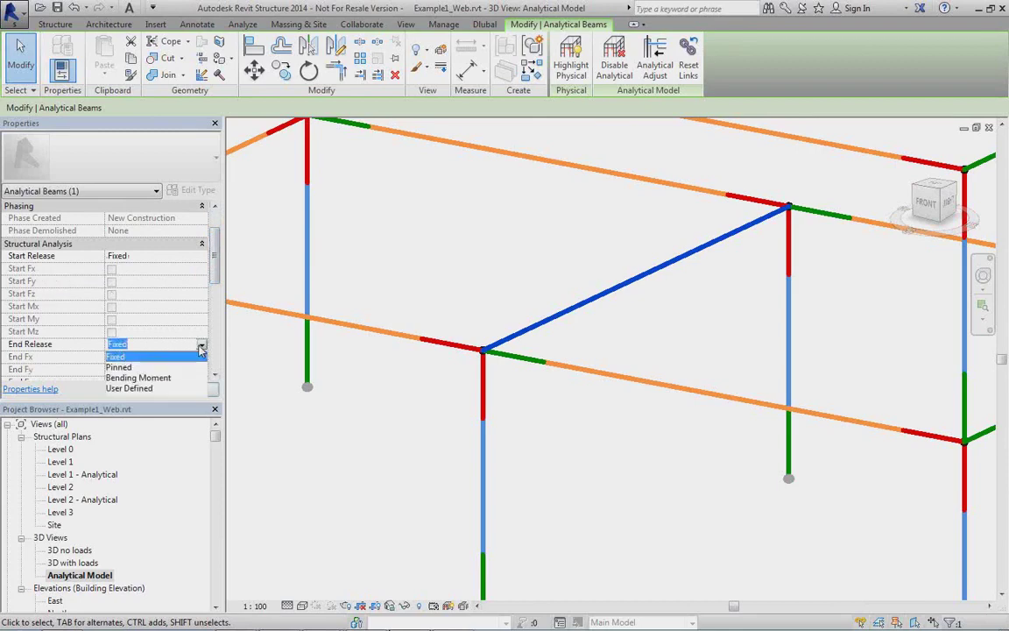
pyautogui.click(122, 367)
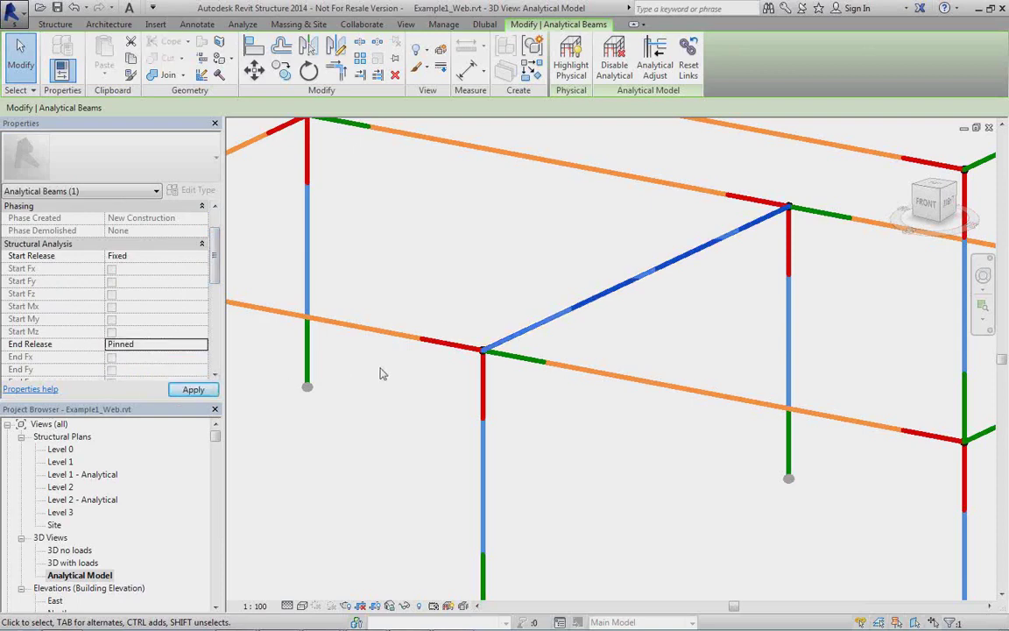
pyautogui.click(186, 347)
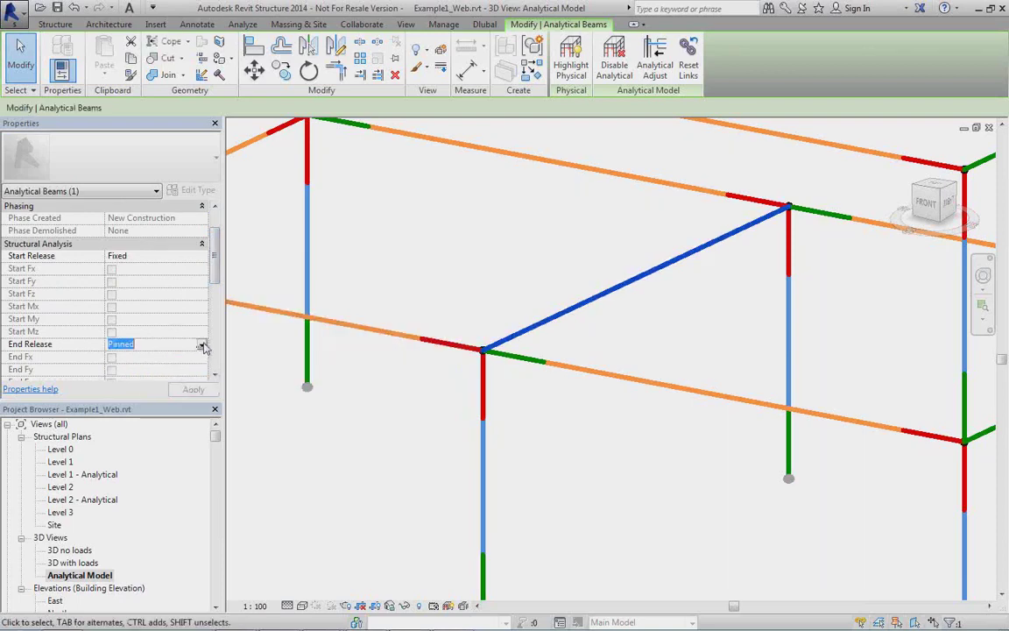
pyautogui.click(203, 347)
pyautogui.click(132, 355)
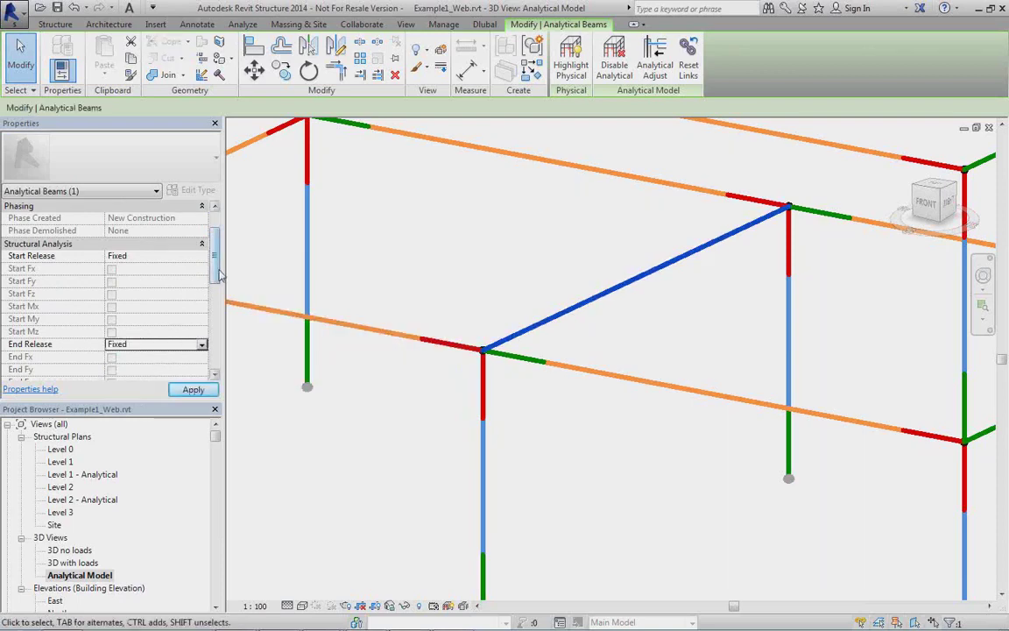
# Step: Set the End Alignment Method of the middle analytical cross beam to Projection
pyautogui.moveTo(220, 276); pyautogui.dragTo(215, 361)
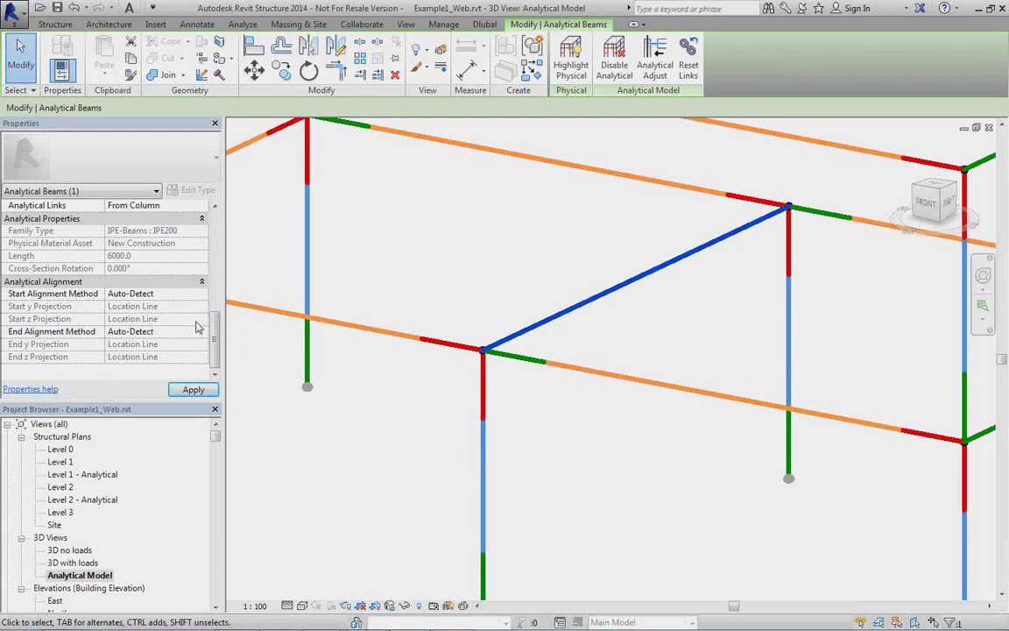
pyautogui.click(200, 333)
pyautogui.click(201, 333)
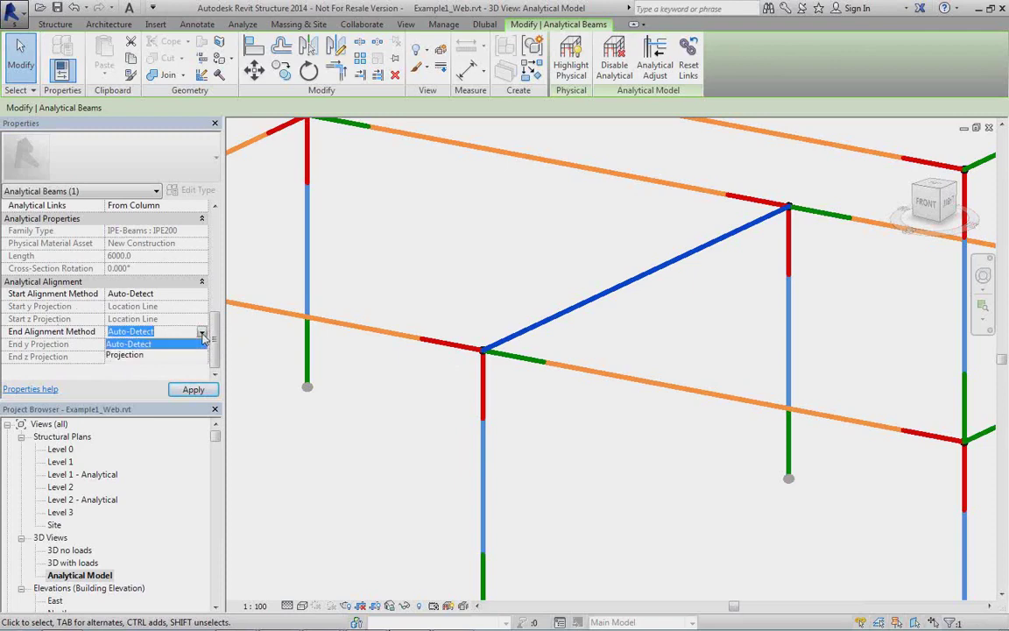
pyautogui.click(127, 354)
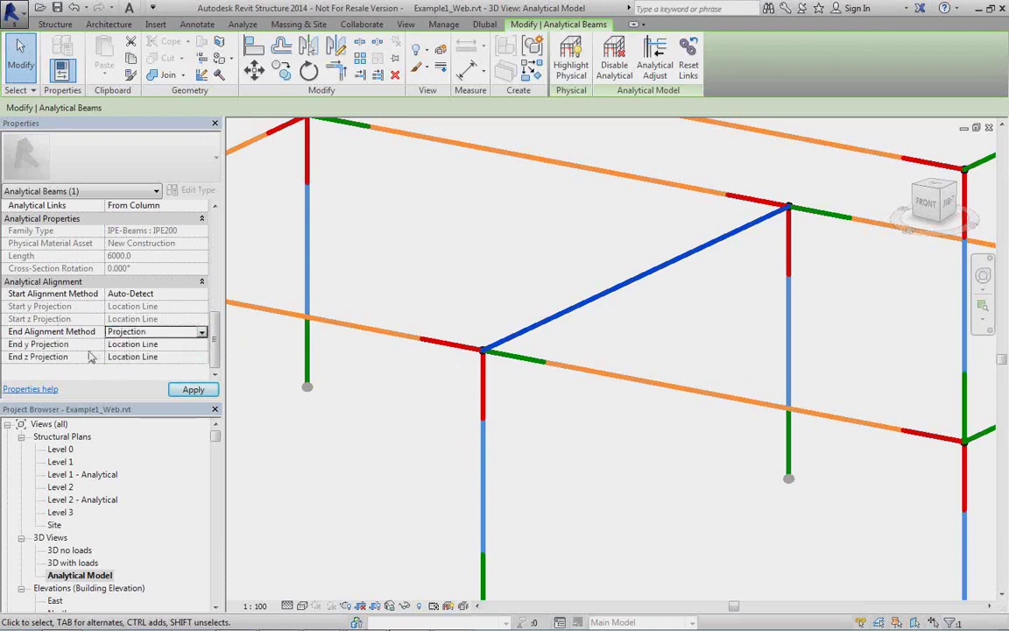
# Step: Set the analytical beam's End z Projection to Center of Element and inspect its end at the rear column
pyautogui.click(199, 358)
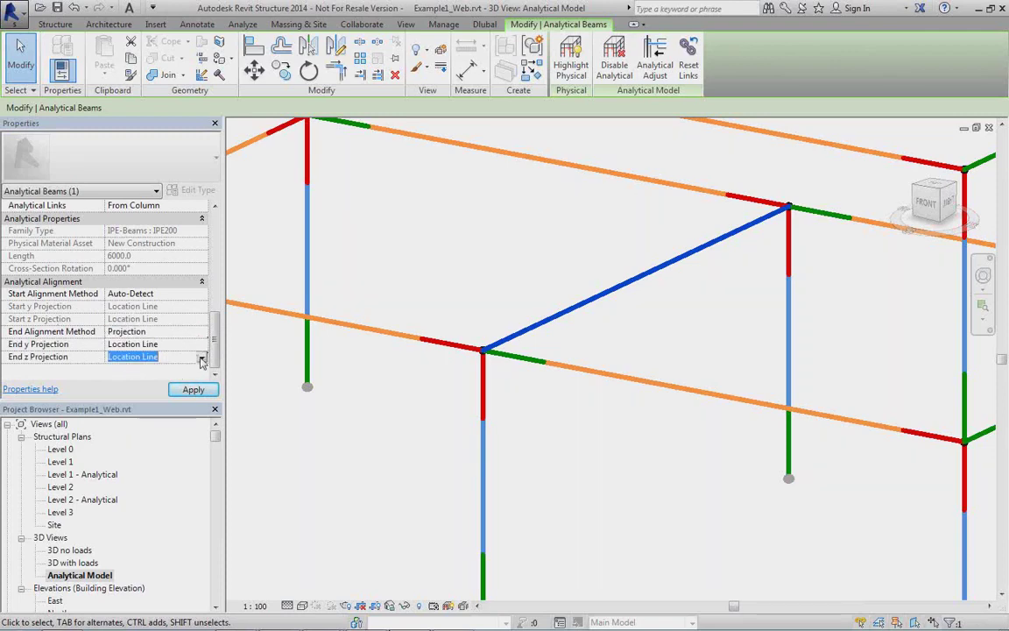
pyautogui.click(201, 359)
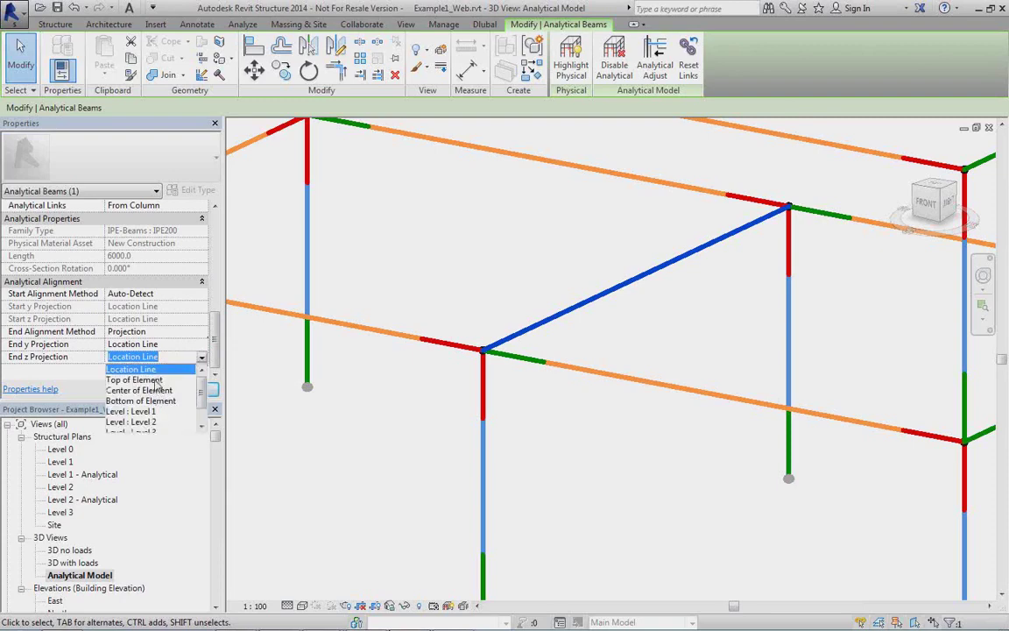
pyautogui.click(140, 390)
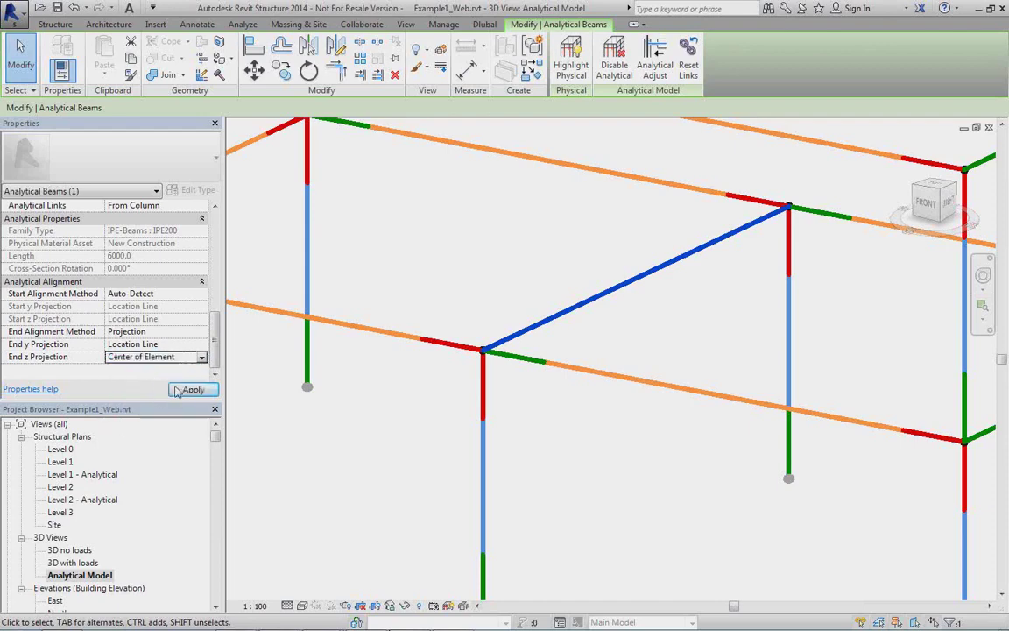
pyautogui.moveTo(766, 265); pyautogui.dragTo(762, 265, button='middle')
pyautogui.scroll(10, 762, 265)
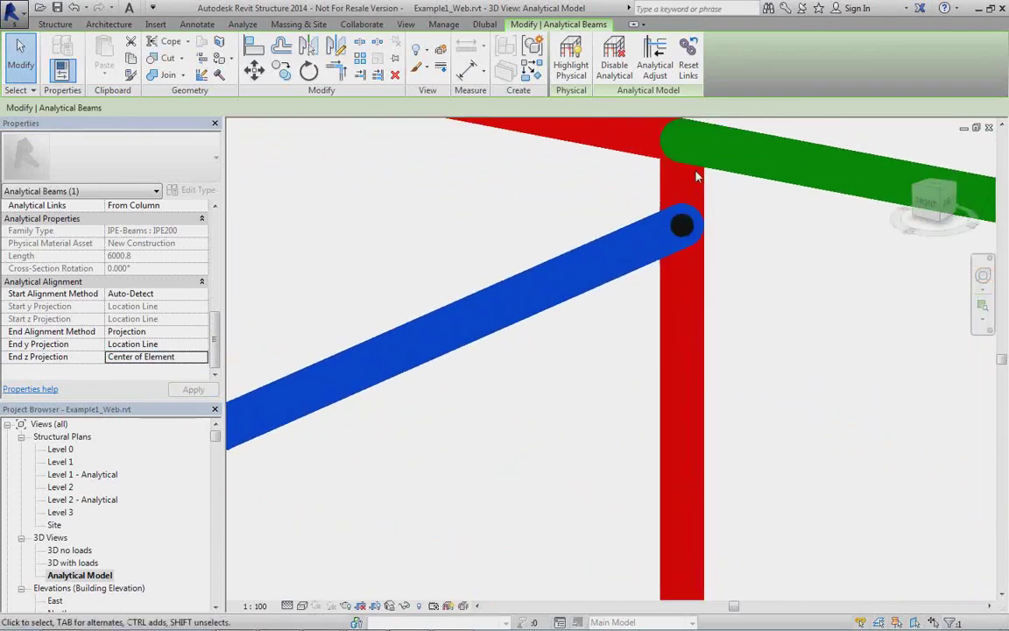
pyautogui.scroll(-1, 693, 182)
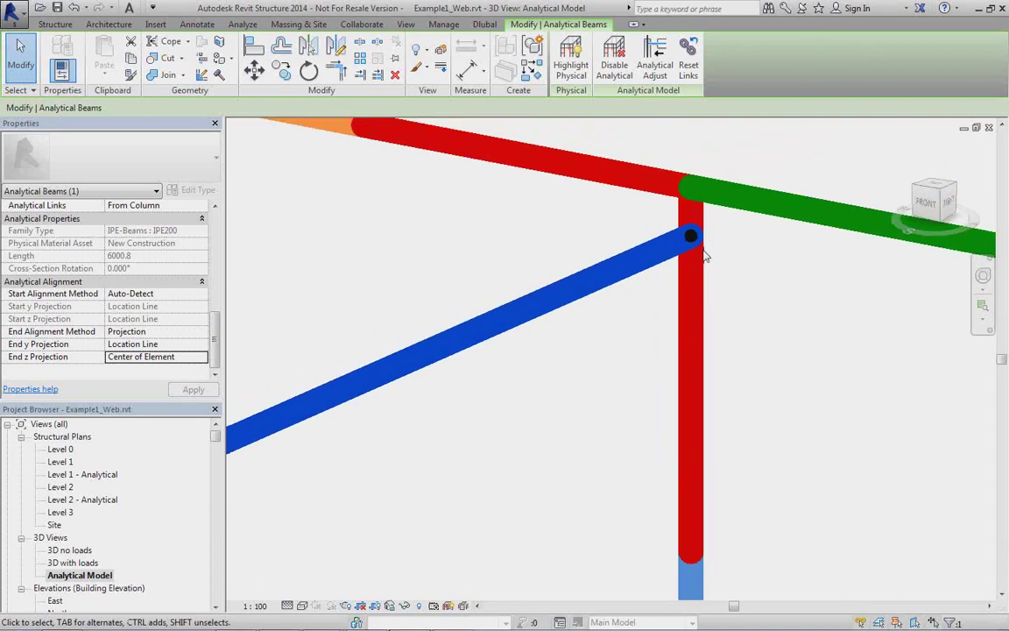
# Step: Set the analytical beam's End z Projection to Top of Element and check its end at the rear column
pyautogui.click(194, 359)
pyautogui.click(201, 357)
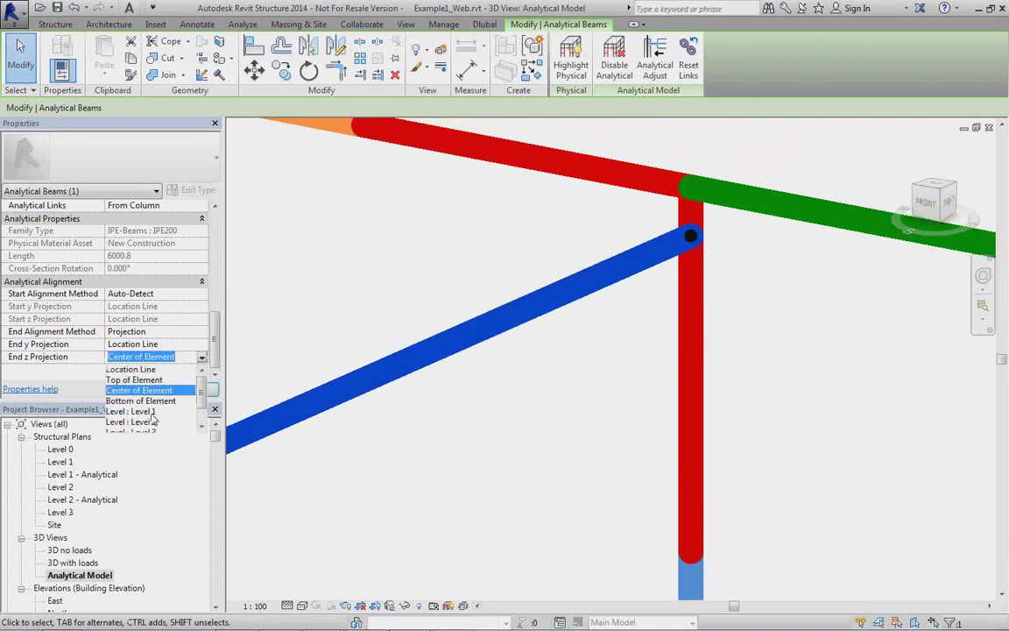
pyautogui.click(146, 381)
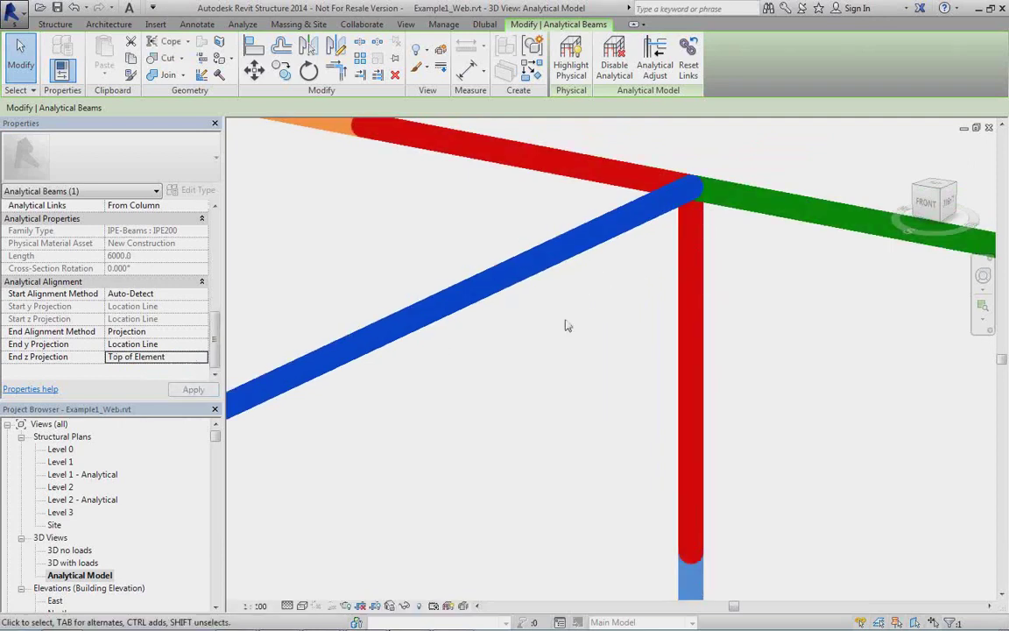
pyautogui.moveTo(574, 331); pyautogui.dragTo(561, 371, button='middle')
pyautogui.scroll(-2, 316, 395)
pyautogui.moveTo(239, 390); pyautogui.dragTo(393, 324, button='middle')
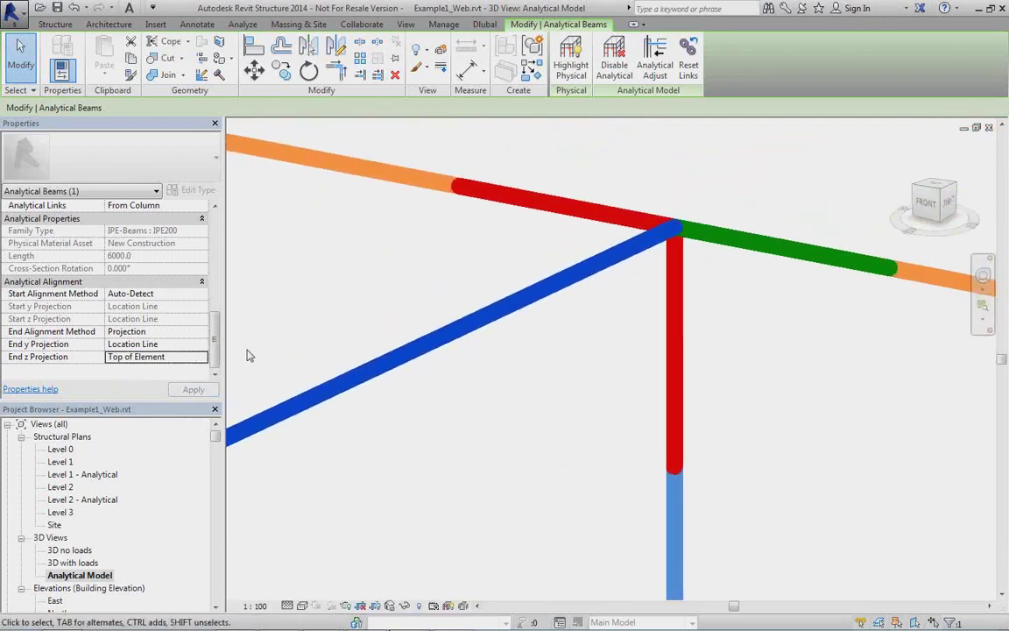
# Step: Set the analytical beam's End z Projection to Bottom of Element and inspect its end at the rear column
pyautogui.click(201, 359)
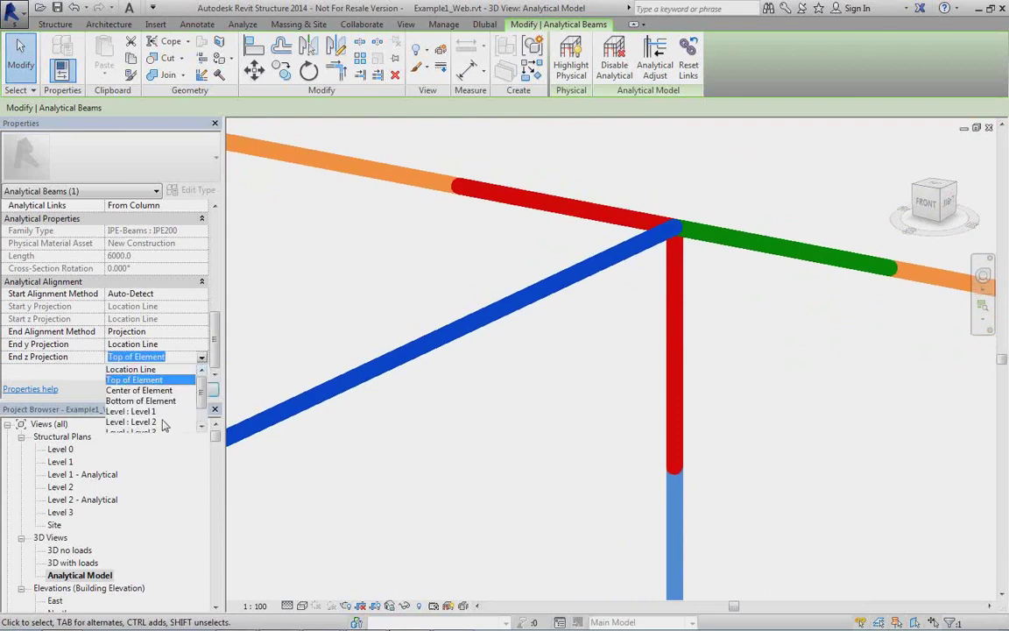
pyautogui.scroll(-2, 202, 394)
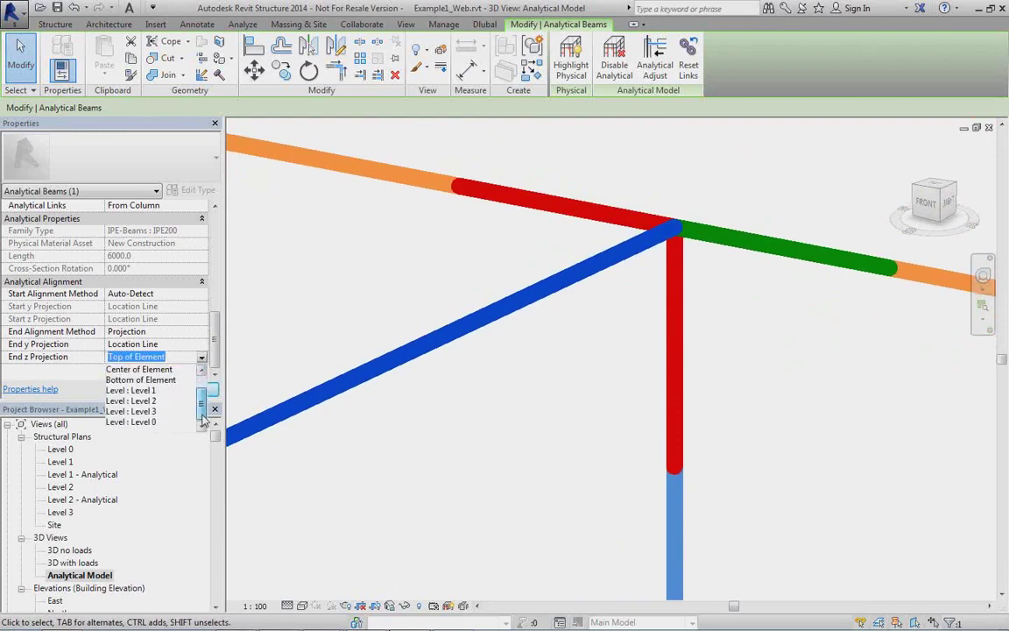
pyautogui.scroll(2, 203, 393)
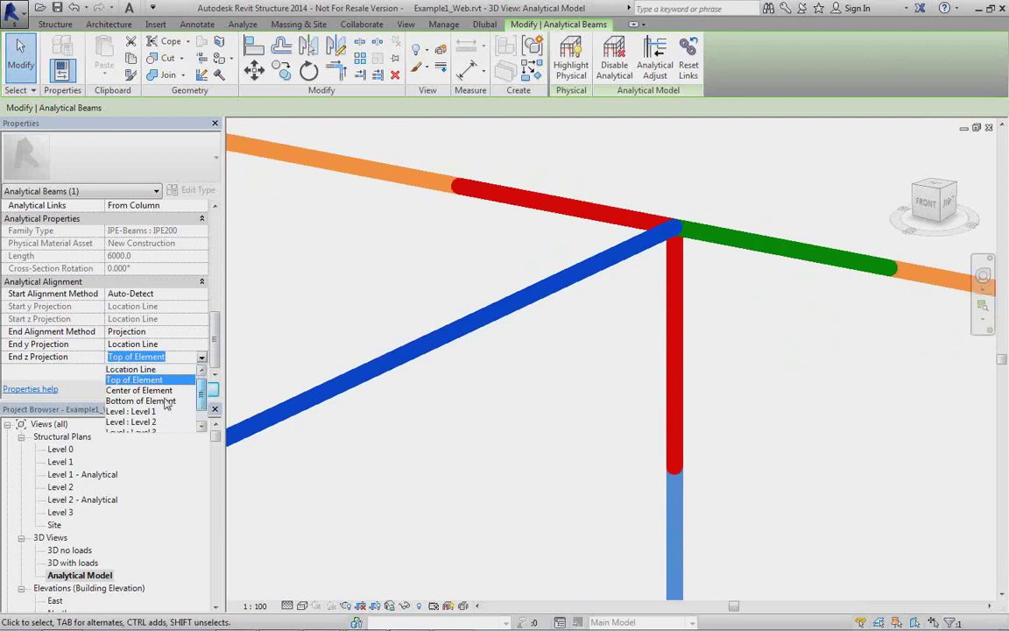
pyautogui.click(163, 401)
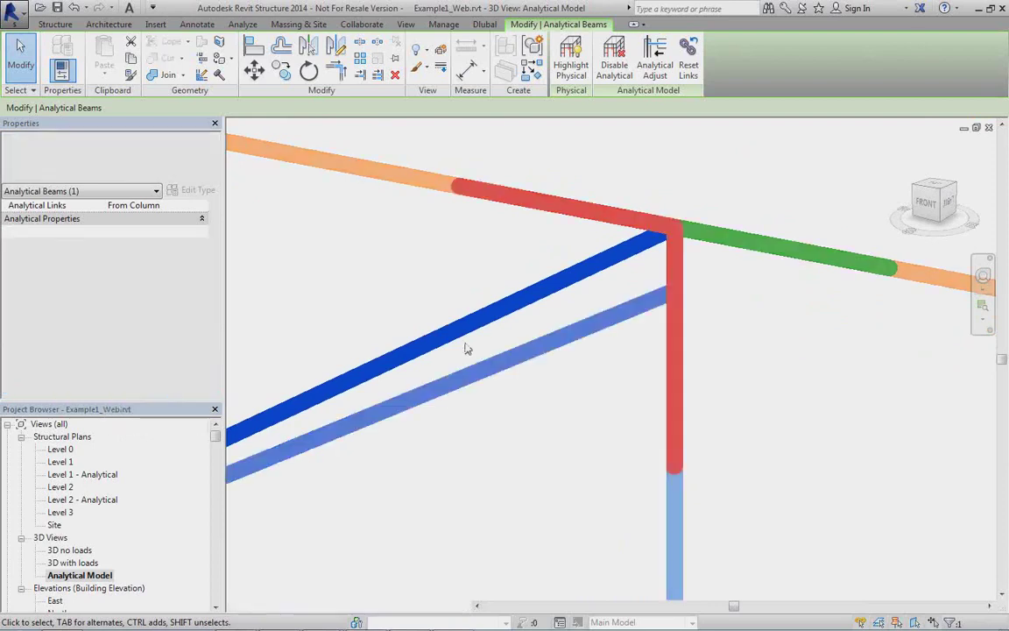
pyautogui.scroll(1, 540, 357)
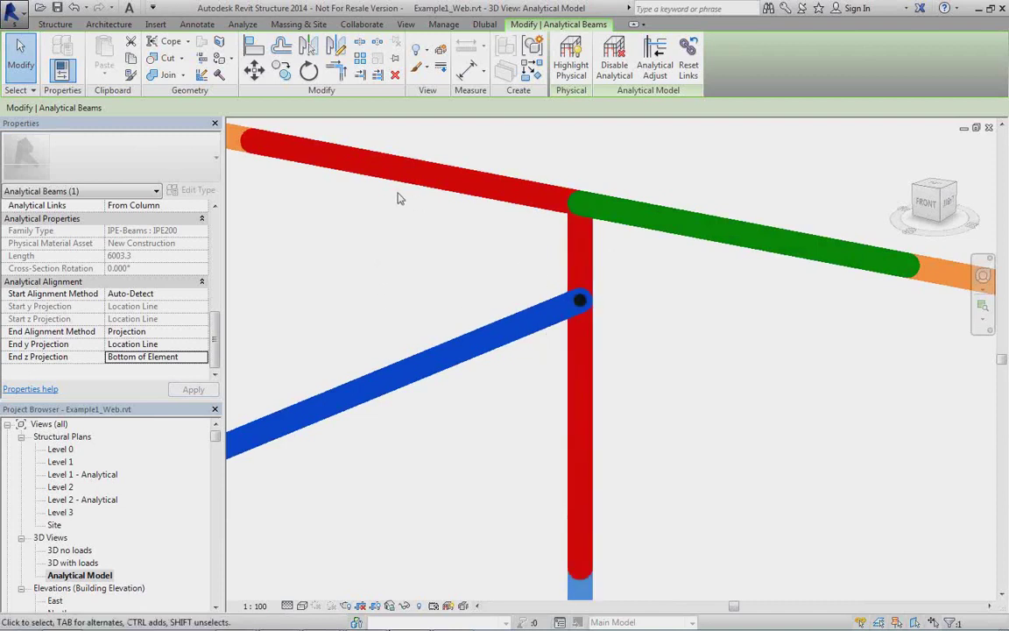
# Step: Try an Analytical Link from the rear column's top node to the cross beam's end node, then discard the analytical edit mode changes
pyautogui.click(241, 24)
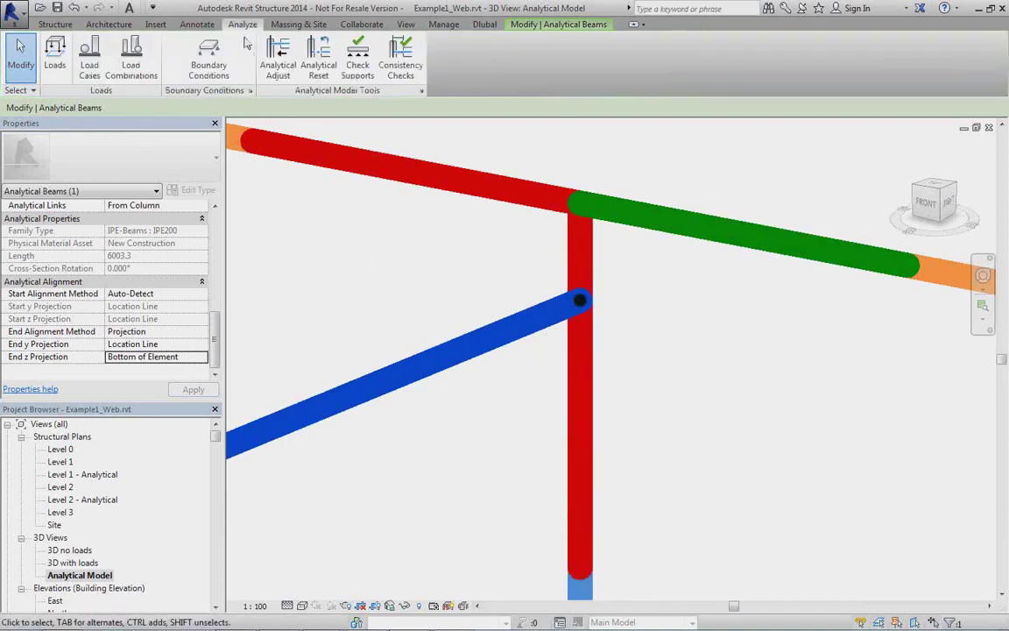
pyautogui.click(278, 80)
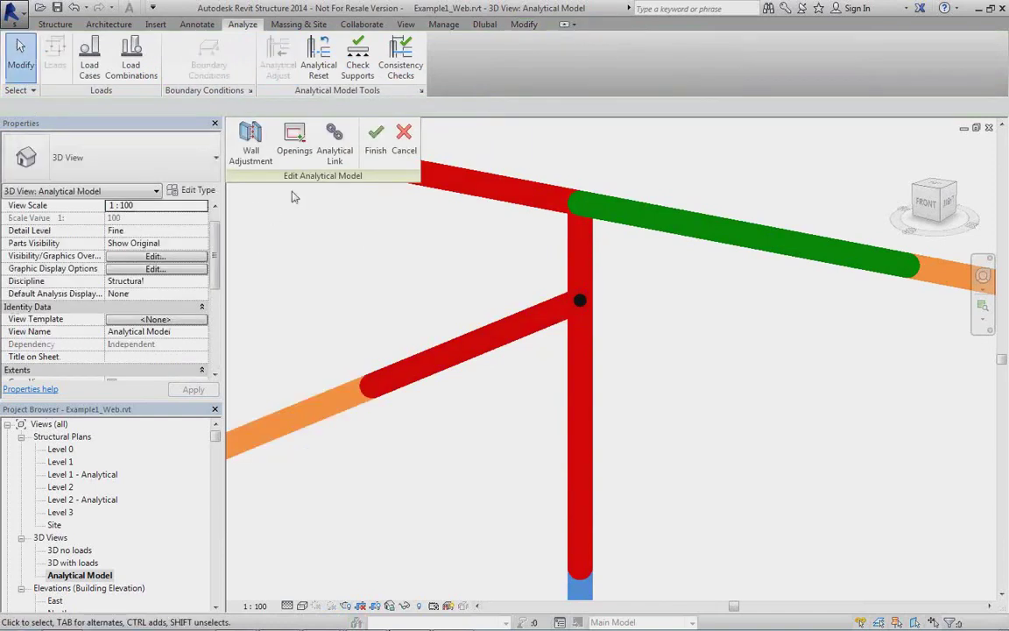
pyautogui.click(340, 156)
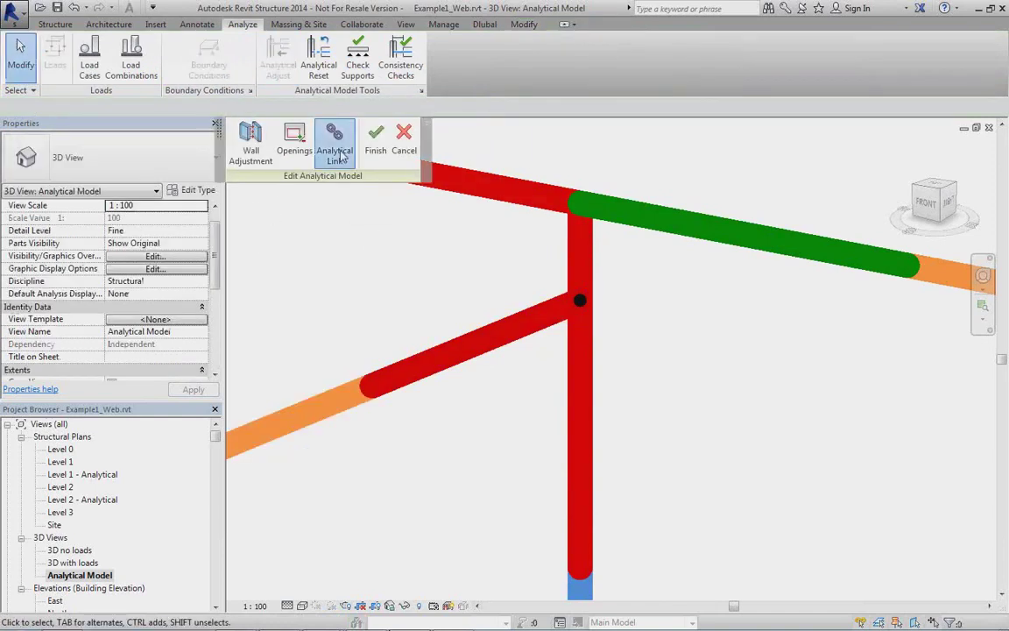
pyautogui.click(581, 206)
pyautogui.click(579, 300)
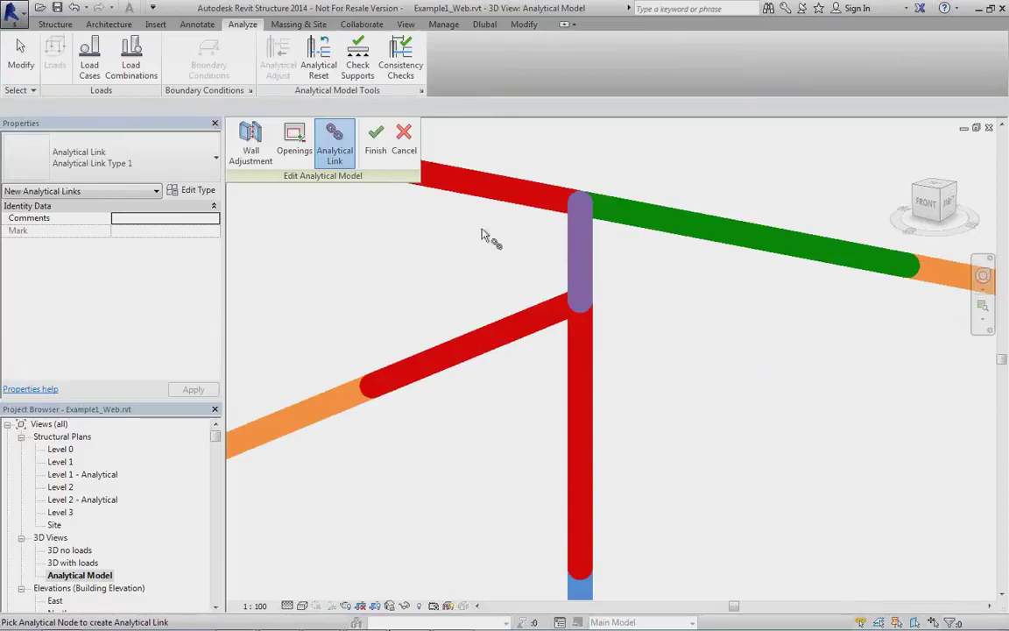
pyautogui.click(404, 145)
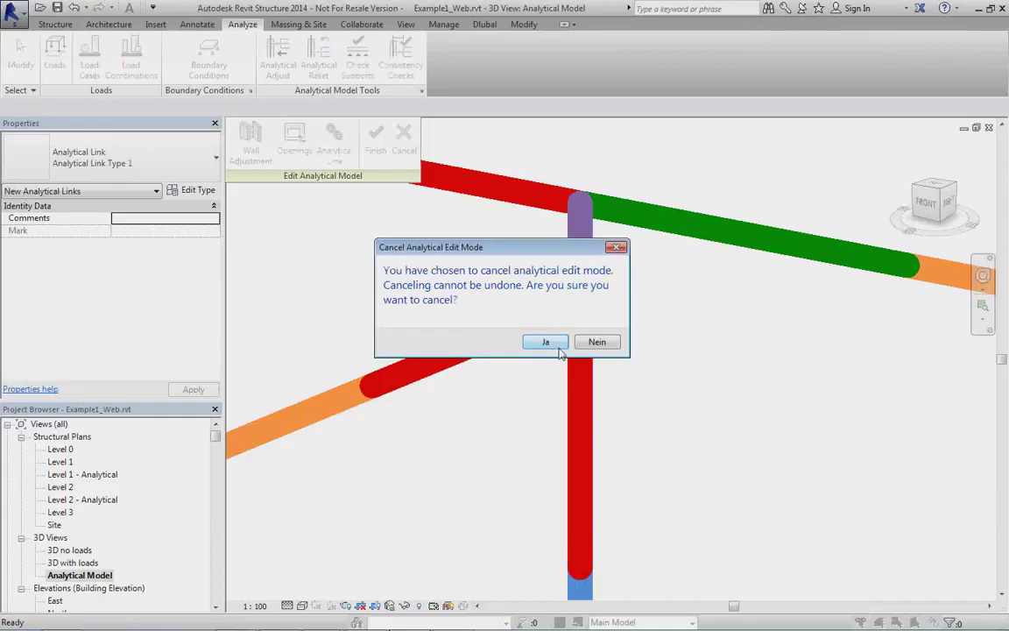
pyautogui.click(556, 345)
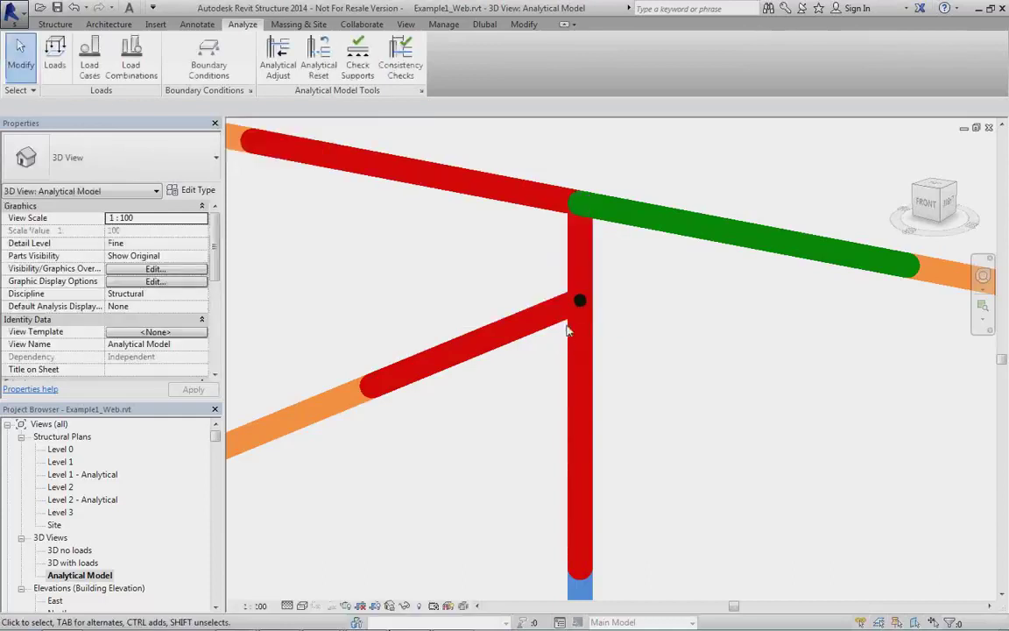
# Step: Undo the recent end alignment changes of the middle analytical cross beam
pyautogui.scroll(-5, 571, 347)
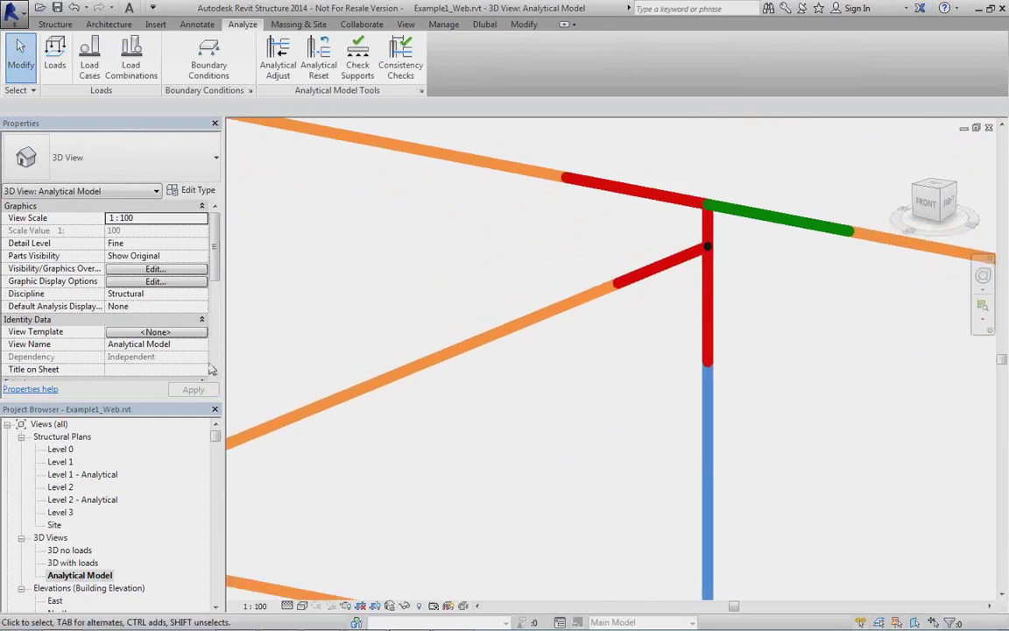
pyautogui.click(262, 374)
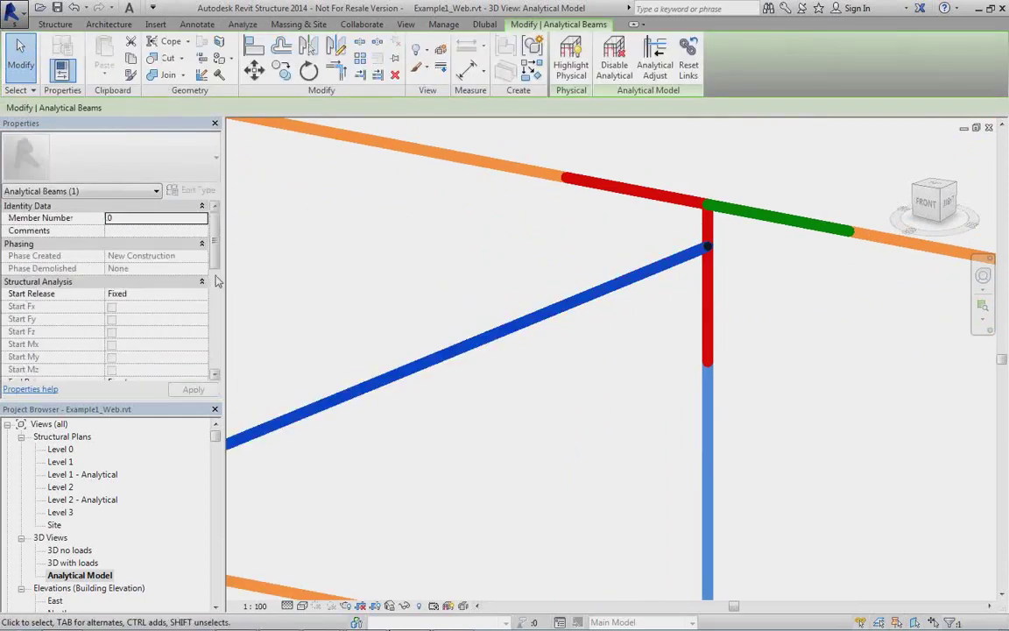
pyautogui.scroll(-5, 131, 281)
pyautogui.scroll(-5, 193, 298)
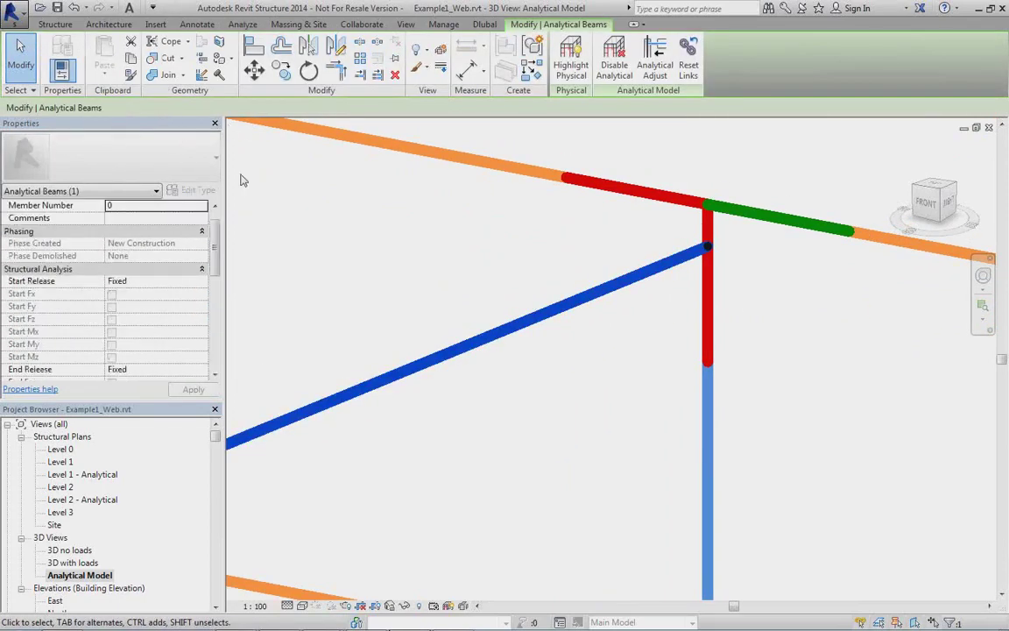
pyautogui.click(73, 9)
pyautogui.click(73, 9)
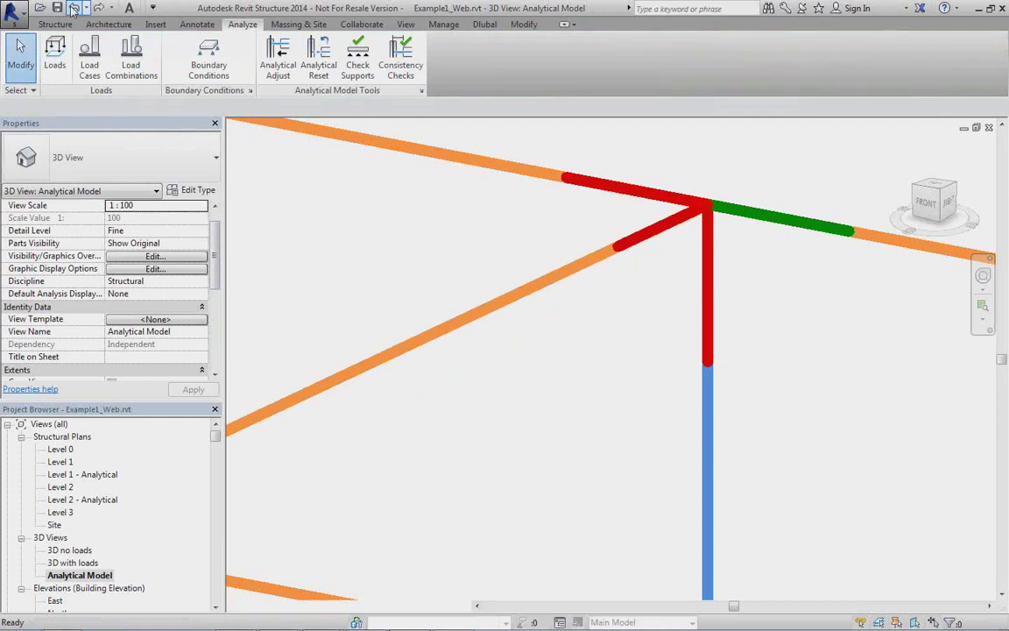
pyautogui.moveTo(355, 395); pyautogui.dragTo(583, 298, button='middle')
pyautogui.scroll(-3, 582, 298)
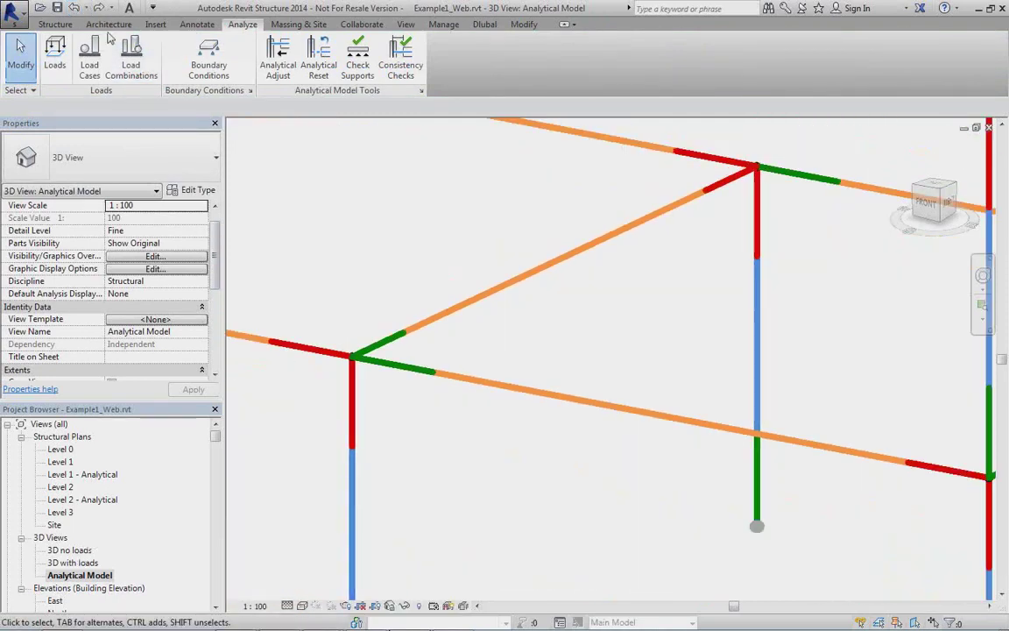
pyautogui.click(75, 9)
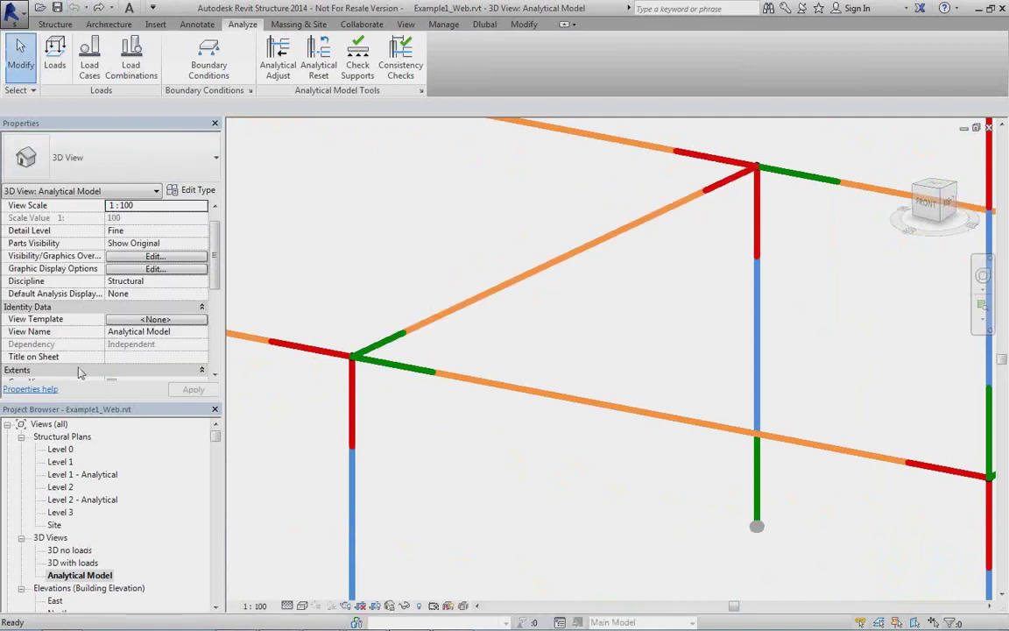
# Step: Open the 3D no loads view and set its visual style to Wireframe
pyautogui.doubleClick(86, 550)
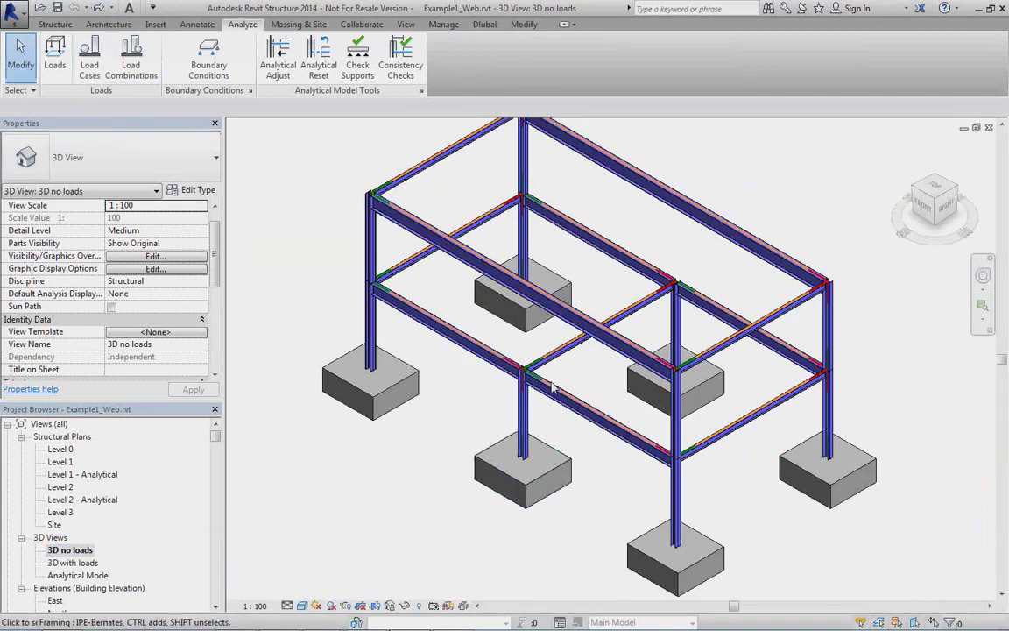
pyautogui.keyDown('shift'); pyautogui.moveTo(558, 396); pyautogui.dragTo(350, 465, button='middle'); pyautogui.keyUp('shift')
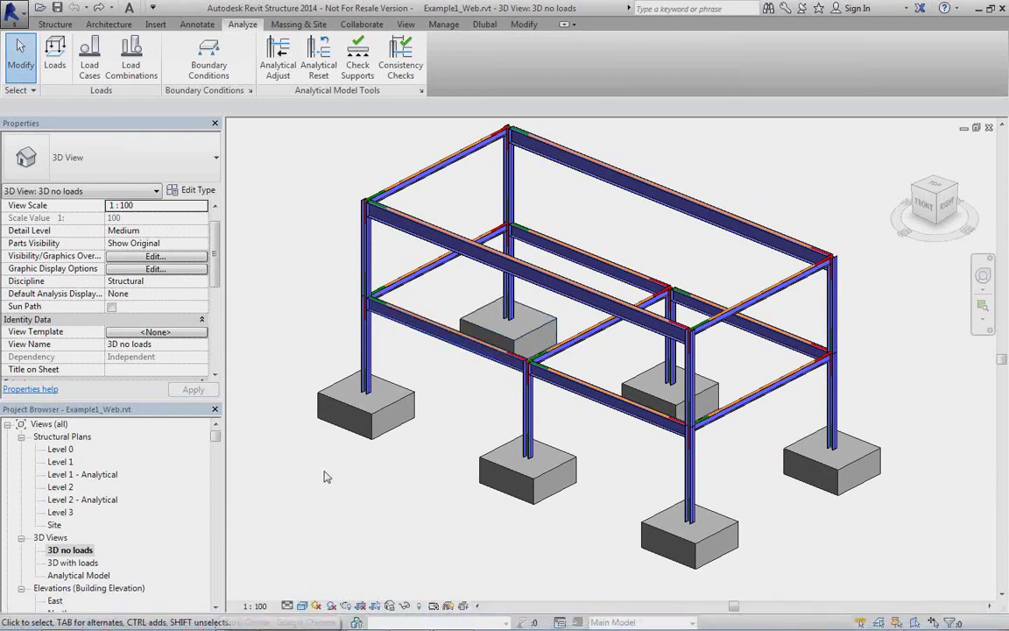
pyautogui.click(301, 606)
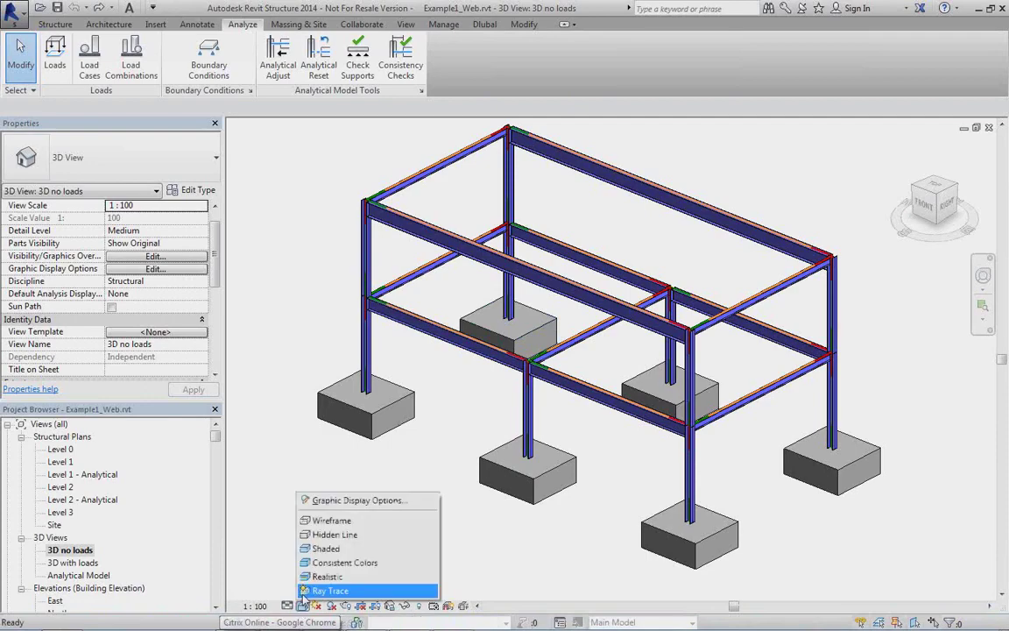
pyautogui.click(329, 535)
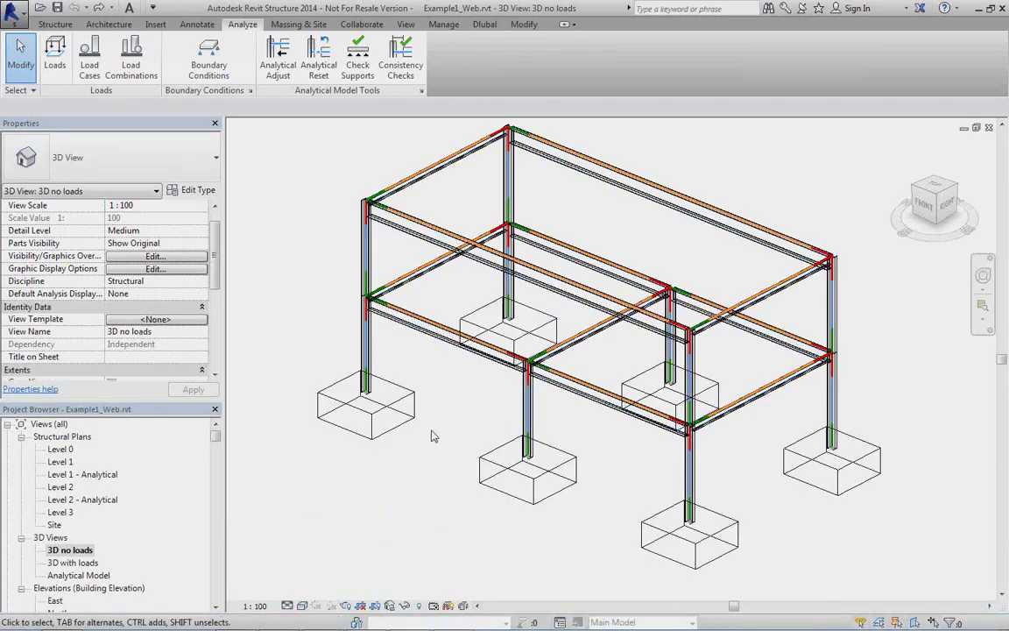
# Step: Examine the footings beneath the frame's columns, including the properties of the front corner rectangular footing
pyautogui.scroll(5, 567, 412)
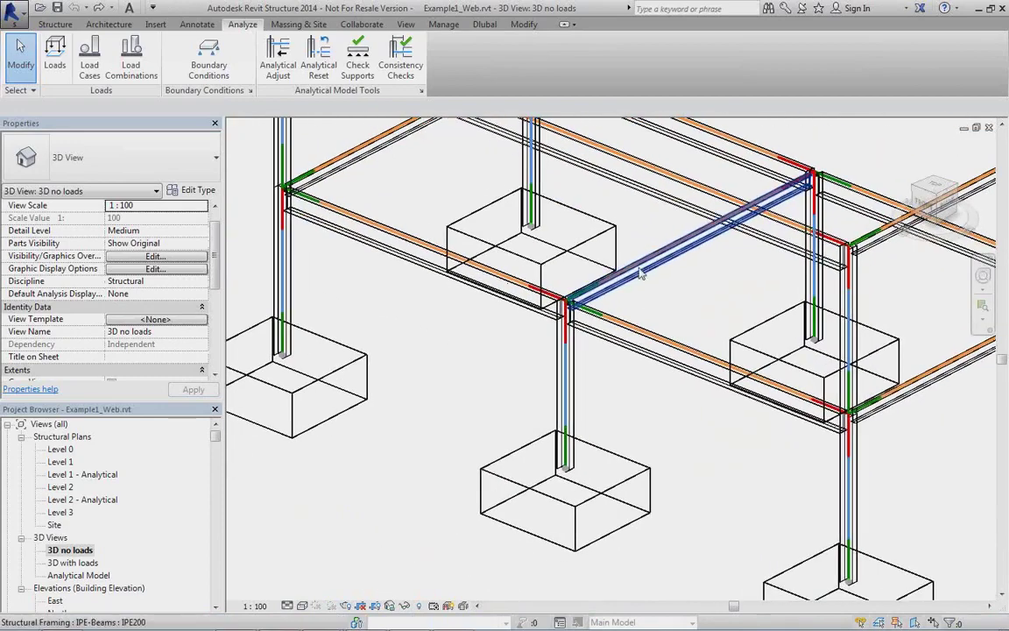
pyautogui.keyDown('shift'); pyautogui.moveTo(637, 331); pyautogui.dragTo(612, 340, button='middle'); pyautogui.keyUp('shift')
pyautogui.scroll(2, 412, 447)
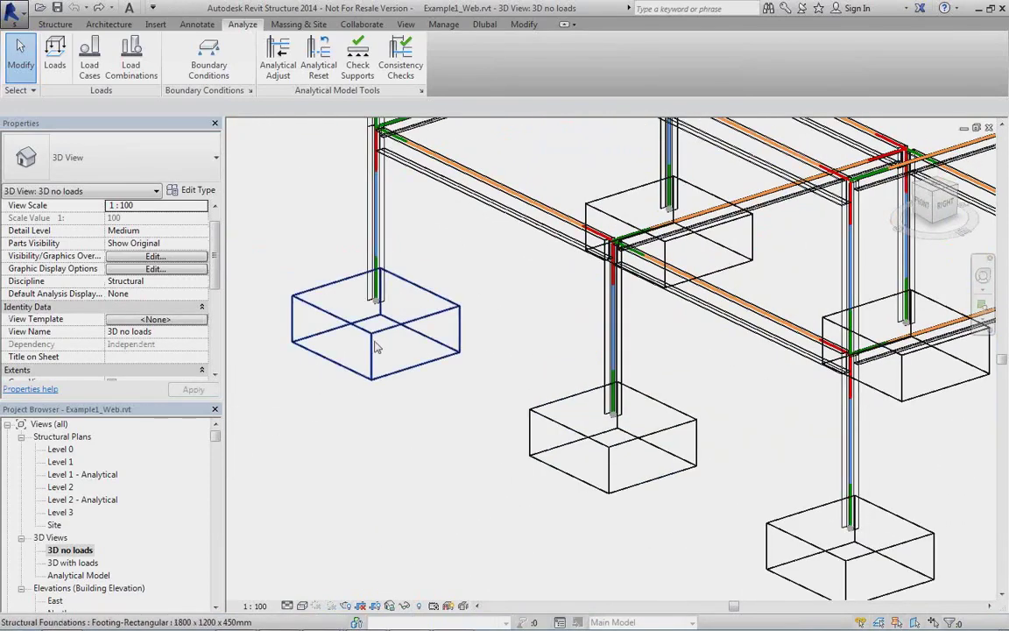
pyautogui.click(373, 344)
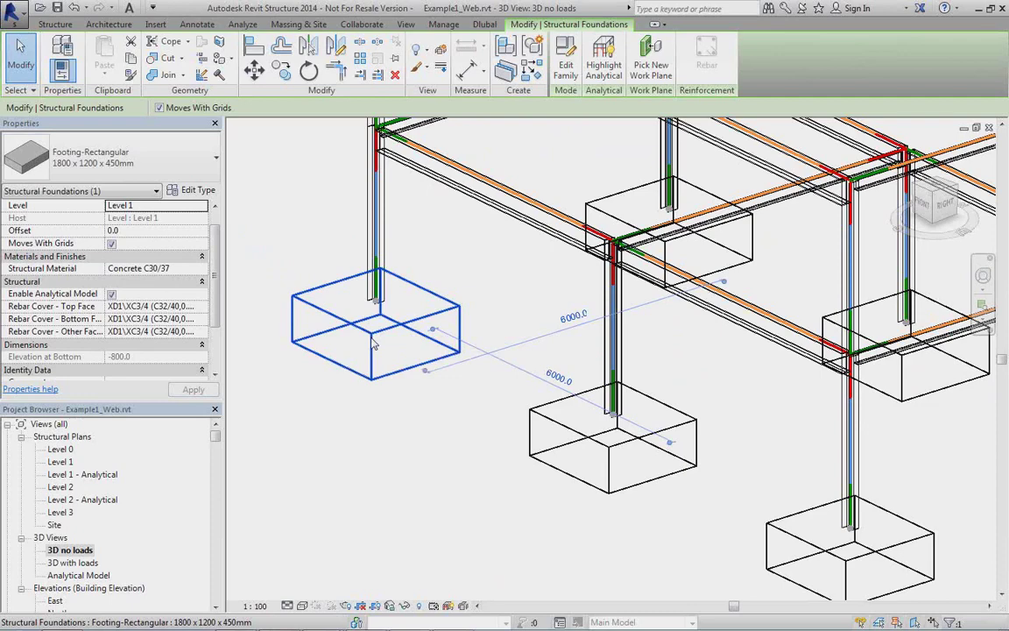
pyautogui.click(462, 473)
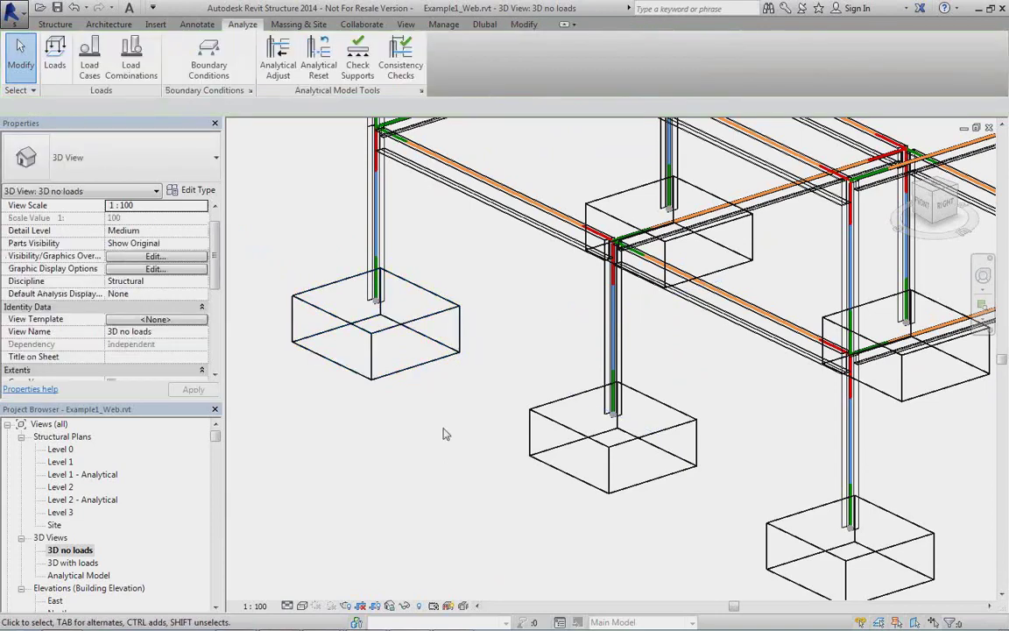
pyautogui.scroll(-2, 390, 372)
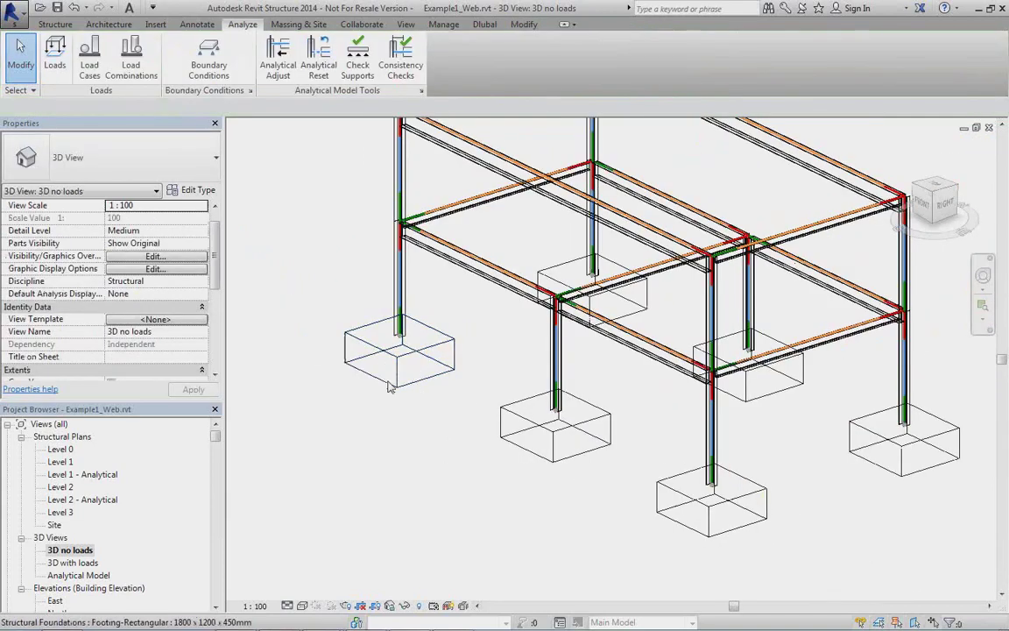
pyautogui.moveTo(488, 417); pyautogui.dragTo(442, 418, button='middle')
pyautogui.scroll(-1, 434, 423)
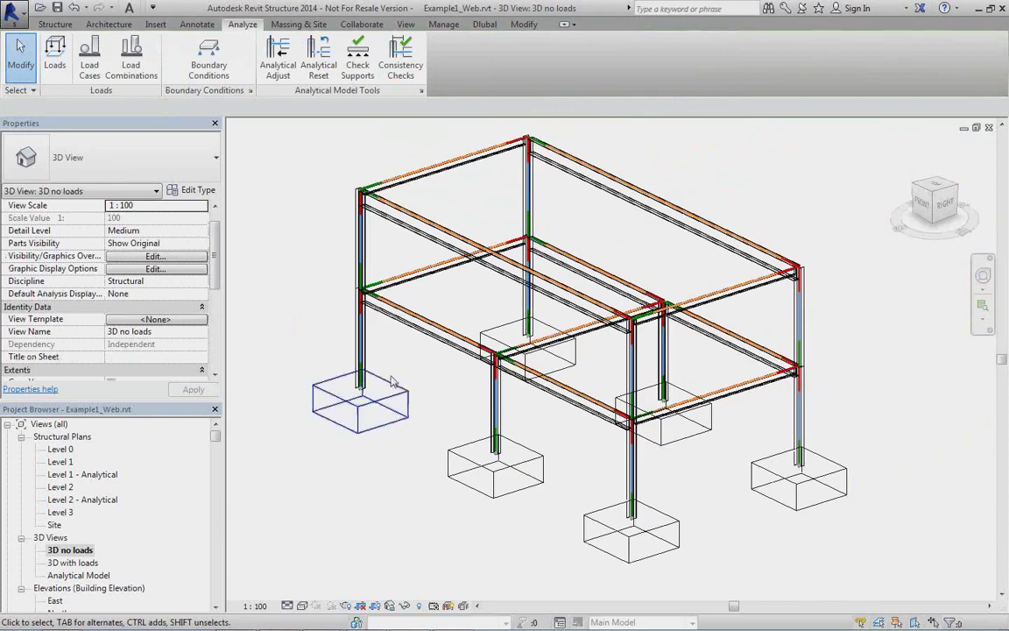
# Step: Start exporting the model to RFEM and choose to create a new structure
pyautogui.click(484, 26)
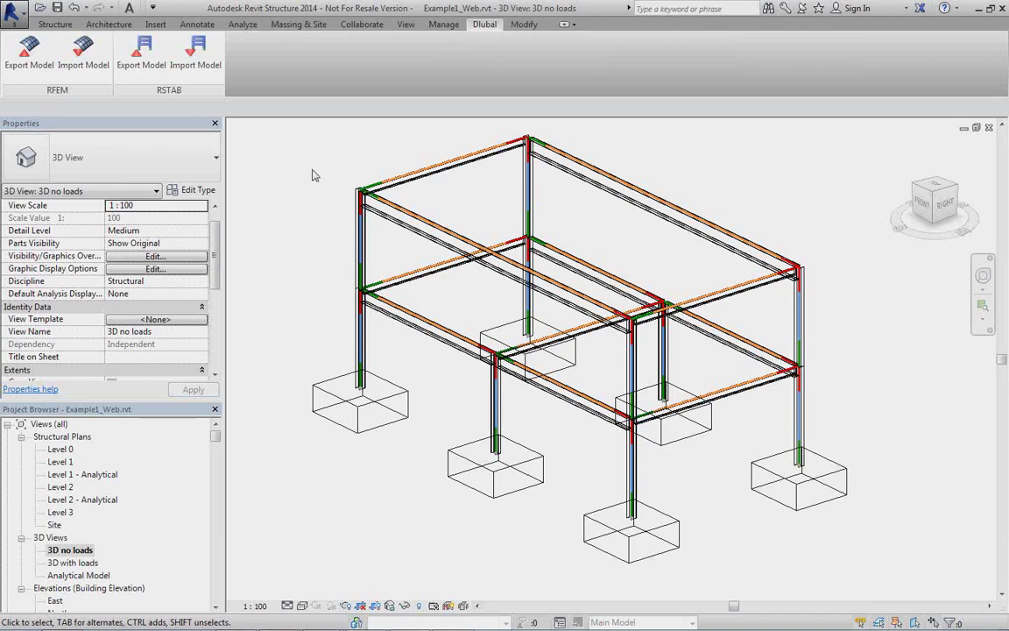
pyautogui.click(22, 74)
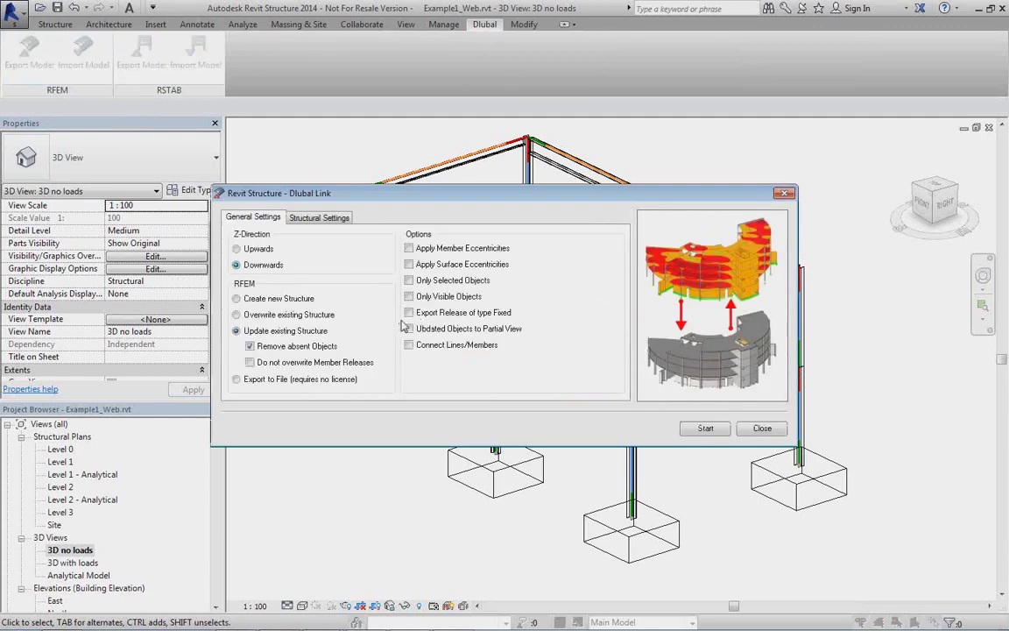
pyautogui.moveTo(405, 192); pyautogui.dragTo(462, 152)
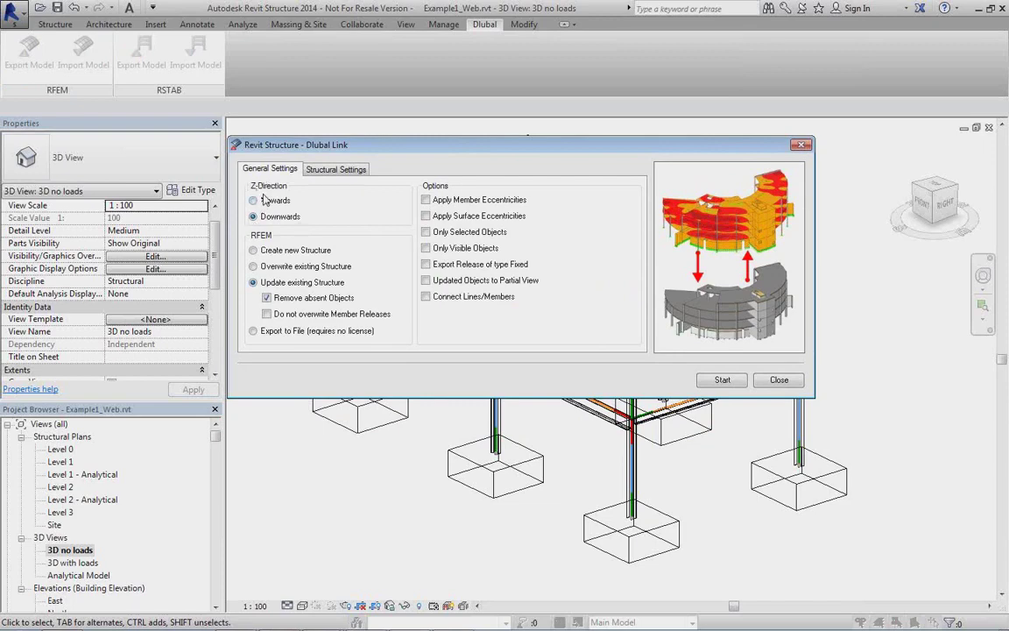
pyautogui.click(253, 249)
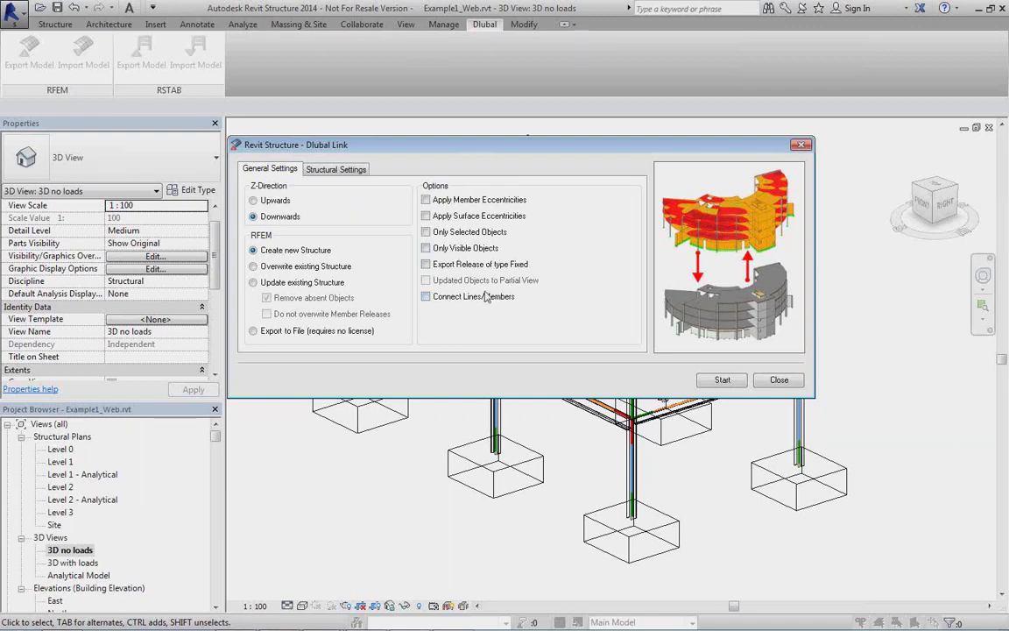
# Step: Review the structural export settings and keep Self-weight as the load case that receives the self-weight
pyautogui.click(308, 163)
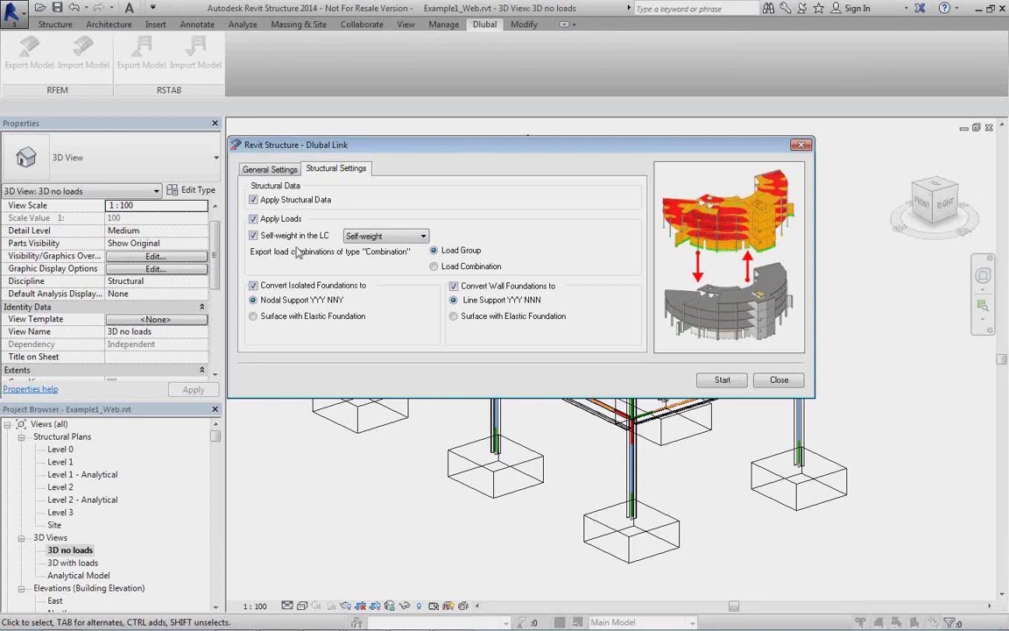
pyautogui.click(407, 241)
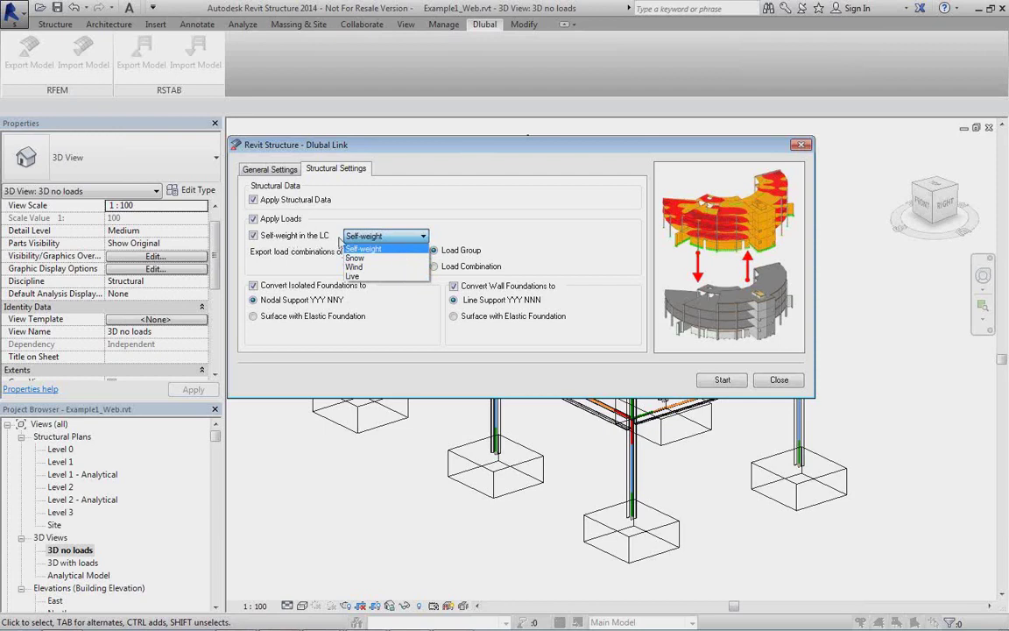
pyautogui.click(407, 251)
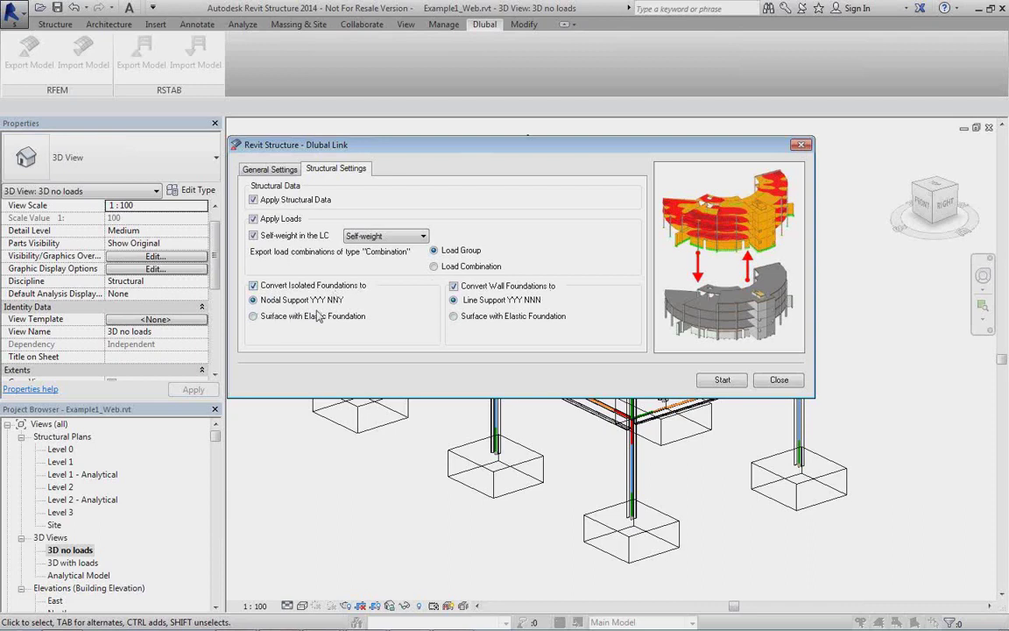
# Step: Choose Surface with Elastic Foundation for the isolated foundations and enable Apply Member Eccentricities for the export
pyautogui.click(253, 316)
pyautogui.click(257, 166)
pyautogui.click(426, 200)
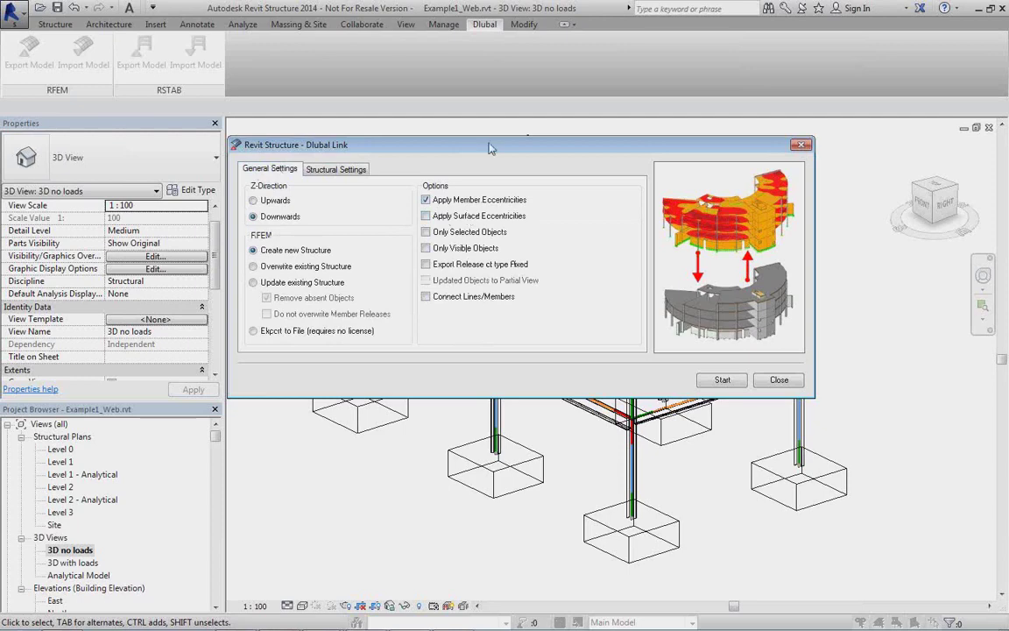
# Step: Run the export of the structure to RFEM with the configured settings
pyautogui.moveTo(442, 142); pyautogui.dragTo(451, 175)
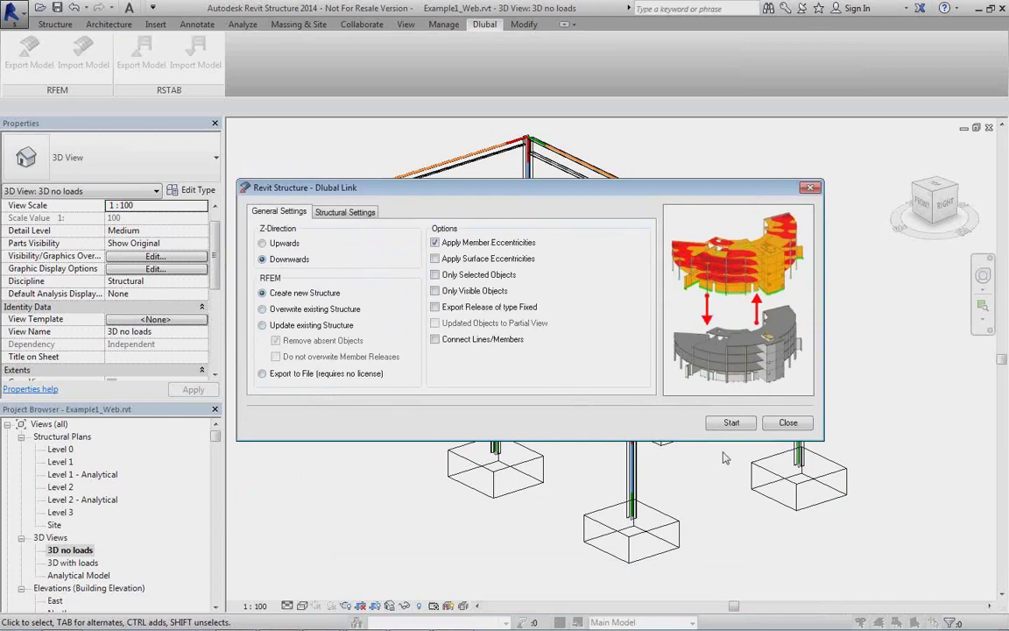
pyautogui.click(731, 423)
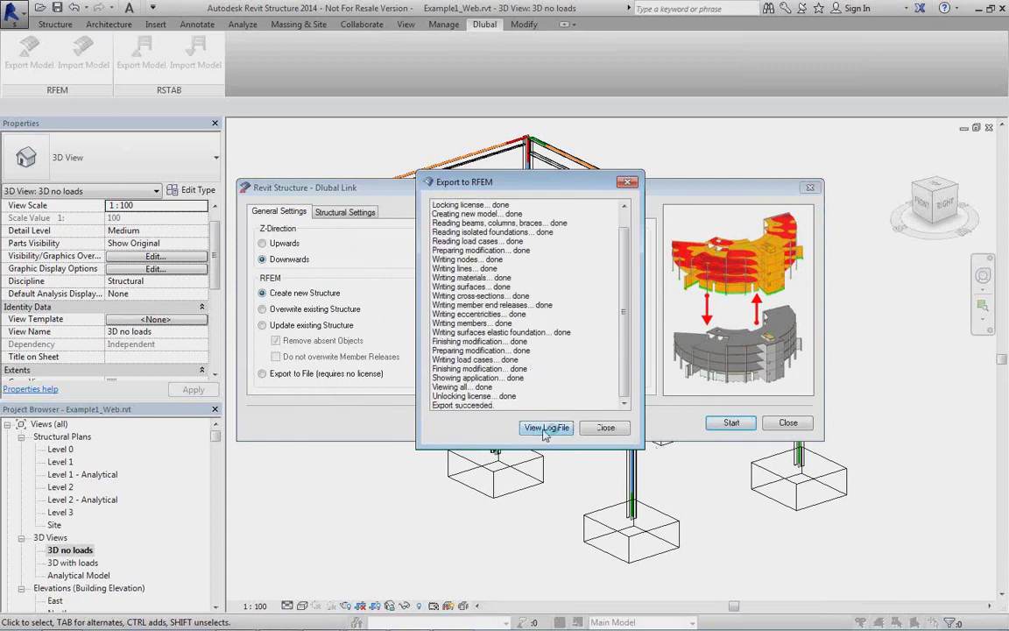
# Step: Read through the export's log file, from the configuration section to the written members, surface foundations and load cases
pyautogui.click(546, 427)
pyautogui.scroll(-4, 408, 288)
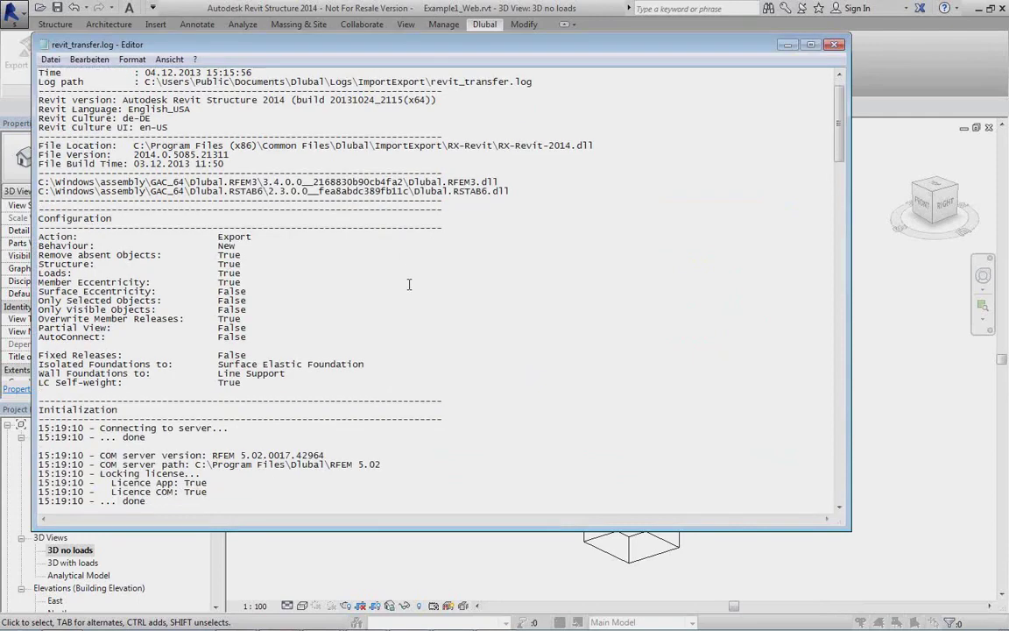
pyautogui.scroll(-10, 408, 287)
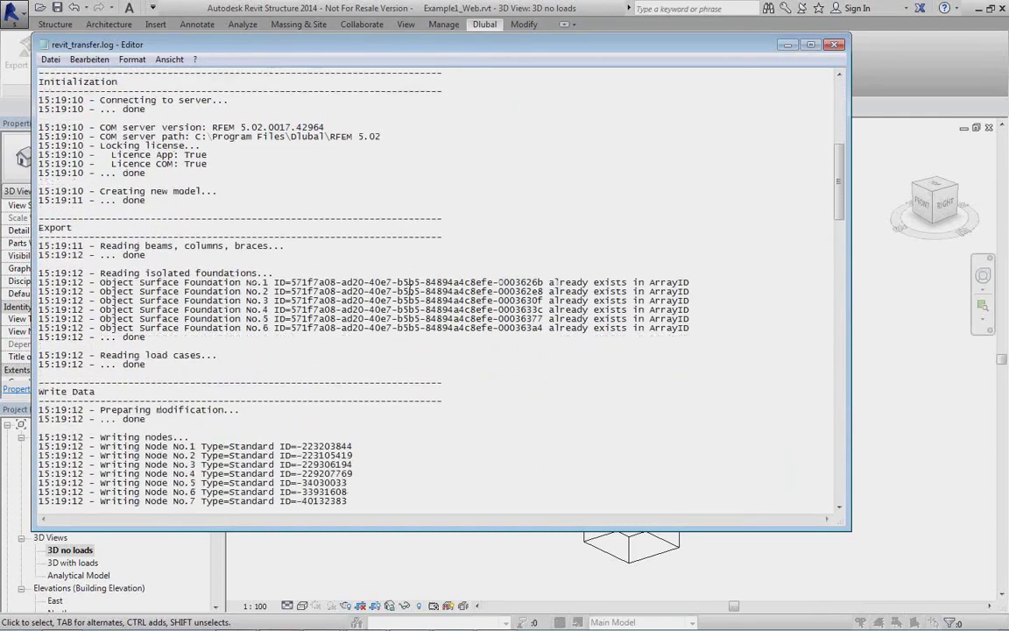
pyautogui.scroll(-4, 410, 289)
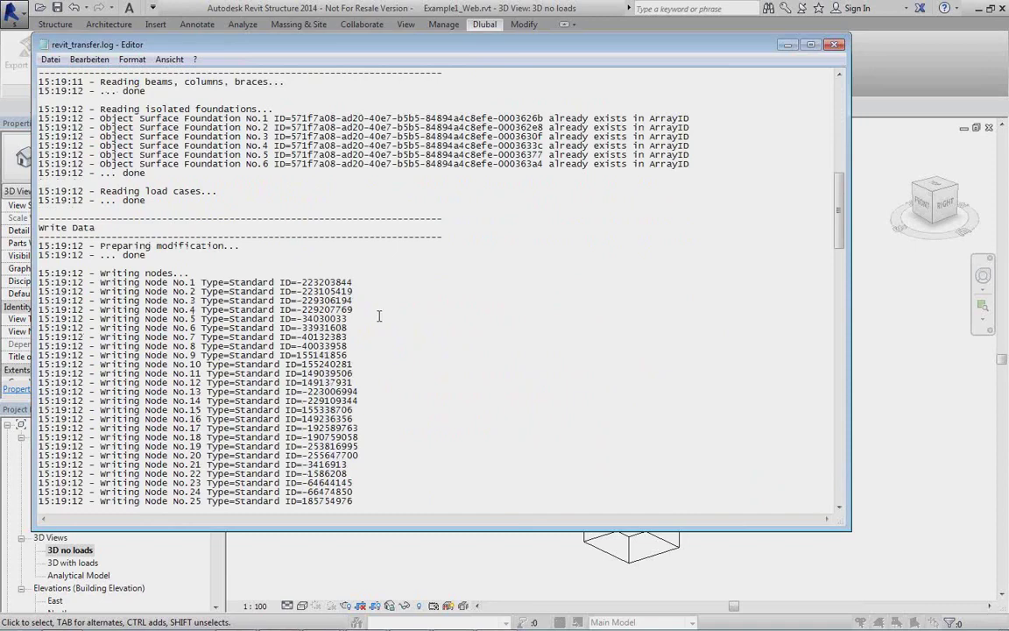
pyautogui.scroll(-4, 290, 313)
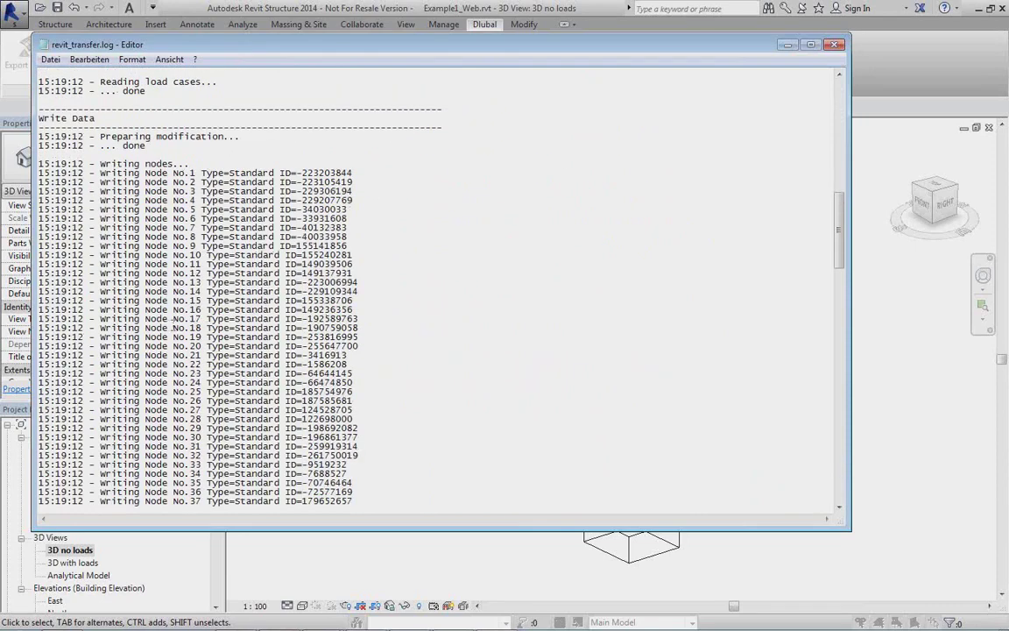
pyautogui.scroll(-11, 194, 322)
pyautogui.scroll(-20, 194, 324)
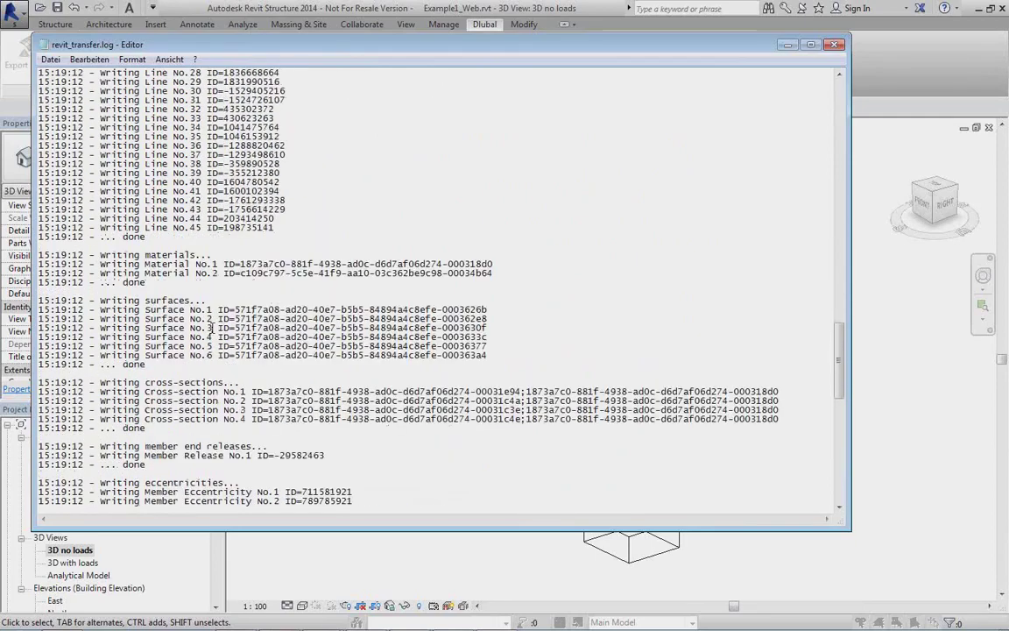
pyautogui.scroll(-5, 212, 328)
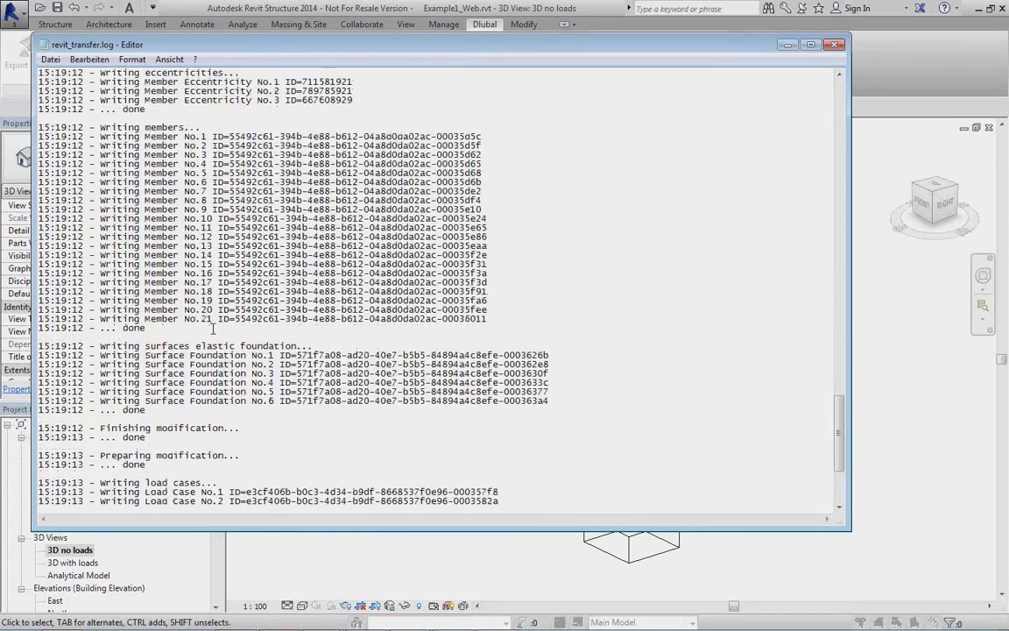
pyautogui.click(837, 46)
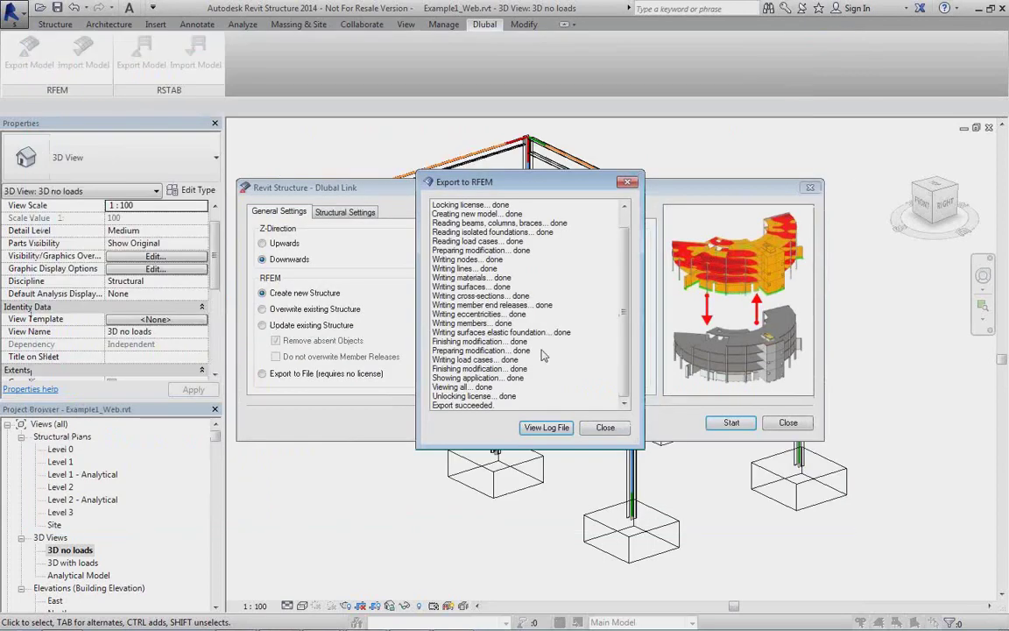
# Step: Close the export report, switch to RFEM and show the exported Example1_Web model in a maximized window
pyautogui.click(606, 427)
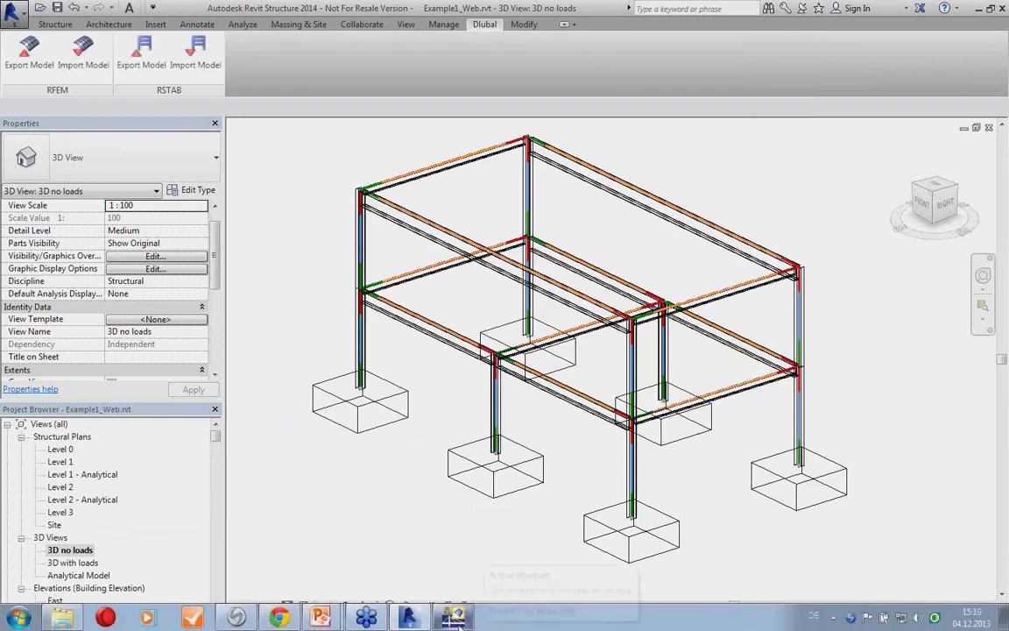
pyautogui.click(454, 617)
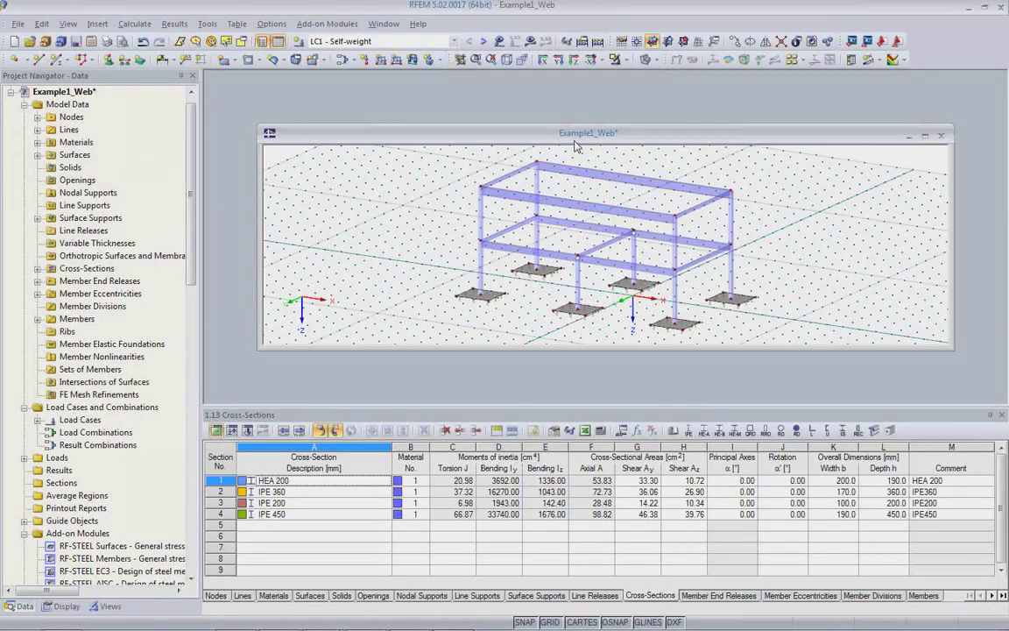
pyautogui.scroll(3, 490, 360)
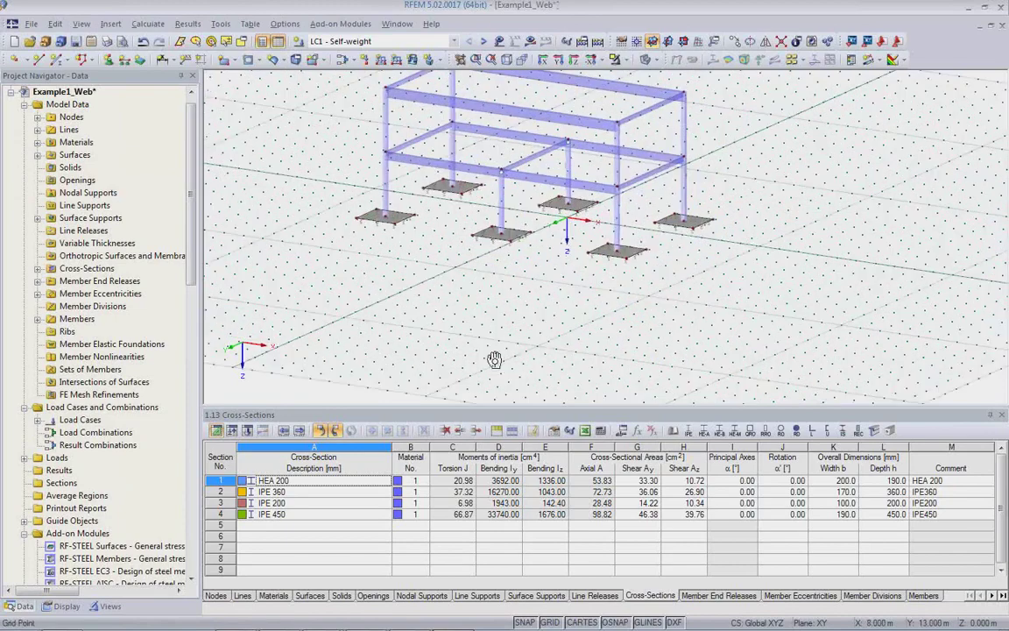
# Step: Inspect surface no. 5 beneath the front middle column, including its surface support and spring constants
pyautogui.scroll(5, 521, 320)
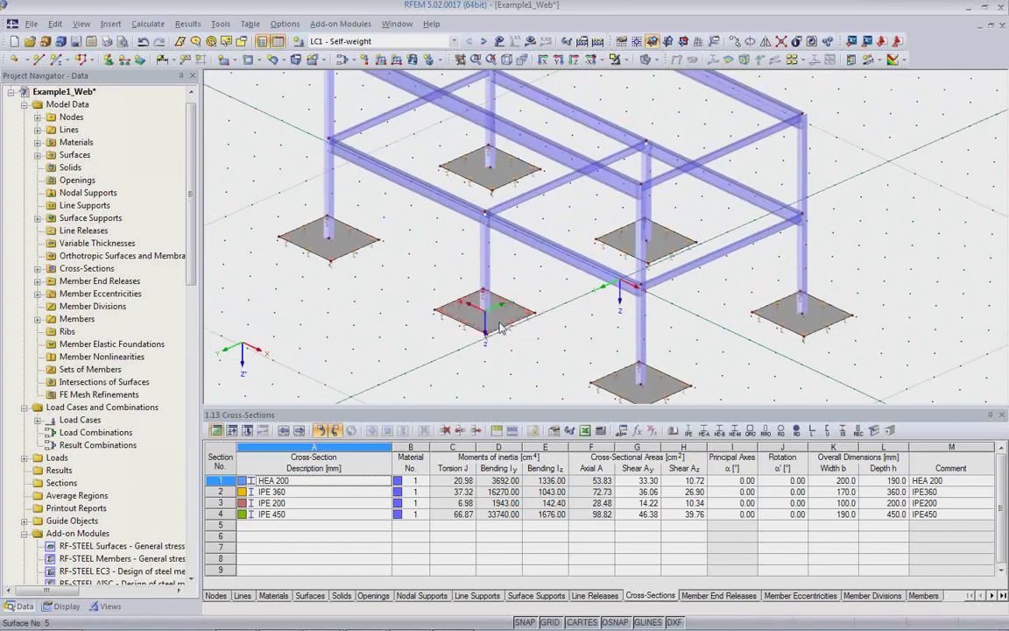
pyautogui.doubleClick(503, 327)
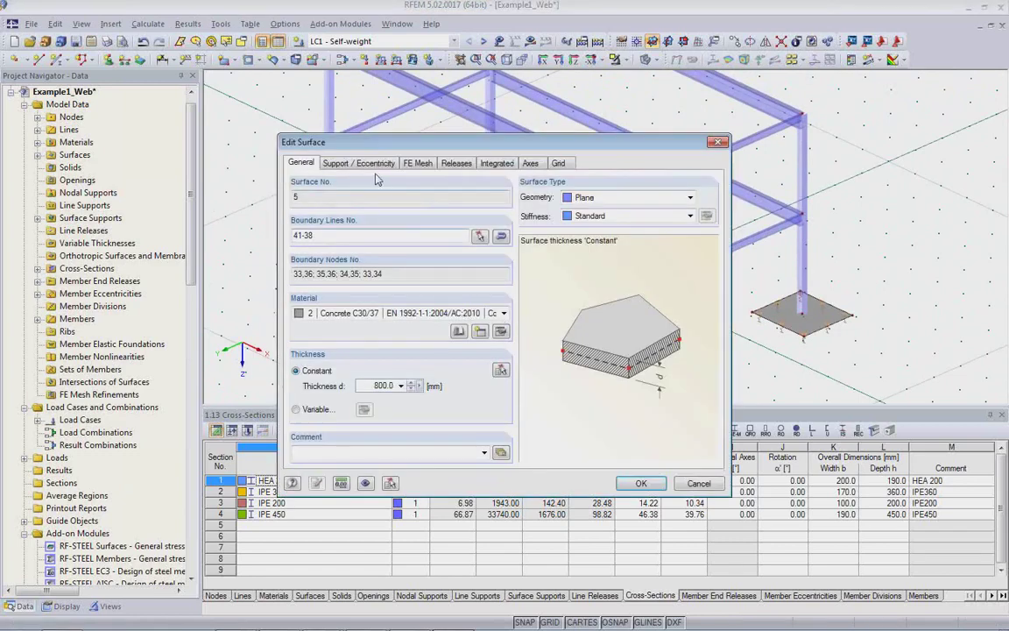
pyautogui.click(377, 163)
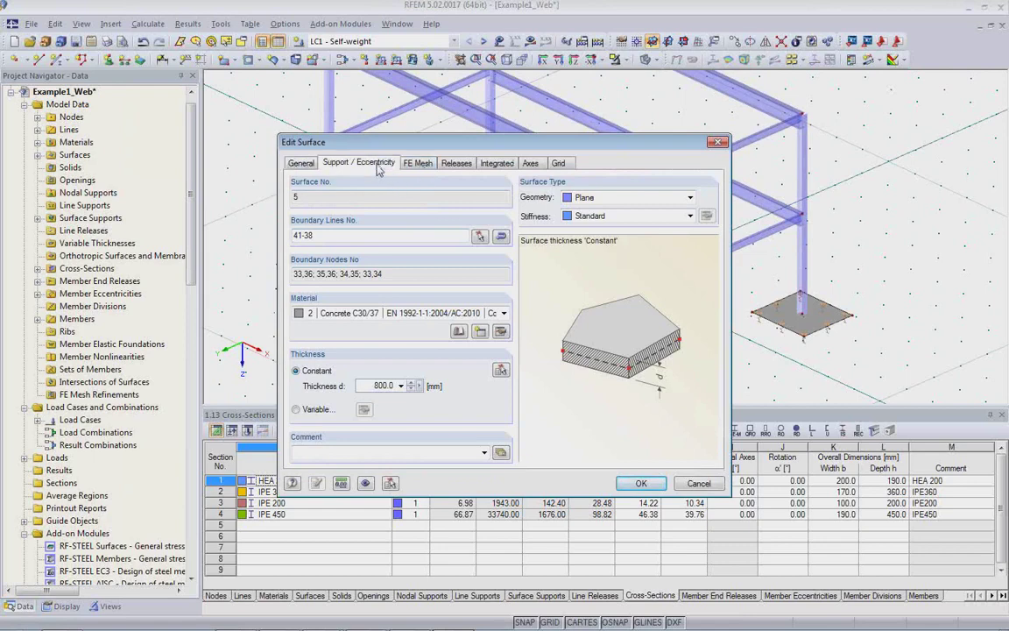
pyautogui.click(501, 271)
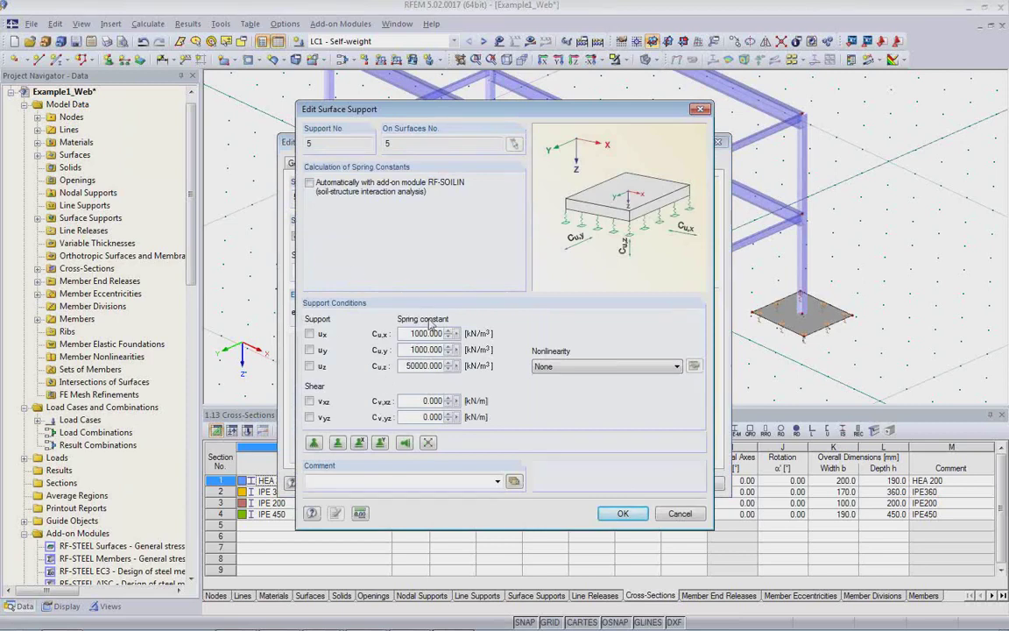
pyautogui.click(676, 516)
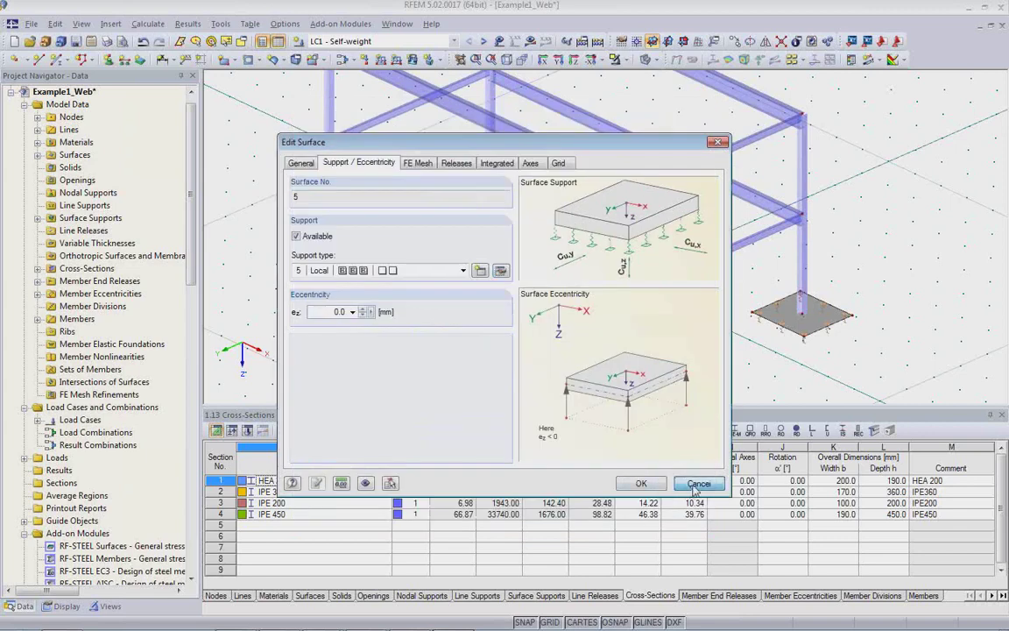
pyautogui.click(657, 486)
# Step: Inspect the member end release of the front middle column, then leave the member's settings
pyautogui.scroll(5, 544, 340)
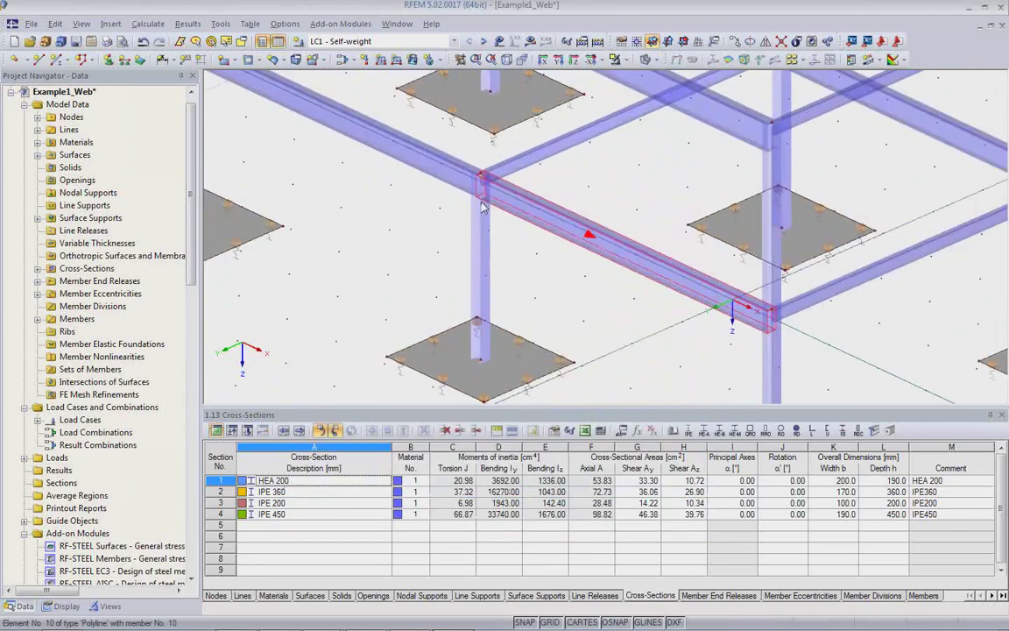
pyautogui.scroll(2, 481, 207)
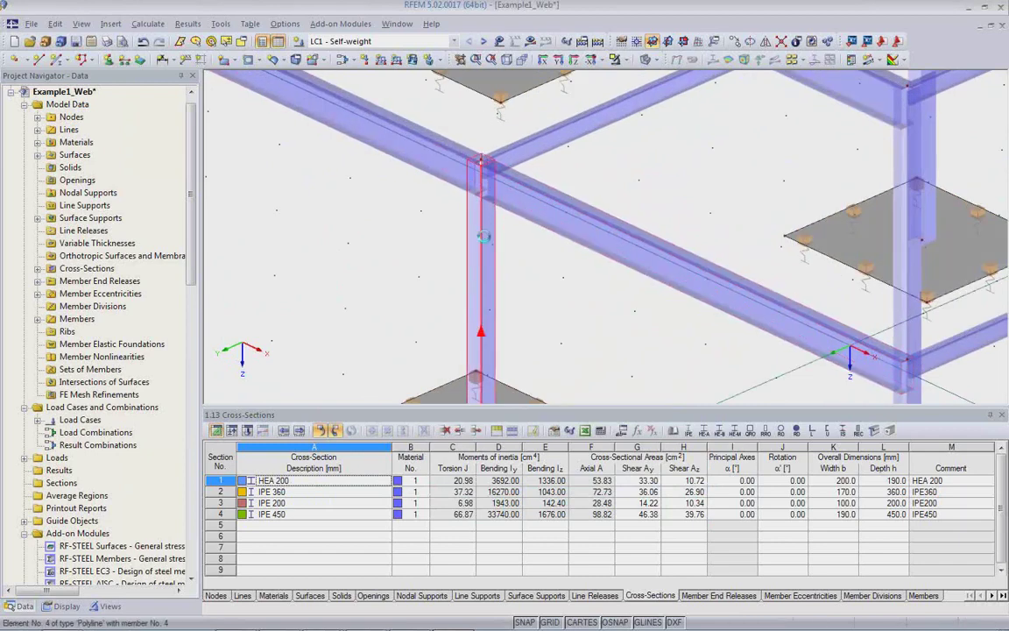
pyautogui.doubleClick(483, 237)
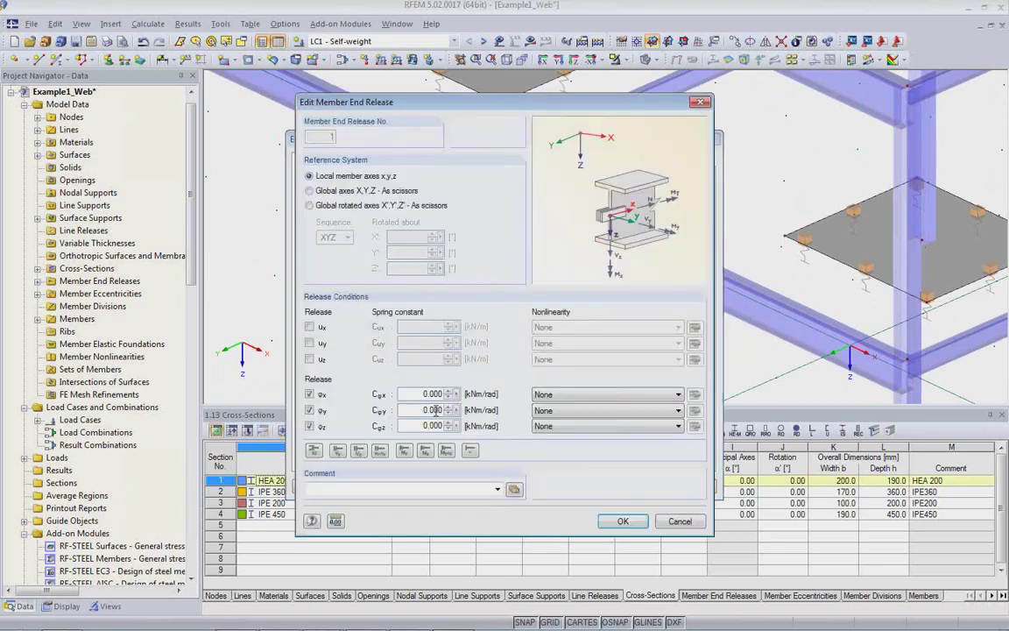
pyautogui.click(681, 523)
pyautogui.press('Escape')
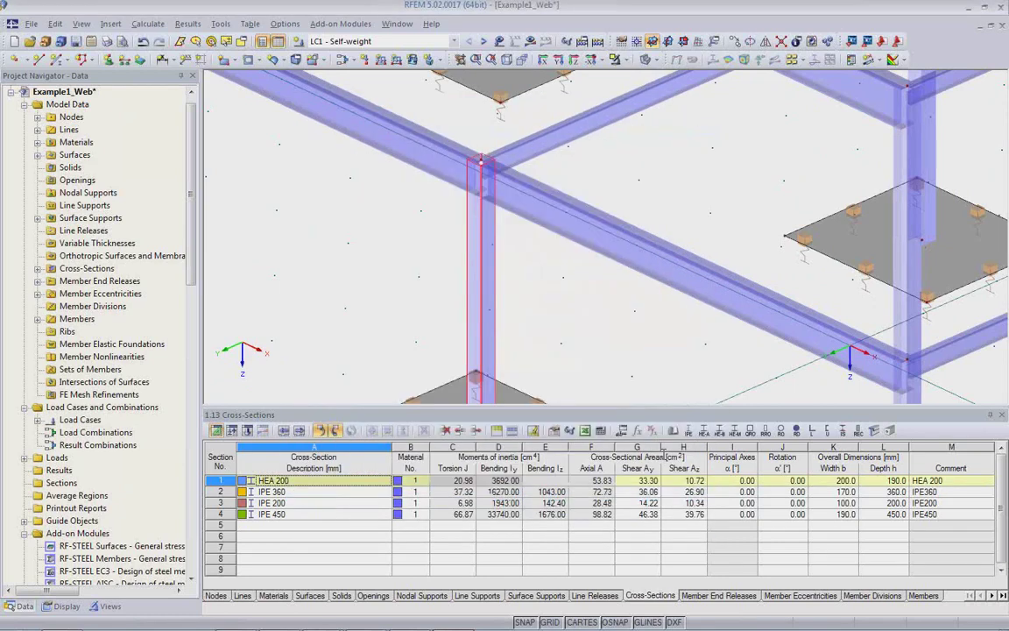
# Step: Select member no. 9, the lower-storey beam, to check its cross-section assignment in the table
pyautogui.scroll(-5, 543, 337)
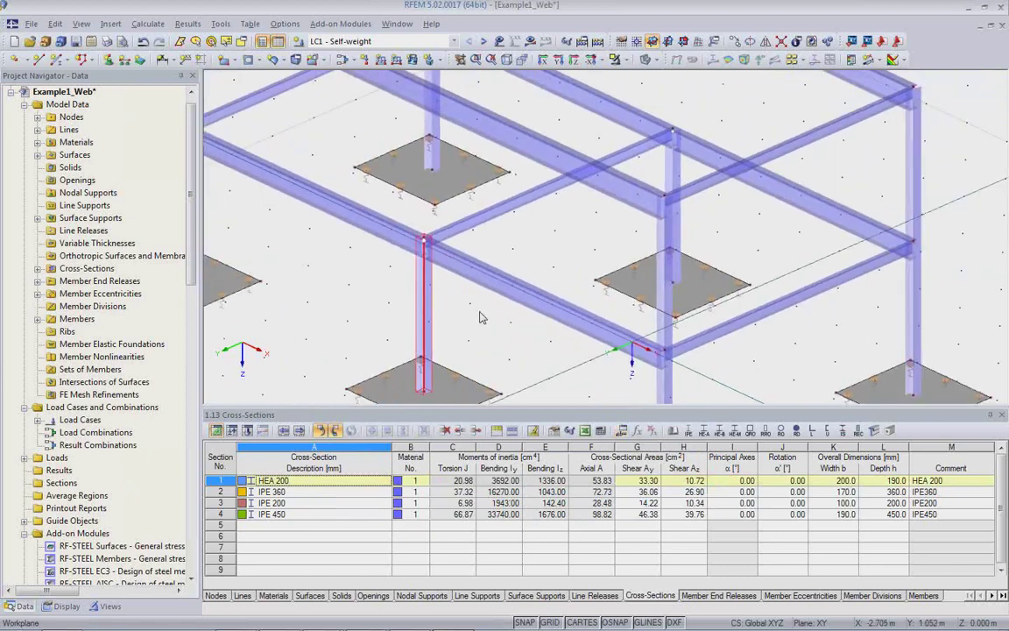
pyautogui.scroll(-2, 514, 339)
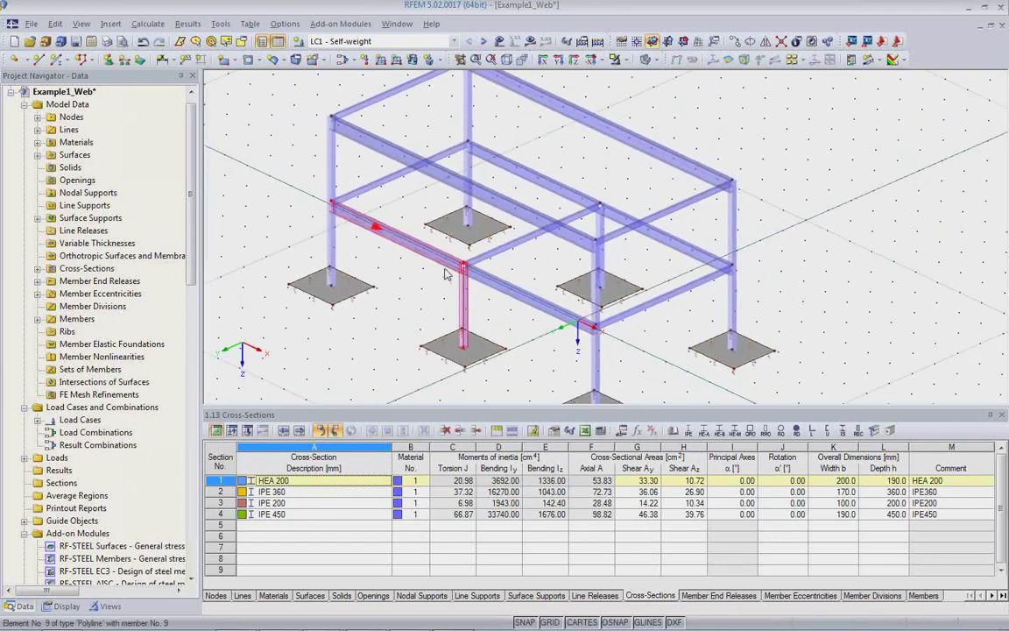
pyautogui.click(442, 266)
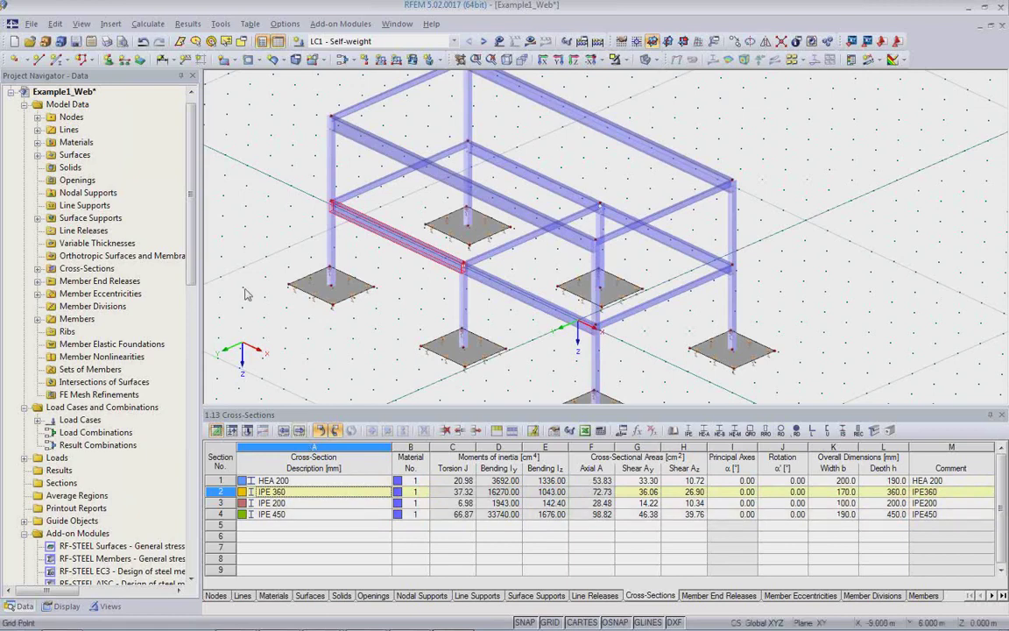
# Step: Examine the cross-section conversion table in the import detail settings, comparing the HEA names with the Dlubal names
pyautogui.click(30, 24)
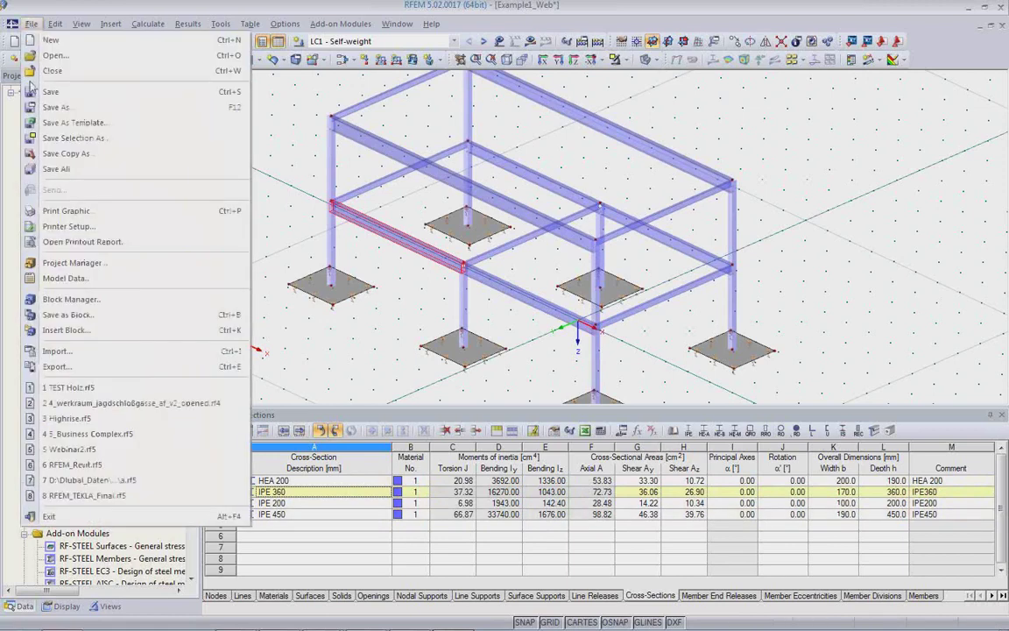
pyautogui.click(58, 351)
pyautogui.click(278, 147)
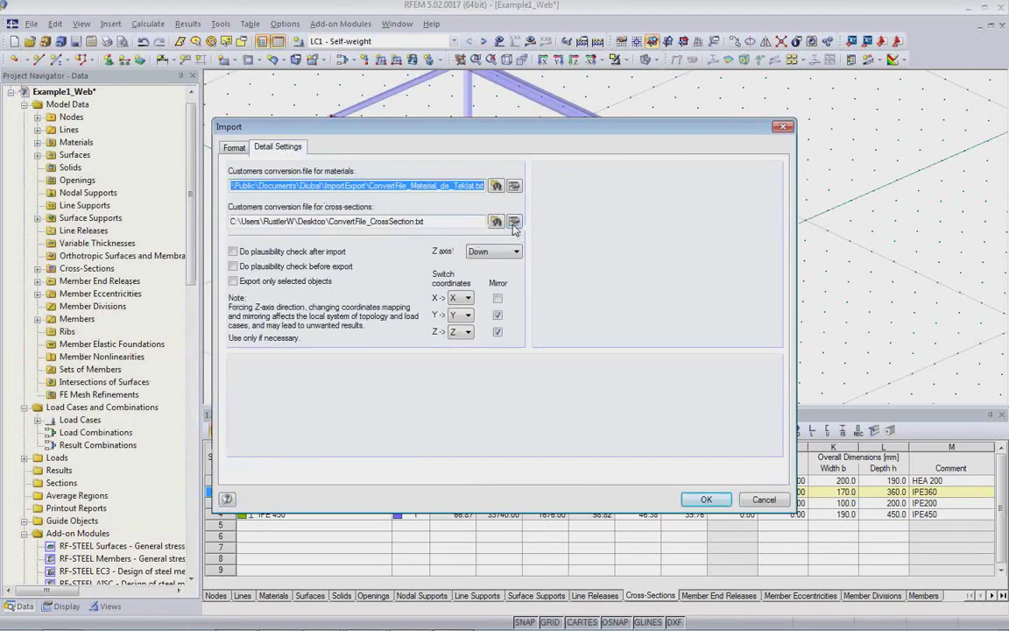
pyautogui.click(514, 221)
pyautogui.press('Down')
pyautogui.press('Down')
pyautogui.press('Down')
pyautogui.press('Down')
pyautogui.press('Down')
pyautogui.press('Down')
pyautogui.press('Down')
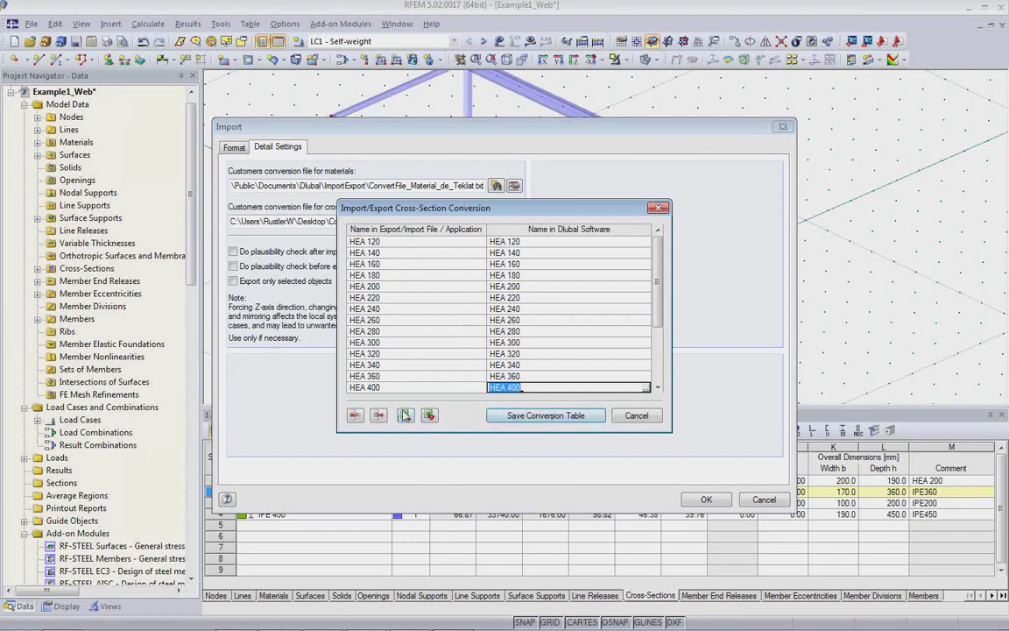
pyautogui.click(639, 416)
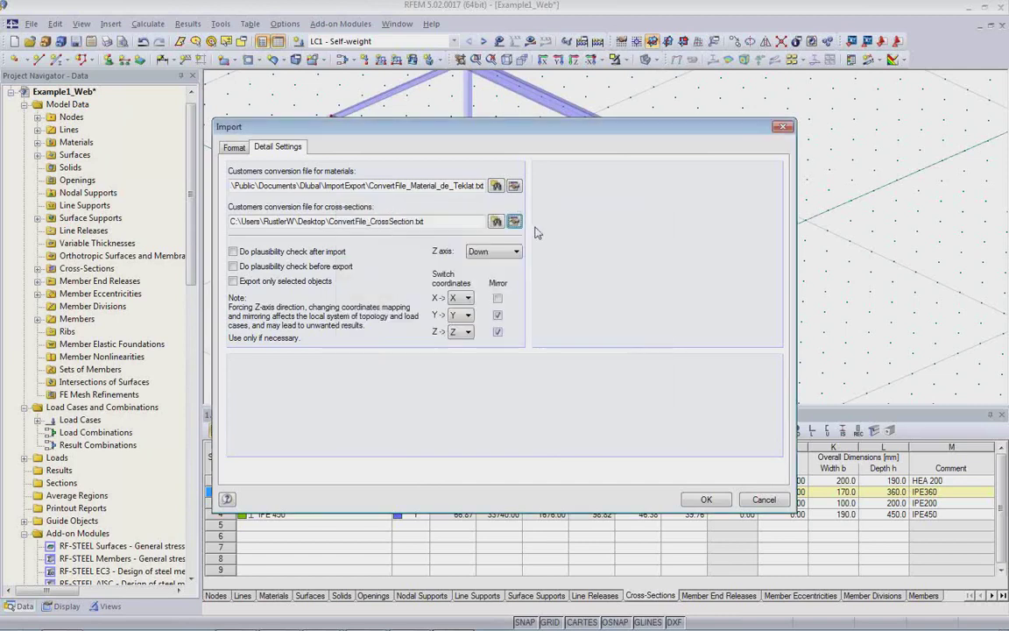
# Step: Review the material conversion table for the steel and concrete names, then close the import settings
pyautogui.click(514, 187)
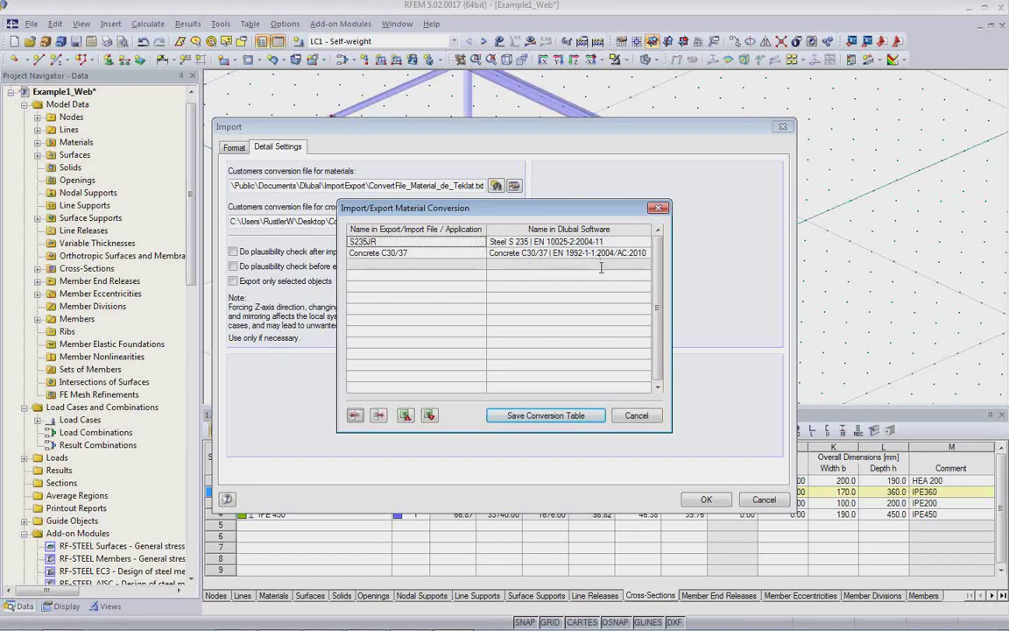
pyautogui.click(637, 415)
pyautogui.click(702, 500)
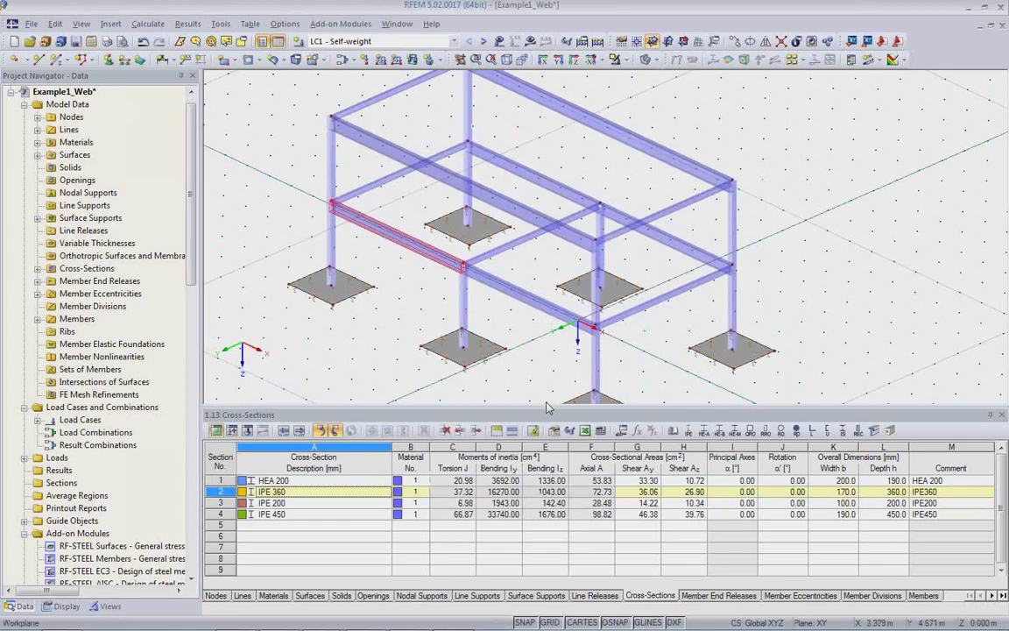
# Step: Enlarge the model view, calculate load case LC1 - Self-weight and display its global deformations
pyautogui.moveTo(546, 405); pyautogui.dragTo(530, 460)
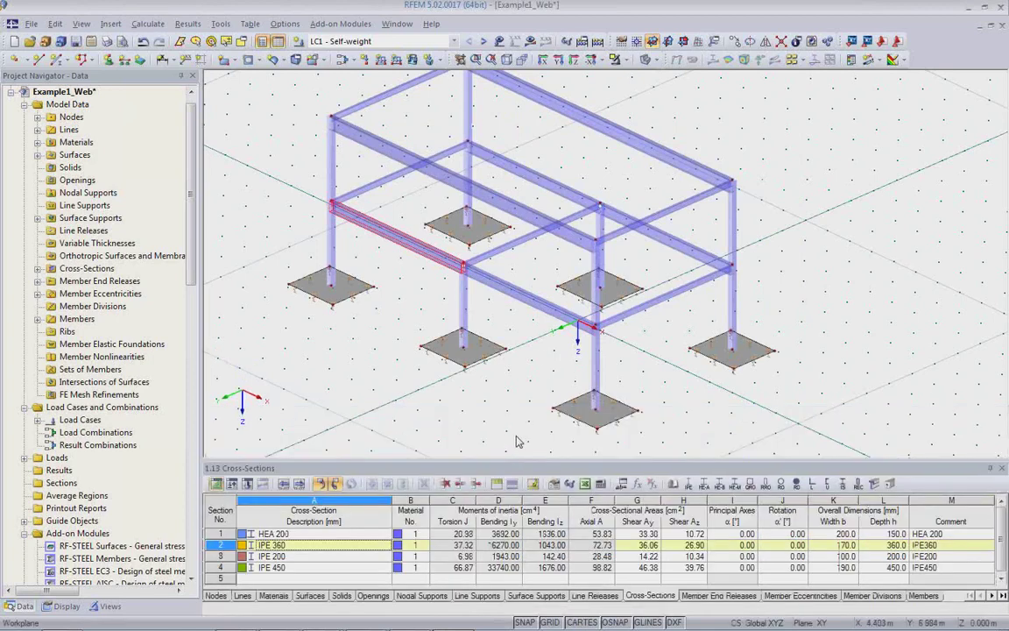
pyautogui.moveTo(516, 429); pyautogui.dragTo(530, 451, button='middle')
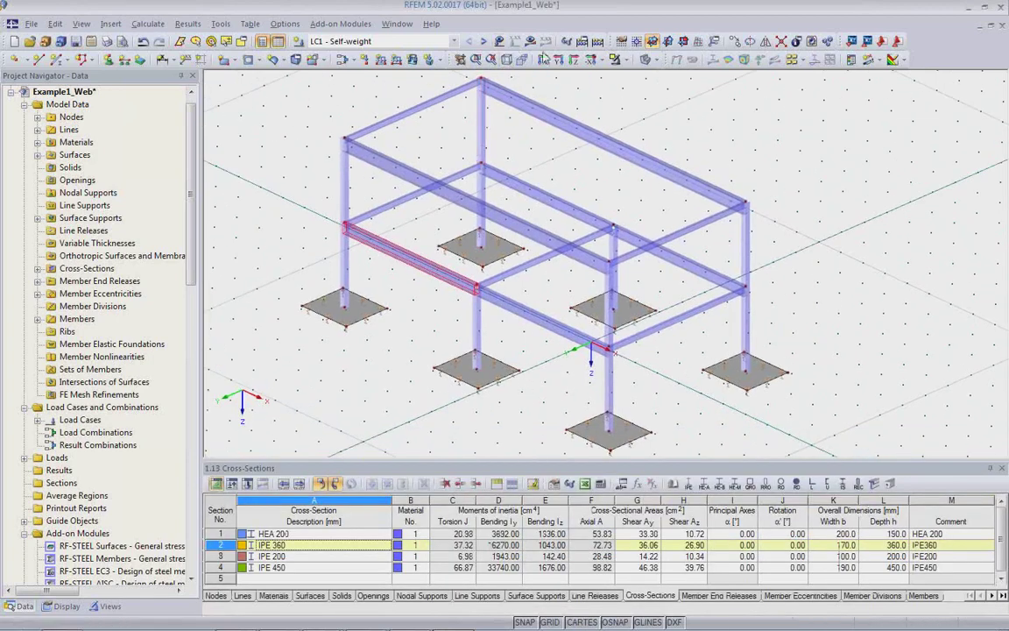
pyautogui.click(410, 42)
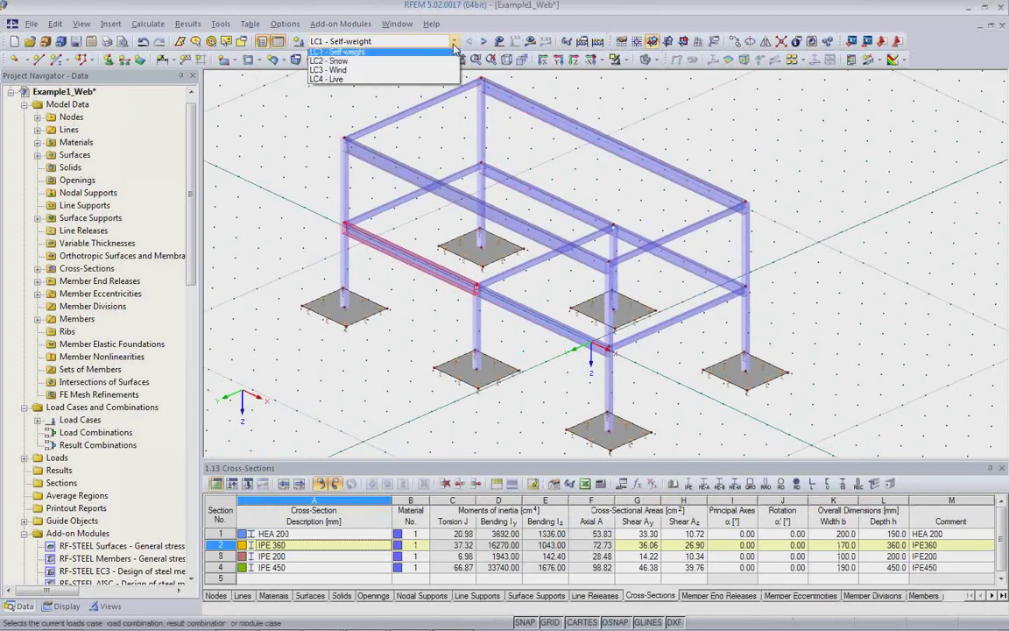
pyautogui.click(385, 54)
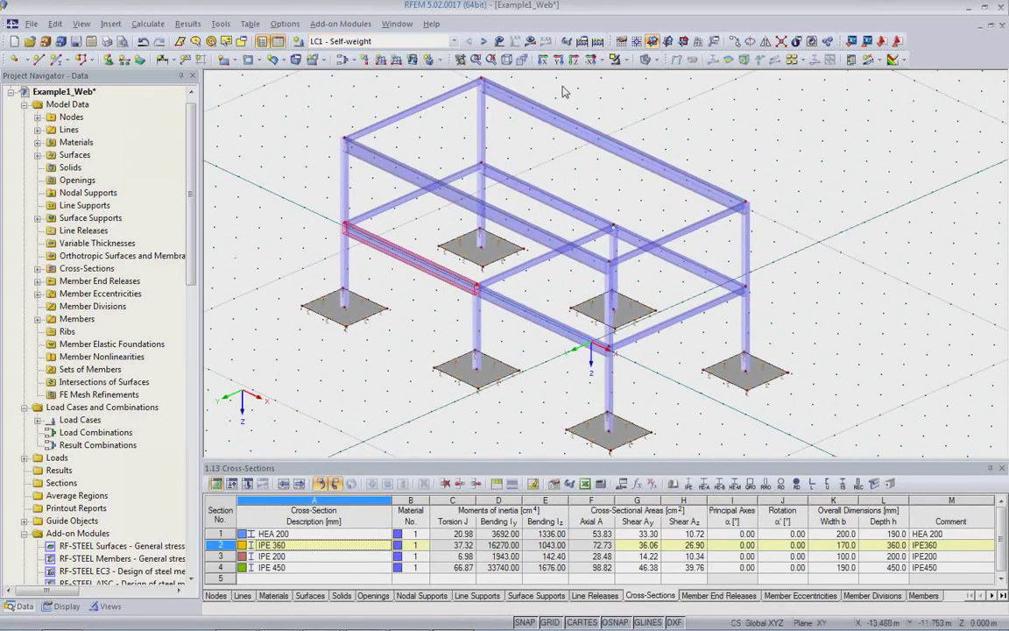
pyautogui.click(530, 41)
pyautogui.click(442, 317)
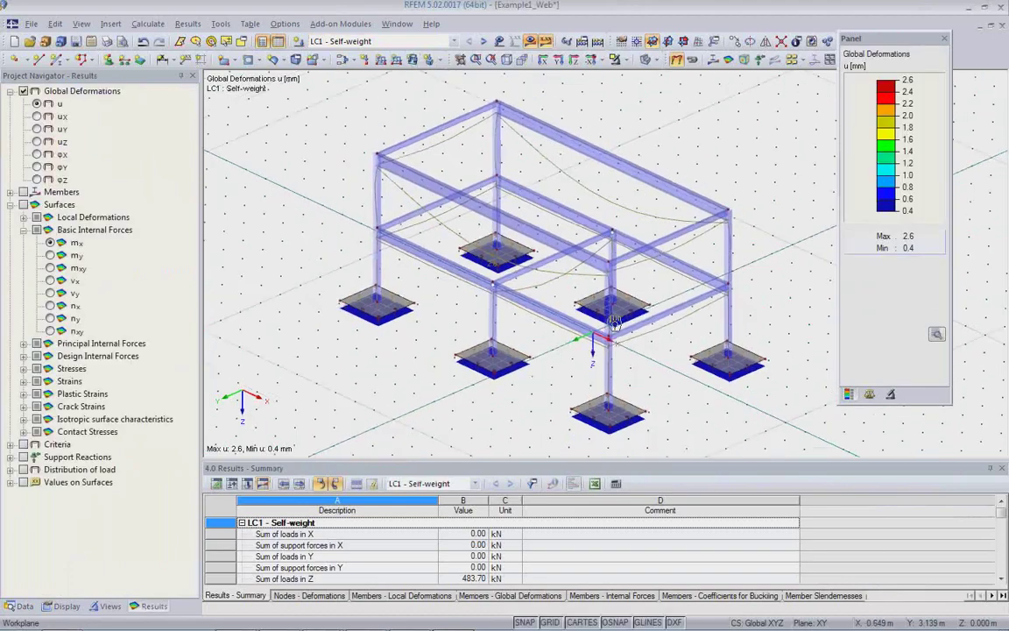
# Step: Display the member internal forces M-y together with the surface moments mx for load case LC1
pyautogui.keyDown('ctrl'); pyautogui.moveTo(551, 326); pyautogui.dragTo(648, 119, button='middle'); pyautogui.keyUp('ctrl')
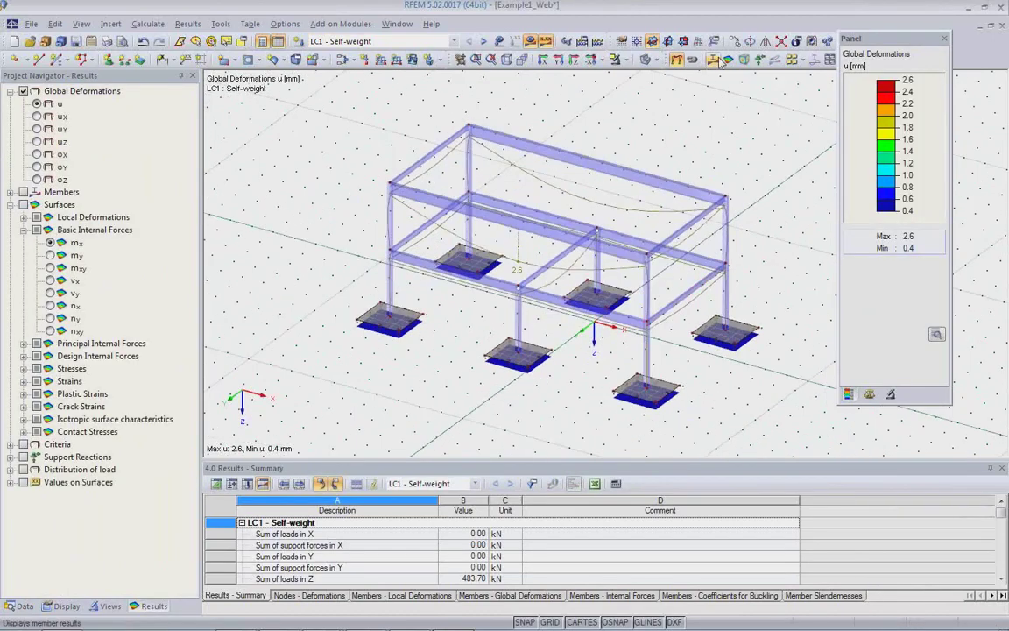
pyautogui.click(713, 58)
pyautogui.keyDown('ctrl'); pyautogui.moveTo(710, 299); pyautogui.dragTo(648, 392, button='middle'); pyautogui.keyUp('ctrl')
# Step: Examine the mx contours on the foundation slabs and the M-y diagrams on the frame's beams and columns
pyautogui.scroll(5, 605, 351)
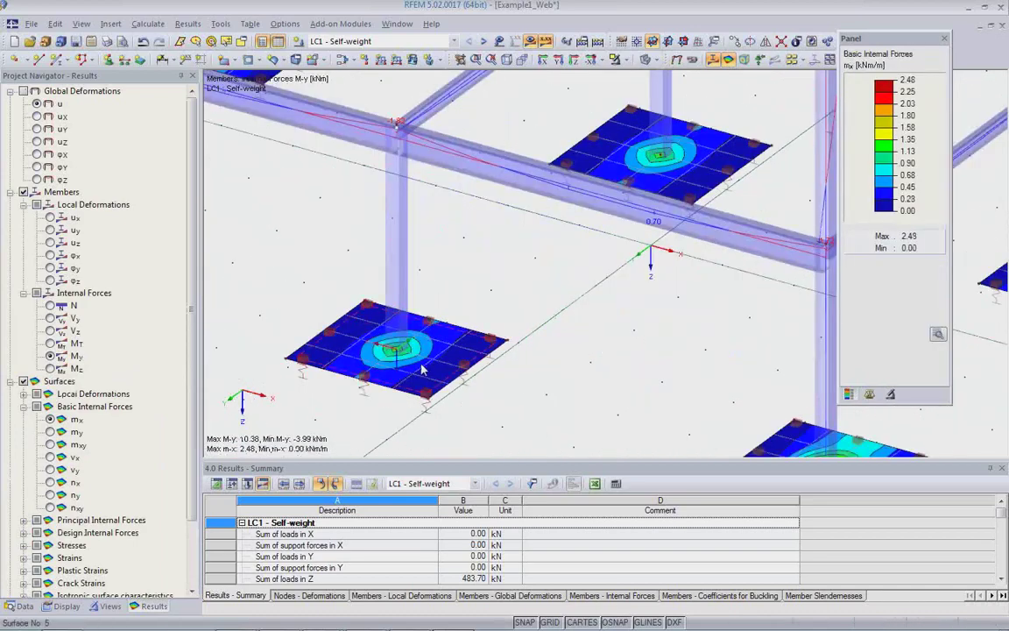
pyautogui.scroll(-6, 422, 370)
pyautogui.keyDown('ctrl'); pyautogui.moveTo(587, 392); pyautogui.dragTo(541, 371, button='middle'); pyautogui.keyUp('ctrl')
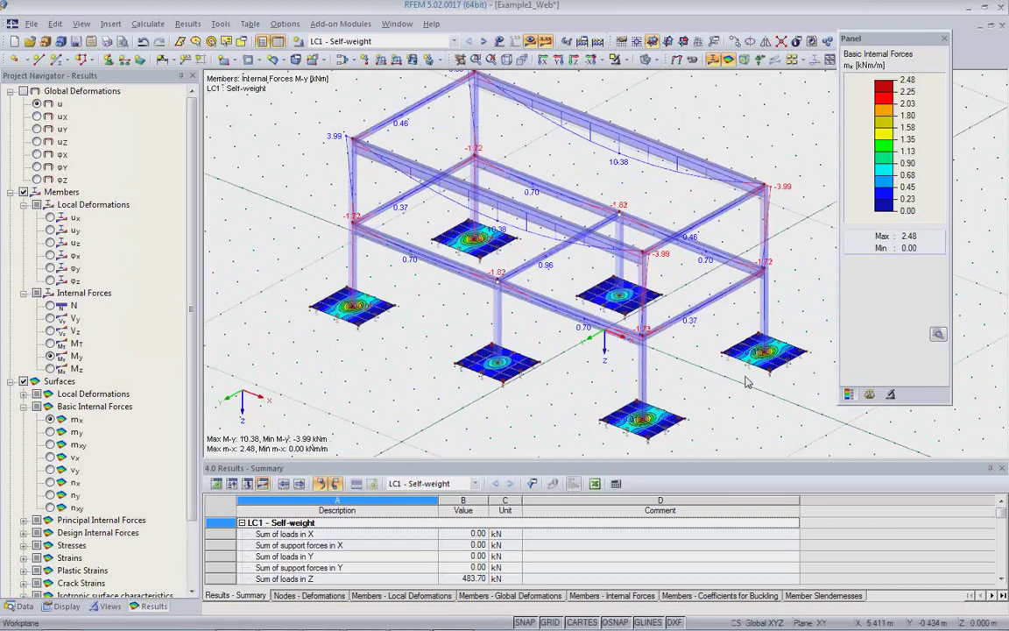
pyautogui.scroll(1, 754, 384)
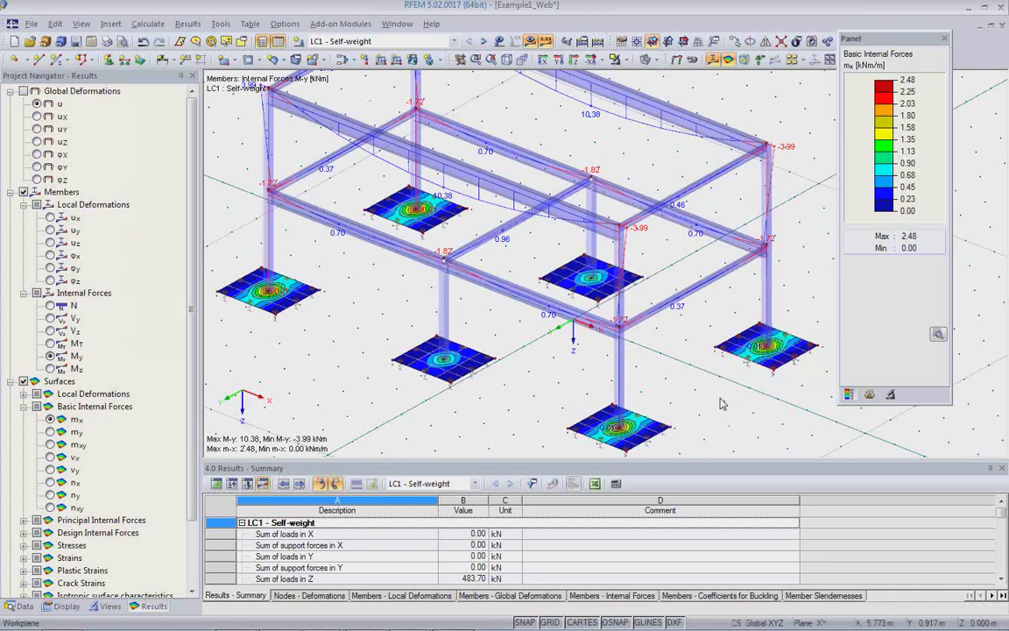
pyautogui.scroll(2, 721, 403)
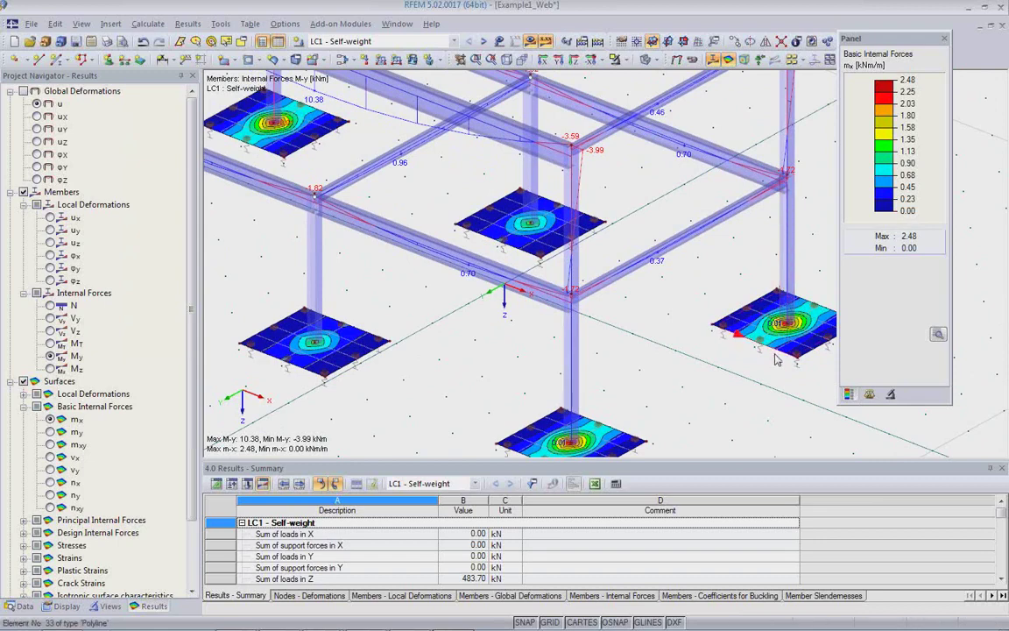
pyautogui.scroll(-2, 694, 394)
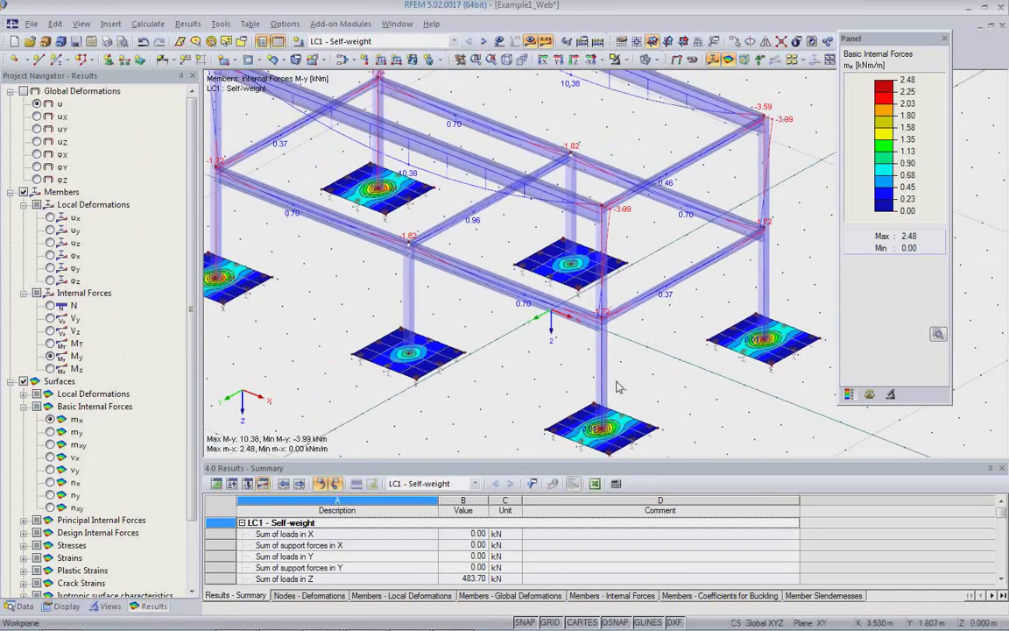
pyautogui.moveTo(615, 377)
pyautogui.keyDown('ctrl'); pyautogui.mouseDown(button='middle')
pyautogui.moveTo(690, 382)
pyautogui.moveTo(619, 385)
pyautogui.mouseUp(button='middle'); pyautogui.keyUp('ctrl')
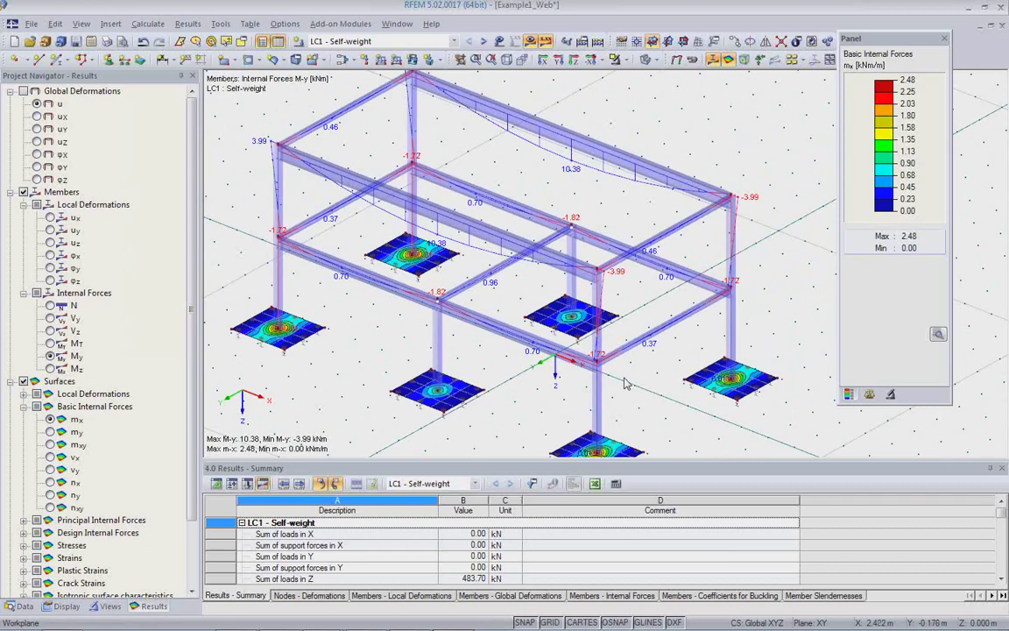
pyautogui.scroll(-1, 625, 383)
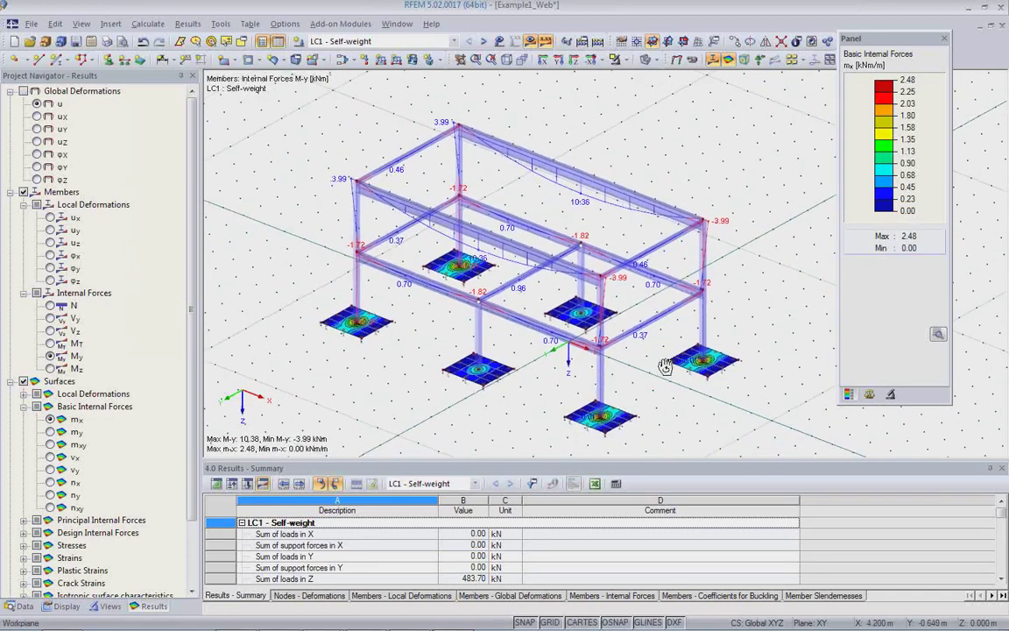
pyautogui.scroll(-2, 657, 359)
pyautogui.scroll(1, 646, 356)
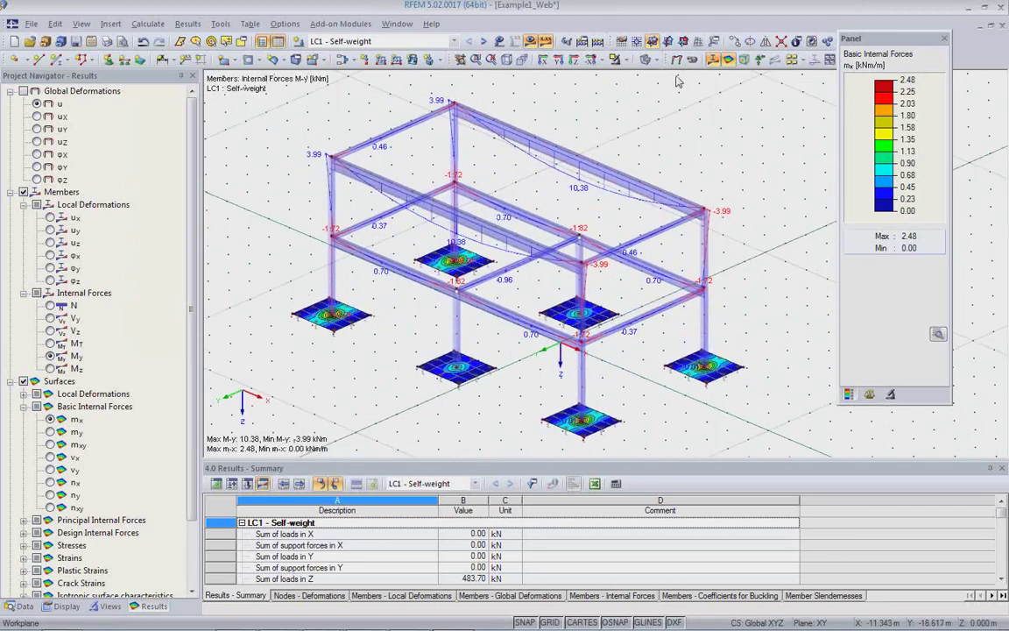
# Step: Hide the results and show the frame in wireframe to examine the member axes at the beam-to-column joints
pyautogui.click(478, 41)
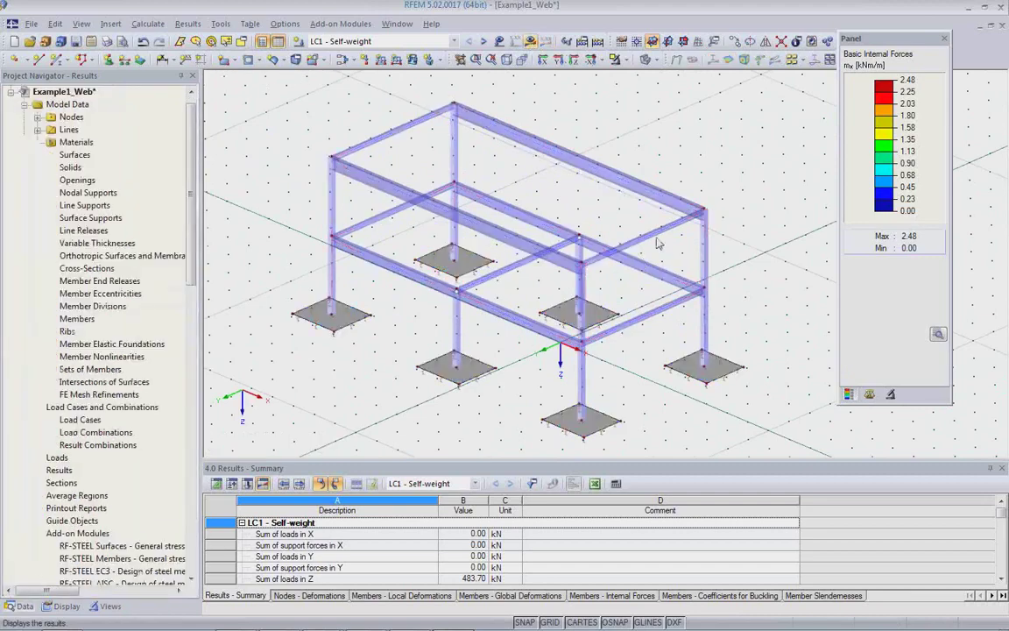
pyautogui.click(646, 60)
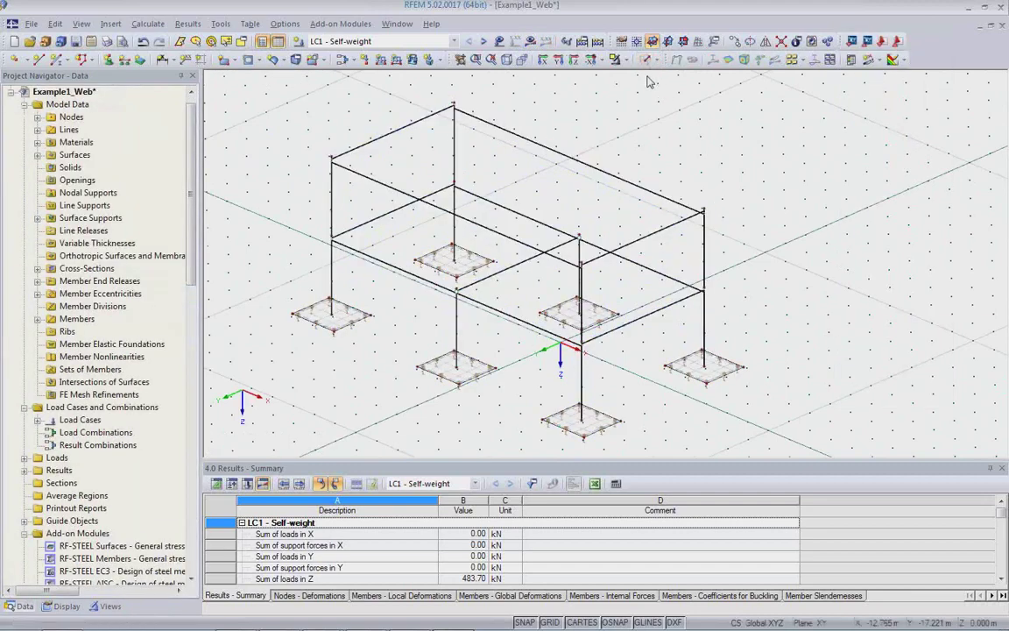
pyautogui.scroll(5, 616, 330)
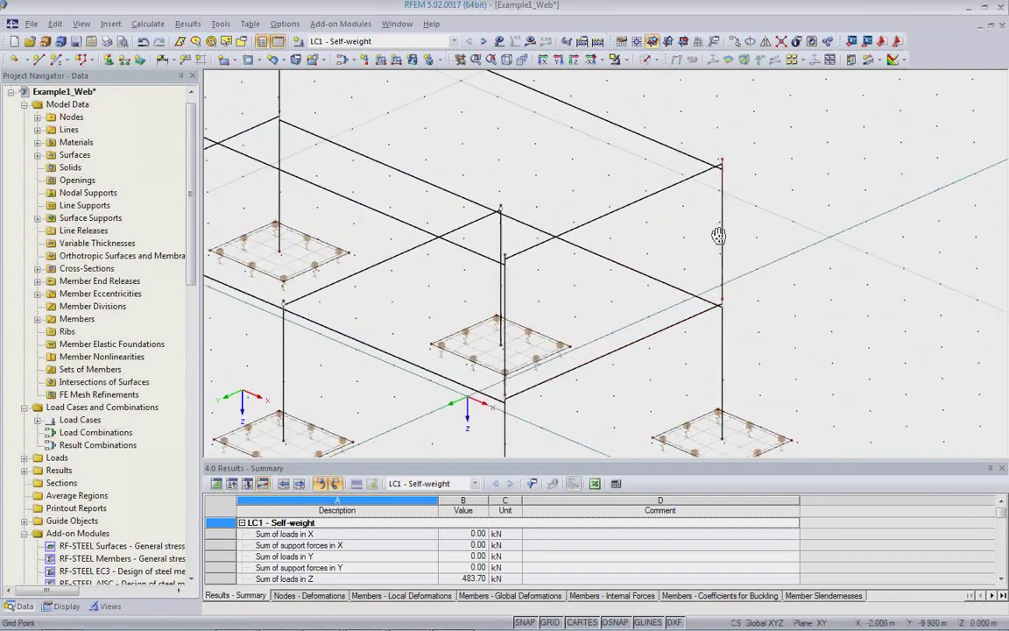
pyautogui.scroll(5, 474, 357)
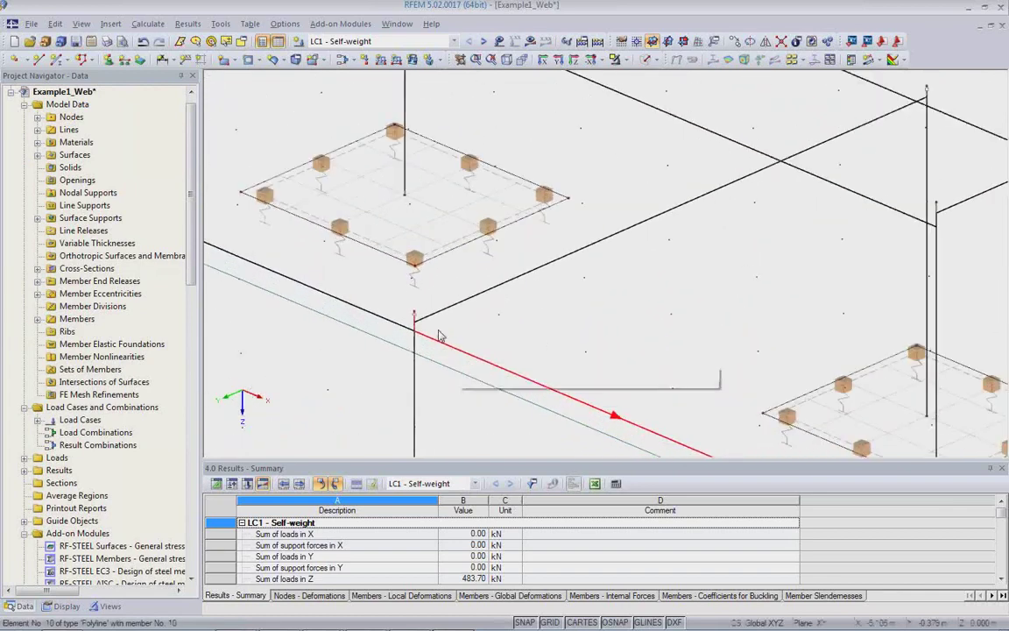
pyautogui.moveTo(420, 324)
pyautogui.keyDown('ctrl'); pyautogui.mouseDown(button='middle')
pyautogui.moveTo(604, 399)
pyautogui.moveTo(430, 331)
pyautogui.mouseUp(button='middle'); pyautogui.keyUp('ctrl')
pyautogui.scroll(-5, 430, 331)
pyautogui.moveTo(512, 342); pyautogui.dragTo(599, 289, button='middle')
pyautogui.scroll(3, 599, 289)
pyautogui.click(477, 273)
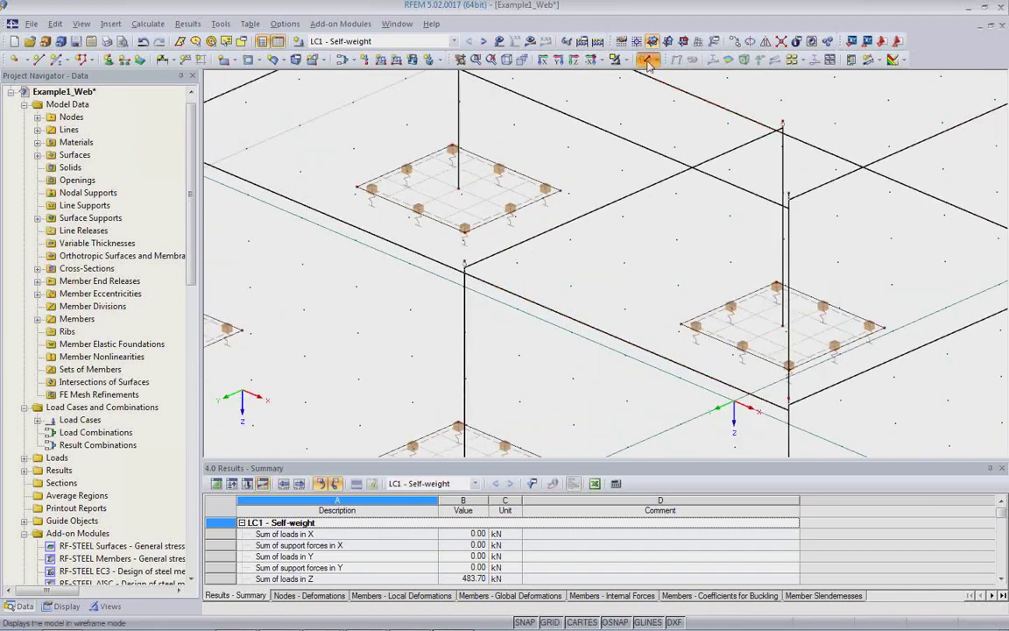
# Step: Show the frame as a solid model and examine how the beams meet the columns at the joints
pyautogui.click(580, 58)
pyautogui.scroll(2, 566, 273)
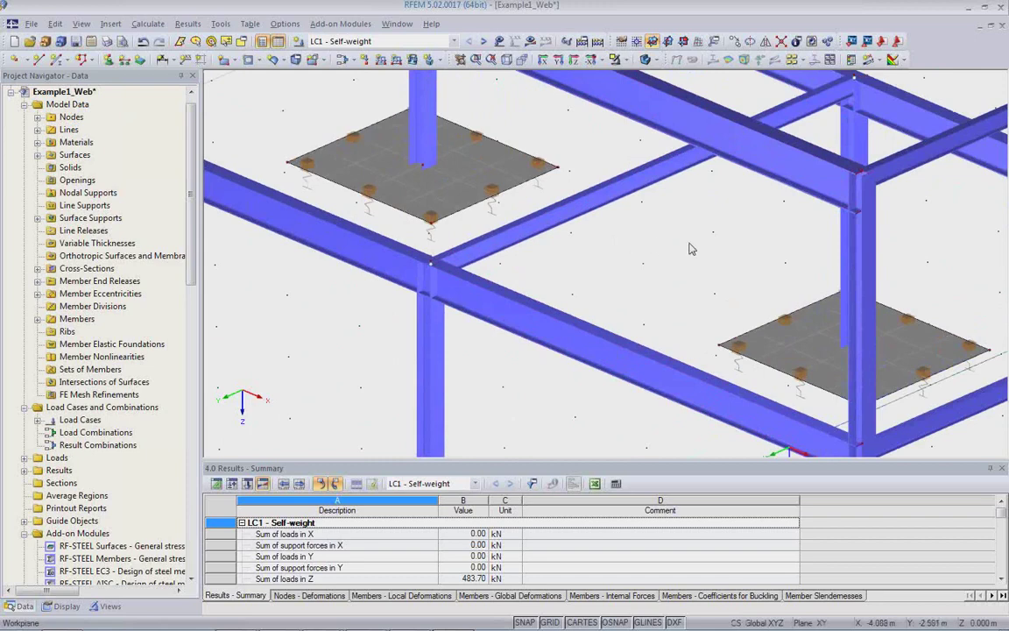
pyautogui.keyDown('ctrl'); pyautogui.moveTo(544, 272); pyautogui.dragTo(804, 198, button='middle'); pyautogui.keyUp('ctrl')
pyautogui.scroll(-2, 870, 234)
pyautogui.scroll(2, 655, 295)
pyautogui.scroll(5, 656, 295)
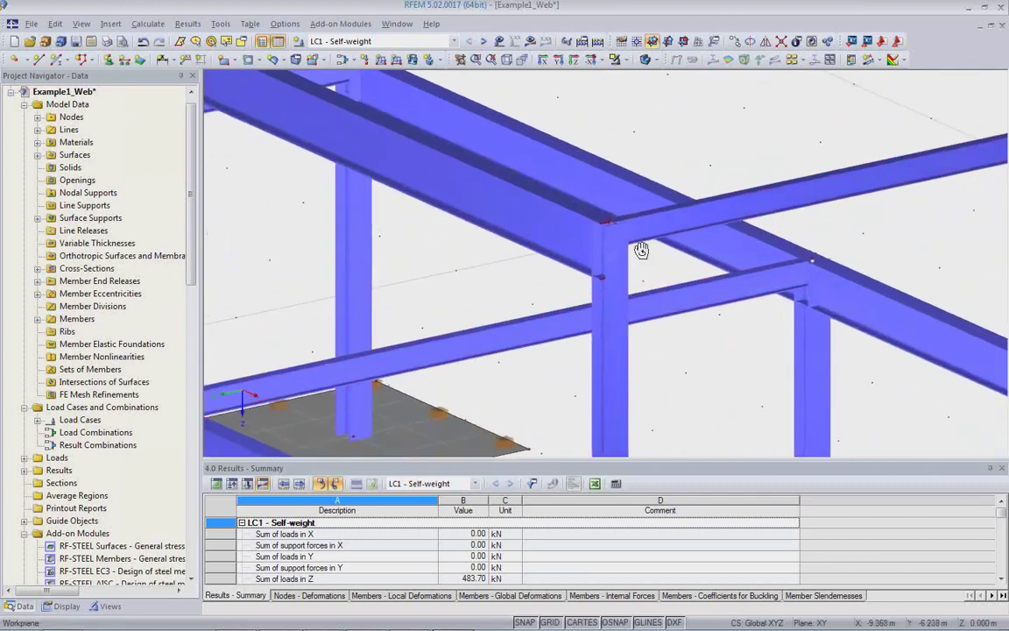
pyautogui.scroll(-6, 653, 234)
pyautogui.keyDown('ctrl'); pyautogui.moveTo(586, 248); pyautogui.dragTo(613, 307, button='middle'); pyautogui.keyUp('ctrl')
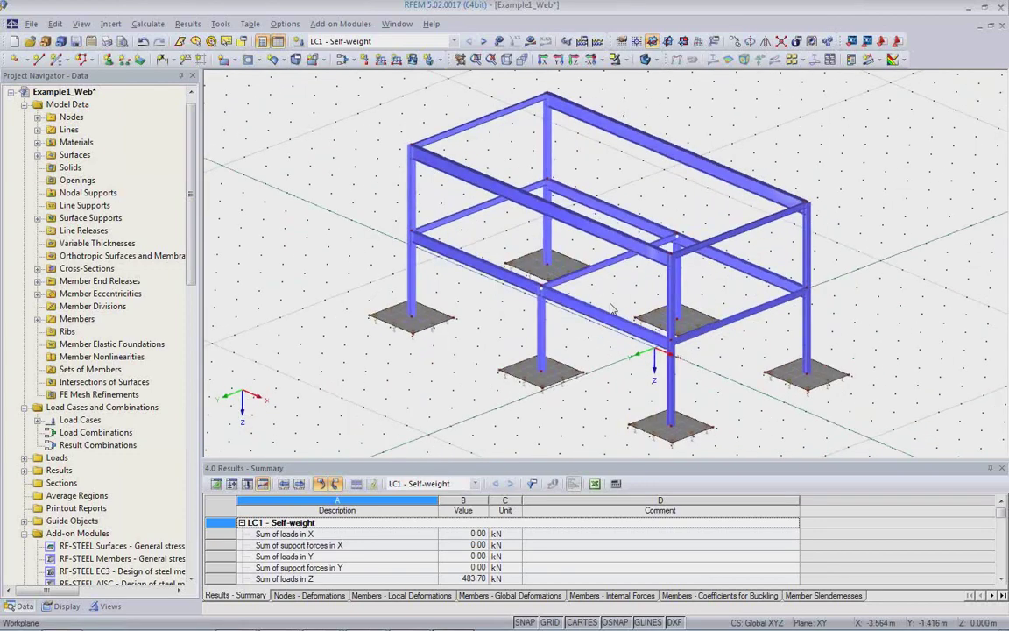
# Step: Switch to Revit and re-export to RFEM, updating the existing structure without member eccentricities and converting isolated foundations to nodal supports YYY NNY
pyautogui.moveTo(412, 626)
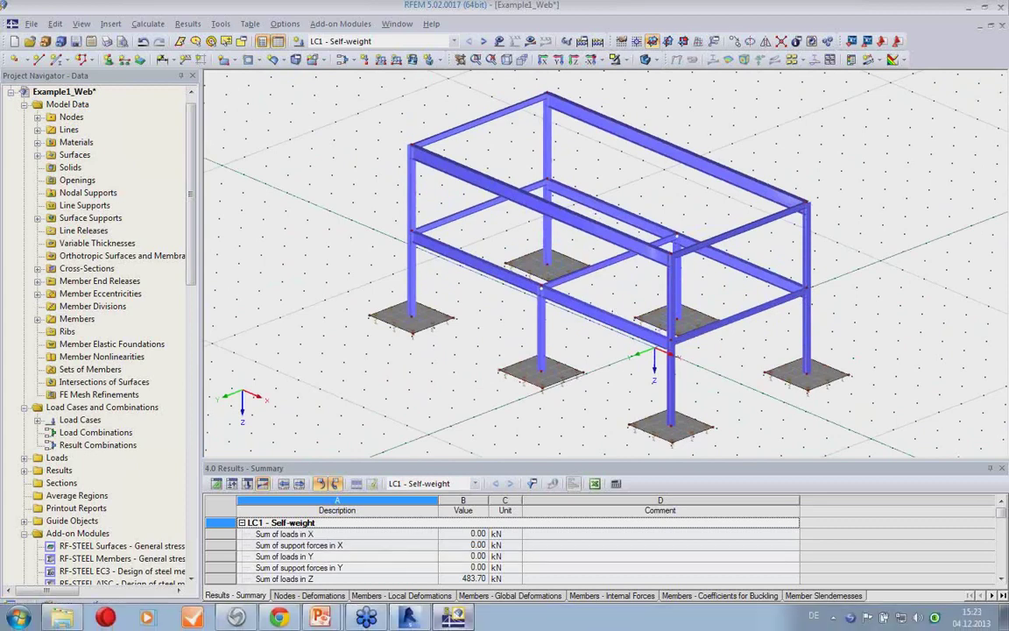
pyautogui.click(408, 616)
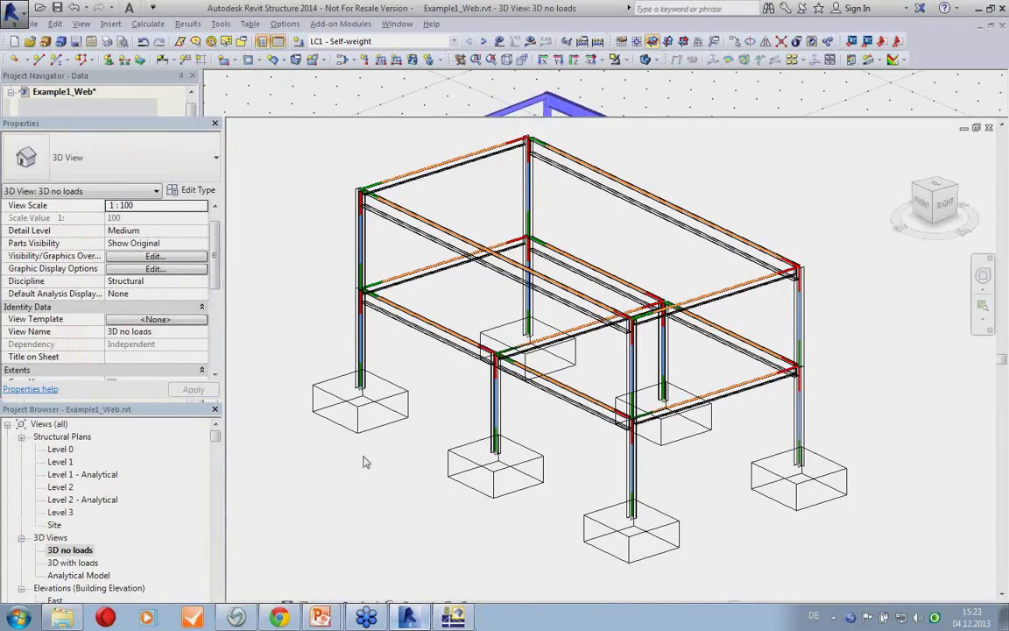
pyautogui.click(29, 62)
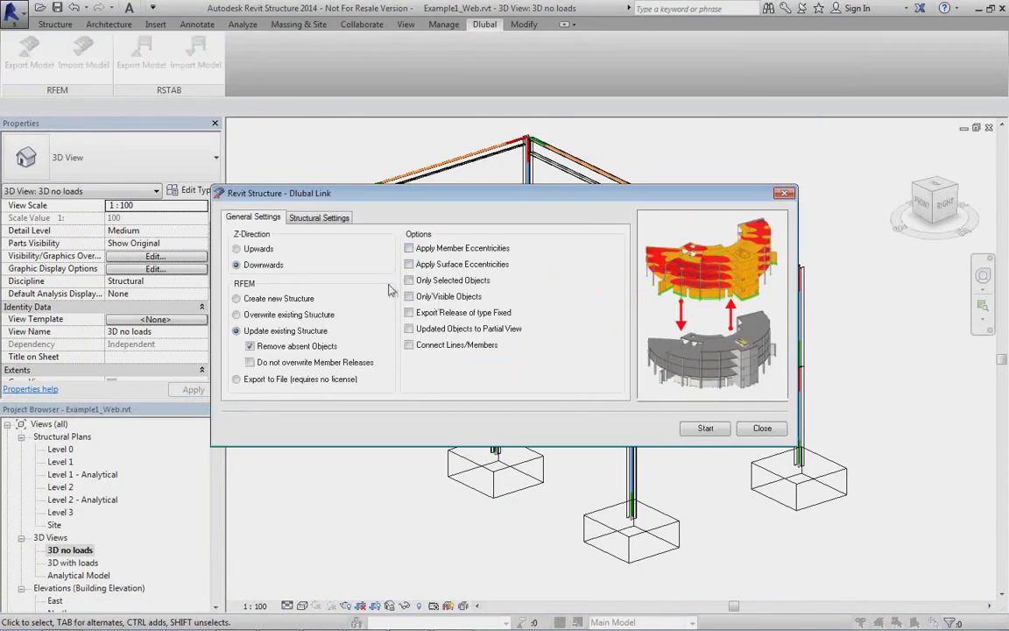
pyautogui.click(323, 219)
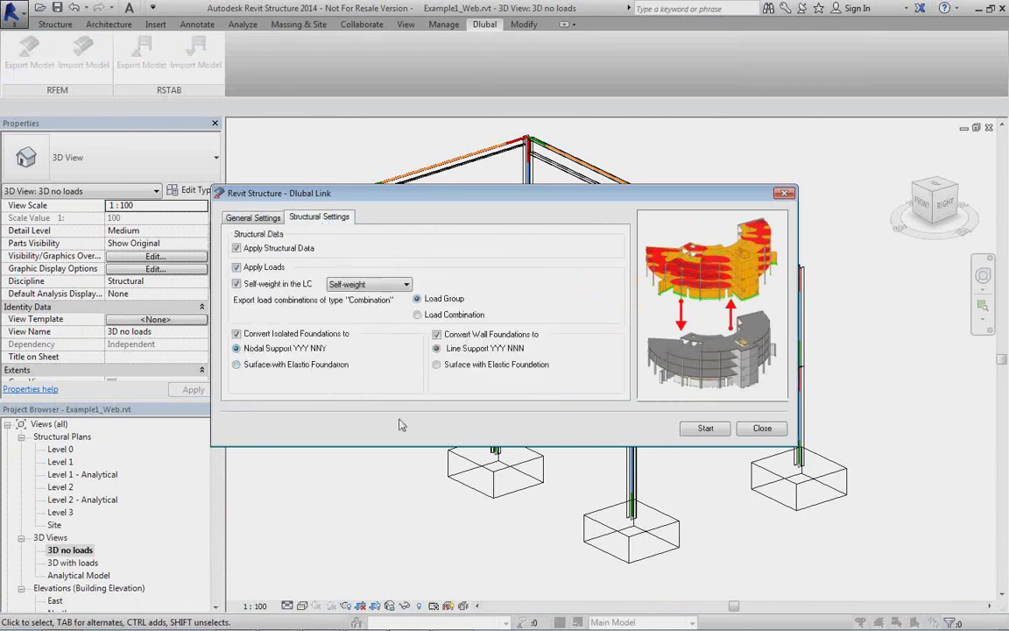
pyautogui.click(249, 216)
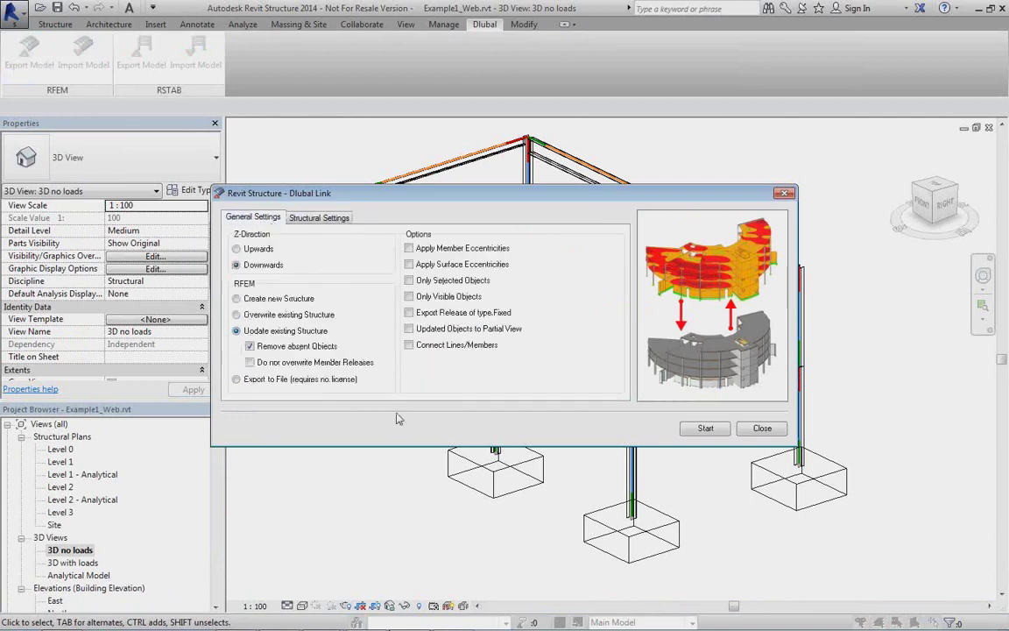
pyautogui.click(706, 428)
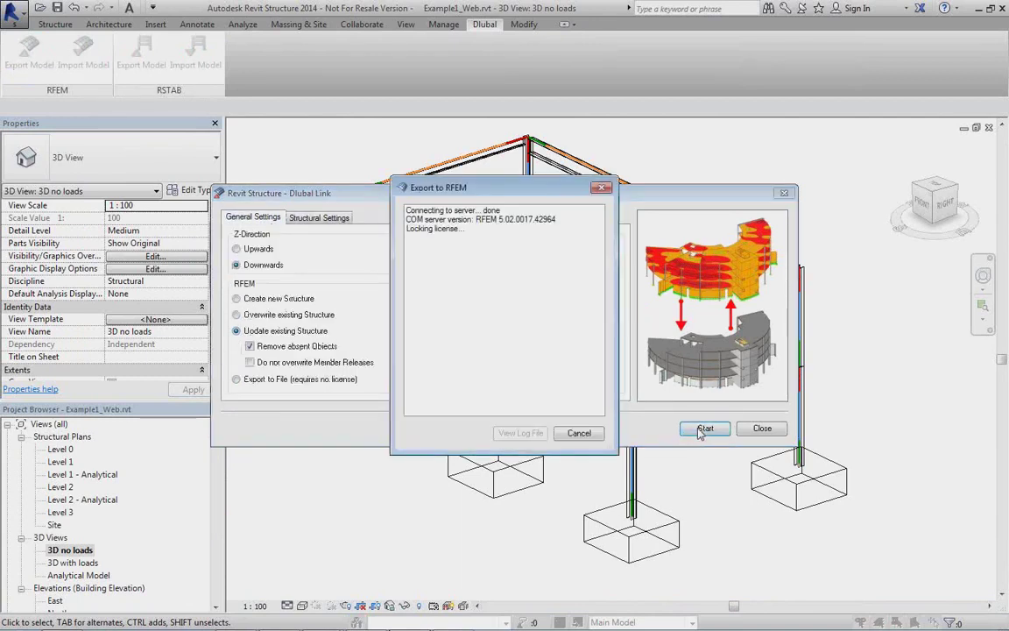
pyautogui.click(579, 433)
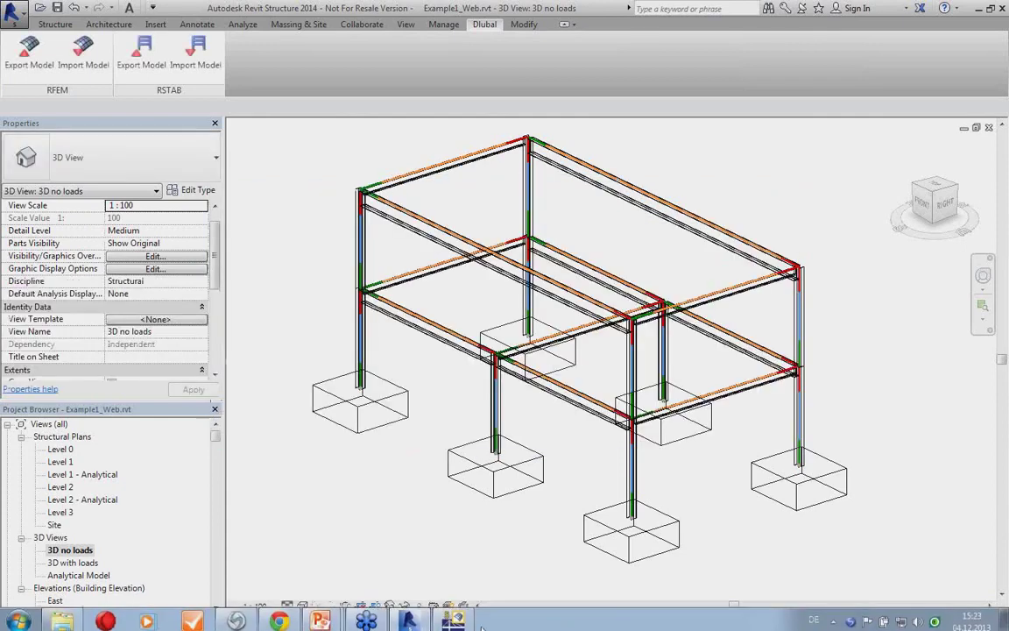
# Step: Switch to RFEM and inspect the updated frame and the nodal supports at its column bases
pyautogui.click(453, 618)
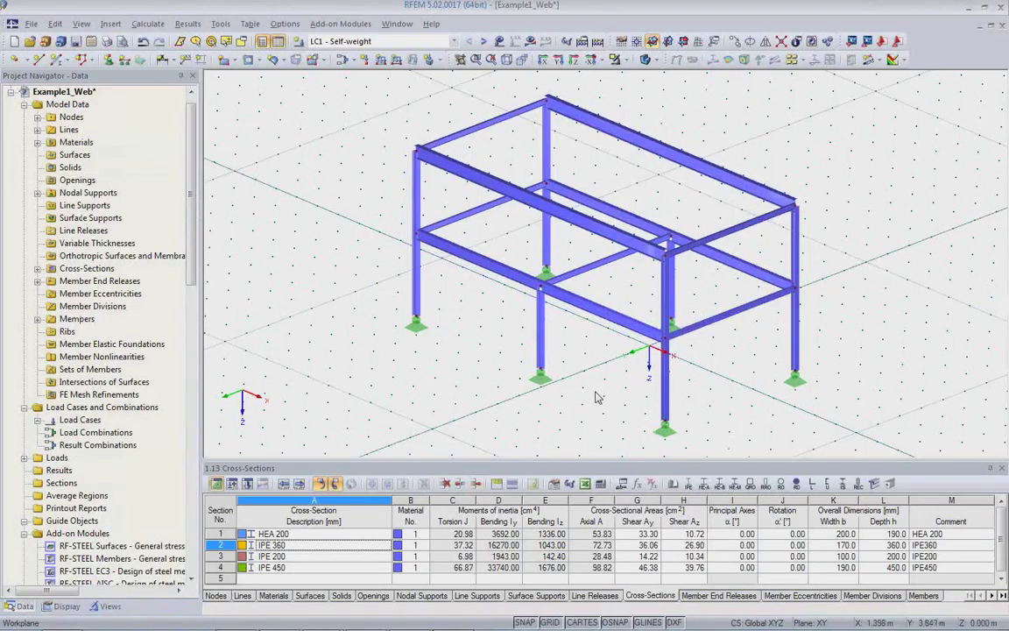
pyautogui.scroll(3, 552, 372)
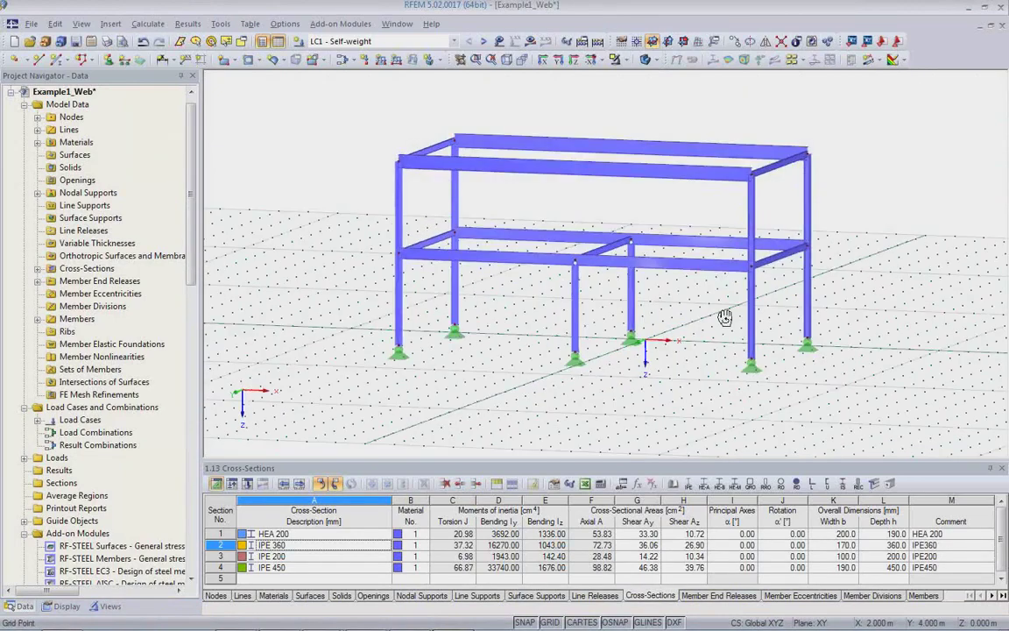
pyautogui.scroll(-3, 615, 356)
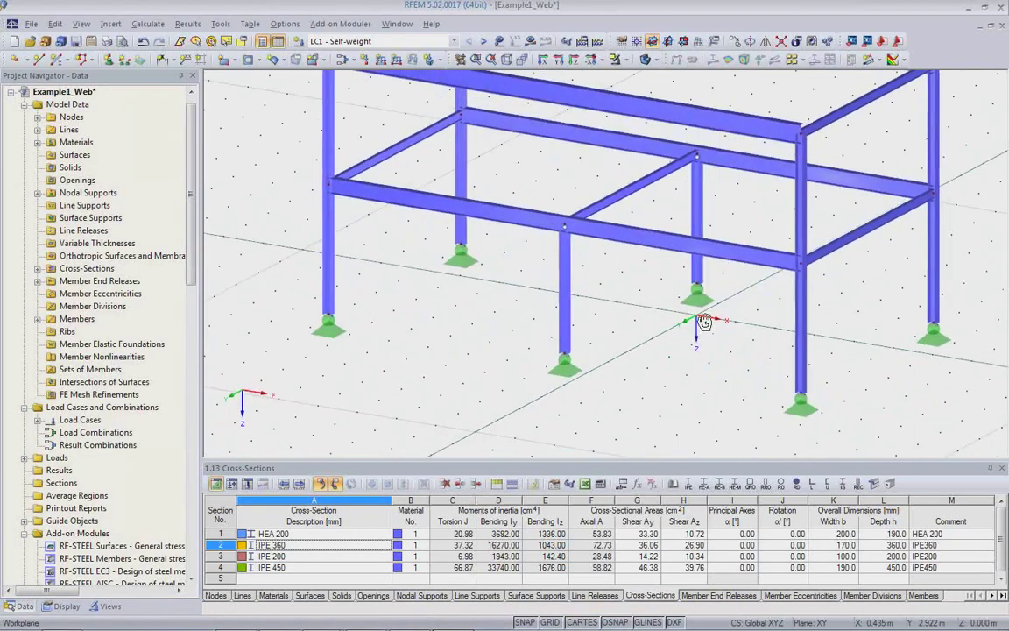
pyautogui.scroll(3, 703, 323)
pyautogui.keyDown('ctrl'); pyautogui.moveTo(644, 386); pyautogui.dragTo(628, 256, button='middle'); pyautogui.keyUp('ctrl')
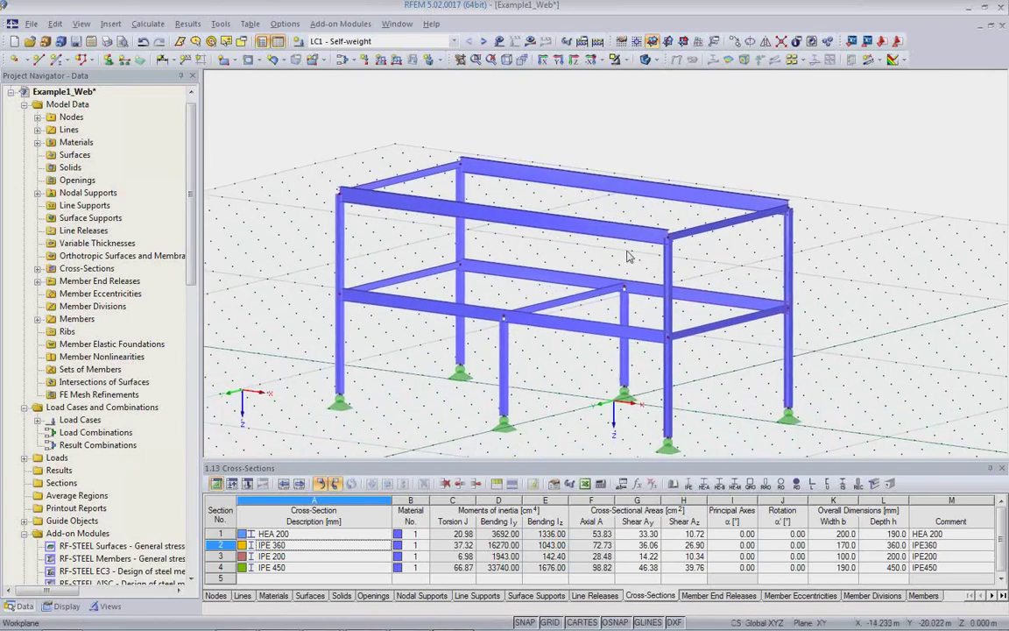
# Step: Calculate load case LC1 - Self-weight for the updated model and view the member moments M-y
pyautogui.click(530, 46)
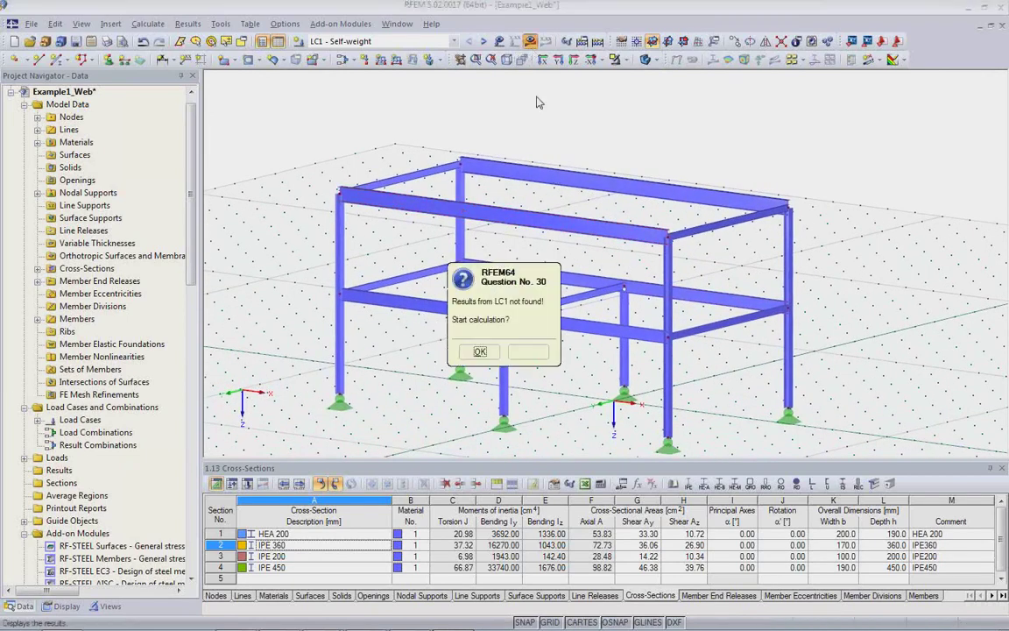
pyautogui.press('Return')
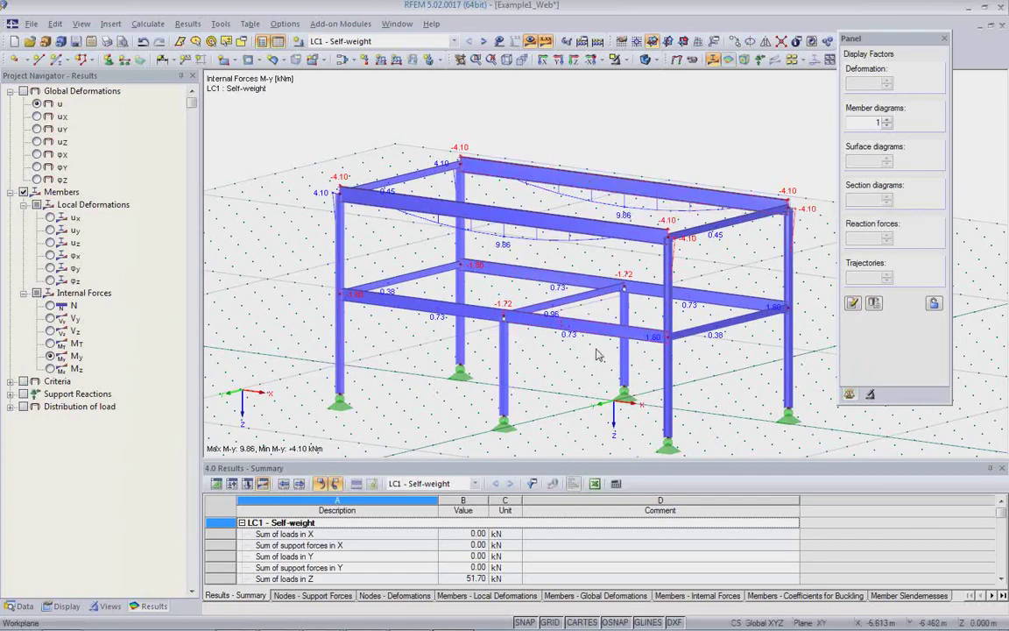
pyautogui.keyDown('ctrl'); pyautogui.moveTo(609, 333); pyautogui.dragTo(534, 337, button='middle'); pyautogui.keyUp('ctrl')
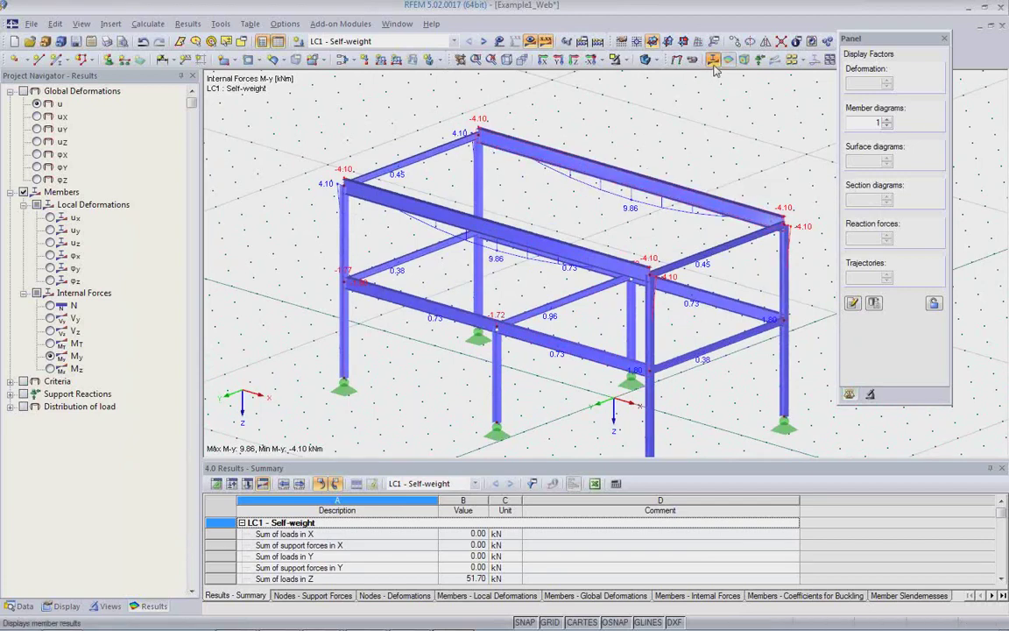
# Step: Hide the results and review the updated frame's member connections and supports
pyautogui.click(474, 41)
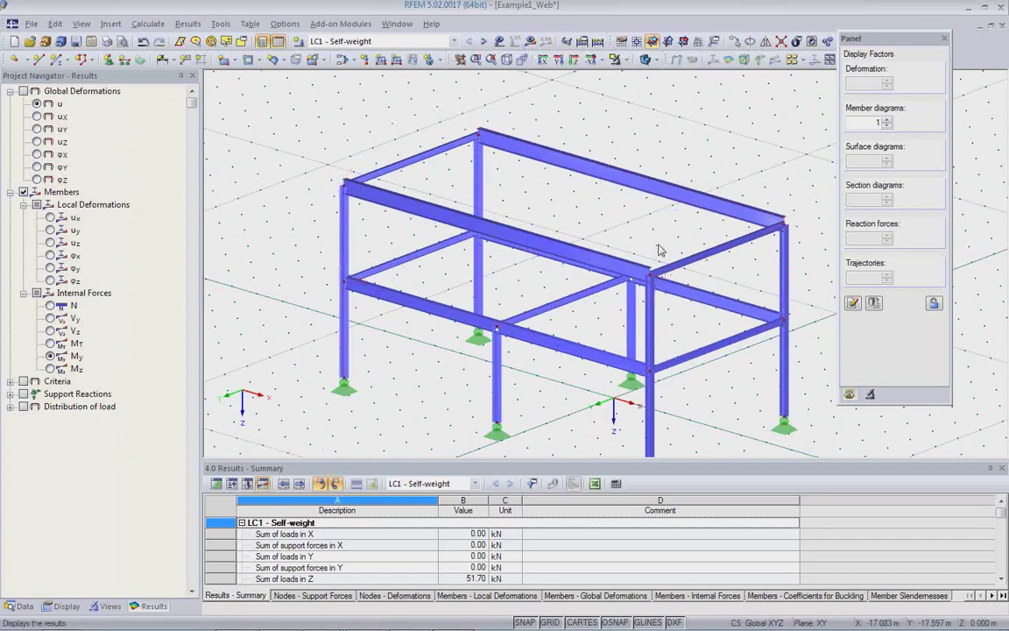
pyautogui.scroll(3, 590, 295)
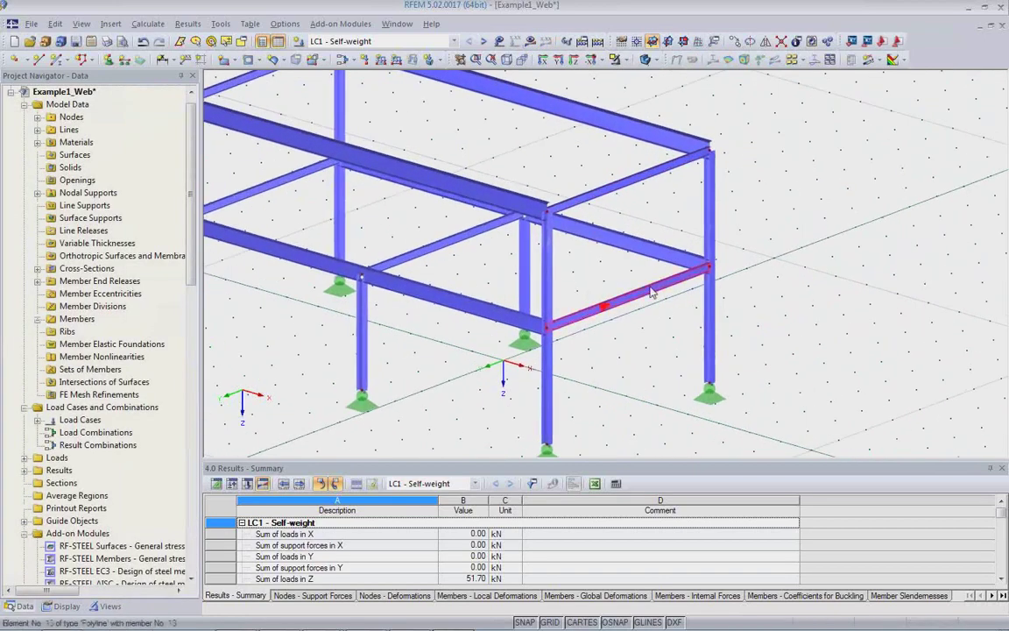
pyautogui.scroll(-3, 652, 286)
pyautogui.moveTo(615, 338); pyautogui.dragTo(637, 330, button='middle')
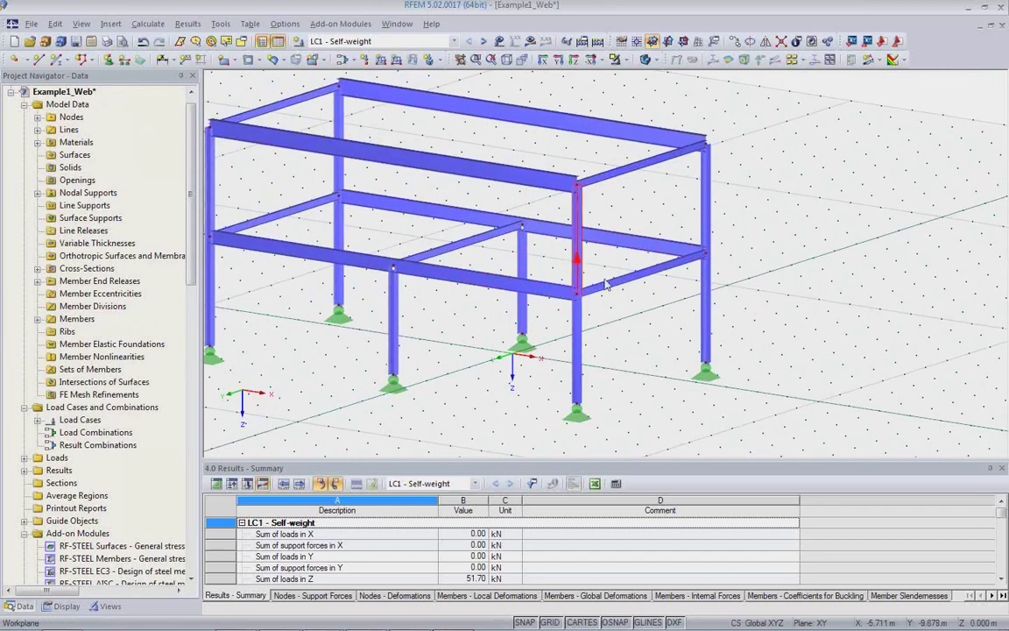
pyautogui.moveTo(587, 315); pyautogui.dragTo(714, 375, button='middle')
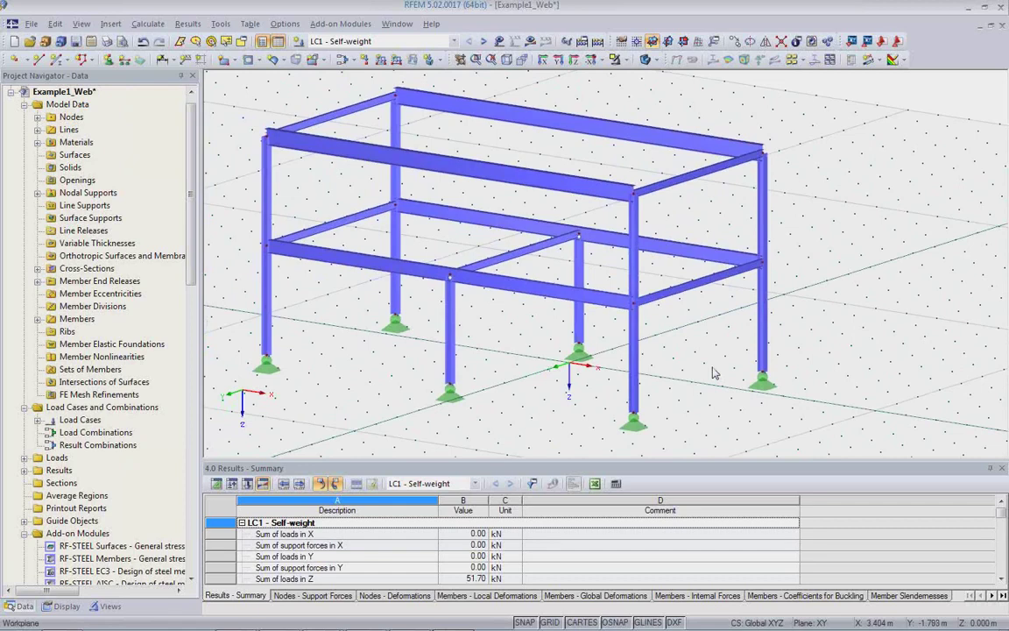
# Step: Create two copies of the end cross beam on the lower floor, offset along the global X direction
pyautogui.click(692, 294)
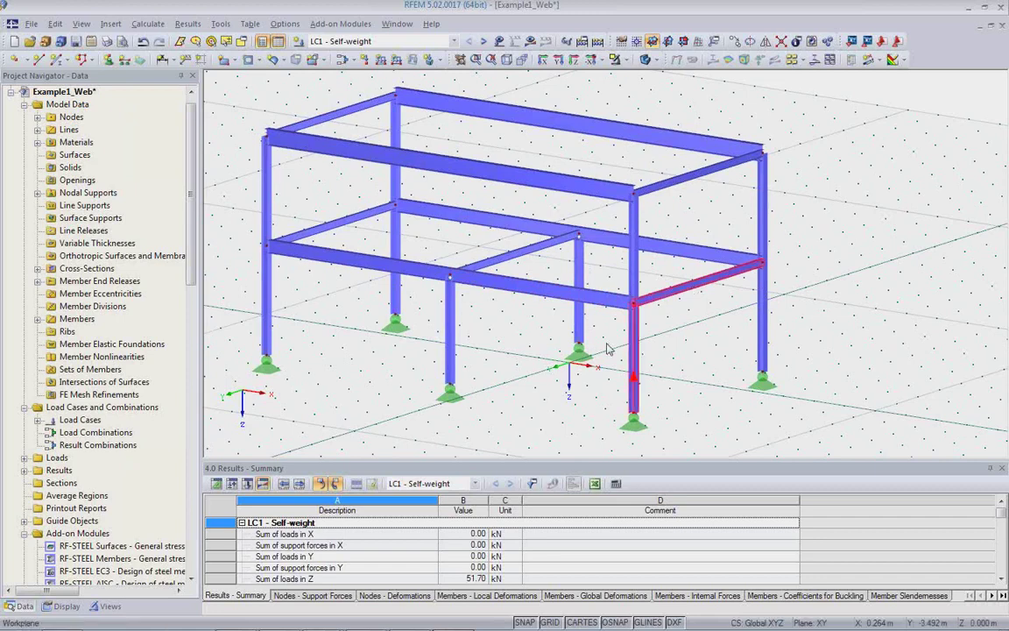
pyautogui.click(735, 42)
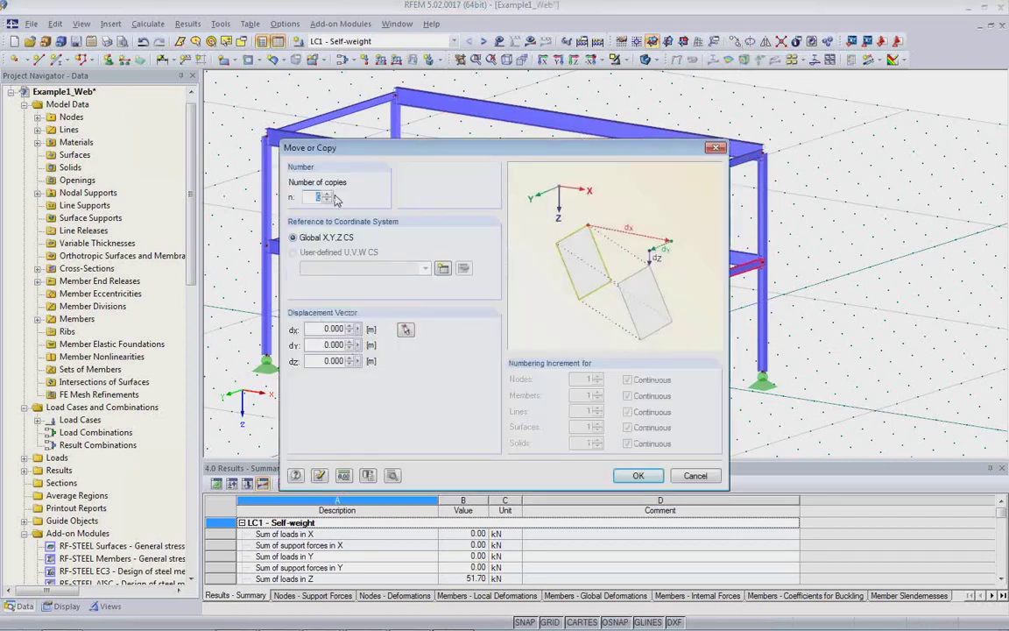
pyautogui.write('2')
pyautogui.click(338, 330)
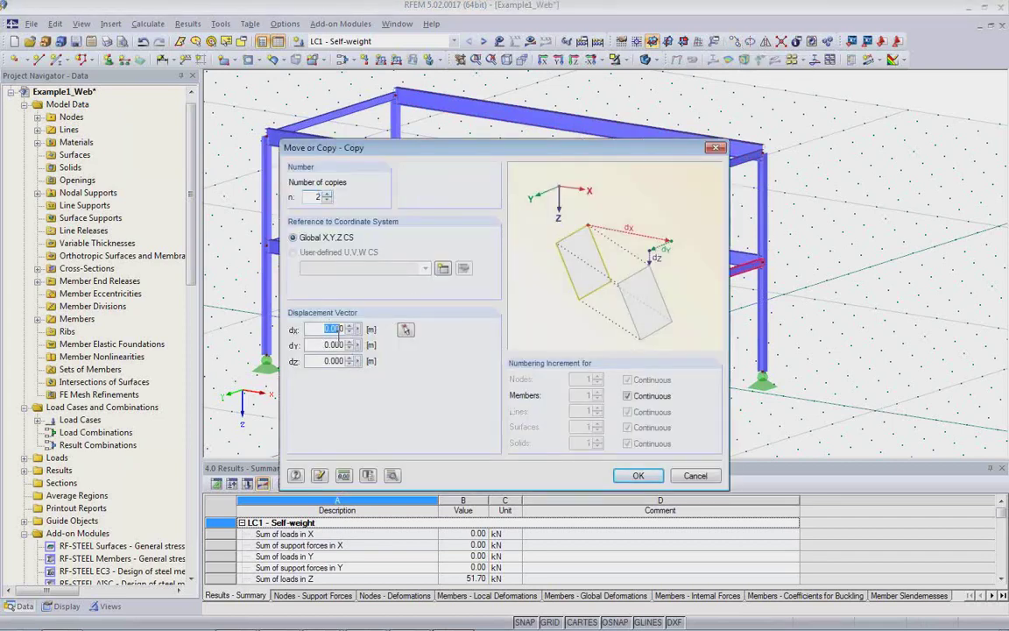
pyautogui.press('BackSpace')
pyautogui.click(638, 478)
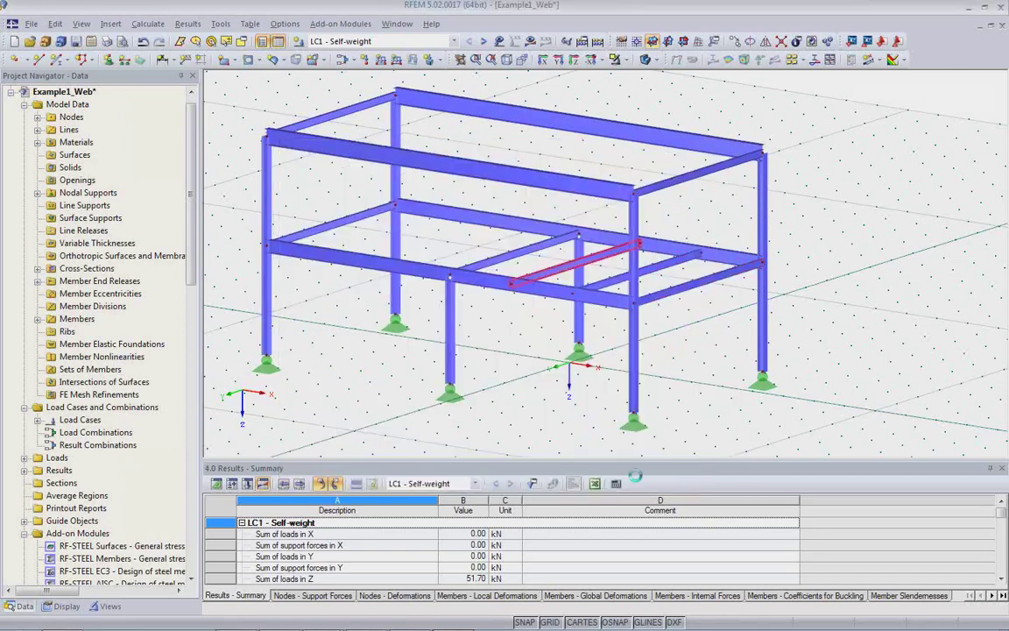
# Step: Assign a new IPE 500 cross-section in Steel S 235 to the two copied floor beams
pyautogui.scroll(3, 604, 333)
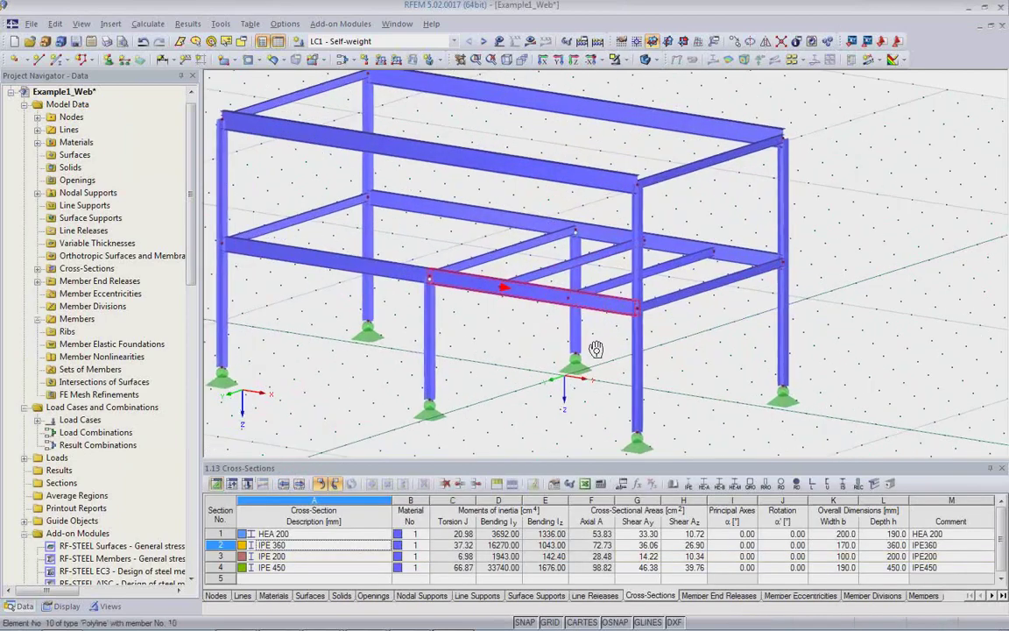
pyautogui.keyDown('ctrl'); pyautogui.moveTo(610, 321); pyautogui.dragTo(574, 382, button='middle'); pyautogui.keyUp('ctrl')
pyautogui.scroll(4, 574, 382)
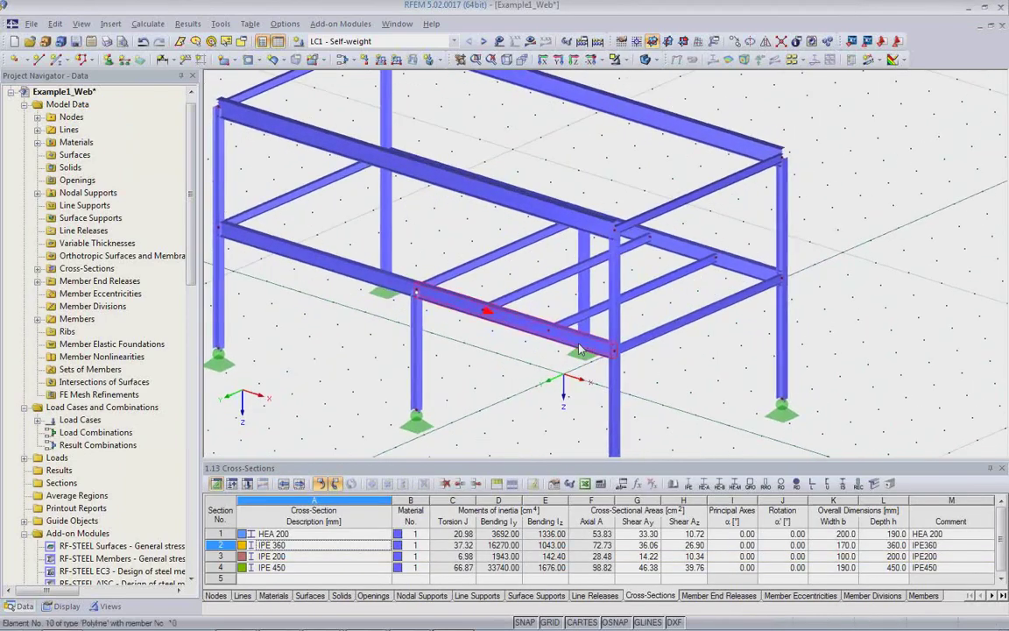
pyautogui.moveTo(647, 333); pyautogui.dragTo(675, 316, button='middle')
pyautogui.click(568, 261)
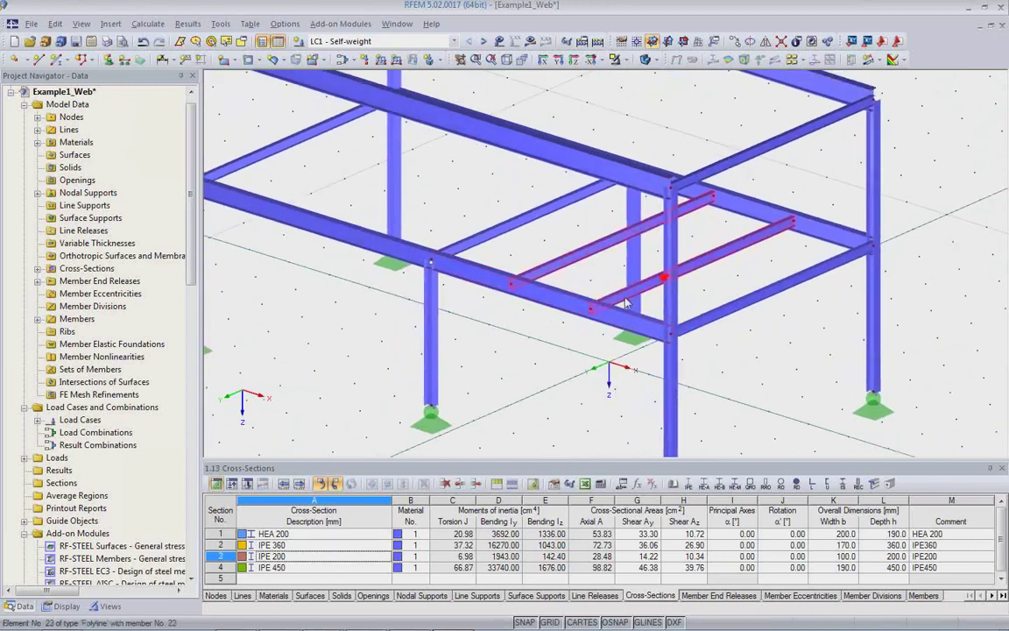
pyautogui.keyDown('ctrl'); pyautogui.click(626, 303); pyautogui.keyUp('ctrl')
pyautogui.doubleClick(625, 302)
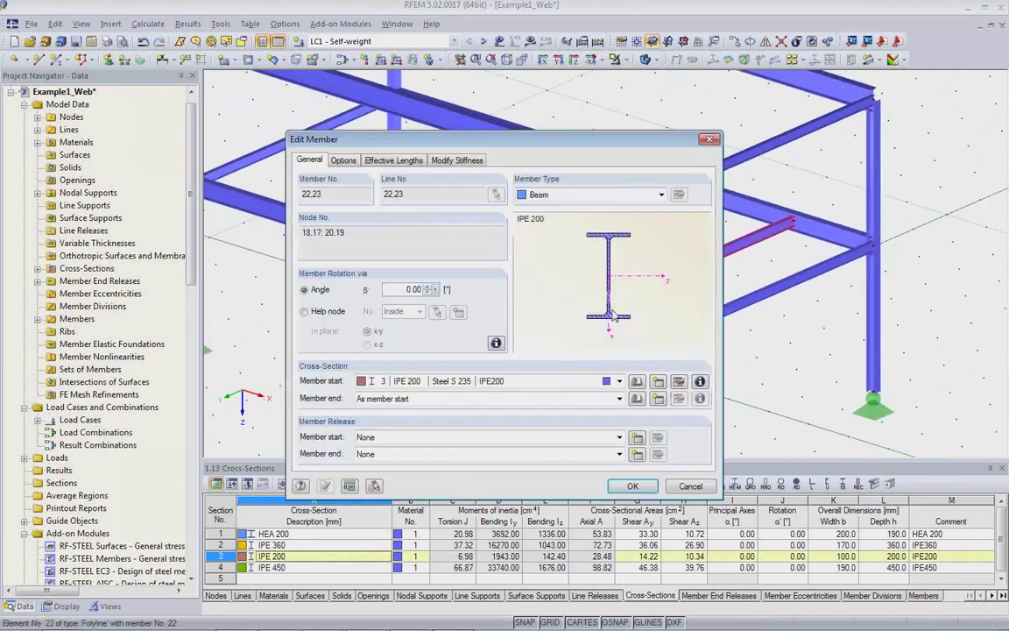
pyautogui.click(595, 358)
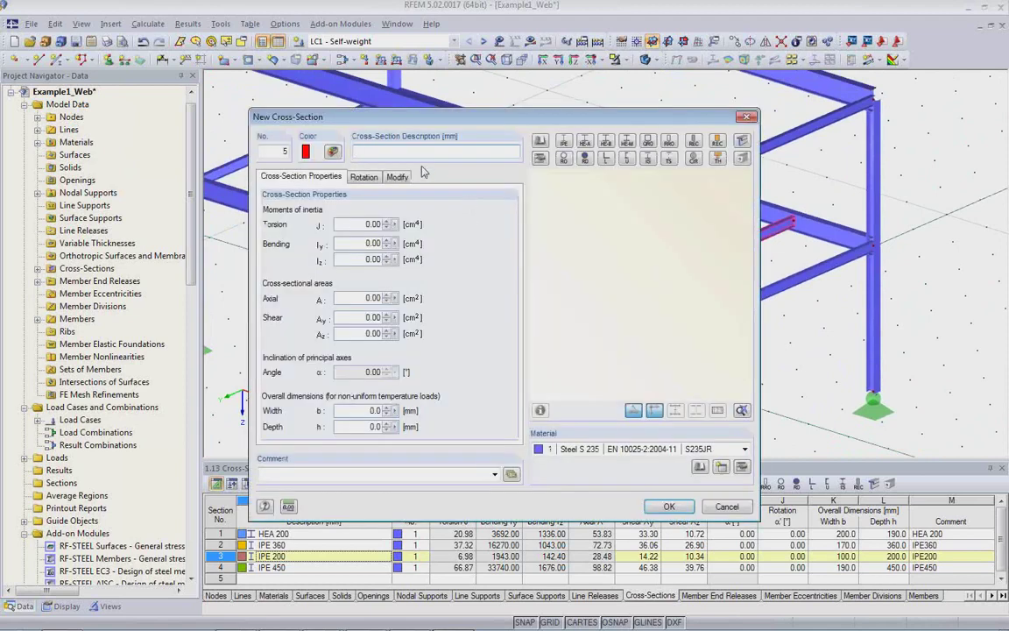
pyautogui.write('IPE 500')
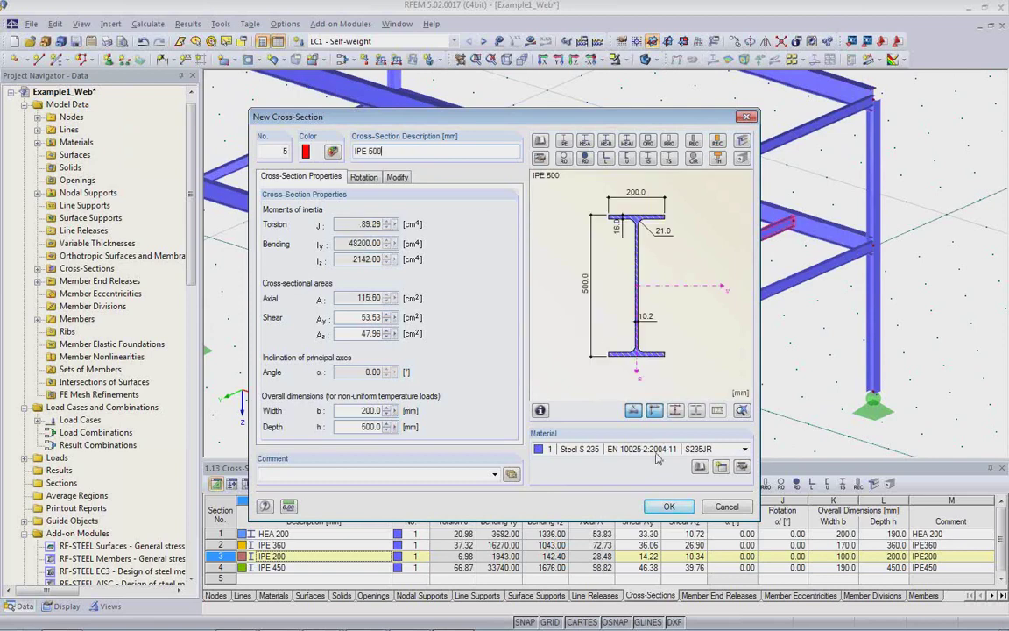
pyautogui.click(668, 505)
pyautogui.click(634, 488)
# Step: Set the member rotation angle of the two intermediate lower columns to -90°
pyautogui.keyDown('ctrl'); pyautogui.moveTo(617, 333); pyautogui.dragTo(581, 315, button='middle'); pyautogui.keyUp('ctrl')
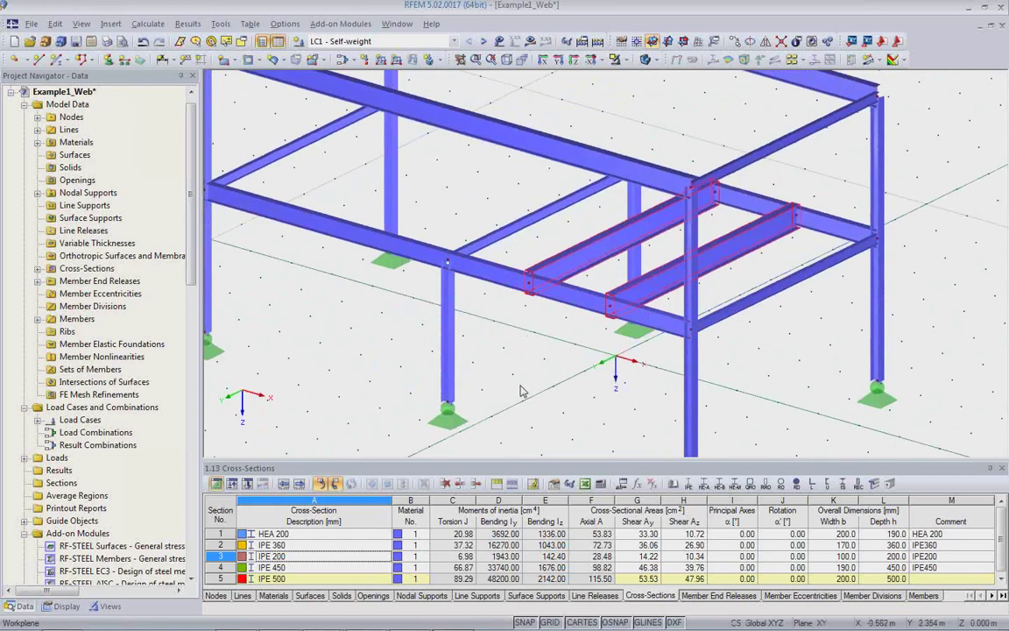
pyautogui.scroll(5, 524, 388)
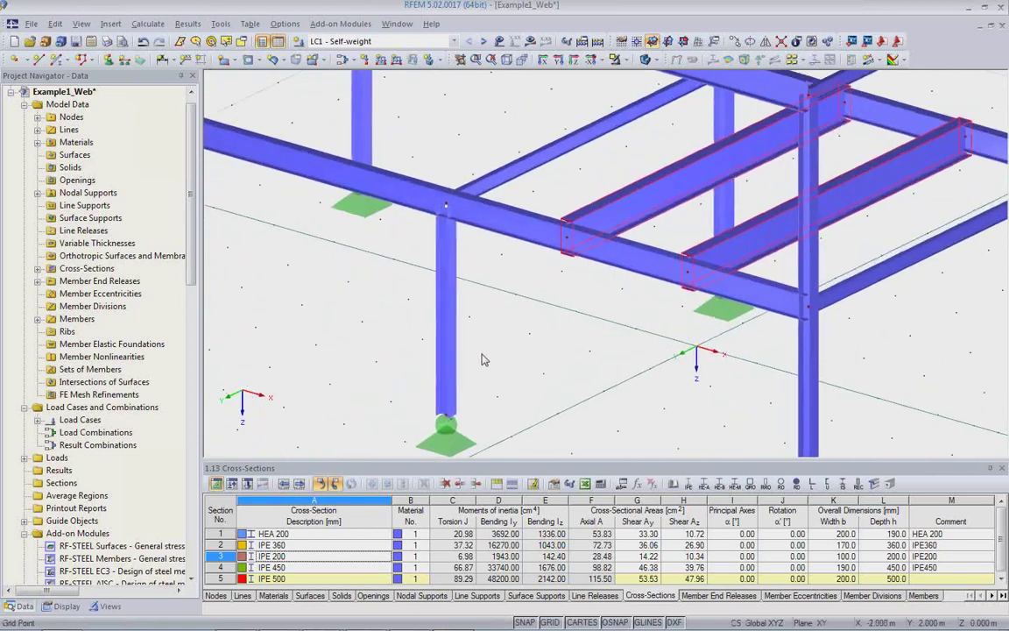
pyautogui.click(436, 331)
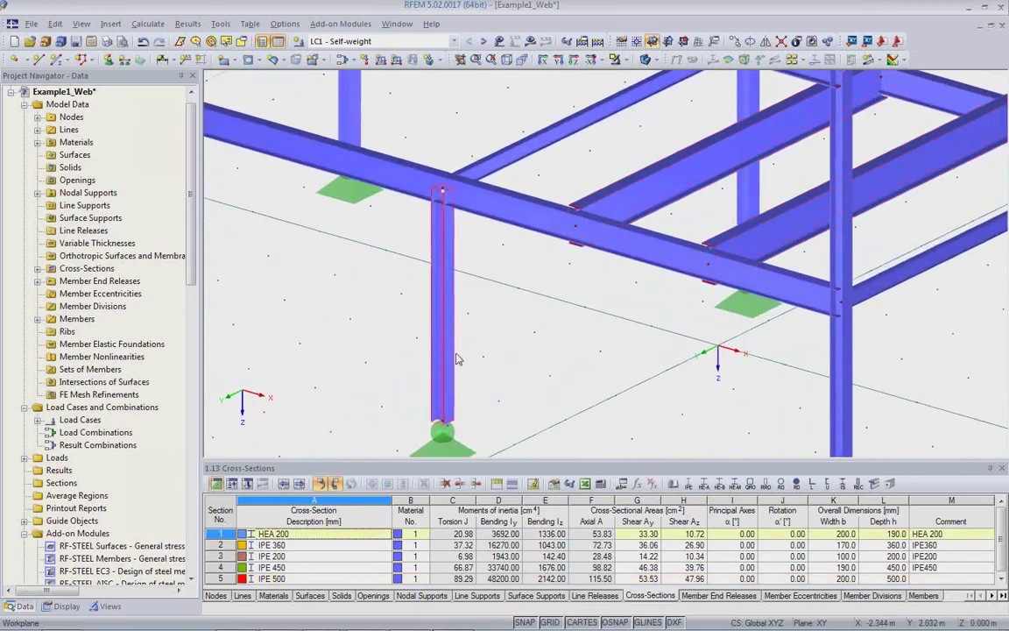
pyautogui.scroll(1, 467, 395)
pyautogui.scroll(1, 471, 377)
pyautogui.scroll(-2, 726, 184)
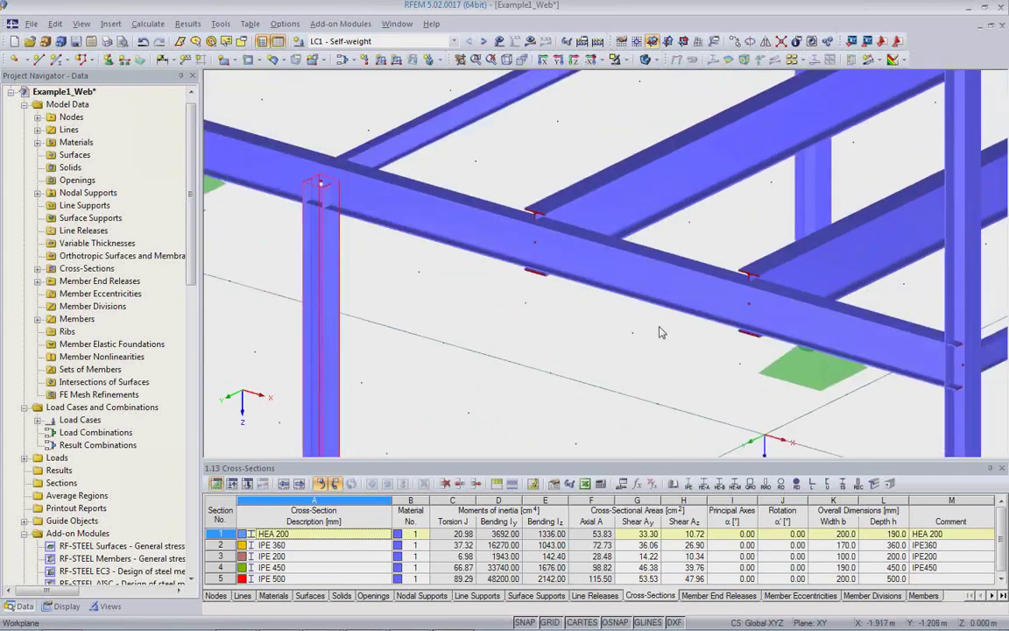
pyautogui.scroll(2, 659, 331)
pyautogui.scroll(-2, 658, 331)
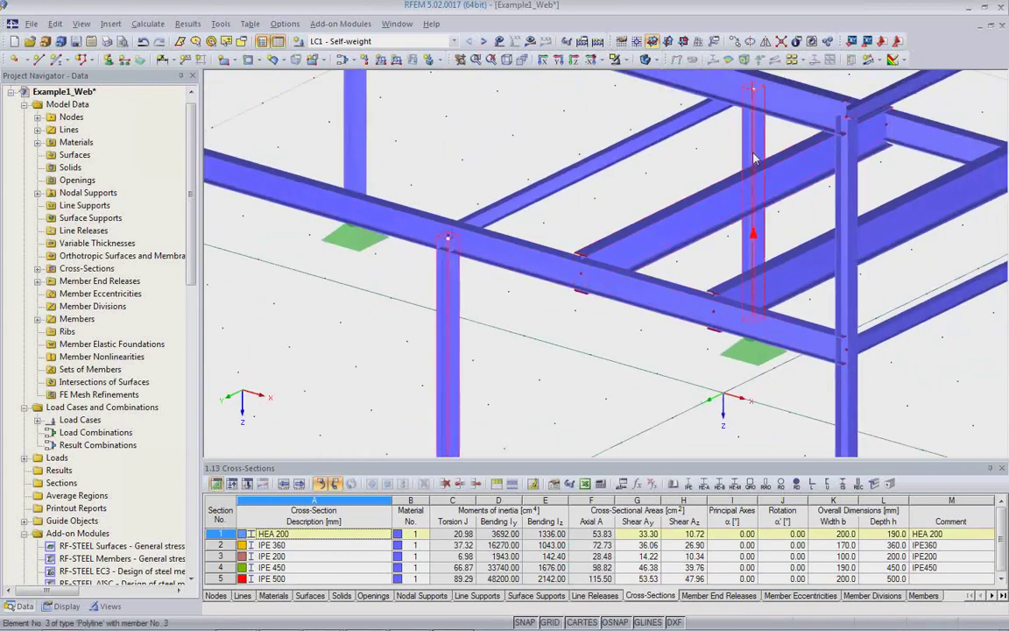
pyautogui.doubleClick(753, 157)
pyautogui.moveTo(397, 290); pyautogui.dragTo(487, 290)
pyautogui.write('-90')
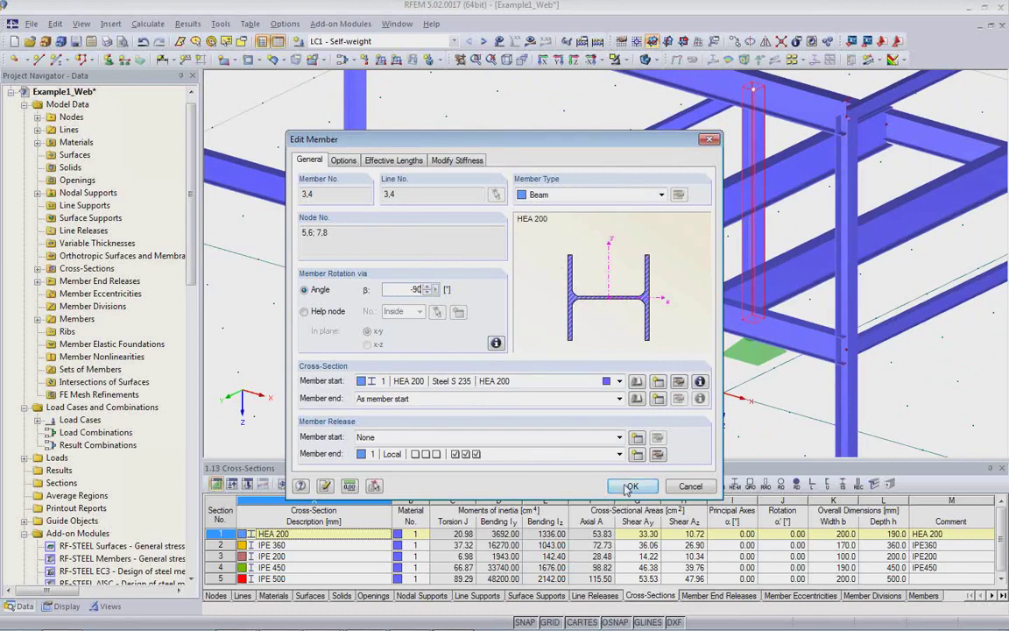
# Step: Change the columns' HEA 200 cross-section to HEA 300 and apply the member edits
pyautogui.click(680, 382)
pyautogui.click(416, 151)
pyautogui.press('BackSpace')
pyautogui.press('BackSpace')
pyautogui.press('BackSpace')
pyautogui.write('300')
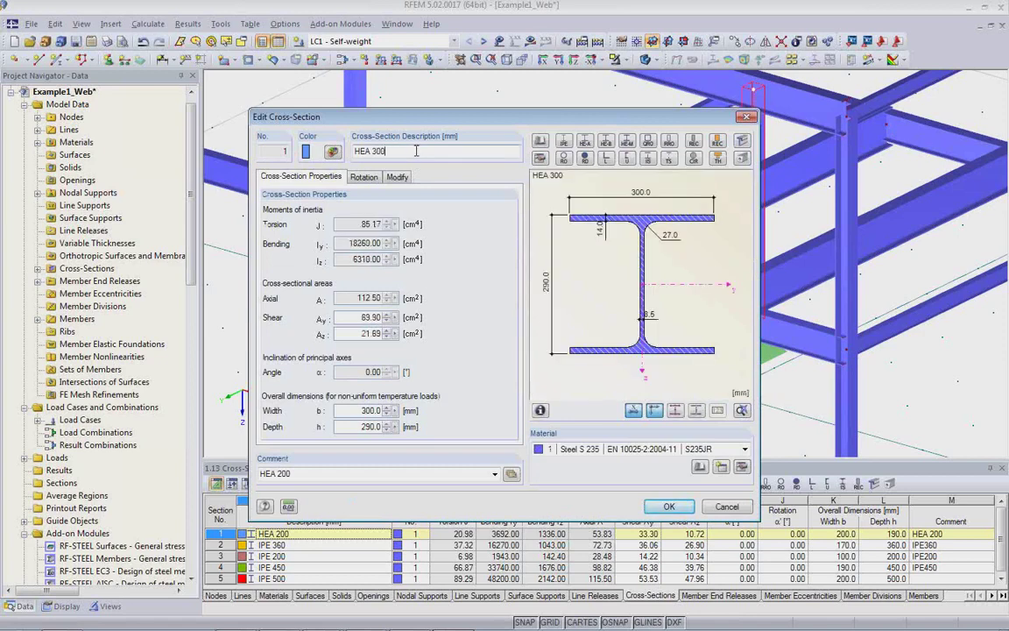
pyautogui.click(657, 506)
pyautogui.click(639, 484)
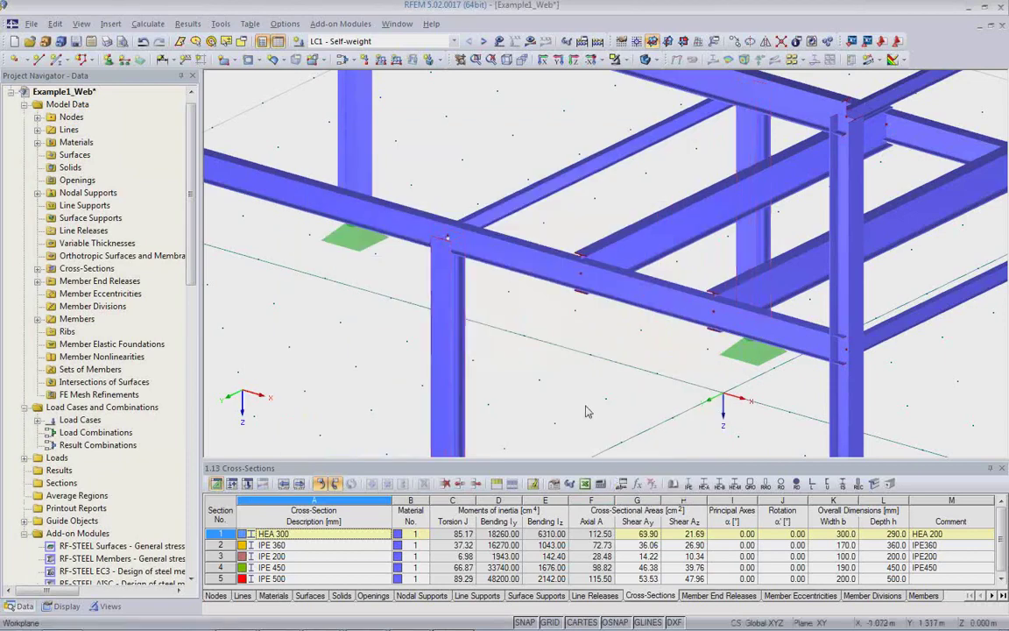
# Step: Check the front corner column's member properties and review the whole modified frame
pyautogui.scroll(-2, 570, 394)
pyautogui.moveTo(487, 321); pyautogui.dragTo(530, 337, button='middle')
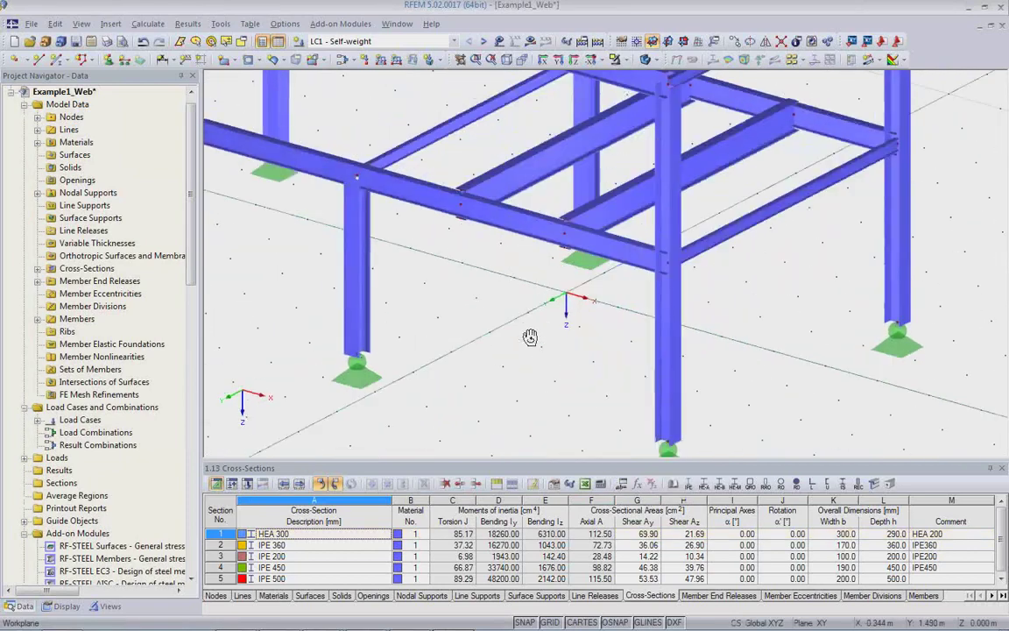
pyautogui.scroll(-1, 530, 337)
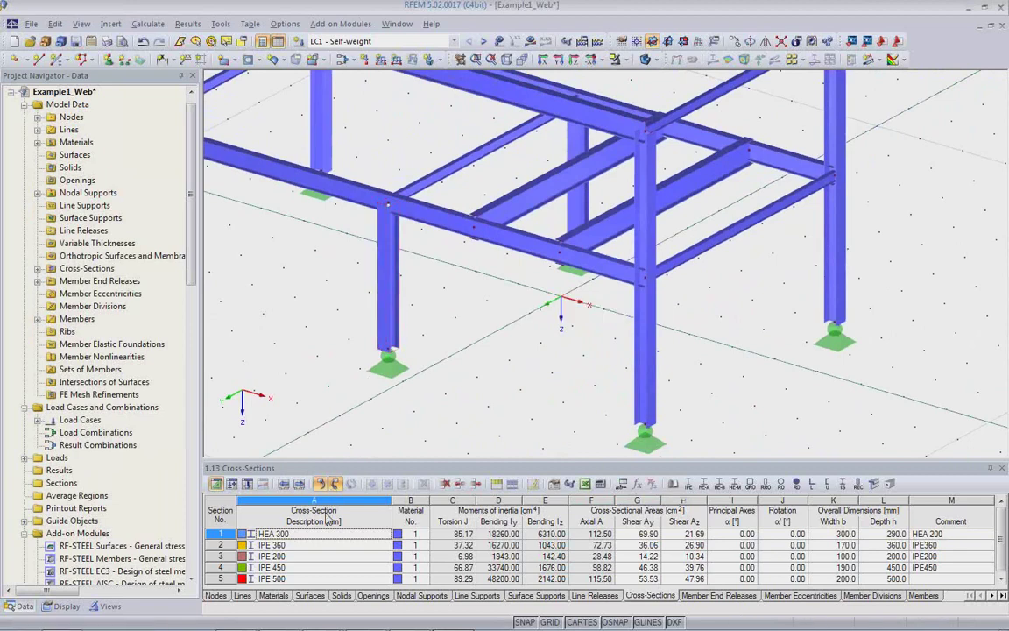
pyautogui.click(649, 382)
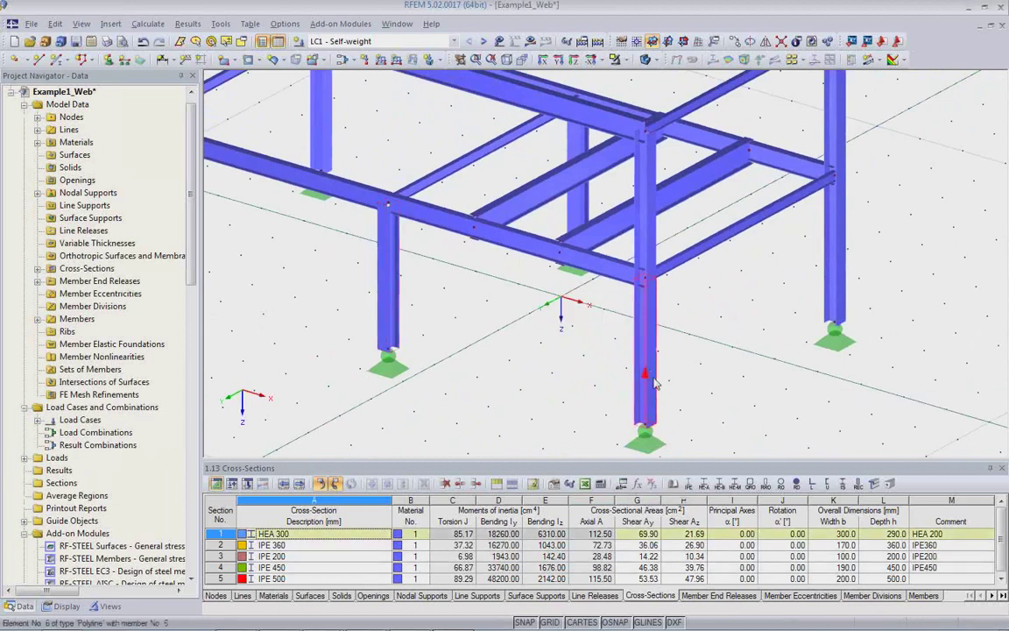
pyautogui.doubleClick(655, 390)
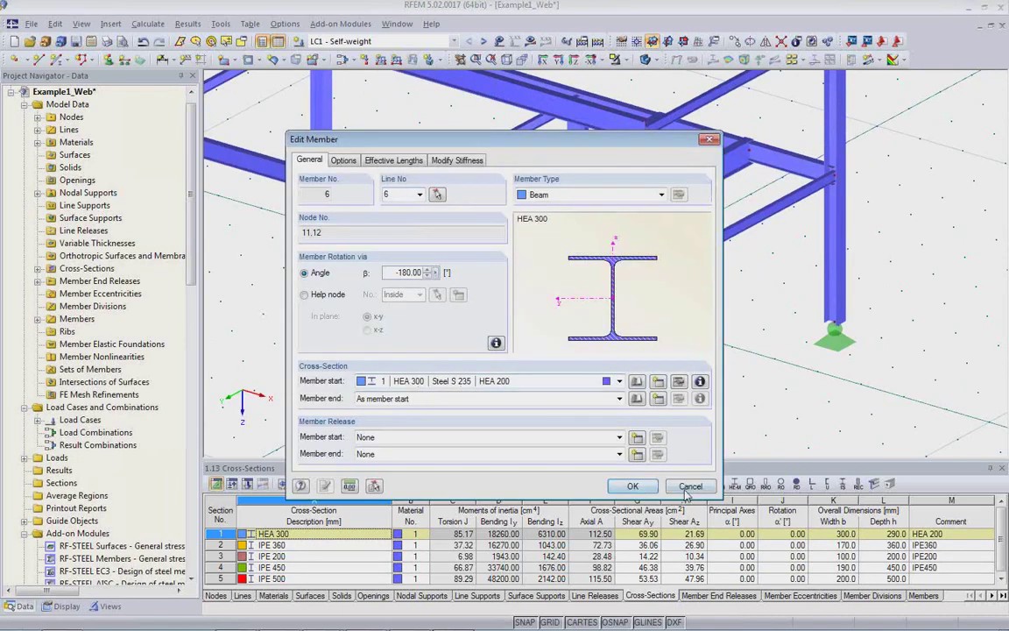
pyautogui.click(633, 486)
pyautogui.scroll(-5, 552, 384)
pyautogui.moveTo(552, 384); pyautogui.dragTo(594, 374, button='middle')
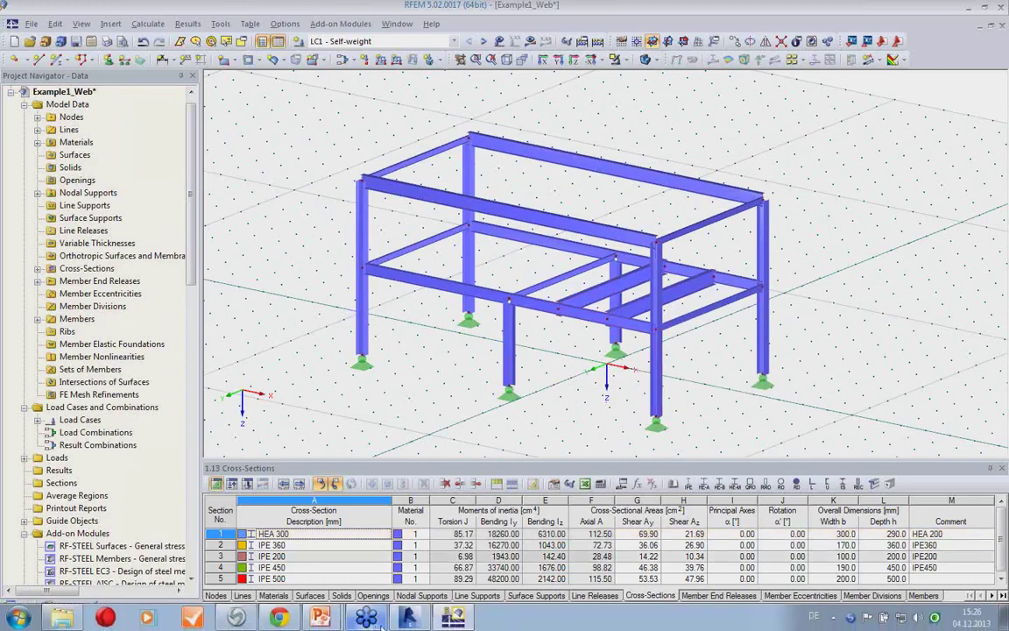
# Step: Switch to Revit and import the model from RFEM, updating the existing structure with absent objects removed and structural data and loads applied
pyautogui.click(406, 620)
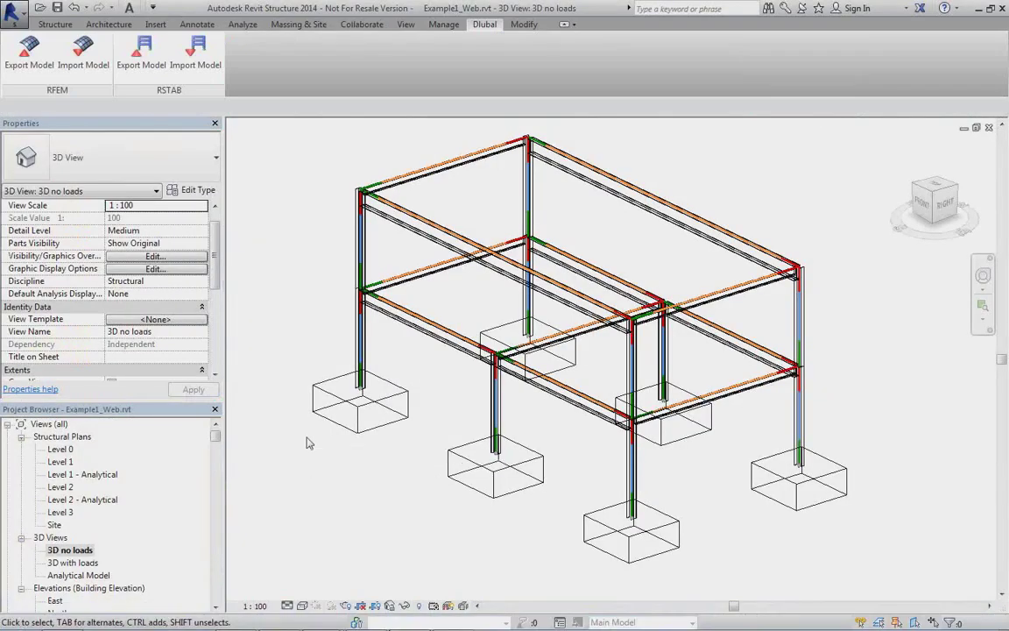
pyautogui.click(89, 71)
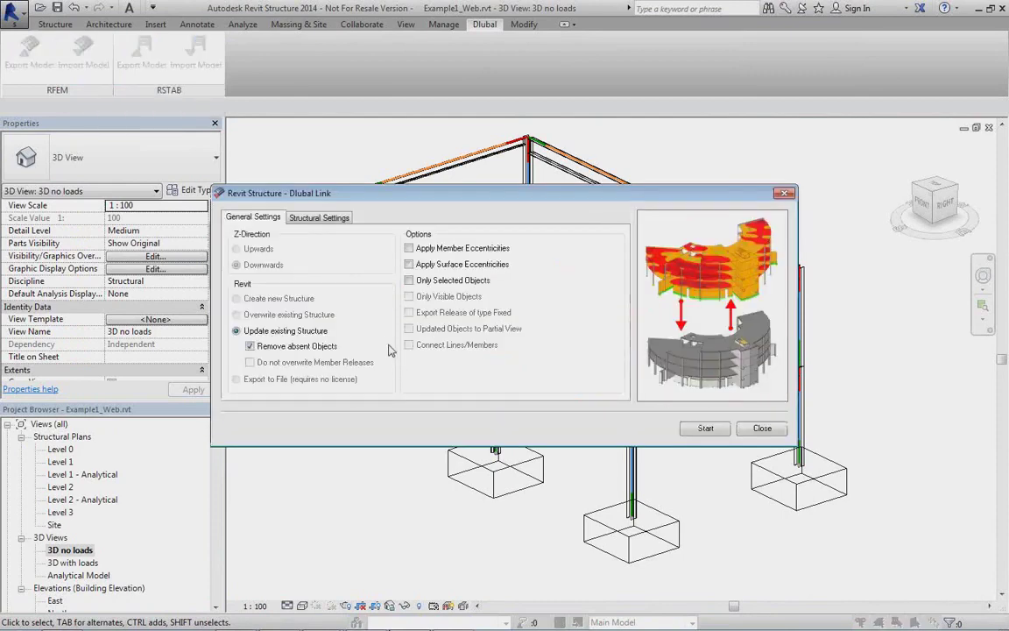
pyautogui.click(322, 218)
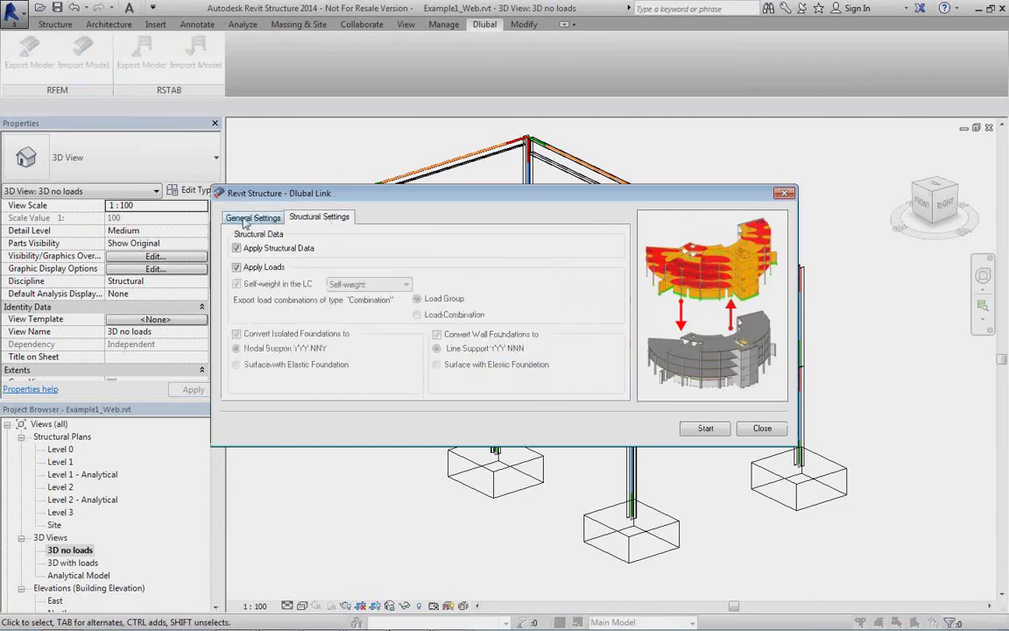
pyautogui.click(247, 220)
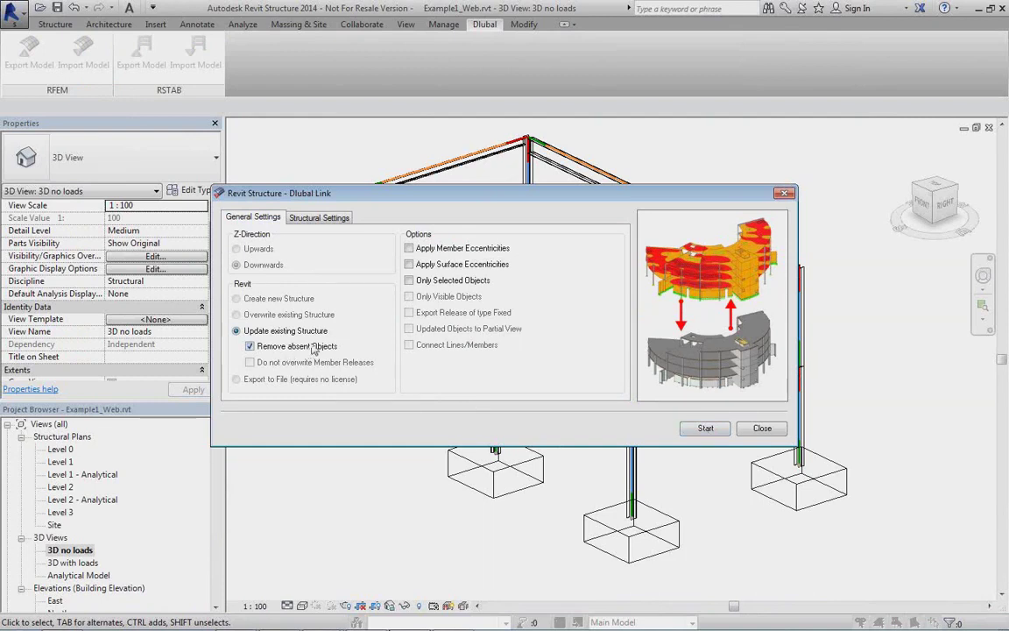
pyautogui.click(701, 433)
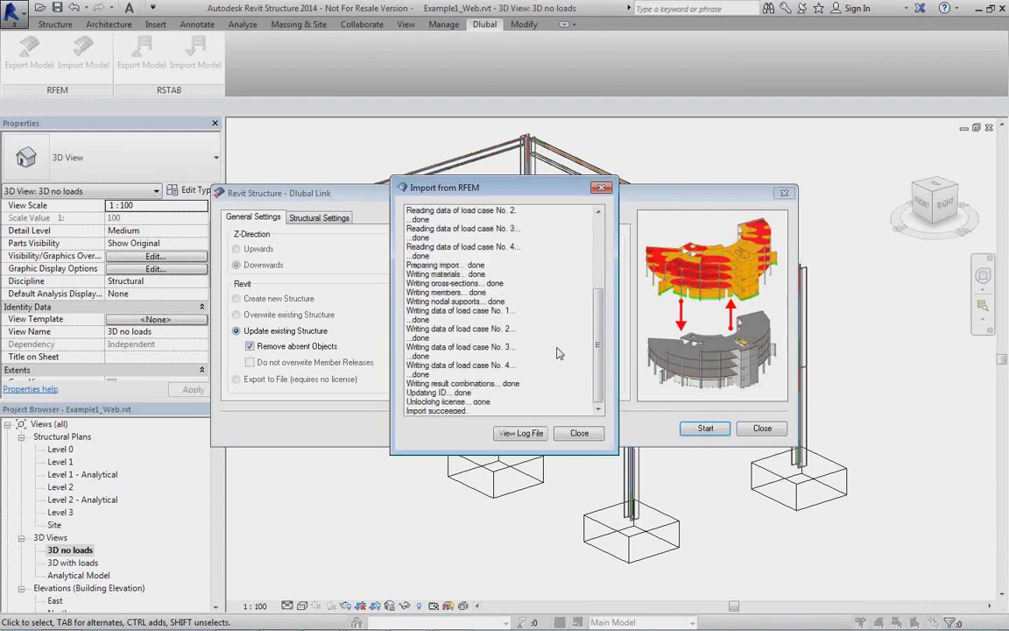
pyautogui.click(578, 437)
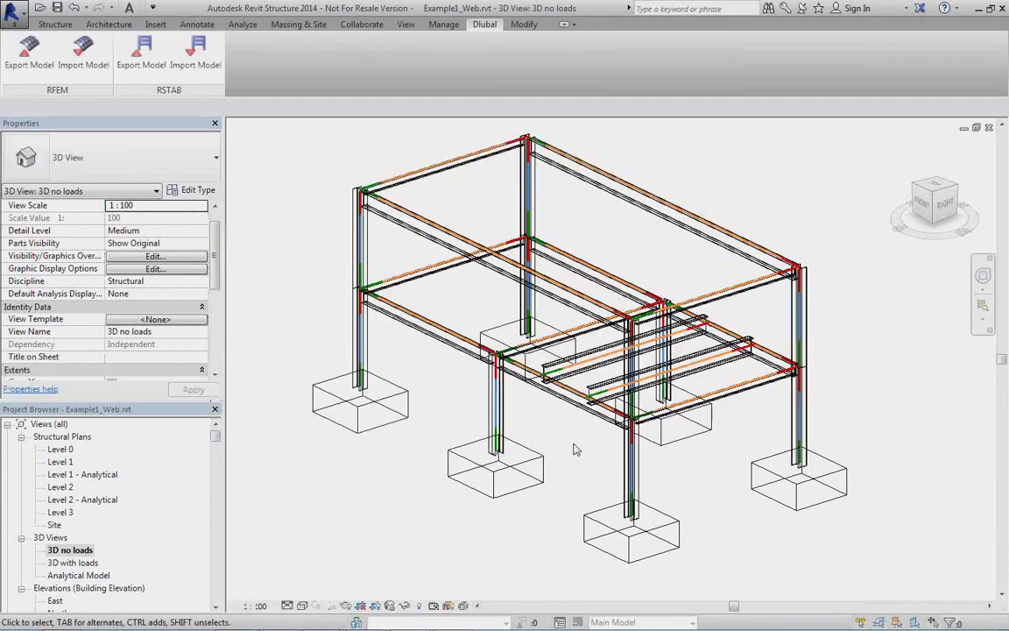
# Step: Examine the imported frame in the 3D view, checking the intermediate column's section type and orientation and the added floor beams
pyautogui.scroll(5, 572, 452)
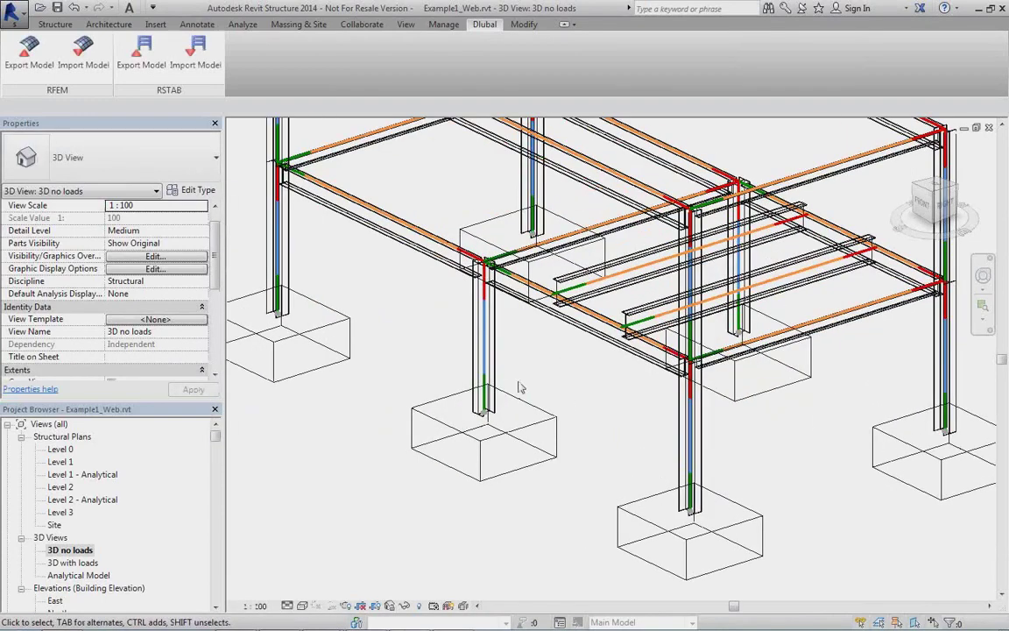
pyautogui.scroll(2, 503, 401)
pyautogui.scroll(3, 502, 372)
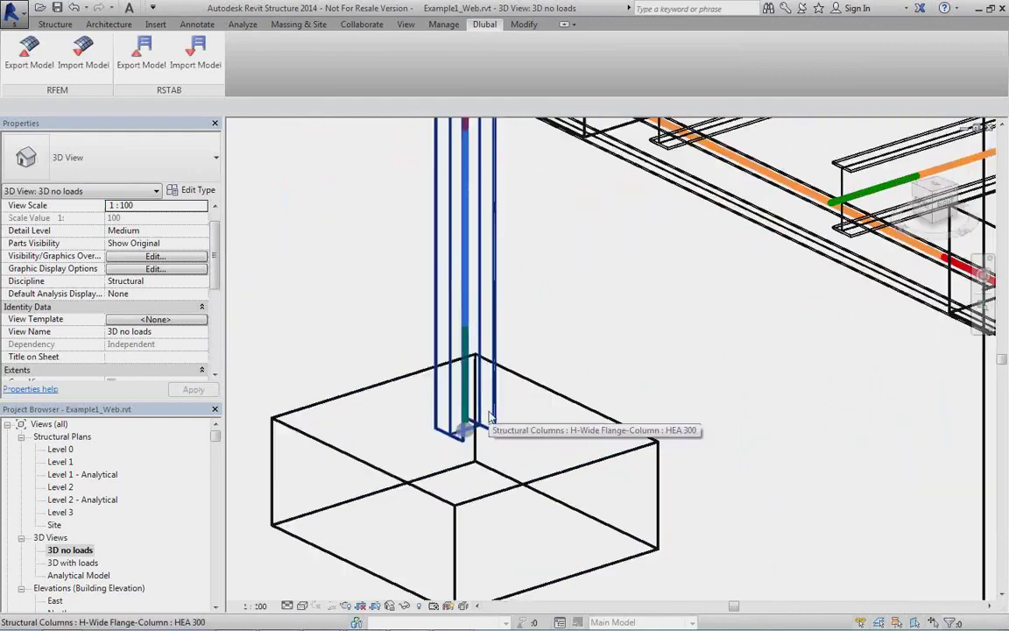
pyautogui.click(496, 371)
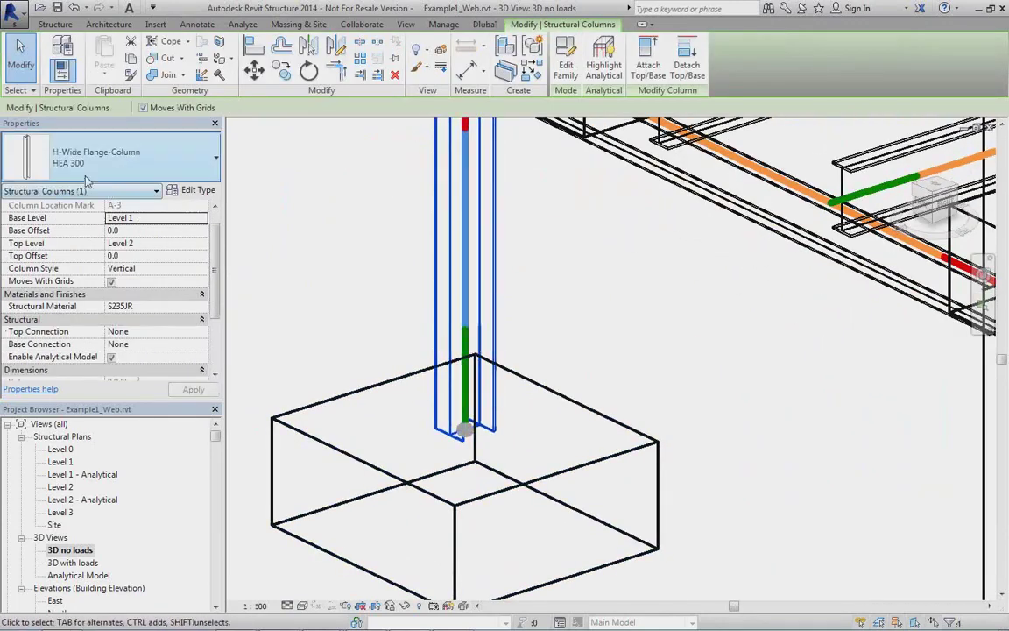
pyautogui.scroll(-5, 568, 417)
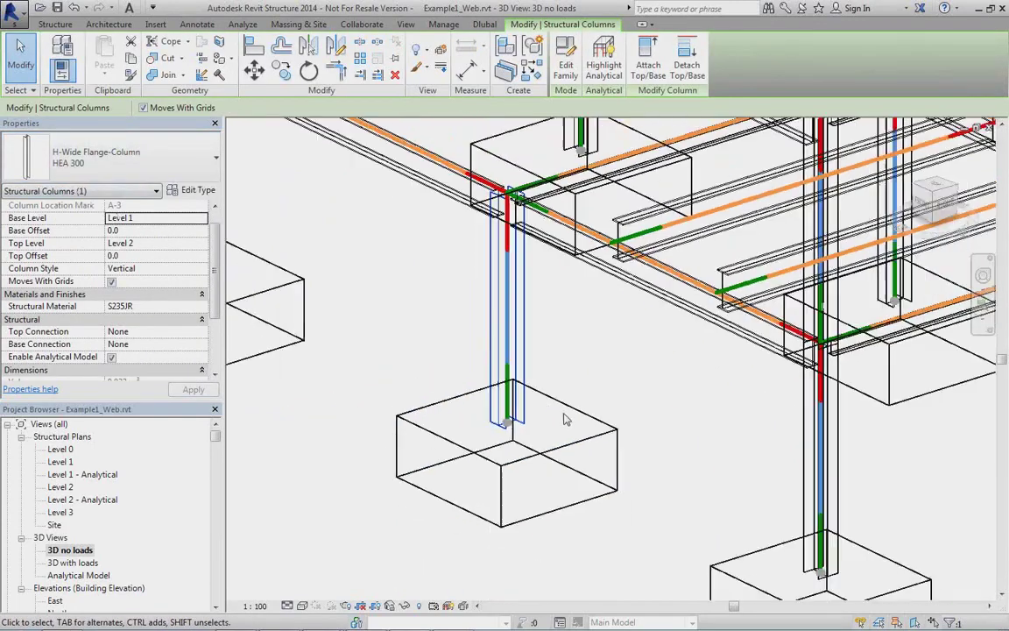
pyautogui.scroll(-2, 570, 425)
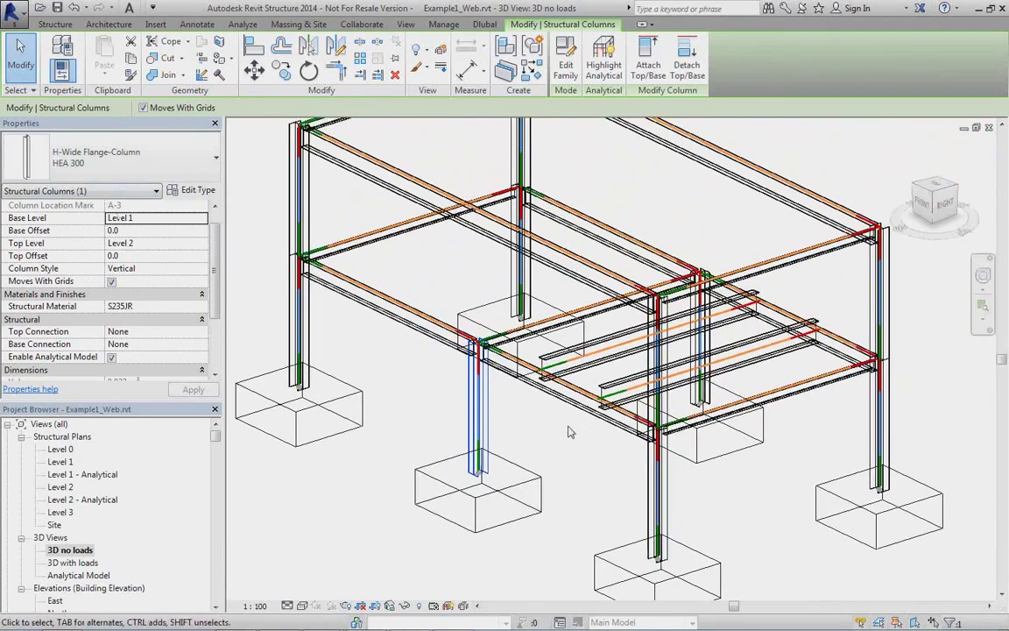
pyautogui.keyDown('shift'); pyautogui.moveTo(571, 430); pyautogui.dragTo(417, 371, button='middle'); pyautogui.keyUp('shift')
pyautogui.scroll(5, 352, 309)
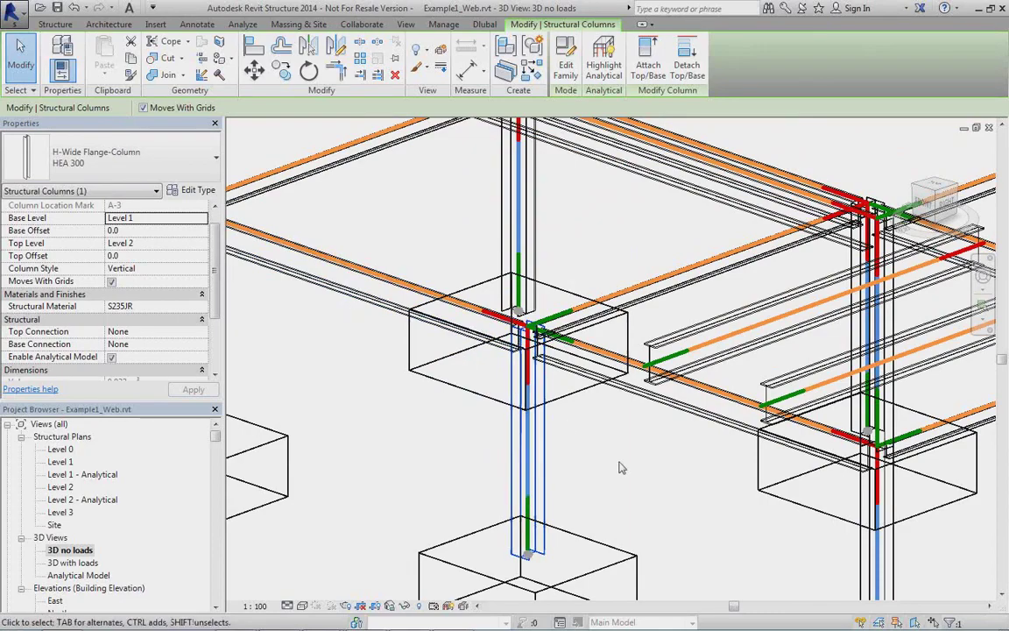
# Step: Set the z justification of the two intermediate IPE500 floor beams to Top
pyautogui.scroll(4, 618, 460)
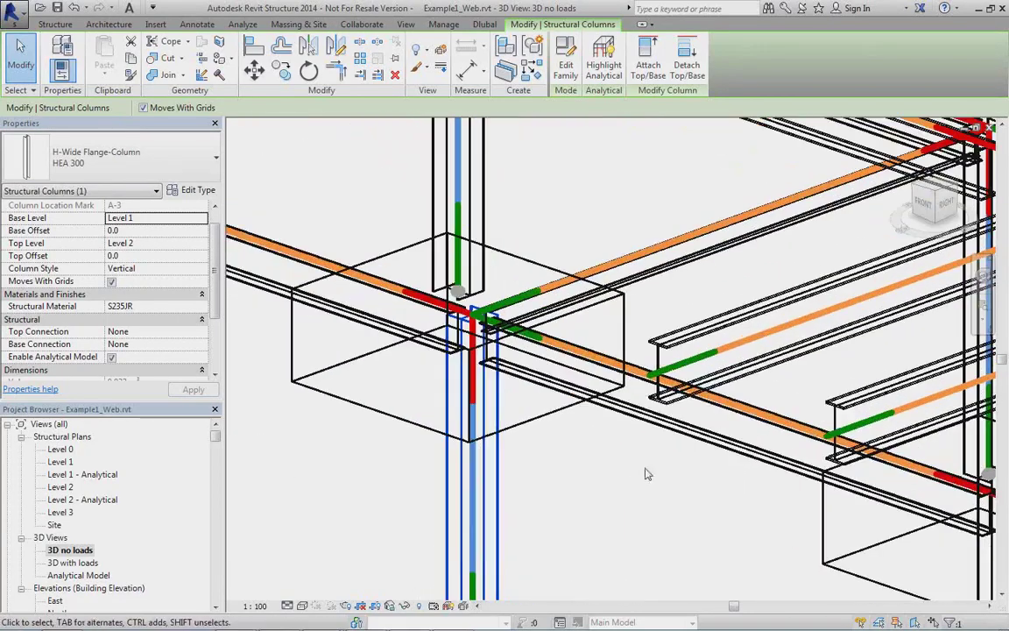
pyautogui.moveTo(743, 342); pyautogui.dragTo(574, 399, button='middle')
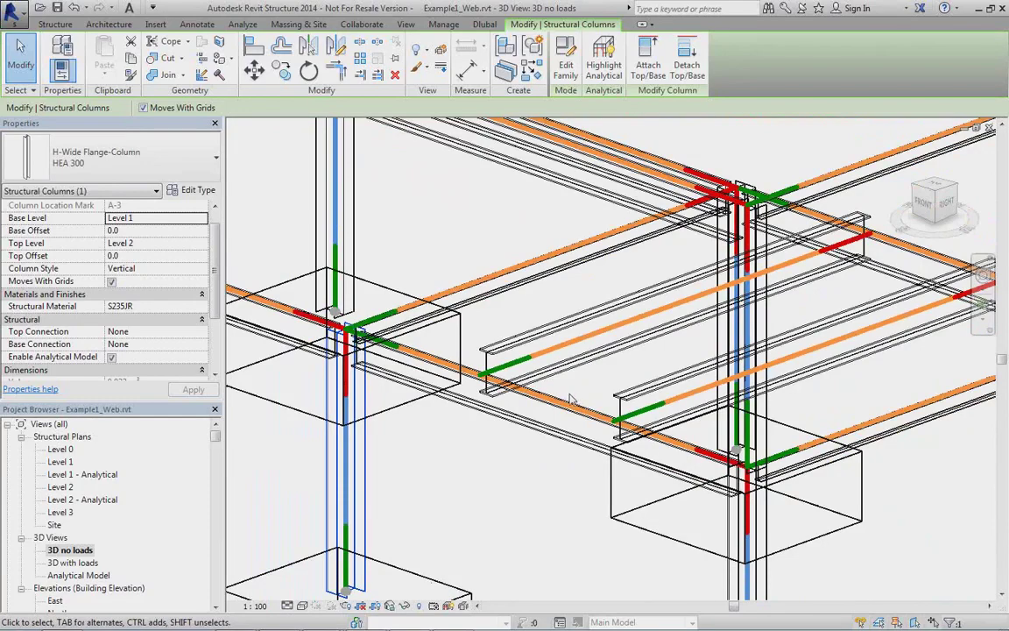
pyautogui.scroll(2, 547, 381)
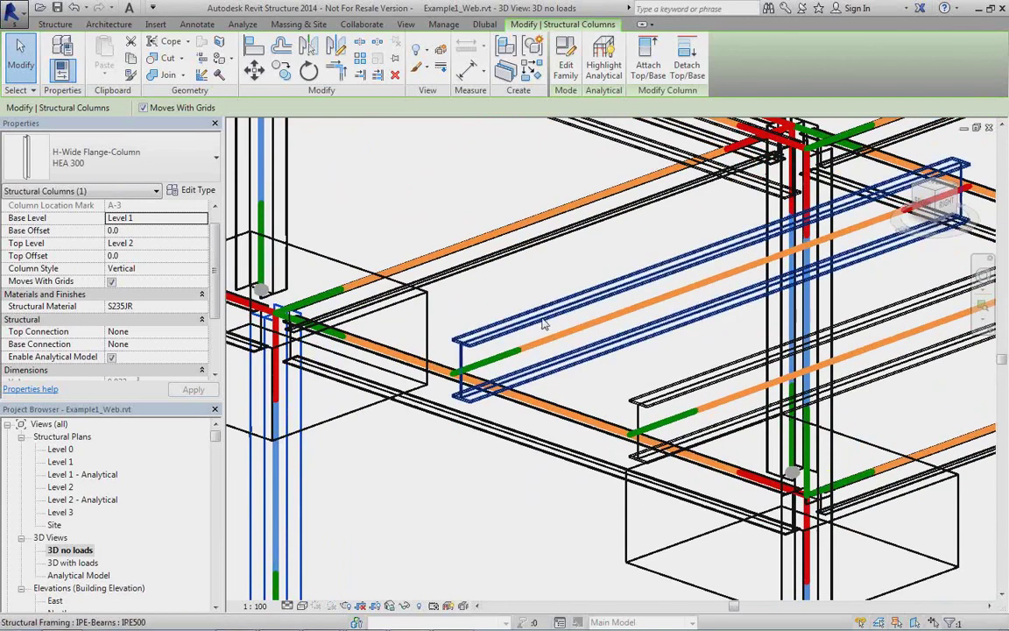
pyautogui.click(543, 326)
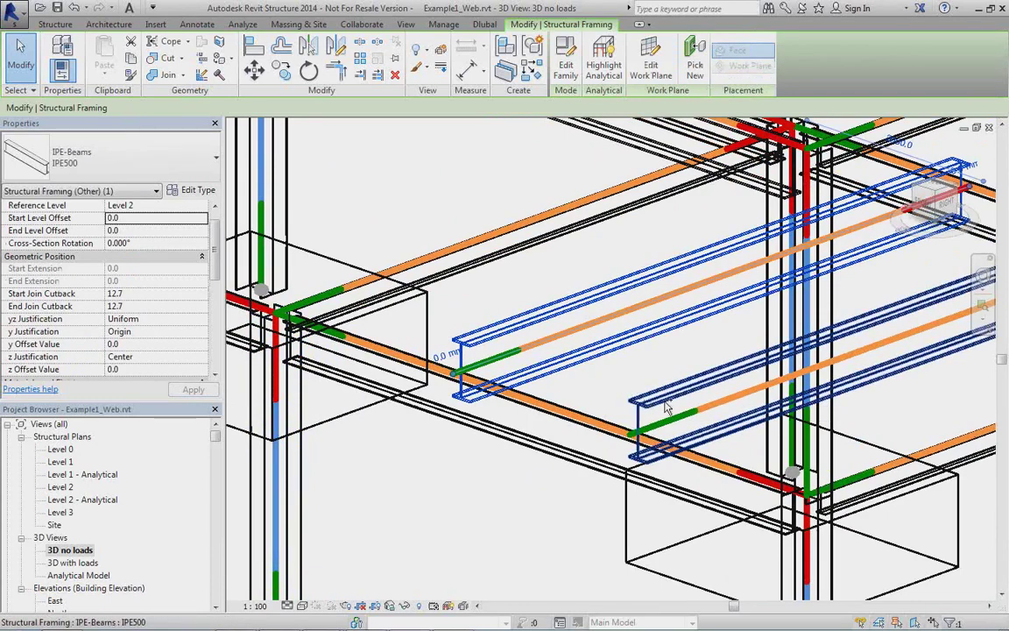
pyautogui.keyDown('ctrl'); pyautogui.click(642, 403); pyautogui.keyUp('ctrl')
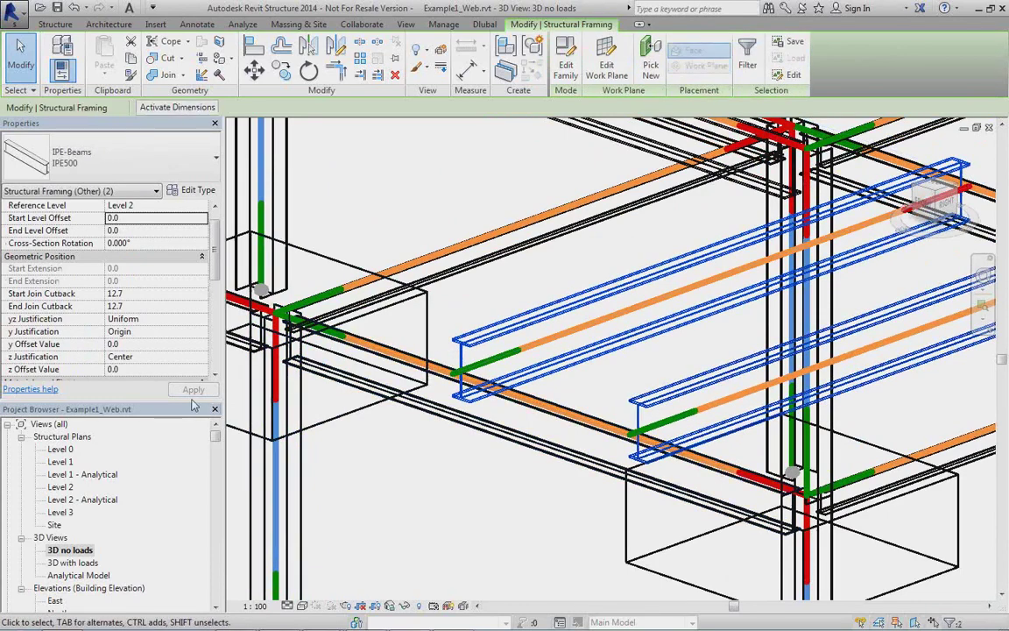
pyautogui.click(180, 358)
pyautogui.click(202, 359)
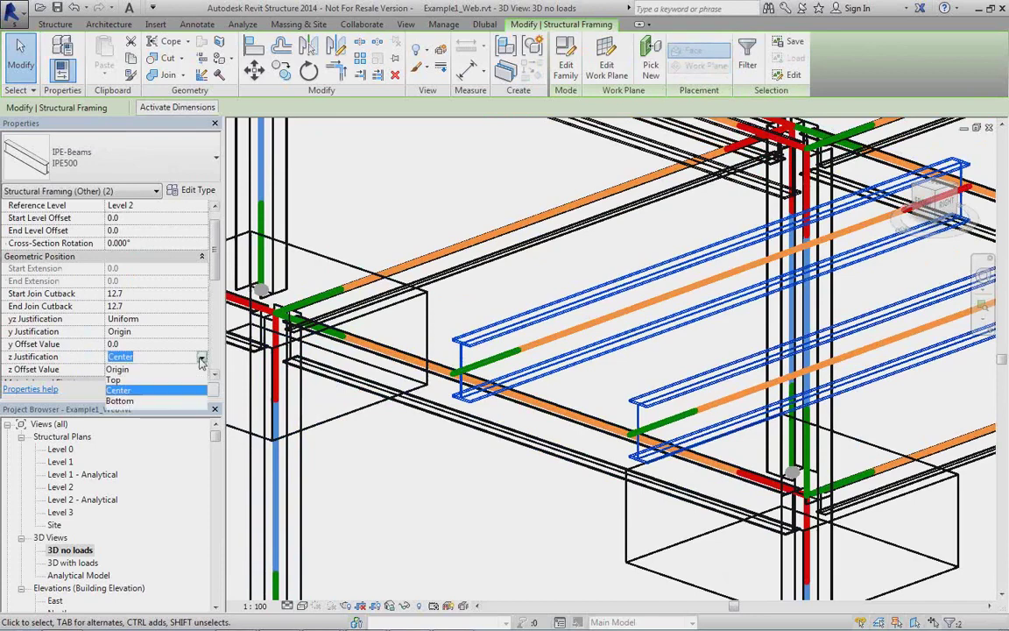
pyautogui.click(131, 380)
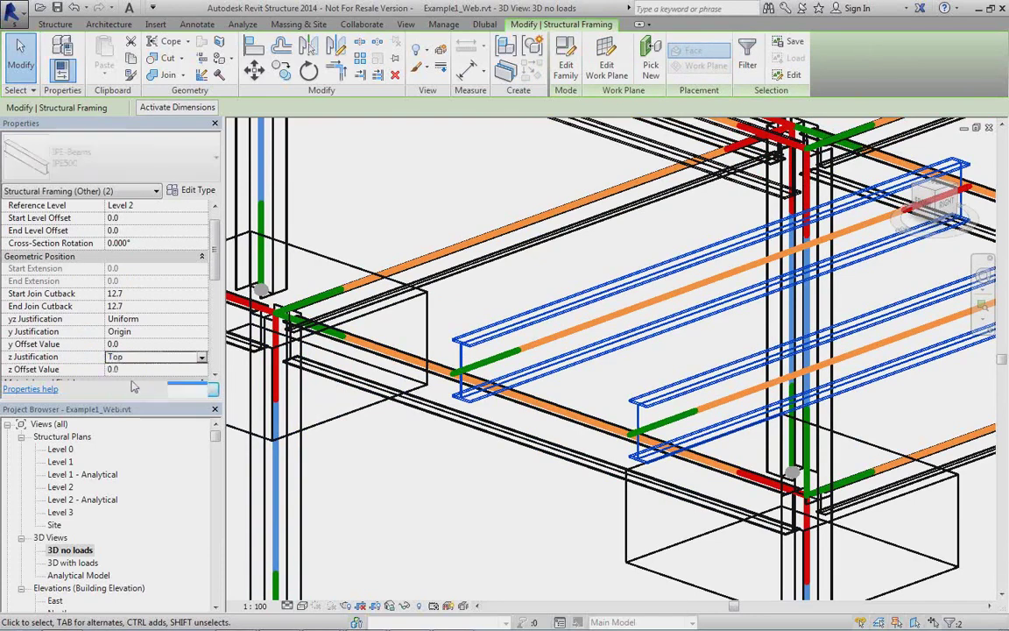
# Step: Select the analytical lines of the two intermediate floor beams and set their start alignment method to Auto-Detect
pyautogui.moveTo(542, 476); pyautogui.dragTo(549, 456, button='middle')
pyautogui.scroll(2, 549, 456)
pyautogui.click(548, 289)
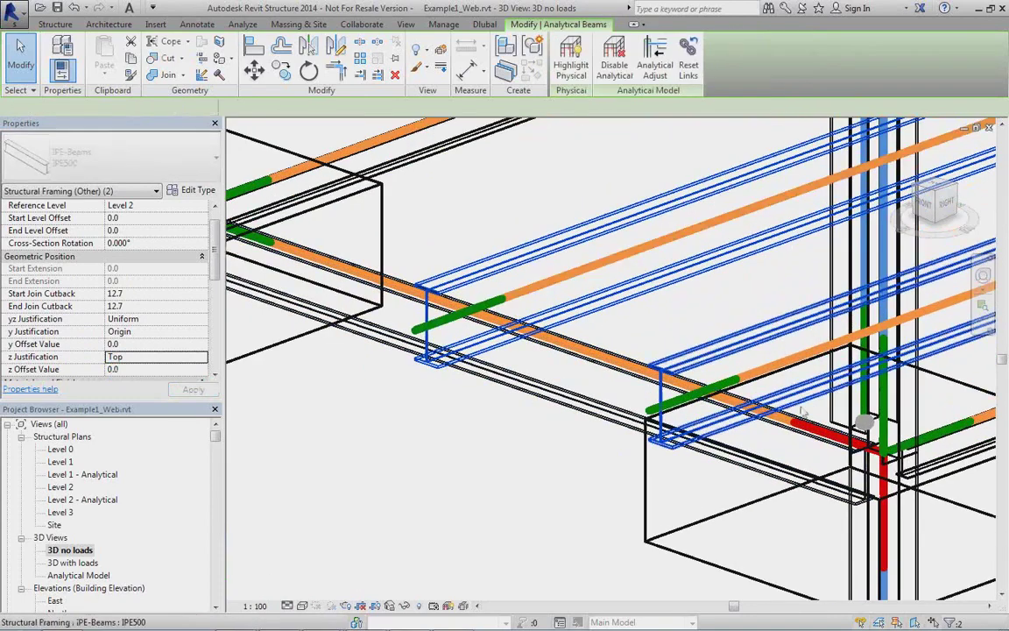
pyautogui.keyDown('ctrl'); pyautogui.click(755, 377); pyautogui.keyUp('ctrl')
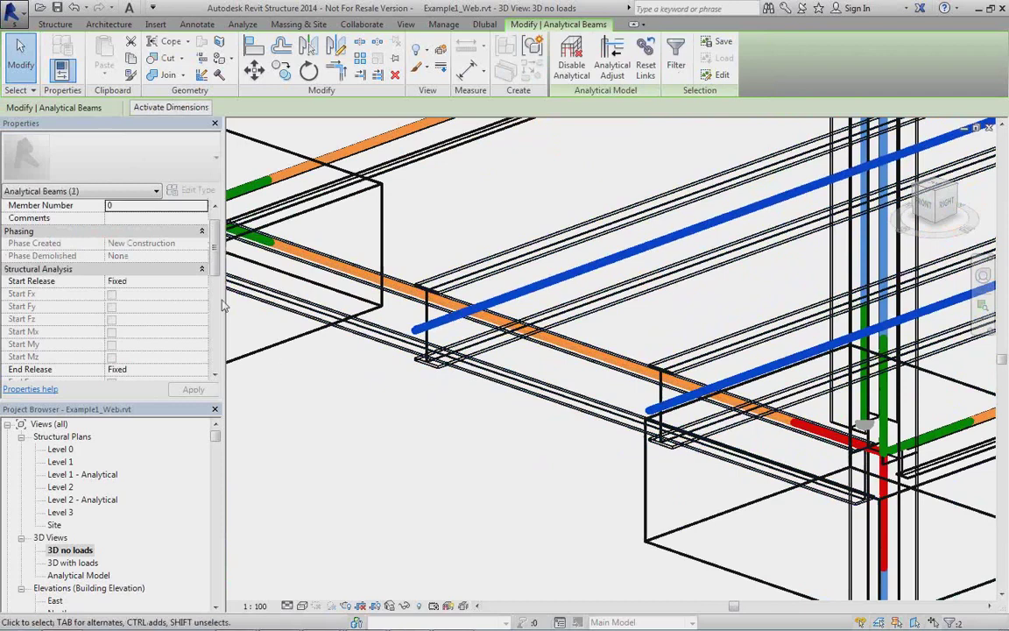
pyautogui.moveTo(214, 268); pyautogui.dragTo(219, 357)
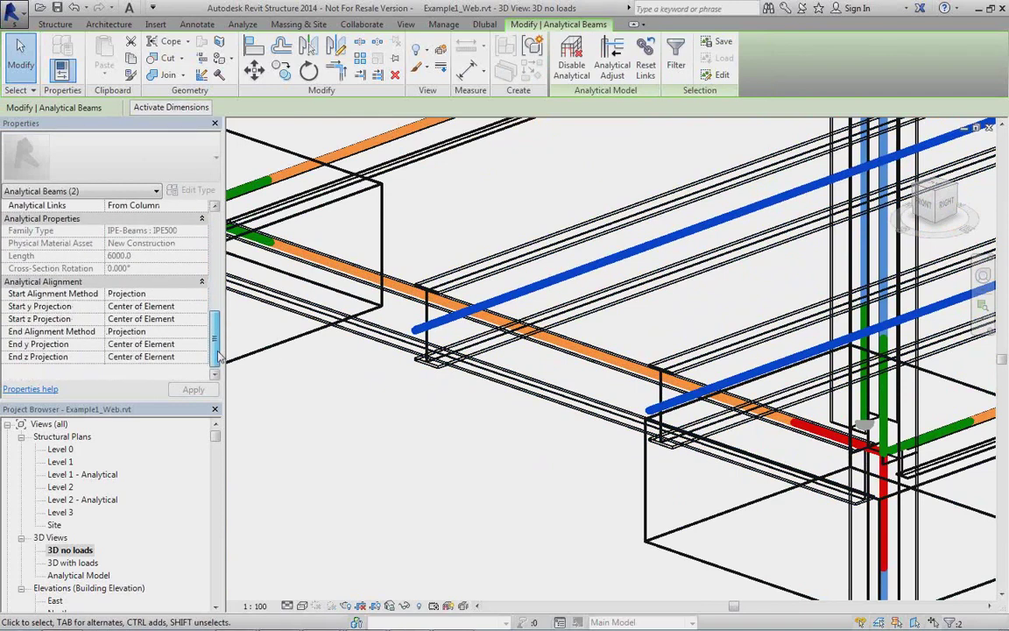
pyautogui.click(200, 294)
pyautogui.press('Up')
pyautogui.press('Return')
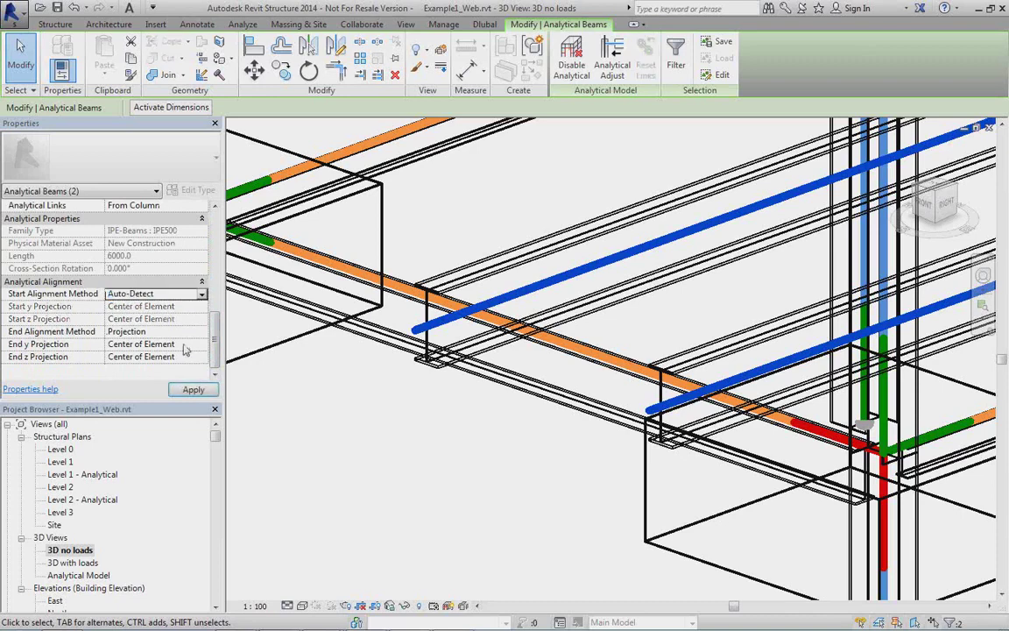
# Step: Set the end alignment method of both analytical beams to Auto-Detect and review their position in the frame
pyautogui.click(187, 333)
pyautogui.click(200, 333)
pyautogui.press('Up')
pyautogui.press('Return')
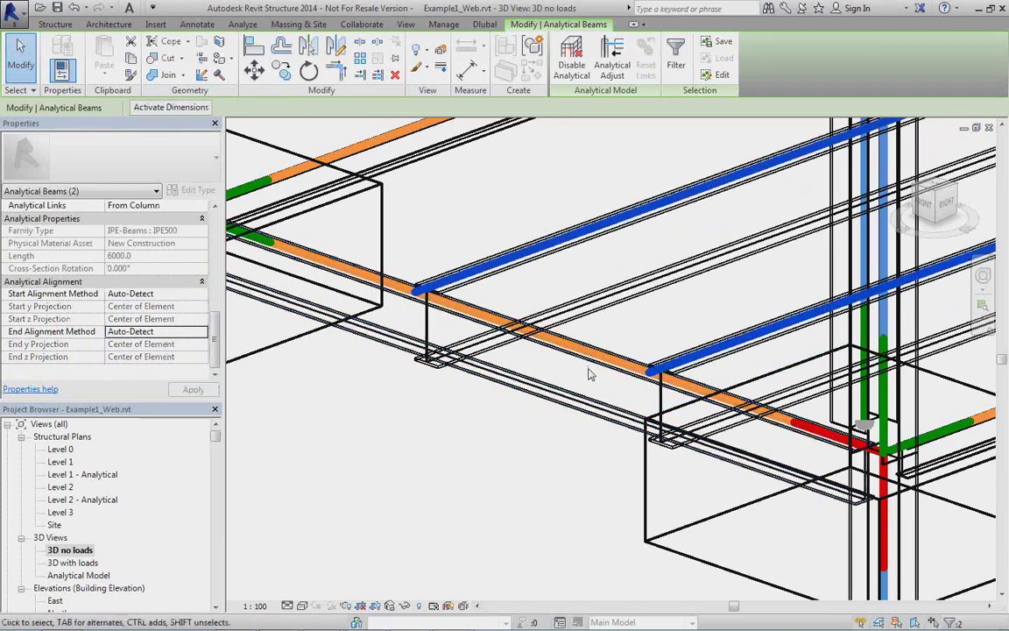
pyautogui.scroll(2, 613, 412)
pyautogui.scroll(1, 581, 410)
pyautogui.keyDown('shift'); pyautogui.moveTo(582, 410); pyautogui.dragTo(454, 375, button='middle'); pyautogui.keyUp('shift')
pyautogui.scroll(-3, 417, 314)
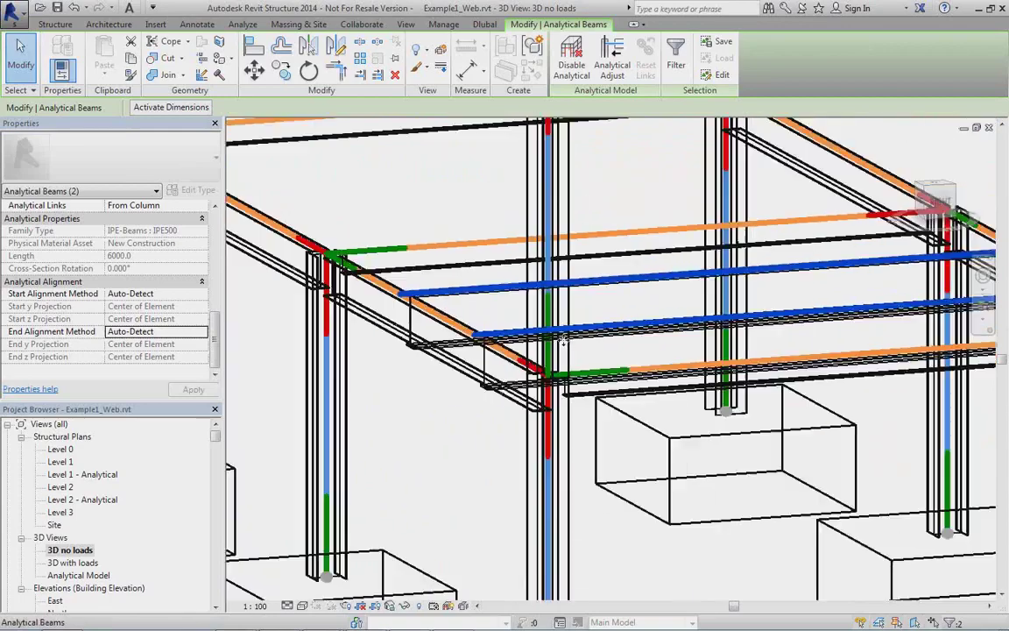
pyautogui.keyDown('shift'); pyautogui.moveTo(579, 359); pyautogui.dragTo(643, 399, button='middle'); pyautogui.keyUp('shift')
pyautogui.scroll(-3, 642, 400)
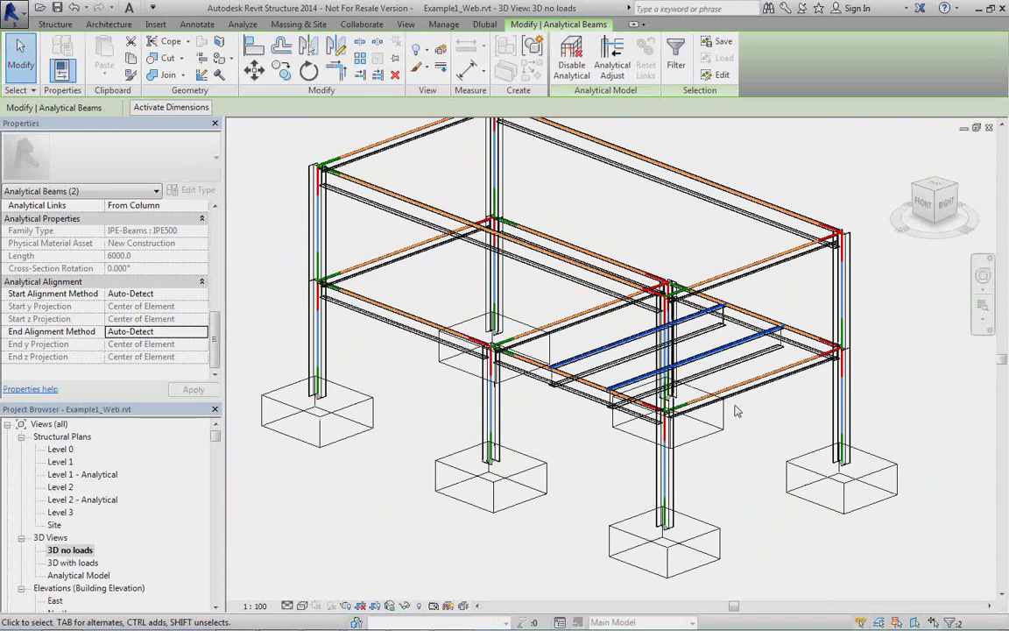
# Step: In the Level 1 structural plan, move grid 3 to 5500 mm from grid 4
pyautogui.doubleClick(56, 462)
pyautogui.scroll(5, 567, 389)
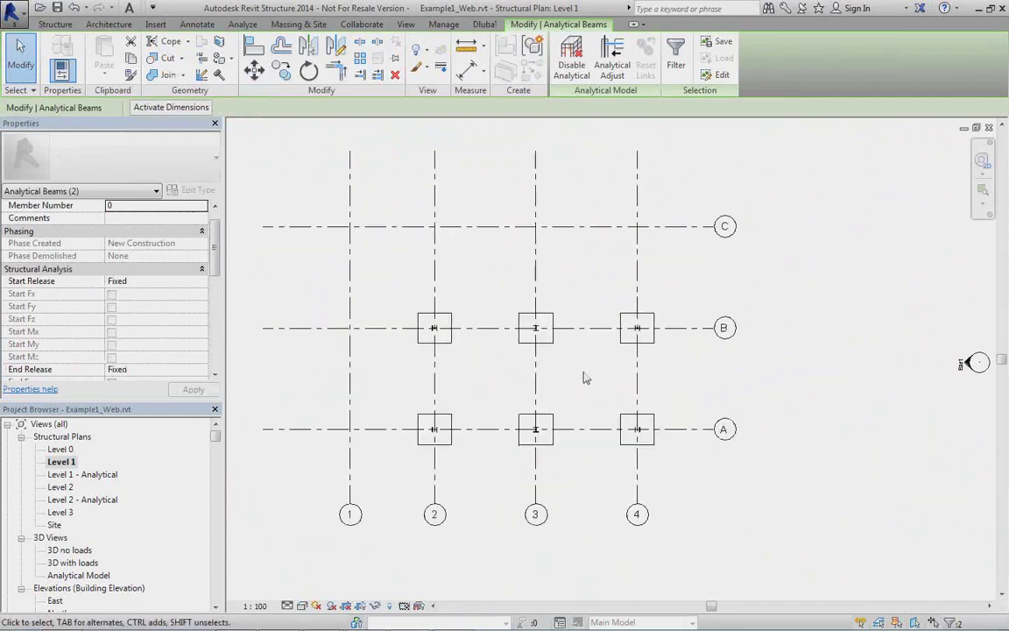
pyautogui.click(536, 282)
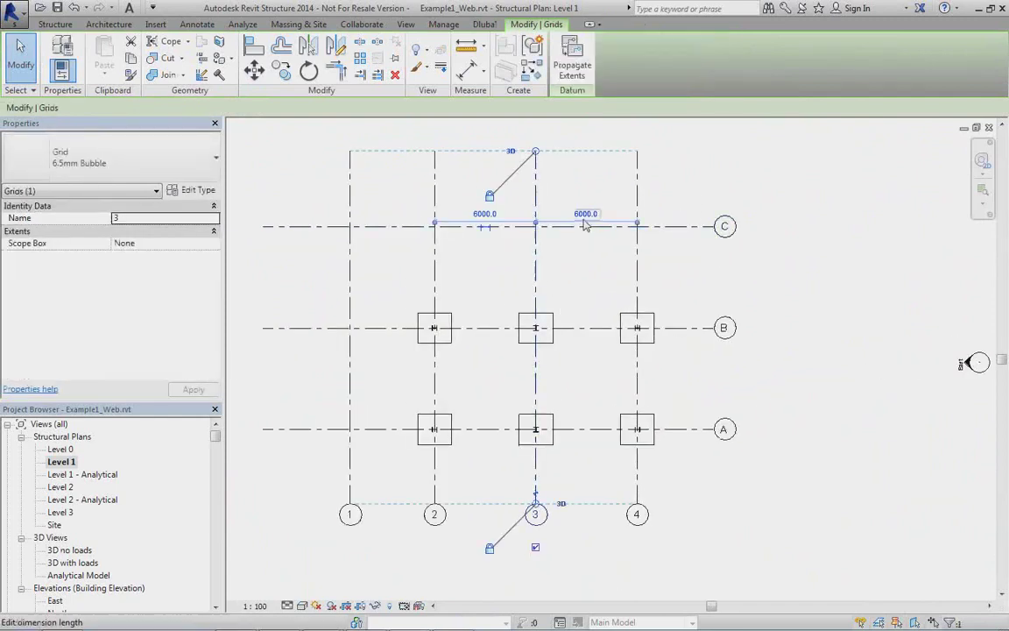
pyautogui.click(583, 215)
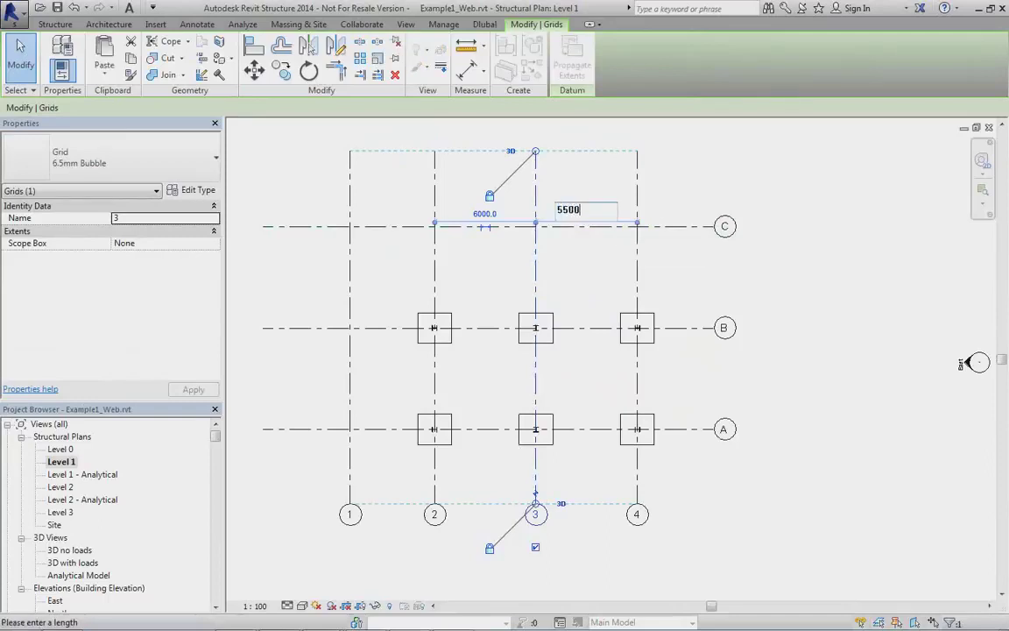
pyautogui.press('Return')
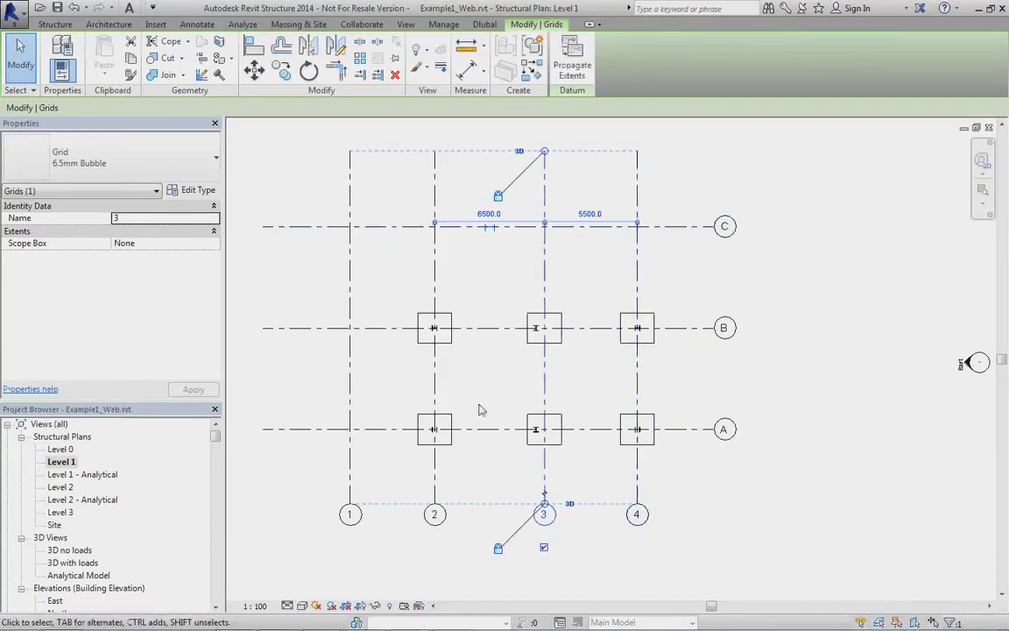
# Step: Set the spacing between grids A and B to 5500 mm by moving grid A, and undo both grid moves
pyautogui.click(392, 428)
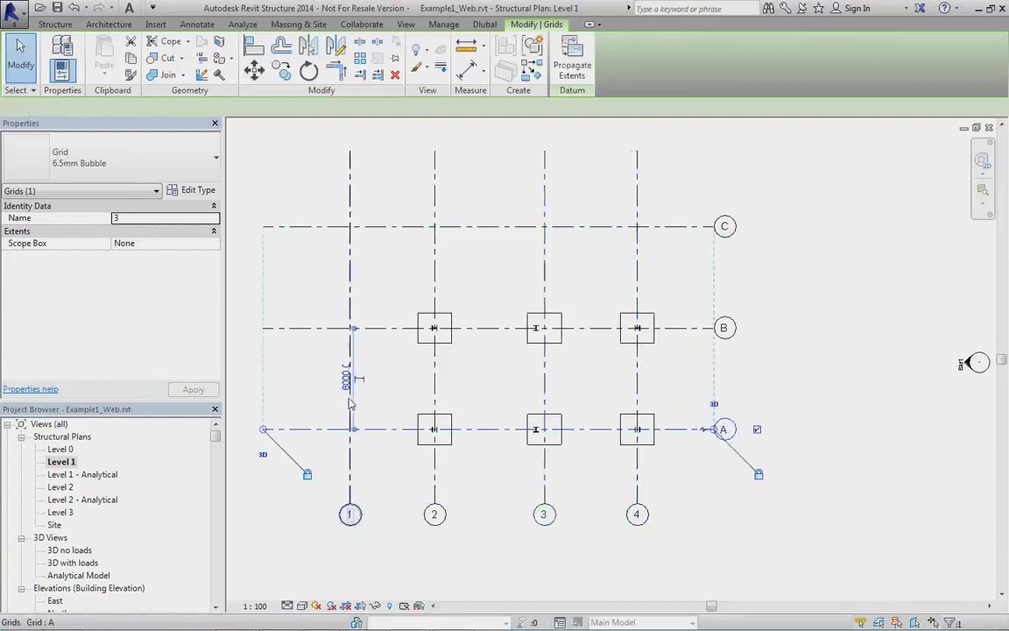
pyautogui.click(331, 378)
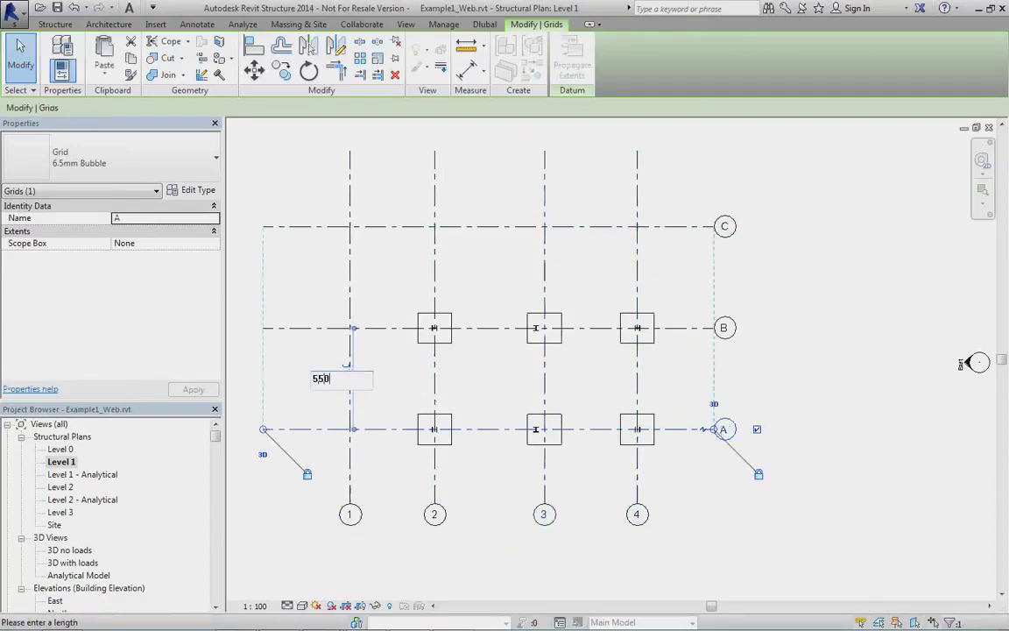
pyautogui.press('Return')
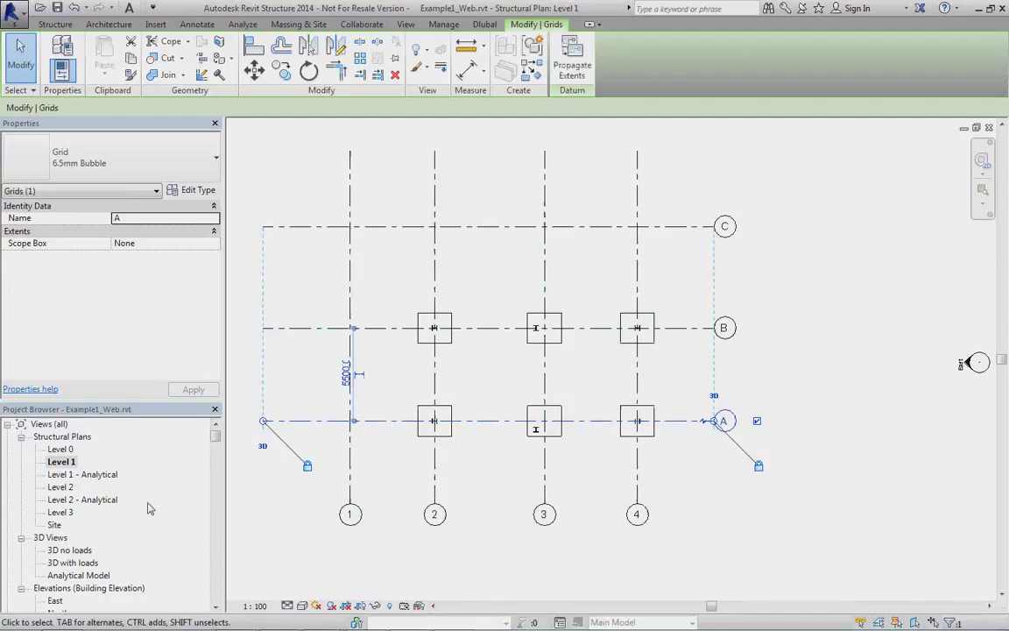
pyautogui.click(74, 7)
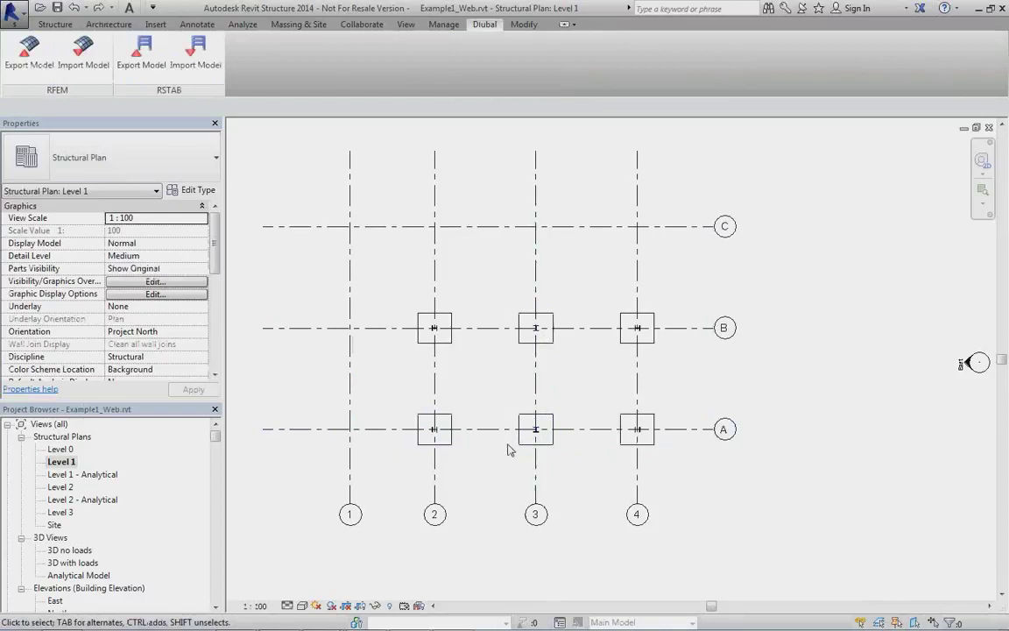
# Step: Move grid A to 5500 mm from grid B and inspect the intermediate column against its footing
pyautogui.click(368, 430)
pyautogui.click(348, 383)
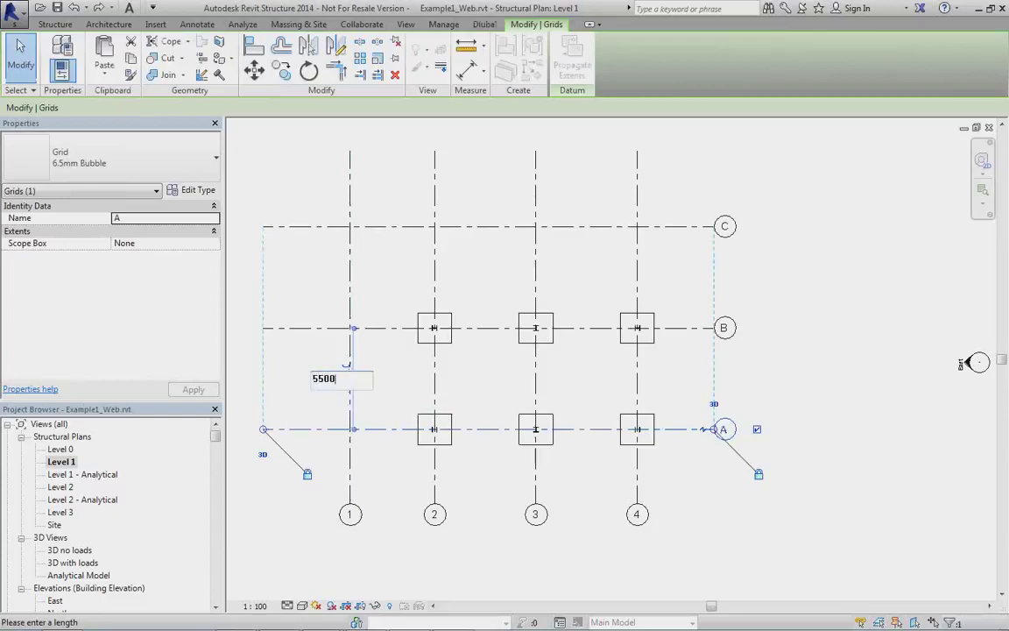
pyautogui.write('5500')
pyautogui.press('Return')
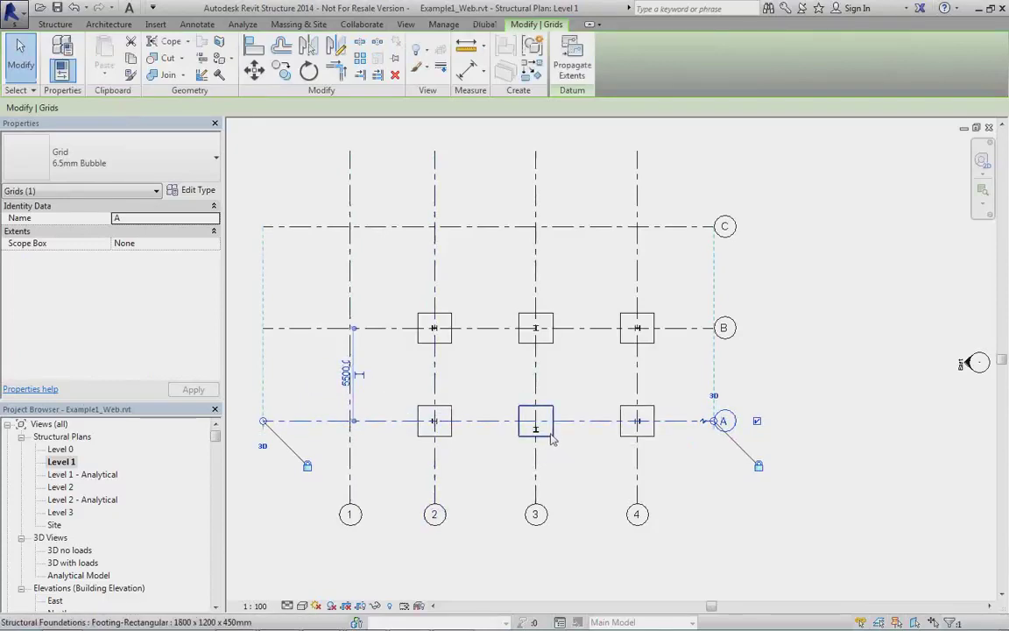
pyautogui.scroll(4, 553, 439)
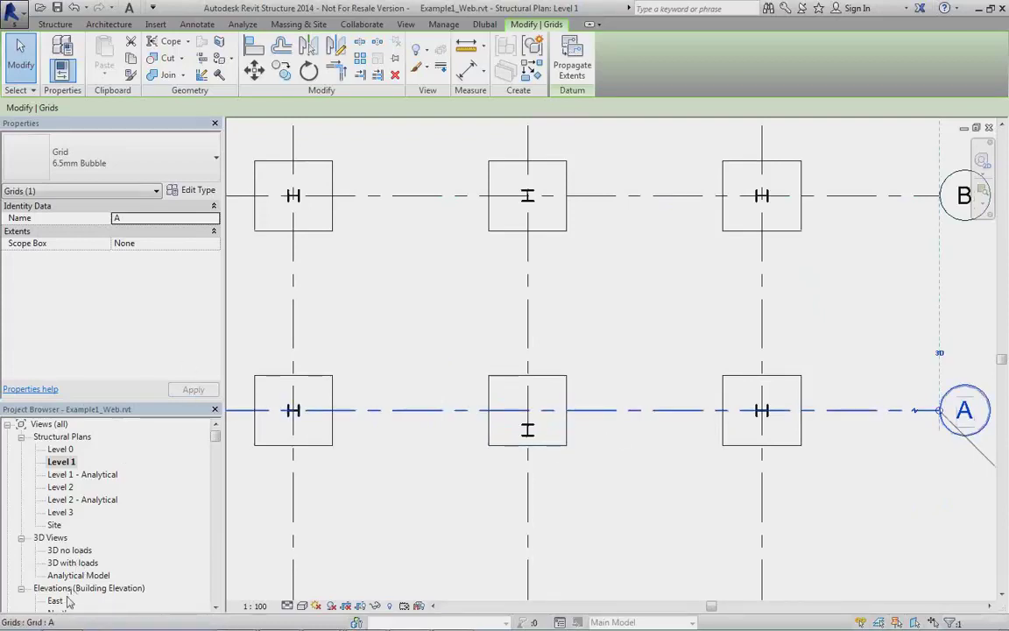
# Step: Examine the intermediate column on grid A and its properties in the 3D no loads view, and undo the grid A move
pyautogui.doubleClick(69, 550)
pyautogui.scroll(2, 488, 442)
pyautogui.scroll(-2, 488, 442)
pyautogui.scroll(2, 491, 444)
pyautogui.scroll(1, 543, 416)
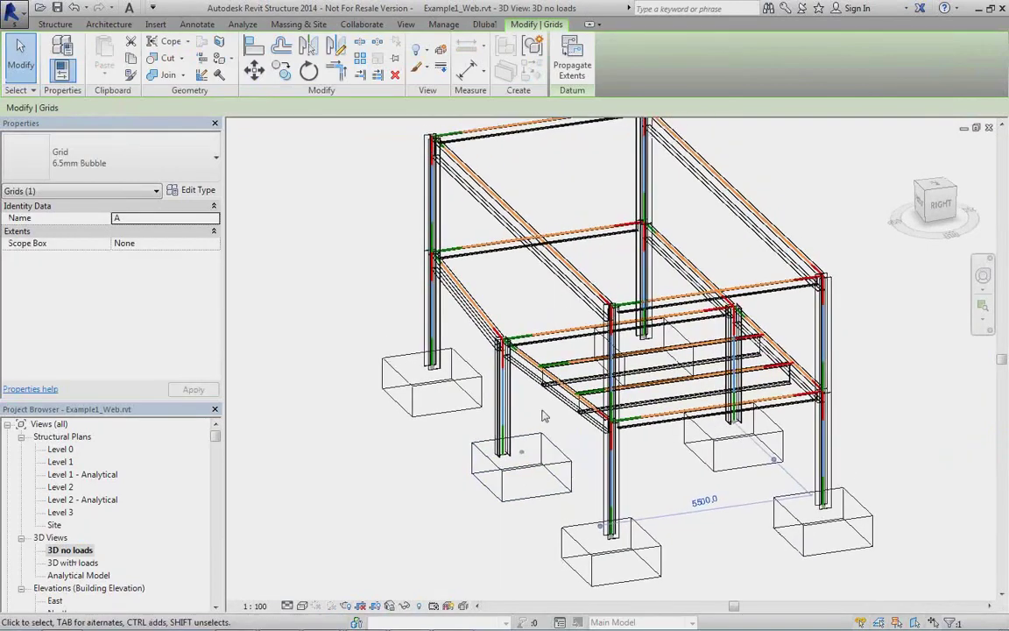
pyautogui.scroll(2, 543, 416)
pyautogui.click(480, 399)
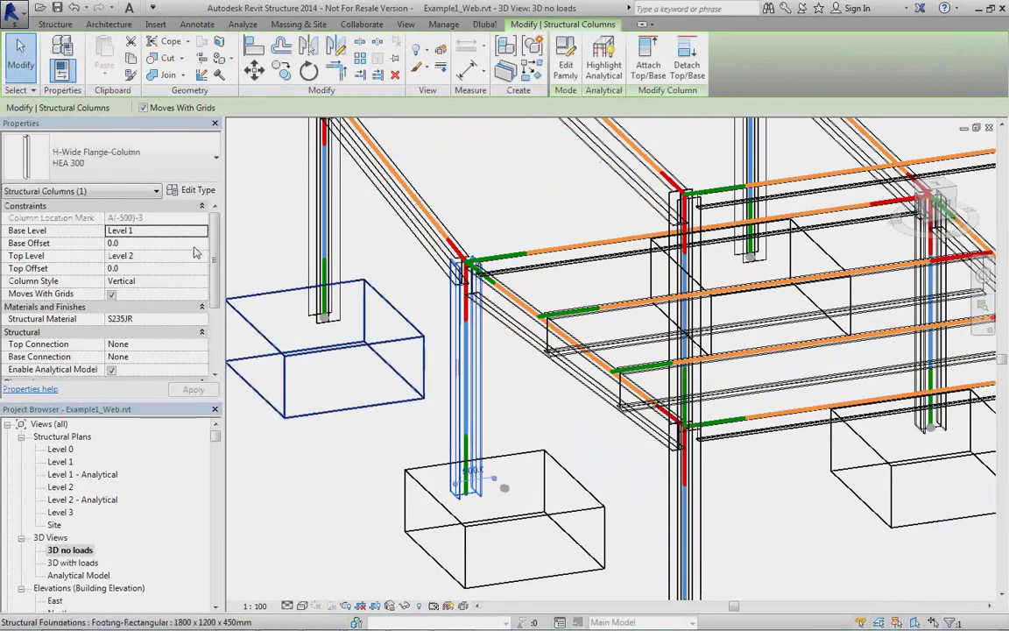
pyautogui.moveTo(215, 265); pyautogui.dragTo(216, 322)
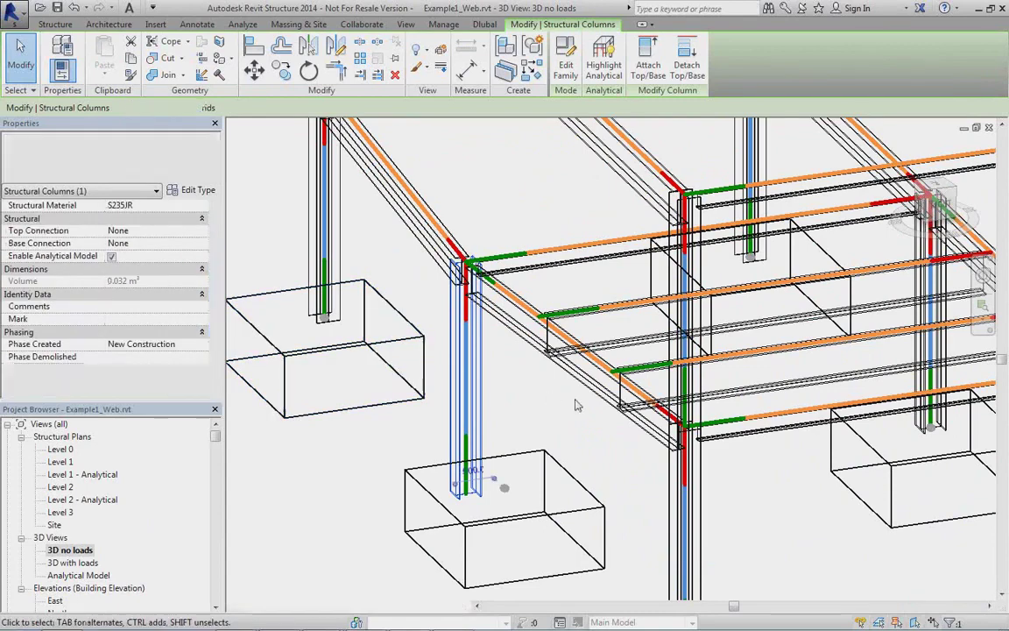
pyautogui.scroll(-4, 526, 378)
pyautogui.keyDown('shift'); pyautogui.moveTo(512, 363); pyautogui.dragTo(568, 428, button='middle'); pyautogui.keyUp('shift')
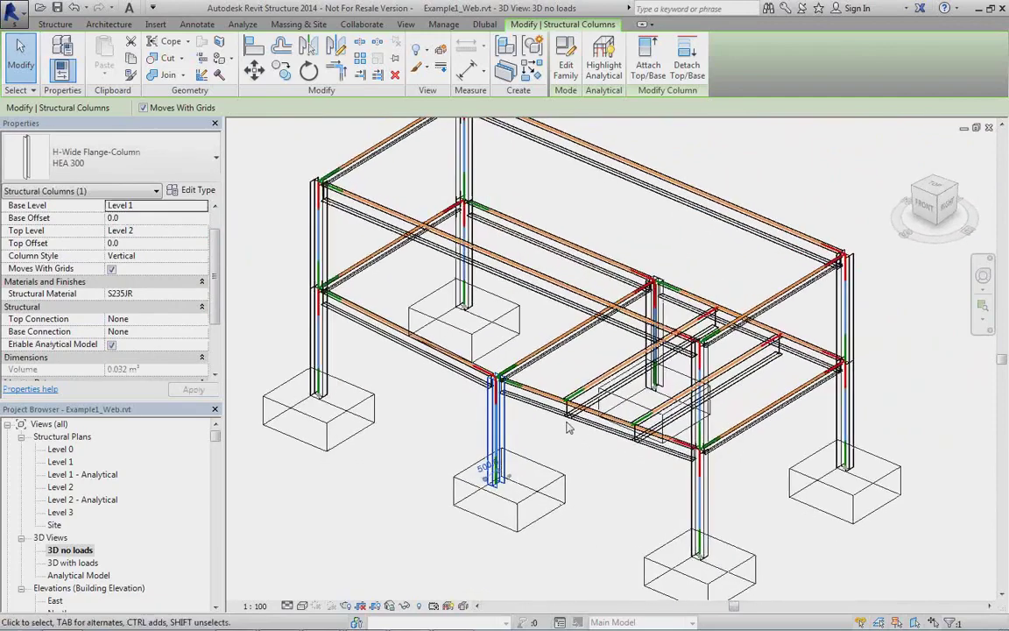
pyautogui.scroll(-2, 568, 427)
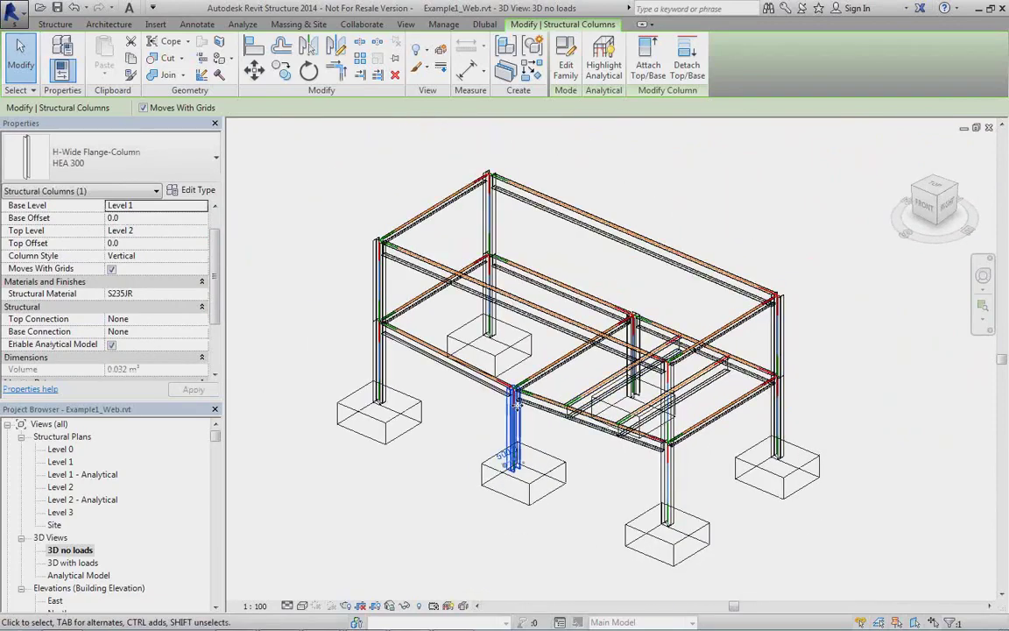
pyautogui.click(72, 8)
# Step: Move the IPE500 floor beam nearest the intermediate columns to 1750 mm from the adjacent cross beam
pyautogui.moveTo(589, 472); pyautogui.dragTo(578, 382, button='middle')
pyautogui.scroll(3, 578, 382)
pyautogui.click(536, 338)
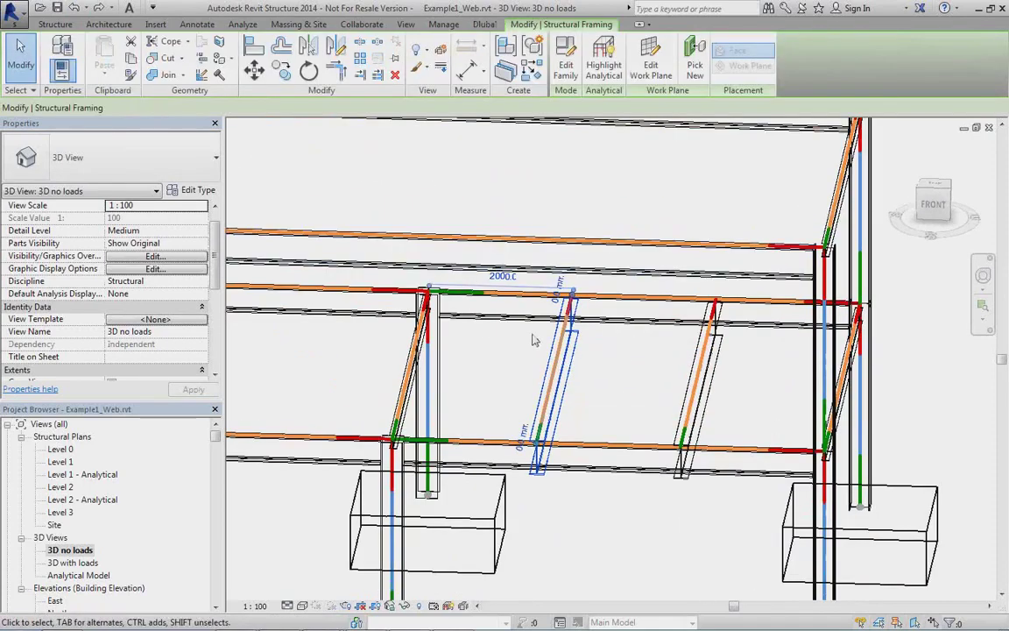
pyautogui.click(503, 277)
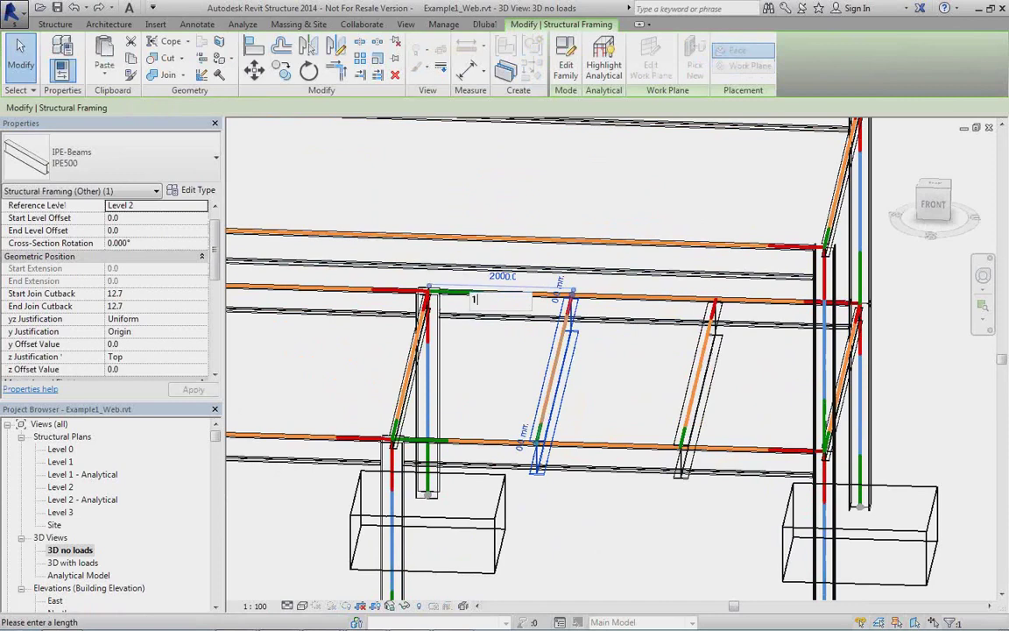
pyautogui.write('1750')
pyautogui.press('Return')
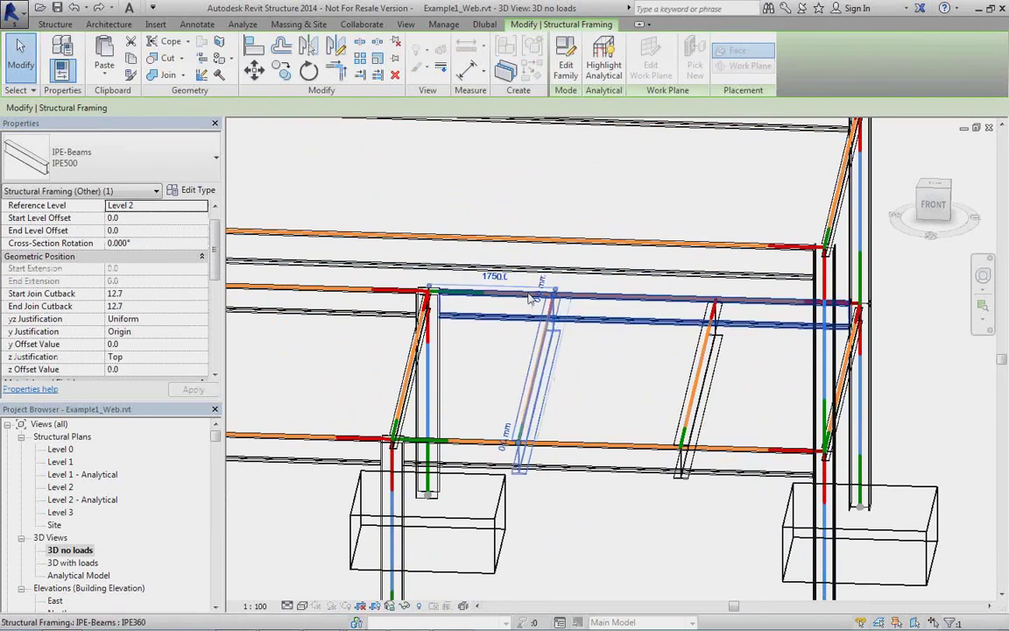
pyautogui.moveTo(589, 497); pyautogui.dragTo(644, 329, button='middle')
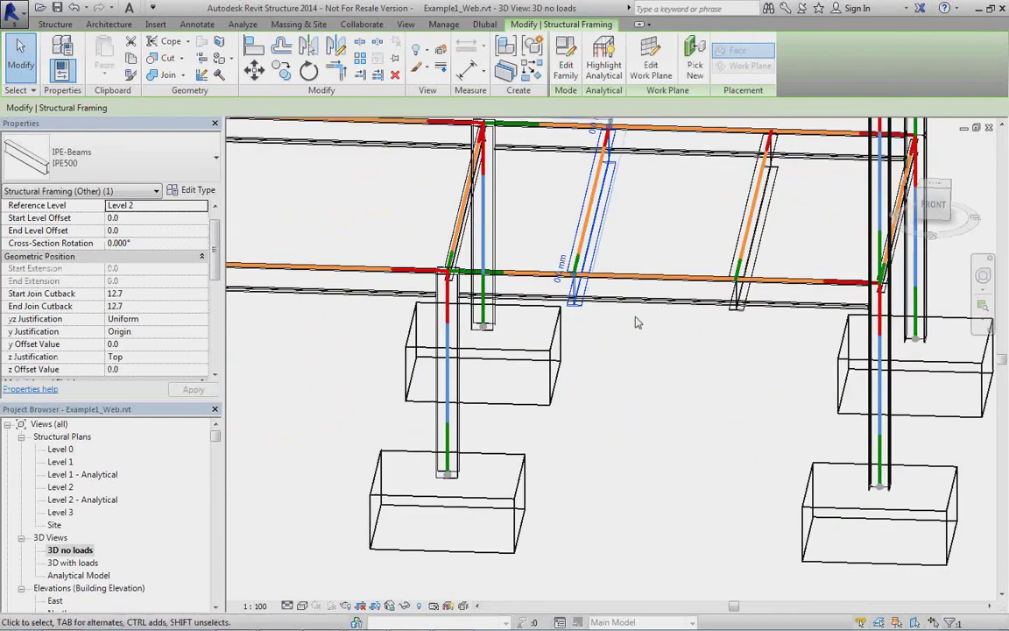
pyautogui.scroll(-2, 596, 406)
pyautogui.keyDown('shift'); pyautogui.moveTo(666, 412); pyautogui.dragTo(692, 288, button='middle'); pyautogui.keyUp('shift')
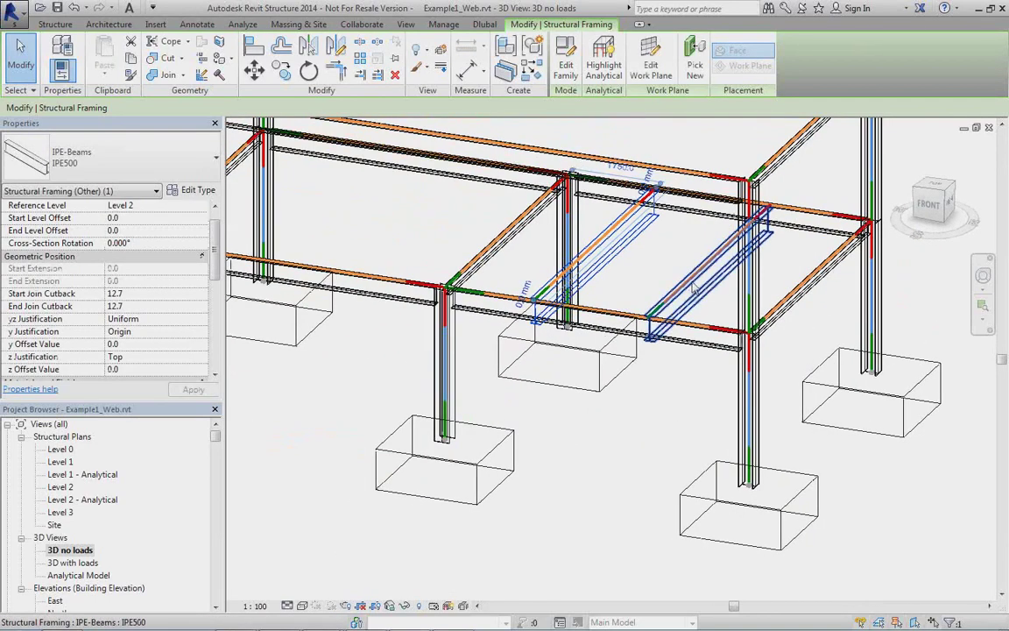
# Step: Move the second IPE500 floor beam to 2500 mm from the IPE500 beam nearest the intermediate columns
pyautogui.scroll(-2, 654, 341)
pyautogui.keyDown('shift'); pyautogui.moveTo(663, 368); pyautogui.dragTo(680, 219, button='middle'); pyautogui.keyUp('shift')
pyautogui.click(681, 215)
pyautogui.write('2500')
pyautogui.press('Return')
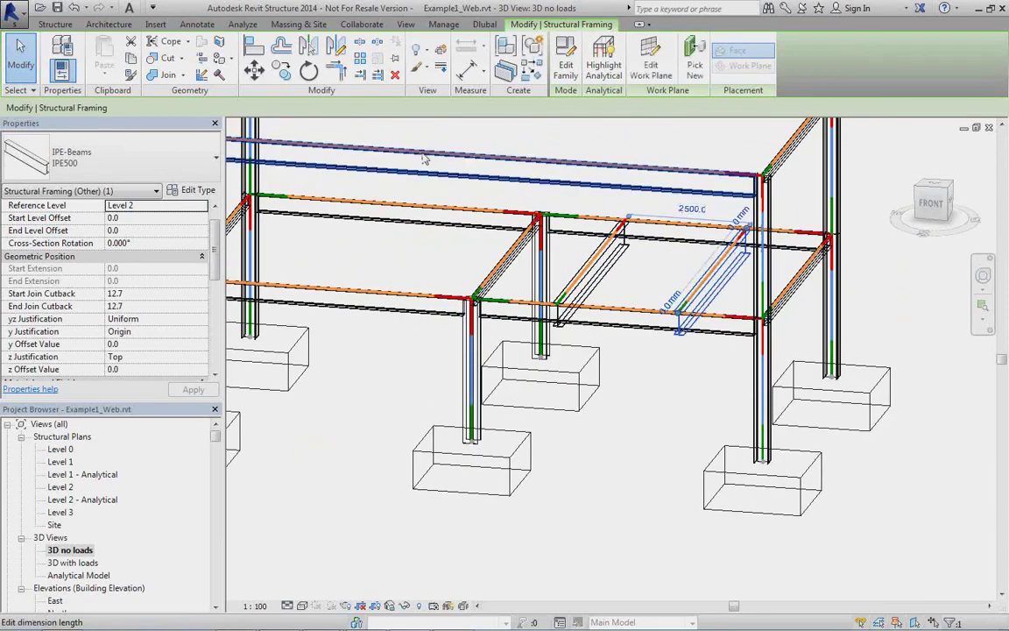
# Step: Change the Level 2 girder at the far end of the frame, away from the IPE500 beams, to type IPE270
pyautogui.keyDown('shift'); pyautogui.moveTo(629, 338); pyautogui.dragTo(602, 495, button='middle'); pyautogui.keyUp('shift')
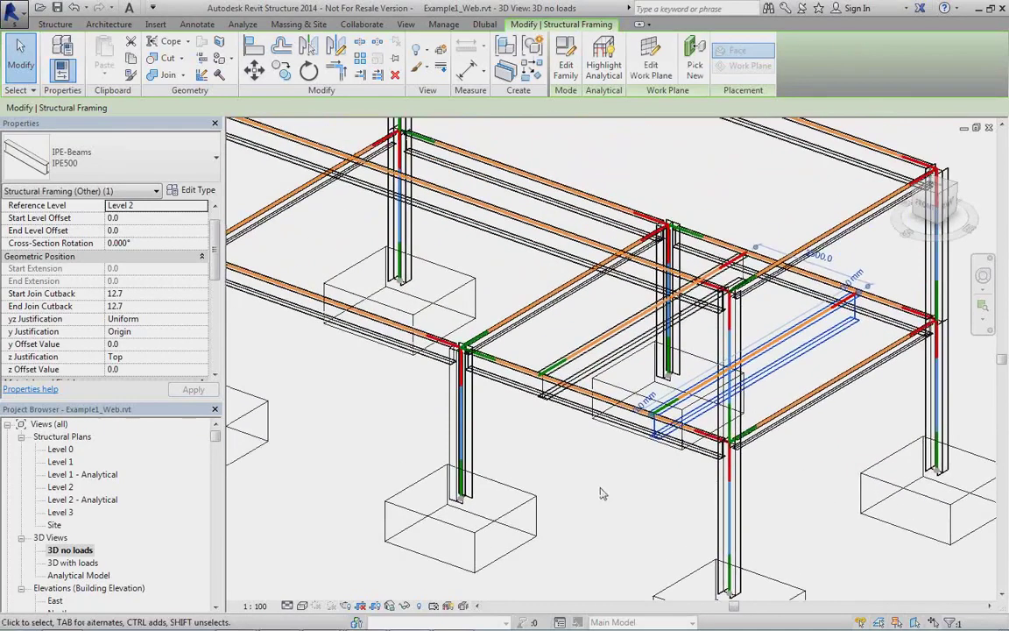
pyautogui.moveTo(523, 459); pyautogui.dragTo(613, 517, button='middle')
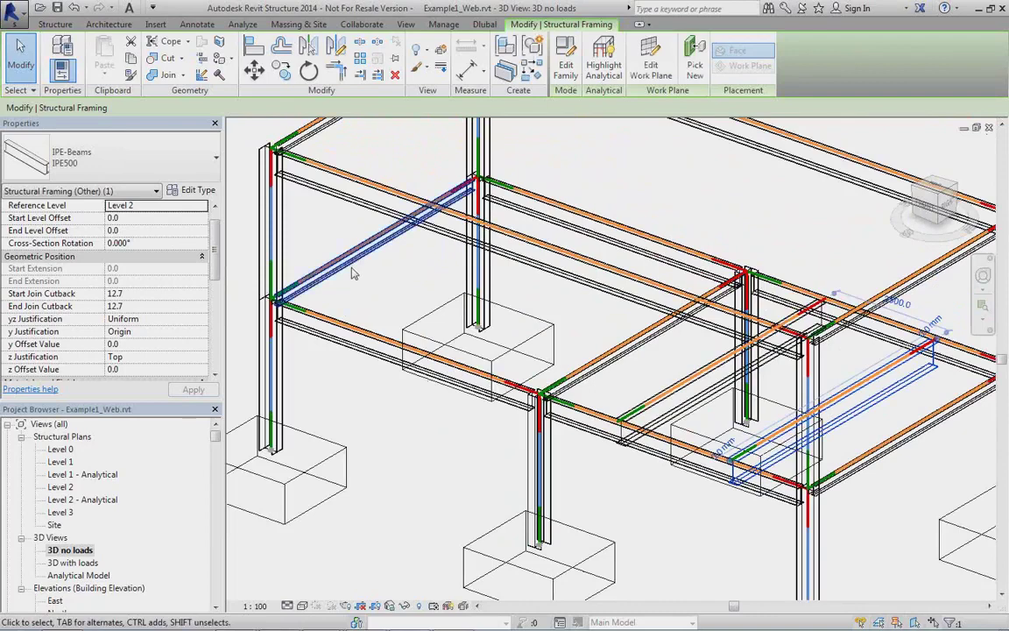
pyautogui.click(354, 272)
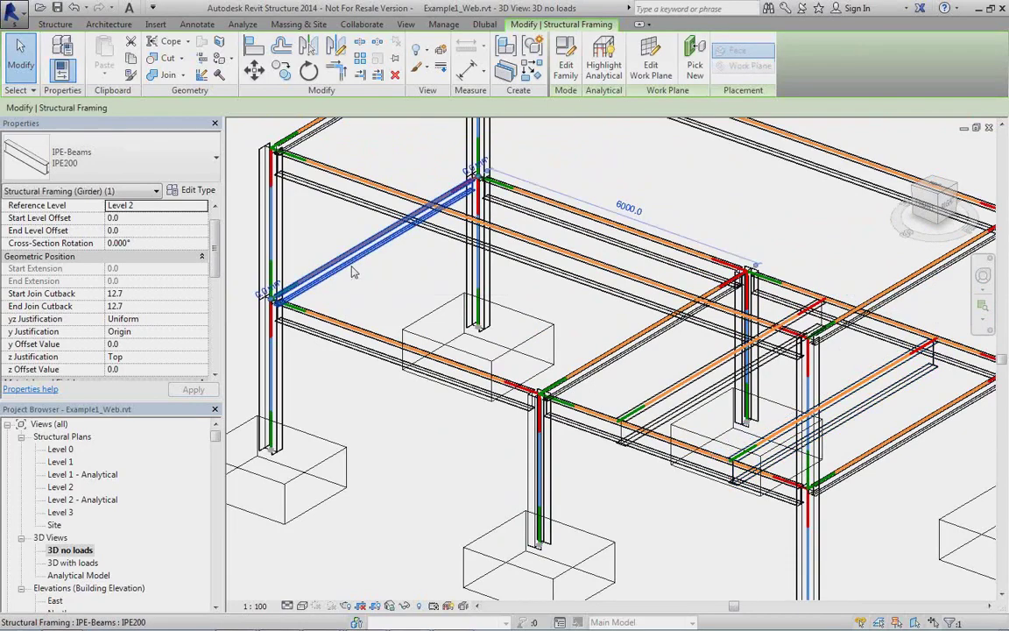
pyautogui.click(212, 178)
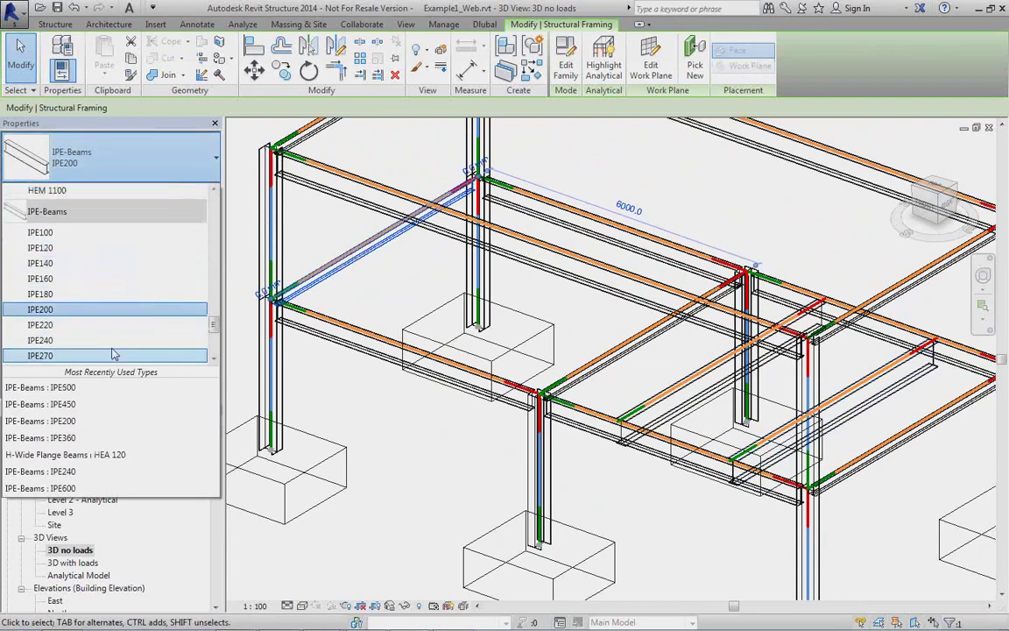
pyautogui.click(112, 355)
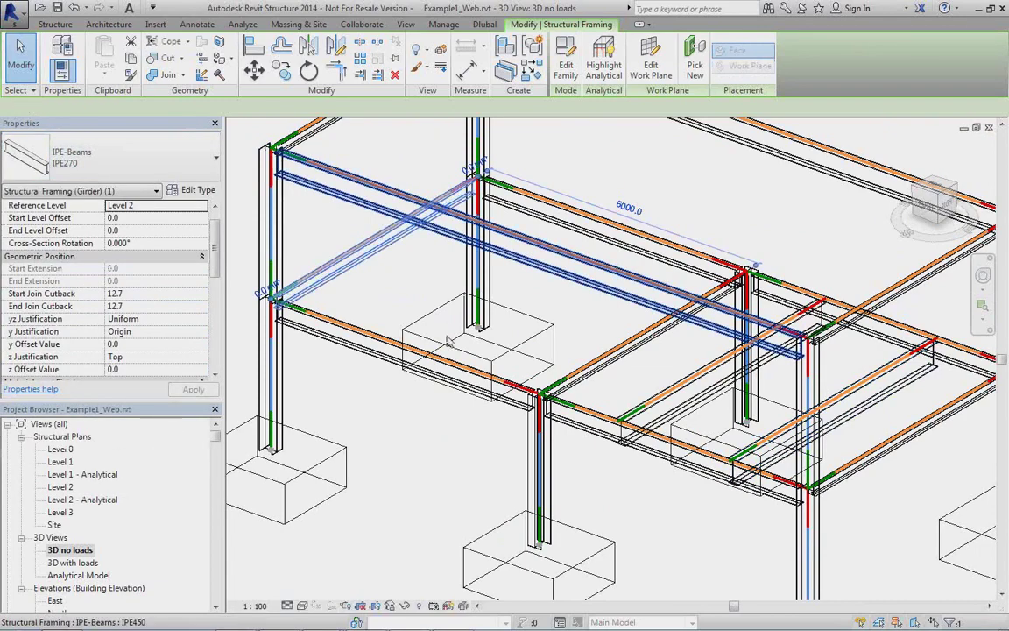
pyautogui.scroll(-2, 462, 375)
pyautogui.scroll(-2, 473, 377)
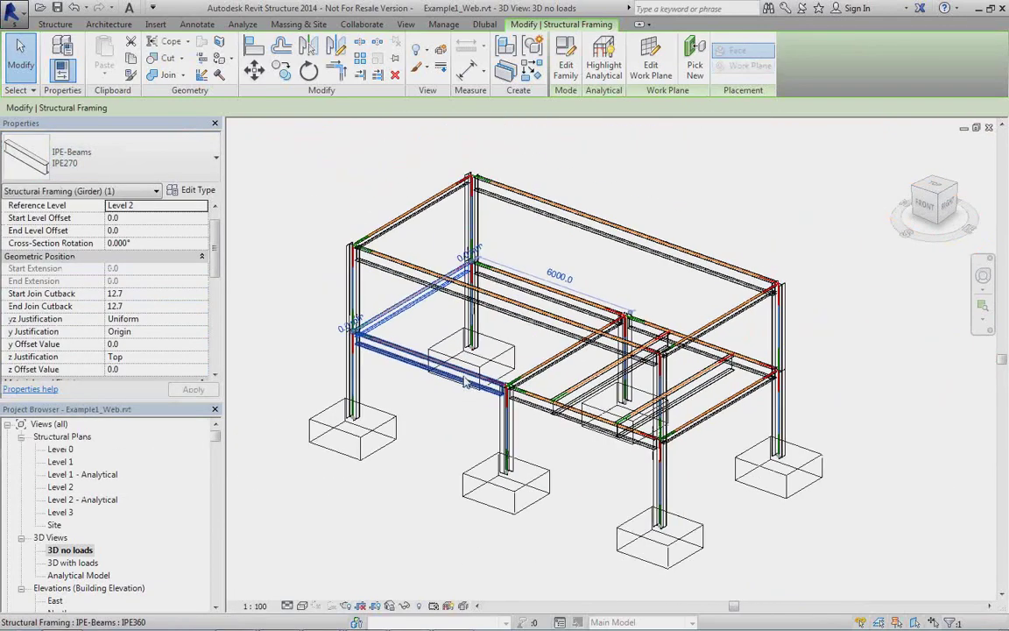
pyautogui.keyDown('shift'); pyautogui.moveTo(508, 408); pyautogui.dragTo(508, 359, button='middle'); pyautogui.keyUp('shift')
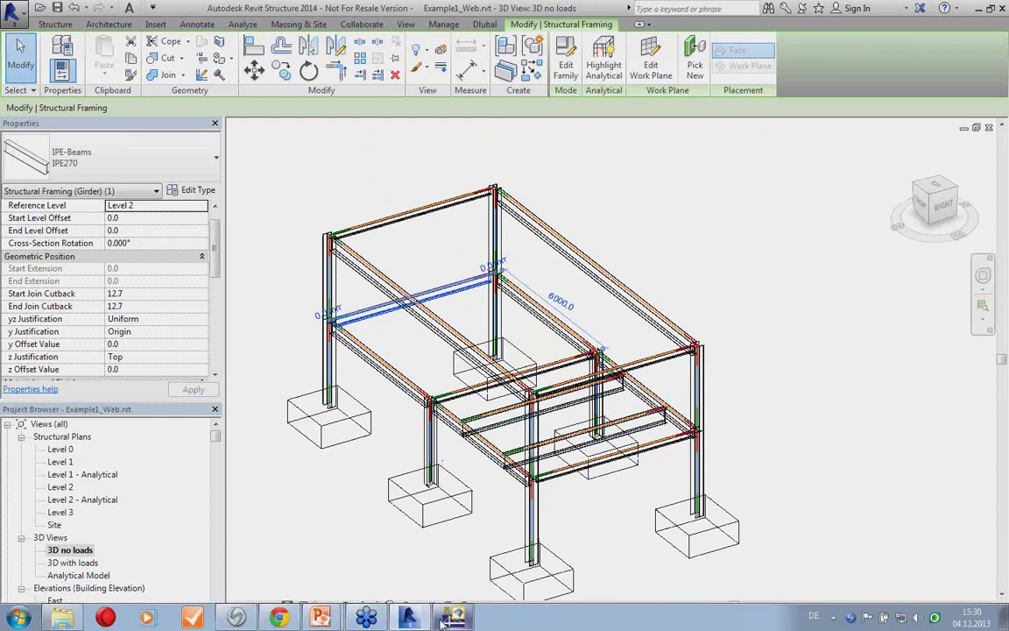
# Step: Export the whole model to RFEM through the Dlubal link, updating the existing structure and removing absent objects
pyautogui.click(294, 234)
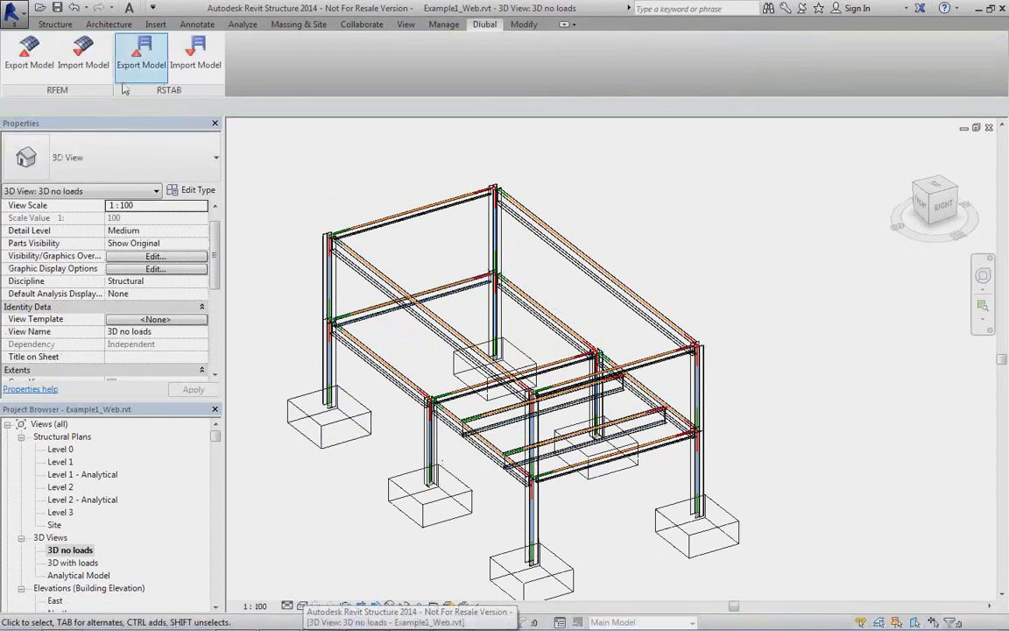
pyautogui.click(29, 54)
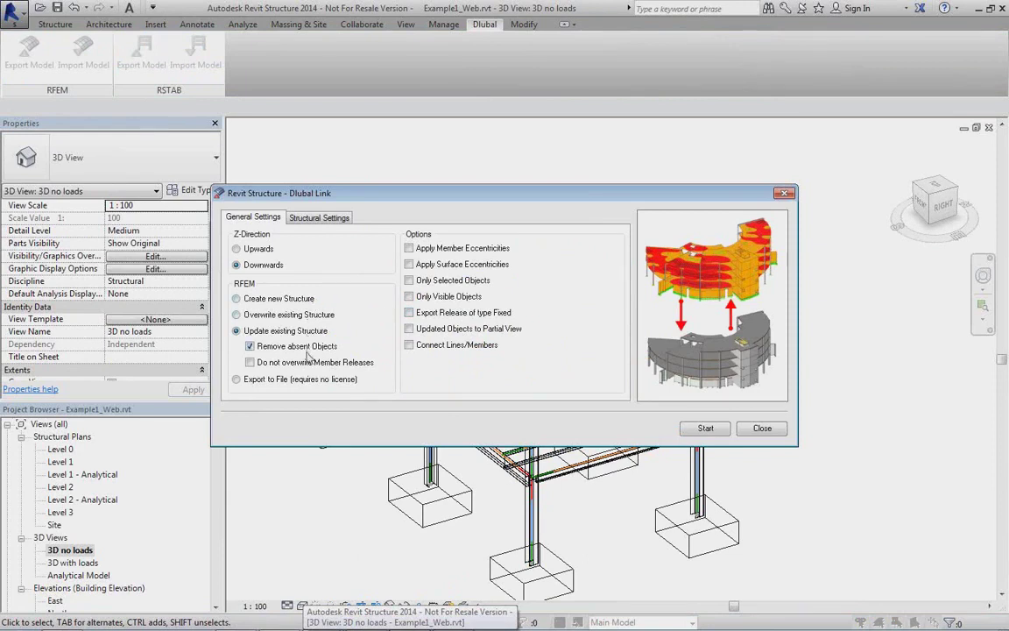
pyautogui.click(314, 220)
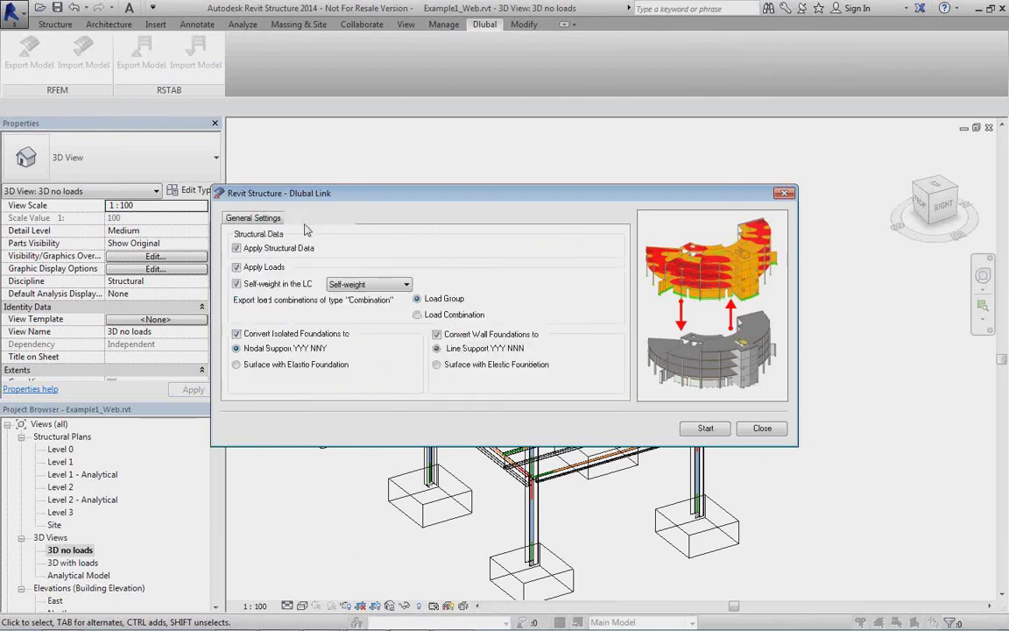
pyautogui.click(256, 219)
pyautogui.click(712, 433)
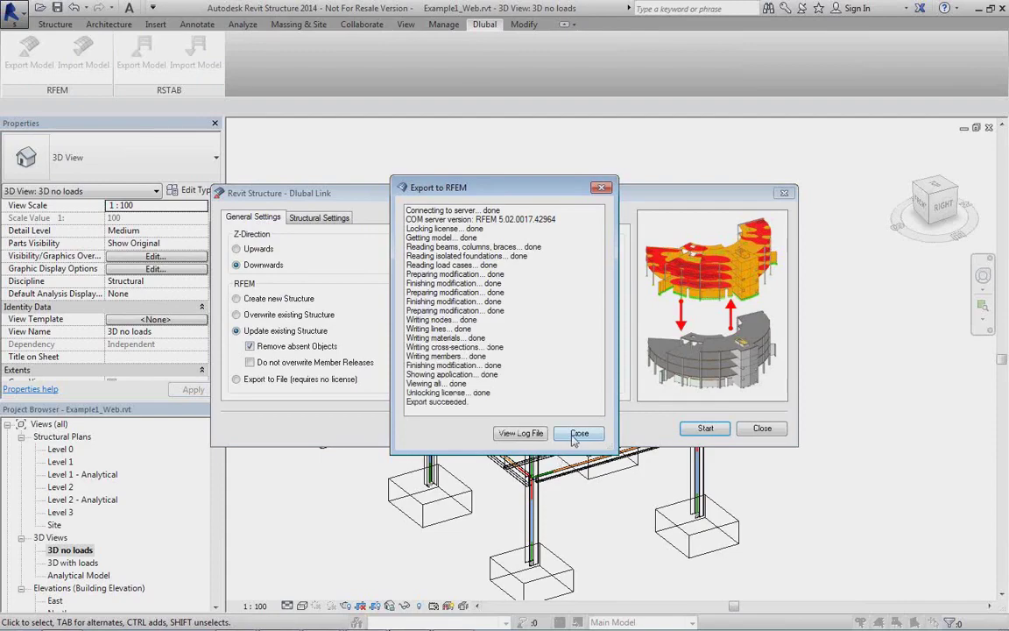
pyautogui.click(580, 433)
# Step: Switch to RFEM and check the cross-sections of the floor-level end beam and the cross beam between the intermediate columns
pyautogui.click(453, 618)
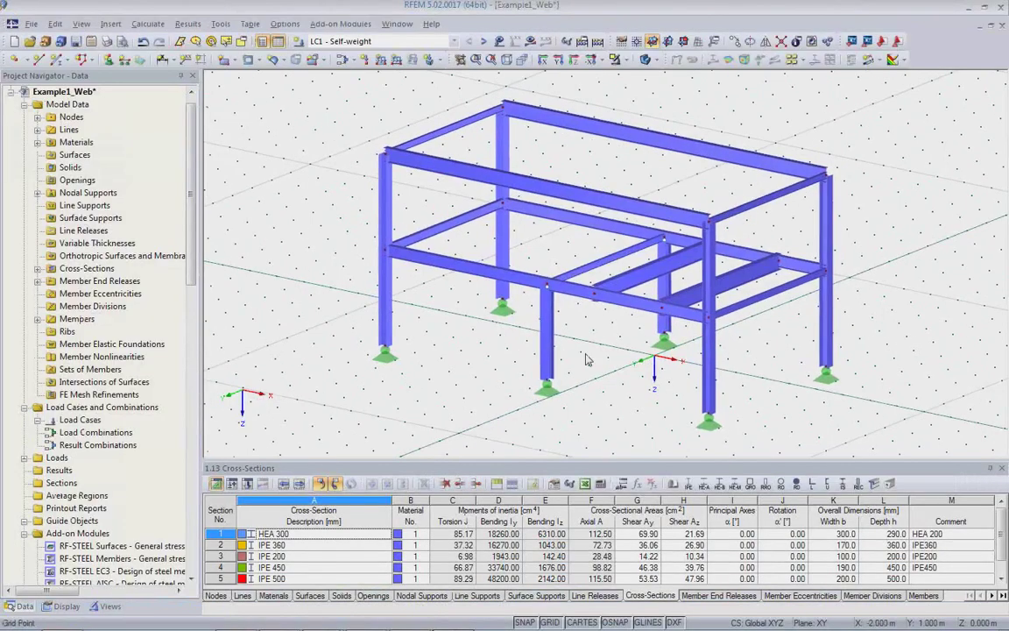
pyautogui.keyDown('ctrl'); pyautogui.moveTo(619, 372); pyautogui.dragTo(473, 223, button='middle'); pyautogui.keyUp('ctrl')
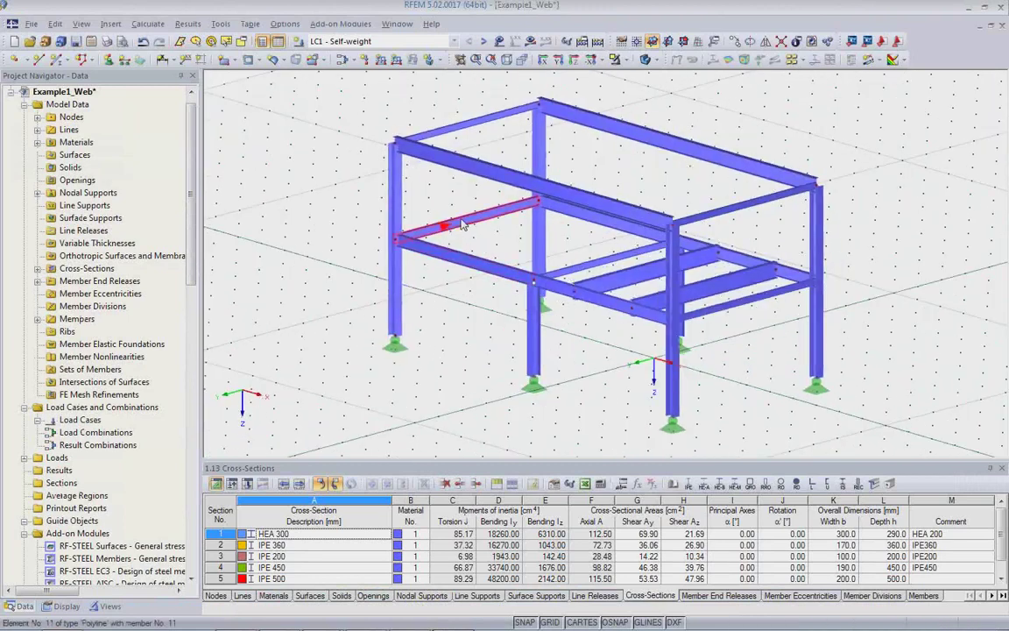
pyautogui.click(461, 225)
pyautogui.doubleClick(461, 224)
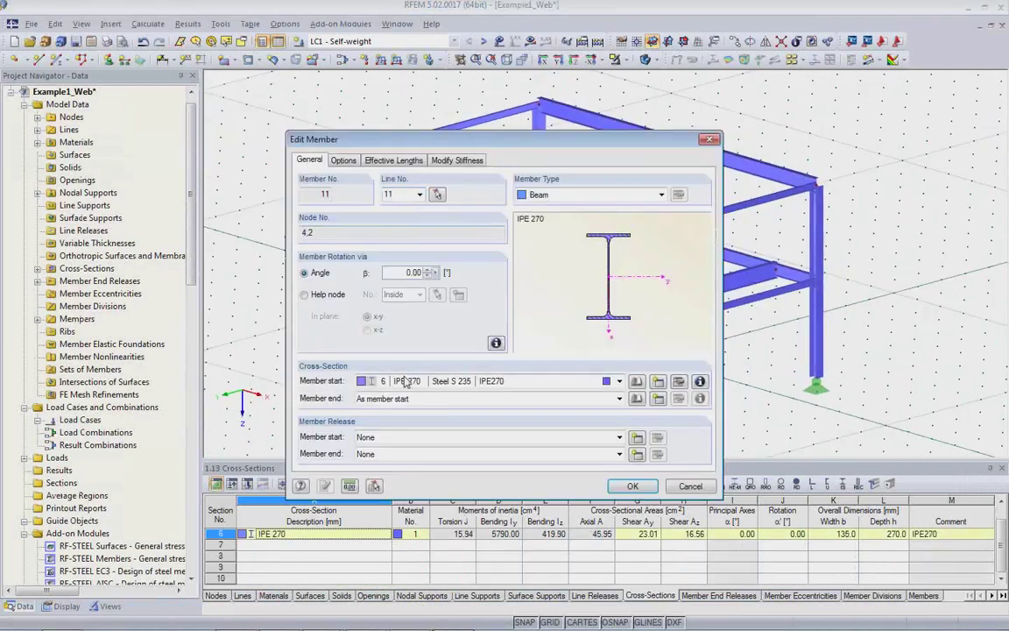
pyautogui.click(691, 487)
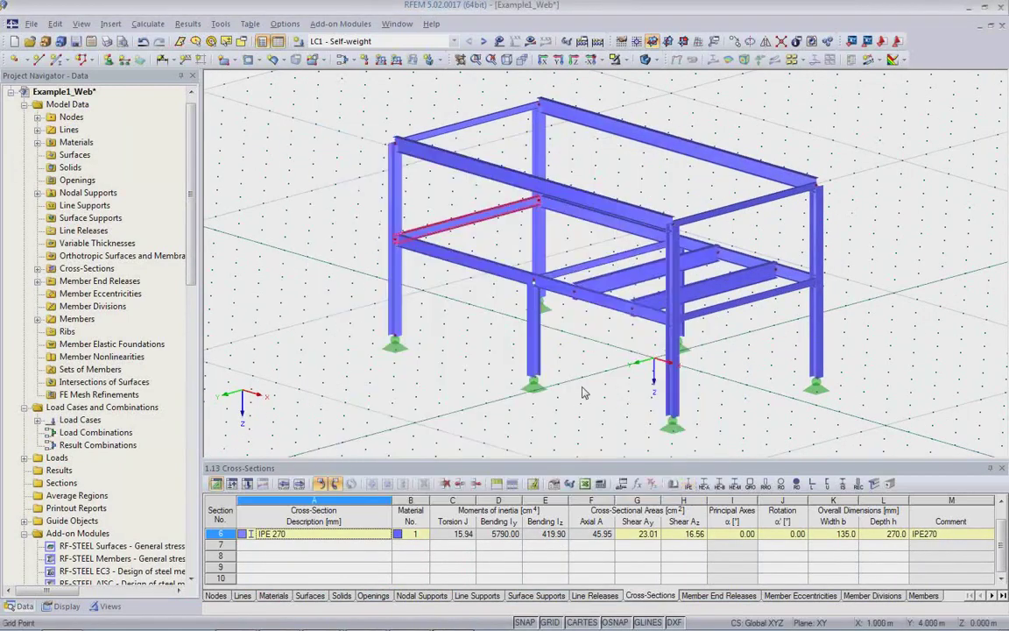
pyautogui.click(586, 270)
pyautogui.doubleClick(585, 270)
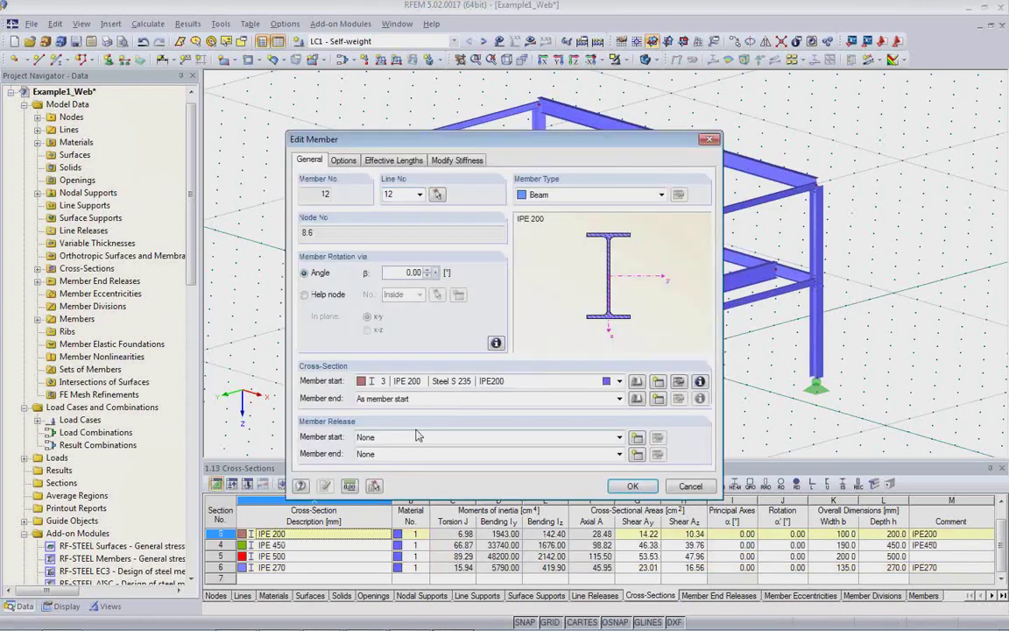
pyautogui.click(690, 487)
# Step: Add linear dimensions in X from the front intermediate column to the corner column and to the nearest IPE 500 beam
pyautogui.moveTo(592, 367); pyautogui.dragTo(726, 360, button='middle')
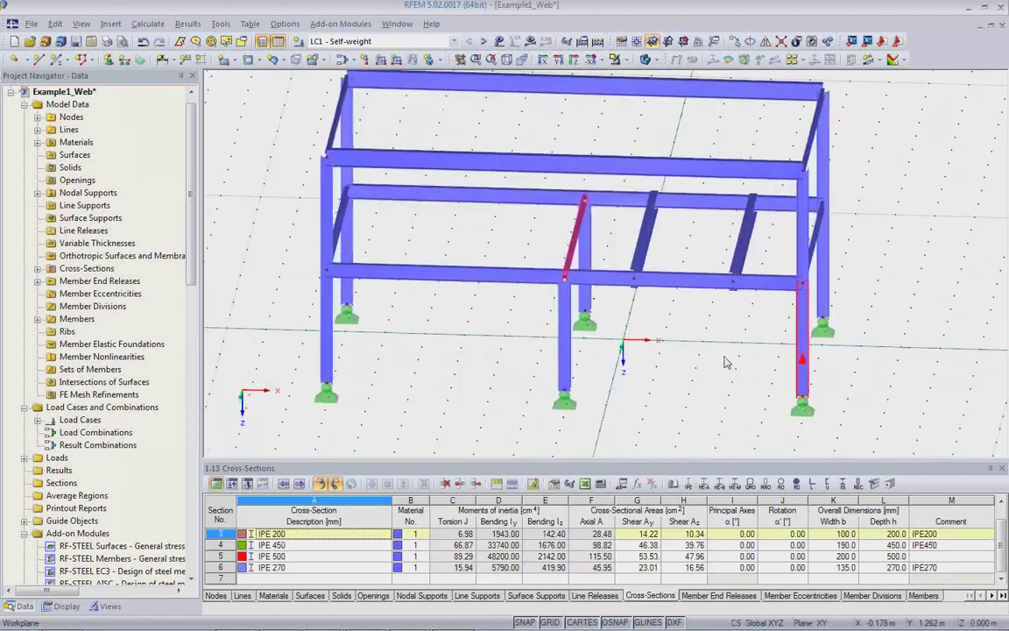
pyautogui.click(147, 59)
pyautogui.click(603, 281)
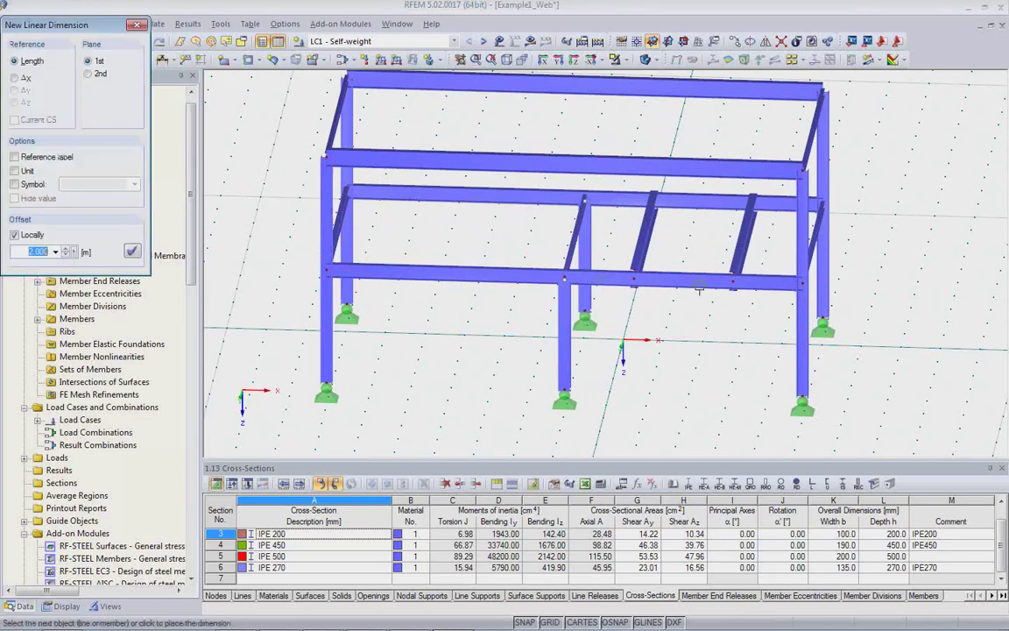
pyautogui.click(755, 317)
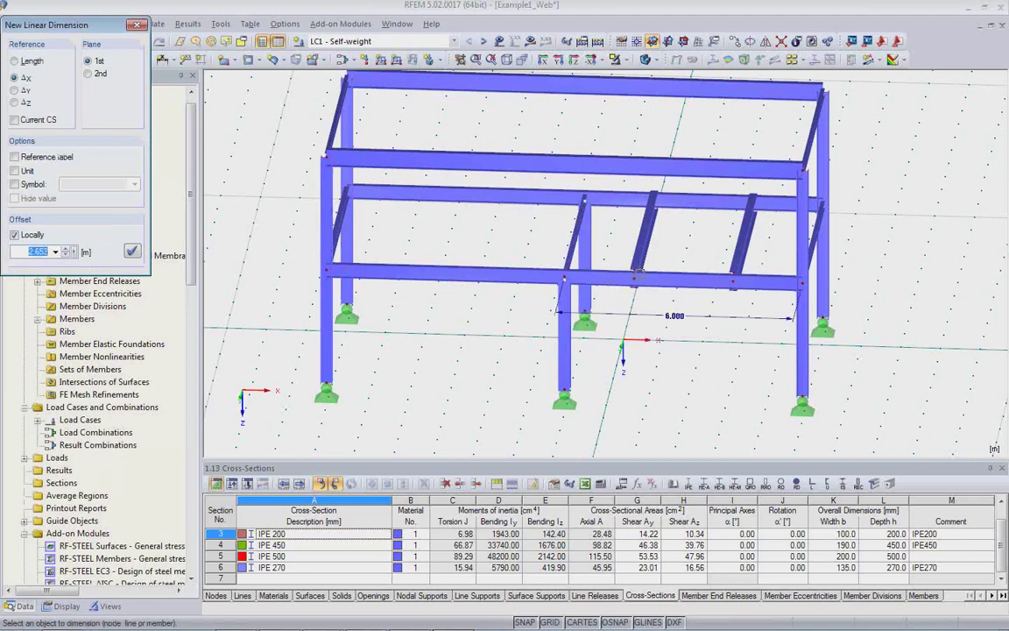
pyautogui.click(565, 279)
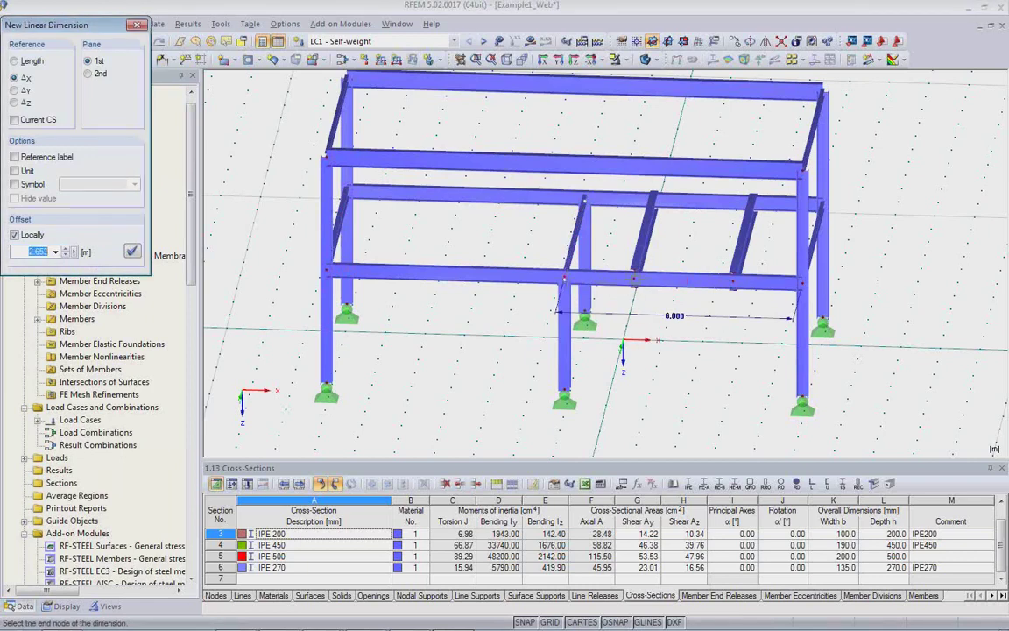
pyautogui.click(633, 279)
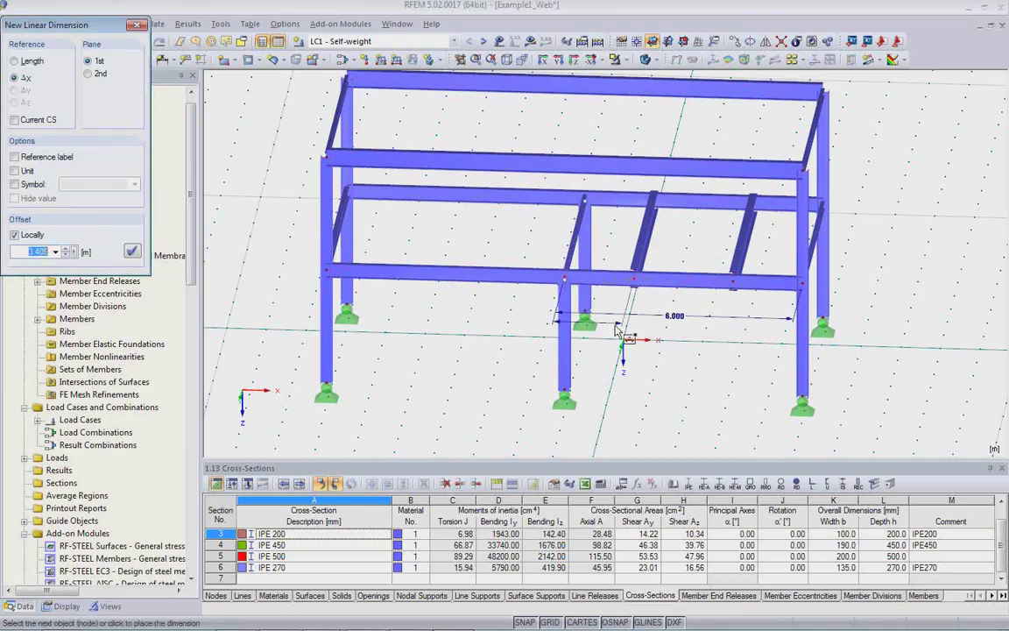
pyautogui.click(630, 375)
pyautogui.click(683, 280)
pyautogui.click(736, 280)
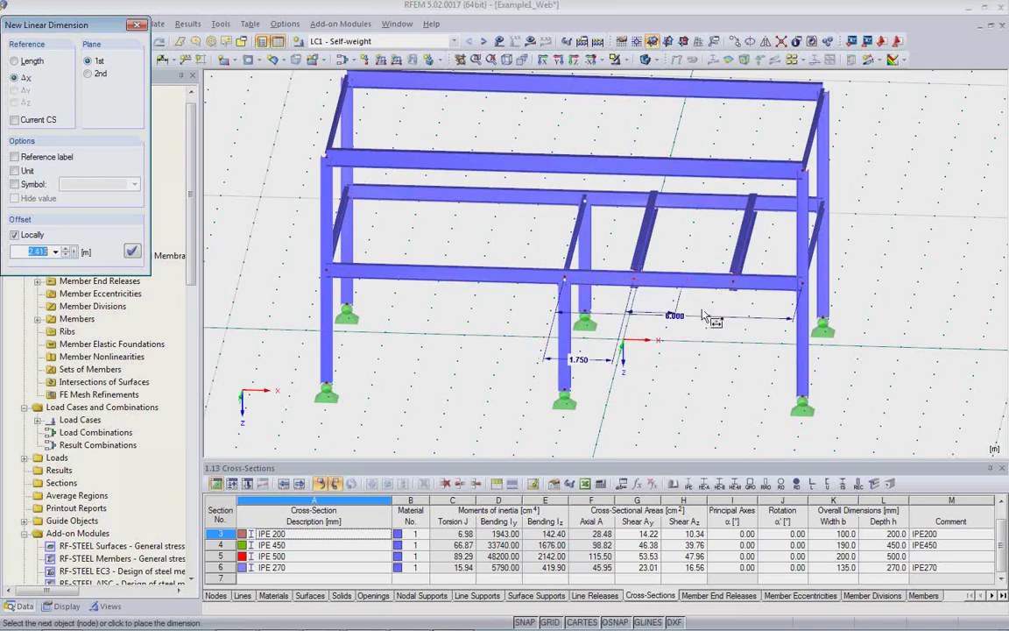
pyautogui.click(655, 300)
# Step: Display the model as wireframe and dimension the X spacing between the two IPE 500 floor beams
pyautogui.scroll(2, 688, 302)
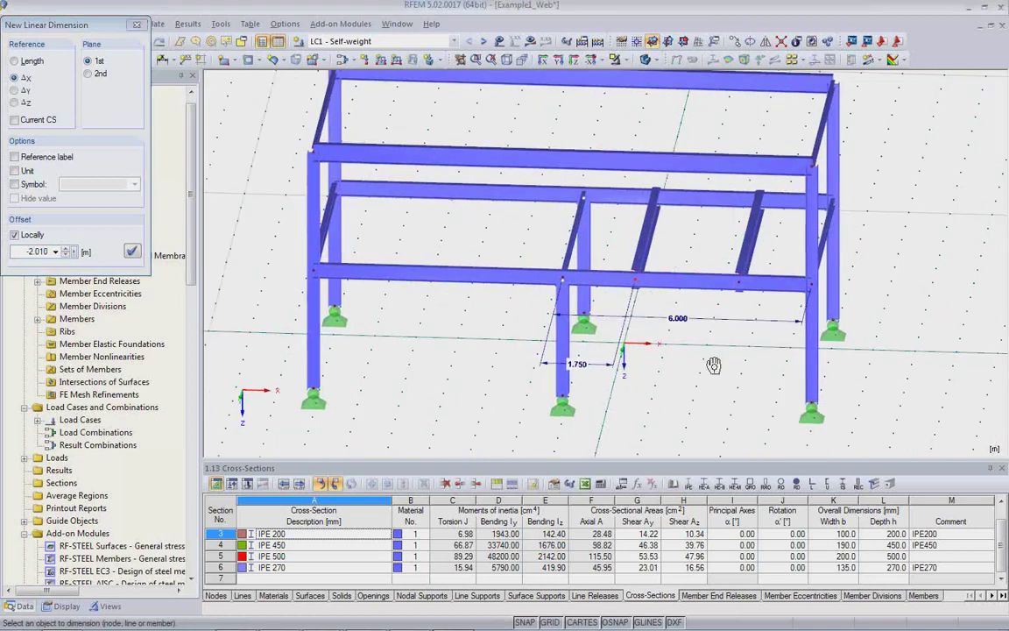
pyautogui.click(647, 63)
pyautogui.click(648, 64)
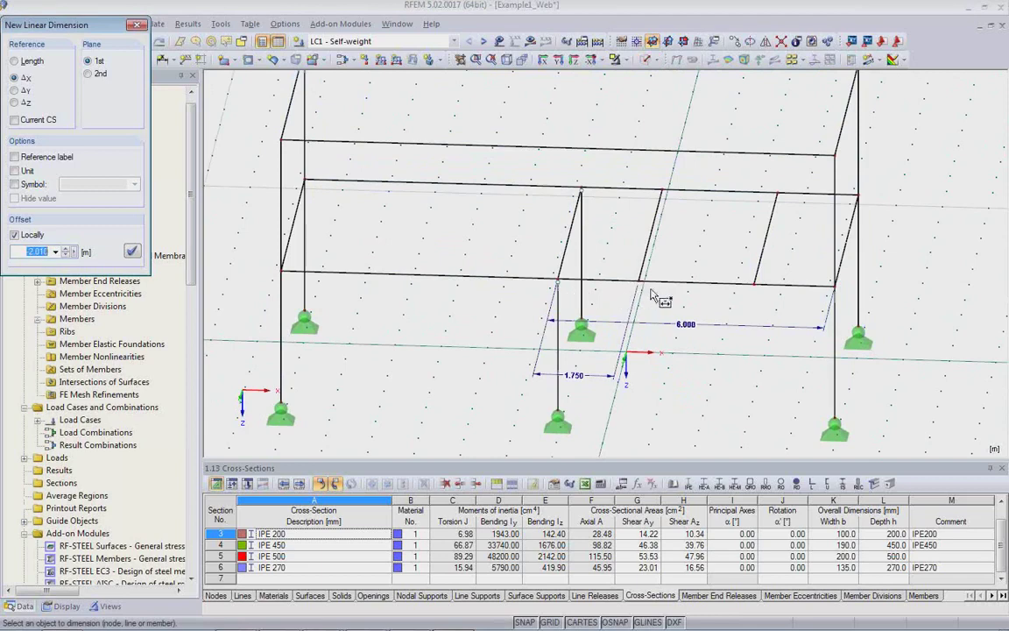
pyautogui.click(754, 284)
pyautogui.click(743, 348)
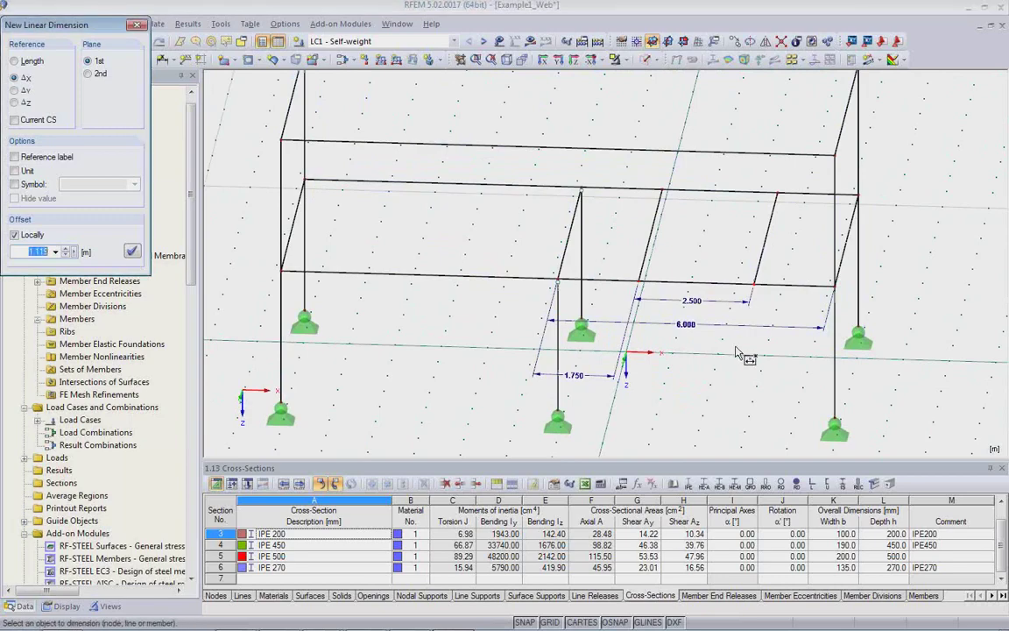
pyautogui.press('Escape')
pyautogui.keyDown('shift'); pyautogui.moveTo(668, 330); pyautogui.dragTo(433, 361, button='middle'); pyautogui.keyUp('shift')
pyautogui.scroll(-4, 433, 361)
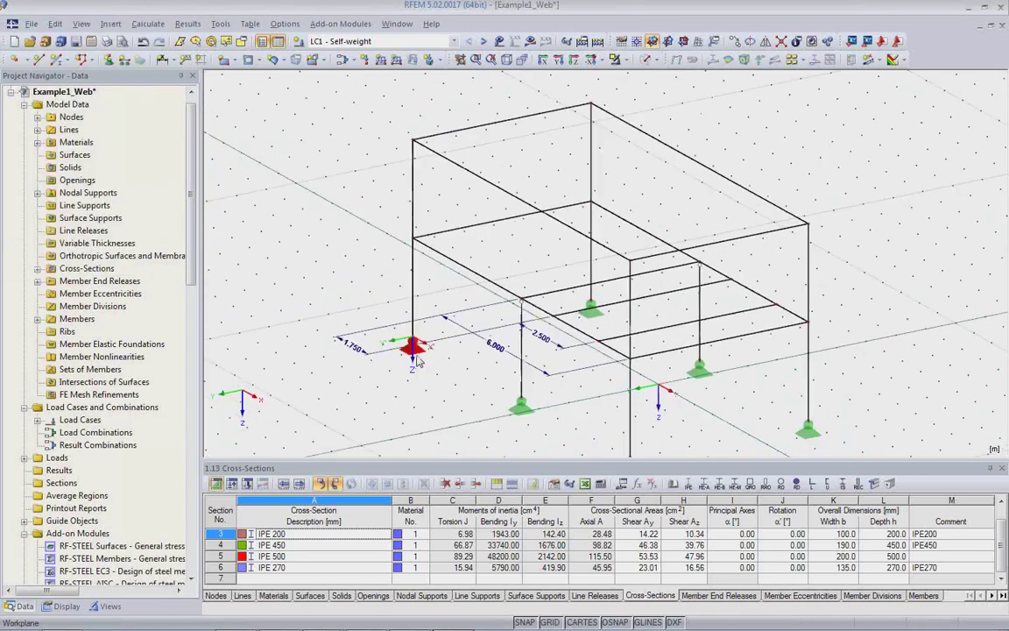
pyautogui.moveTo(479, 324); pyautogui.dragTo(484, 328, button='middle')
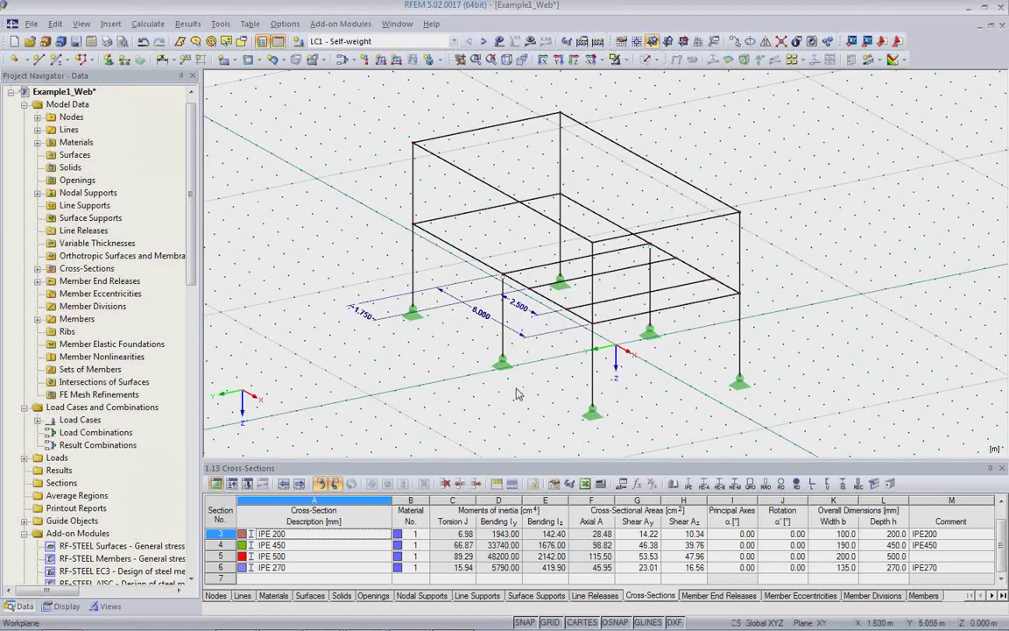
# Step: Switch to Revit and select the Level 2 floor framing together in the 3D no loads view
pyautogui.moveTo(508, 625)
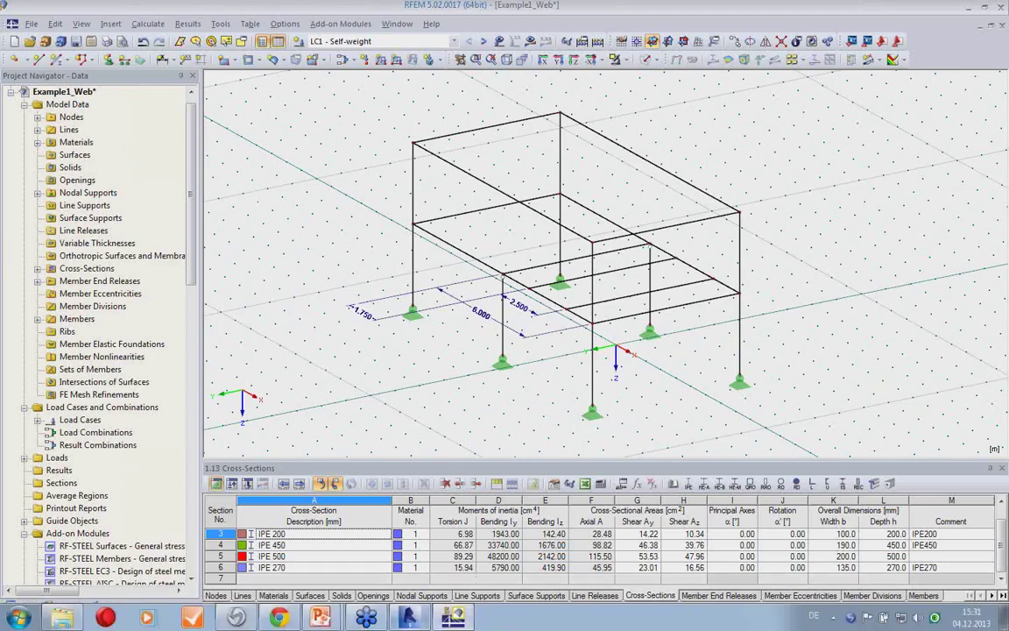
pyautogui.click(410, 618)
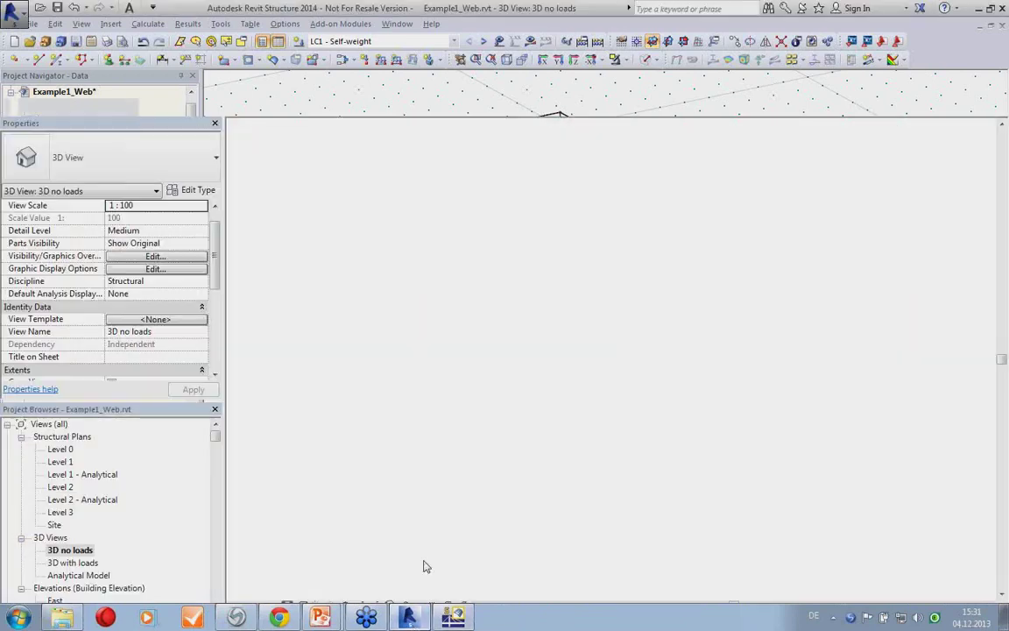
pyautogui.keyDown('shift'); pyautogui.moveTo(519, 457); pyautogui.dragTo(474, 355, button='middle'); pyautogui.keyUp('shift')
pyautogui.moveTo(344, 248); pyautogui.dragTo(705, 354)
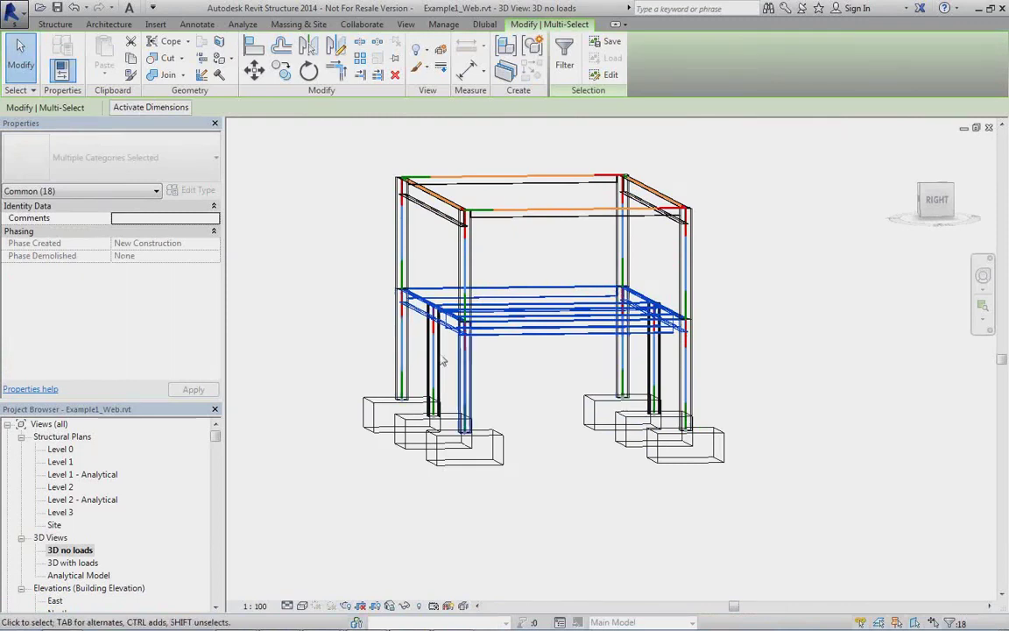
# Step: Export the selected Level 2 framing to RFEM as a new structure, with Only Selected Objects enabled
pyautogui.click(485, 25)
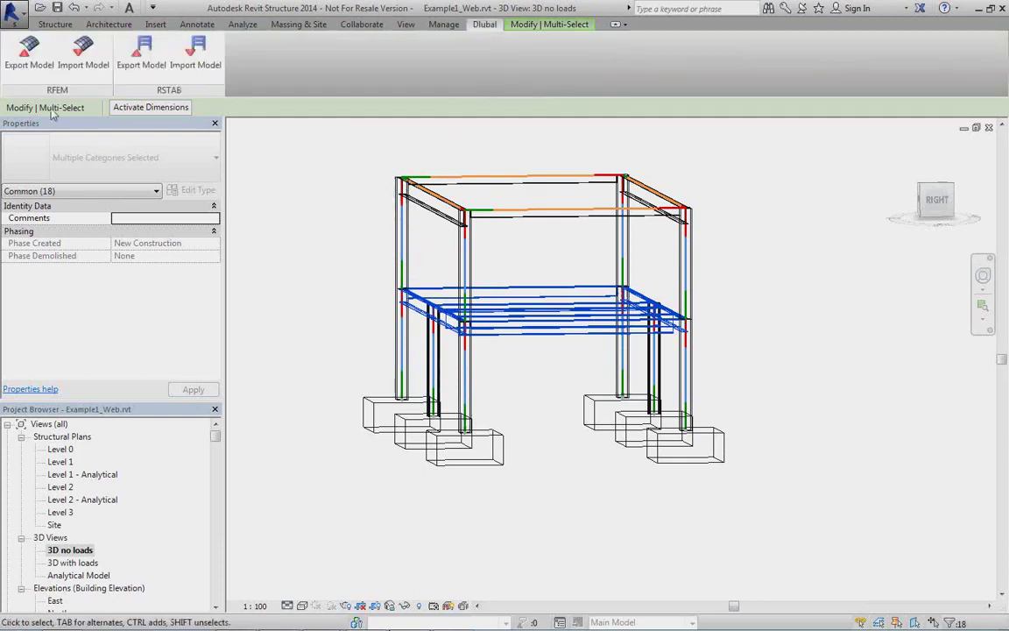
pyautogui.click(28, 52)
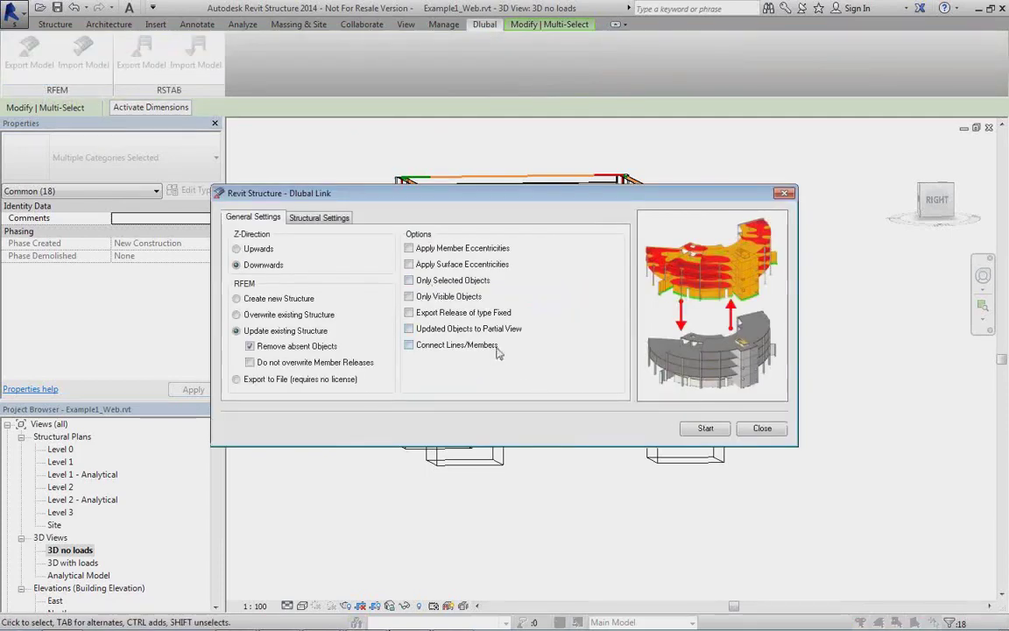
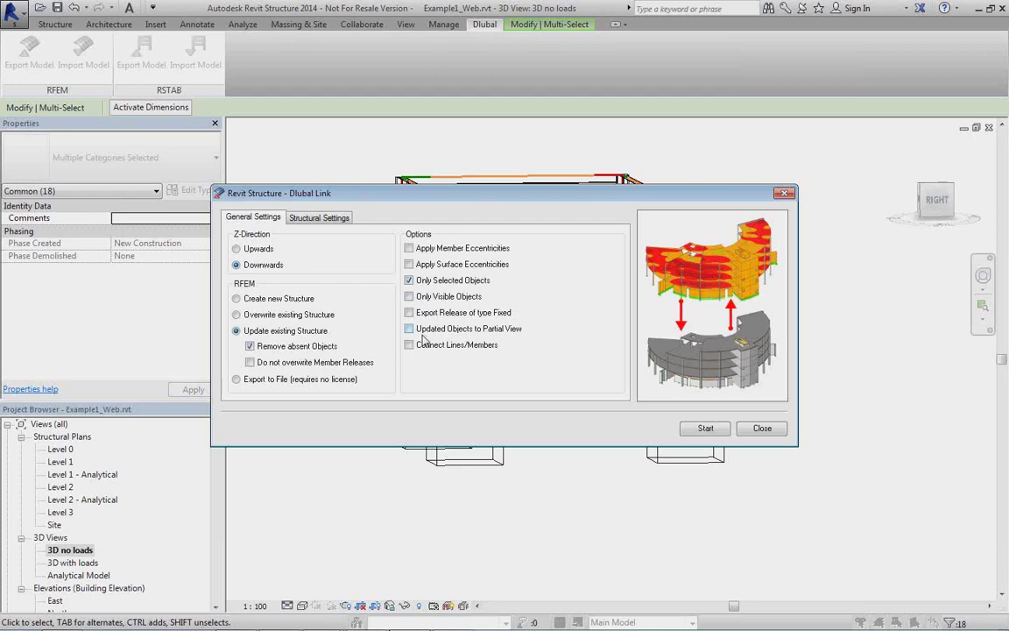
pyautogui.click(236, 299)
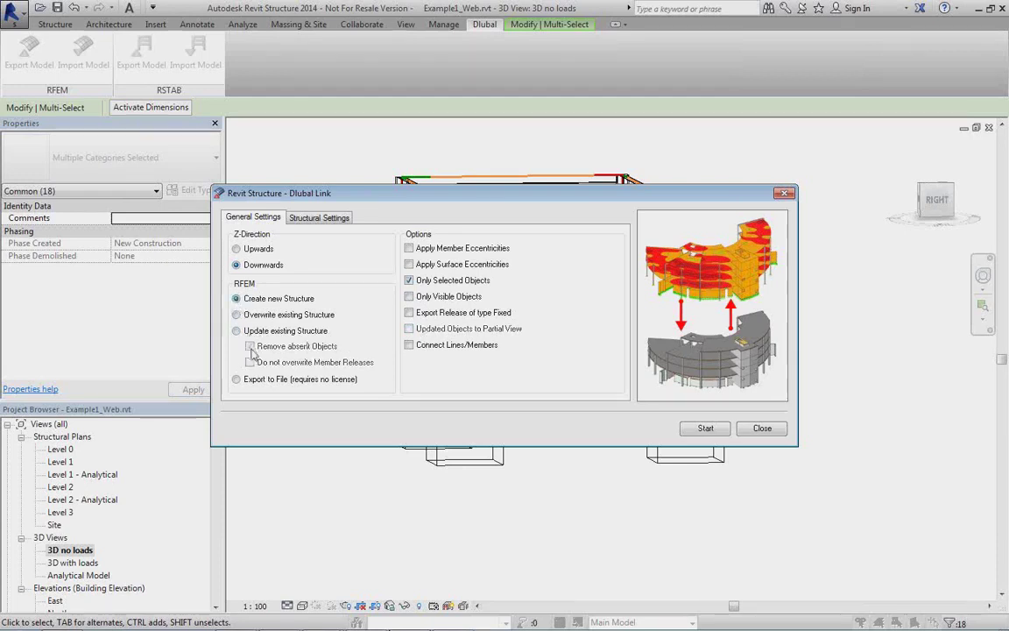
pyautogui.click(726, 431)
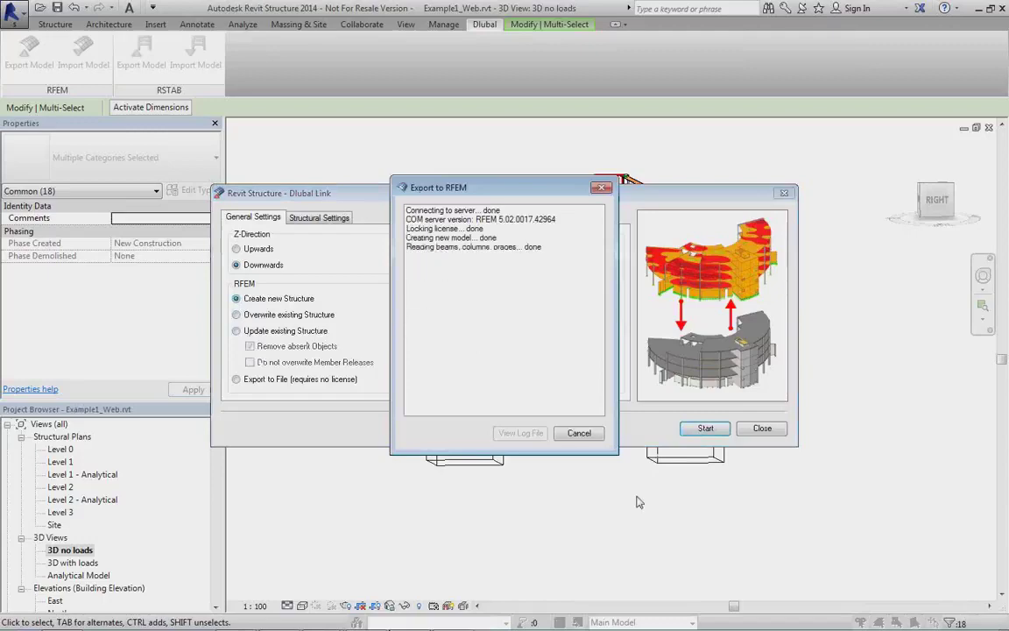
pyautogui.click(591, 442)
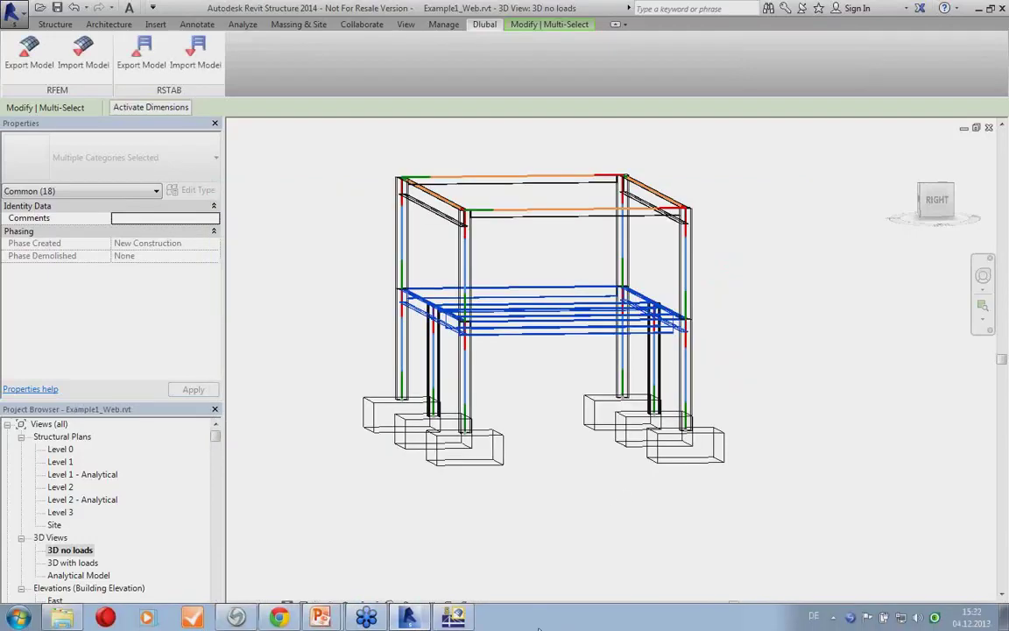
# Step: Switch to RFEM and inspect the exported floor framing in the 3D model
pyautogui.click(449, 619)
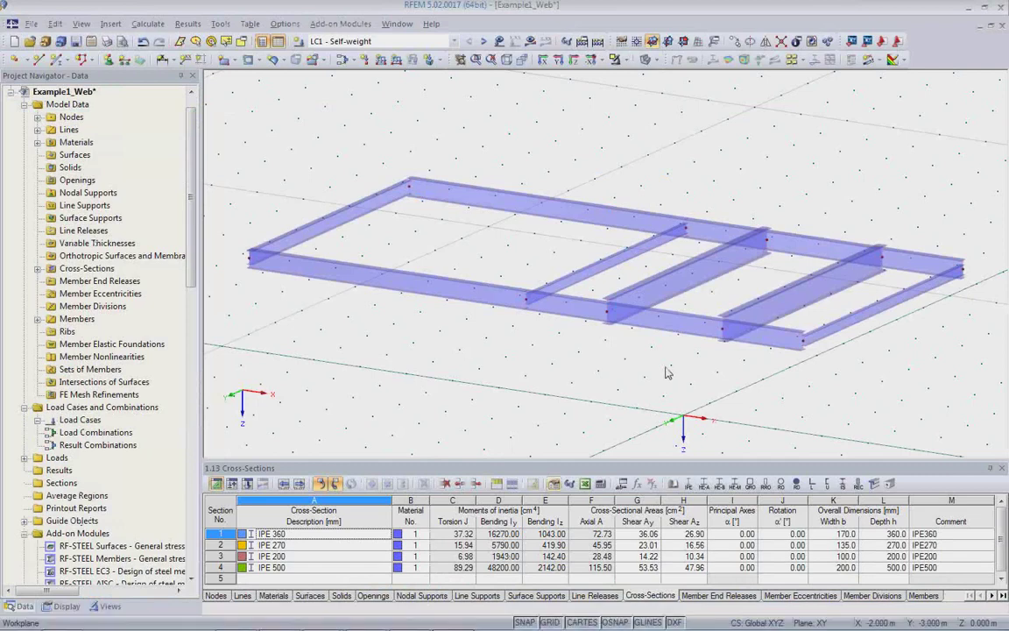
pyautogui.moveTo(616, 366); pyautogui.dragTo(604, 338, button='middle')
pyautogui.scroll(1, 606, 317)
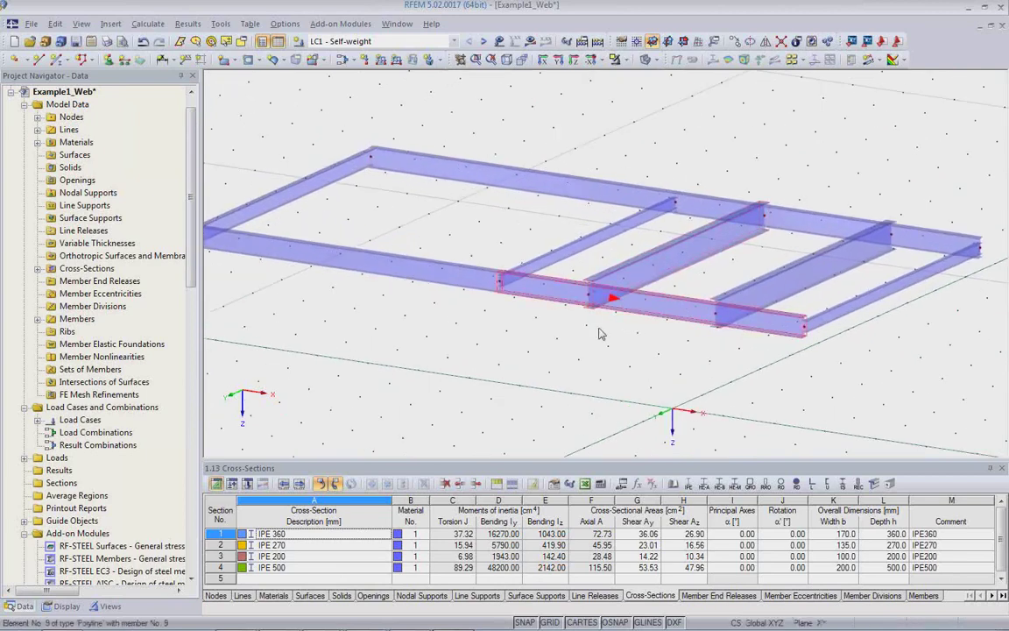
pyautogui.scroll(-2, 443, 326)
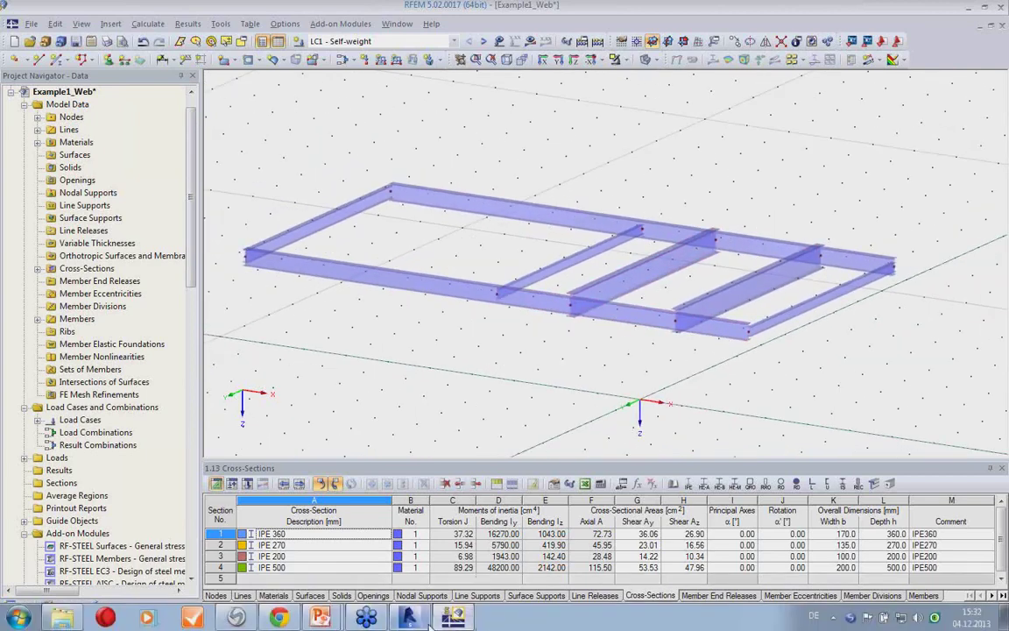
# Step: Switch to Revit and select one complete side frame, including its columns, cross beams and foundations, in the 3D no loads view
pyautogui.click(410, 618)
pyautogui.click(568, 462)
pyautogui.keyDown('shift'); pyautogui.moveTo(568, 401); pyautogui.dragTo(543, 455, button='middle'); pyautogui.keyUp('shift')
pyautogui.moveTo(311, 129); pyautogui.dragTo(439, 502)
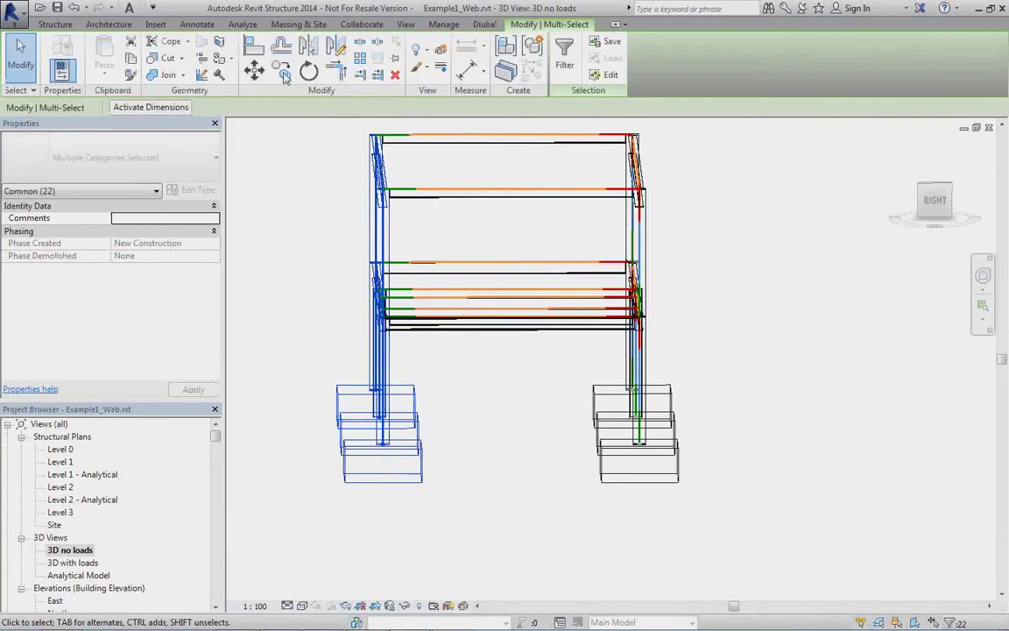
# Step: Open the Dlubal link's RFEM export settings for the selected side frame
pyautogui.click(485, 24)
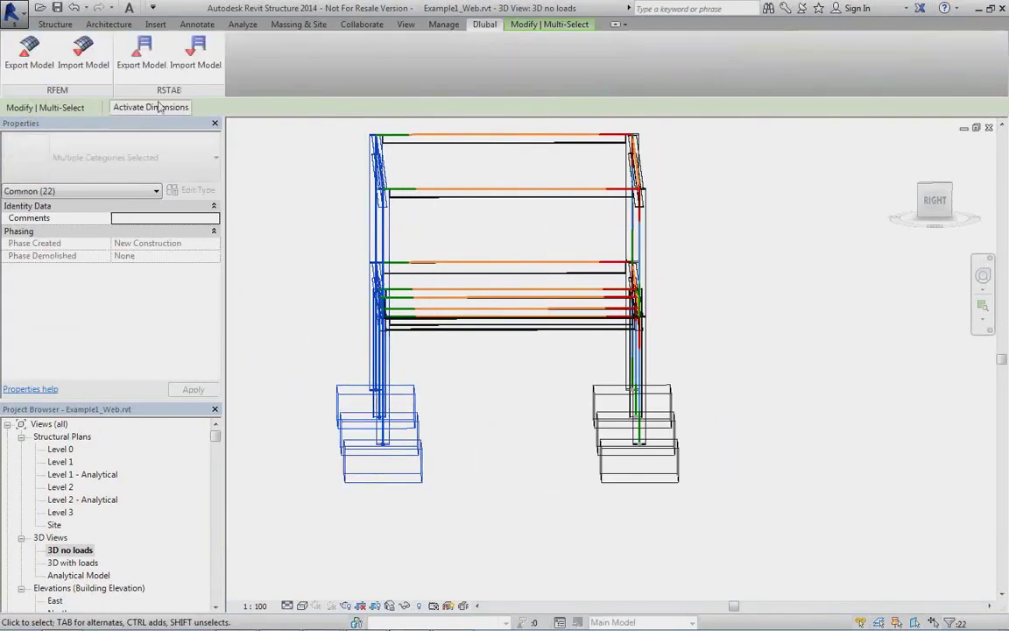
pyautogui.click(28, 57)
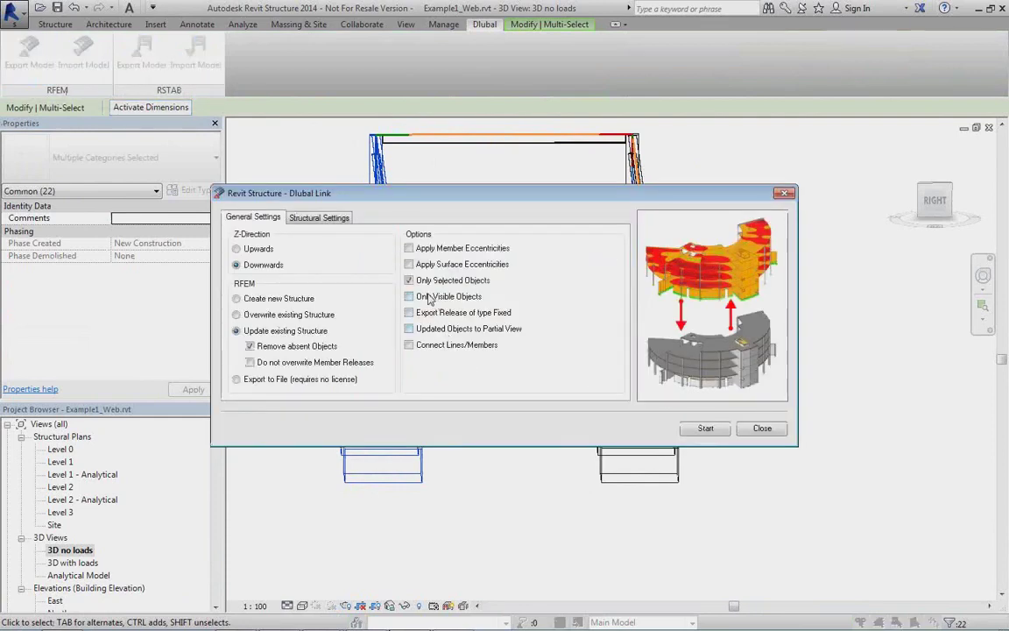
# Step: Export only the selected objects to RFEM using the Create new Structure option
pyautogui.click(236, 299)
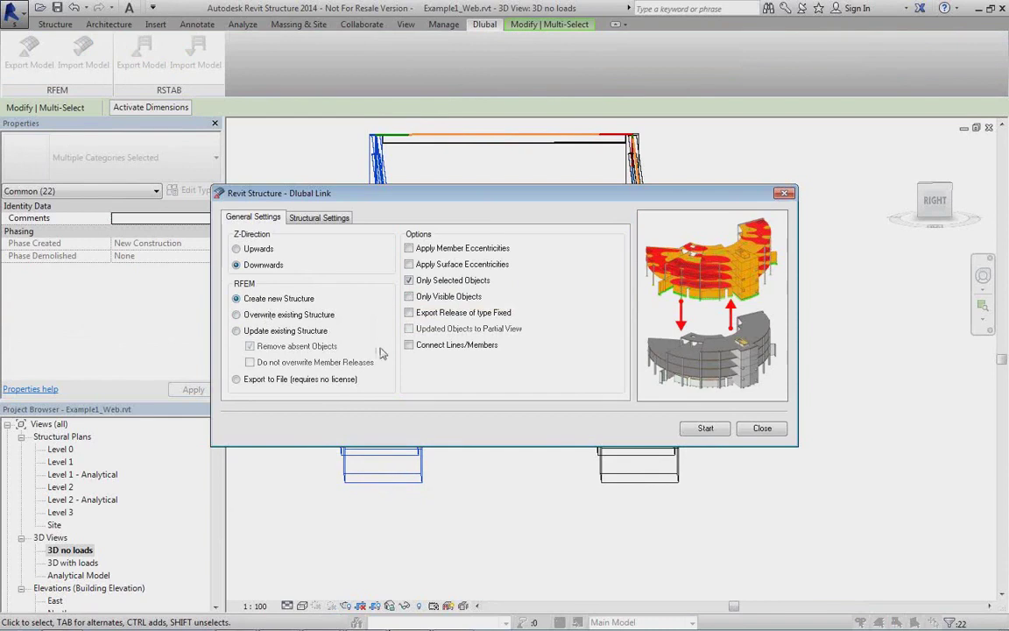
pyautogui.click(705, 429)
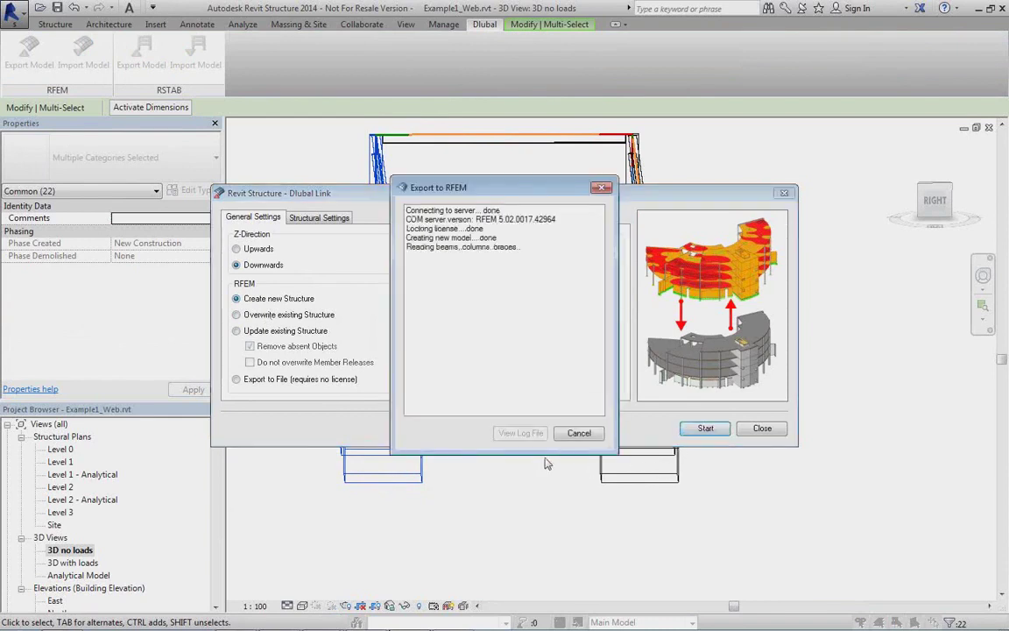
pyautogui.click(580, 434)
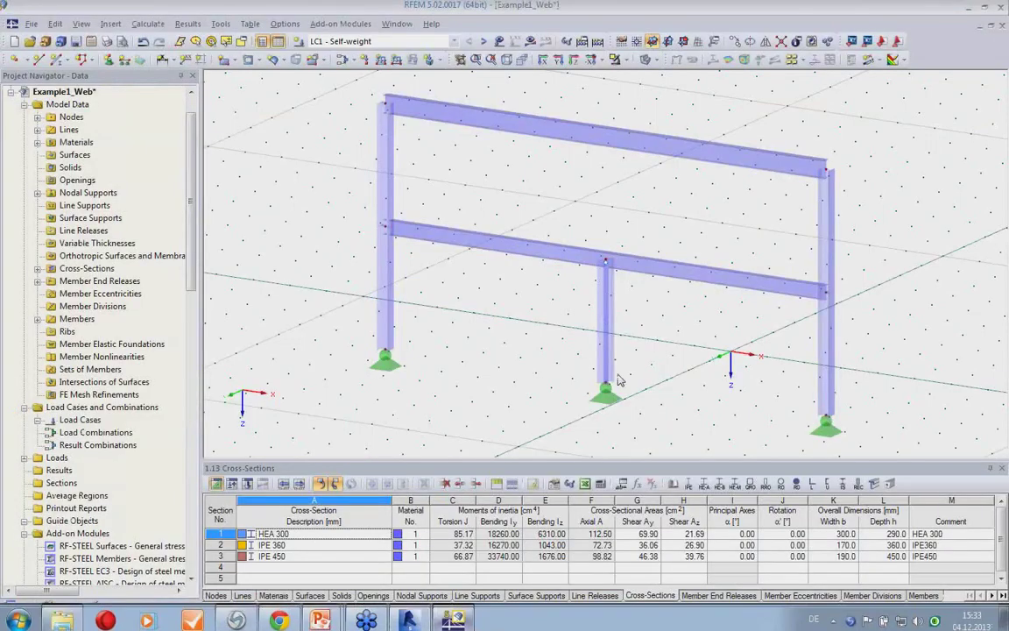
# Step: Close the vertical frame model exported to RFEM, leaving the horizontal beam model open
pyautogui.keyDown('ctrl'); pyautogui.moveTo(627, 350); pyautogui.dragTo(604, 374, button='middle'); pyautogui.keyUp('ctrl')
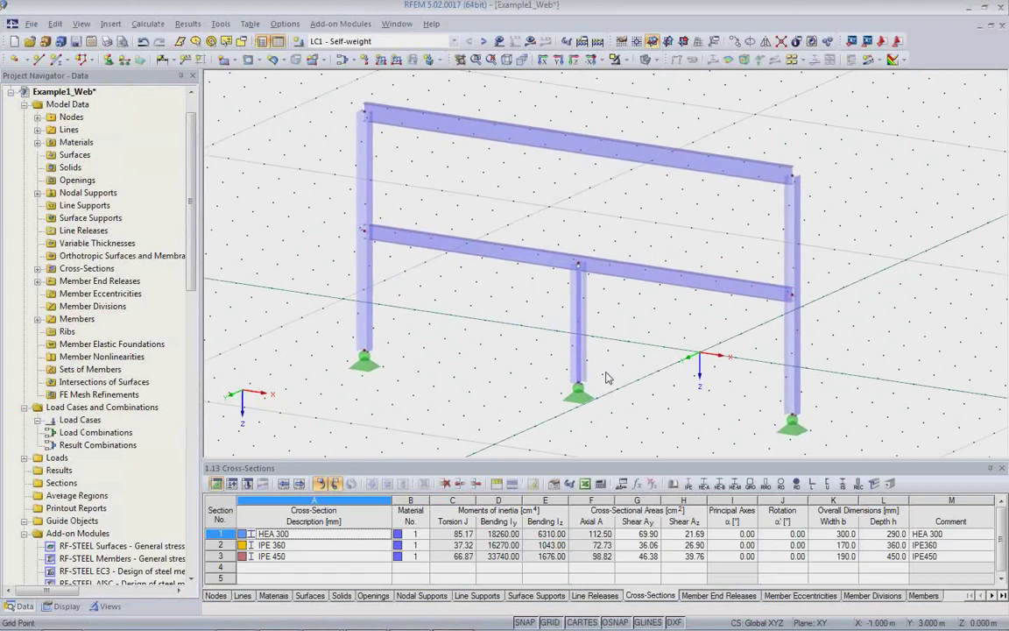
pyautogui.click(1003, 27)
pyautogui.click(513, 343)
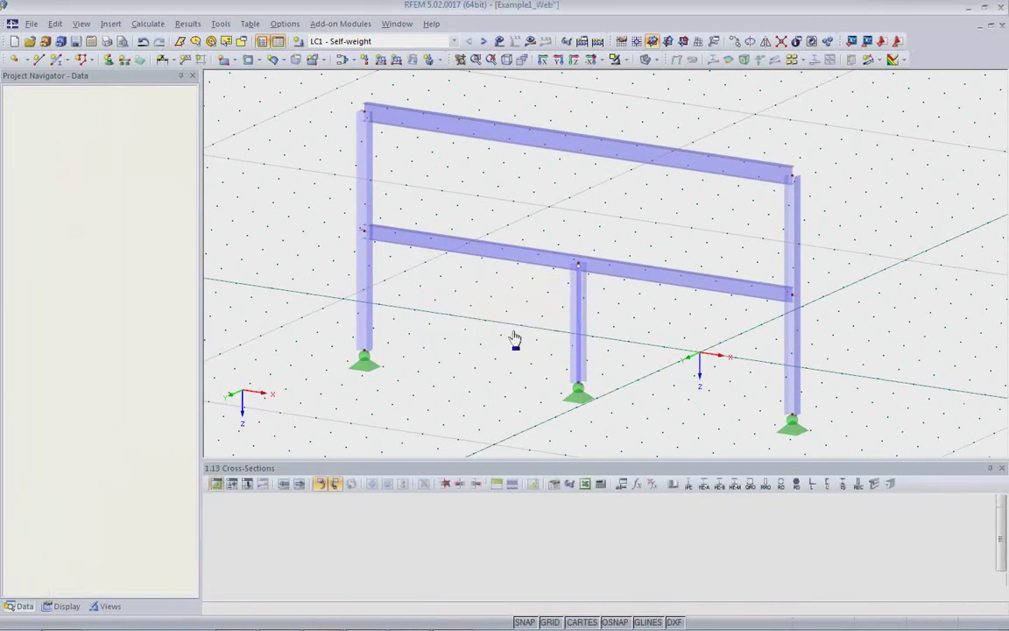
# Step: Change the cross-section of the IPE 500 inner cross beam to IPE 300 and apply the member edit
pyautogui.moveTo(531, 334); pyautogui.dragTo(466, 342, button='middle')
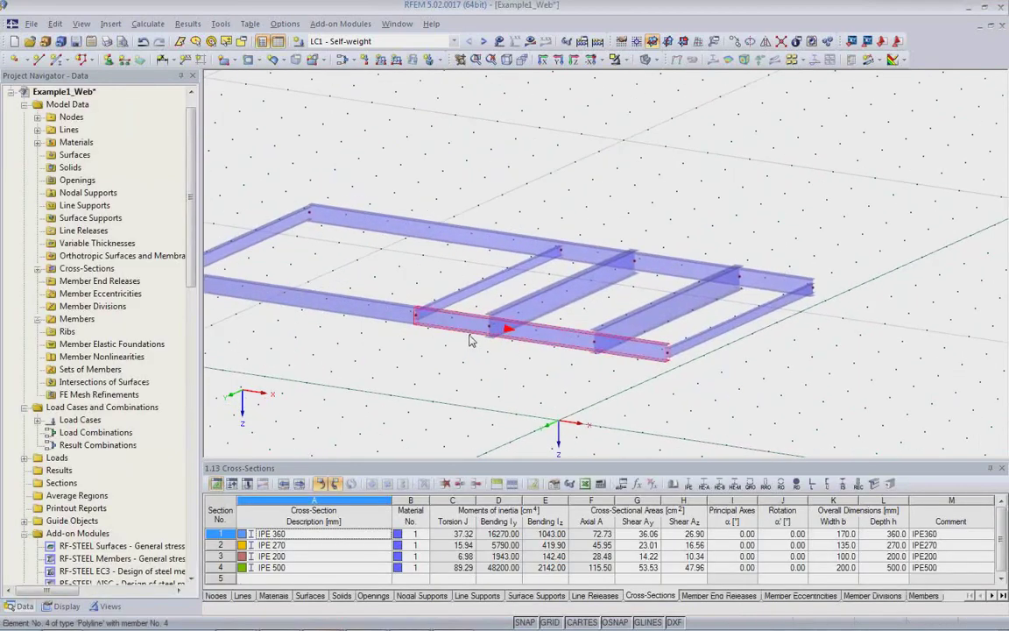
pyautogui.scroll(2, 561, 303)
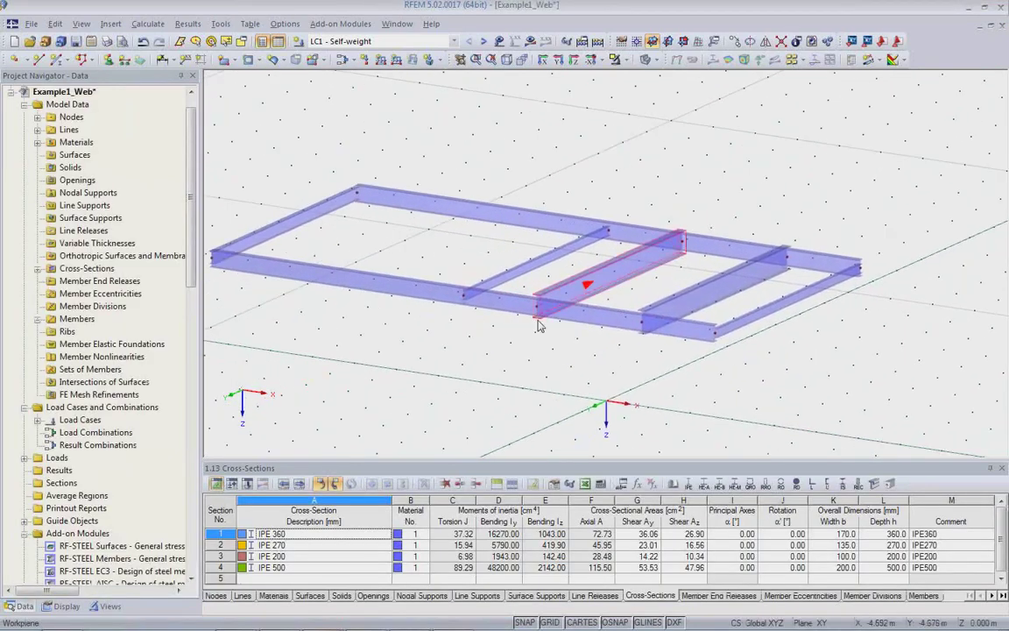
pyautogui.doubleClick(601, 285)
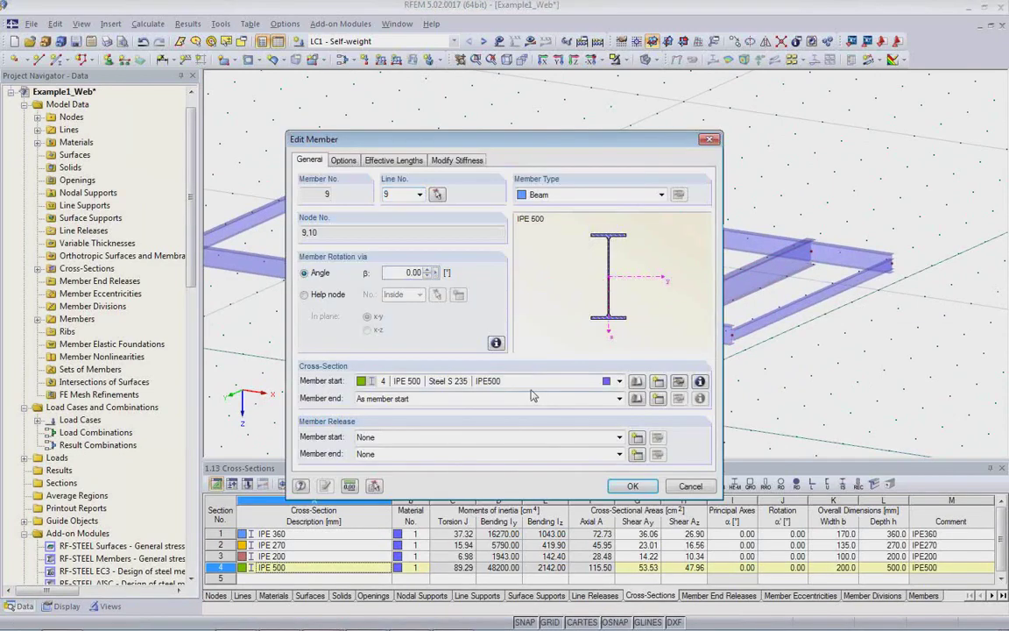
pyautogui.click(636, 384)
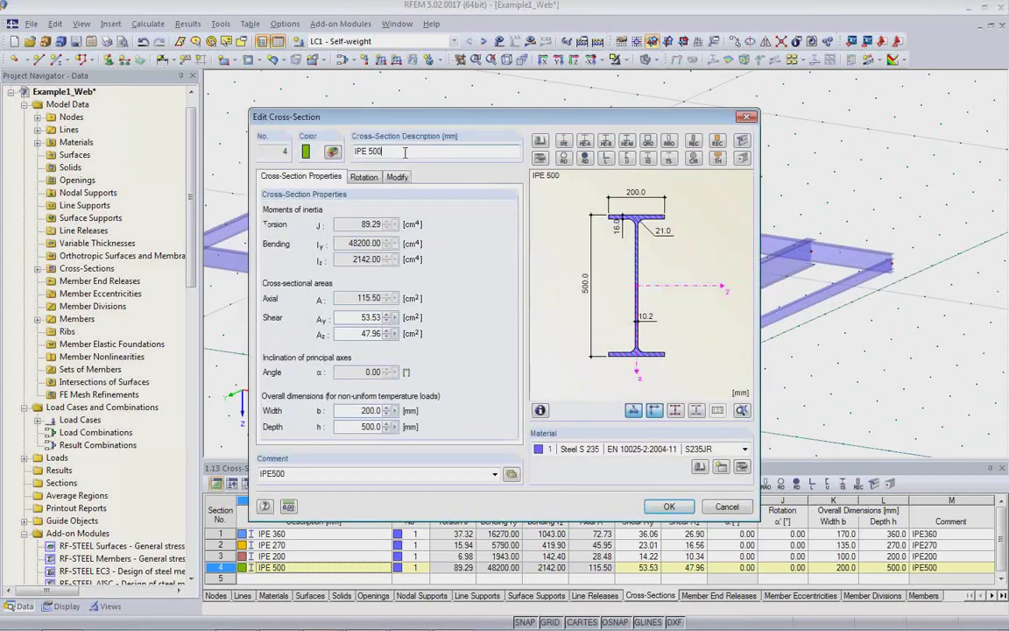
pyautogui.press('BackSpace')
pyautogui.press('BackSpace')
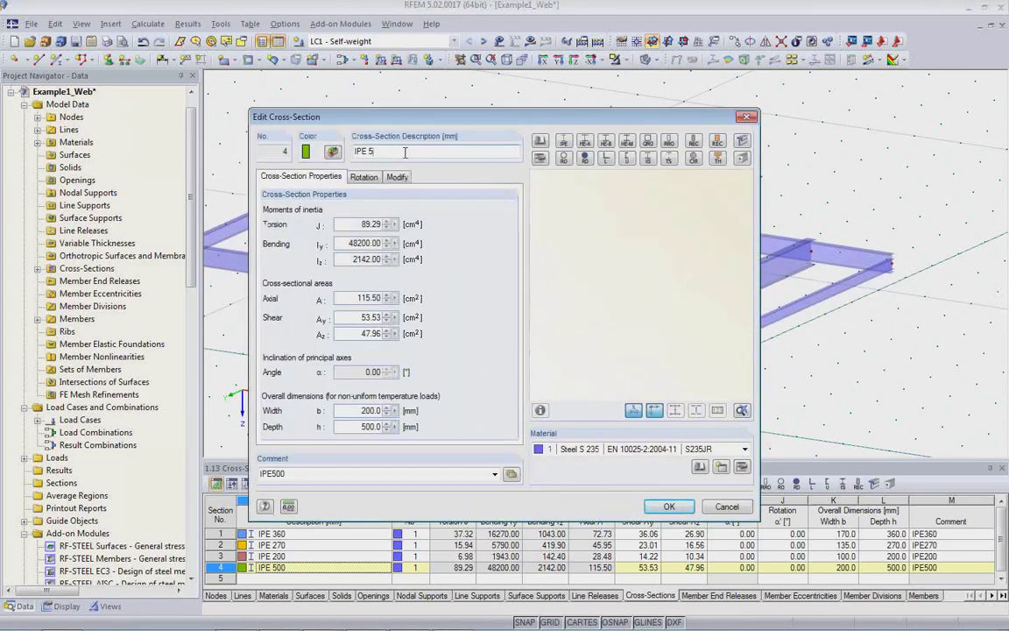
pyautogui.press('BackSpace')
pyautogui.write('300')
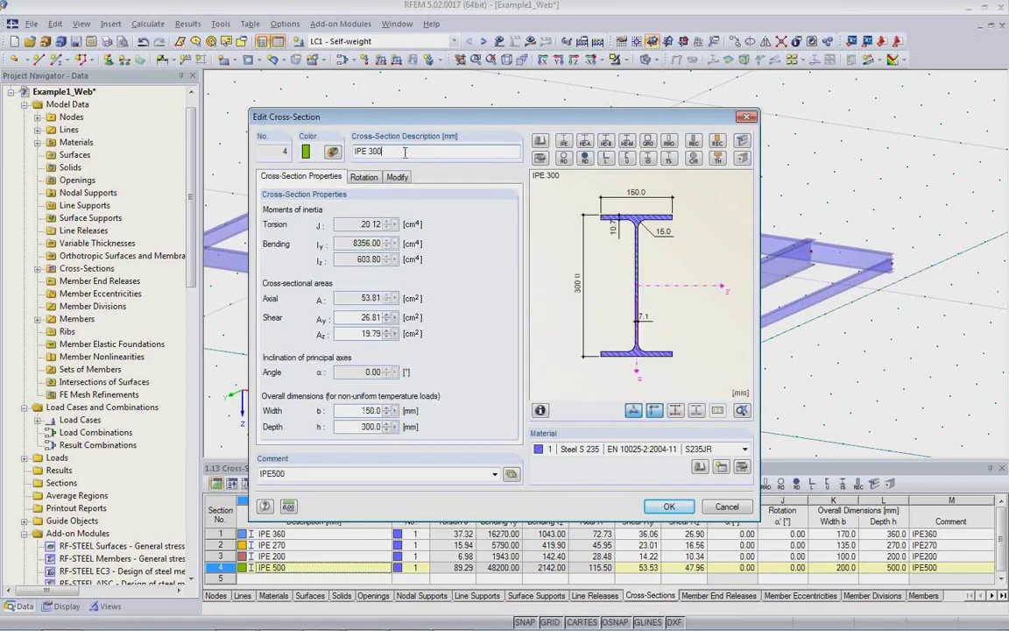
pyautogui.click(670, 507)
pyautogui.click(629, 485)
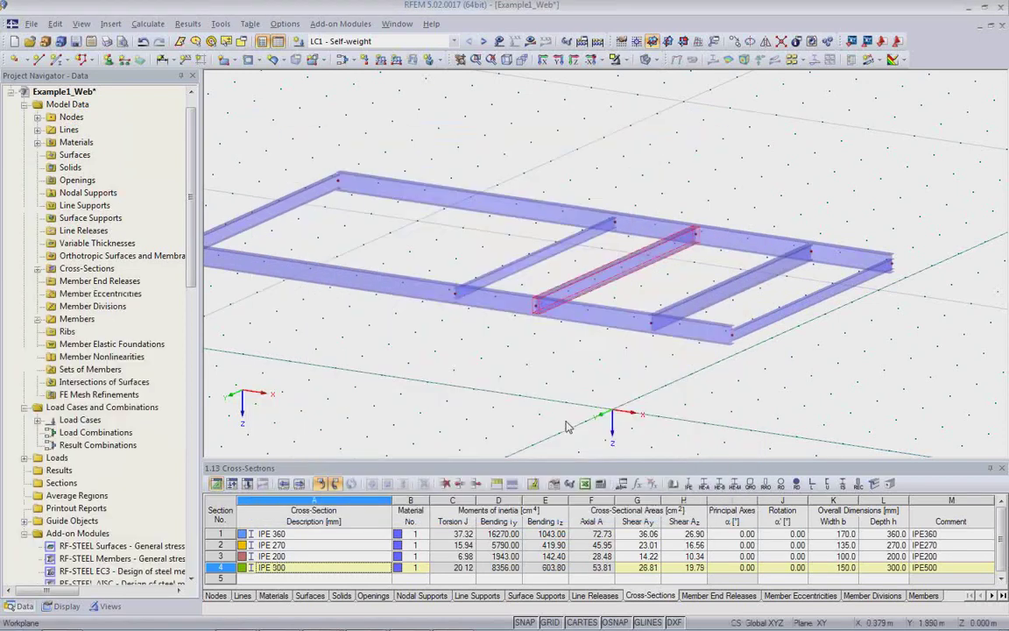
# Step: Switch to Revit Structure and clear the element selection in the 3D view
pyautogui.moveTo(622, 343)
pyautogui.keyDown('ctrl'); pyautogui.mouseDown(button='middle')
pyautogui.moveTo(512, 343)
pyautogui.moveTo(516, 367)
pyautogui.moveTo(430, 333)
pyautogui.moveTo(631, 322)
pyautogui.mouseUp(button='middle'); pyautogui.keyUp('ctrl')
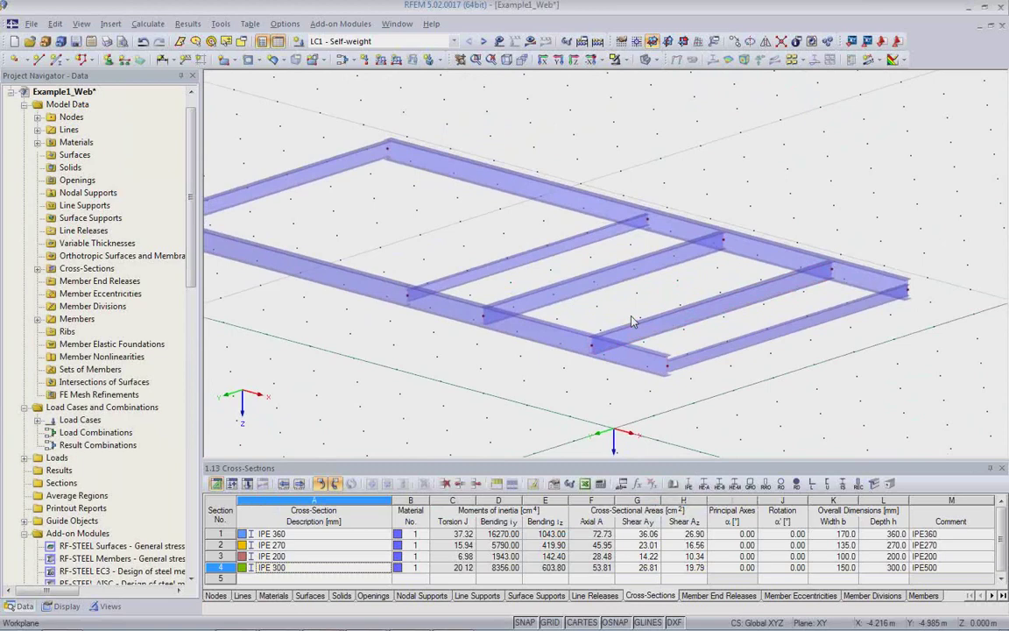
pyautogui.keyDown('ctrl'); pyautogui.moveTo(631, 349); pyautogui.dragTo(727, 385, button='middle'); pyautogui.keyUp('ctrl')
pyautogui.moveTo(419, 626)
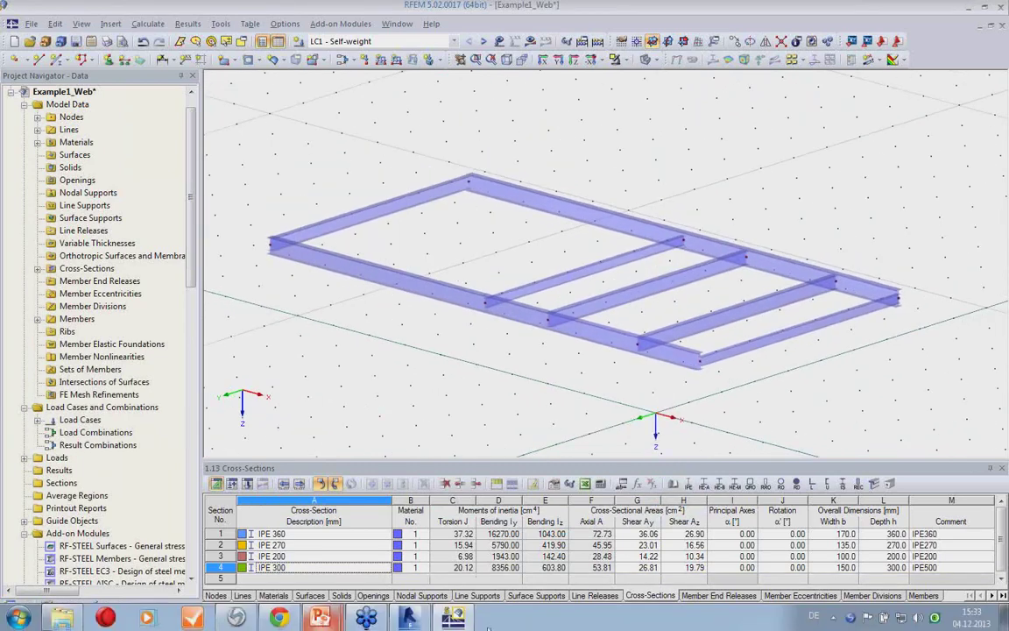
pyautogui.click(408, 618)
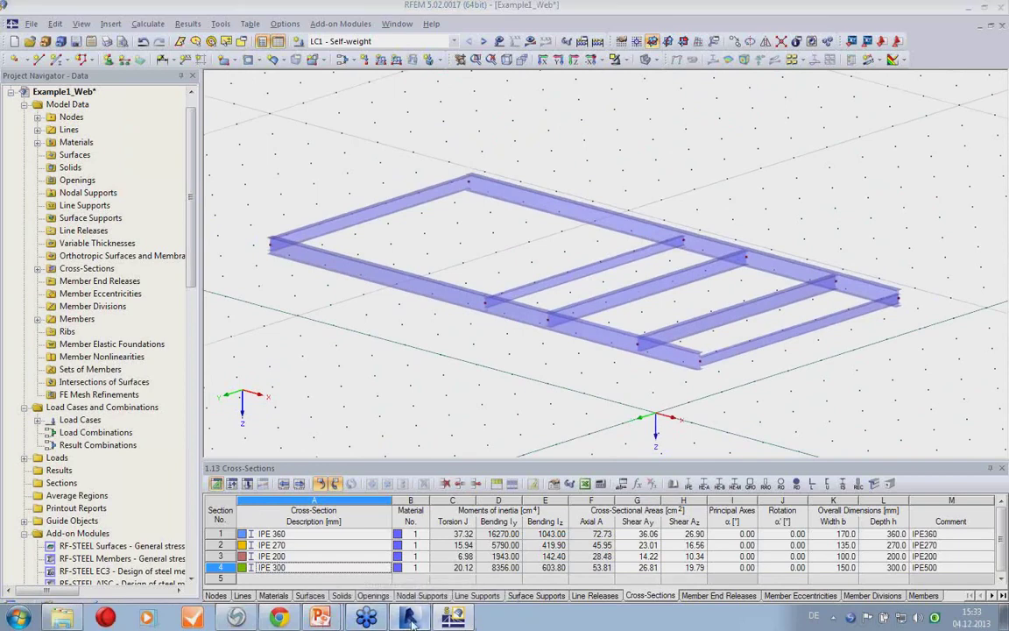
pyautogui.click(456, 399)
pyautogui.keyDown('shift'); pyautogui.moveTo(475, 411); pyautogui.dragTo(543, 487, button='middle'); pyautogui.keyUp('shift')
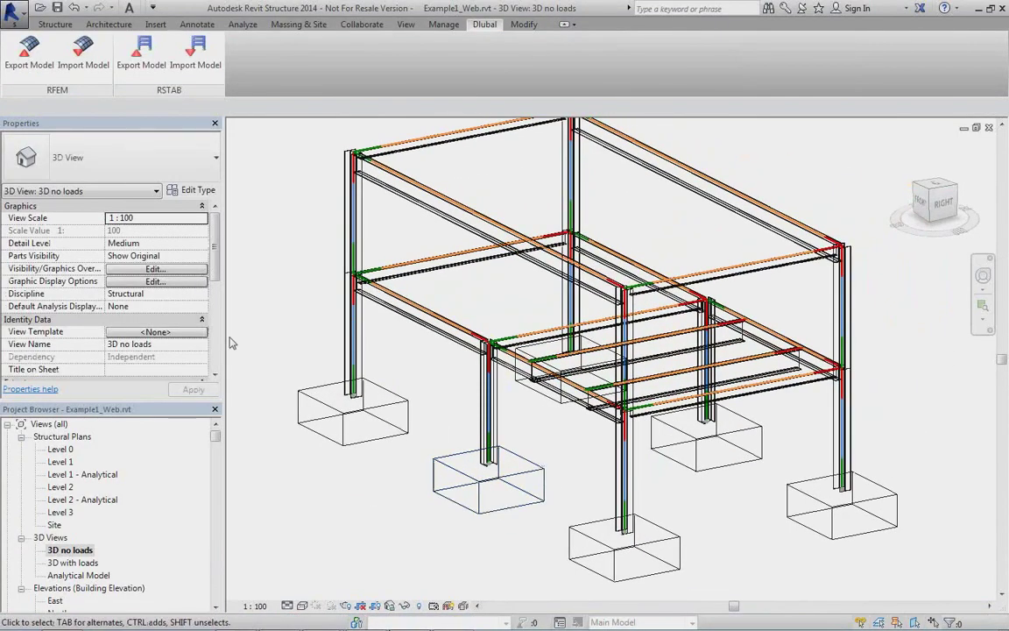
# Step: Set up the RFEM import to update the existing structure with Only Selected Objects and Remove absent Objects disabled
pyautogui.click(79, 55)
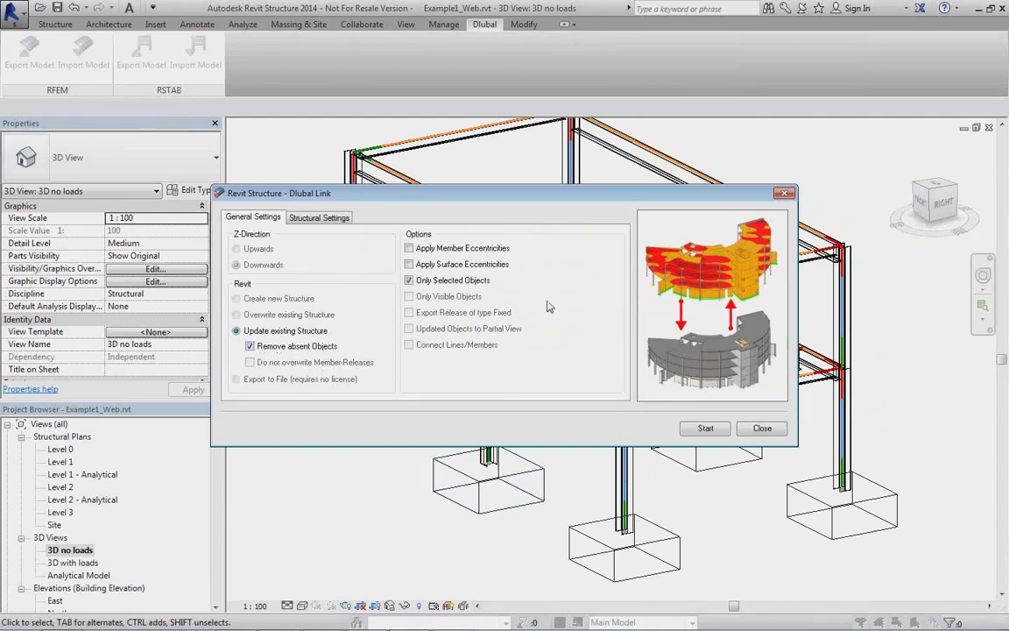
pyautogui.moveTo(533, 195); pyautogui.dragTo(248, 364)
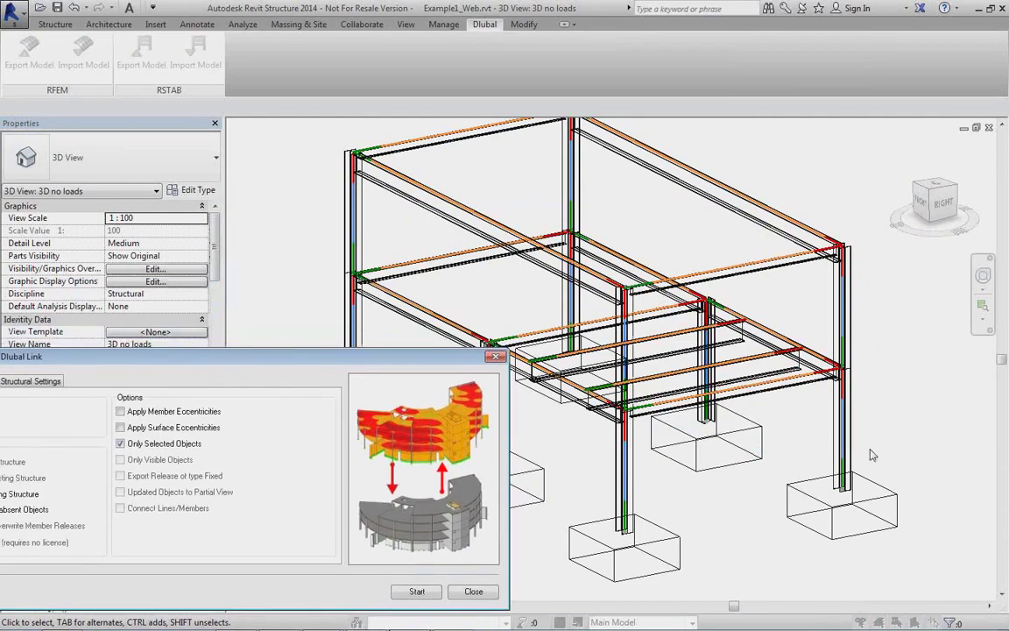
pyautogui.moveTo(403, 367); pyautogui.dragTo(552, 256)
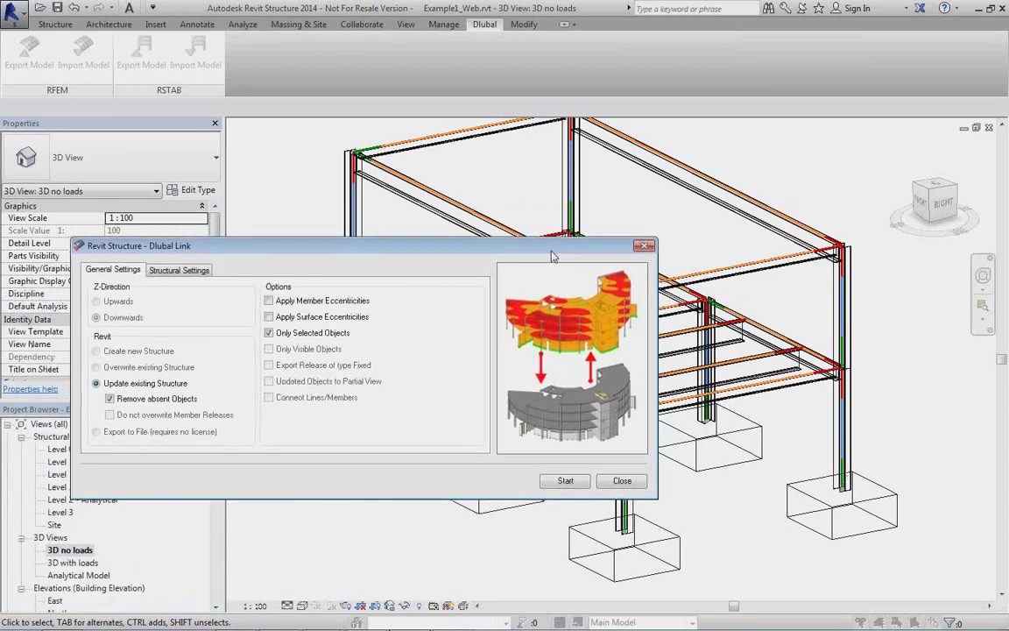
pyautogui.click(318, 335)
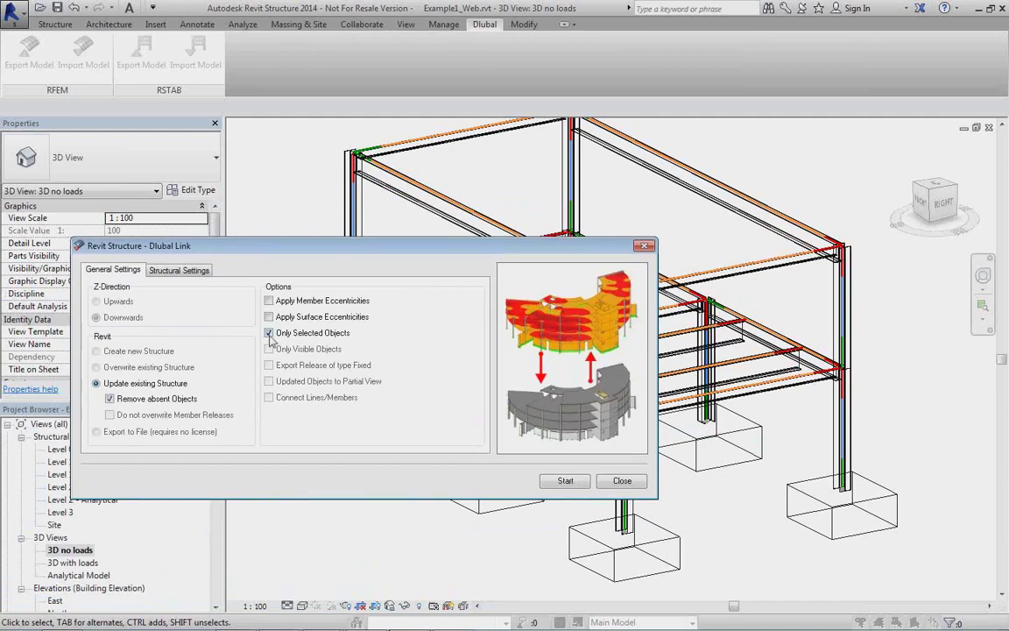
pyautogui.click(109, 400)
pyautogui.moveTo(438, 251); pyautogui.dragTo(379, 189)
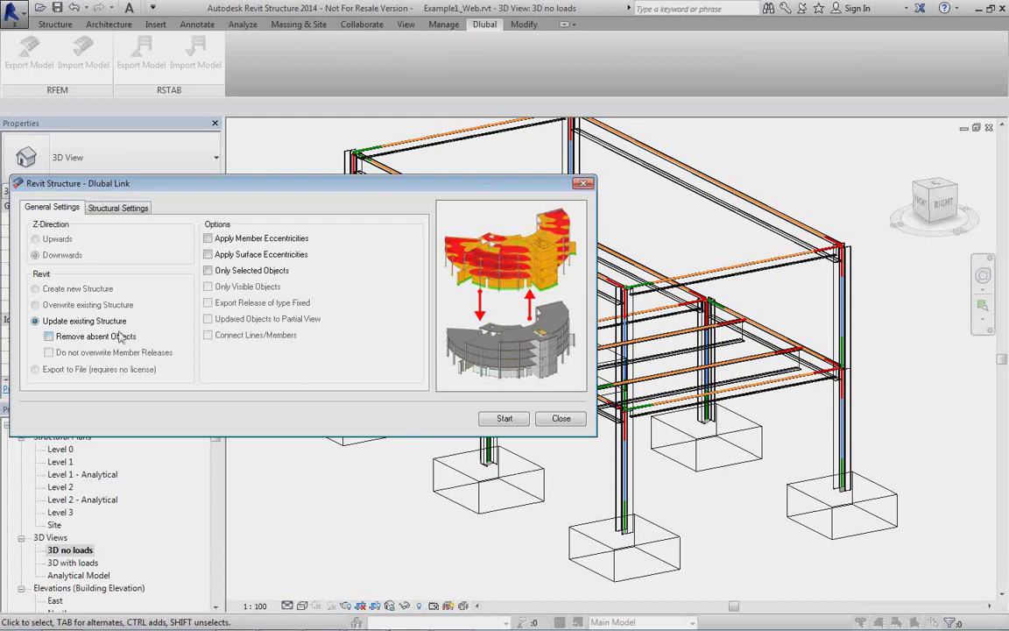
# Step: Run the import from the second Example1_Web model in the list and close the import log
pyautogui.click(500, 420)
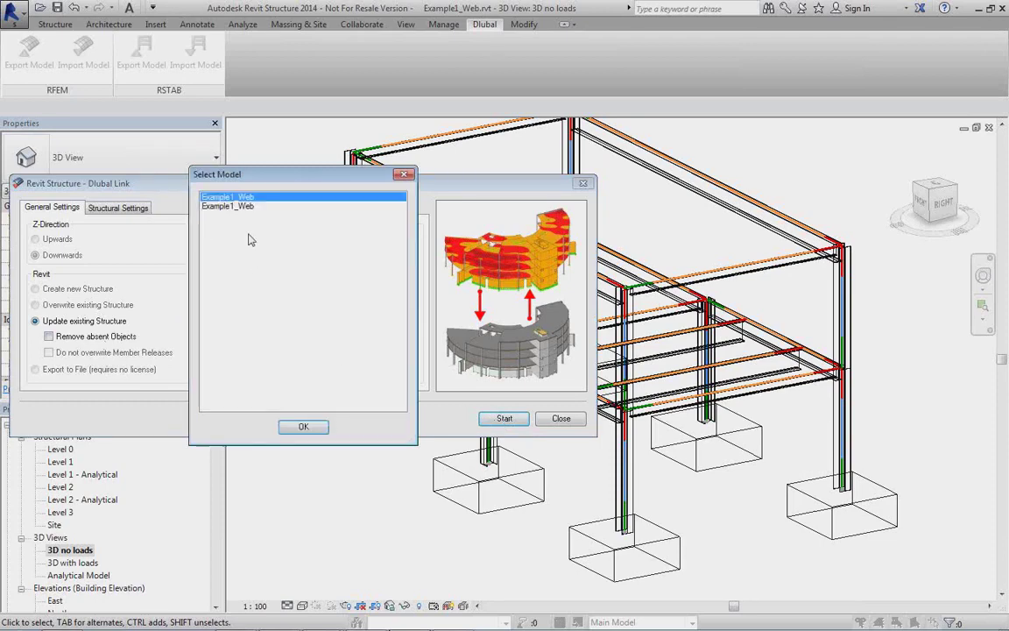
pyautogui.click(236, 206)
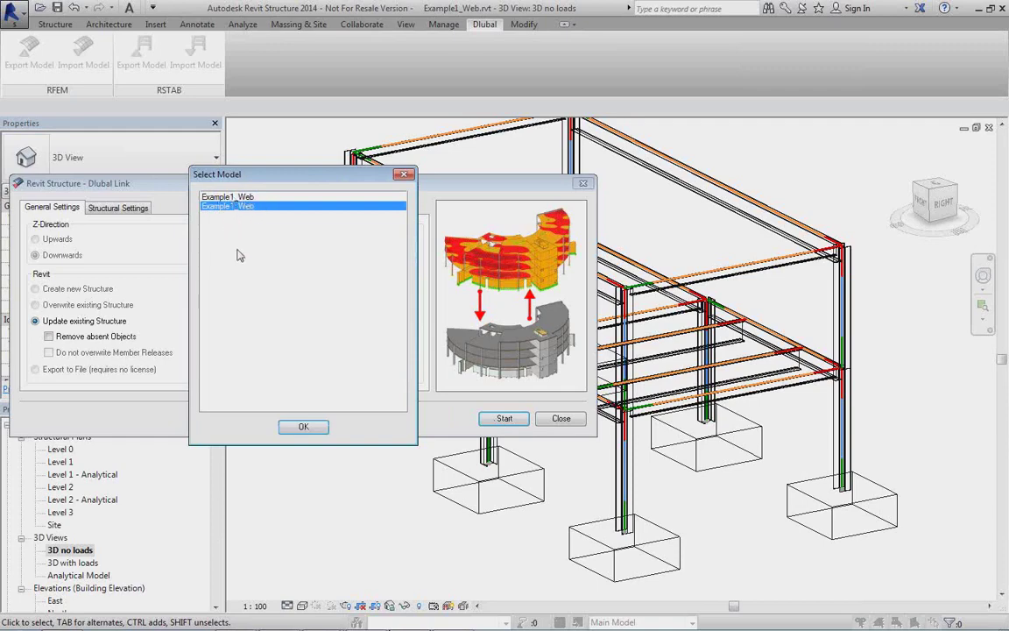
pyautogui.click(302, 428)
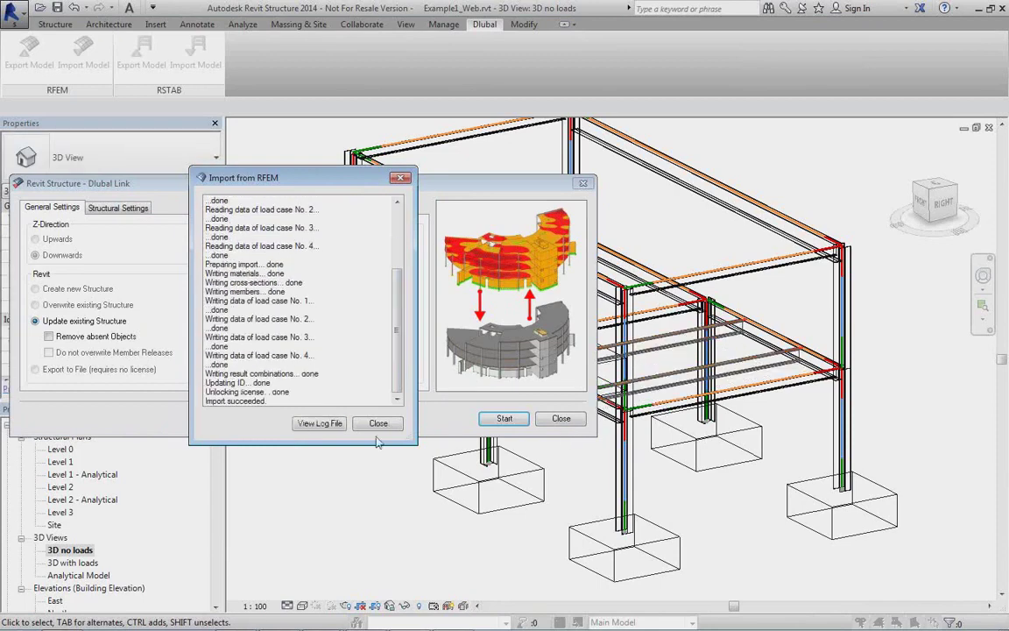
pyautogui.click(378, 423)
# Step: Examine the inner cross beam between the columns to check its updated framing type
pyautogui.moveTo(641, 438); pyautogui.dragTo(552, 350, button='middle')
pyautogui.scroll(5, 473, 314)
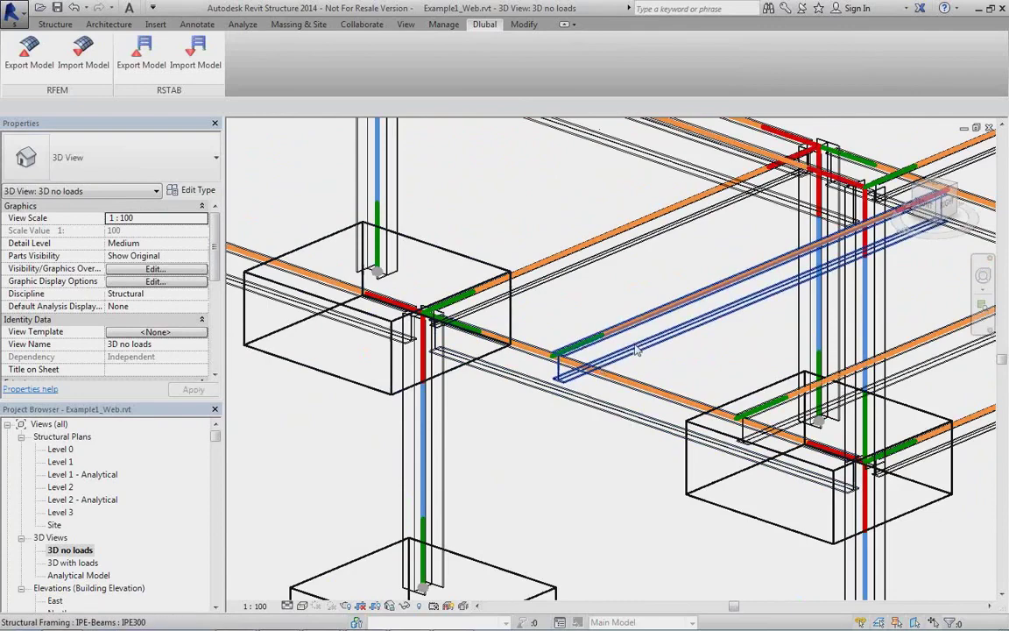
pyautogui.keyDown('shift'); pyautogui.moveTo(640, 352); pyautogui.dragTo(658, 379, button='middle'); pyautogui.keyUp('shift')
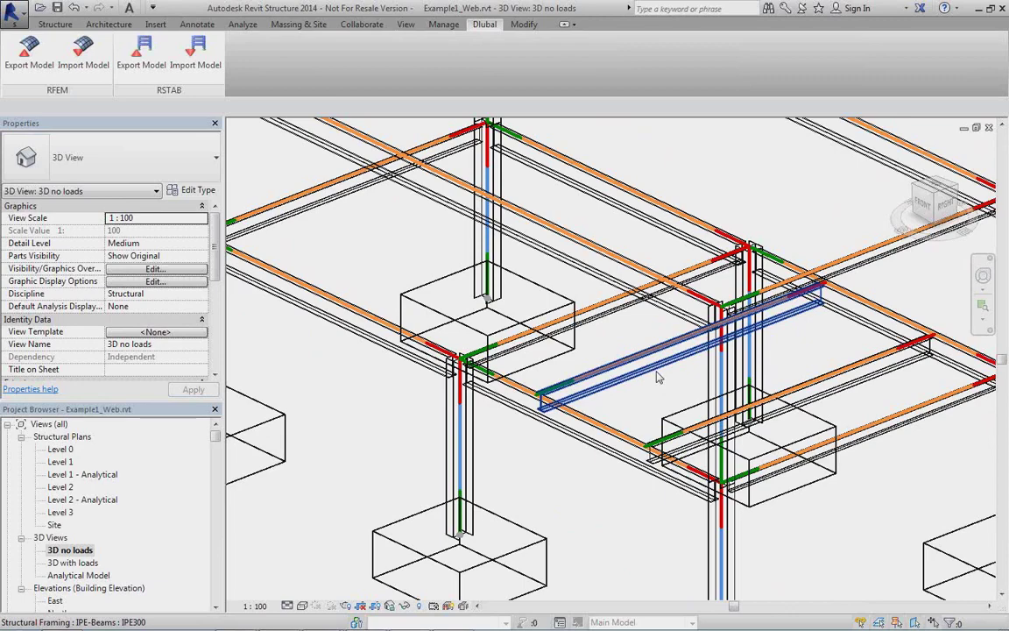
pyautogui.scroll(-5, 583, 410)
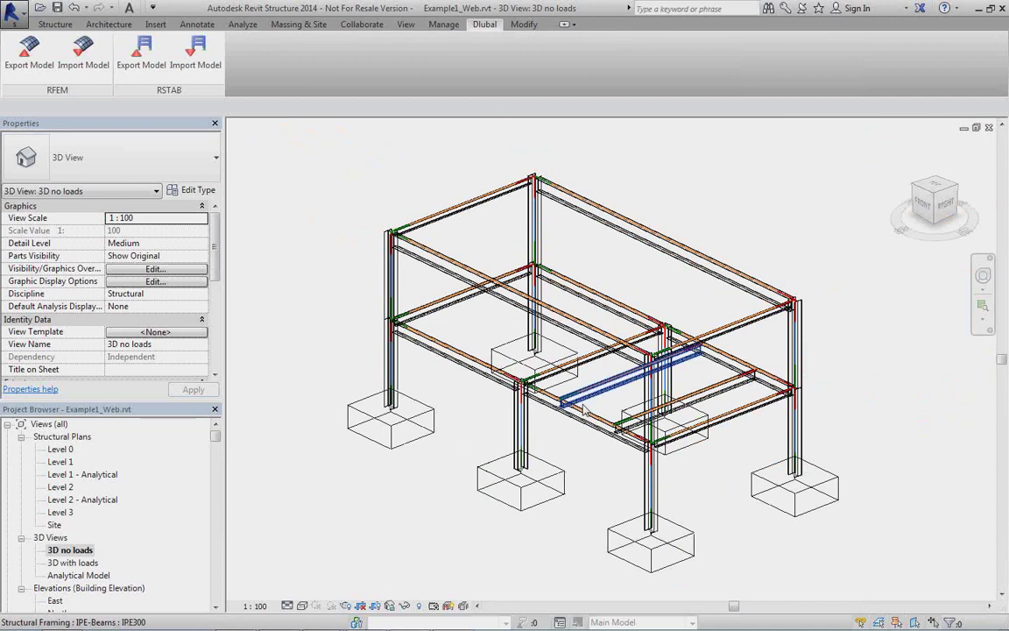
# Step: Close all open views of the Example1_Web project in Revit without saving the changes
pyautogui.click(989, 128)
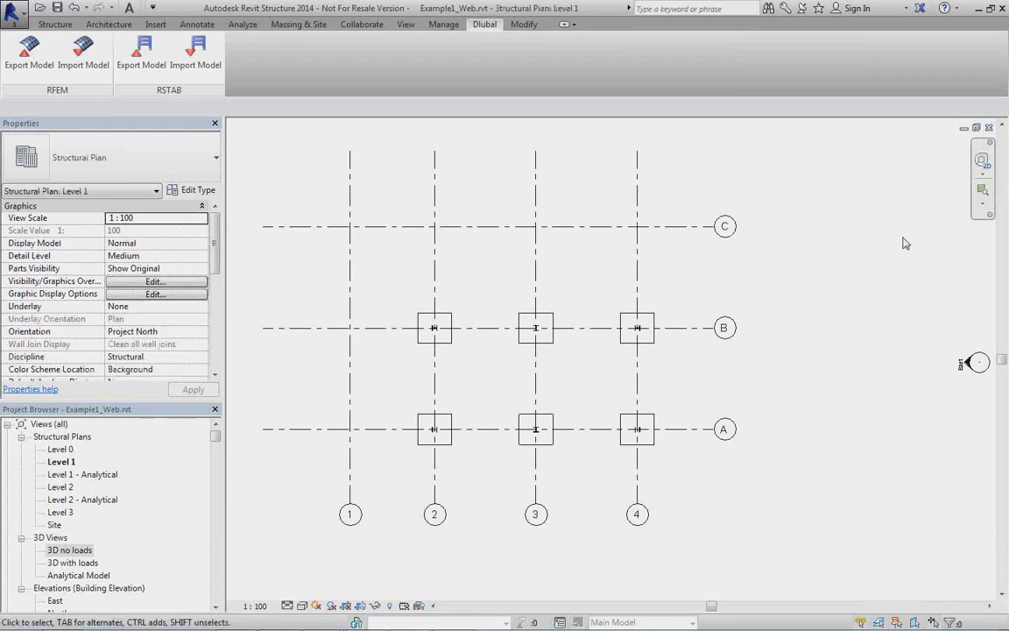
pyautogui.click(989, 128)
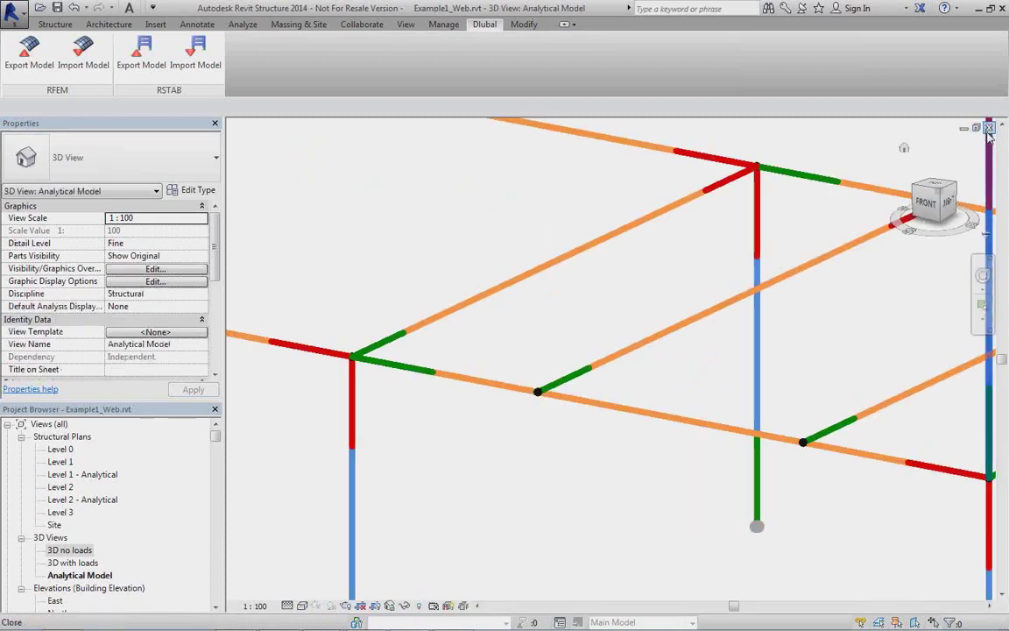
pyautogui.click(989, 128)
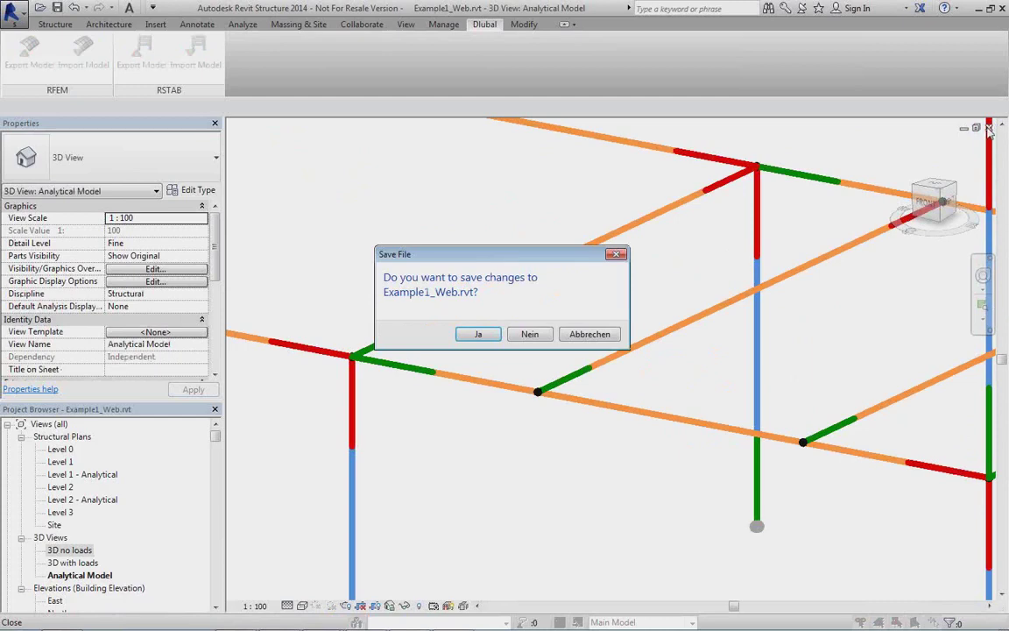
pyautogui.click(530, 336)
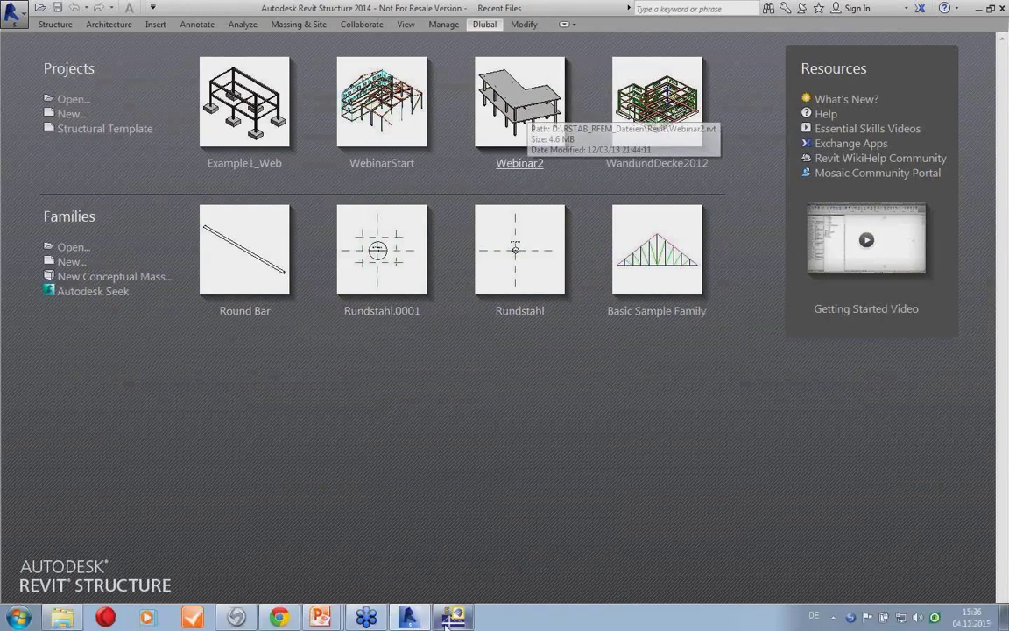
# Step: Switch to RFEM and close both remaining Example1_Web models
pyautogui.click(453, 618)
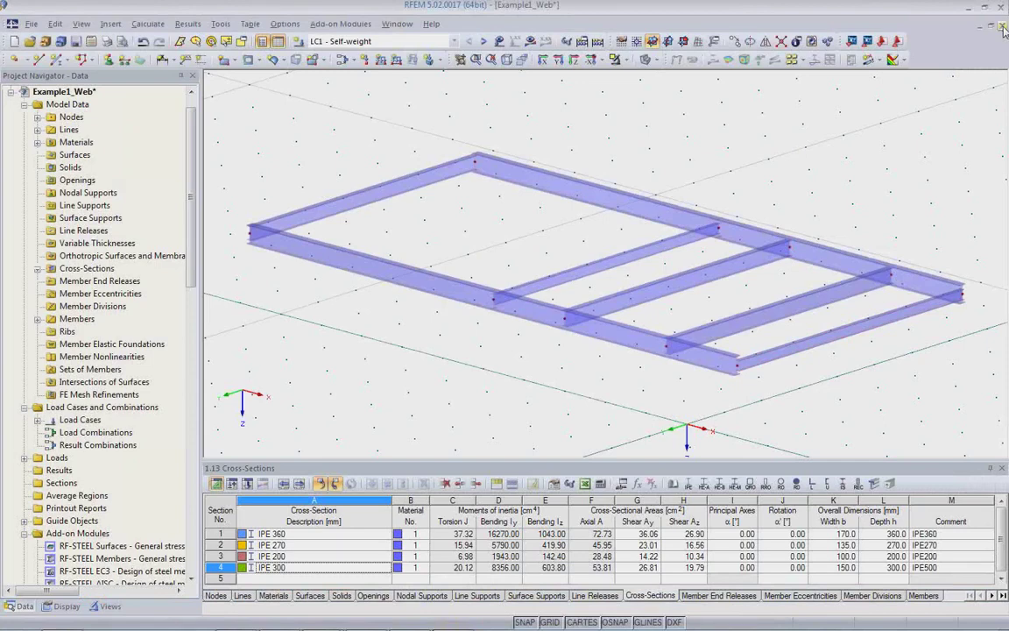
pyautogui.click(1003, 27)
pyautogui.click(464, 305)
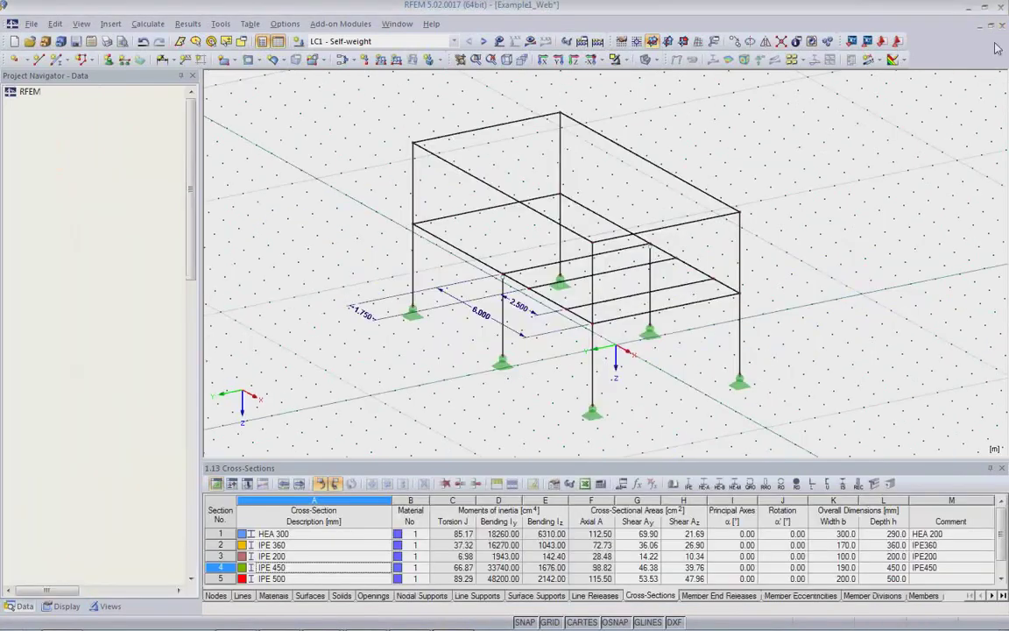
pyautogui.click(1001, 24)
pyautogui.click(501, 345)
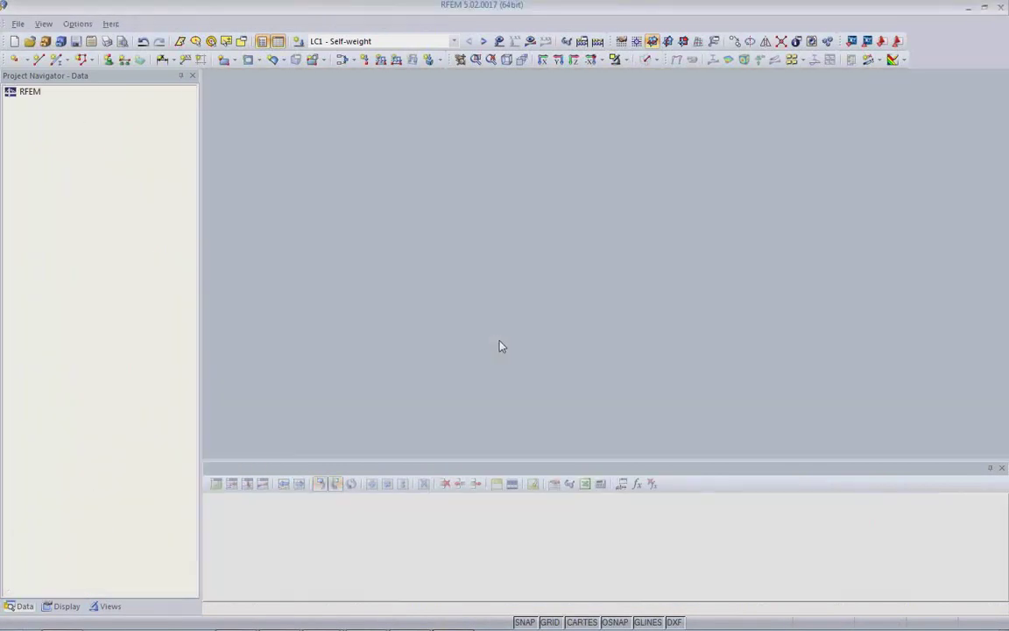
pyautogui.moveTo(453, 617)
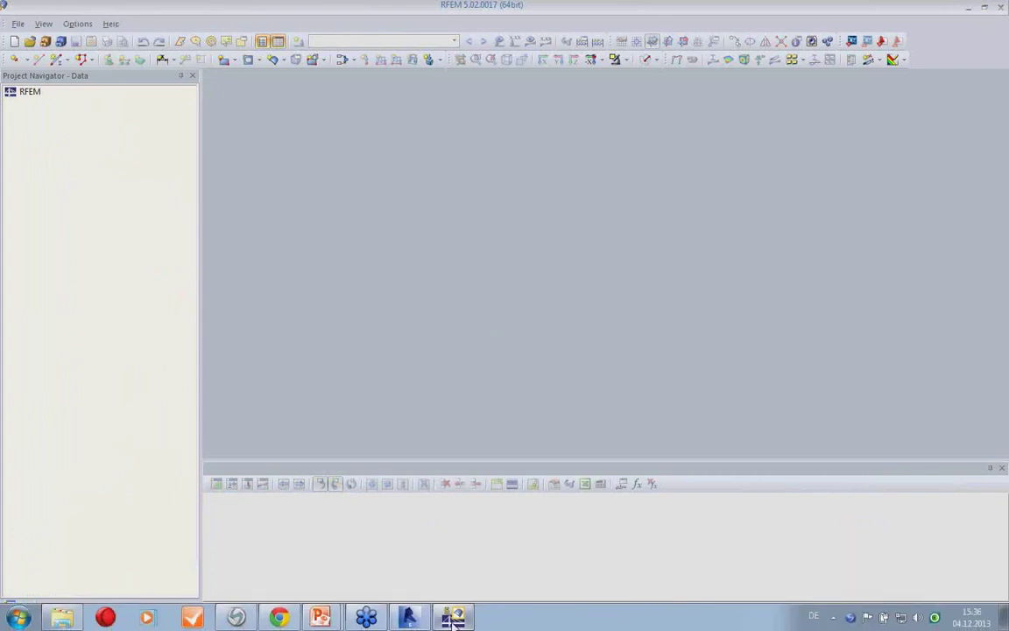
# Step: Switch to Revit and open the 3D with loads view of the Webinar2 project
pyautogui.click(408, 617)
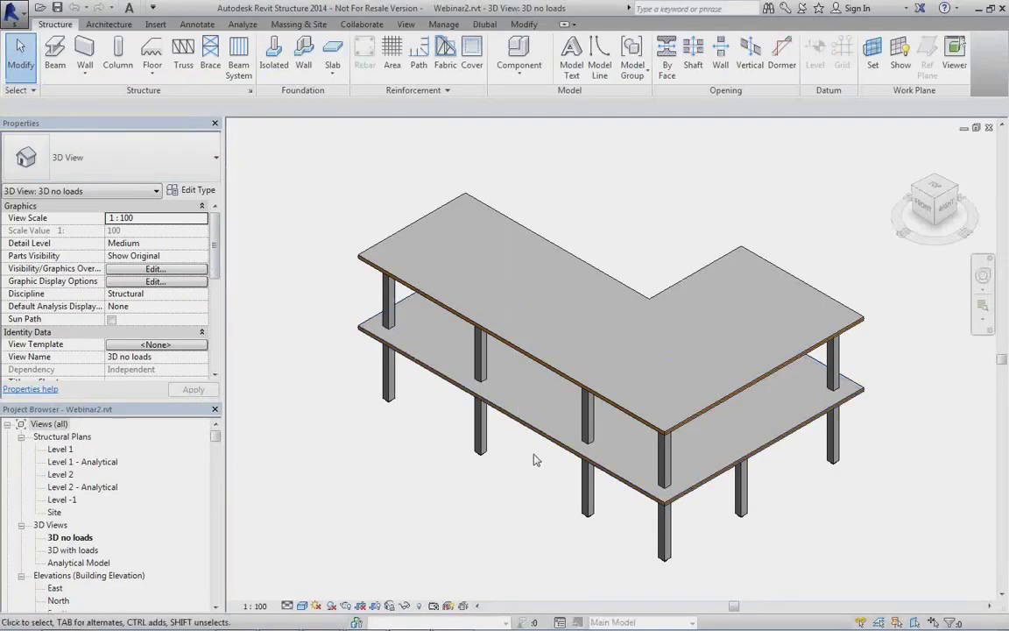
pyautogui.moveTo(566, 484); pyautogui.dragTo(543, 450, button='middle')
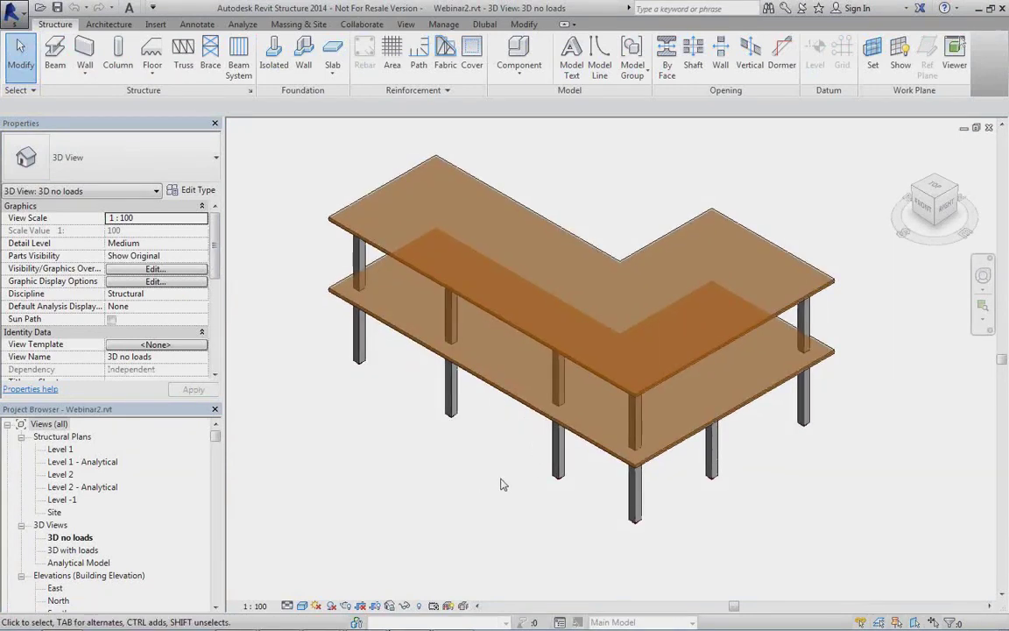
pyautogui.click(302, 605)
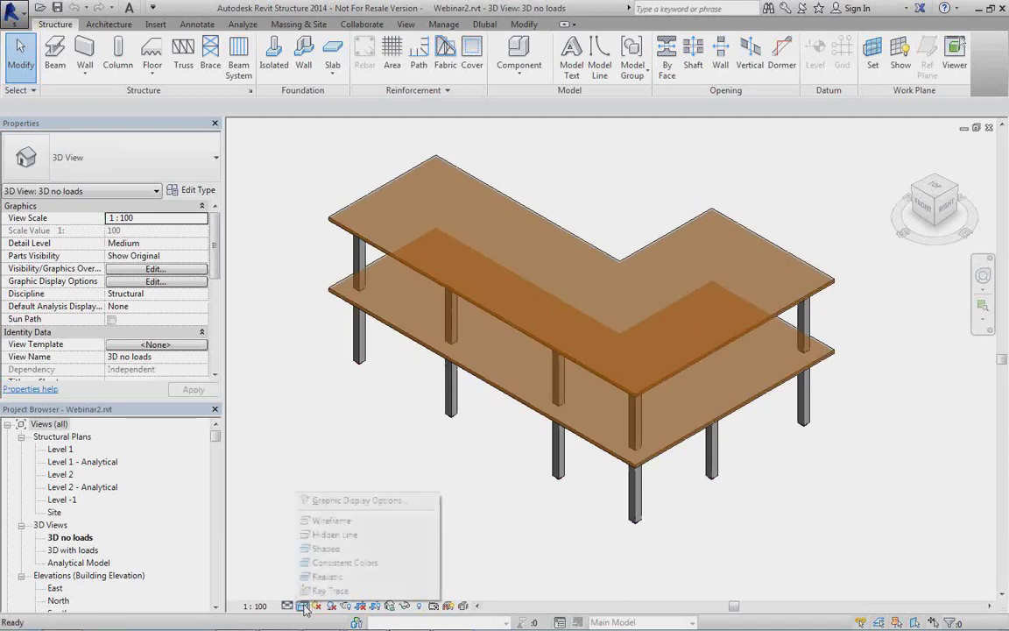
pyautogui.click(556, 460)
pyautogui.doubleClick(75, 552)
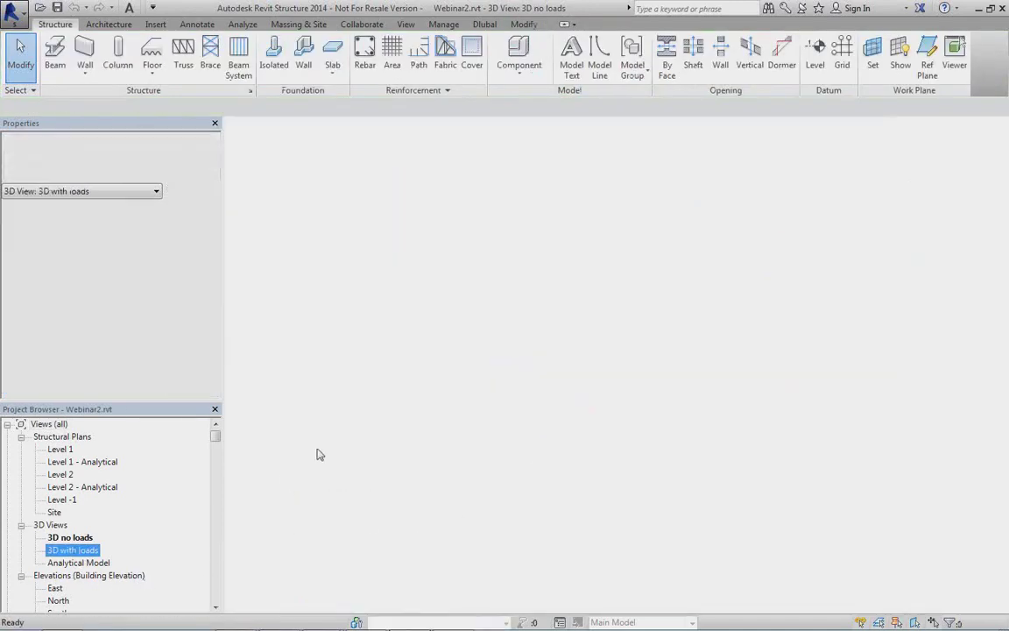
# Step: Examine the line and area loads on the slabs and the support condition settings at a column base
pyautogui.keyDown('shift'); pyautogui.moveTo(574, 465); pyautogui.dragTo(536, 433, button='middle'); pyautogui.keyUp('shift')
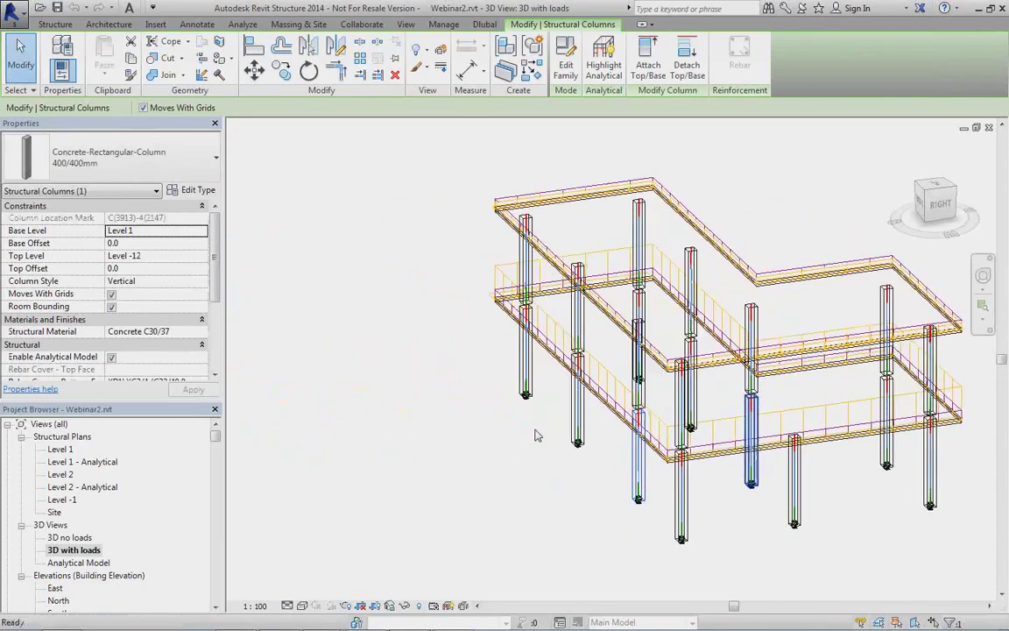
pyautogui.moveTo(485, 391); pyautogui.dragTo(366, 385, button='middle')
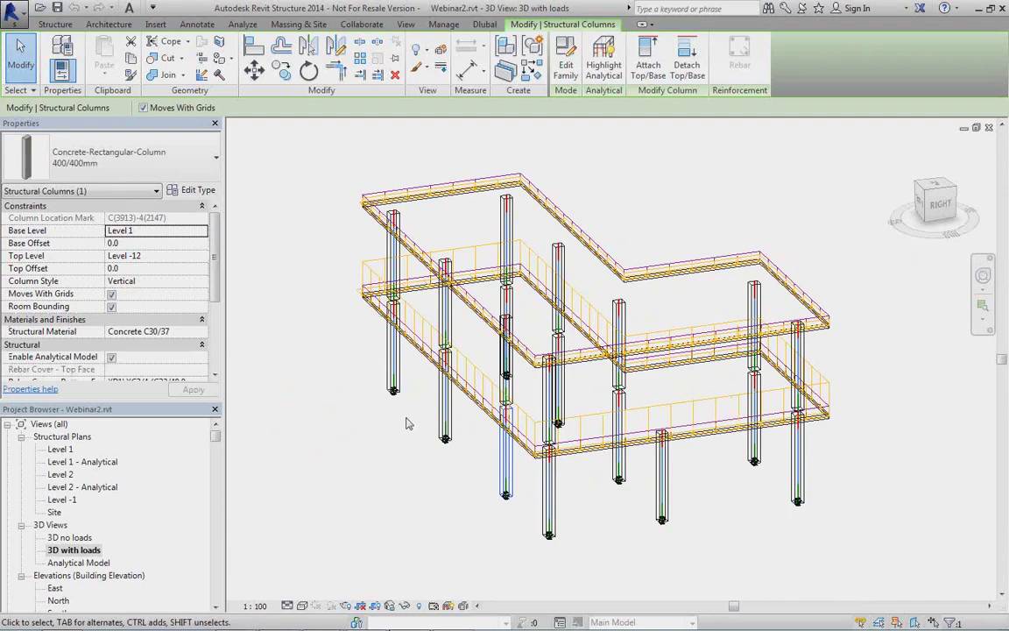
pyautogui.keyDown('shift'); pyautogui.moveTo(406, 450); pyautogui.dragTo(443, 449, button='middle'); pyautogui.keyUp('shift')
pyautogui.scroll(8, 522, 535)
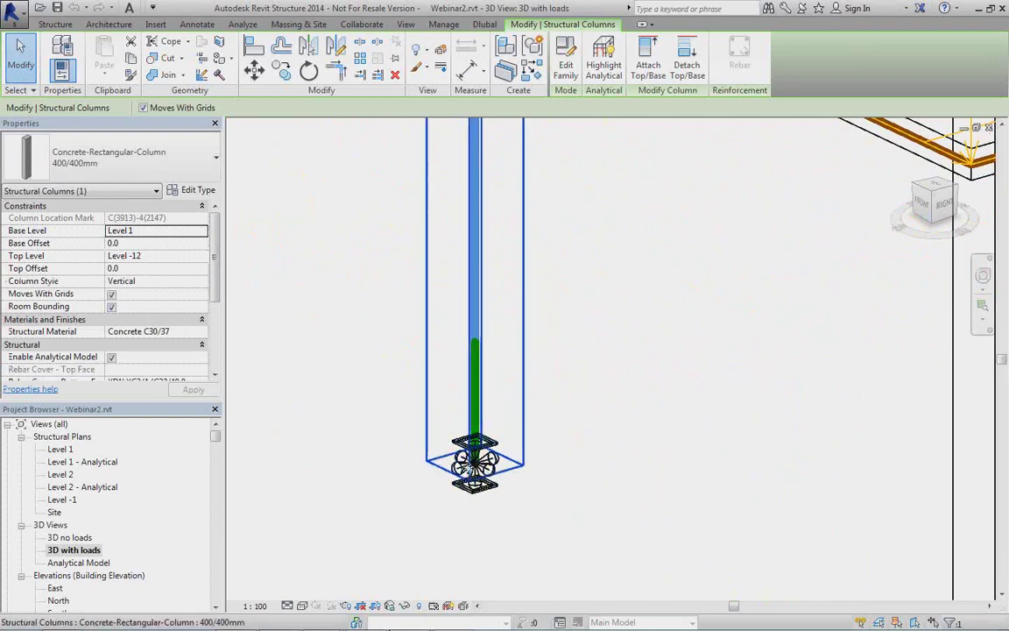
pyautogui.click(474, 499)
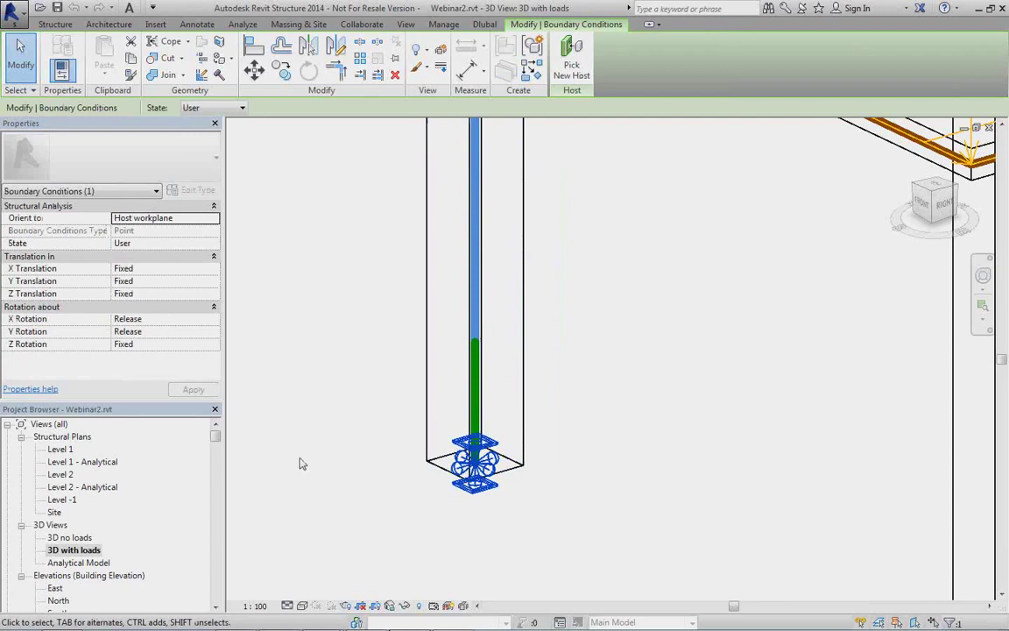
pyautogui.scroll(-5, 299, 451)
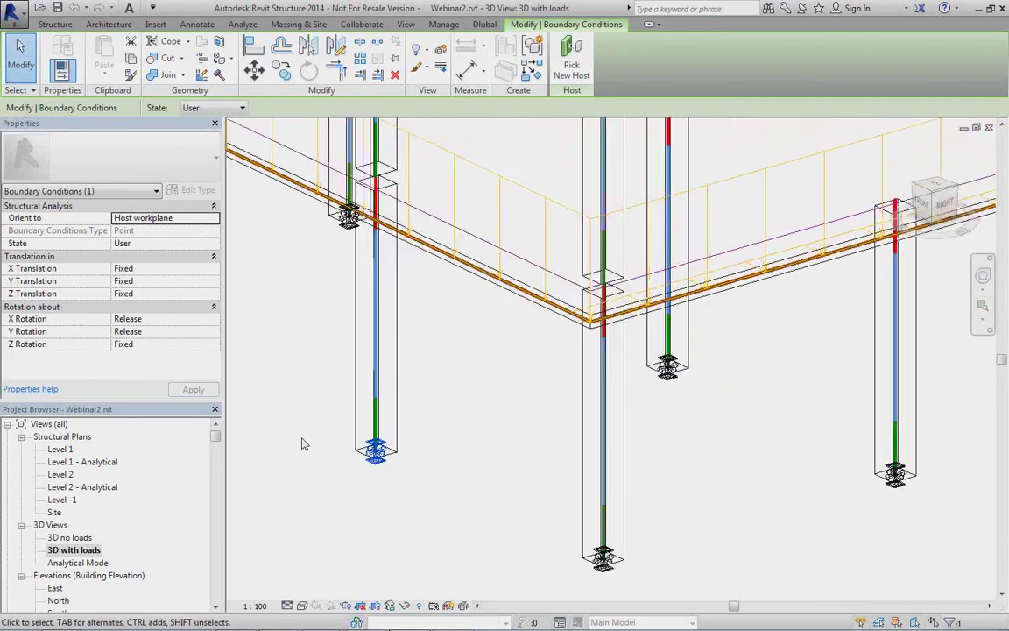
pyautogui.click(439, 422)
pyautogui.scroll(-4, 456, 423)
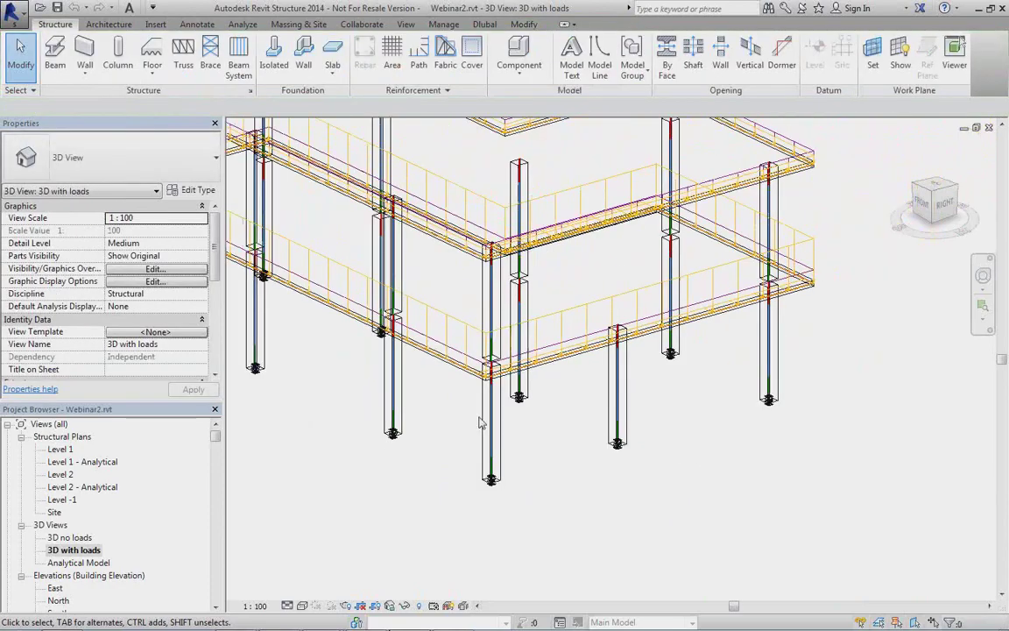
pyautogui.moveTo(590, 436); pyautogui.dragTo(543, 440, button='middle')
pyautogui.scroll(-2, 540, 441)
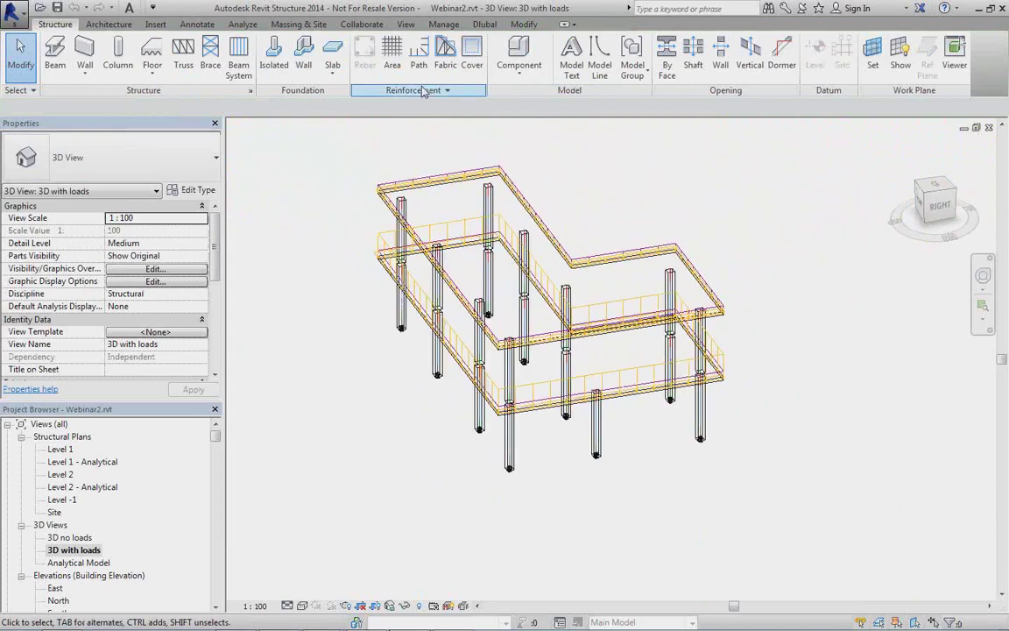
# Step: Export the model with structural data, loads and self-weight to RFEM as a new structure, and close the export log
pyautogui.click(485, 23)
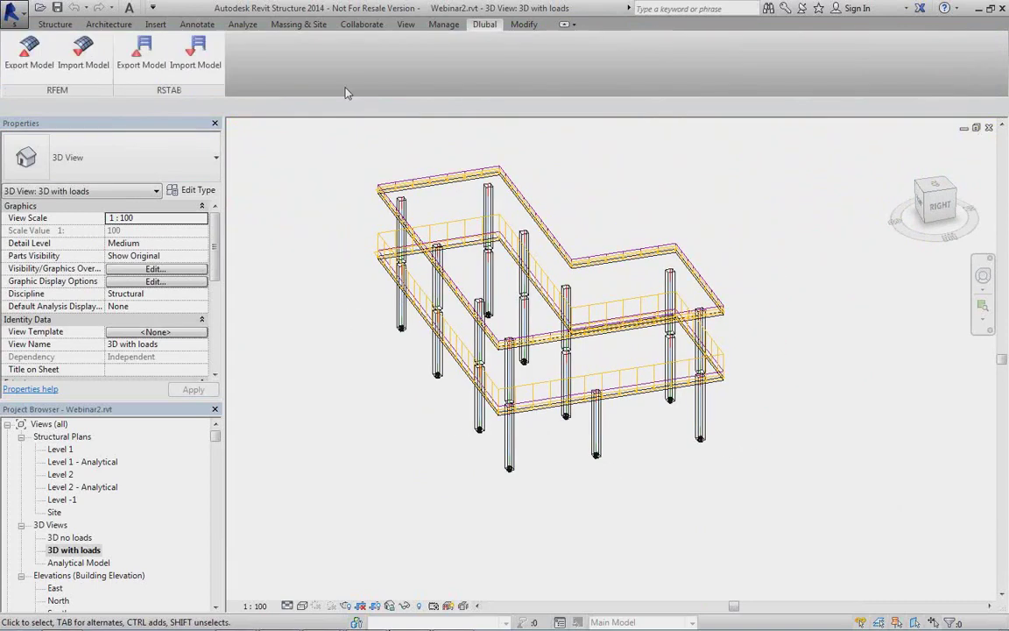
pyautogui.click(20, 54)
pyautogui.click(250, 301)
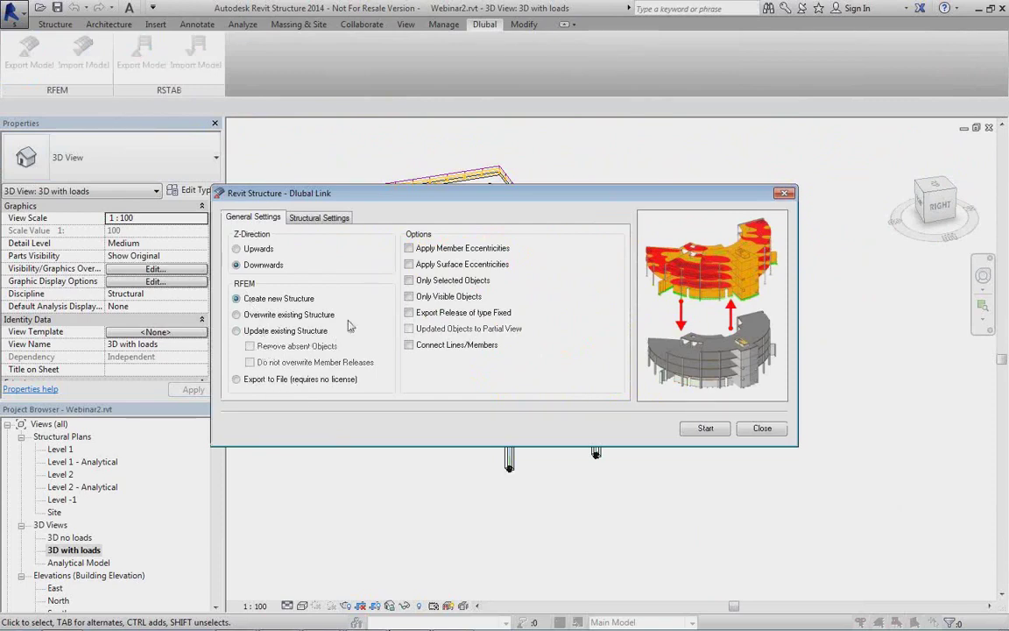
pyautogui.click(317, 219)
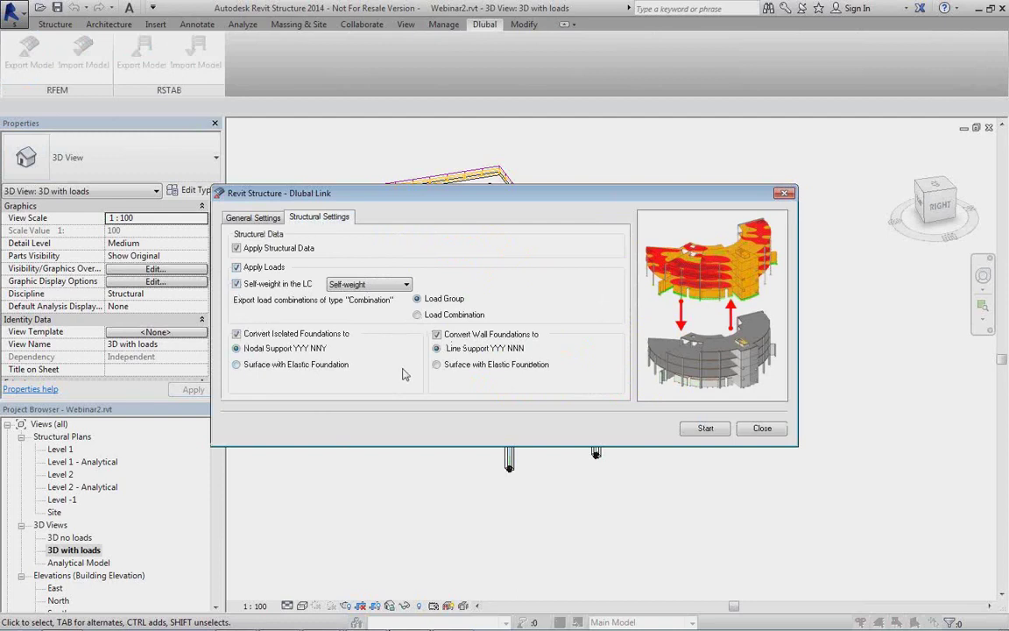
pyautogui.click(703, 429)
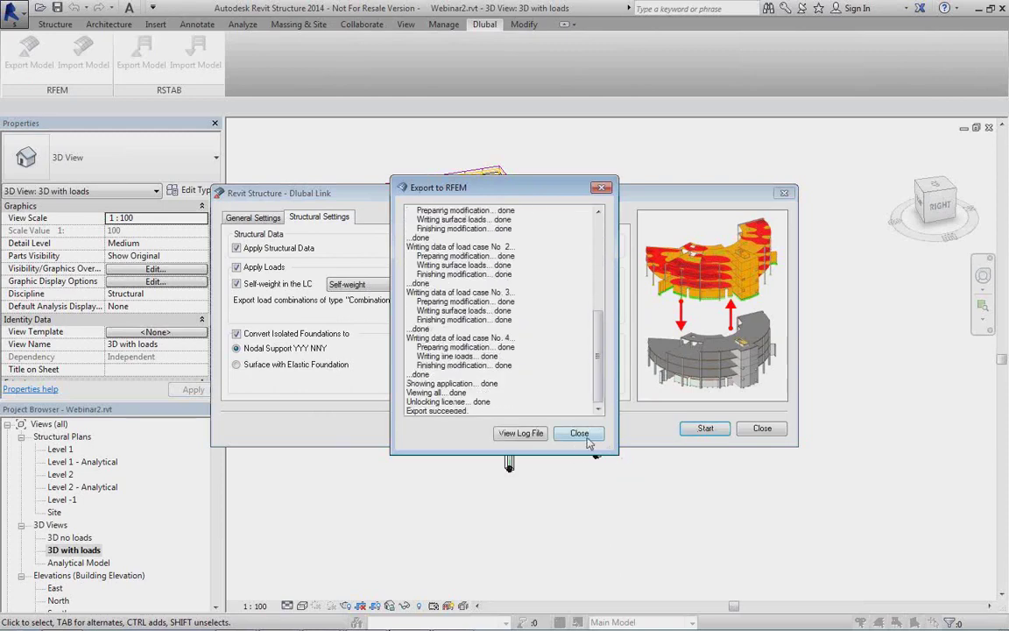
pyautogui.click(580, 434)
# Step: Switch to RFEM and display the LC1 self-weight loads on the exported Webinar2 model
pyautogui.click(453, 618)
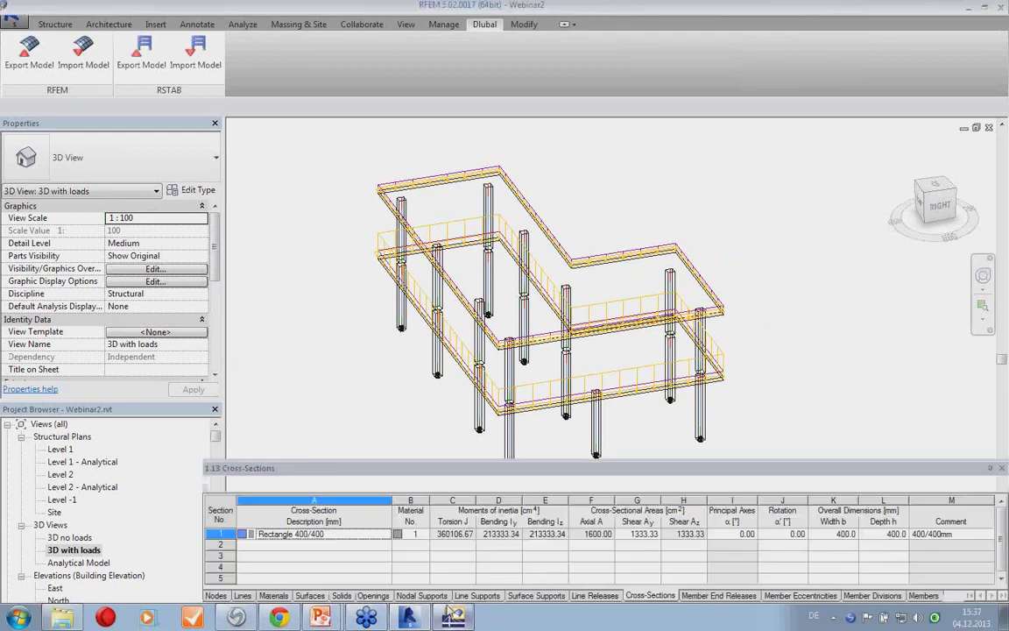
pyautogui.doubleClick(559, 183)
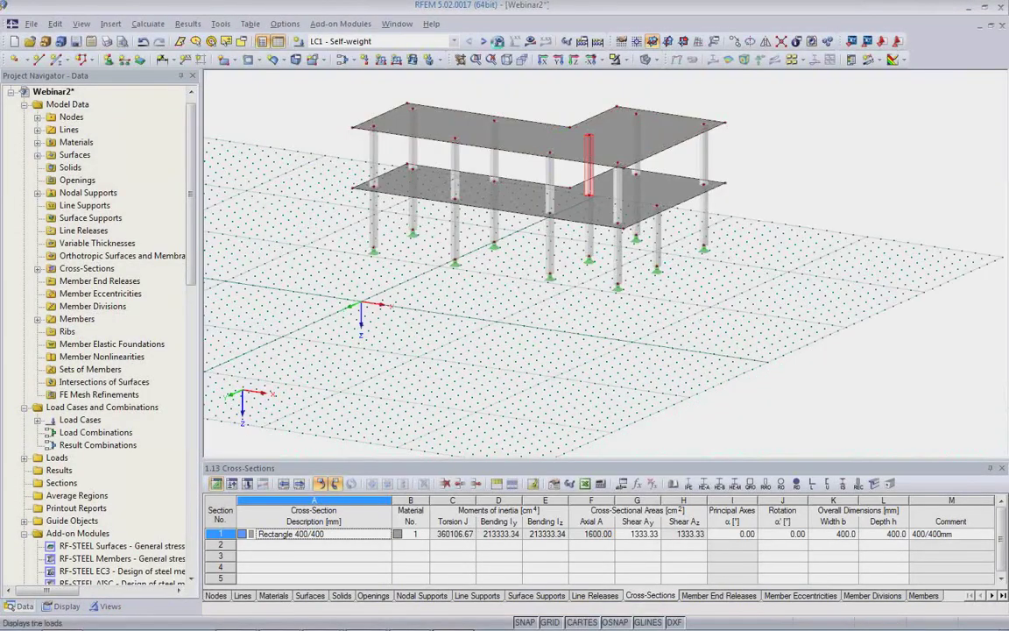
pyautogui.keyDown('ctrl'); pyautogui.moveTo(534, 418); pyautogui.dragTo(504, 410, button='middle'); pyautogui.keyUp('ctrl')
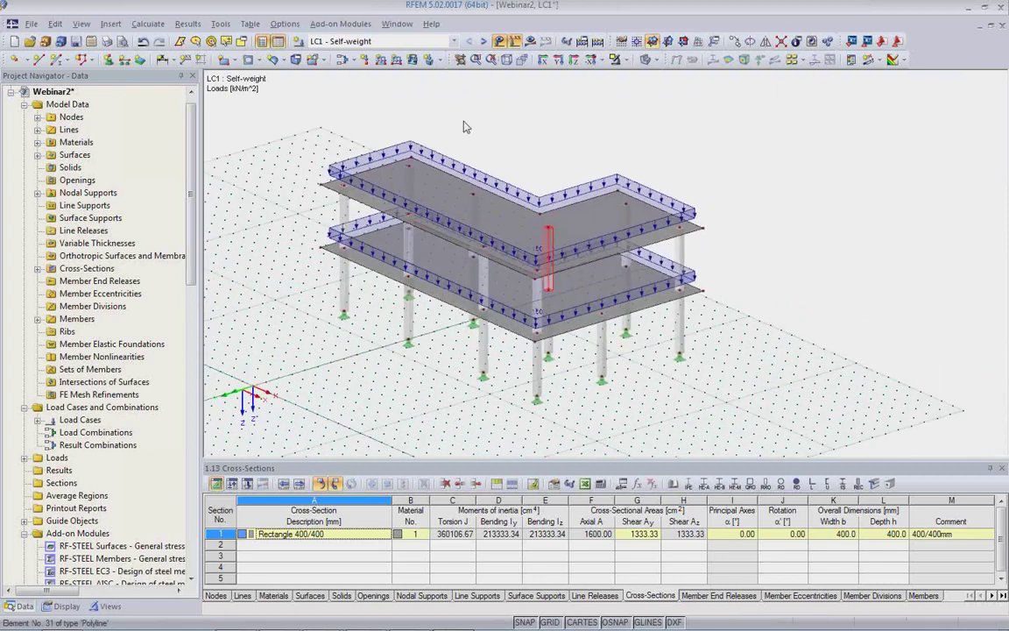
# Step: Review the loads of the remaining load cases up to LC4 - Wind and the list of load cases
pyautogui.click(484, 43)
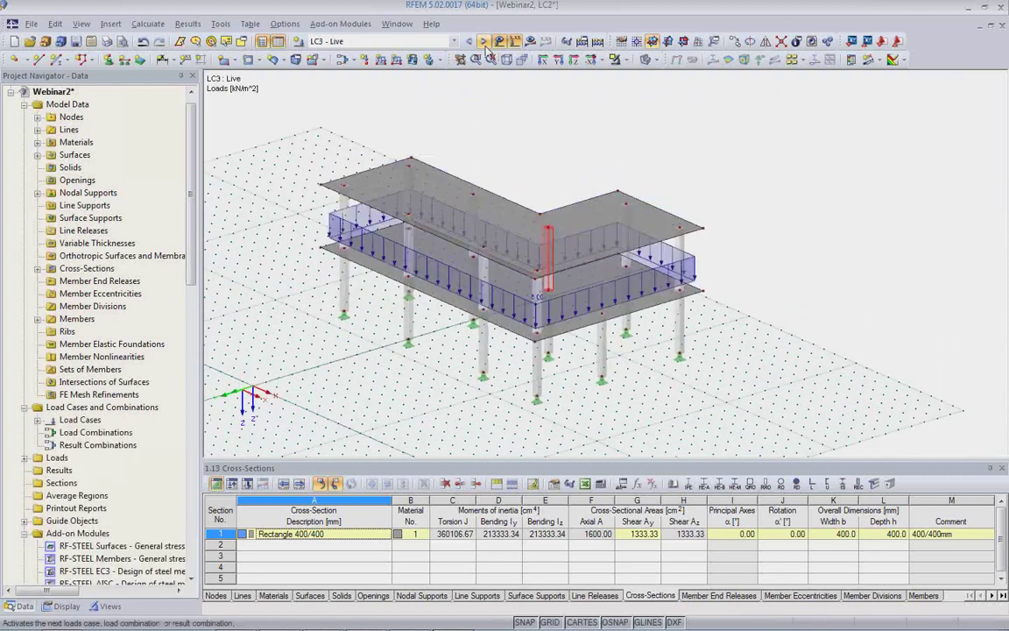
pyautogui.click(485, 44)
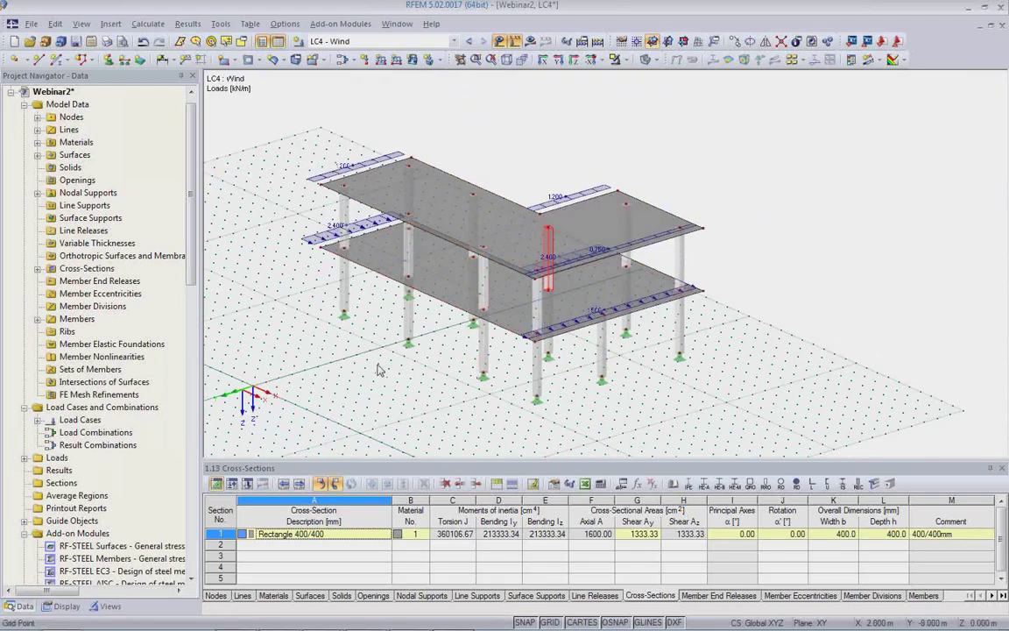
pyautogui.click(454, 41)
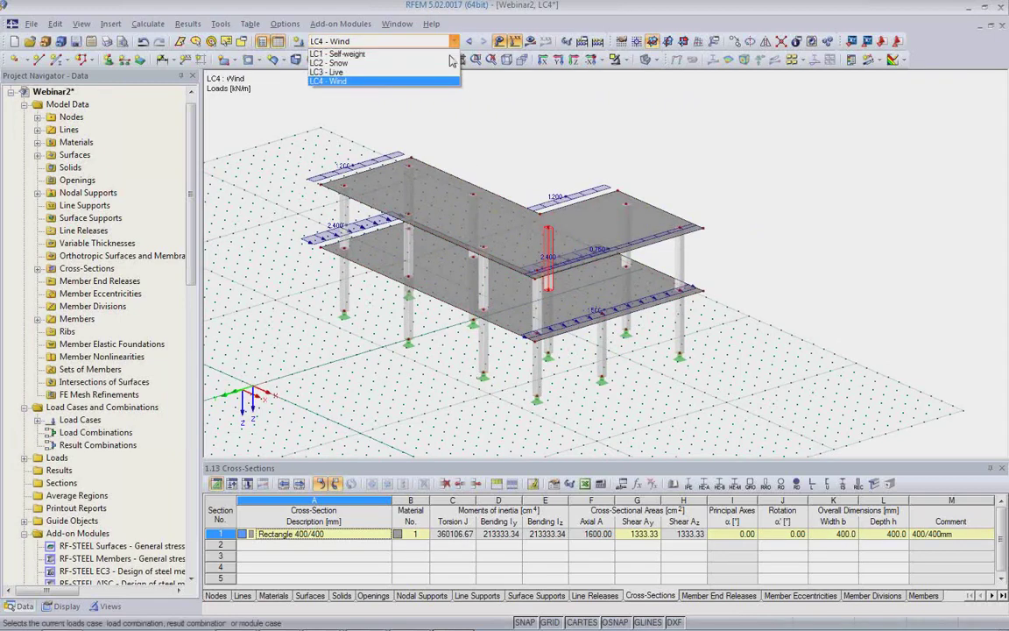
pyautogui.click(451, 136)
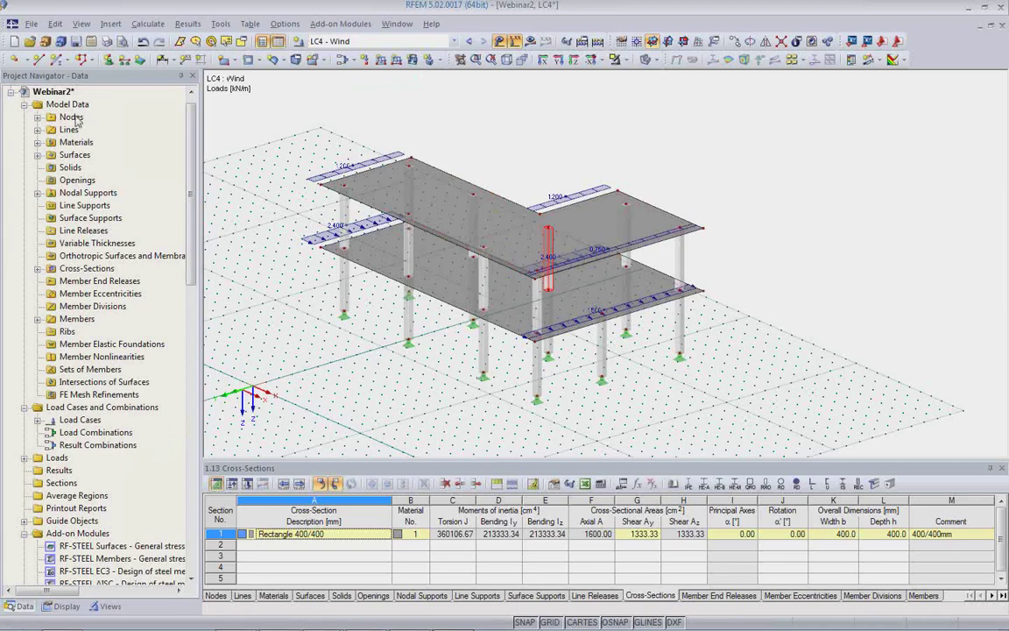
# Step: Set the model's load case classification to EN 1990 with the CEN annex and enable automatic creation of load combinations
pyautogui.rightClick(46, 93)
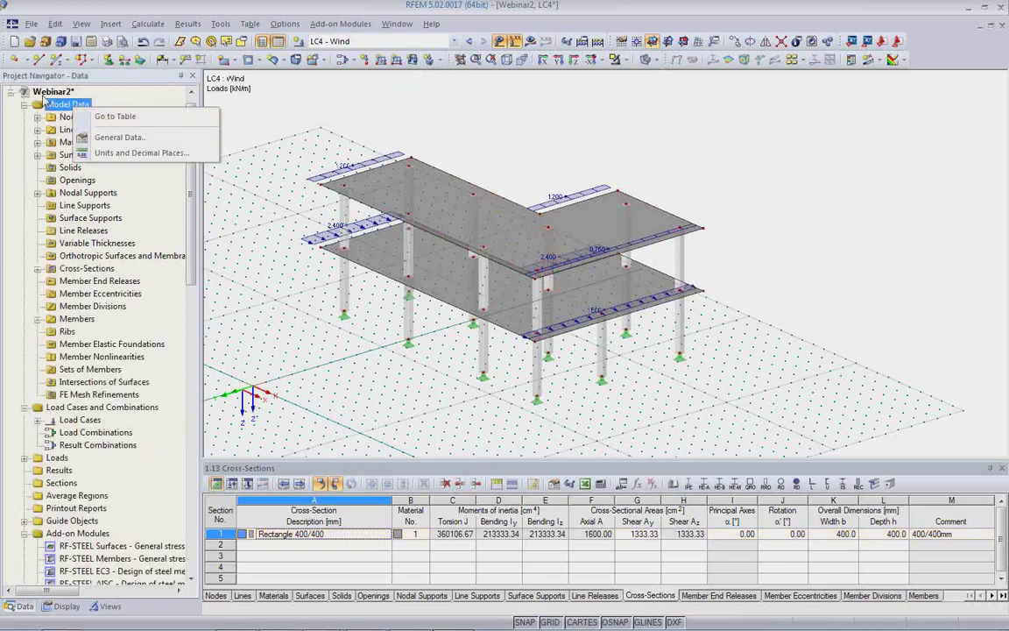
pyautogui.click(91, 105)
pyautogui.click(525, 314)
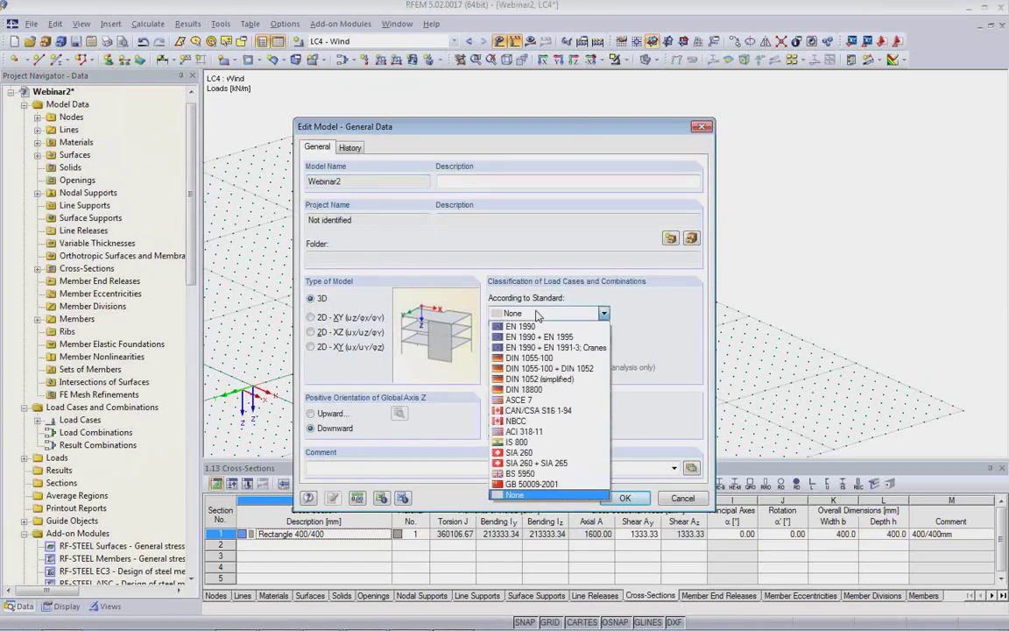
pyautogui.click(536, 327)
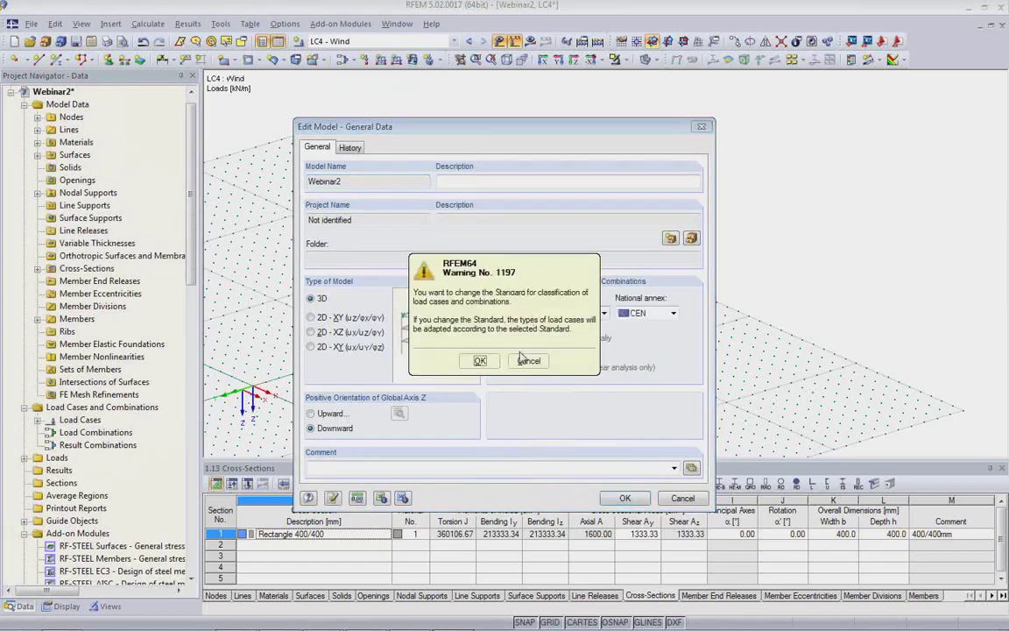
pyautogui.click(464, 355)
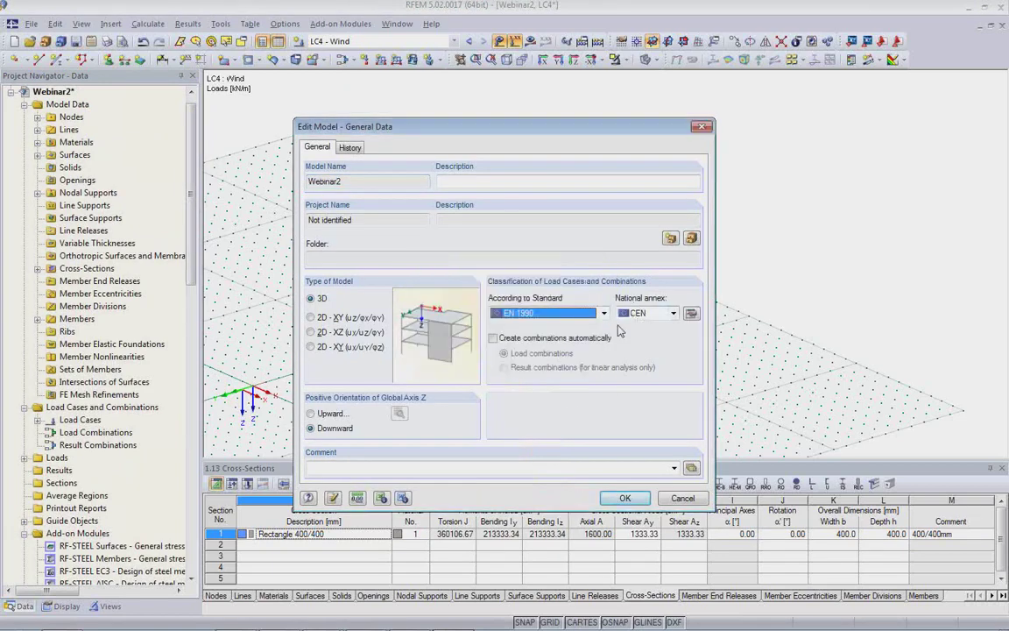
pyautogui.click(493, 337)
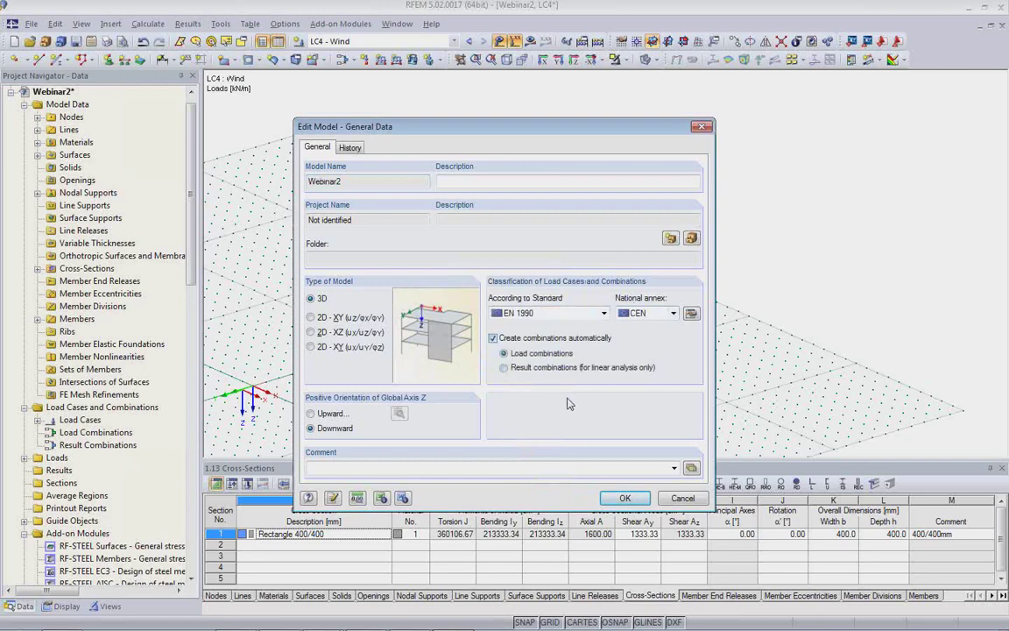
pyautogui.click(625, 499)
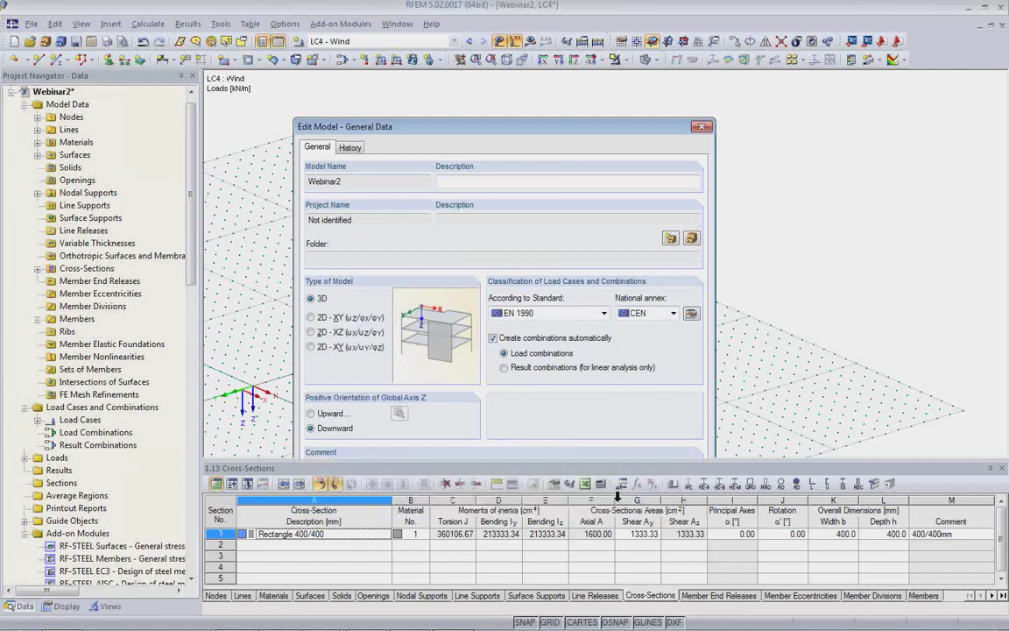
# Step: Enlarge the data table area and review the load cases and actions with their EN 1990 categories
pyautogui.moveTo(529, 469); pyautogui.dragTo(528, 372)
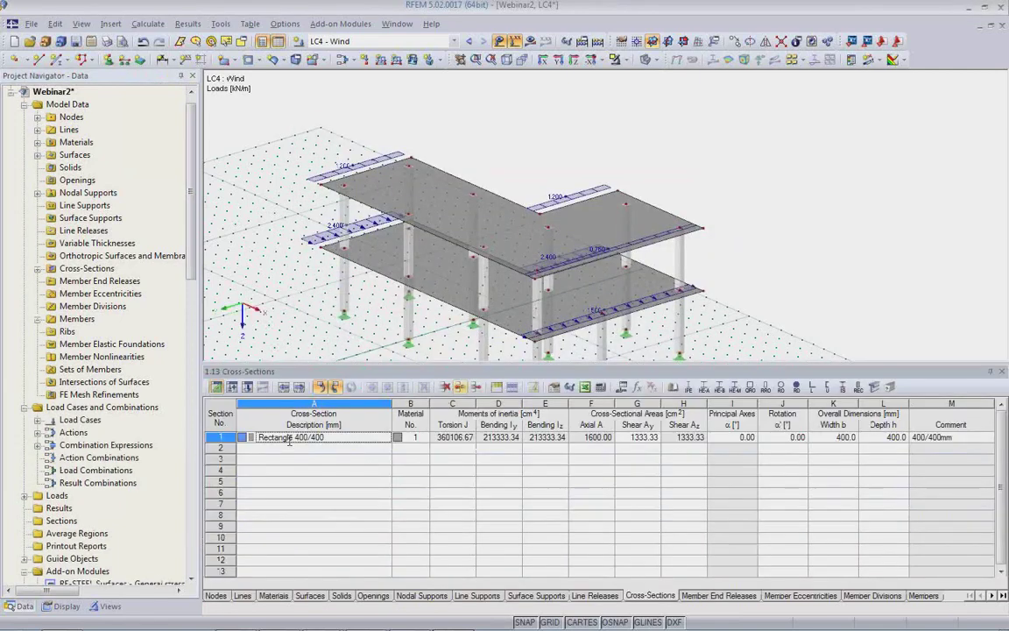
pyautogui.click(232, 389)
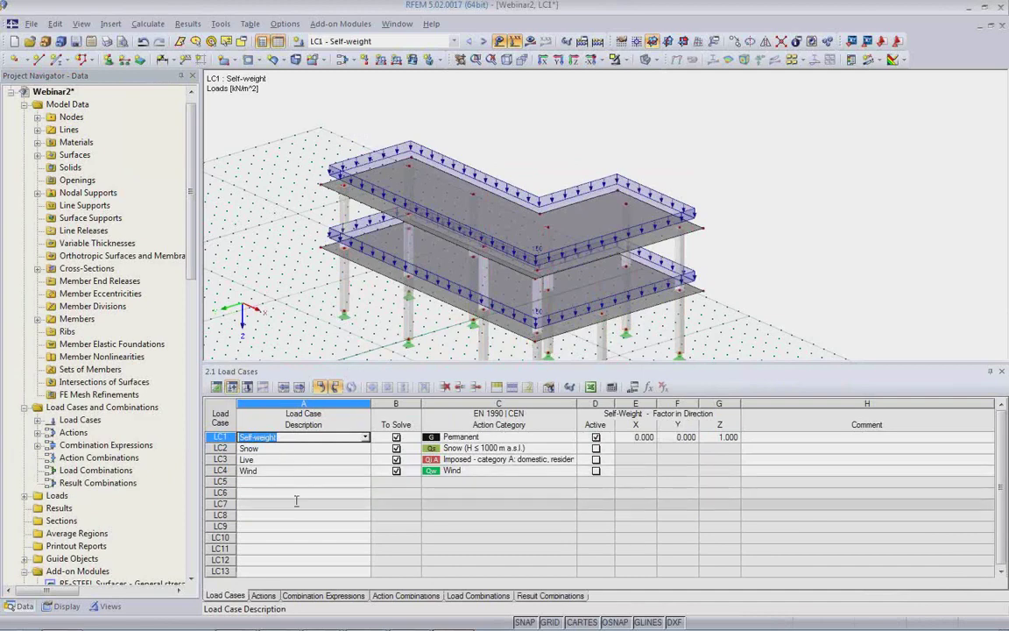
pyautogui.click(264, 596)
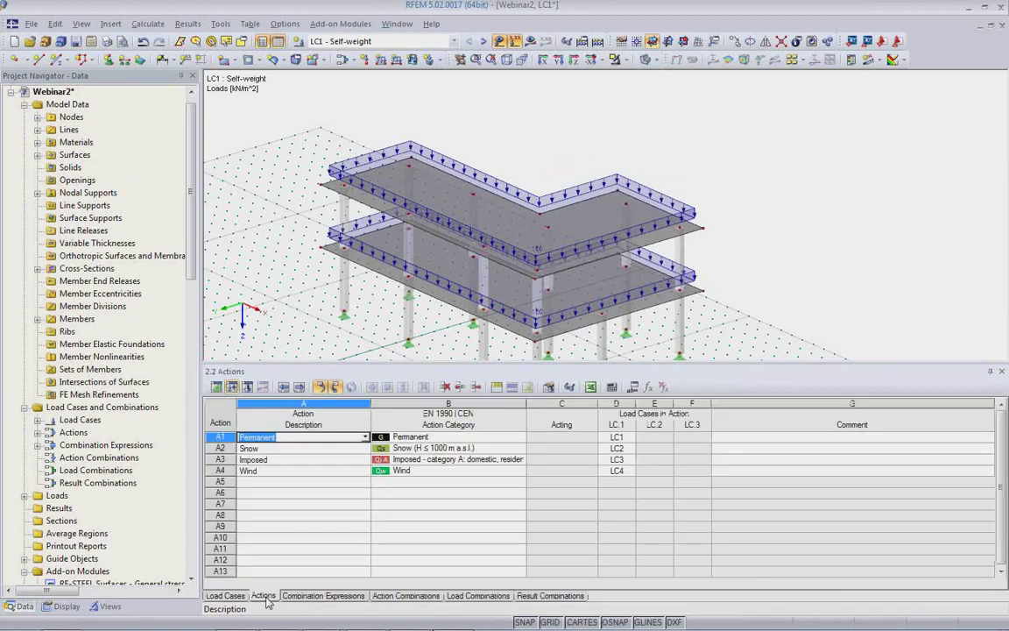
# Step: Exclude the SLS Characteristic, Frequent and Quasi-permanent combination expressions from use, leaving only the ULS expression active
pyautogui.click(319, 597)
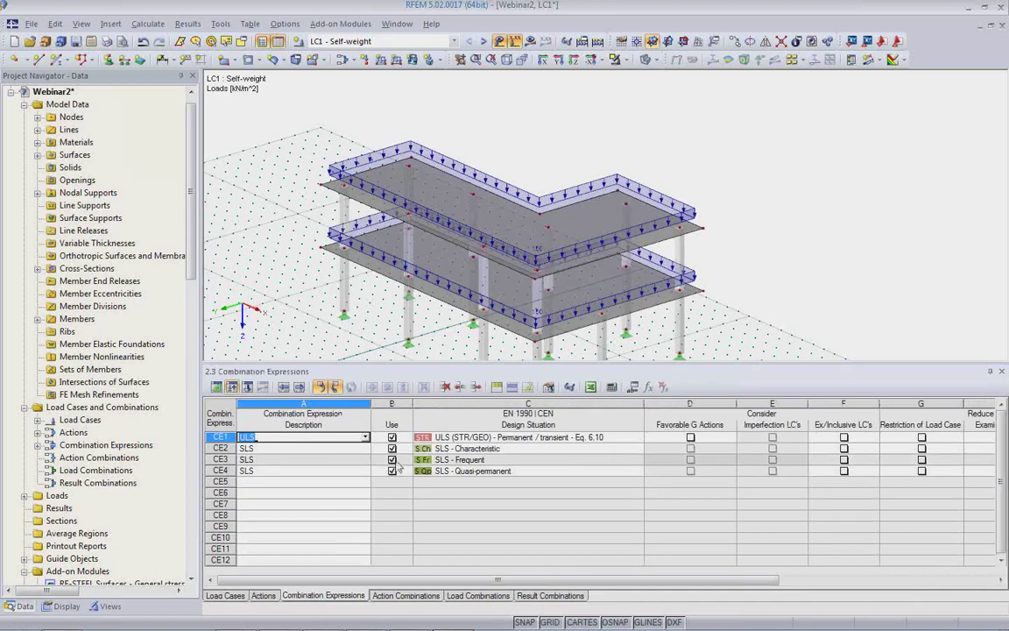
pyautogui.click(392, 448)
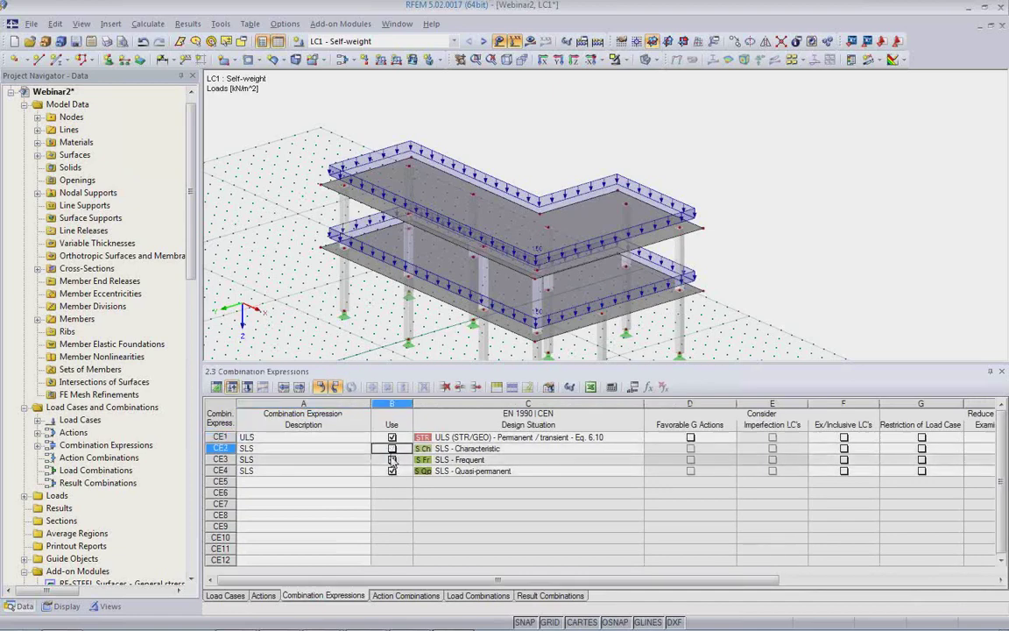
pyautogui.click(392, 459)
pyautogui.click(391, 472)
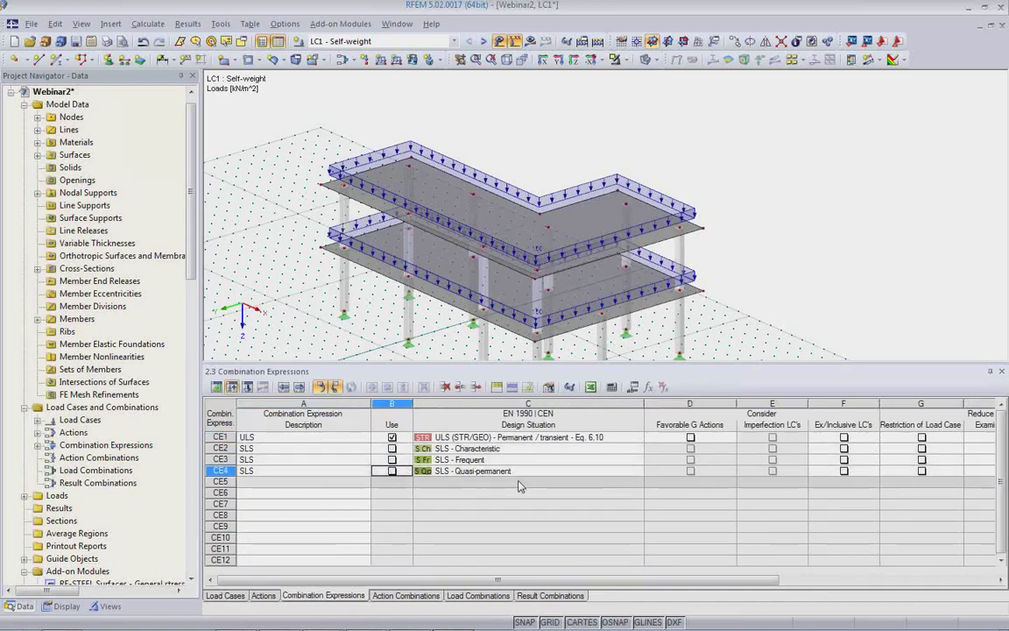
# Step: Disable additional generation of the Either/Or result combination in the combination expression settings and accept the settings
pyautogui.rightClick(85, 449)
pyautogui.click(158, 454)
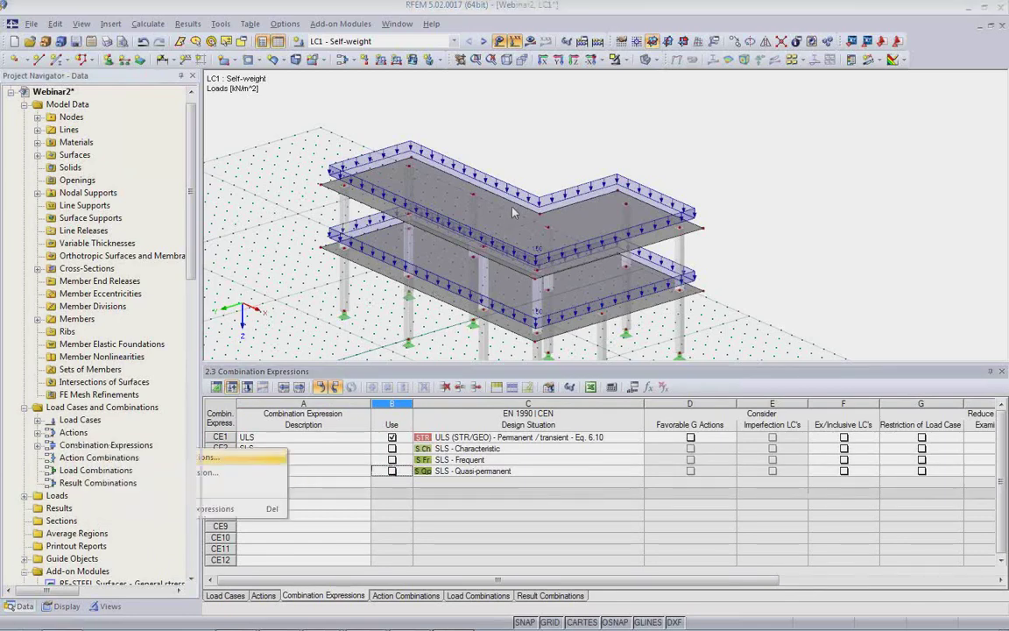
pyautogui.click(610, 389)
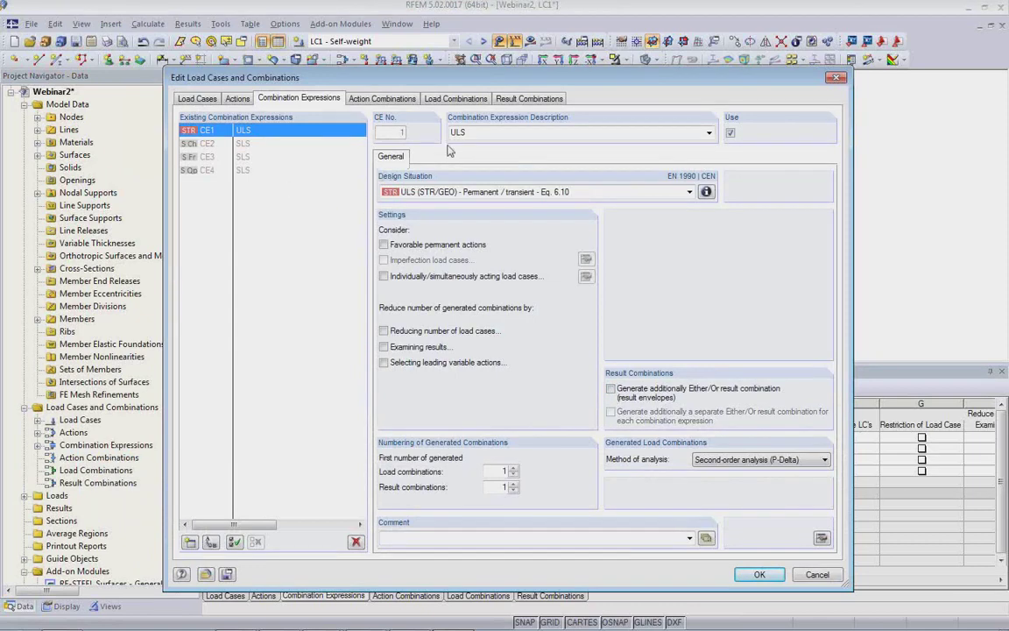
pyautogui.click(759, 574)
# Step: Generate the action combinations and load combinations, and display the loads of load combination CO3 on the model
pyautogui.click(414, 595)
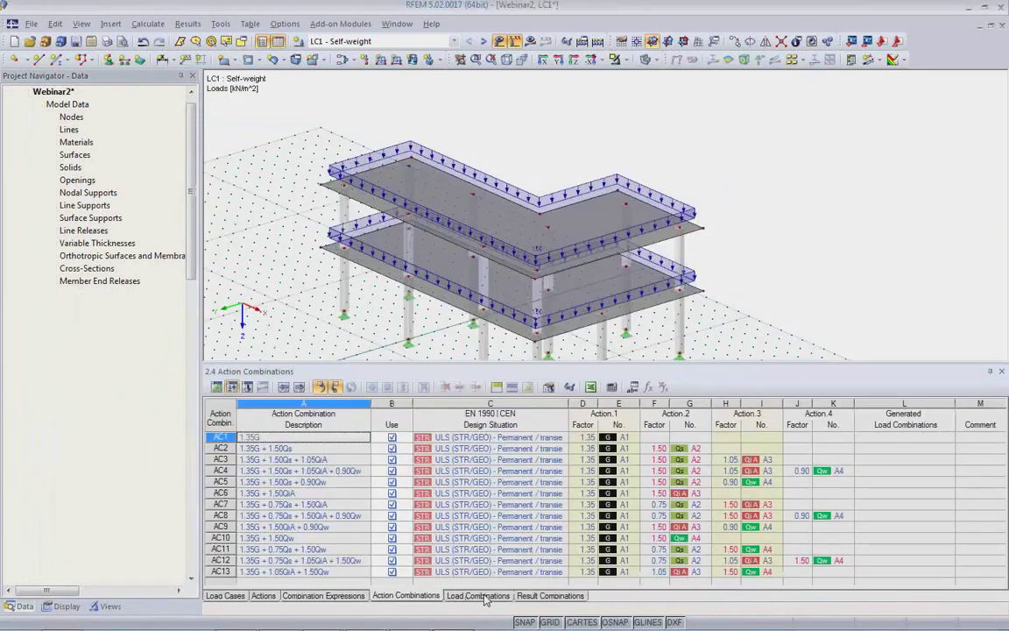
pyautogui.click(480, 598)
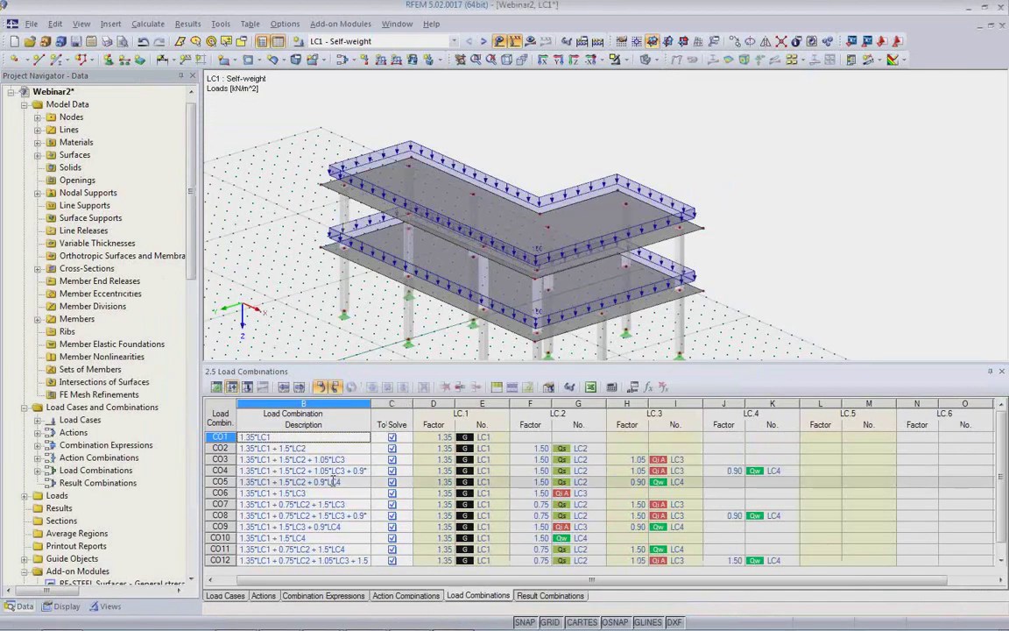
pyautogui.click(324, 462)
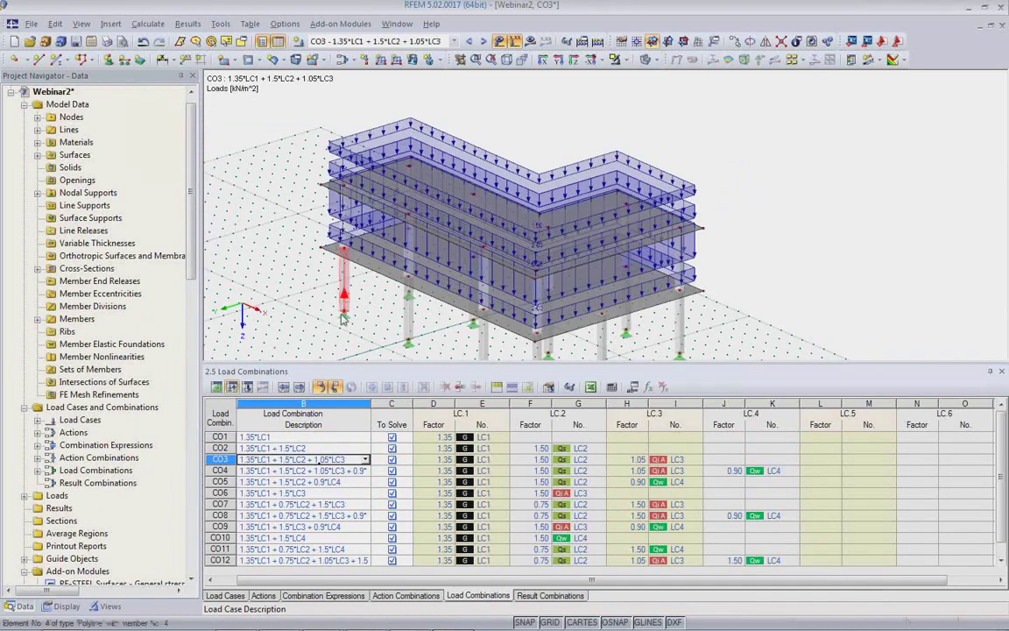
# Step: Calculate load combination CO3 and display its global deformations in an enlarged graphics area with the loads hidden
pyautogui.click(530, 41)
pyautogui.click(479, 351)
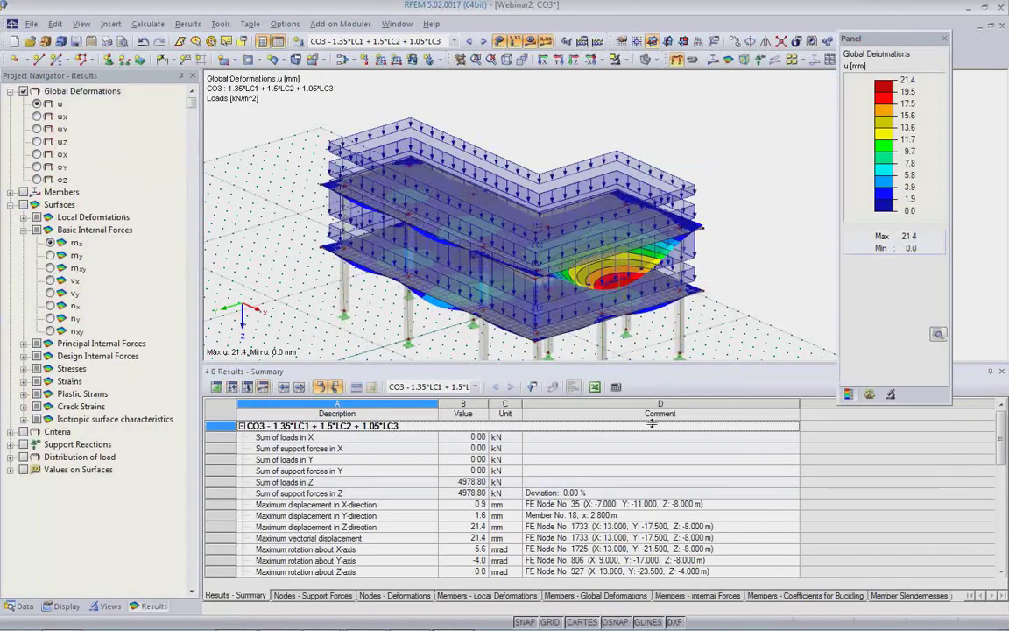
pyautogui.moveTo(650, 379); pyautogui.dragTo(650, 438)
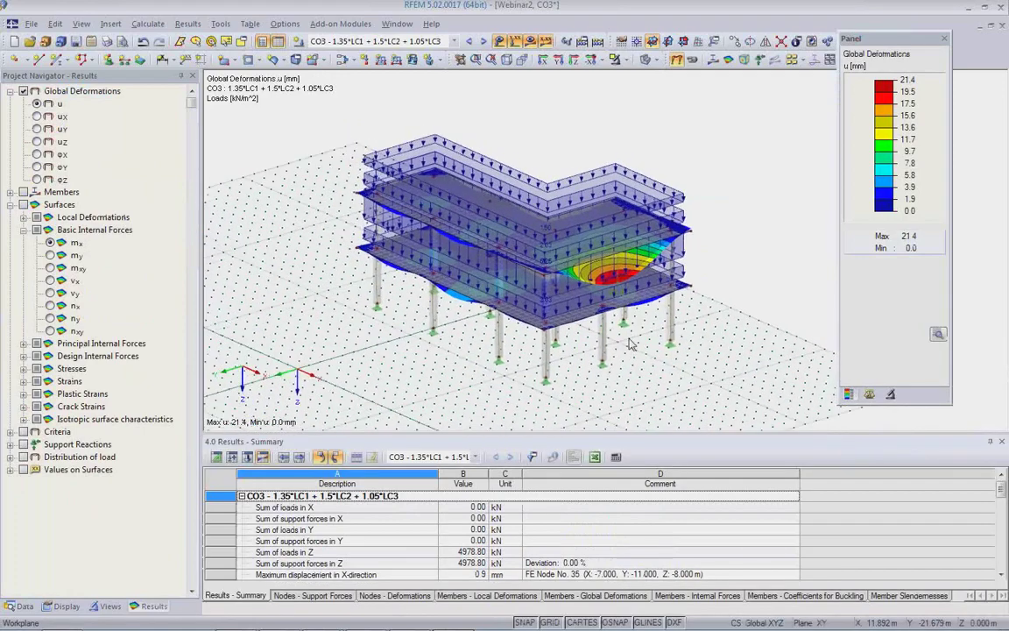
pyautogui.click(451, 41)
pyautogui.keyDown('ctrl'); pyautogui.moveTo(717, 382); pyautogui.dragTo(662, 121, button='middle'); pyautogui.keyUp('ctrl')
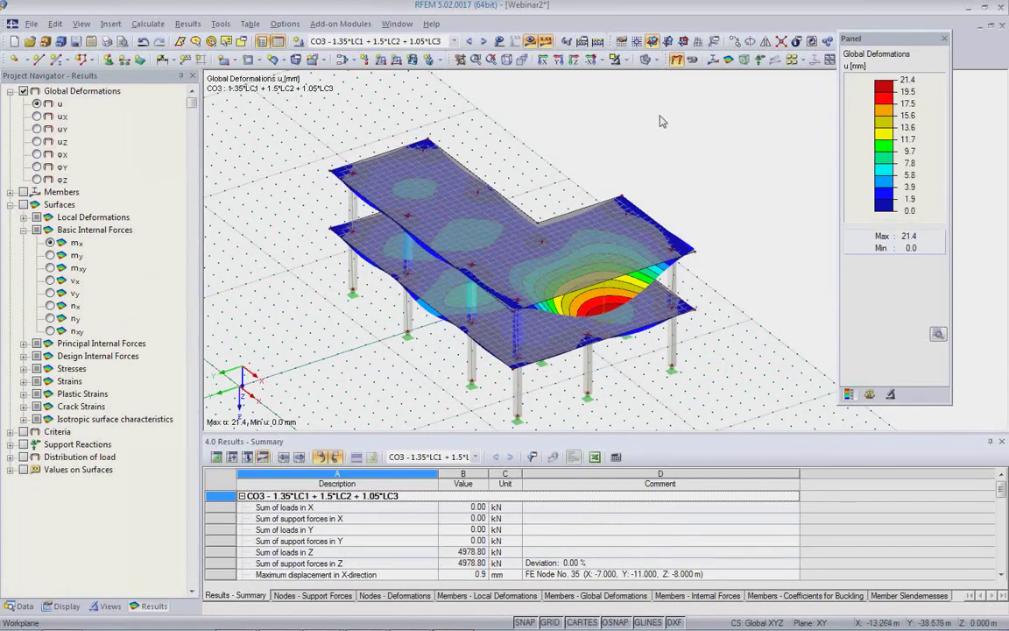
# Step: Hide the results and set the upper slab's constant thickness to 160 mm
pyautogui.click(677, 58)
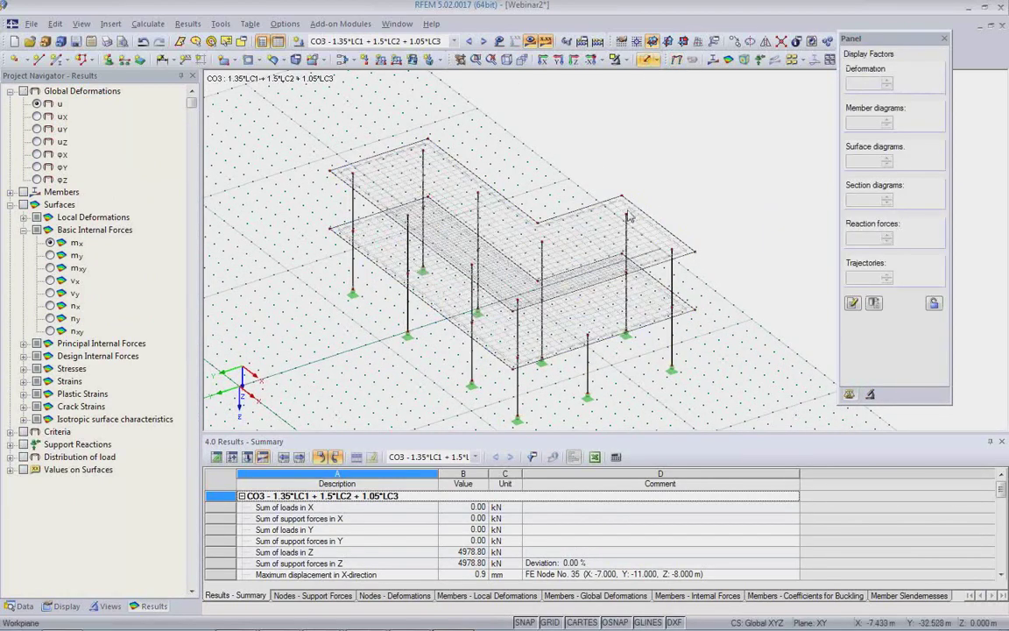
pyautogui.keyDown('ctrl'); pyautogui.moveTo(522, 322); pyautogui.dragTo(505, 169, button='middle'); pyautogui.keyUp('ctrl')
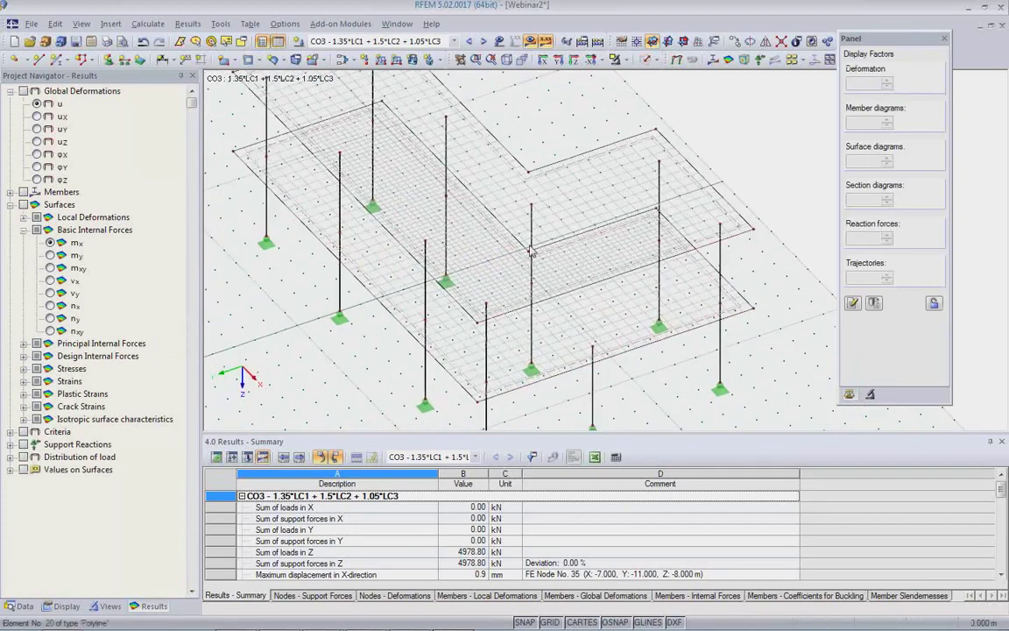
pyautogui.doubleClick(504, 167)
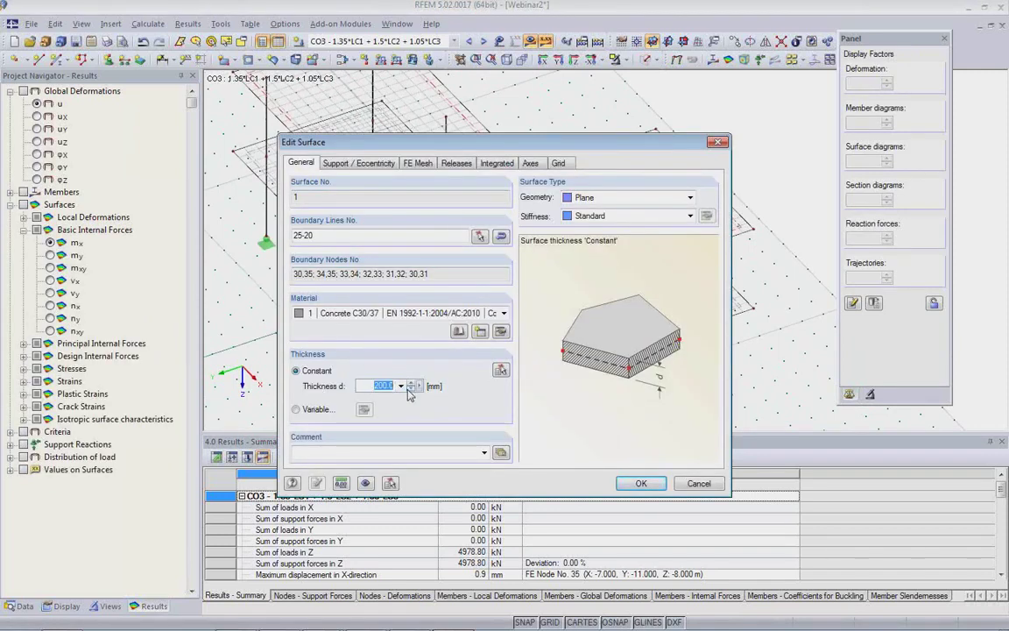
pyautogui.write('160')
pyautogui.click(637, 483)
pyautogui.click(431, 327)
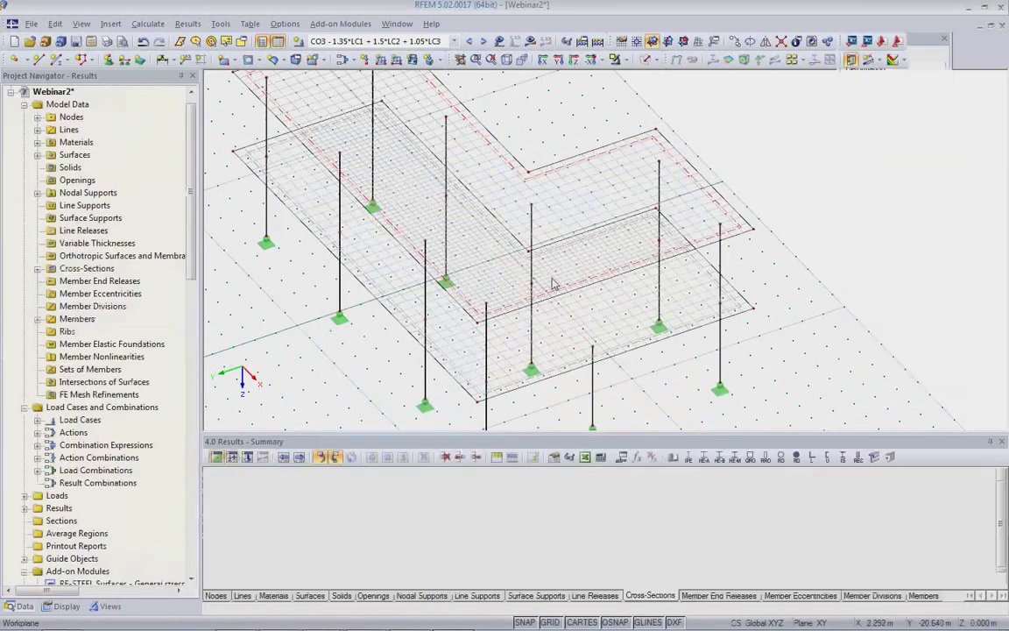
# Step: Draw an 11 m line under the upper slab between column-top nodes 28 and 26
pyautogui.click(39, 59)
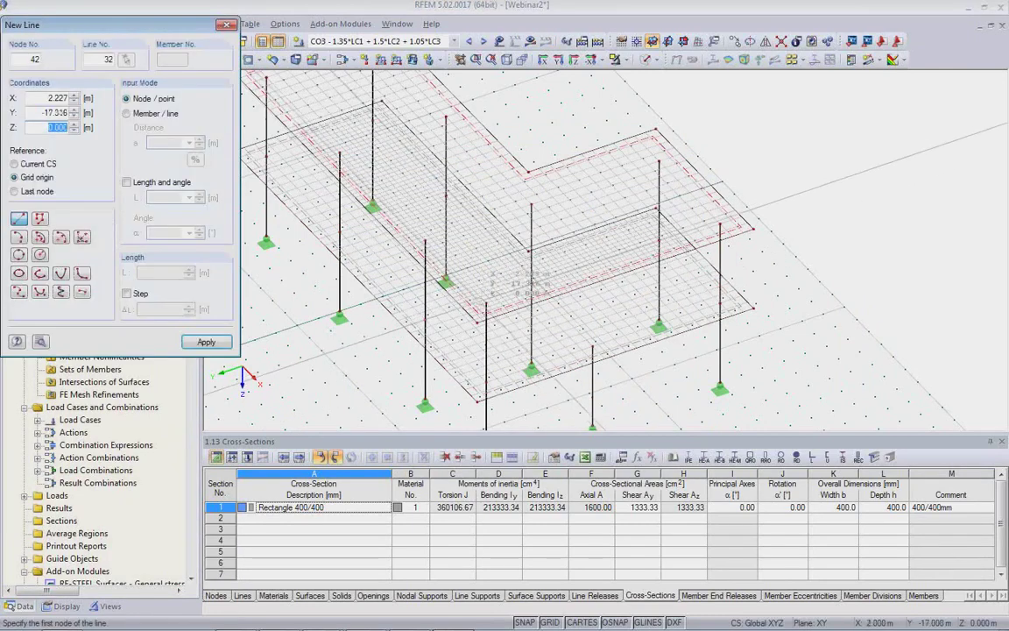
pyautogui.click(720, 225)
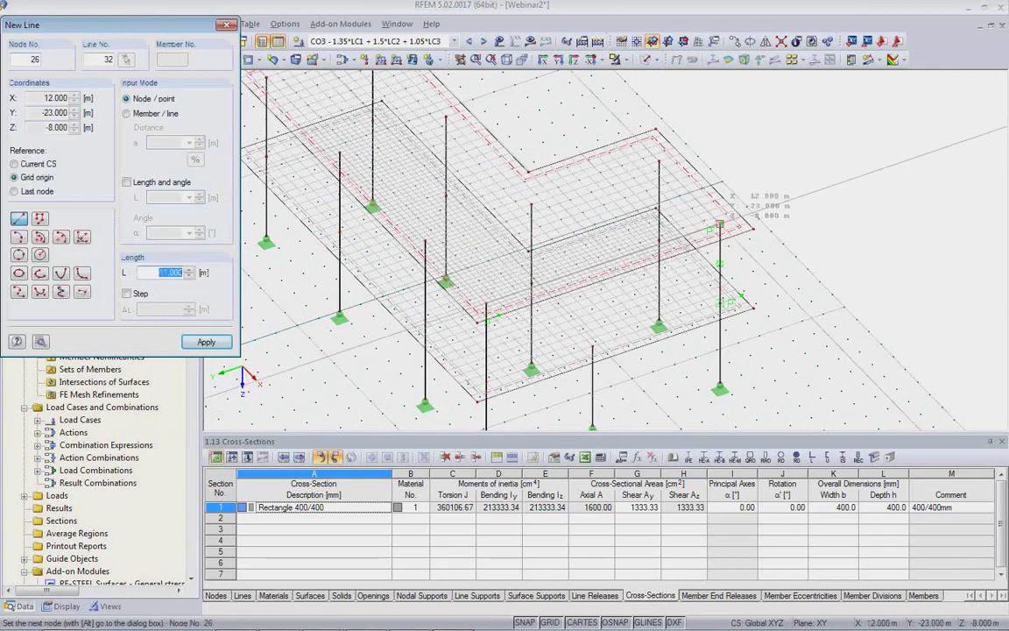
pyautogui.press('Escape')
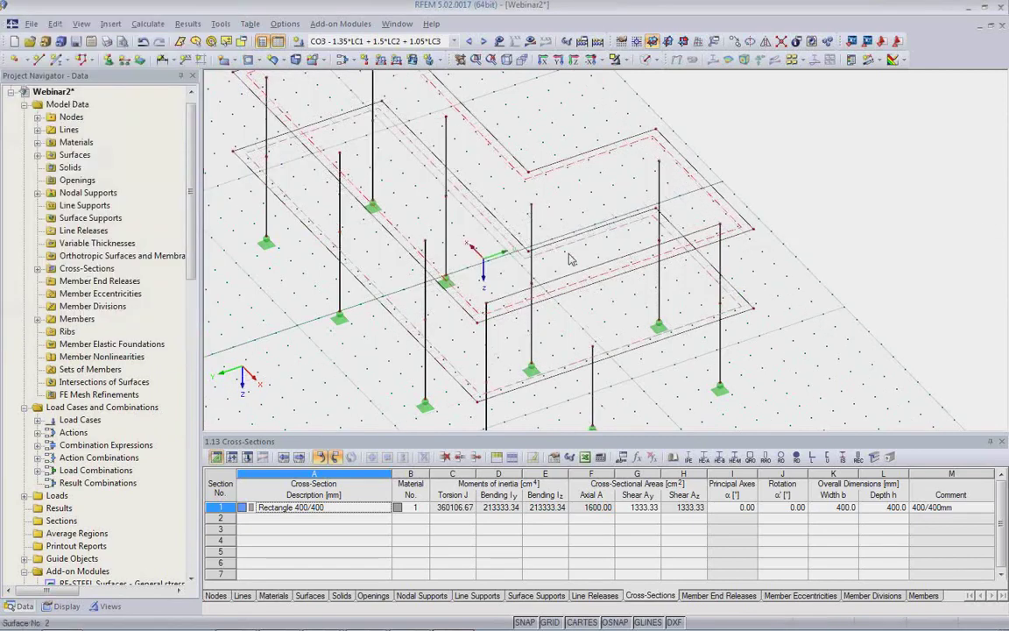
# Step: Add a member to the new line with a new Rectangle 300/800 cross-section in Concrete C30/37
pyautogui.doubleClick(538, 246)
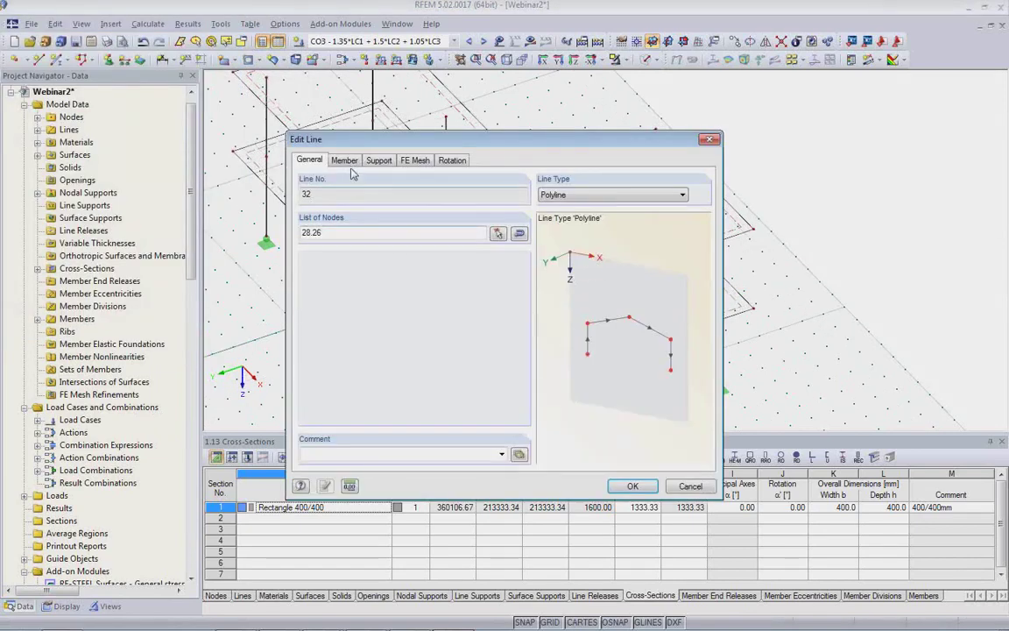
pyautogui.click(345, 160)
pyautogui.click(304, 233)
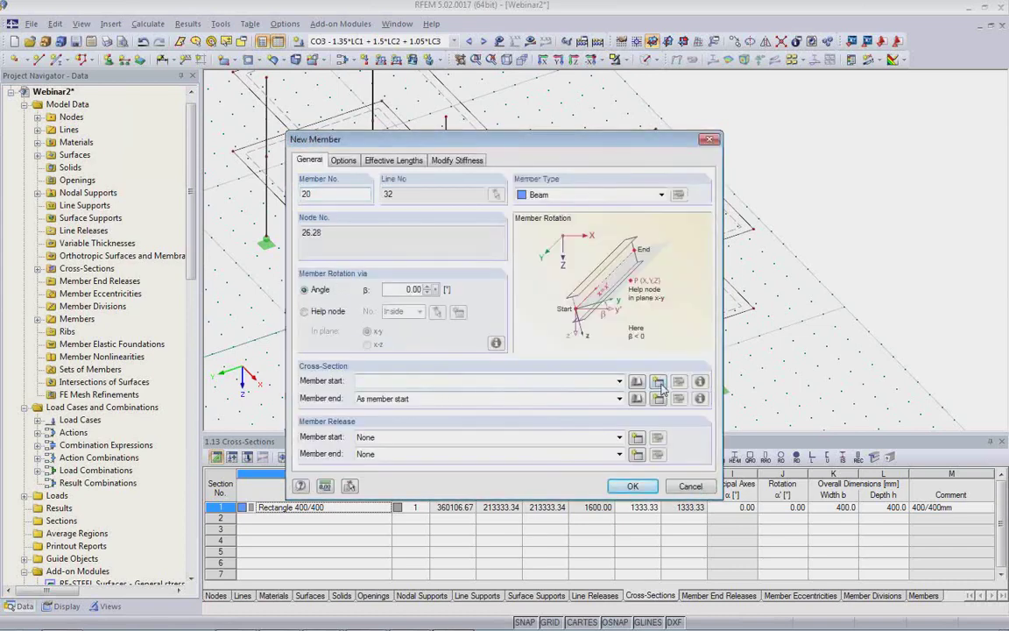
pyautogui.write('Rect')
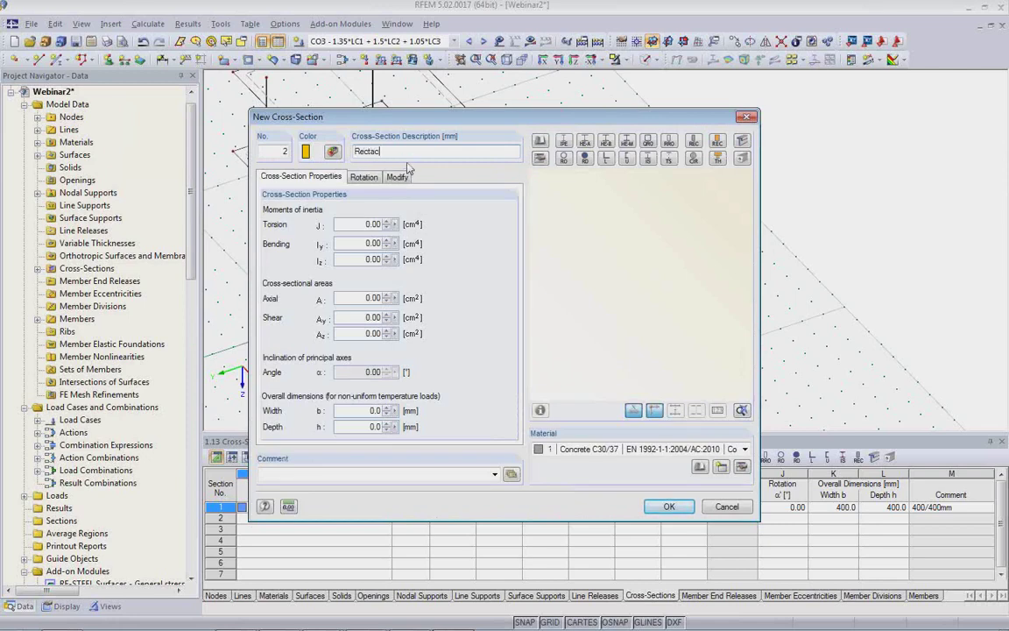
pyautogui.write('angle 300/800')
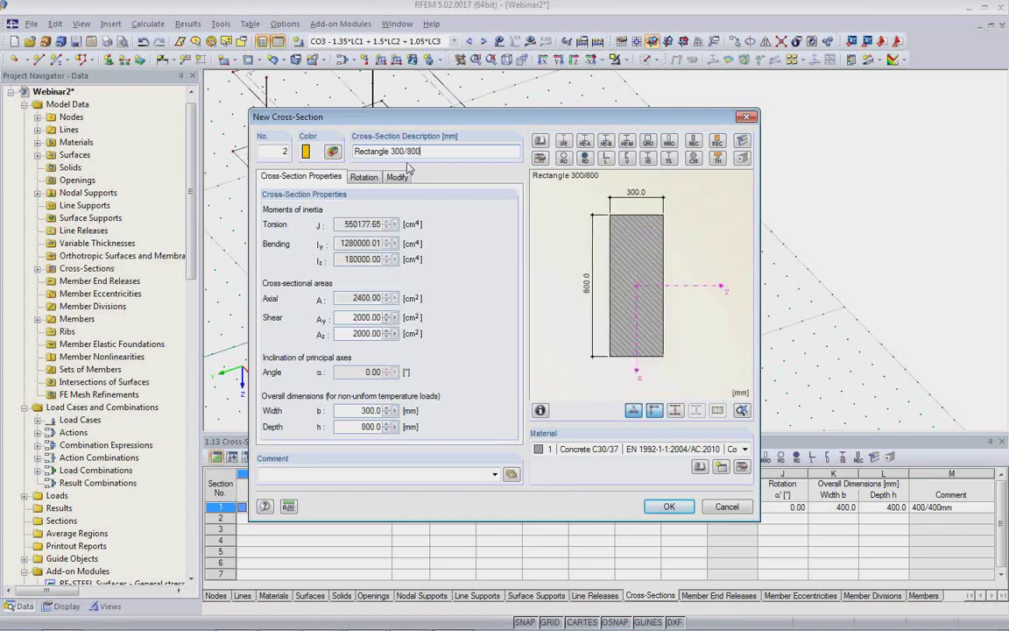
pyautogui.click(664, 506)
# Step: Make the new member a rib on the +z-side of the surface with integration widths of L/8 on both sides
pyautogui.click(661, 195)
pyautogui.click(629, 228)
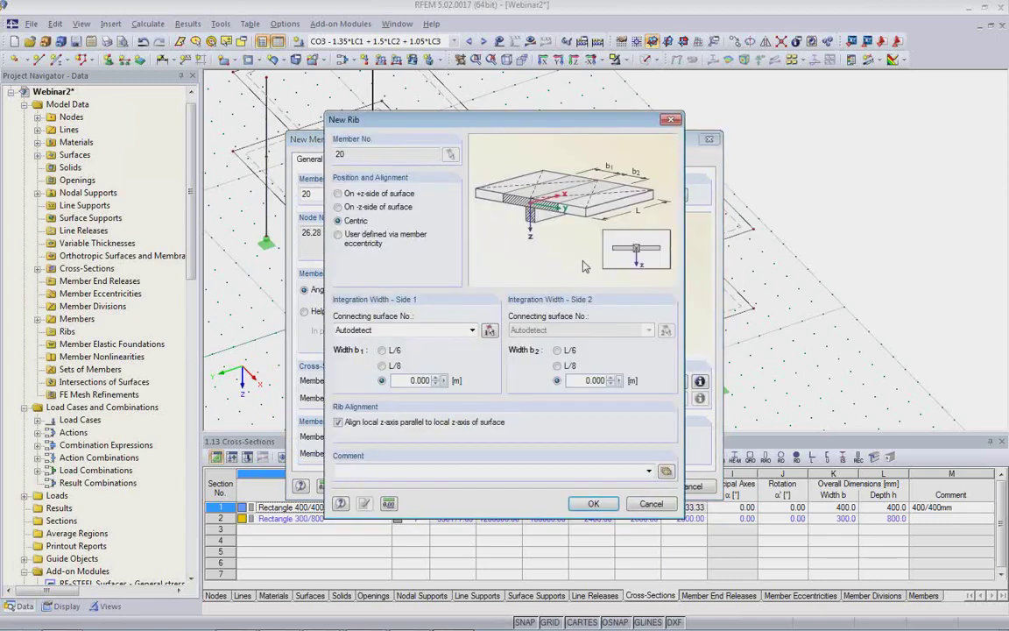
pyautogui.click(348, 197)
pyautogui.click(559, 365)
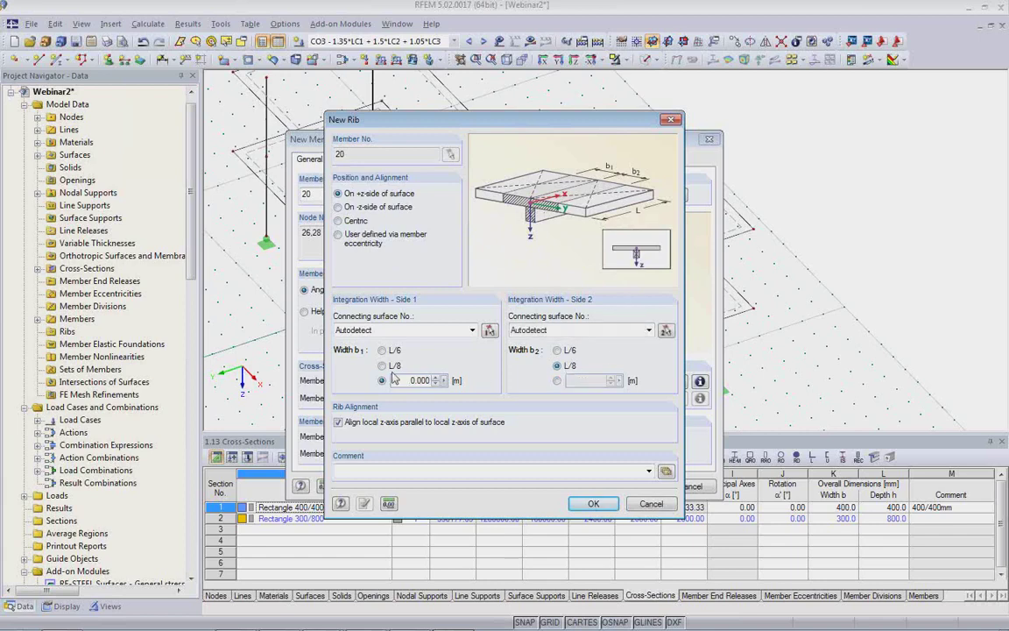
pyautogui.click(382, 366)
pyautogui.click(596, 507)
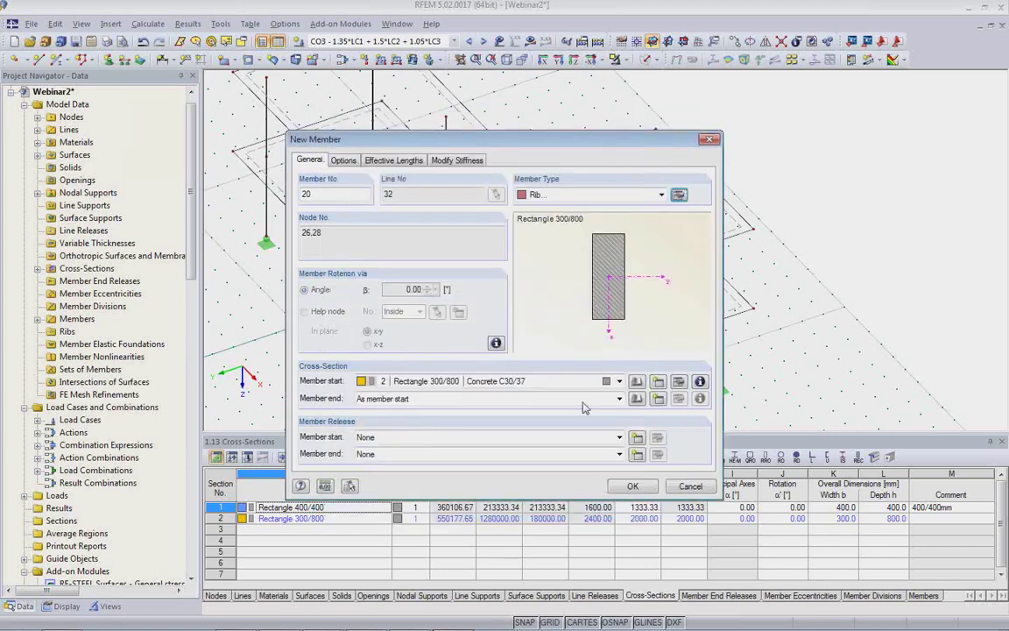
pyautogui.click(633, 487)
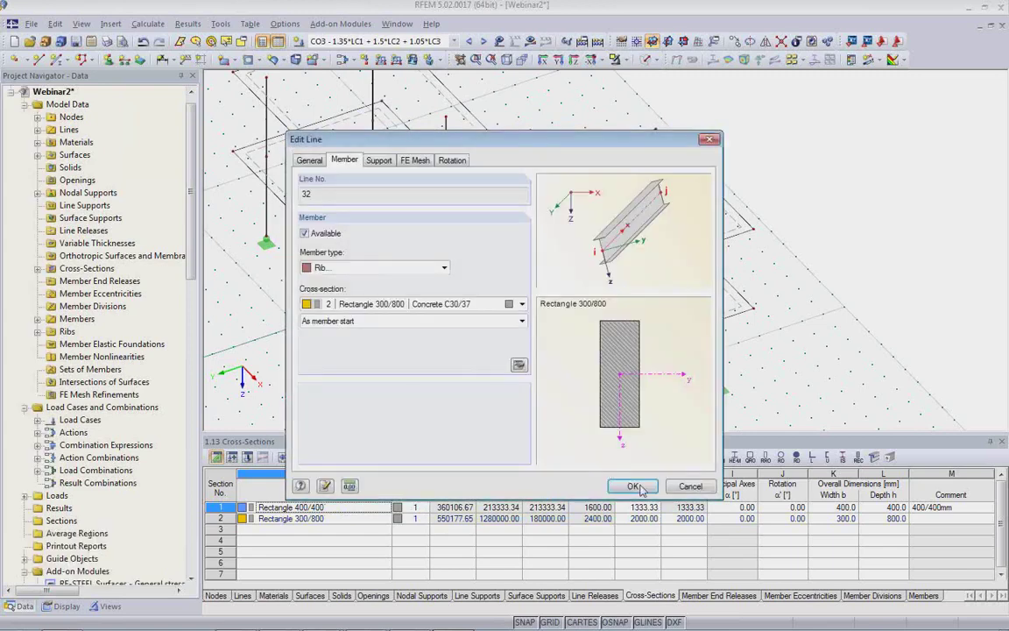
pyautogui.click(636, 485)
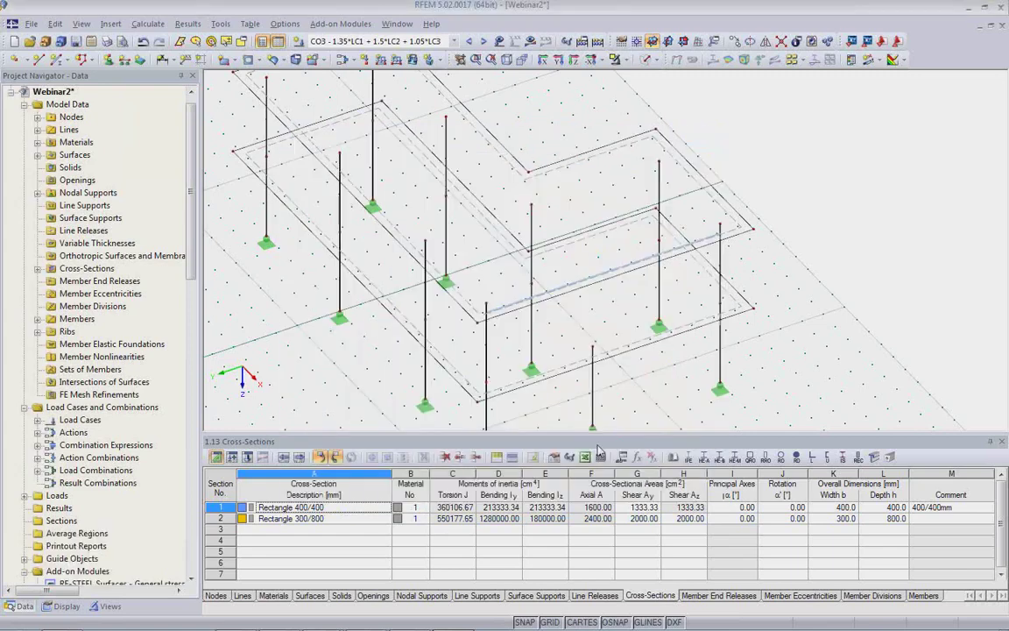
# Step: Show the model in solid rendering and examine the rib's position beneath the upper slab
pyautogui.click(645, 61)
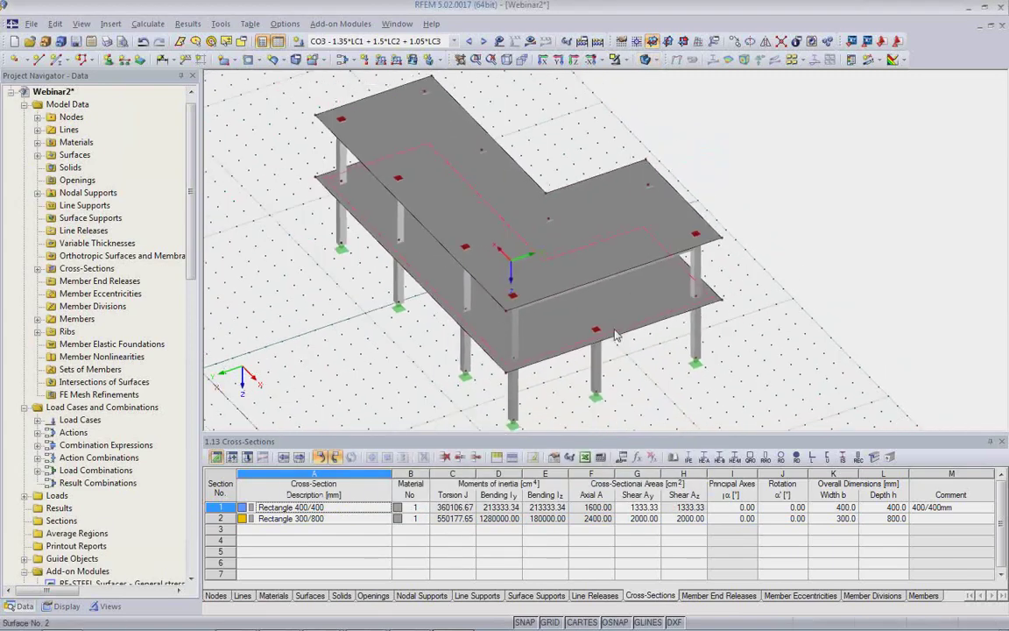
pyautogui.keyDown('ctrl'); pyautogui.moveTo(591, 237); pyautogui.dragTo(594, 182, button='middle'); pyautogui.keyUp('ctrl')
pyautogui.scroll(3, 594, 182)
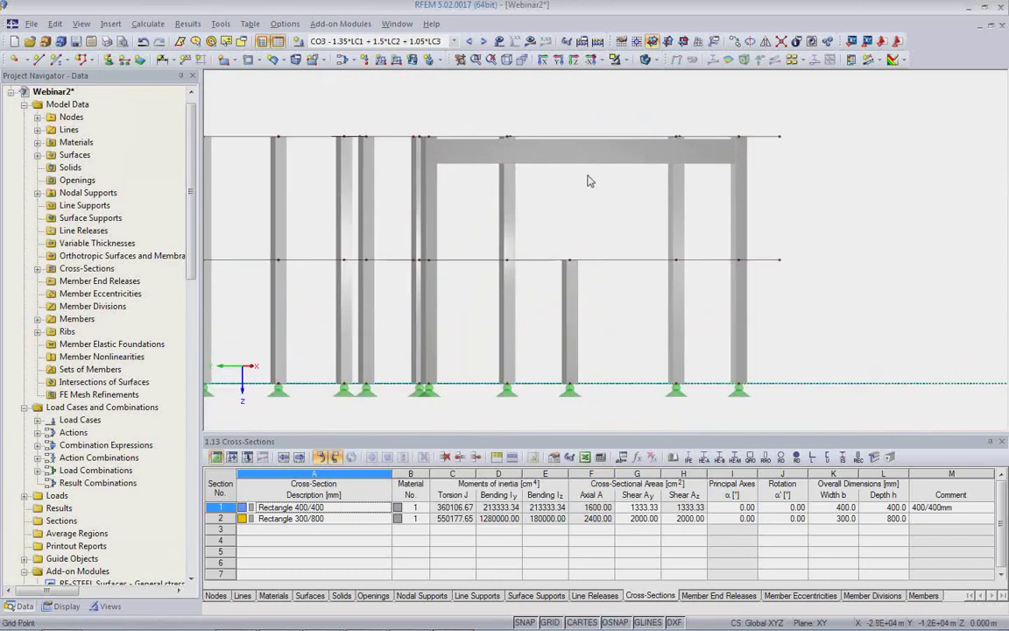
pyautogui.keyDown('ctrl'); pyautogui.moveTo(569, 157); pyautogui.dragTo(524, 178, button='middle'); pyautogui.keyUp('ctrl')
pyautogui.scroll(-4, 382, 202)
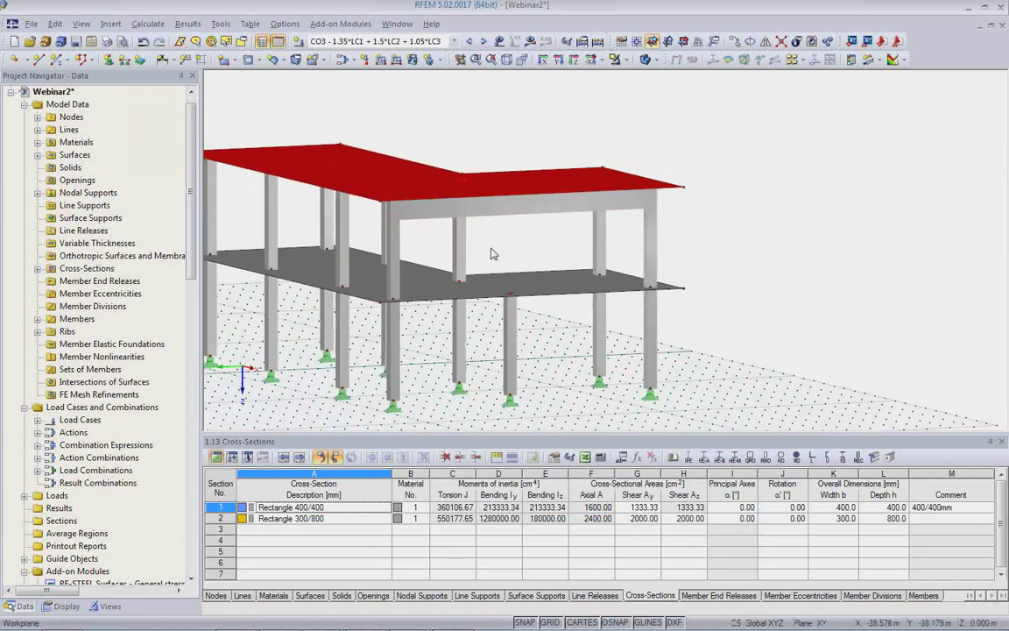
pyautogui.keyDown('ctrl'); pyautogui.moveTo(505, 258); pyautogui.dragTo(643, 348, button='middle'); pyautogui.keyUp('ctrl')
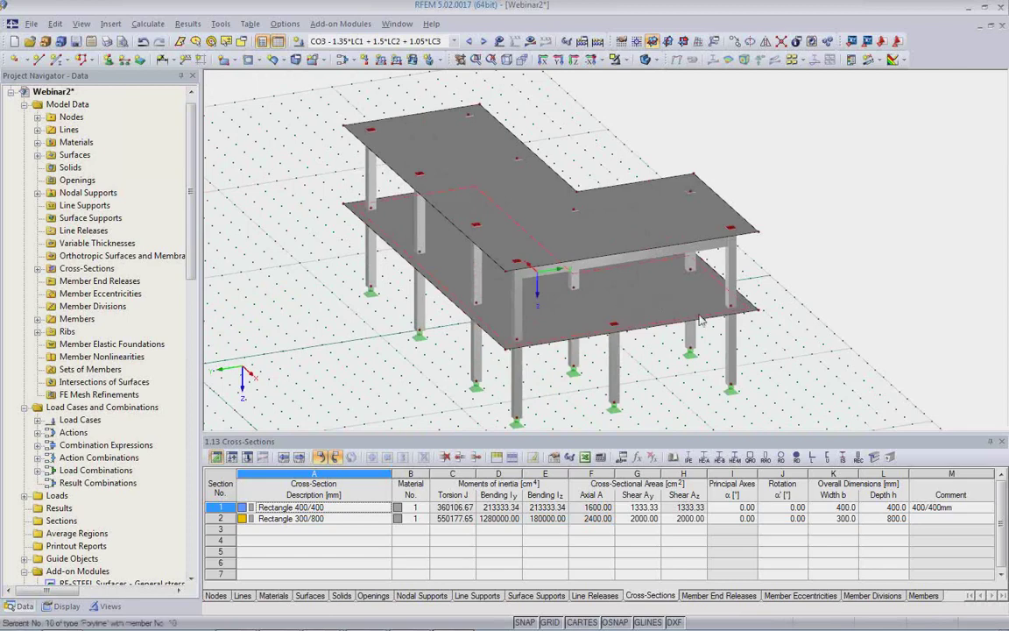
# Step: Start a rectangular opening and place the work plane origin at the lower slab's outer corner at Z -4 m
pyautogui.click(249, 59)
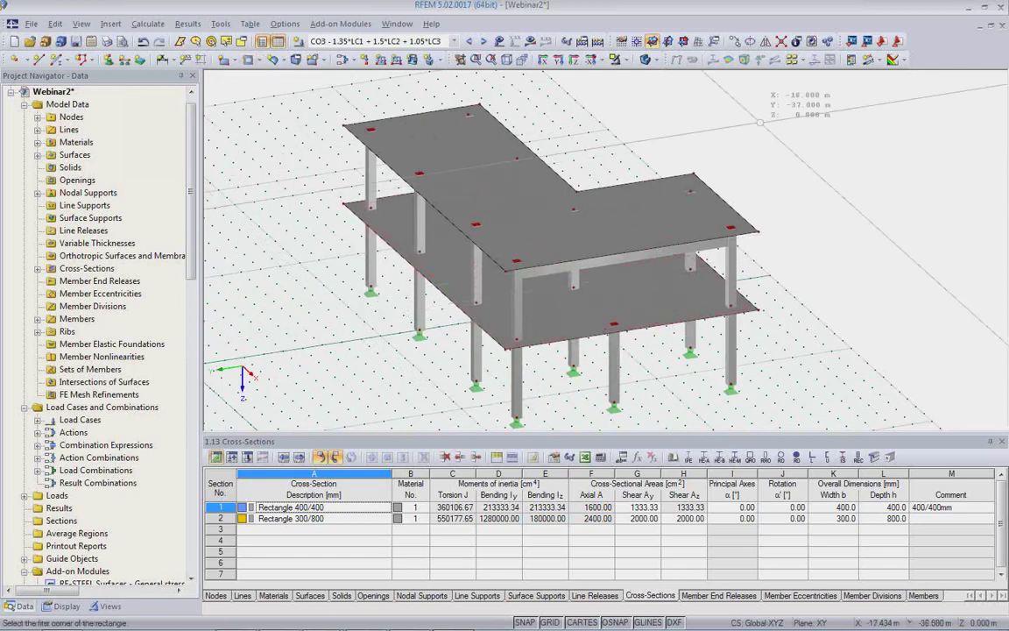
pyautogui.click(578, 37)
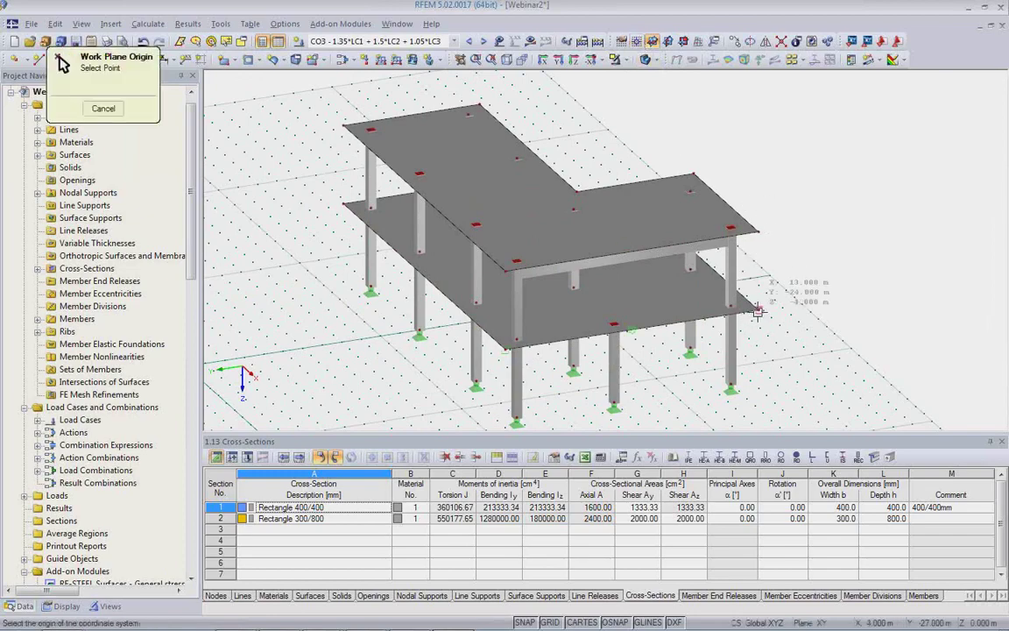
pyautogui.click(686, 279)
pyautogui.keyDown('ctrl'); pyautogui.moveTo(685, 331); pyautogui.dragTo(736, 294, button='middle'); pyautogui.keyUp('ctrl')
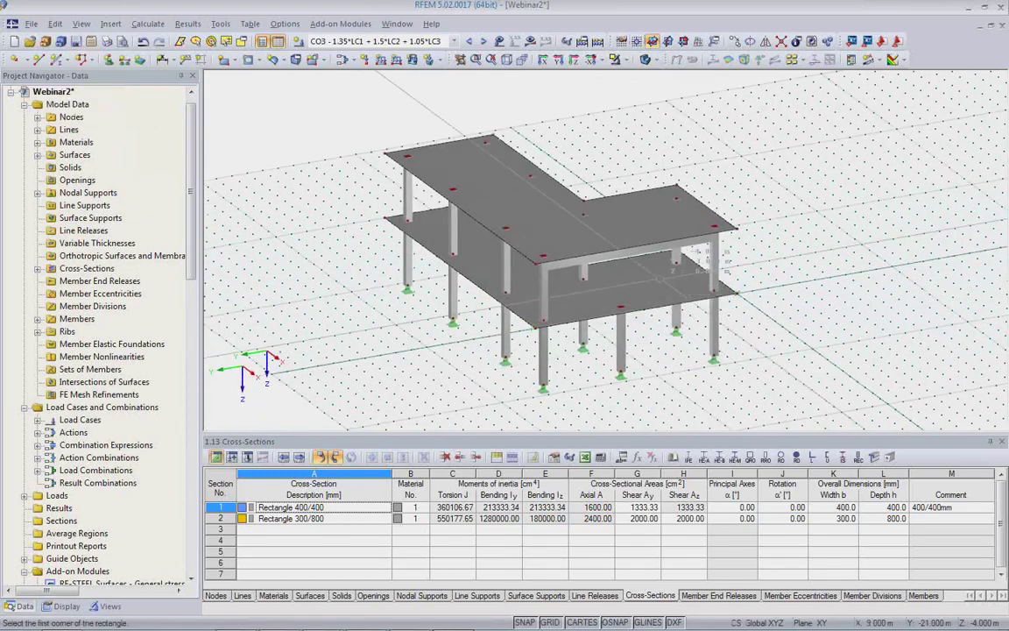
# Step: Create a rectangular opening in the lower slab near its outer wing, with all four corners chamfered by 0.5 m
pyautogui.click(635, 245)
pyautogui.click(646, 267)
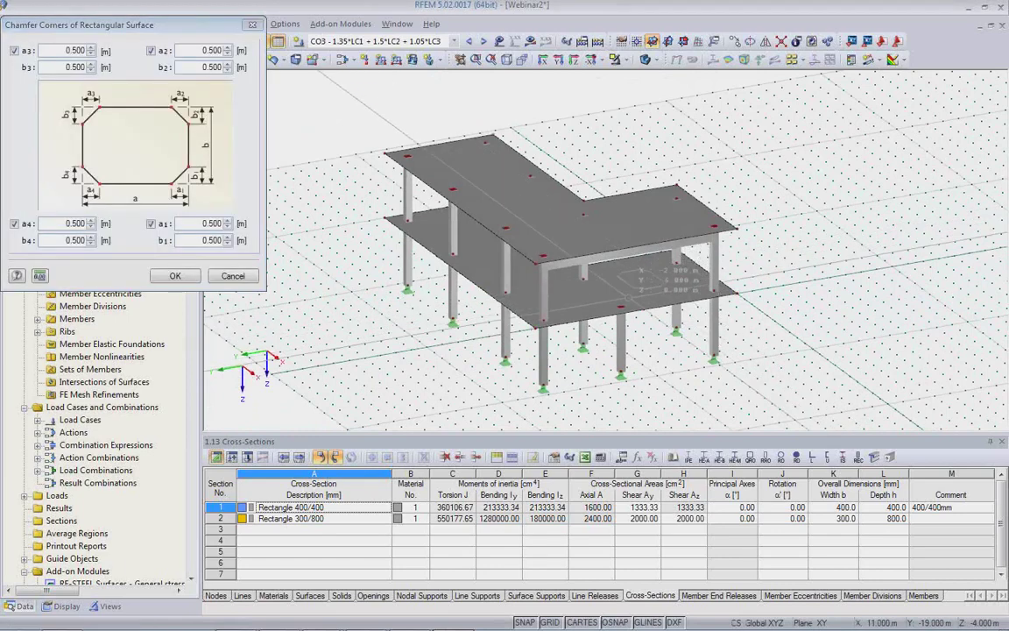
pyautogui.click(175, 276)
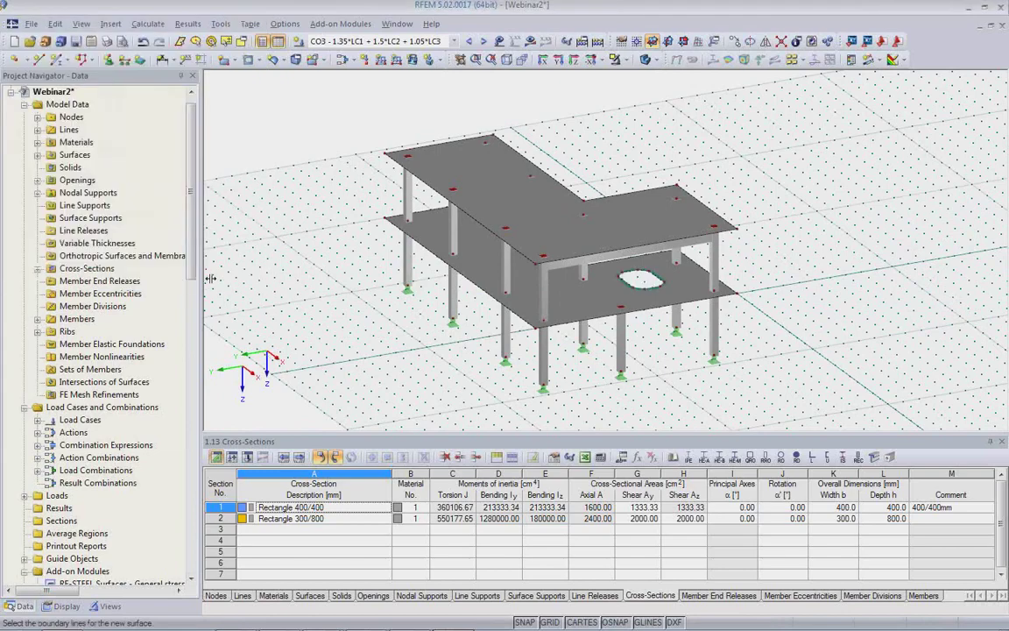
pyautogui.rightClick(675, 383)
pyautogui.click(613, 344)
pyautogui.moveTo(642, 354); pyautogui.dragTo(706, 356, button='middle')
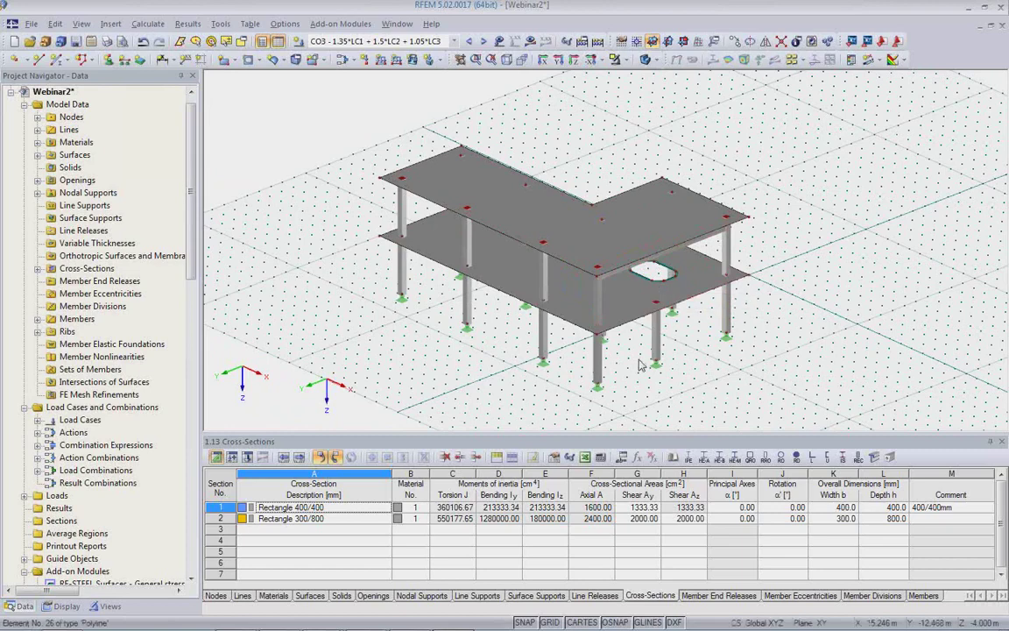
pyautogui.moveTo(321, 627)
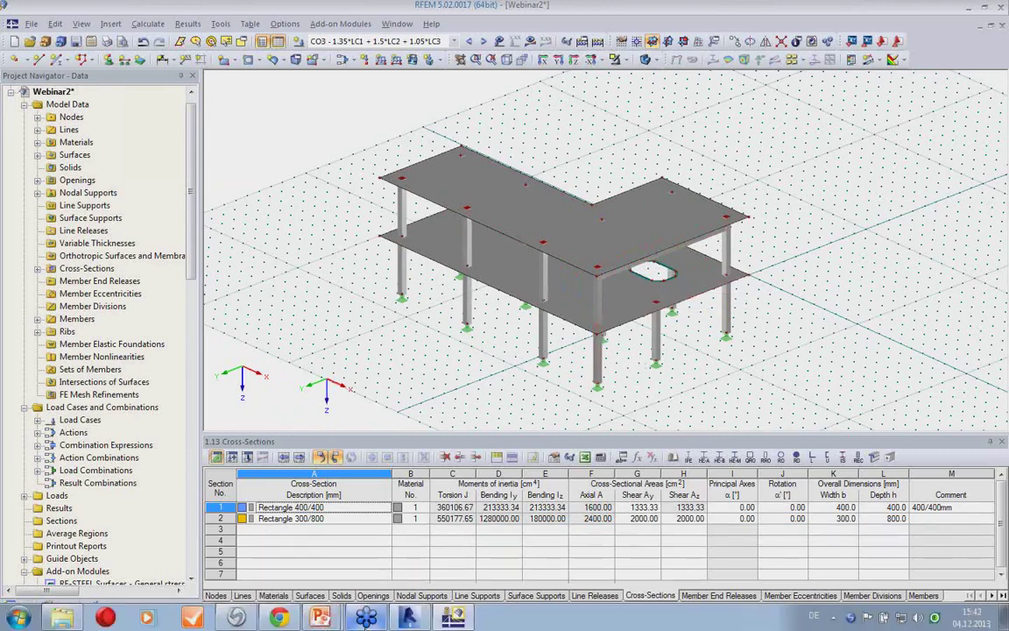
# Step: Switch to Revit and import the RFEM model, updating the existing structure with absent objects removed and structural data and loads applied
pyautogui.click(407, 618)
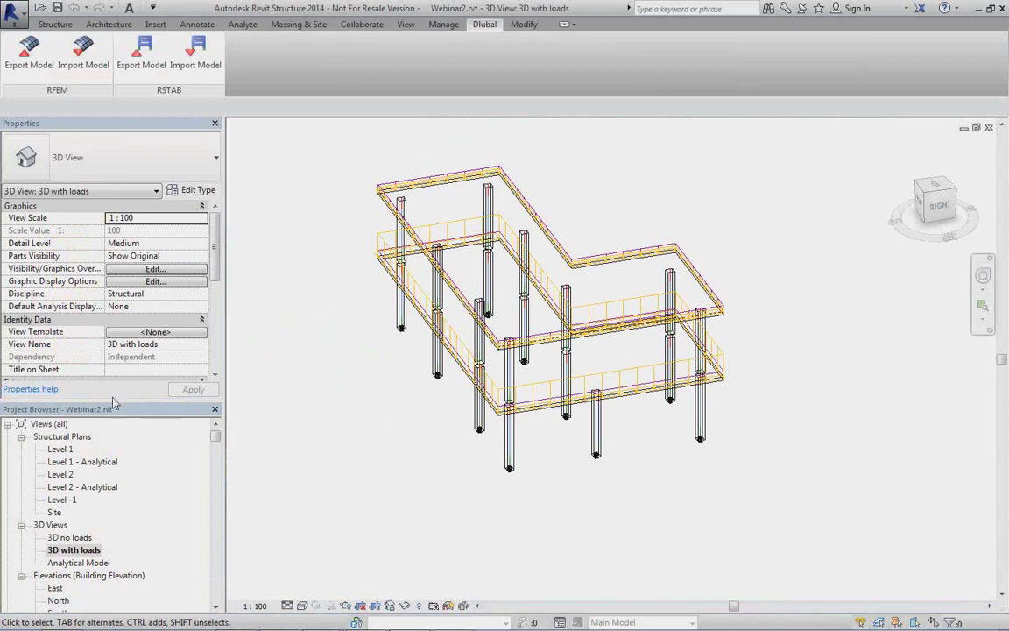
pyautogui.click(83, 48)
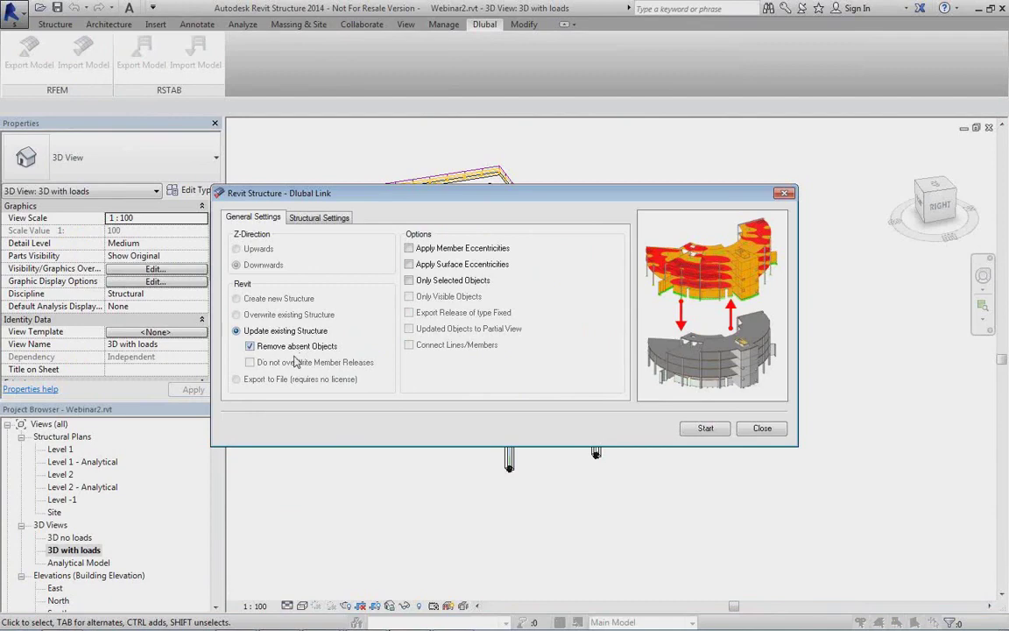
pyautogui.click(319, 217)
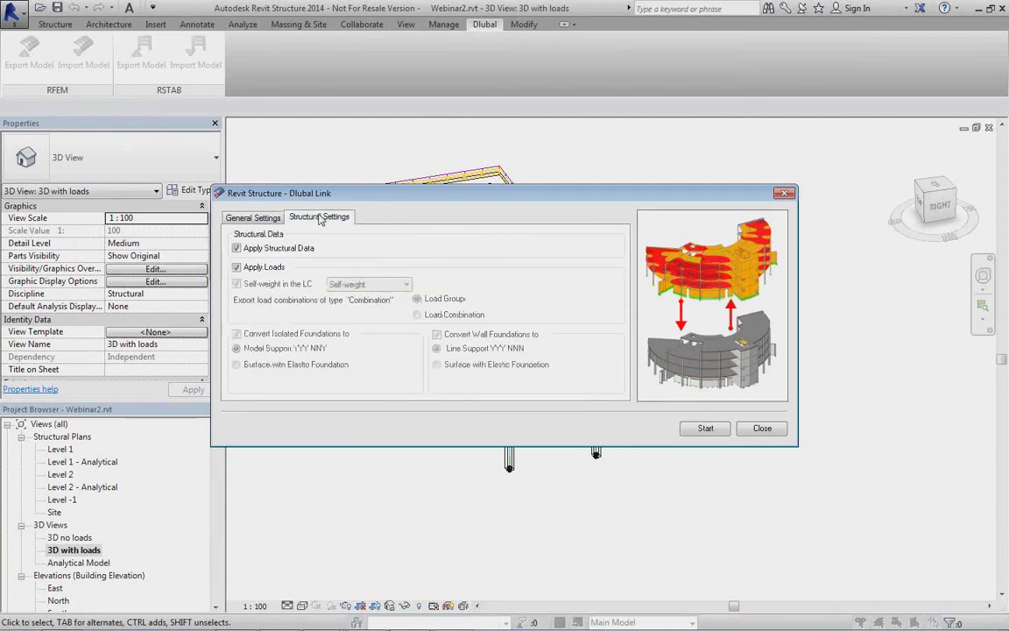
pyautogui.click(272, 219)
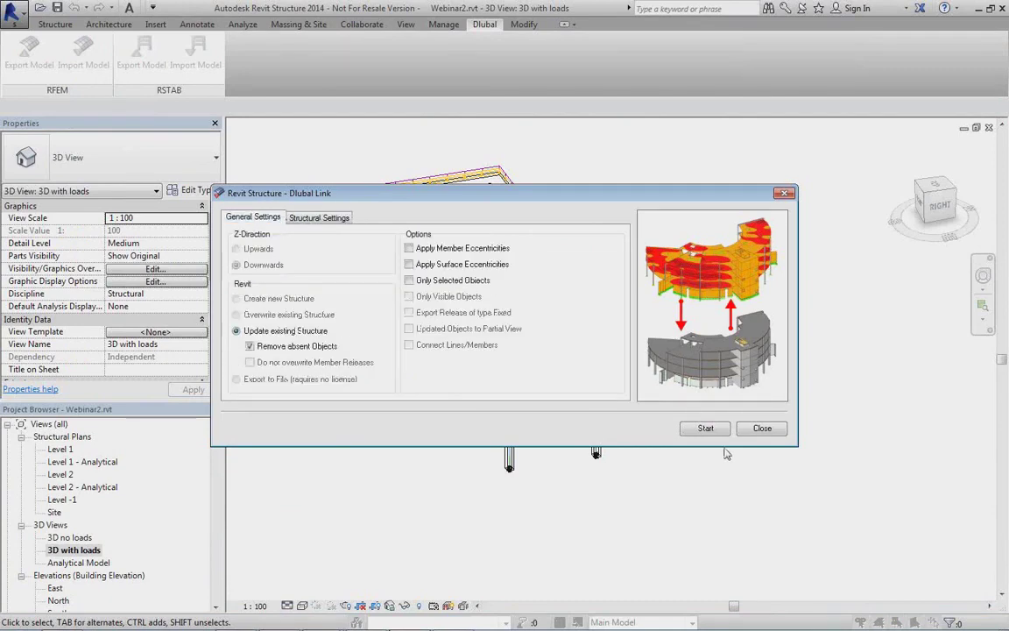
pyautogui.click(706, 428)
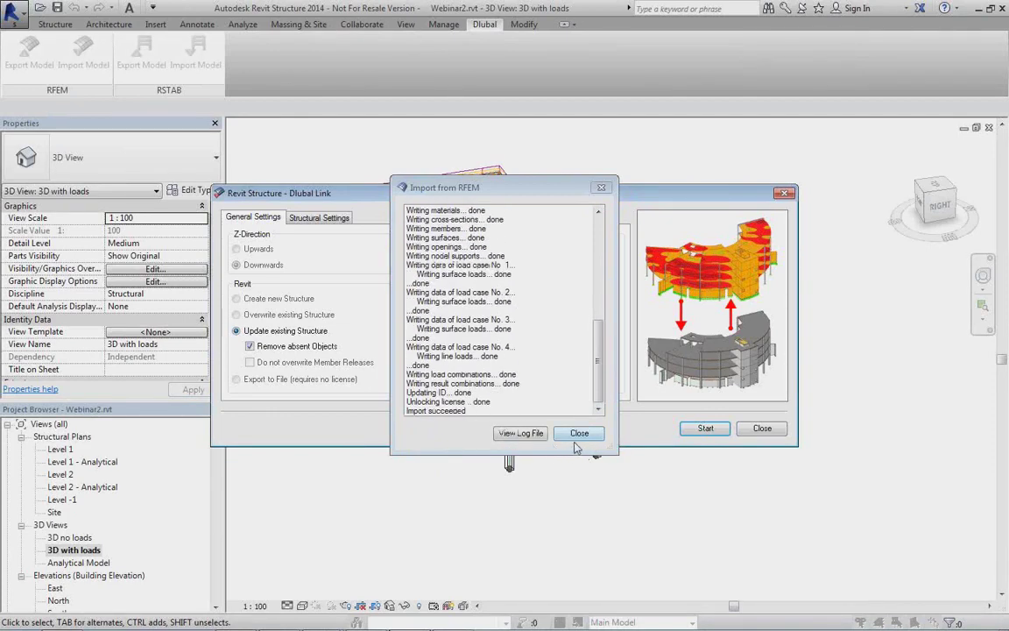
pyautogui.click(579, 433)
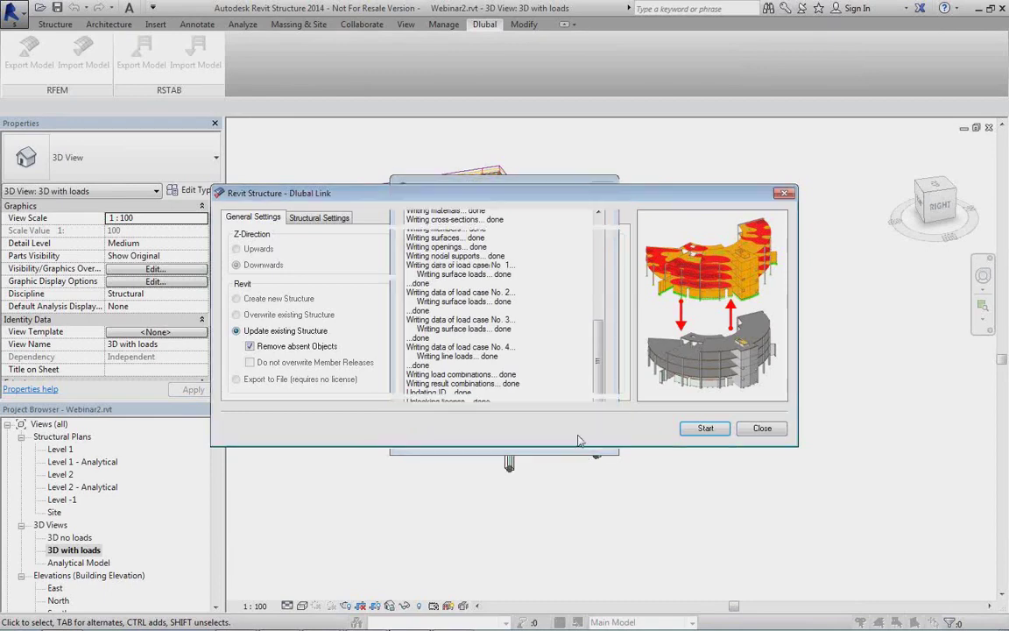
# Step: Examine the upper floor's type and the imported rib and slab opening in the 3D with loads view
pyautogui.keyDown('shift'); pyautogui.moveTo(631, 372); pyautogui.dragTo(561, 438, button='middle'); pyautogui.keyUp('shift')
pyautogui.scroll(5, 674, 324)
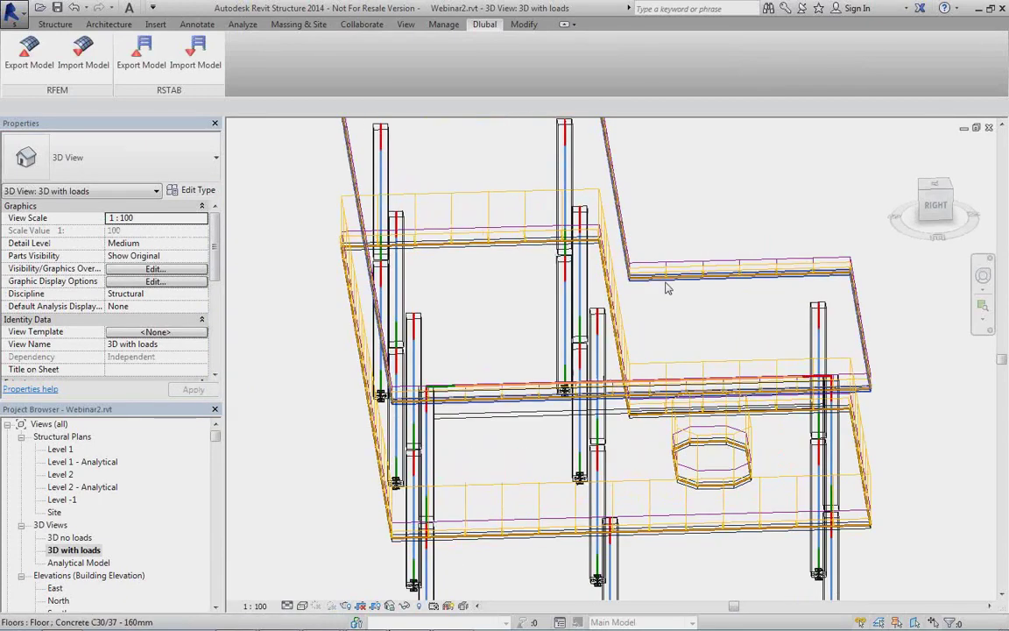
pyautogui.click(666, 286)
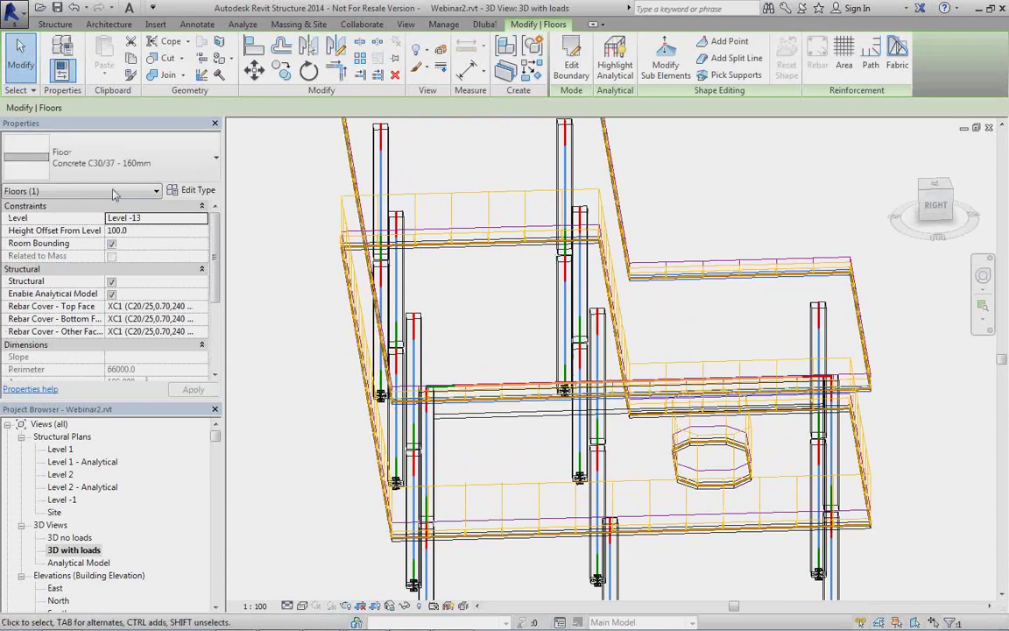
pyautogui.scroll(-3, 556, 390)
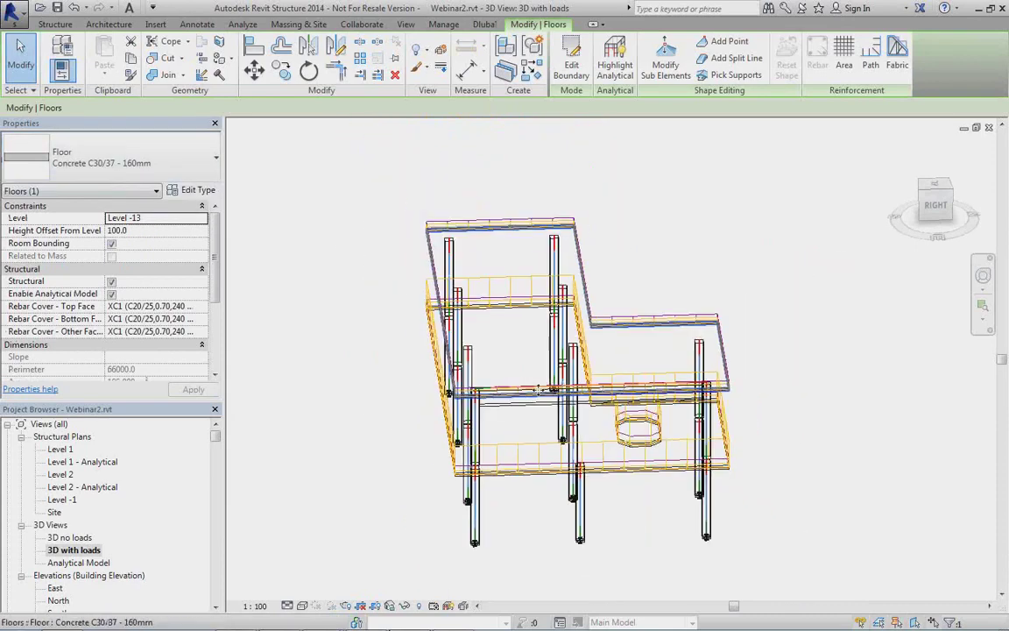
pyautogui.keyDown('shift'); pyautogui.moveTo(512, 435); pyautogui.dragTo(197, 449, button='middle'); pyautogui.keyUp('shift')
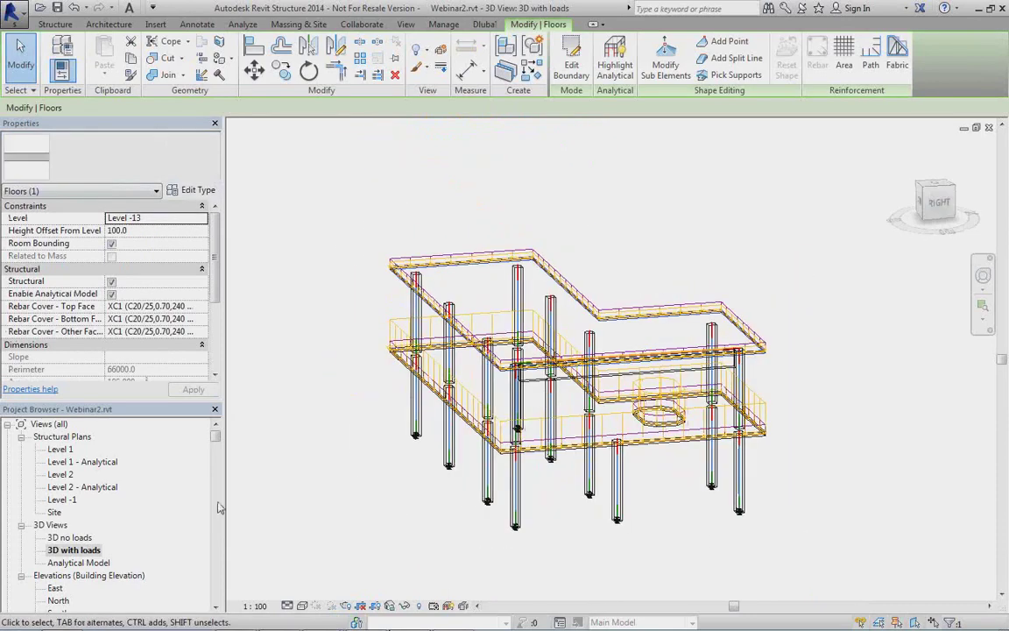
# Step: Open the East elevation and examine the rib's position between the columns under the upper slab
pyautogui.click(215, 455)
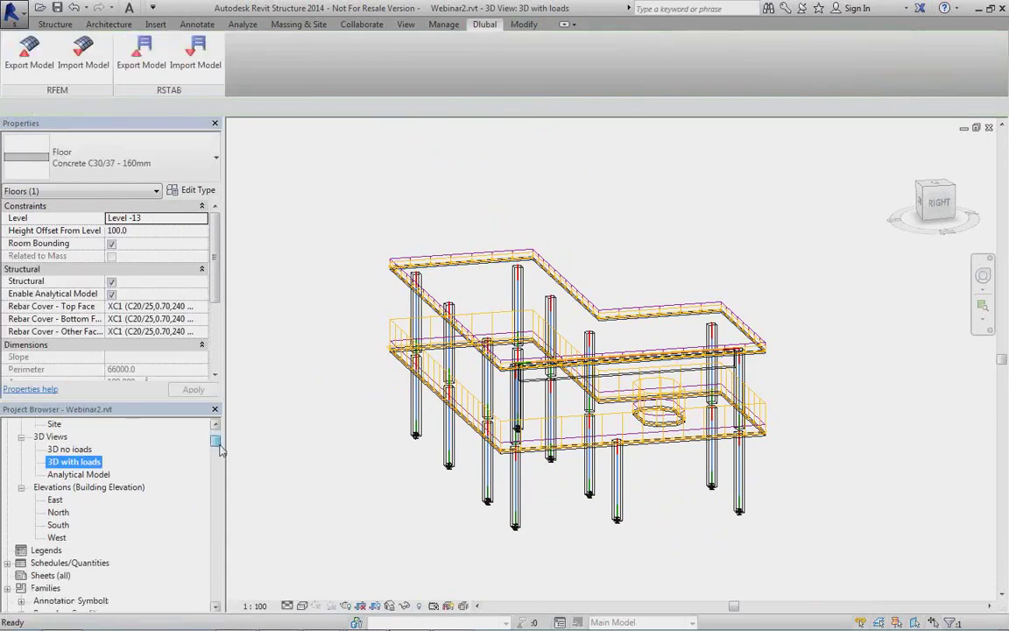
pyautogui.doubleClick(56, 497)
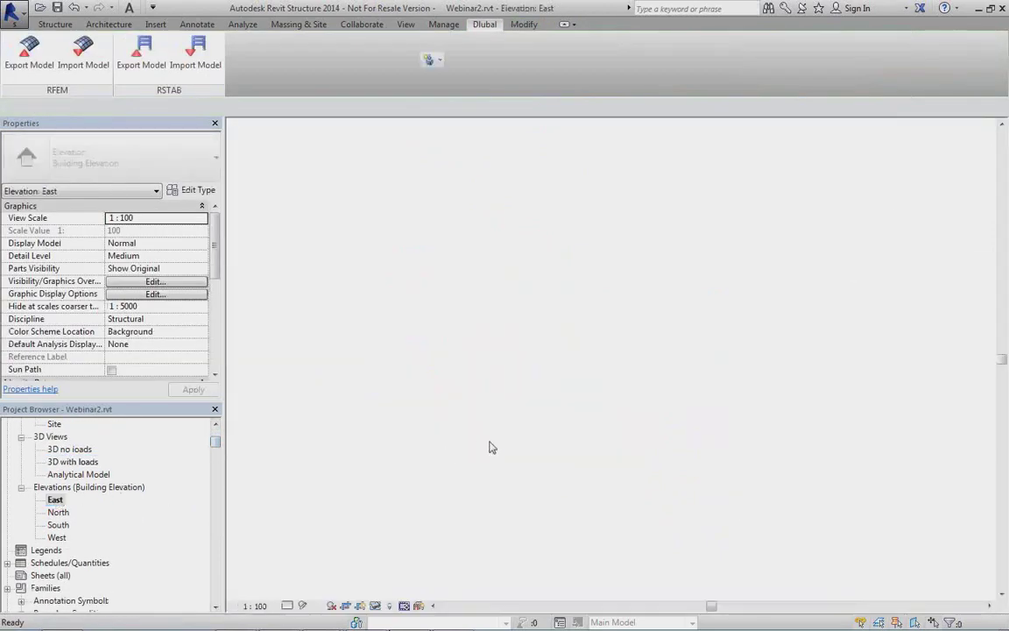
pyautogui.click(407, 313)
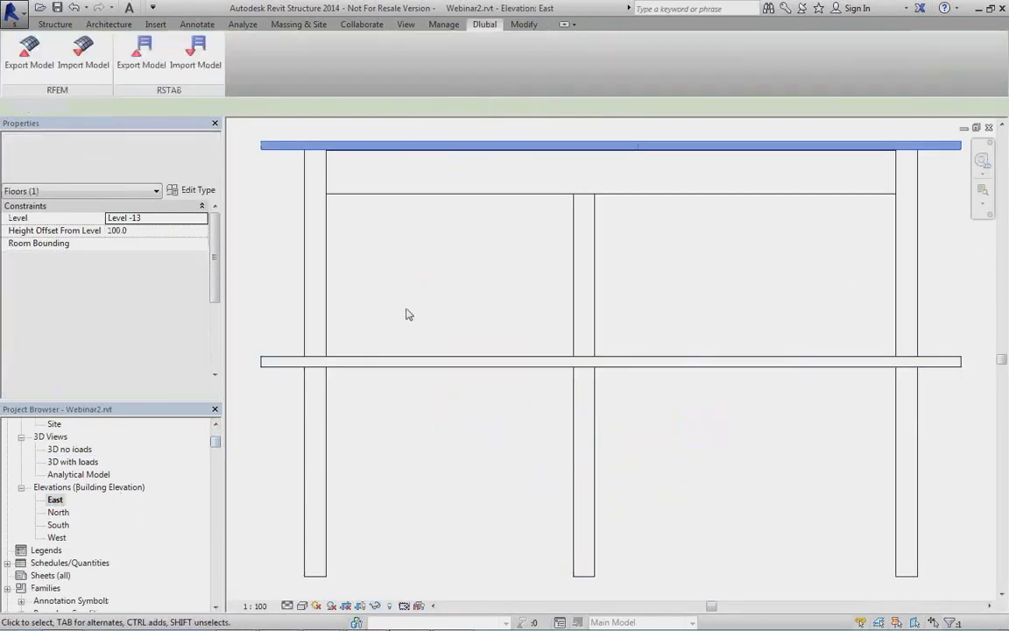
pyautogui.moveTo(761, 281); pyautogui.dragTo(682, 349, button='middle')
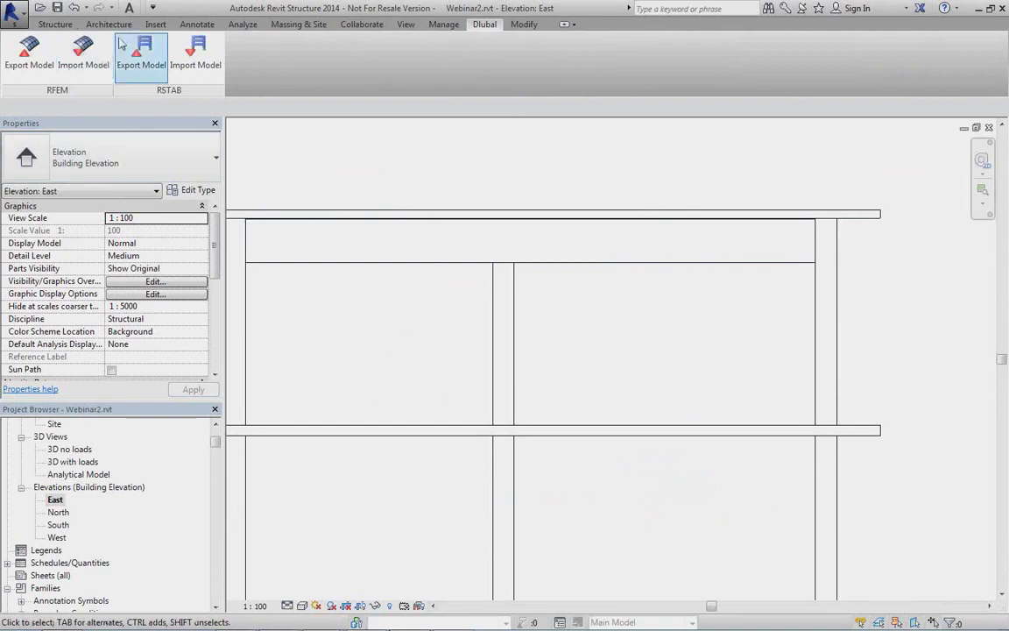
# Step: Add an aligned dimension to the depth of the concrete beam beneath the upper slab in the East elevation
pyautogui.click(176, 26)
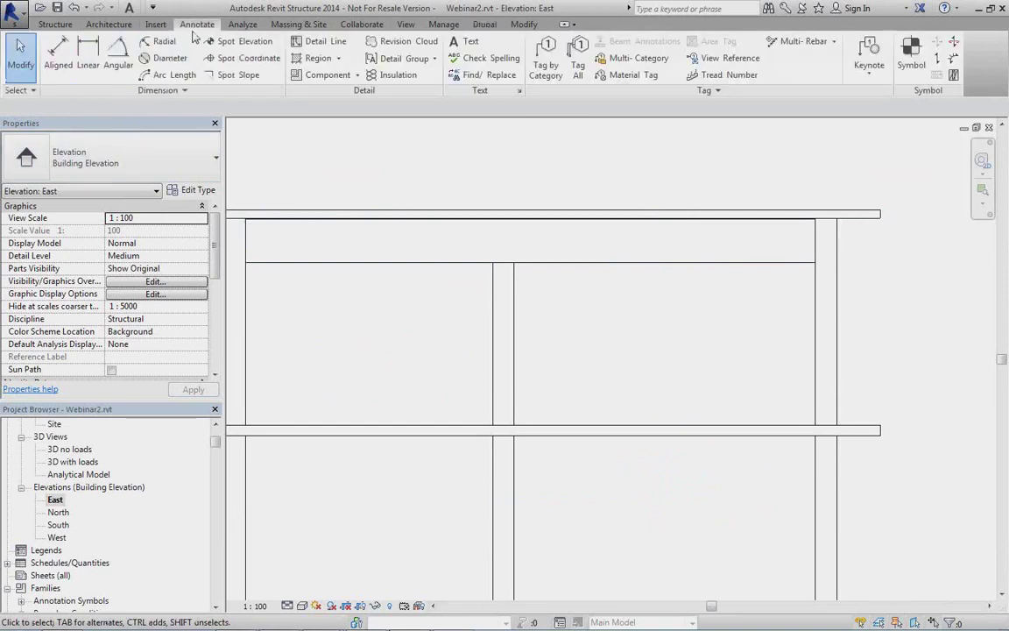
pyautogui.click(69, 61)
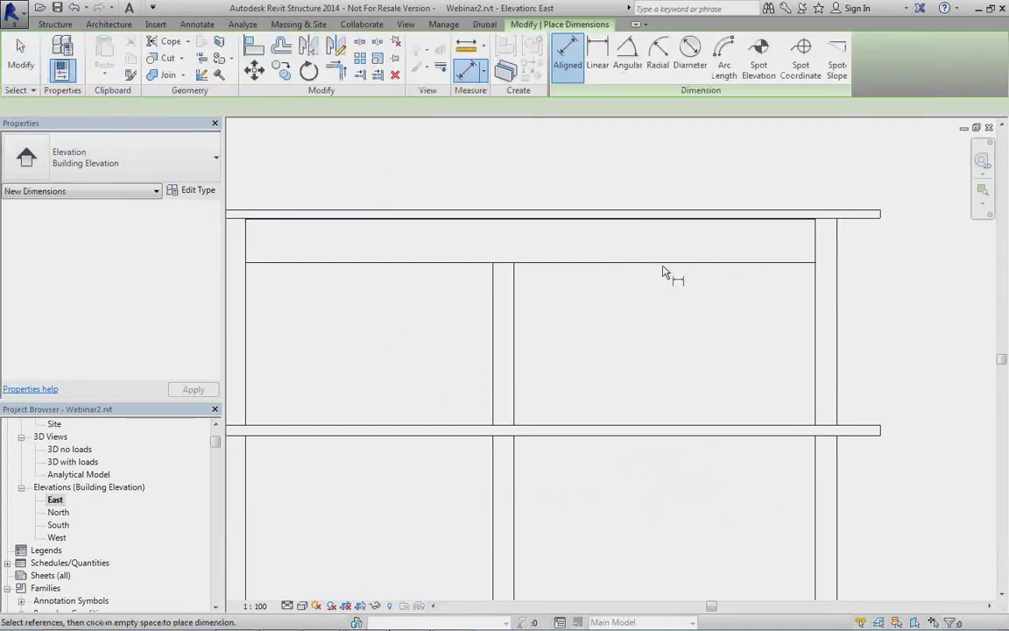
pyautogui.click(661, 230)
pyautogui.click(661, 226)
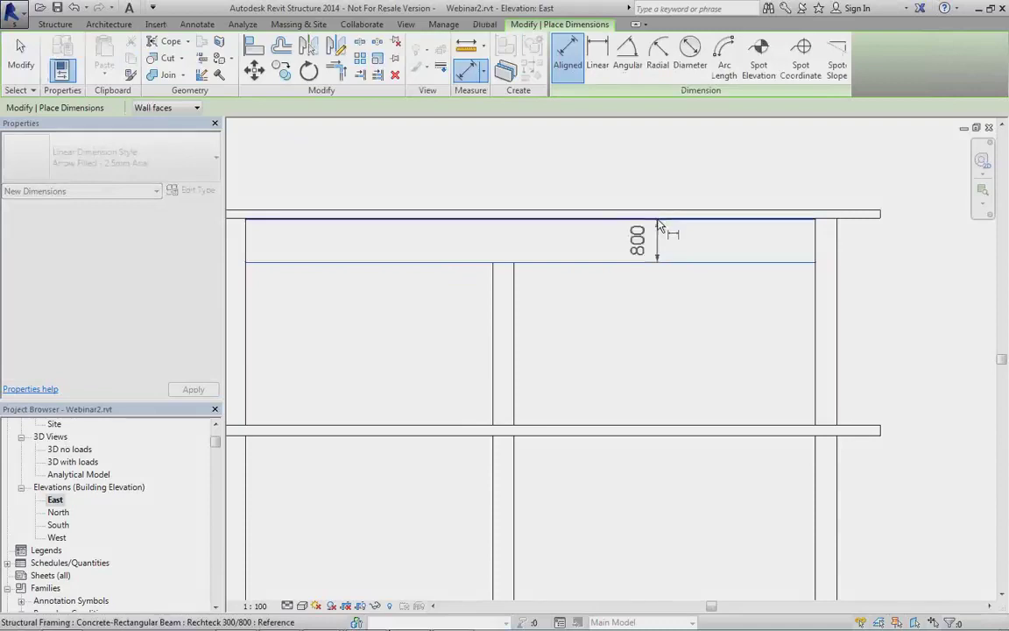
pyautogui.click(674, 206)
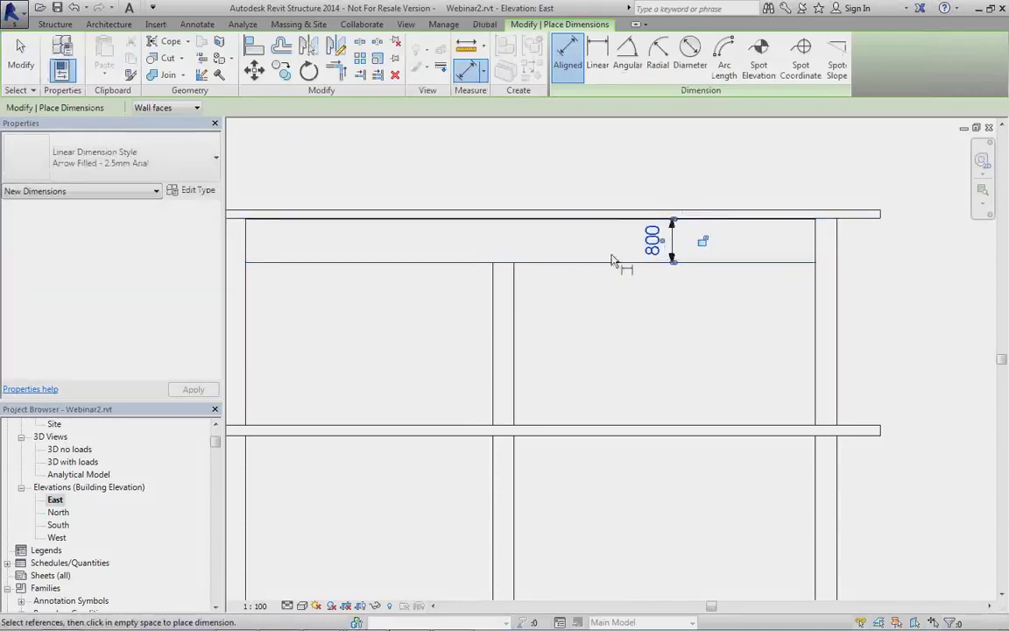
pyautogui.scroll(-1, 660, 330)
pyautogui.scroll(-1, 660, 329)
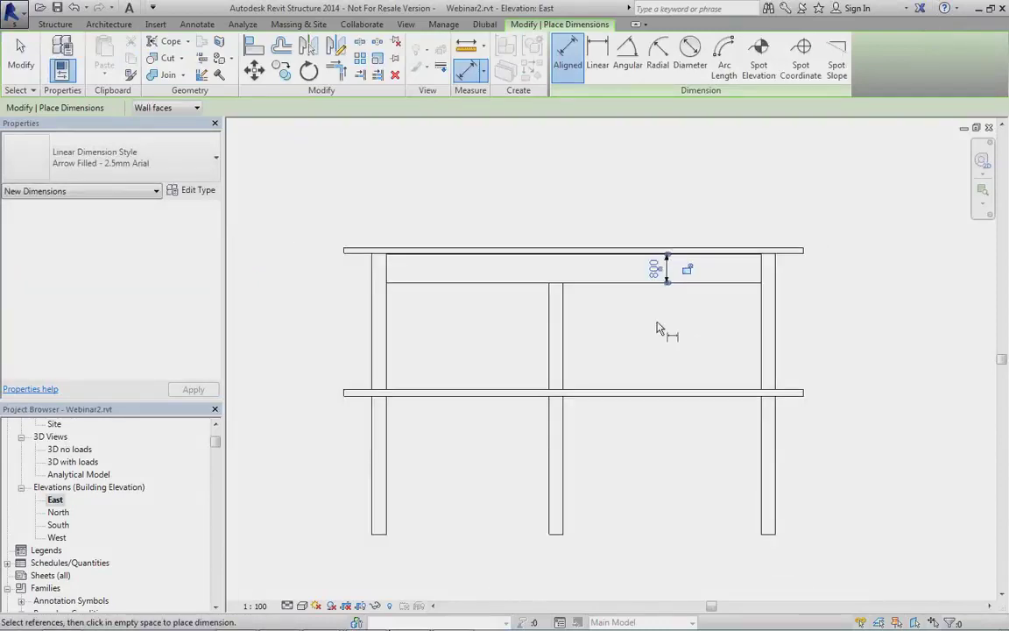
pyautogui.rightClick(659, 331)
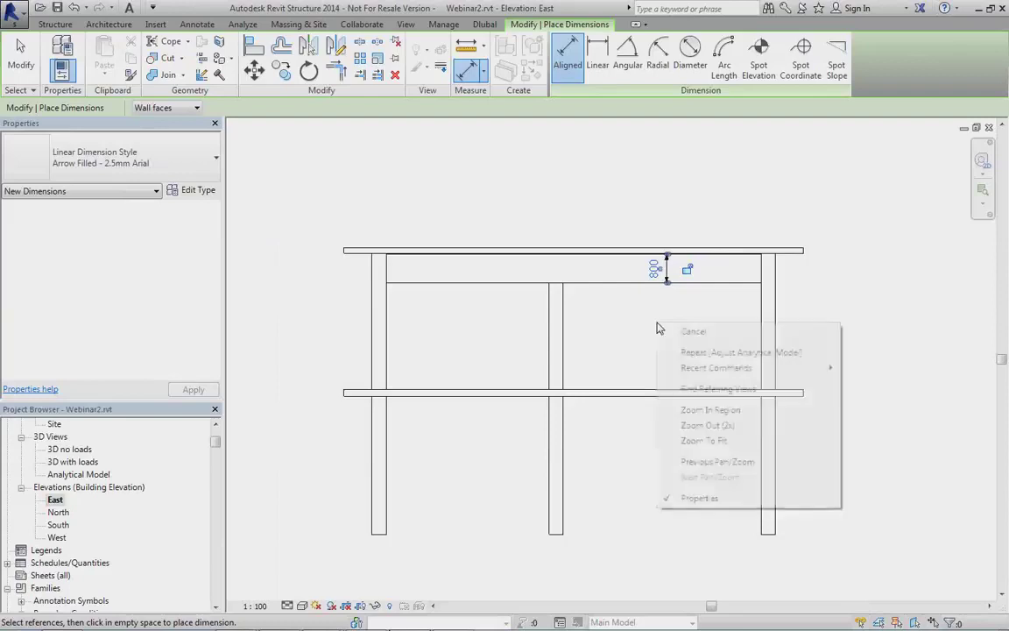
pyautogui.click(671, 333)
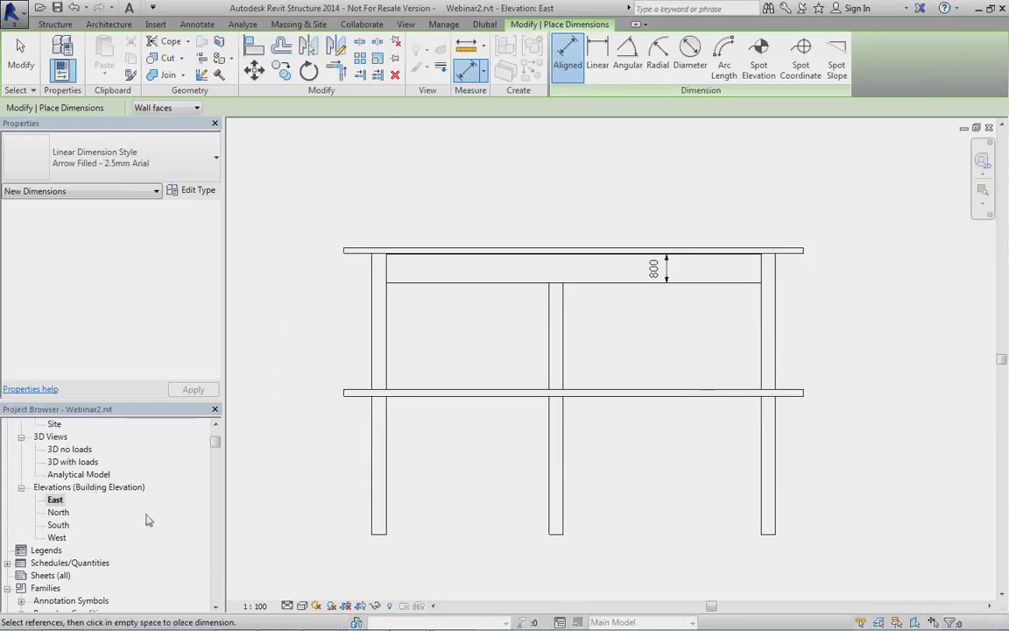
pyautogui.press('Escape')
# Step: Open the 3D no loads view and show the third-party generated load combinations in the structural settings
pyautogui.scroll(3, 219, 440)
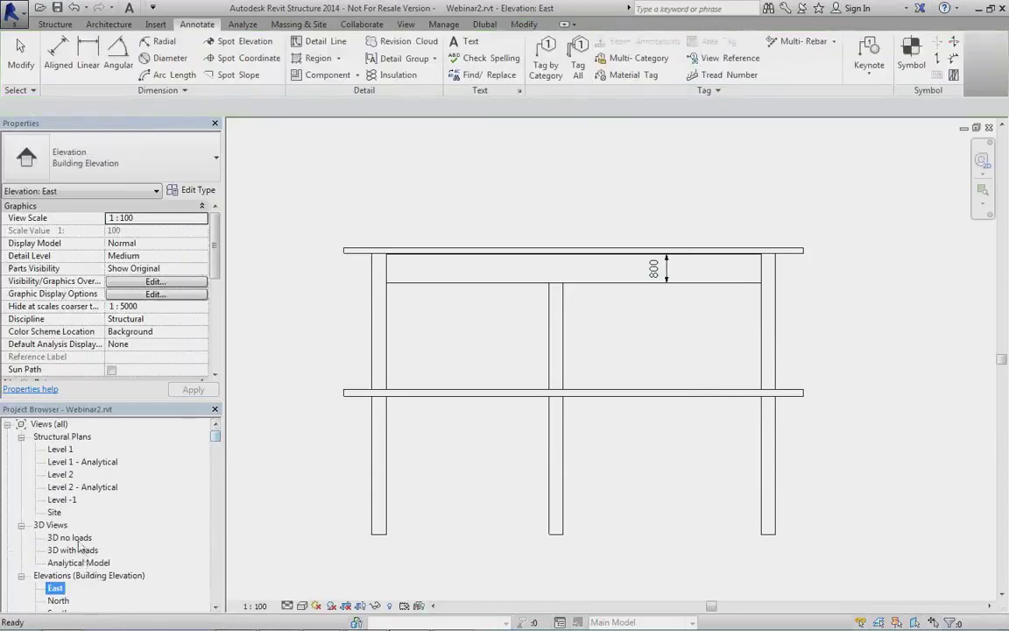
pyautogui.doubleClick(70, 537)
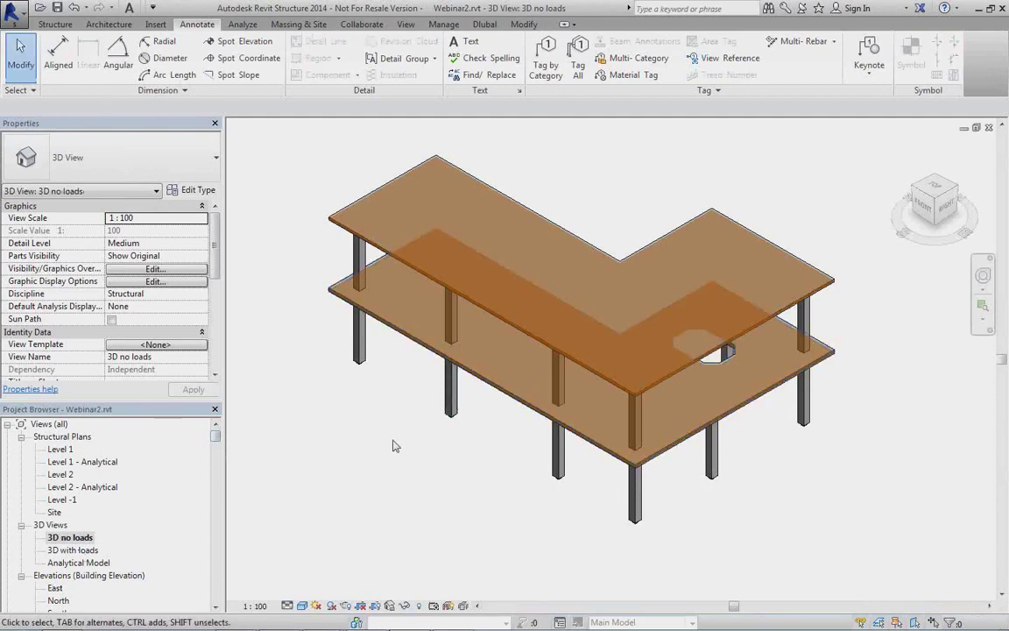
pyautogui.click(241, 24)
pyautogui.click(130, 66)
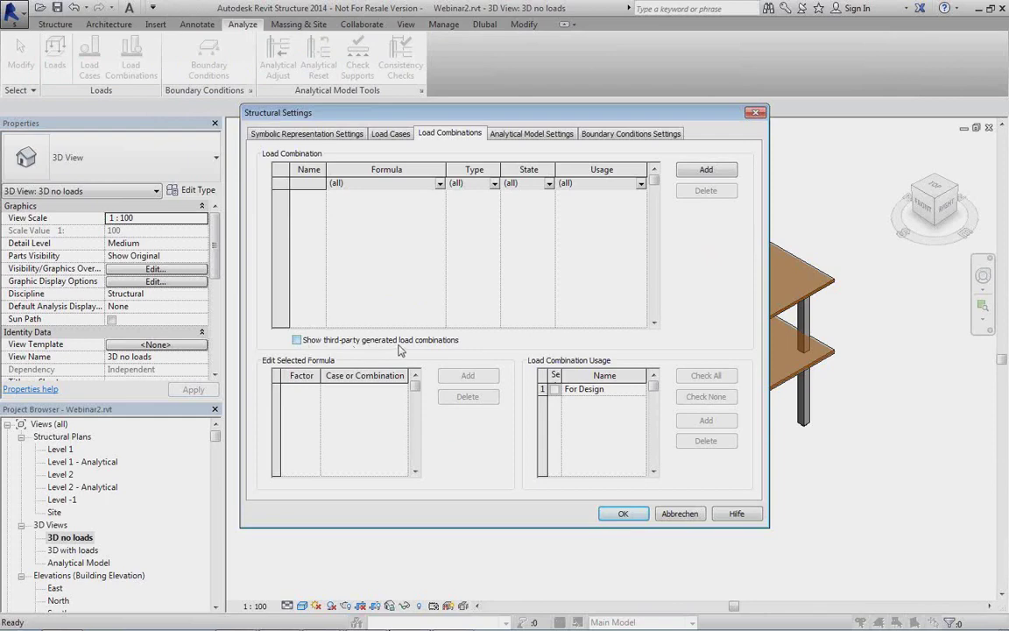
pyautogui.click(297, 340)
# Step: Check the factors and load cases of combinations CO6, CO10, CO4 and CO3, and accept the structural settings
pyautogui.click(341, 258)
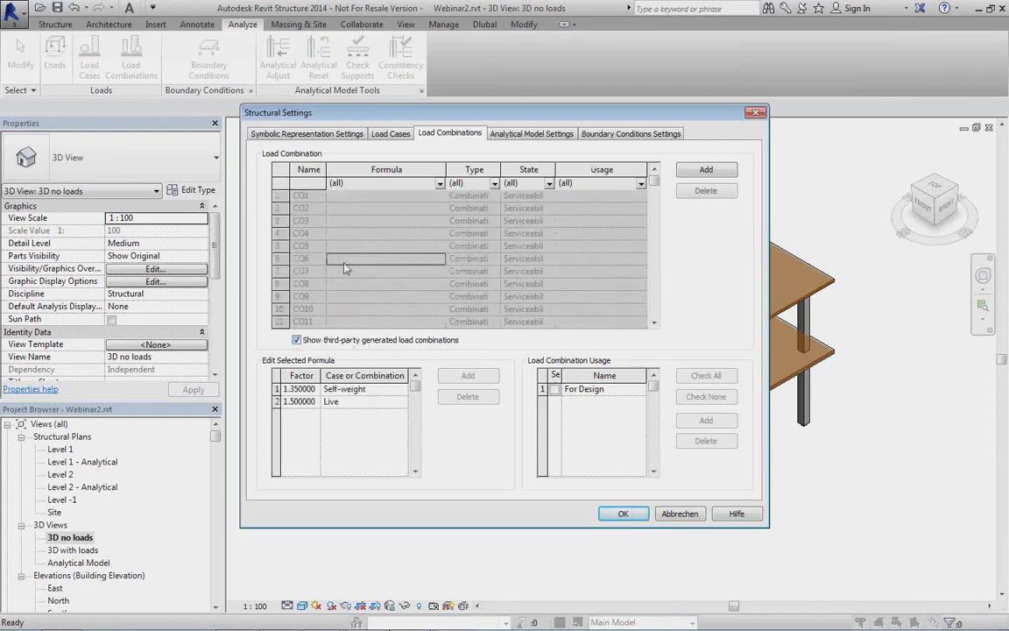
pyautogui.click(330, 311)
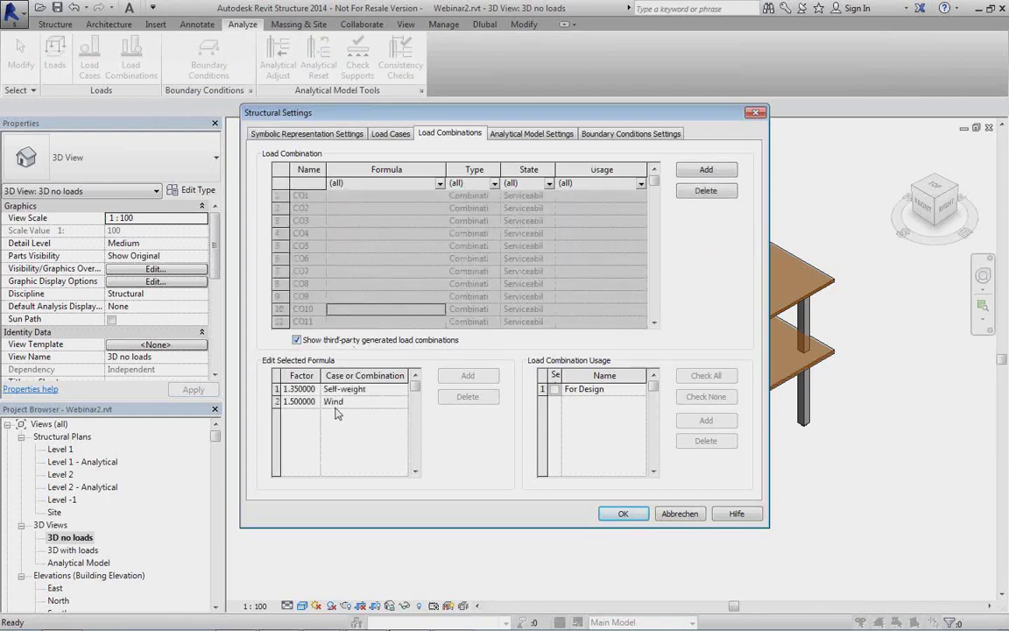
pyautogui.click(298, 233)
pyautogui.click(301, 220)
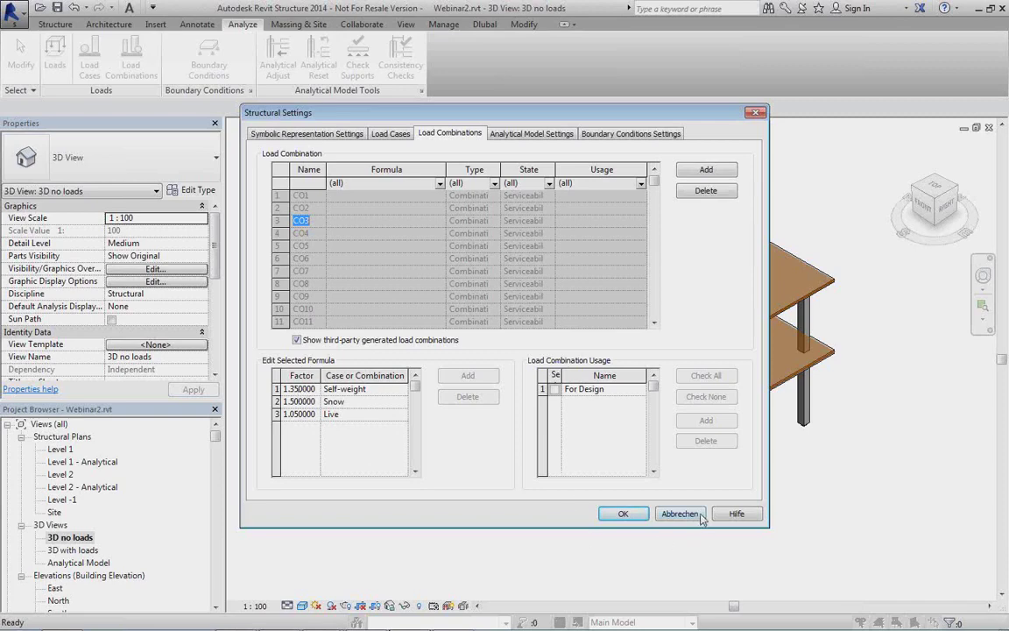
pyautogui.click(623, 513)
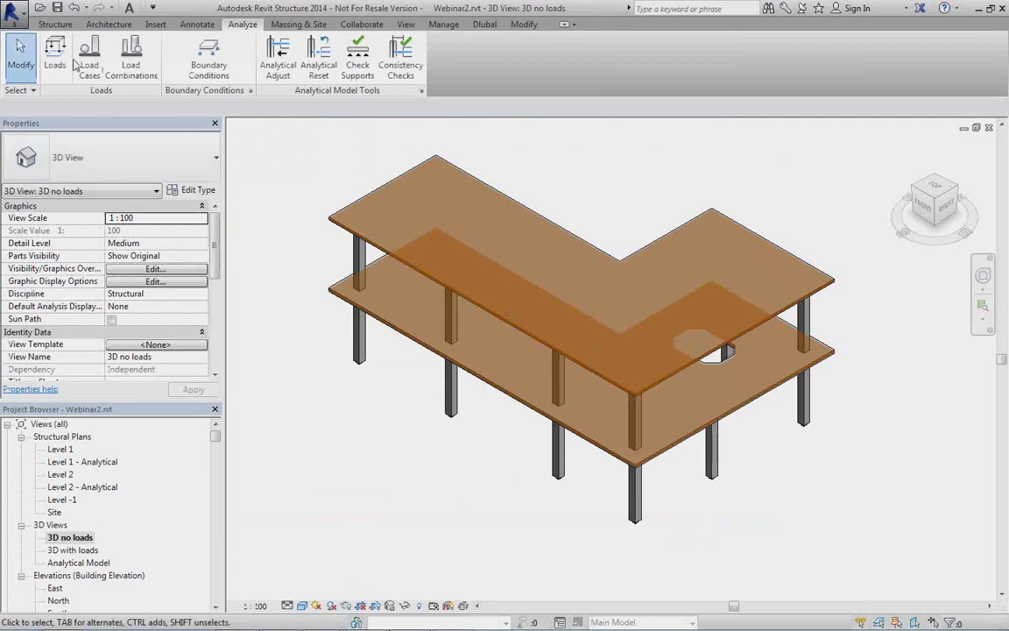
# Step: Review the general and structural settings for importing from RFEM without starting another import
pyautogui.click(54, 23)
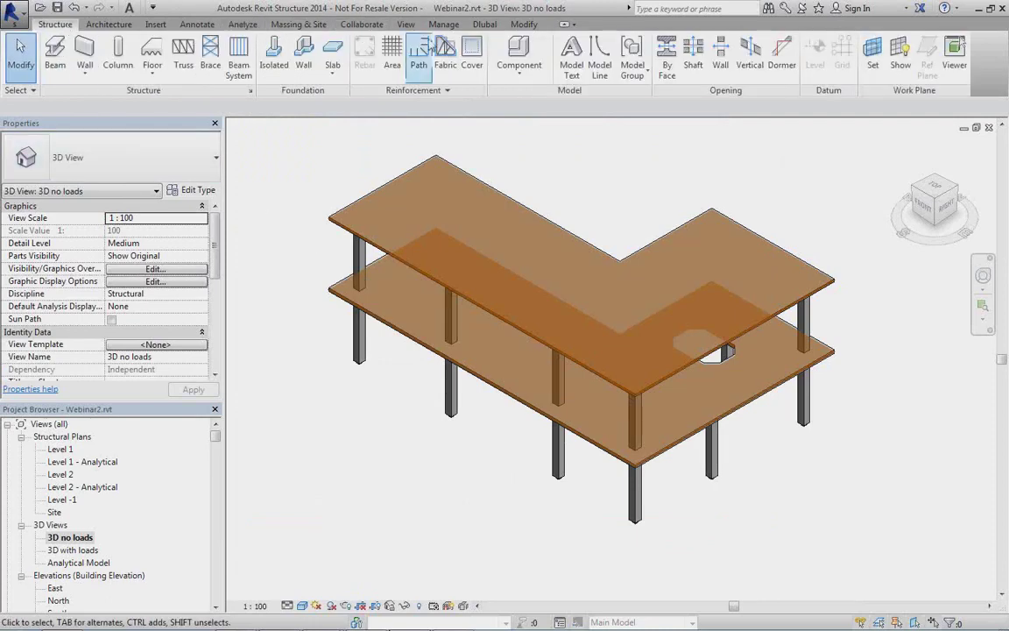
pyautogui.click(485, 23)
pyautogui.click(83, 58)
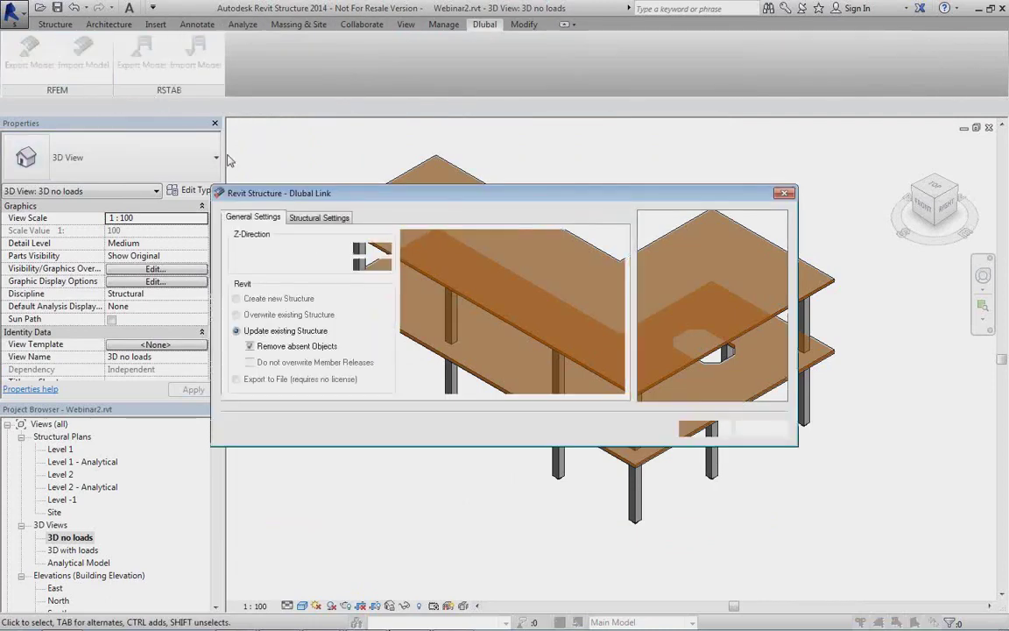
pyautogui.click(299, 216)
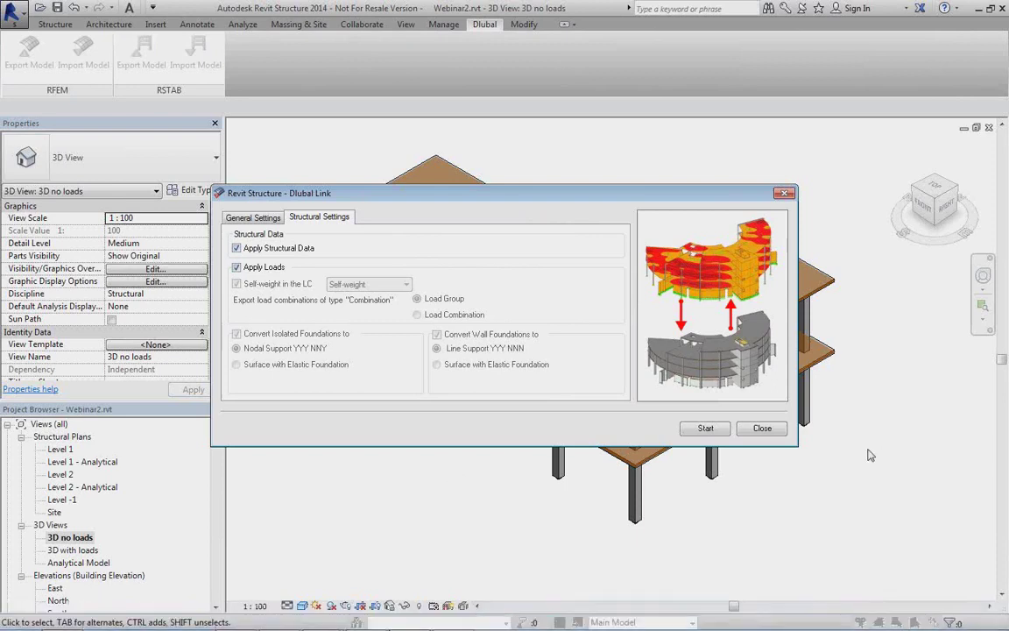
pyautogui.click(762, 430)
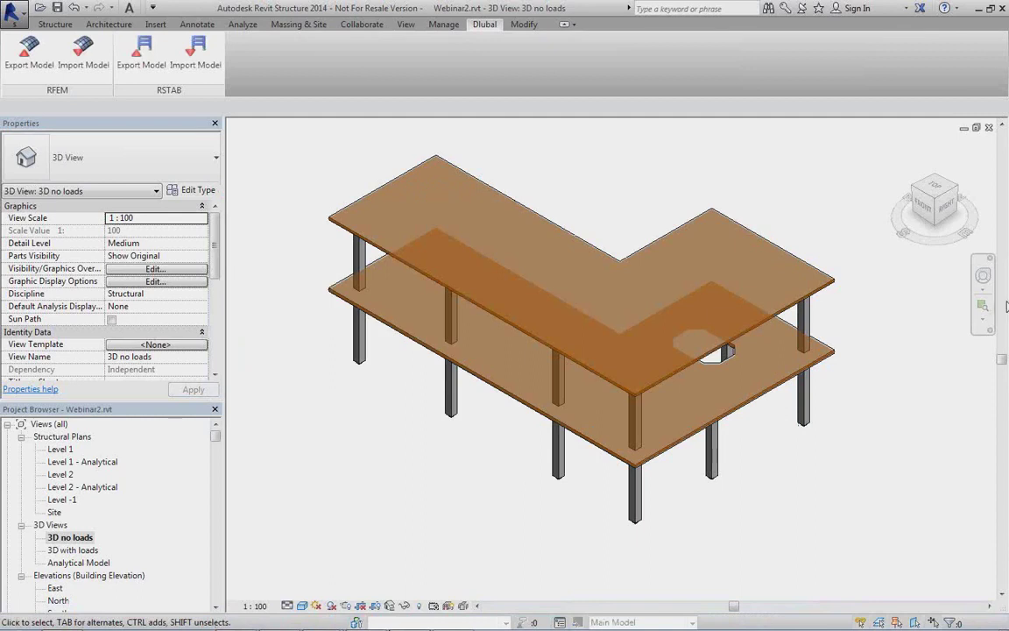
# Step: Close all open views of the Webinar2 project without saving its changes
pyautogui.click(976, 128)
pyautogui.moveTo(978, 242); pyautogui.dragTo(978, 219)
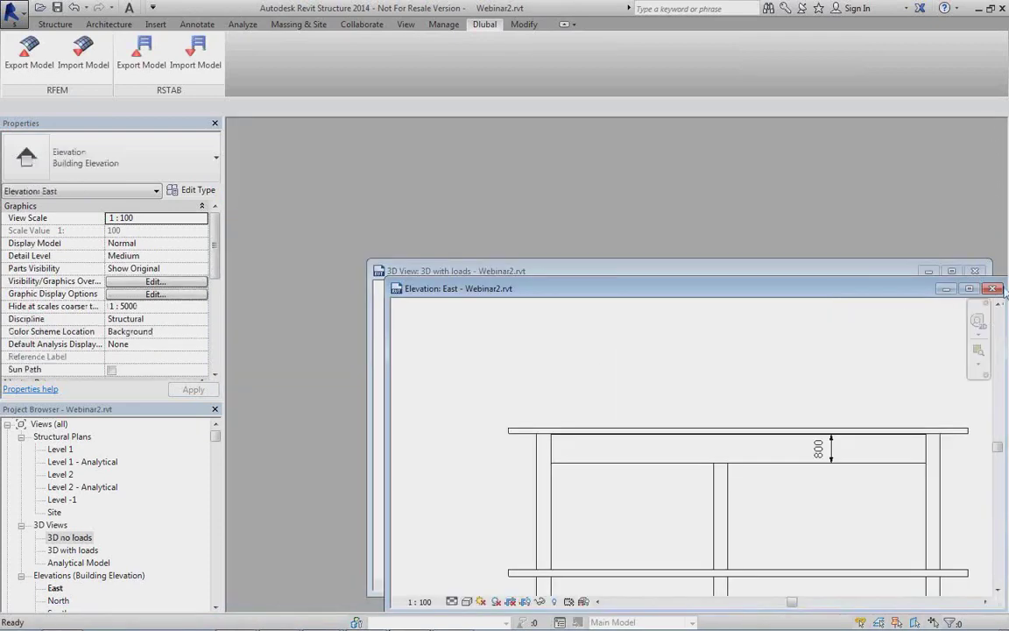
pyautogui.click(993, 288)
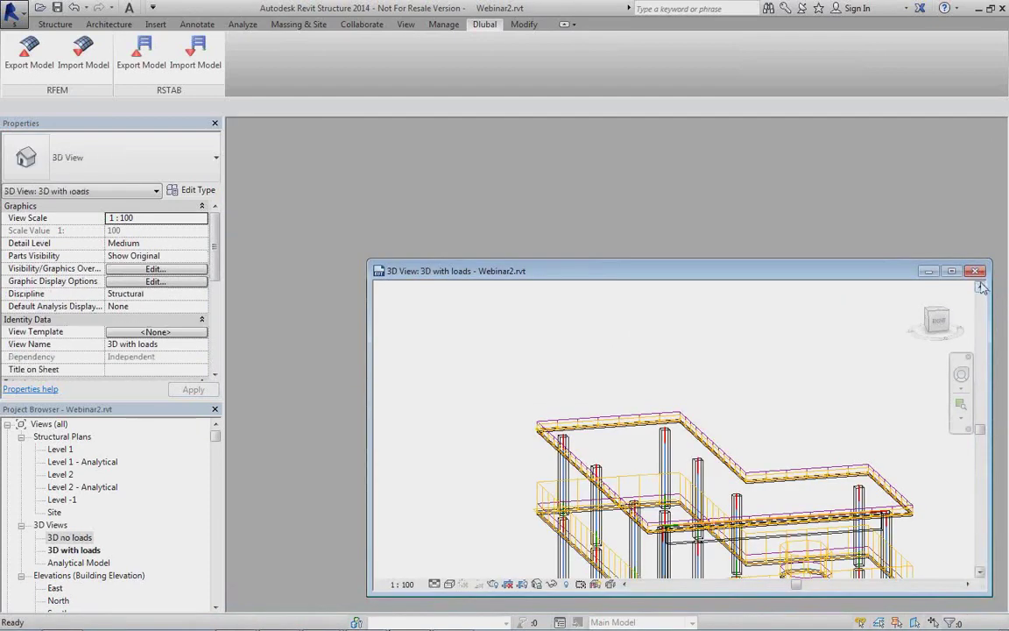
pyautogui.click(975, 270)
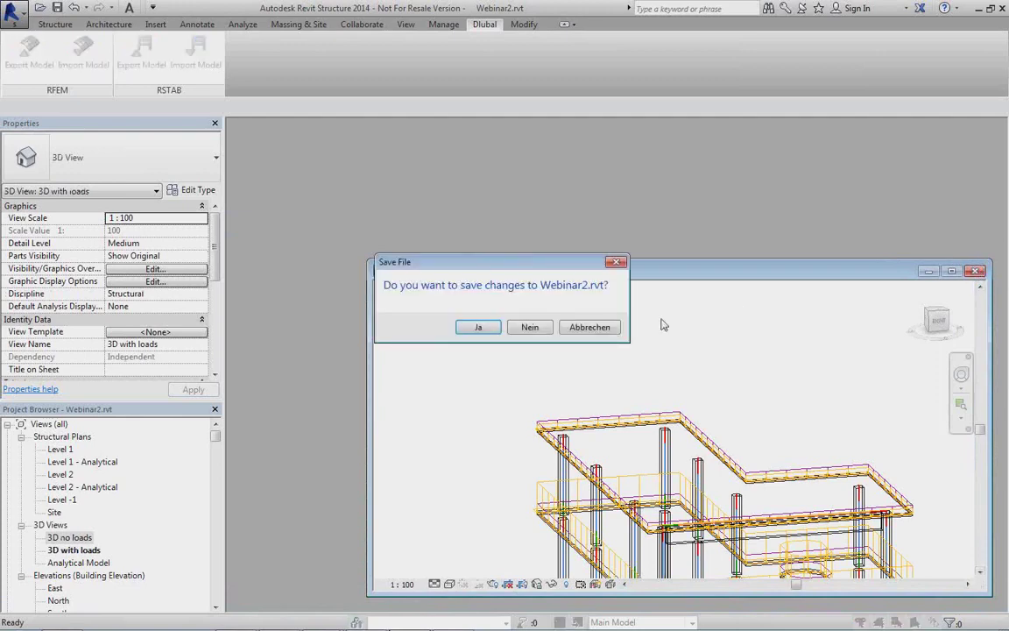
pyautogui.click(547, 328)
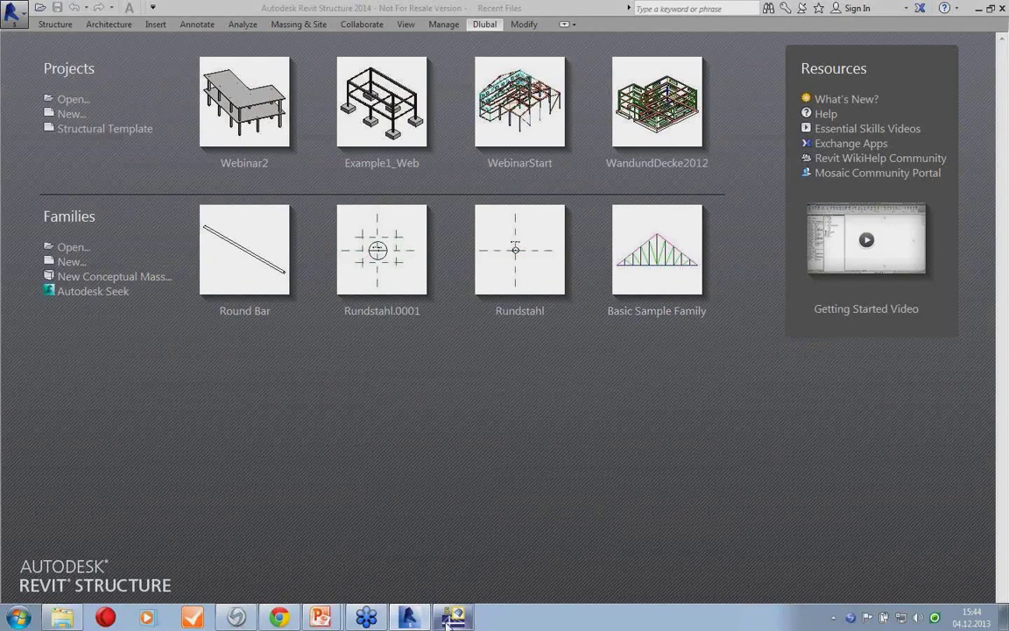
# Step: Switch to RFEM and close the Webinar2 model
pyautogui.click(452, 619)
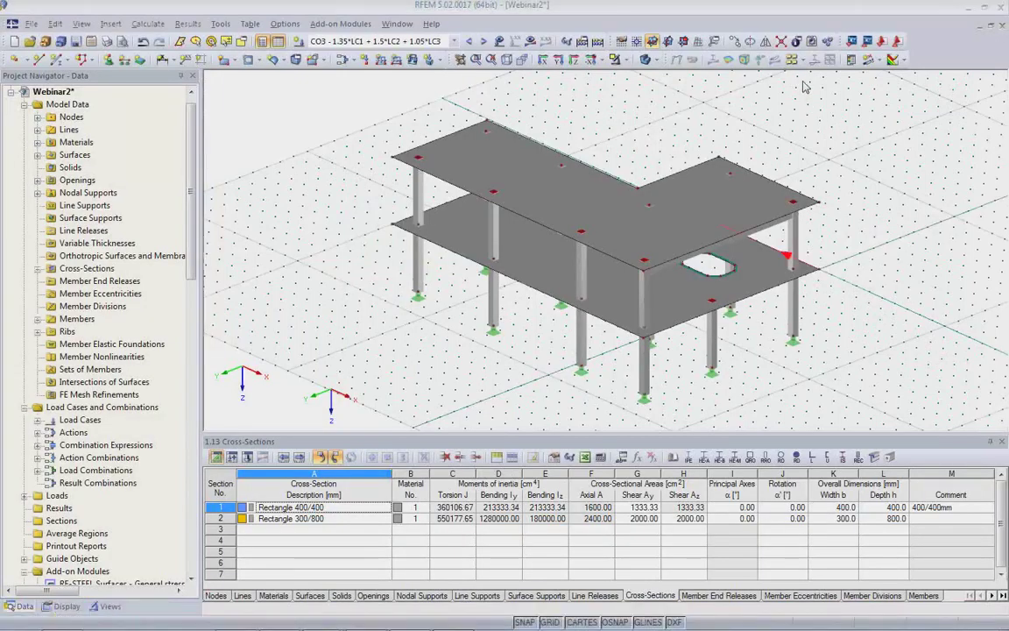
pyautogui.click(1002, 24)
pyautogui.click(454, 339)
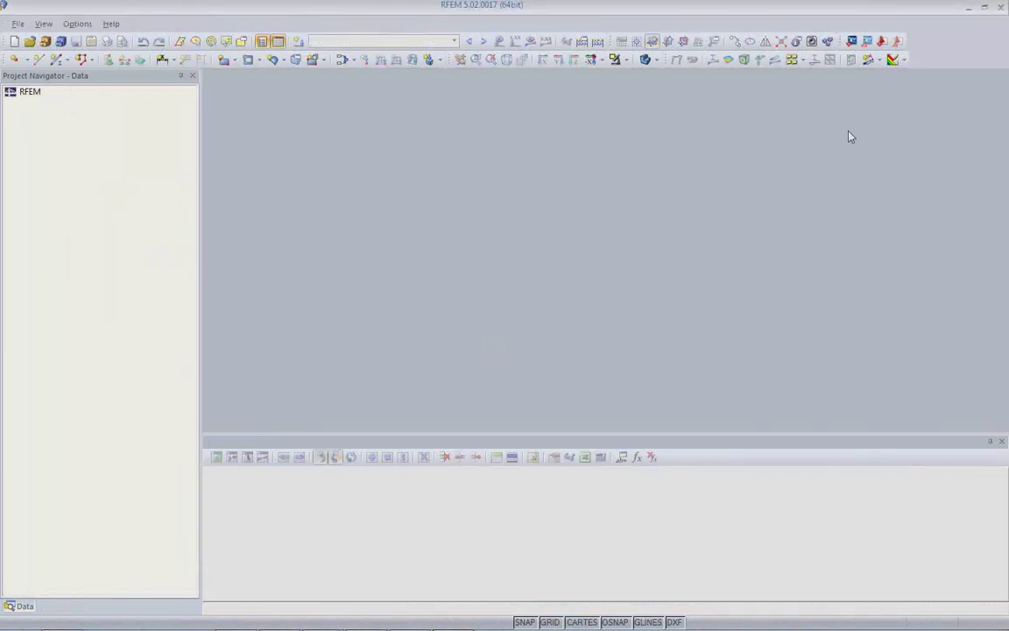
# Step: Switch back to Revit, open the WebinarStart project and display its 3D no loads view in the Shaded visual style
pyautogui.moveTo(452, 620)
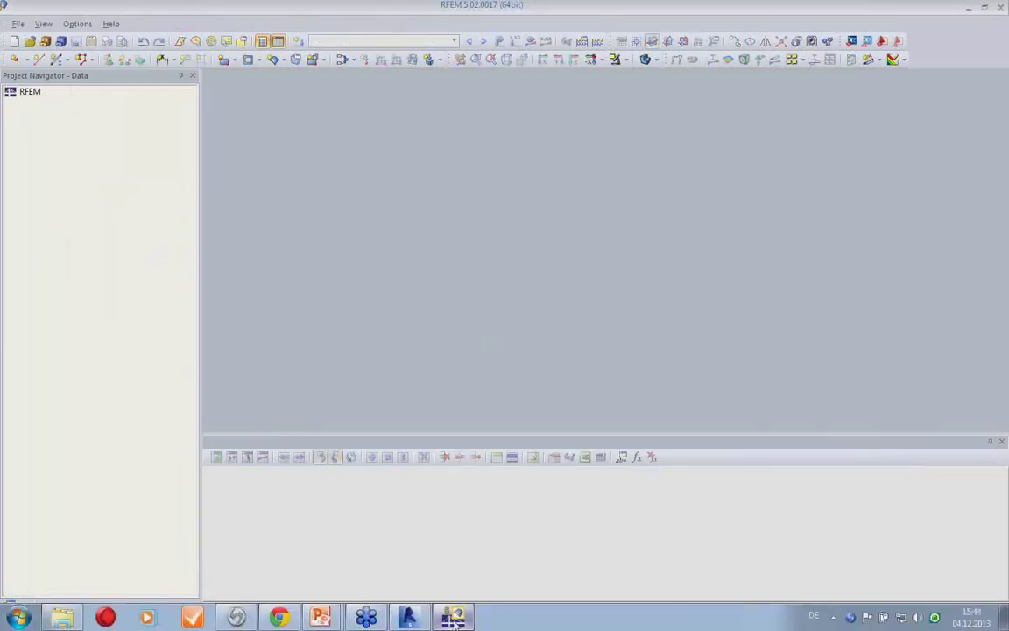
pyautogui.click(408, 618)
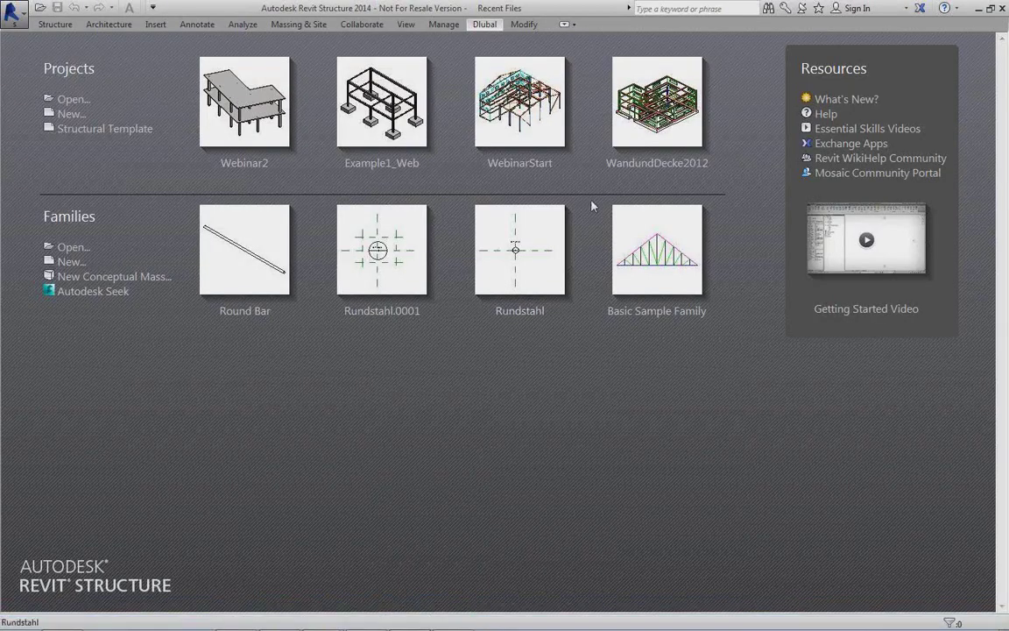
pyautogui.click(520, 138)
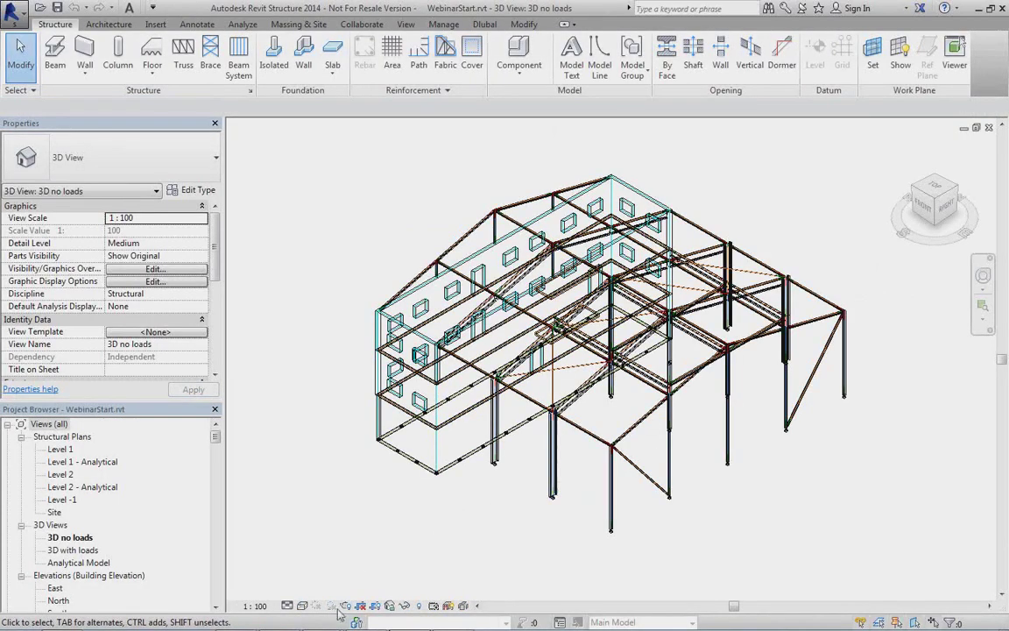
pyautogui.click(303, 606)
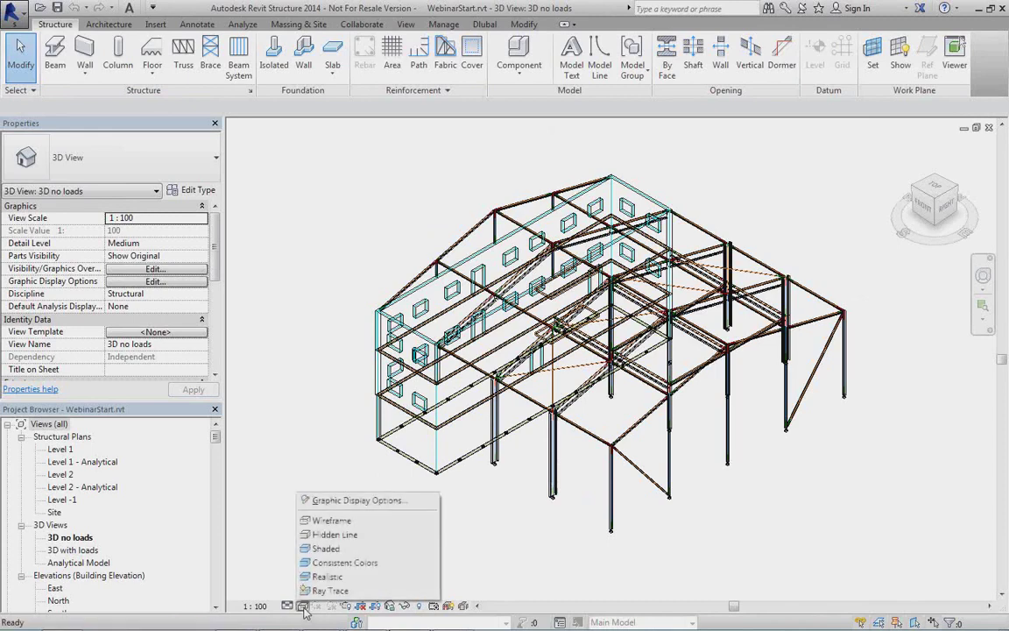
pyautogui.click(325, 548)
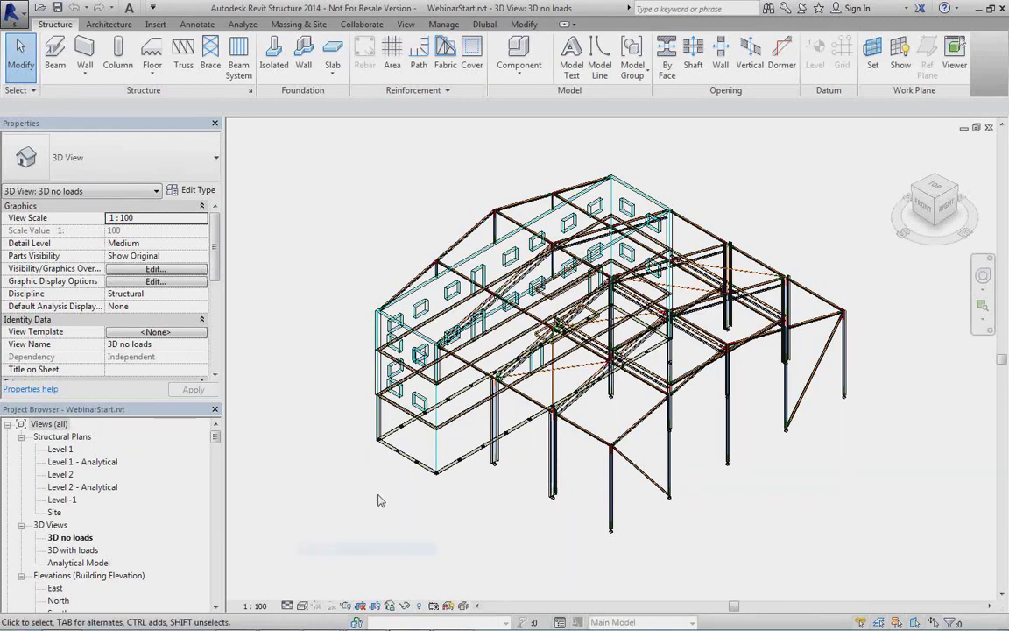
pyautogui.keyDown('shift'); pyautogui.moveTo(481, 511); pyautogui.dragTo(346, 548, button='middle'); pyautogui.keyUp('shift')
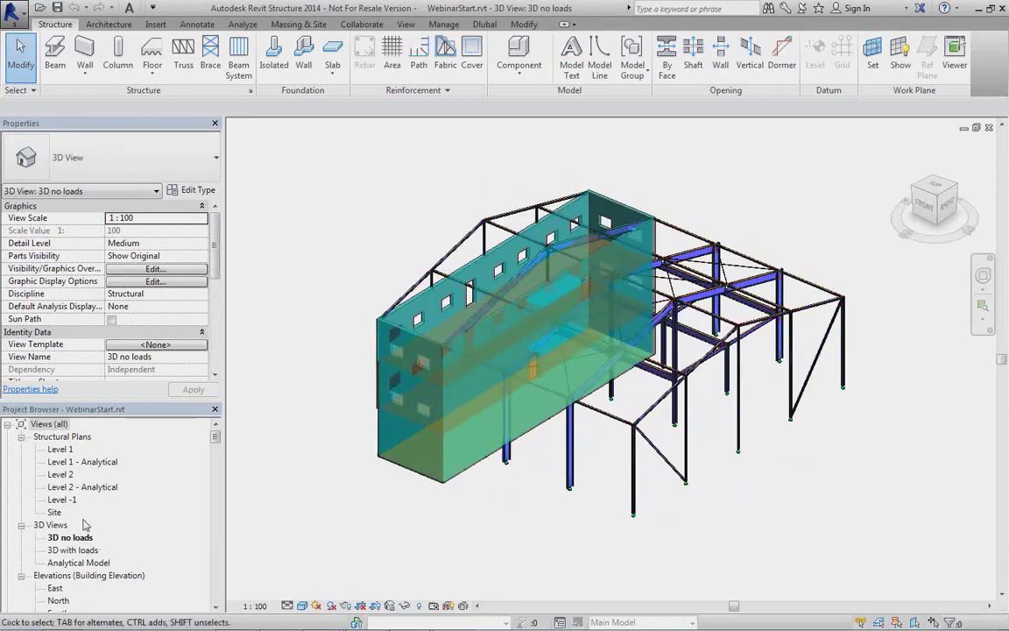
# Step: Open the Analytical Model view and examine the loads, member ends and supports of the hall frame
pyautogui.doubleClick(78, 563)
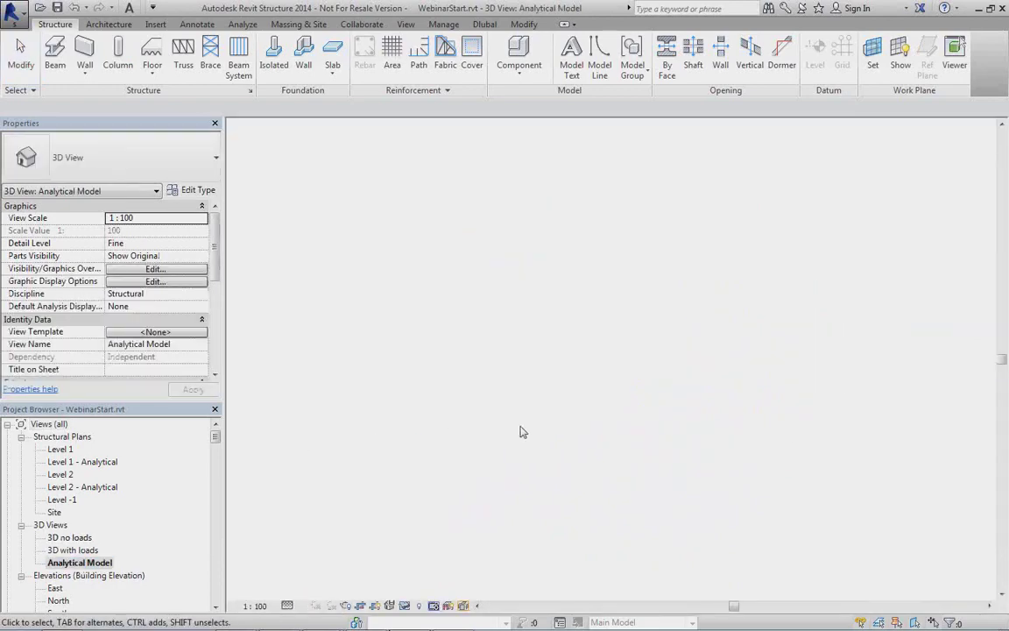
pyautogui.scroll(3, 432, 431)
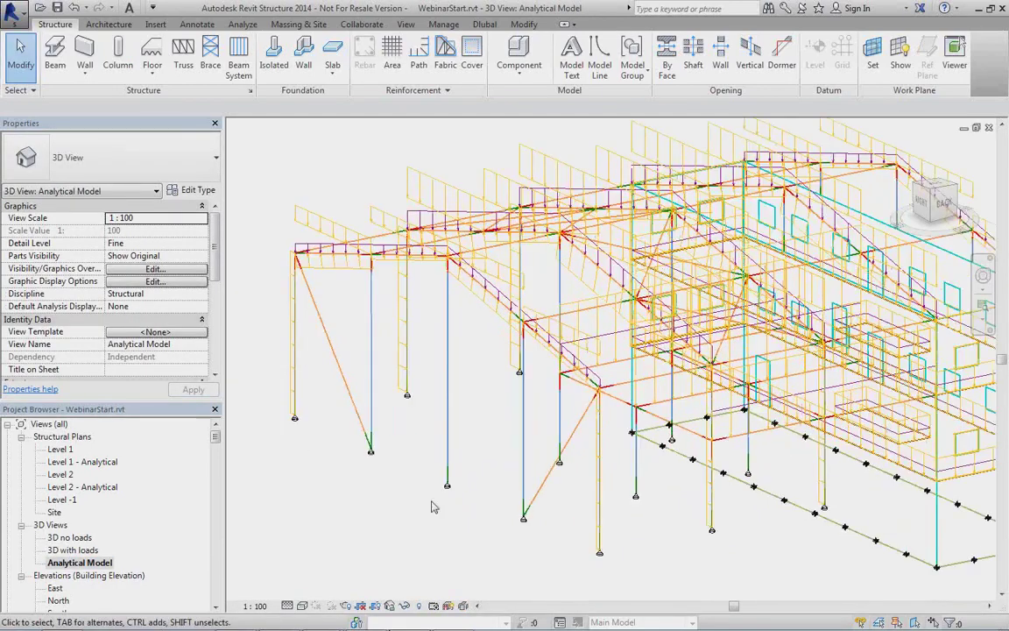
pyautogui.scroll(2, 440, 518)
pyautogui.moveTo(512, 343); pyautogui.dragTo(445, 389, button='middle')
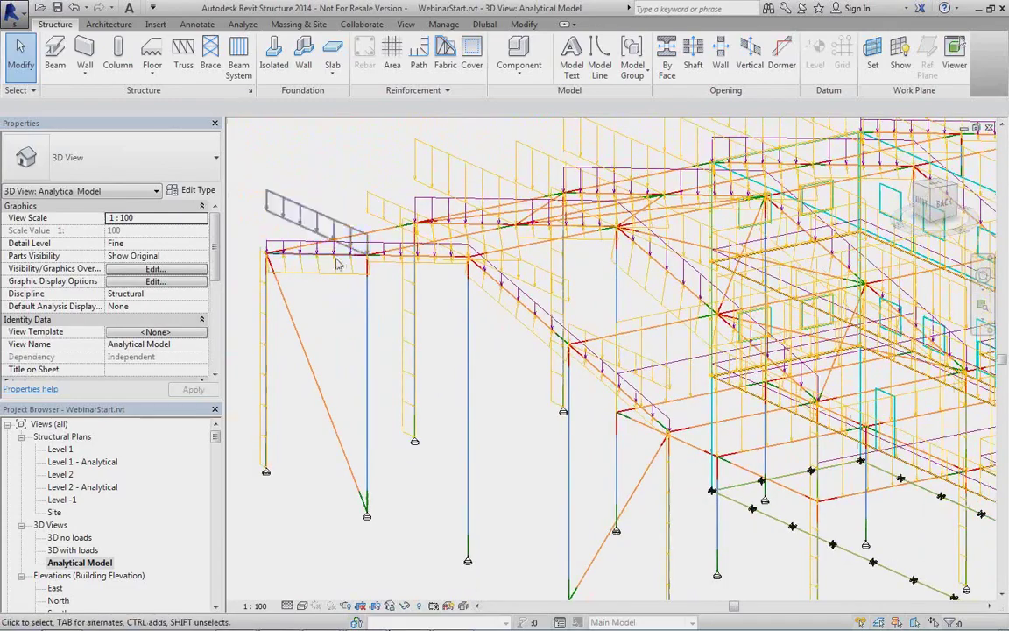
pyautogui.scroll(-5, 438, 306)
pyautogui.keyDown('shift'); pyautogui.moveTo(446, 313); pyautogui.dragTo(488, 376, button='middle'); pyautogui.keyUp('shift')
pyautogui.scroll(4, 451, 410)
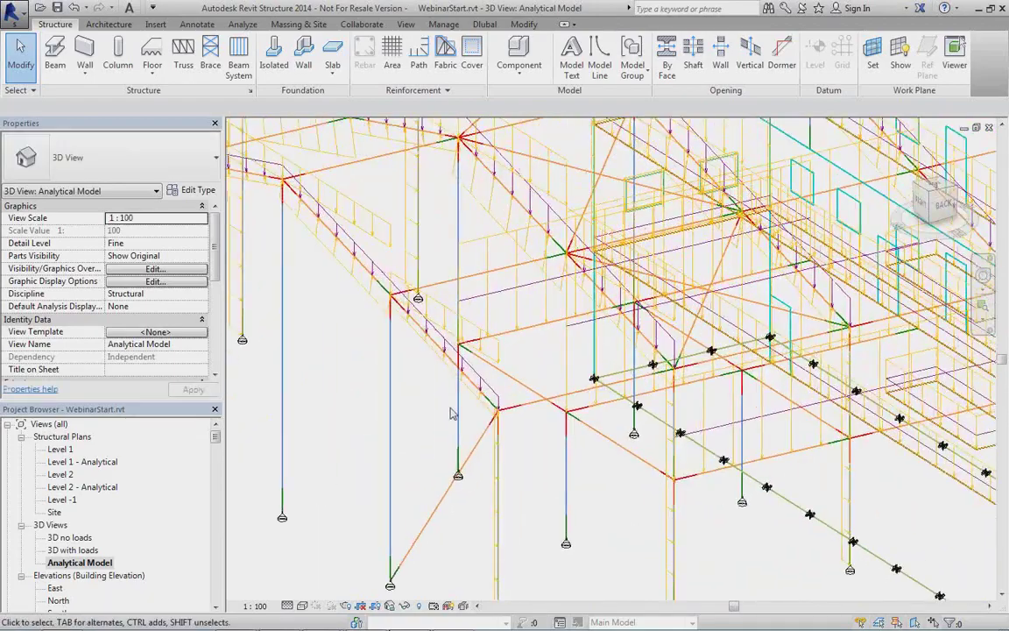
pyautogui.scroll(4, 456, 413)
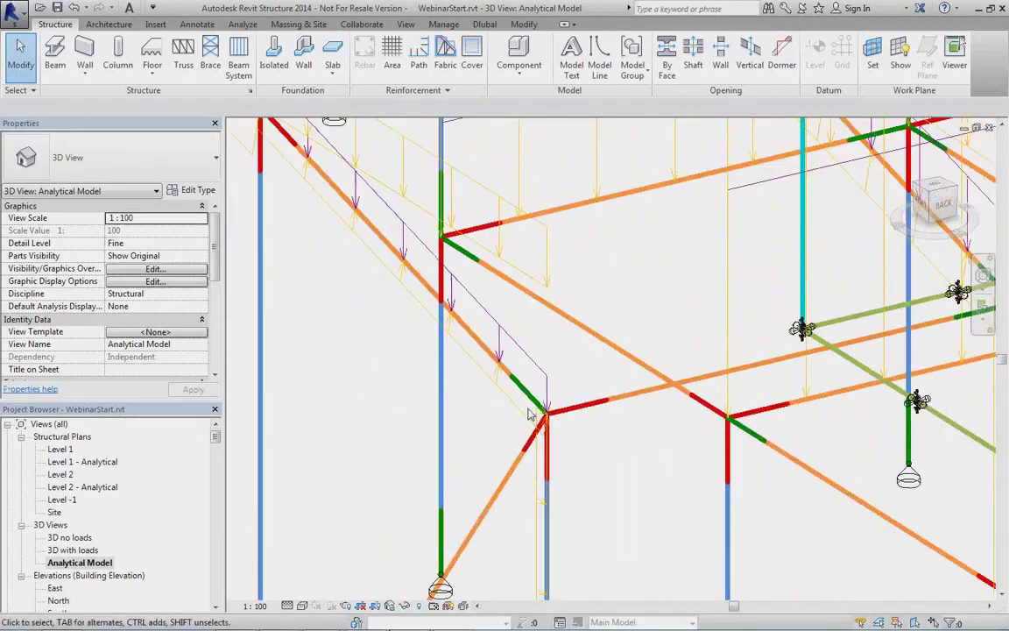
pyautogui.scroll(-2, 531, 411)
pyautogui.scroll(-6, 530, 410)
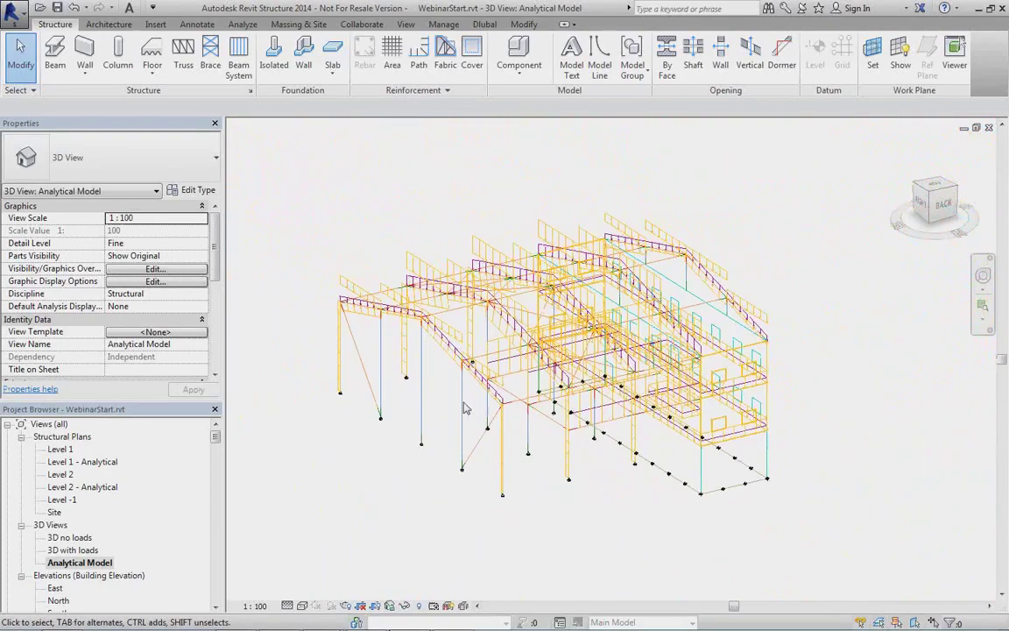
pyautogui.keyDown('shift'); pyautogui.moveTo(447, 411); pyautogui.dragTo(495, 438, button='middle'); pyautogui.keyUp('shift')
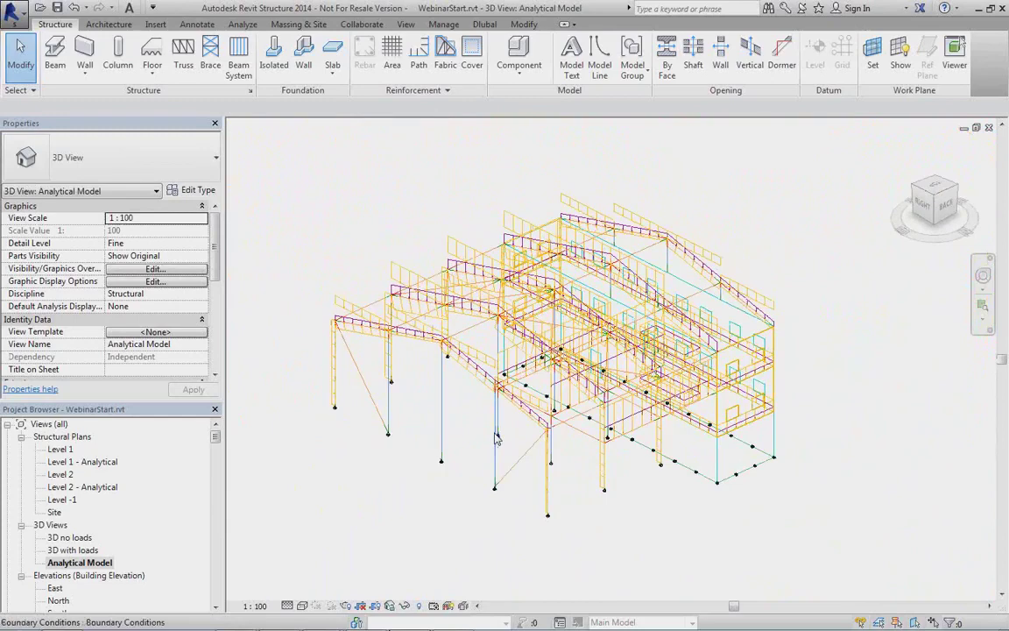
# Step: Hide all analytical model categories in the 3D no loads view
pyautogui.doubleClick(69, 537)
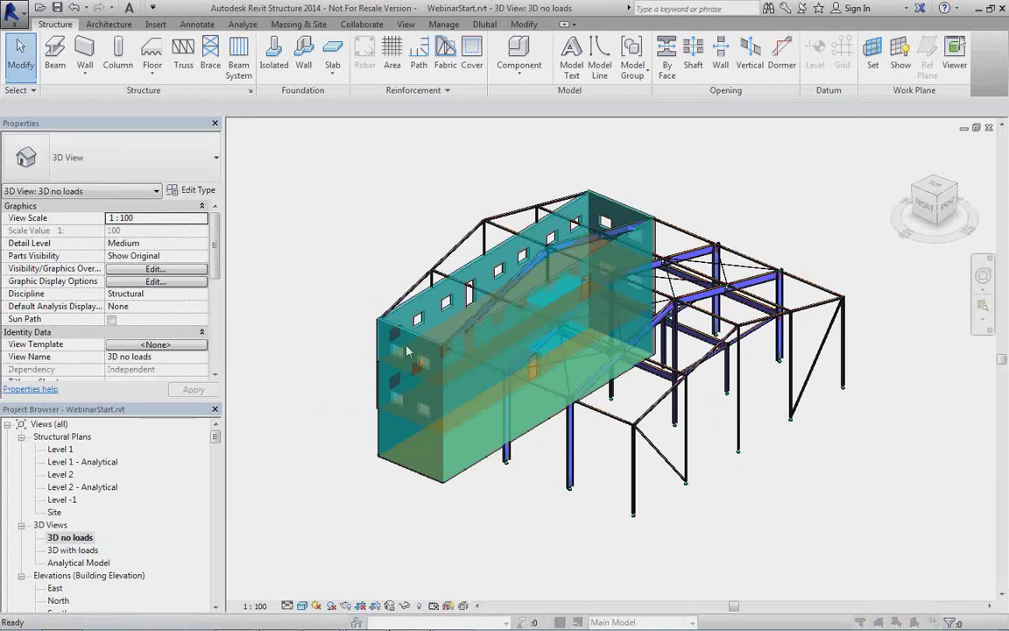
pyautogui.press('v')
pyautogui.press('g')
pyautogui.click(535, 208)
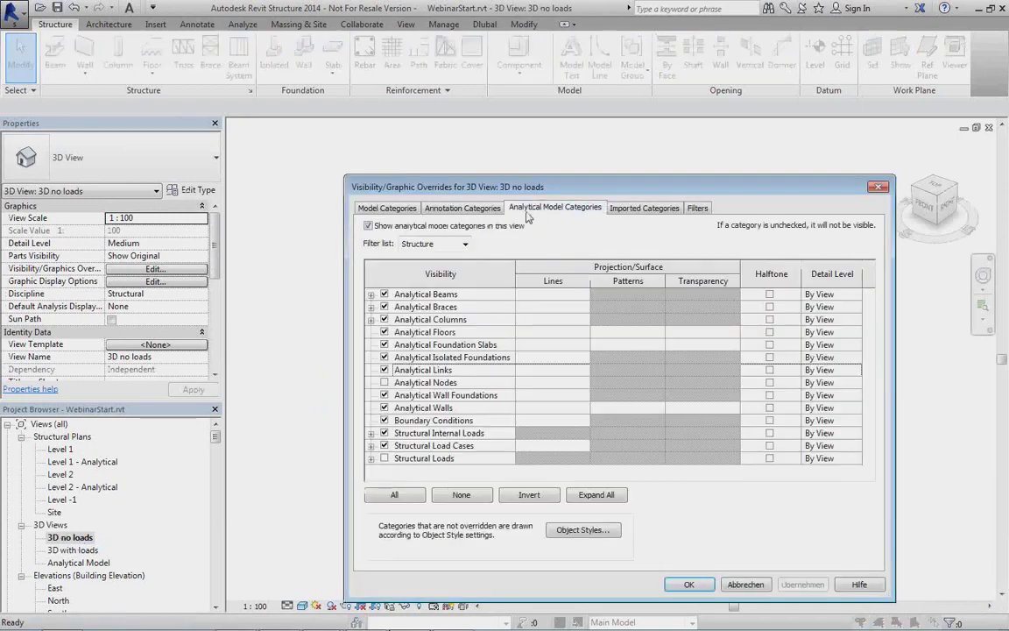
pyautogui.click(368, 225)
pyautogui.click(689, 585)
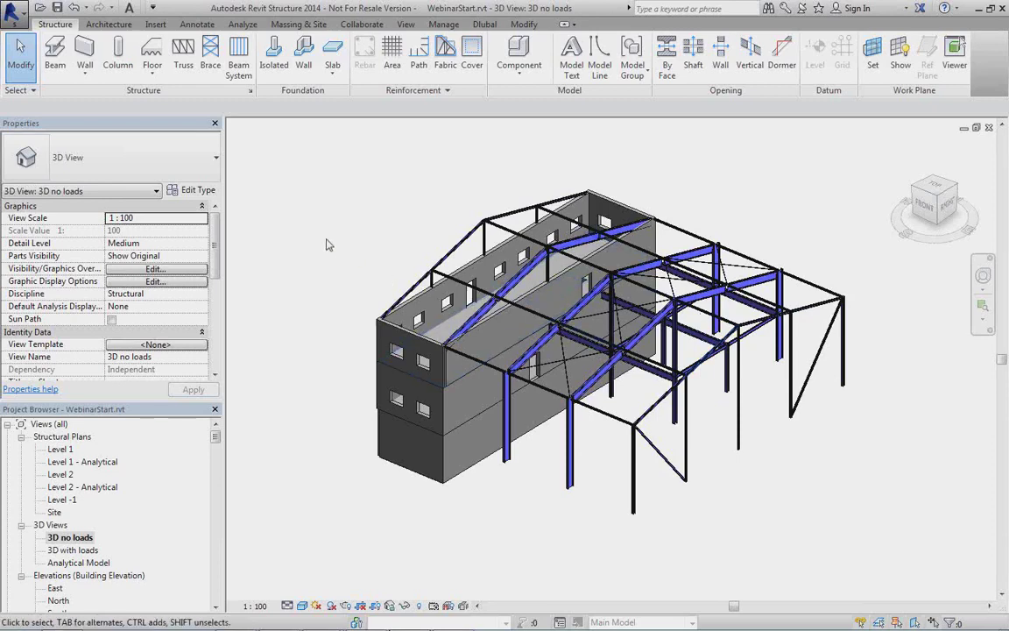
# Step: Export the model to RFEM as a new structure, applying self-weight in the Self-weight load case
pyautogui.click(484, 24)
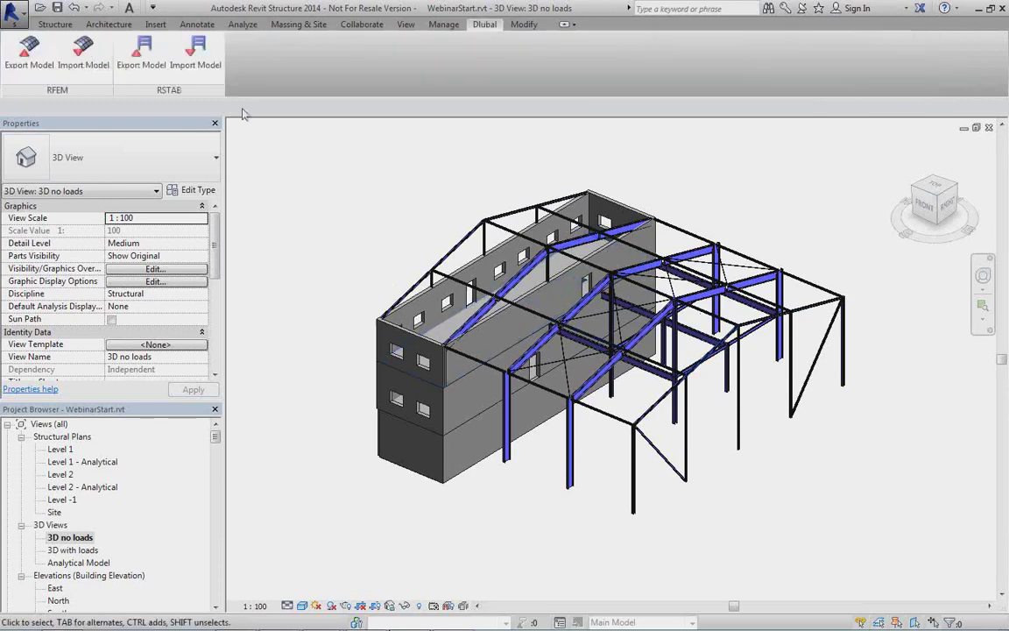
pyautogui.click(28, 60)
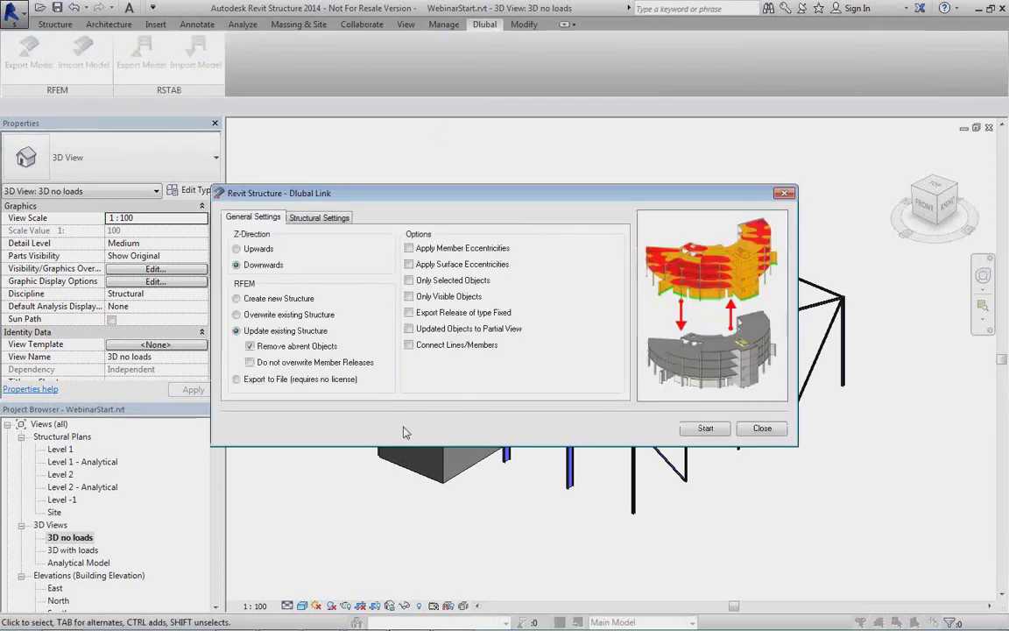
pyautogui.click(274, 300)
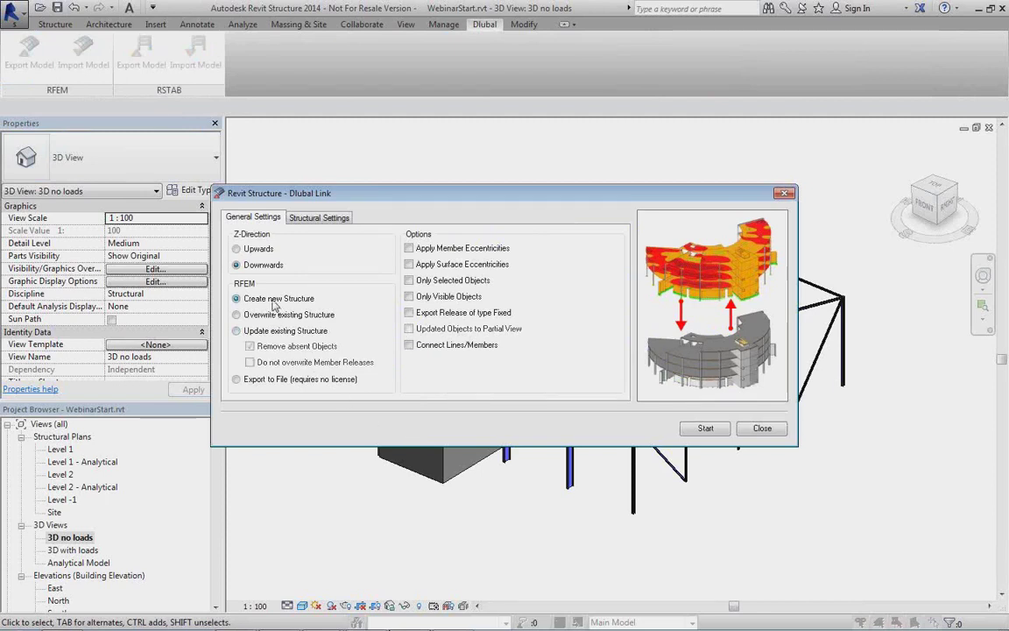
pyautogui.click(292, 216)
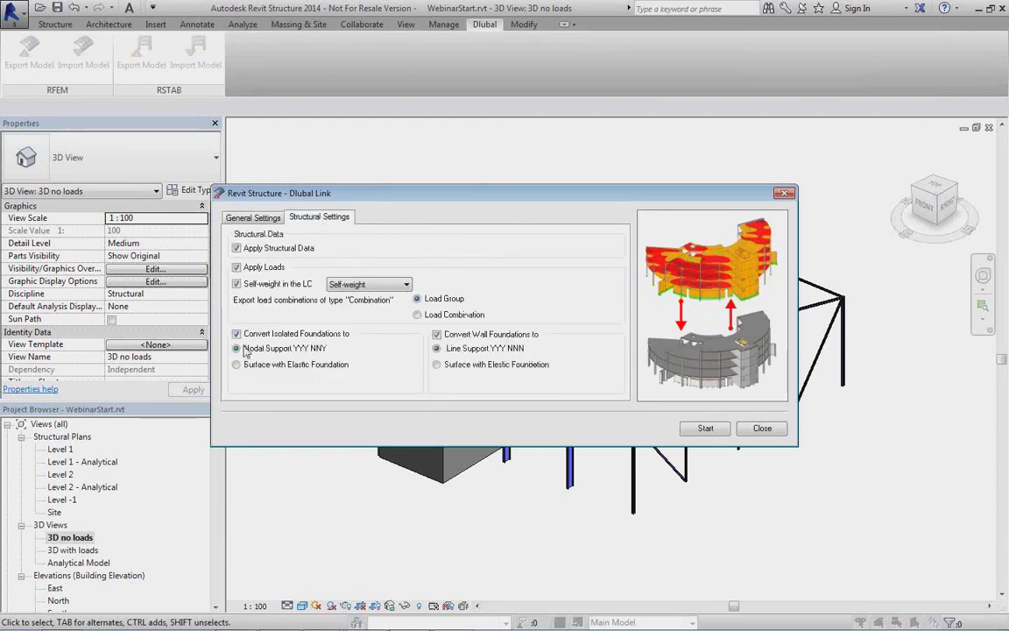
pyautogui.click(361, 284)
pyautogui.click(364, 311)
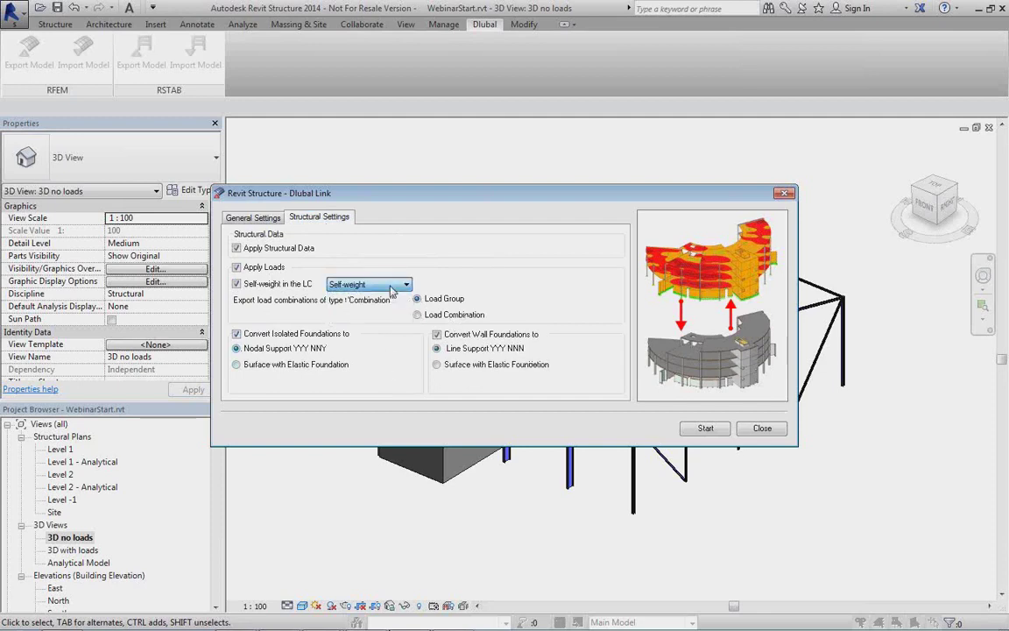
pyautogui.click(704, 428)
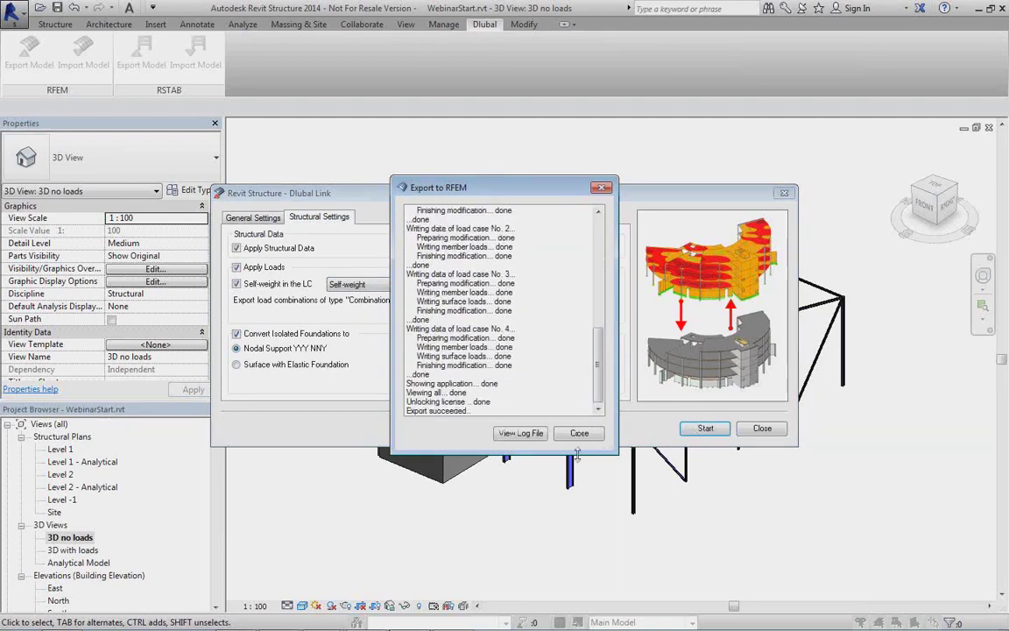
pyautogui.click(579, 433)
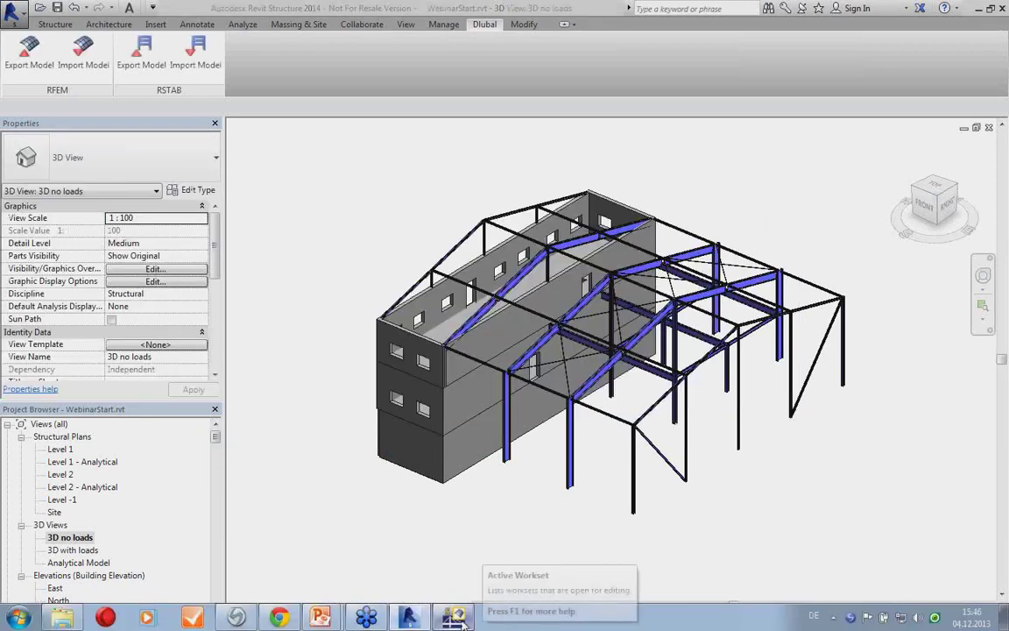
# Step: Switch to RFEM and examine the exported WebinarStart structure and its loads, going through load cases LC1 Self-weight to LC4 Live
pyautogui.click(458, 618)
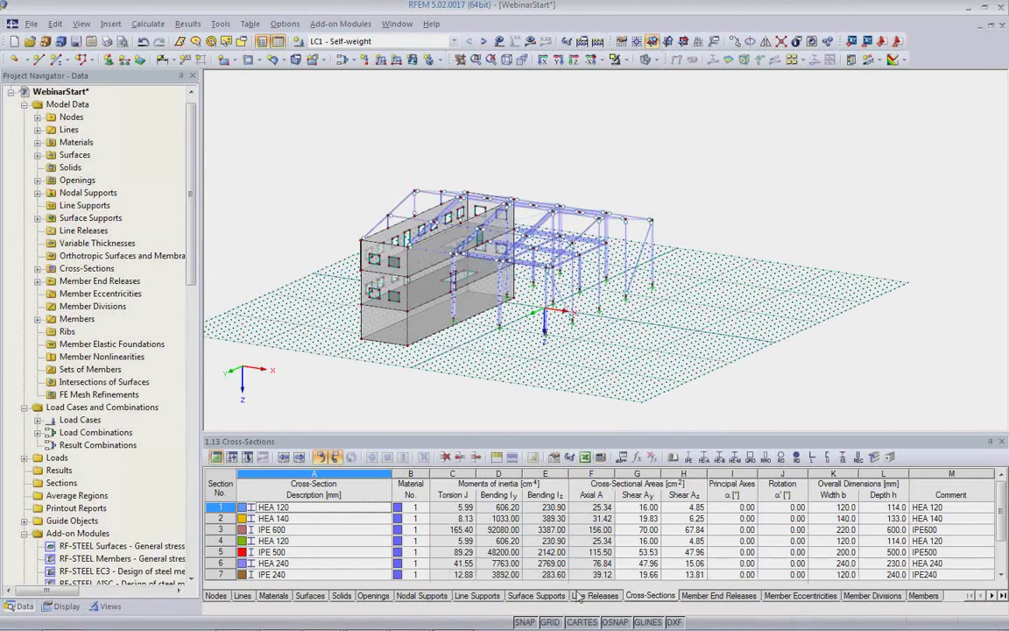
pyautogui.keyDown('ctrl'); pyautogui.moveTo(580, 287); pyautogui.dragTo(566, 249, button='middle'); pyautogui.keyUp('ctrl')
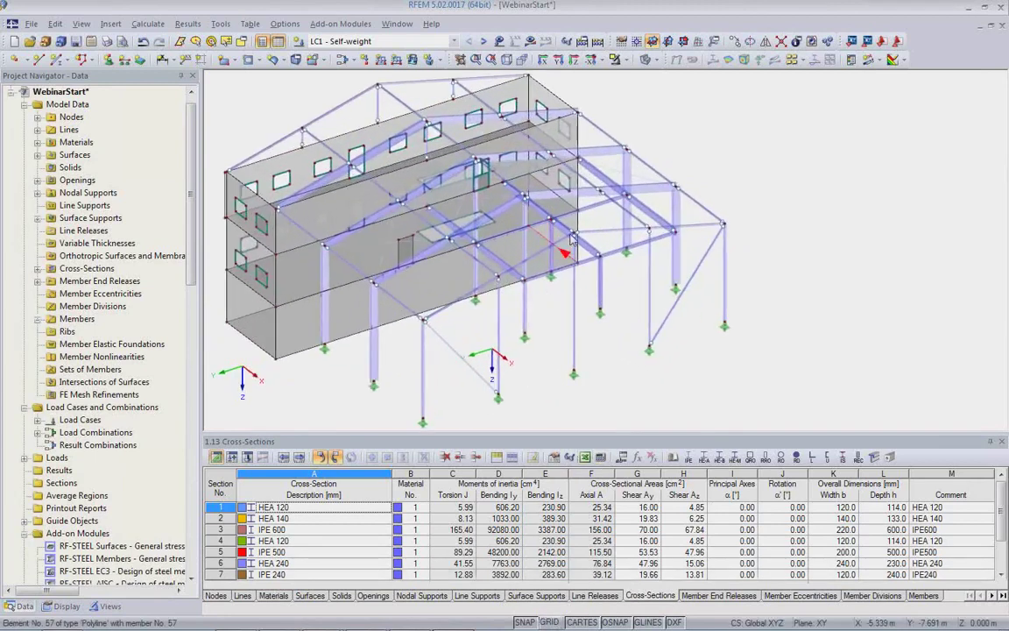
pyautogui.scroll(3, 566, 249)
pyautogui.click(459, 58)
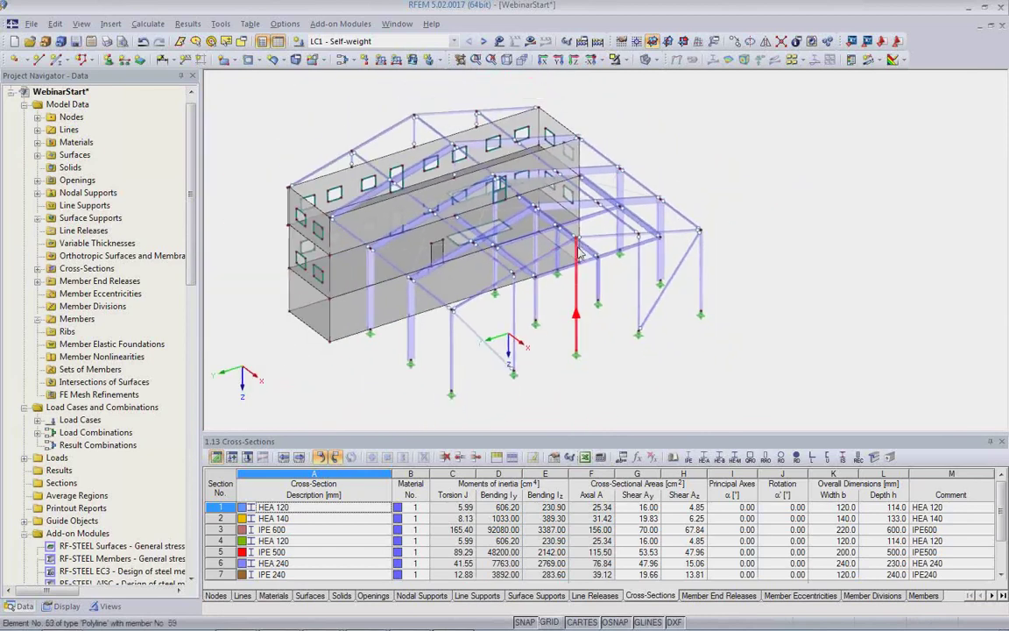
pyautogui.click(453, 41)
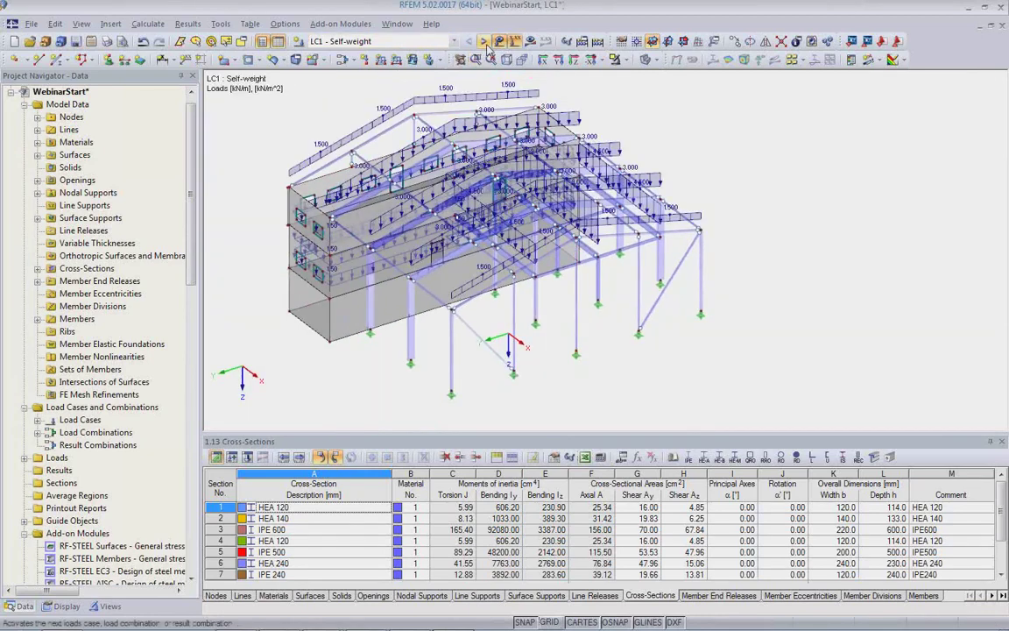
pyautogui.click(487, 45)
pyautogui.click(487, 45)
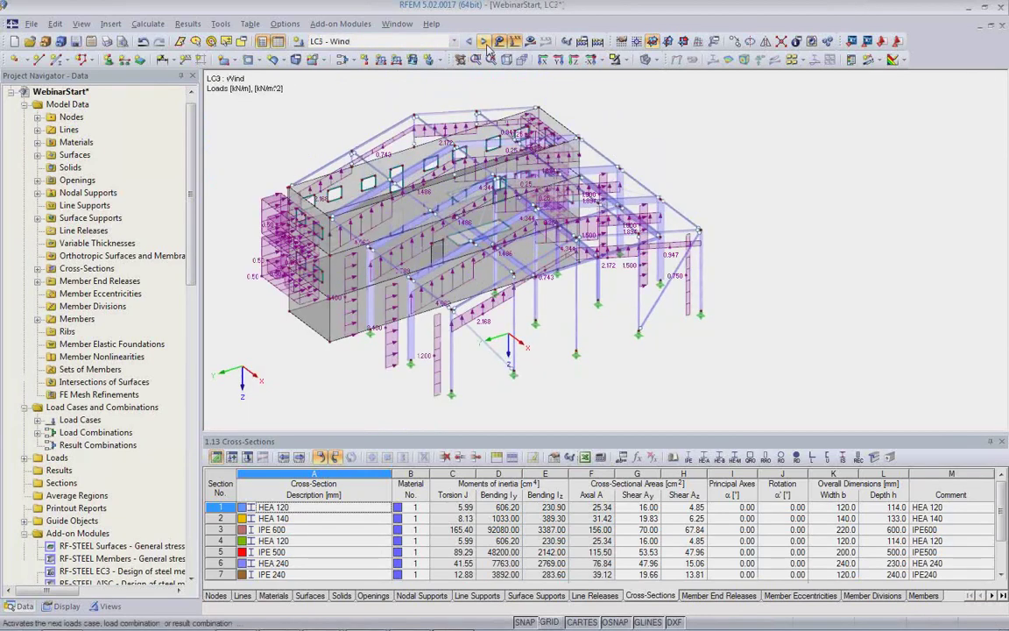
pyautogui.click(487, 45)
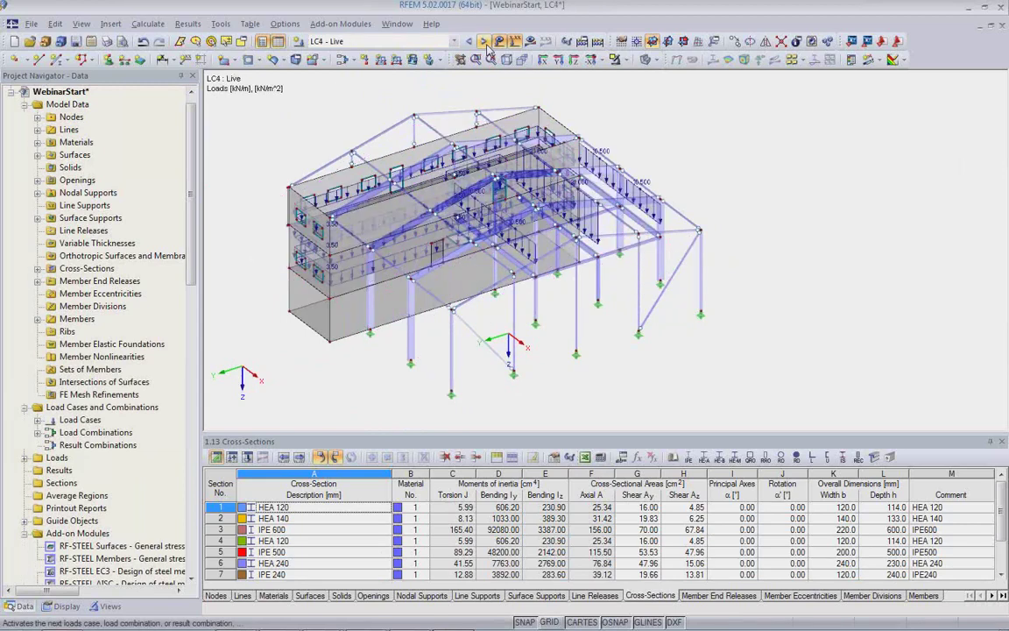
# Step: Examine the loads of load combinations CO1, CO2 and CO7 on the structure, and turn off the load display
pyautogui.click(487, 46)
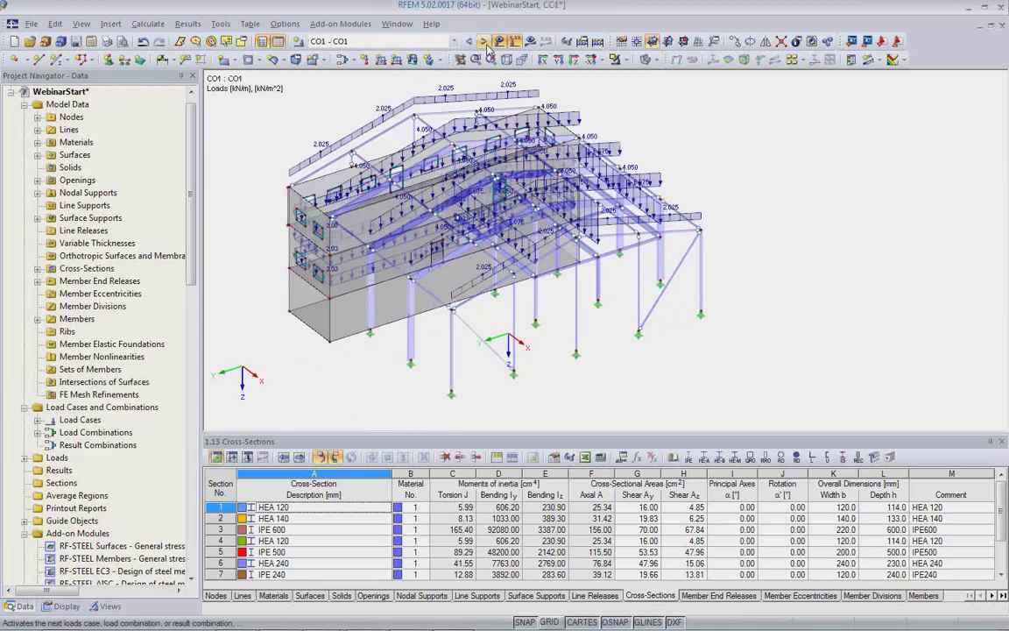
pyautogui.click(485, 44)
pyautogui.click(421, 42)
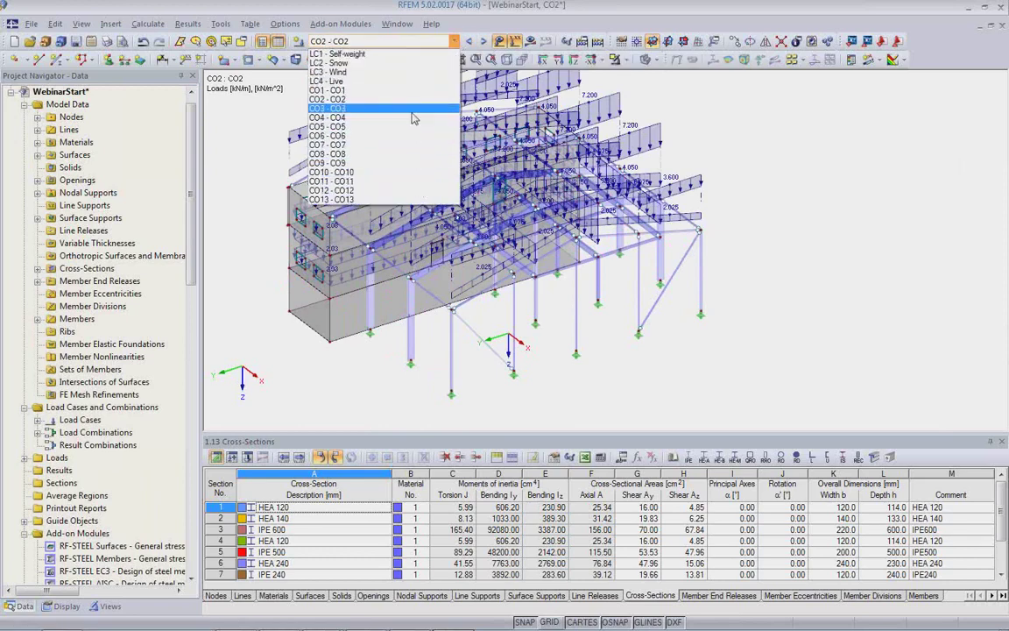
pyautogui.click(369, 144)
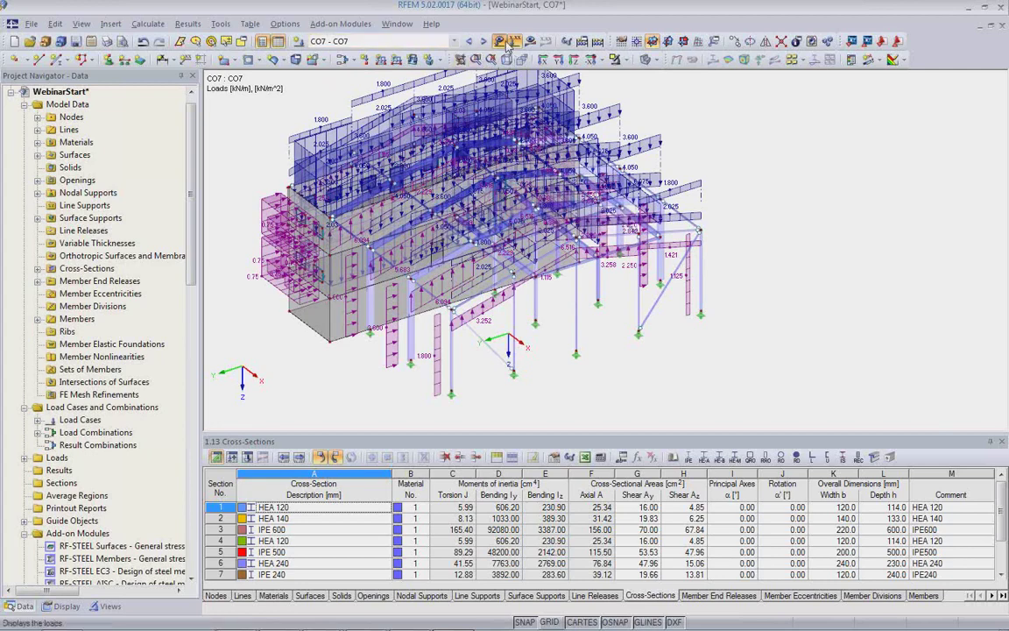
pyautogui.click(499, 41)
# Step: Limit the visibility to members with cross-section 10 - RD 30 and select all of these bracing rods
pyautogui.scroll(-1, 138, 508)
pyautogui.scroll(-1, 138, 508)
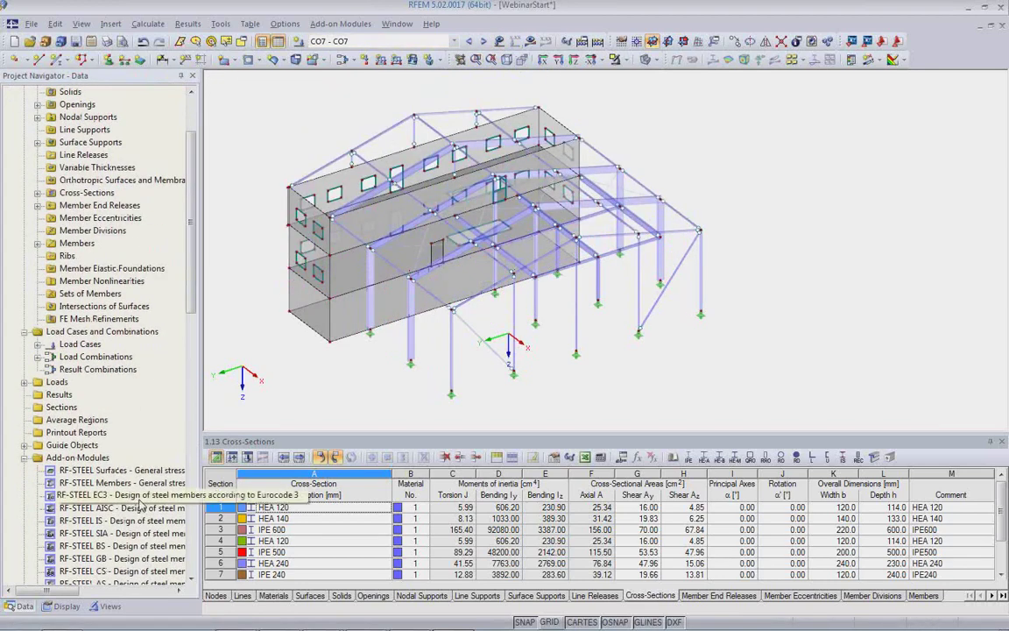
pyautogui.click(105, 605)
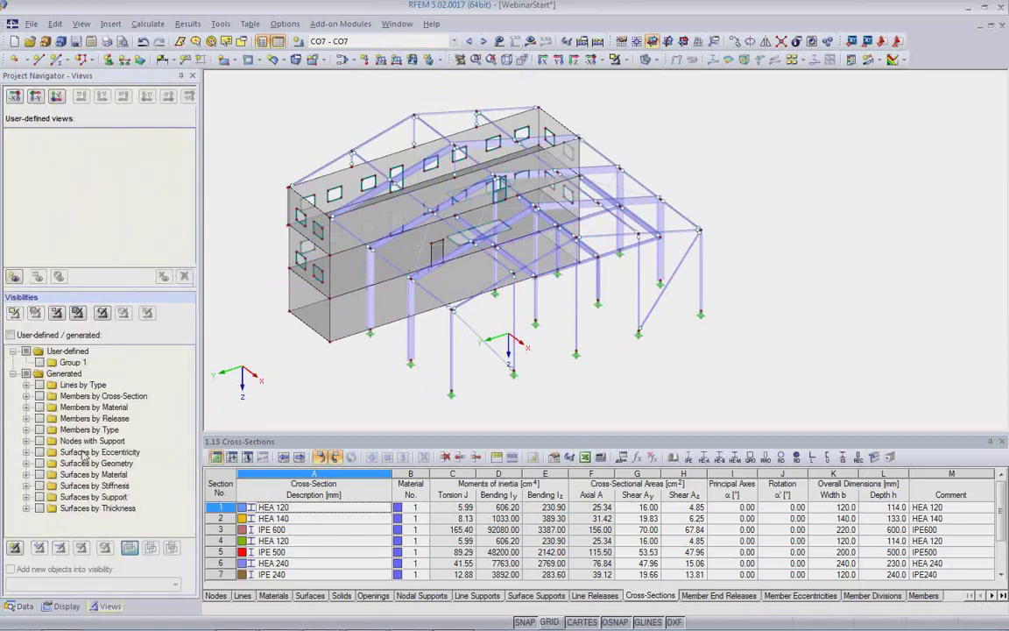
pyautogui.click(27, 396)
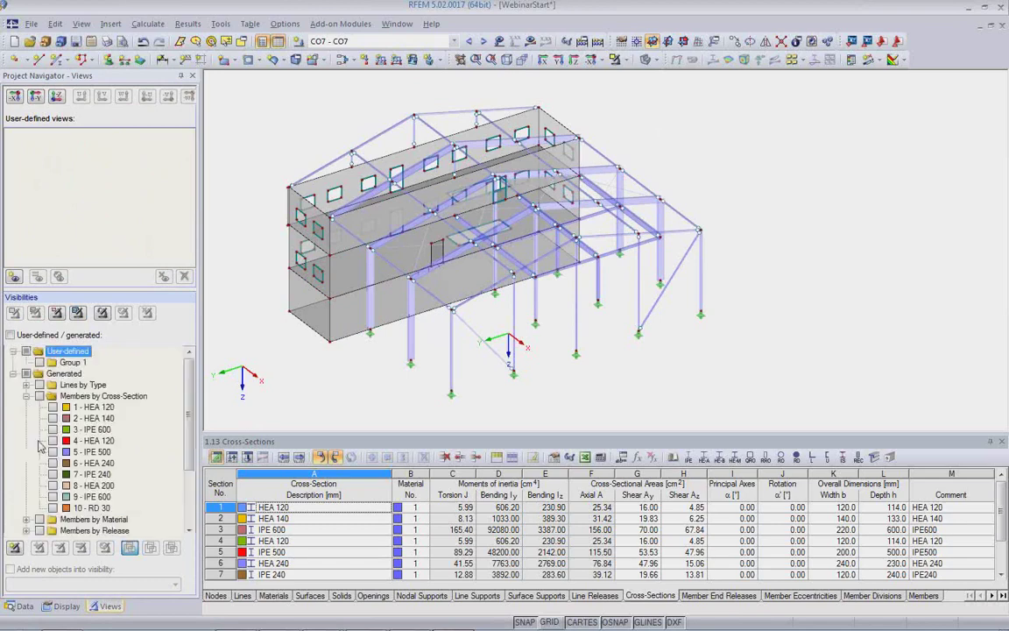
pyautogui.click(52, 508)
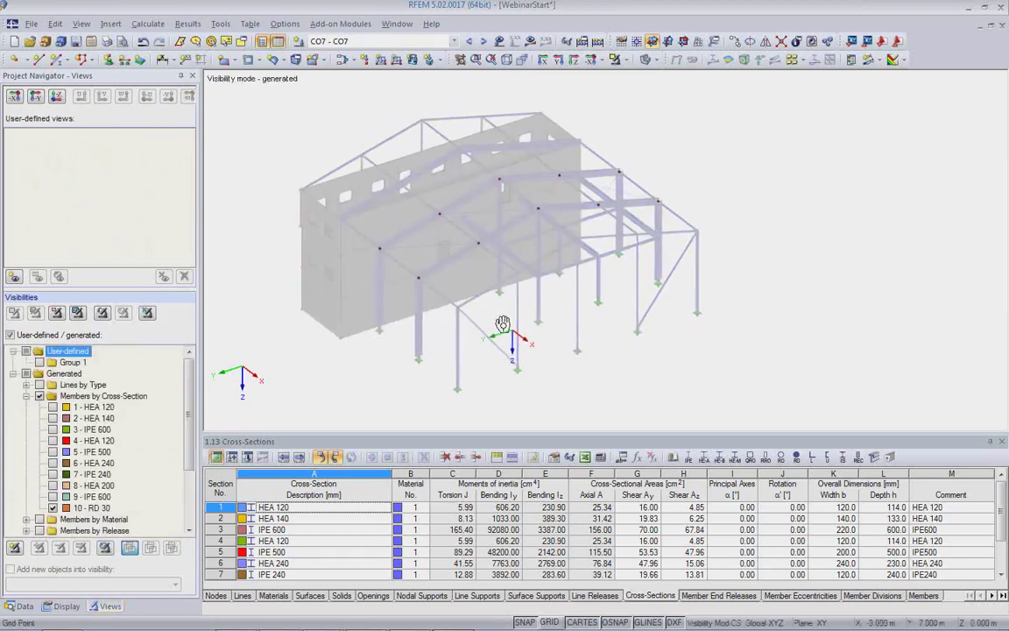
pyautogui.keyDown('ctrl'); pyautogui.moveTo(539, 323); pyautogui.dragTo(675, 304, button='middle'); pyautogui.keyUp('ctrl')
pyautogui.moveTo(638, 137); pyautogui.dragTo(733, 293)
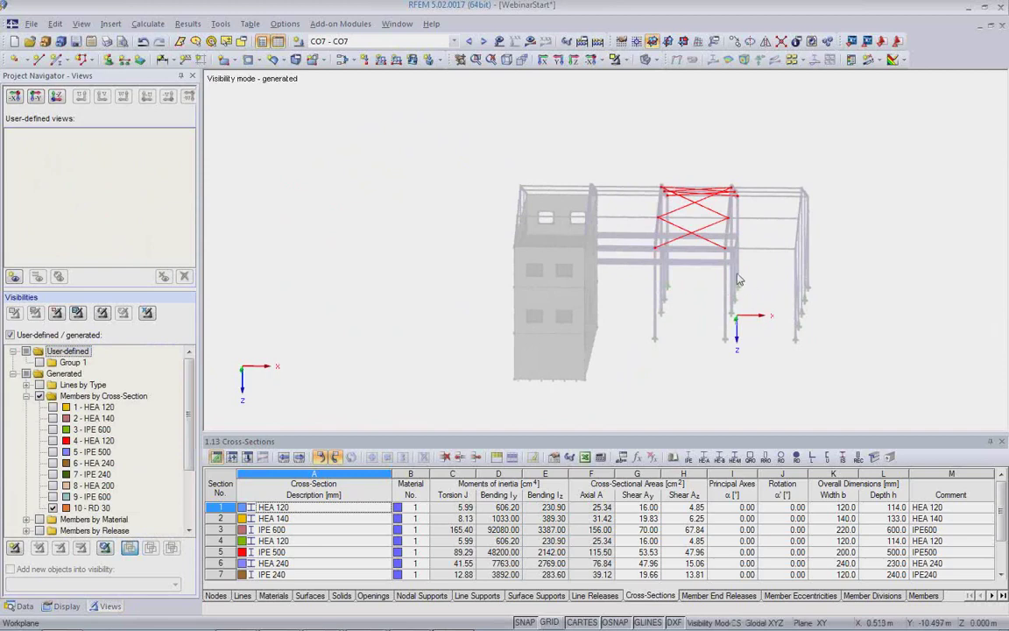
# Step: Set the member type of the selected RD 30 rods to Tension and restore the visibility of the whole model
pyautogui.doubleClick(680, 214)
pyautogui.click(661, 194)
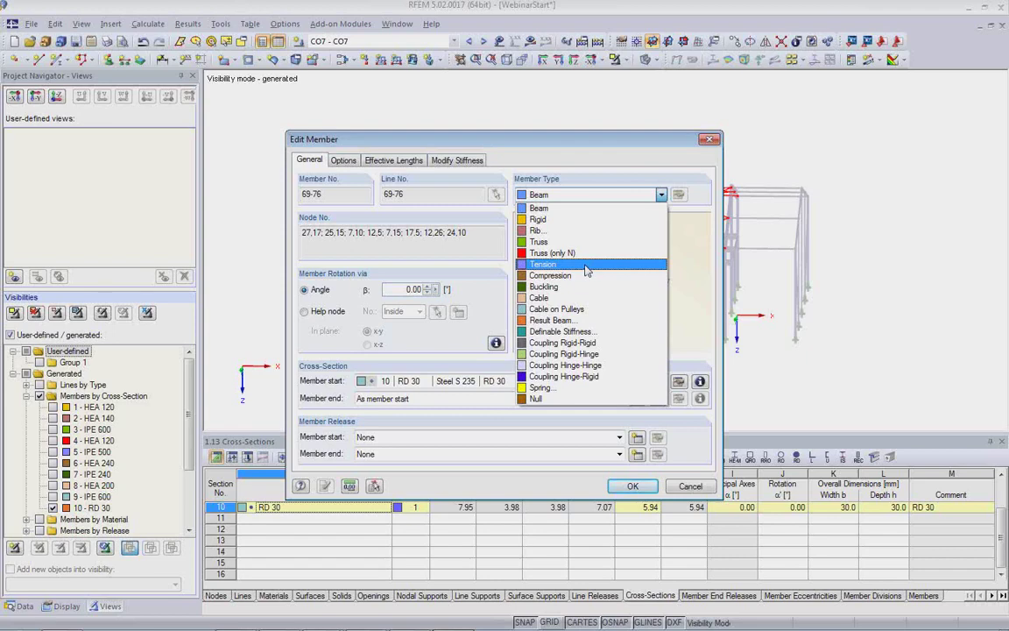
pyautogui.click(587, 267)
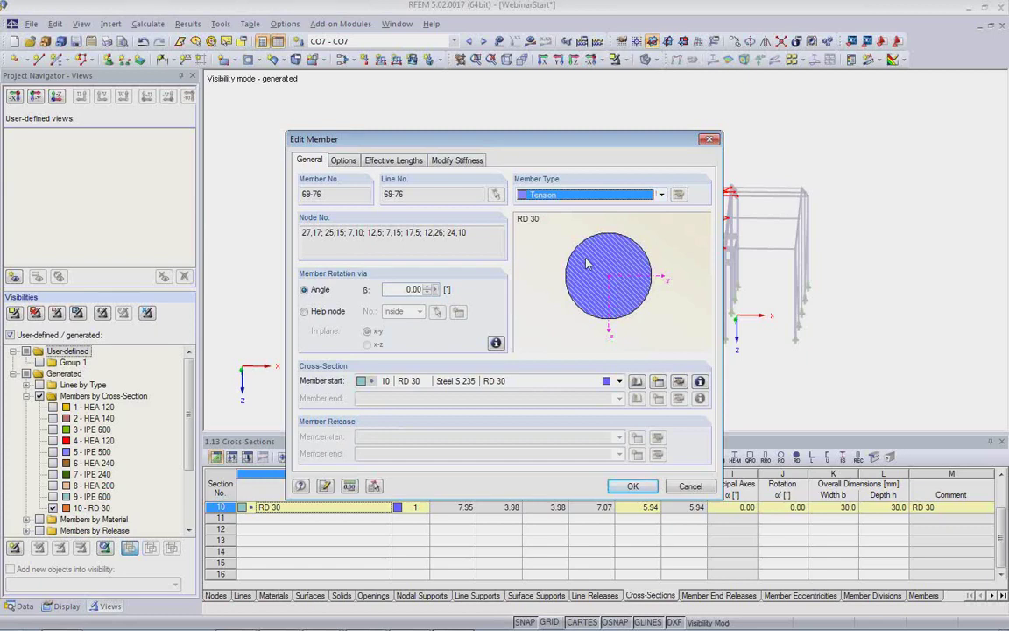
pyautogui.click(543, 330)
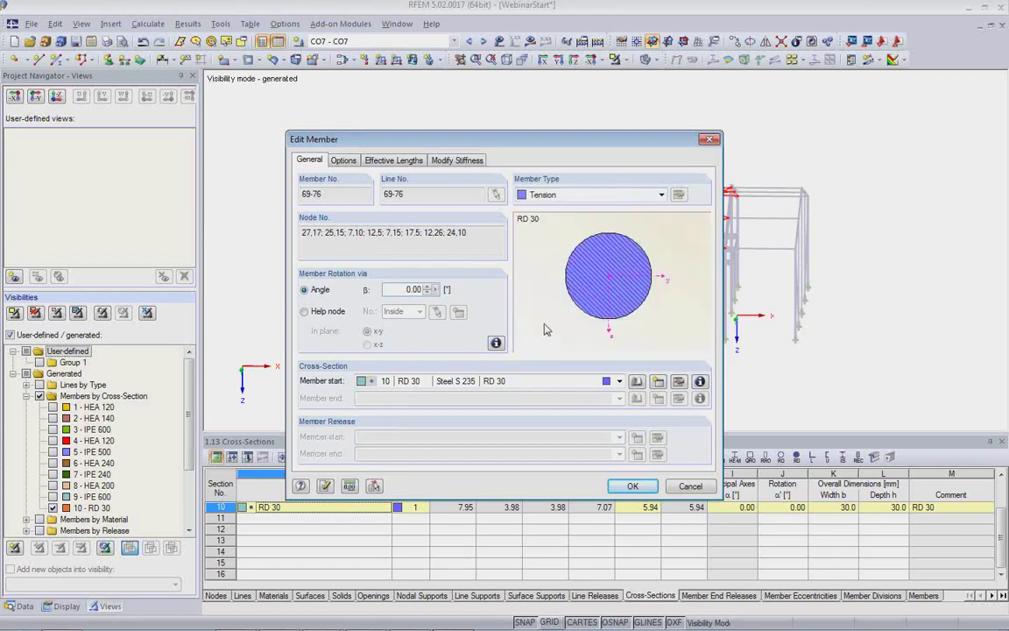
pyautogui.click(633, 487)
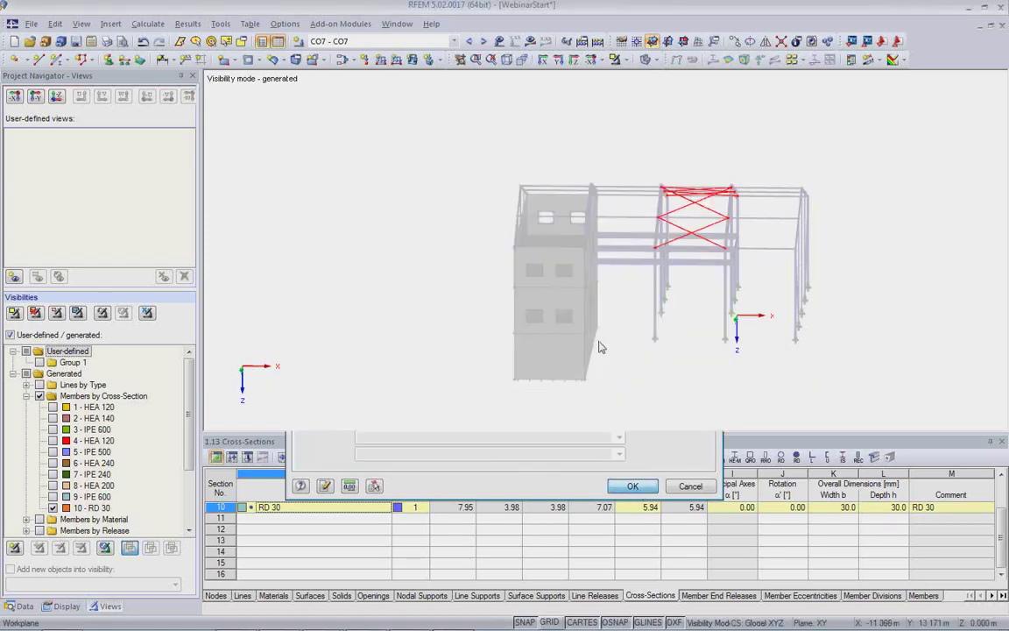
pyautogui.click(151, 316)
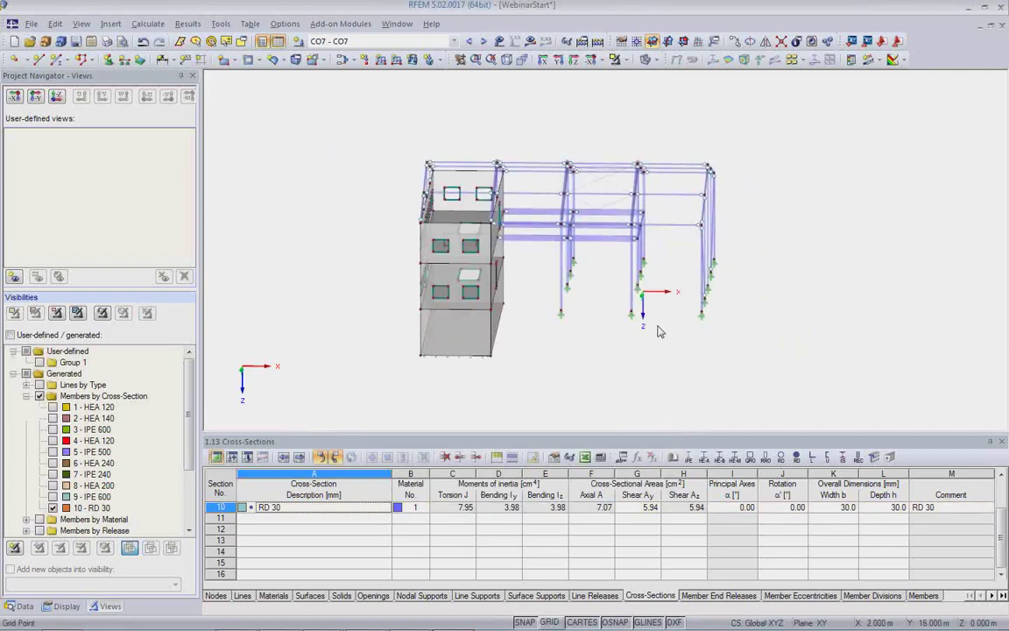
pyautogui.keyDown('ctrl'); pyautogui.moveTo(630, 342); pyautogui.dragTo(525, 388, button='middle'); pyautogui.keyUp('ctrl')
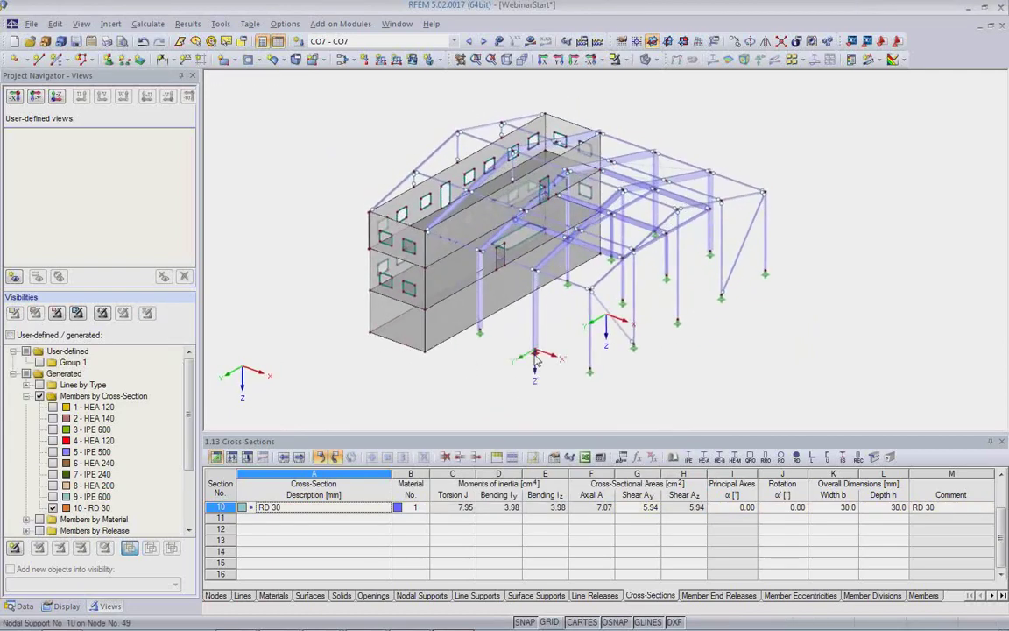
pyautogui.scroll(2, 525, 388)
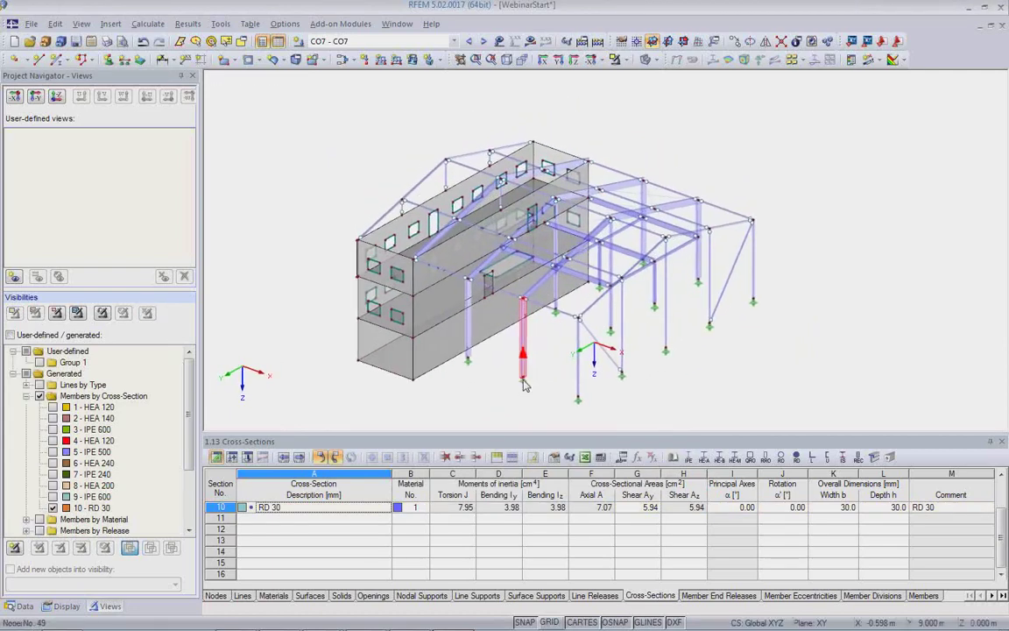
# Step: Open the RF-STEEL EC3 module and select all members and only load combinations CO1 to CO13 for ultimate limit state design
pyautogui.click(21, 606)
pyautogui.scroll(-1, 87, 473)
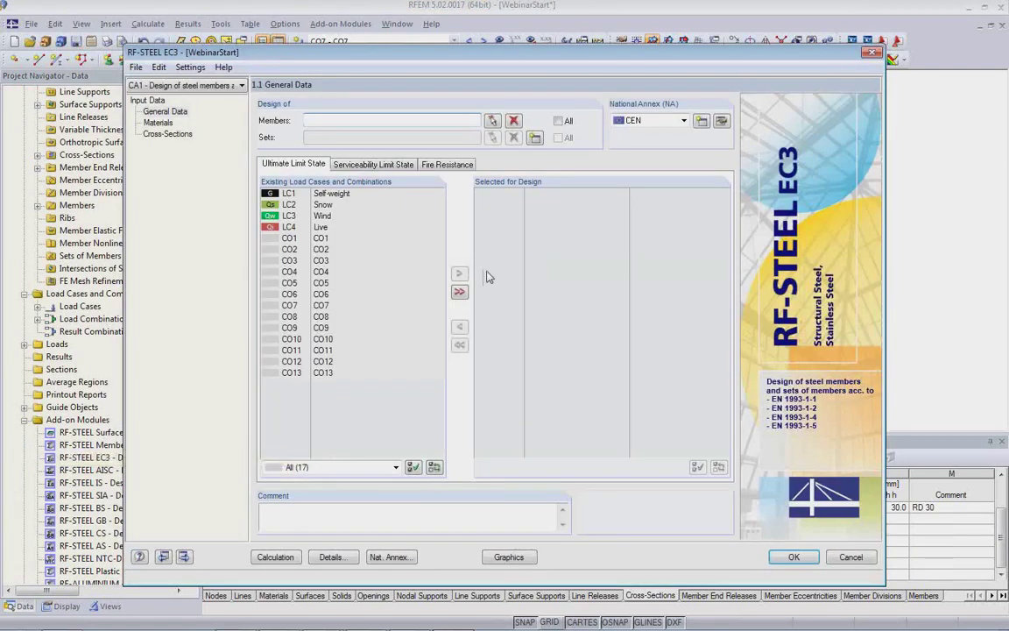
pyautogui.click(460, 293)
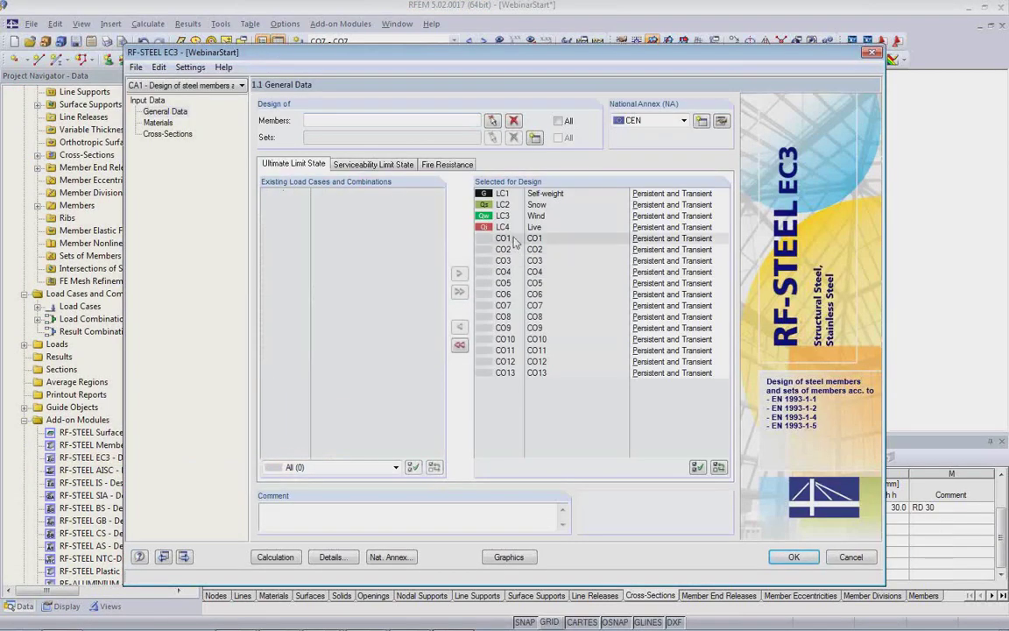
pyautogui.doubleClick(503, 194)
pyautogui.doubleClick(503, 193)
pyautogui.doubleClick(504, 193)
pyautogui.doubleClick(504, 194)
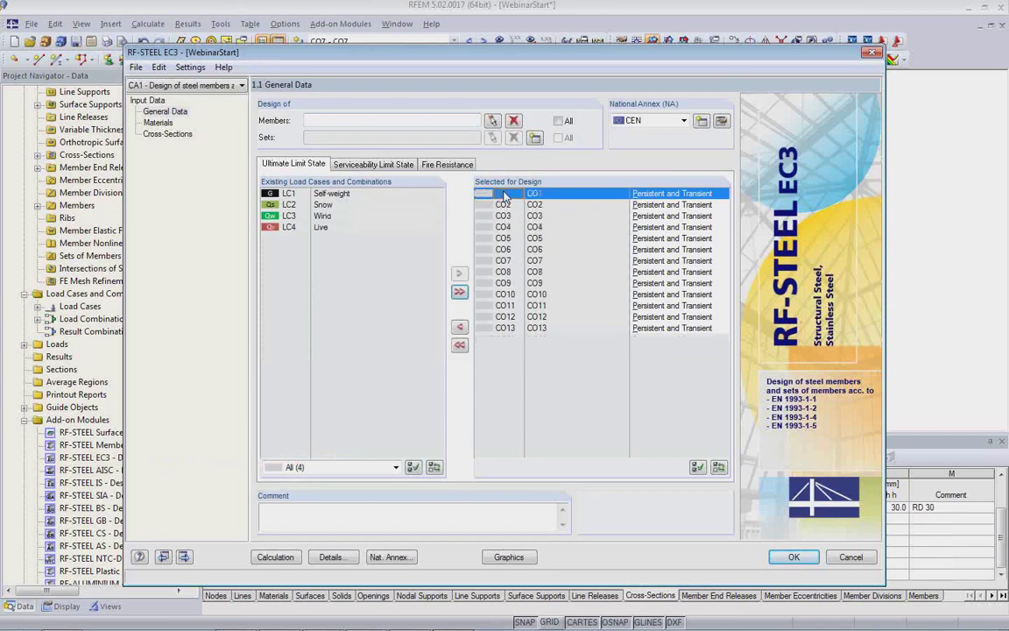
pyautogui.click(559, 122)
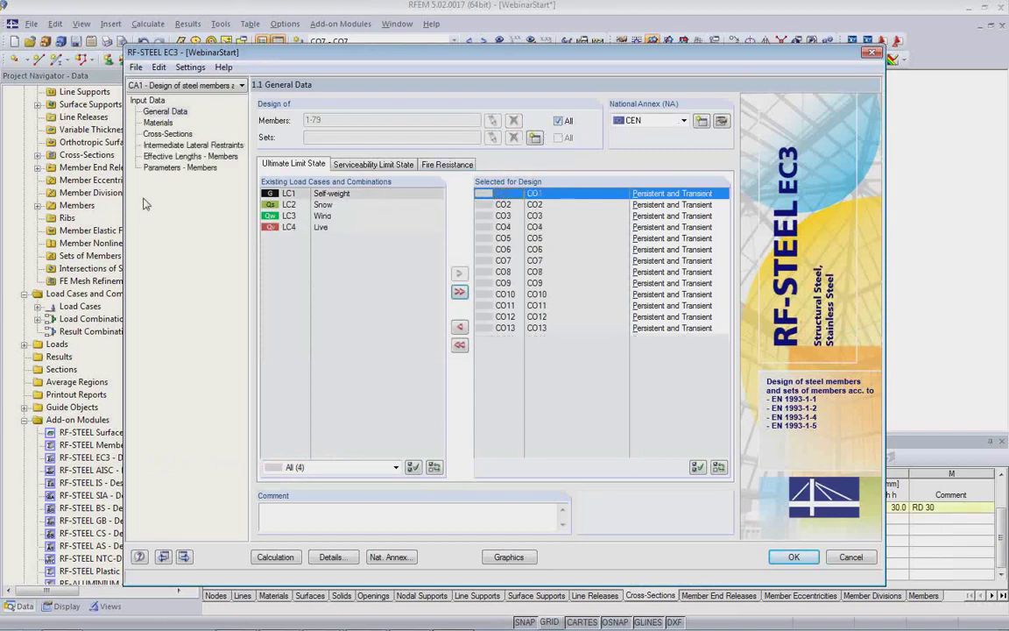
# Step: Set the optimization of cross-section 3, the IPE 600 roof beams, to From Current Row
pyautogui.click(169, 134)
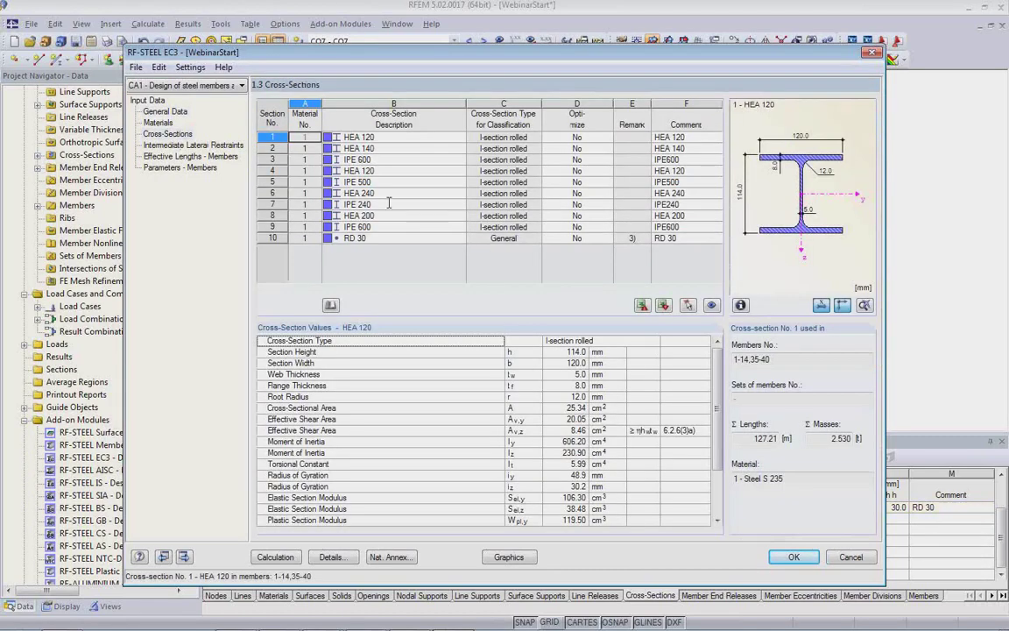
pyautogui.moveTo(447, 57); pyautogui.dragTo(467, 333)
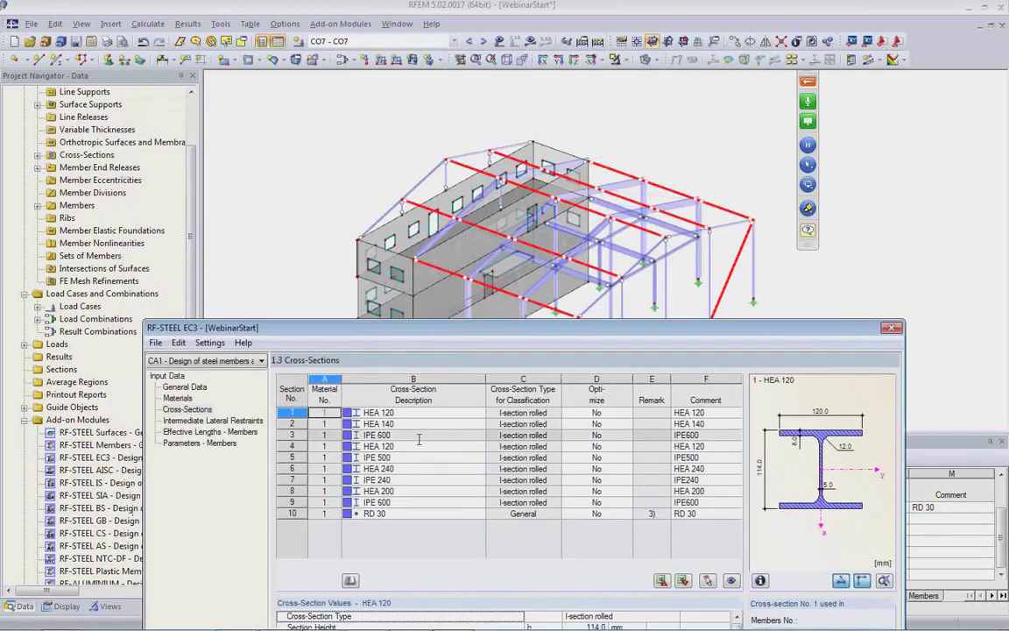
pyautogui.click(411, 435)
pyautogui.click(596, 435)
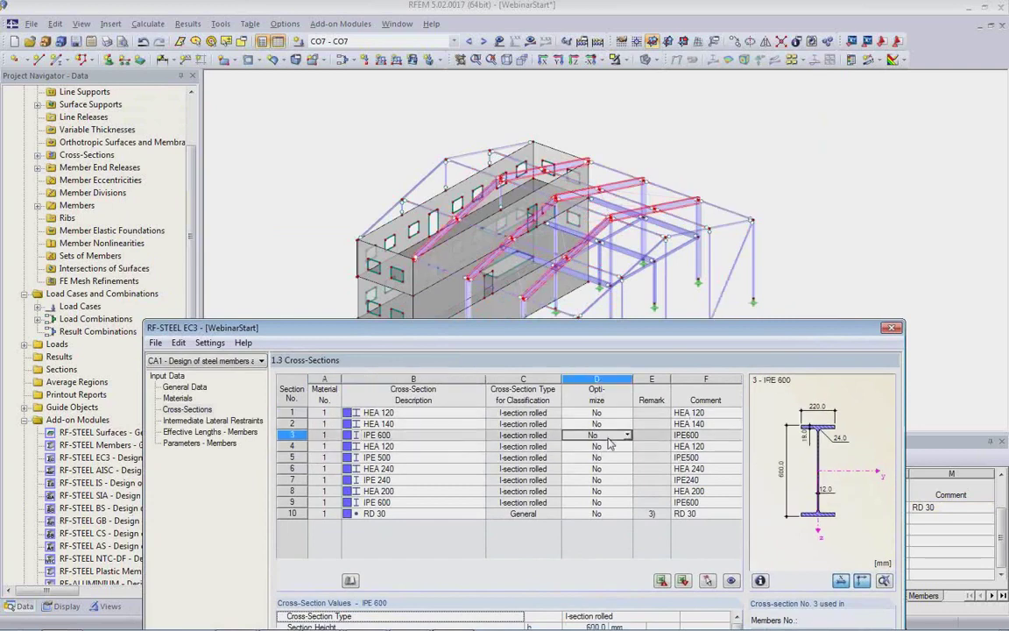
pyautogui.click(629, 435)
pyautogui.click(592, 457)
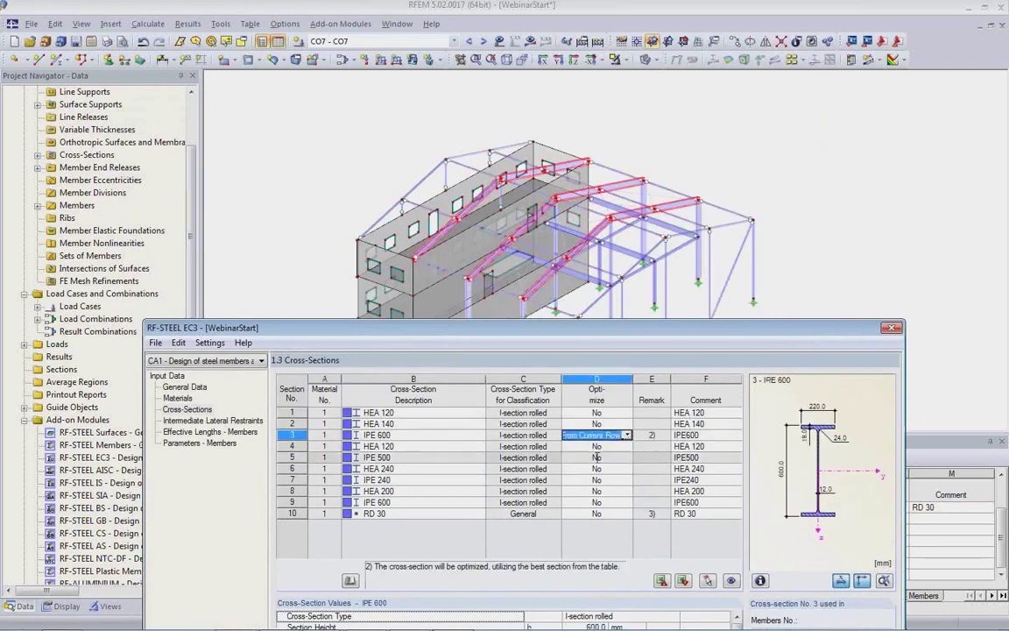
# Step: Set the optimization of cross-section 9, the IPE 600 columns, to From Current Row and run the design calculation
pyautogui.click(444, 503)
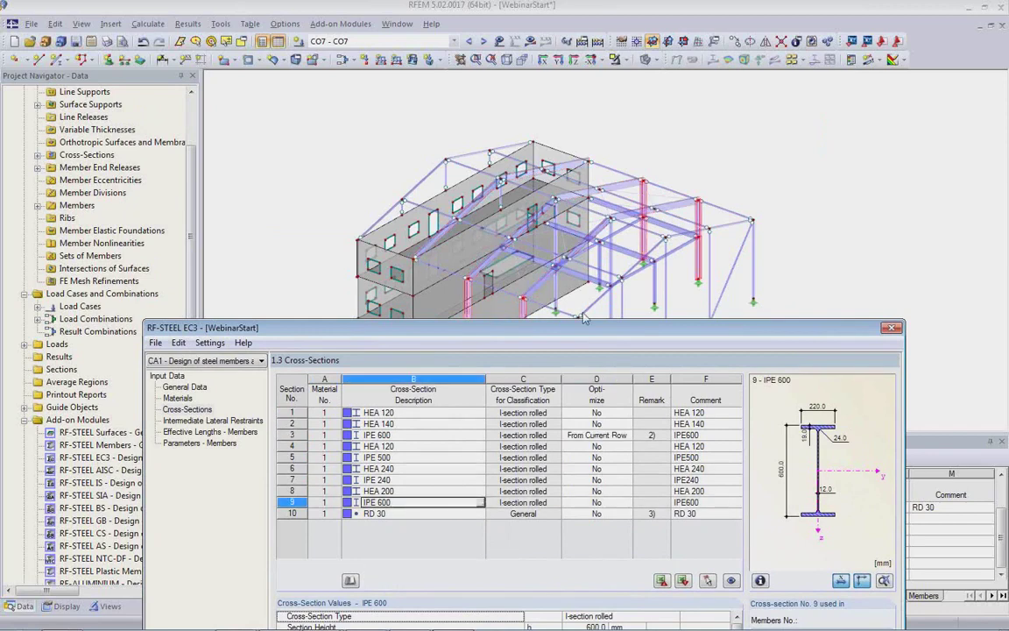
pyautogui.click(596, 502)
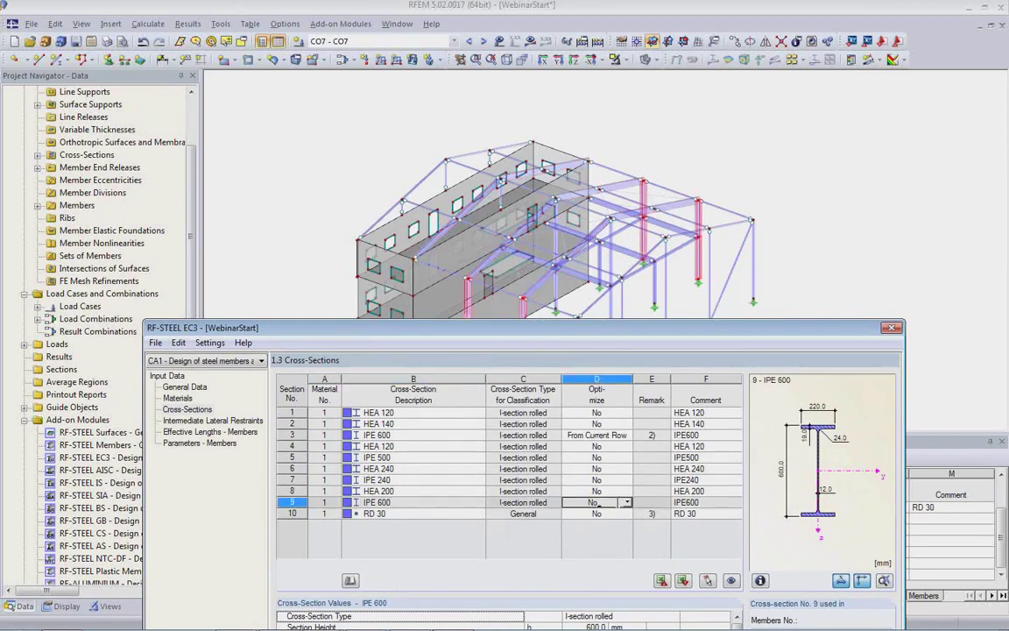
pyautogui.click(627, 503)
pyautogui.click(594, 524)
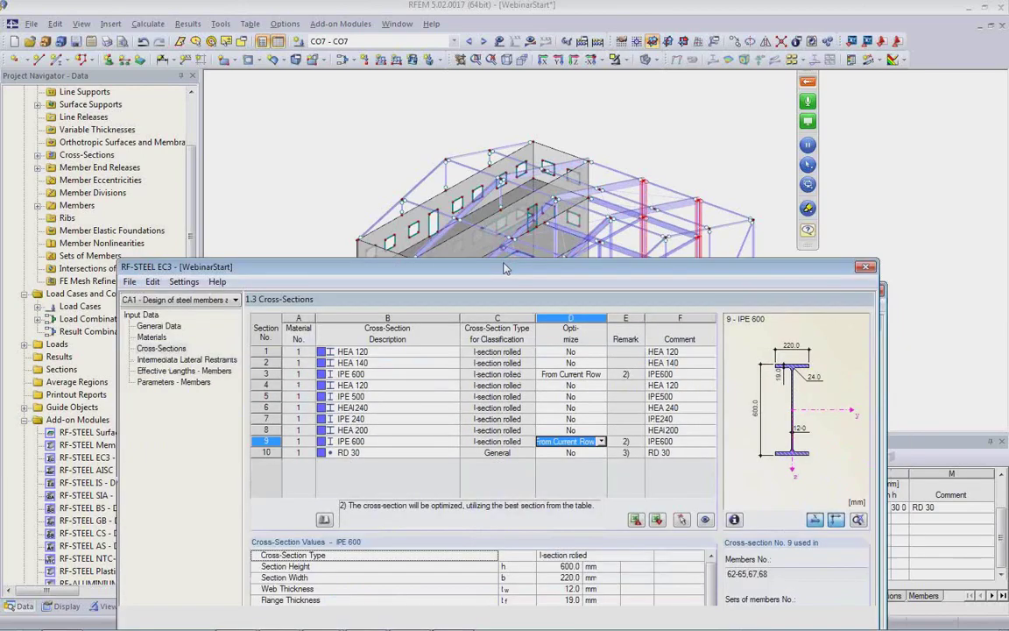
pyautogui.moveTo(531, 334); pyautogui.dragTo(446, 91)
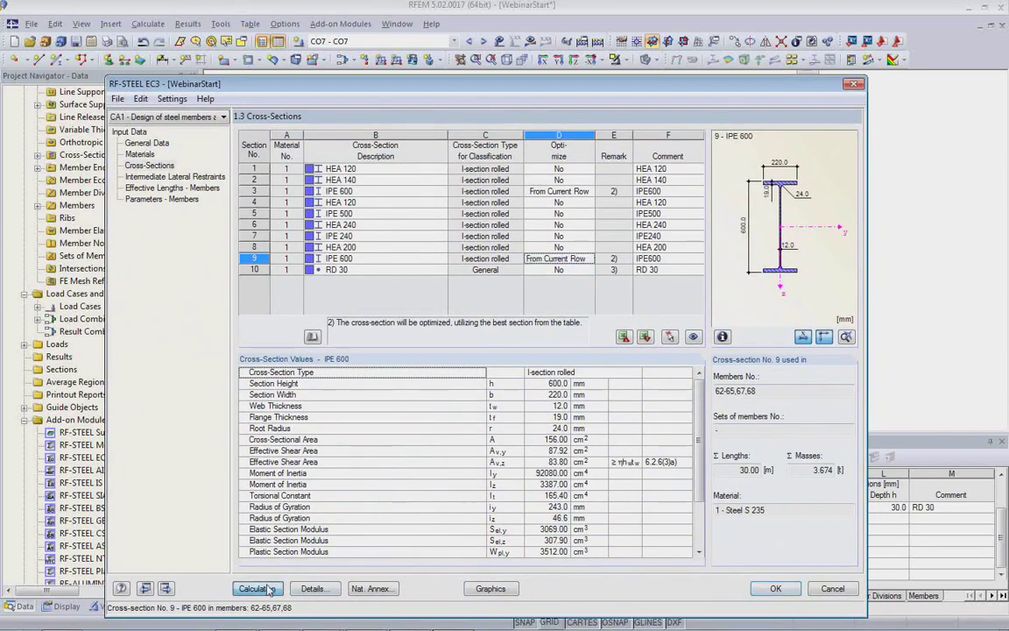
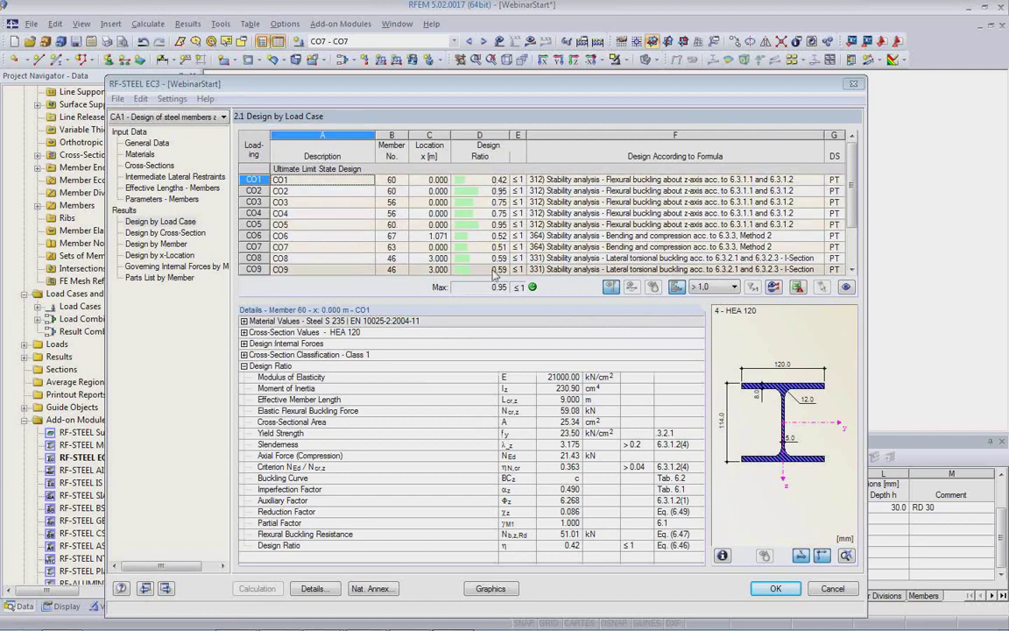
# Step: Review the optimized cross-sections 3 and 9 and their maximum design ratios
pyautogui.click(151, 166)
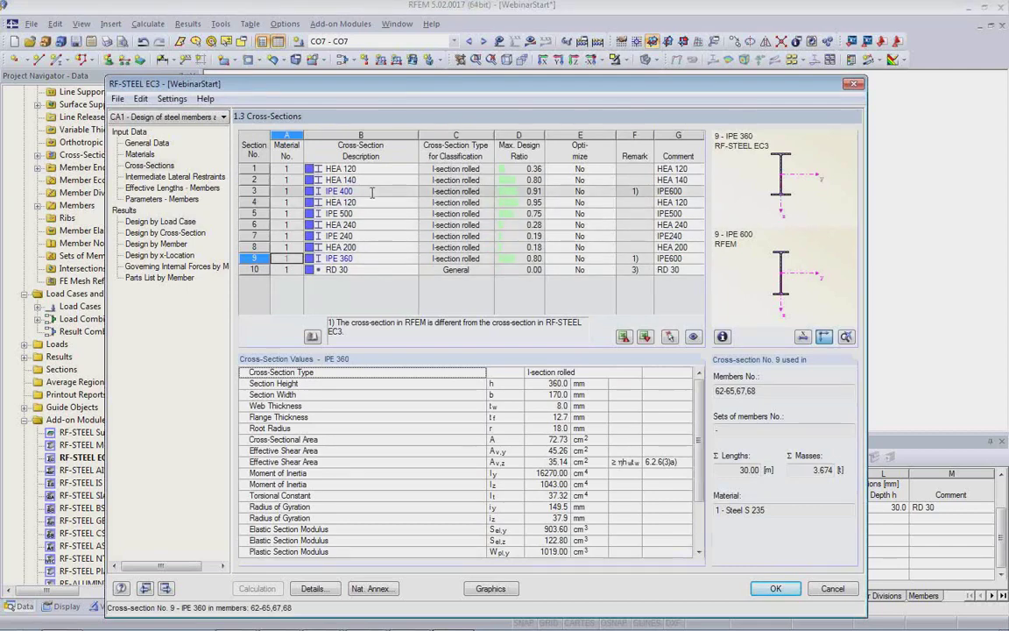
pyautogui.click(371, 192)
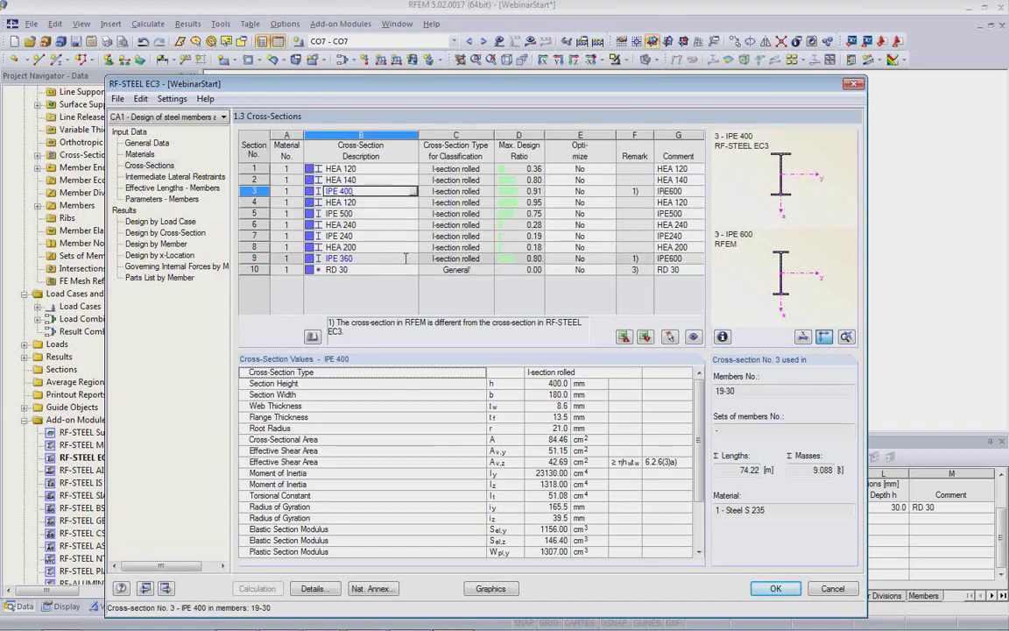
pyautogui.click(406, 258)
# Step: Export all cross-sections to RFEM, accepting the deletion of results, and close the RF-STEEL EC3 module
pyautogui.click(140, 99)
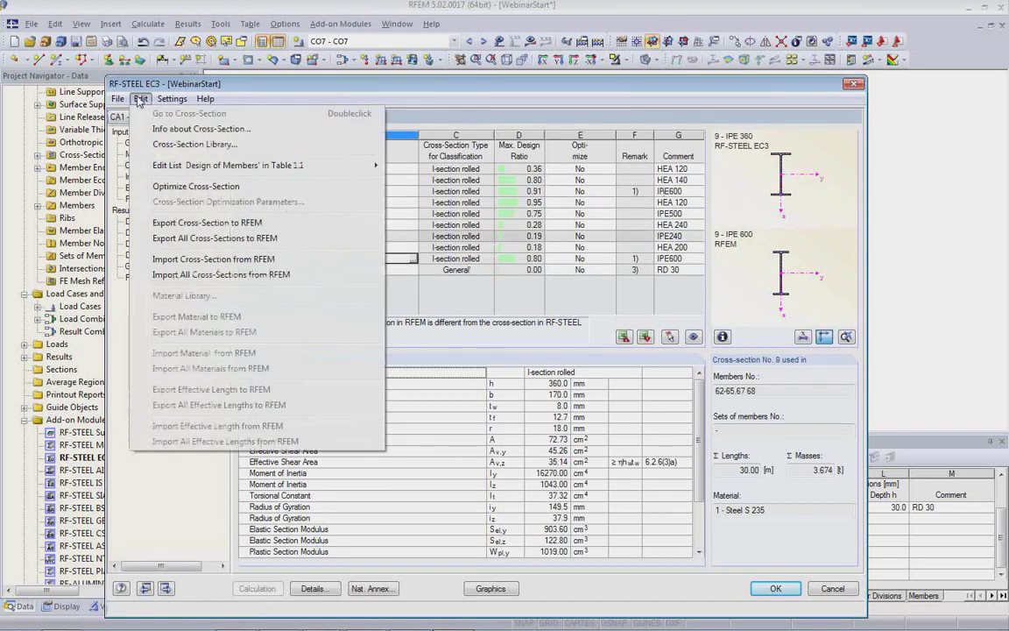
pyautogui.click(198, 242)
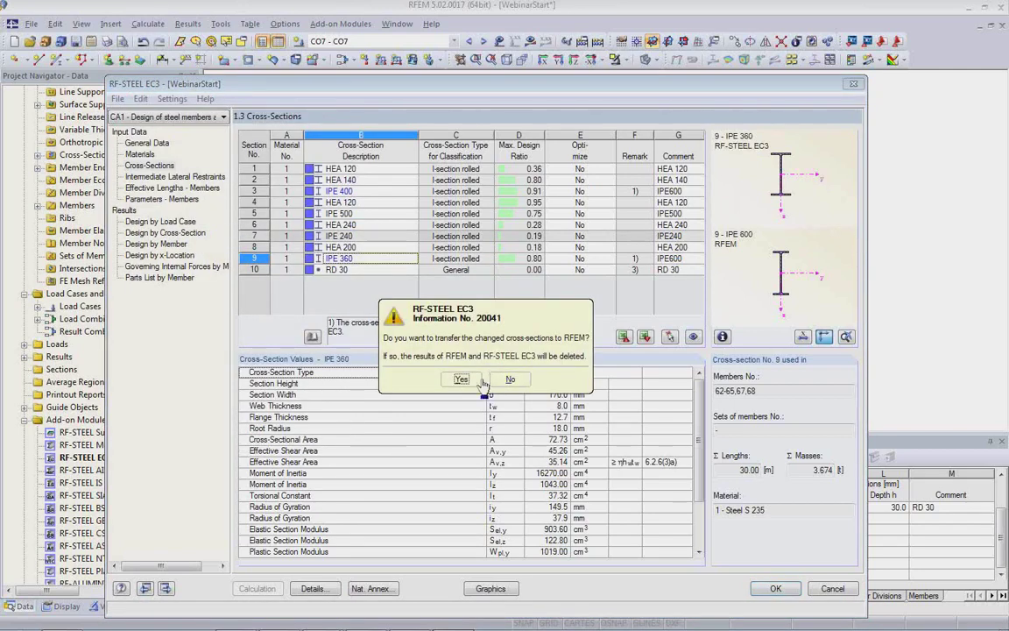
pyautogui.click(461, 379)
pyautogui.click(467, 388)
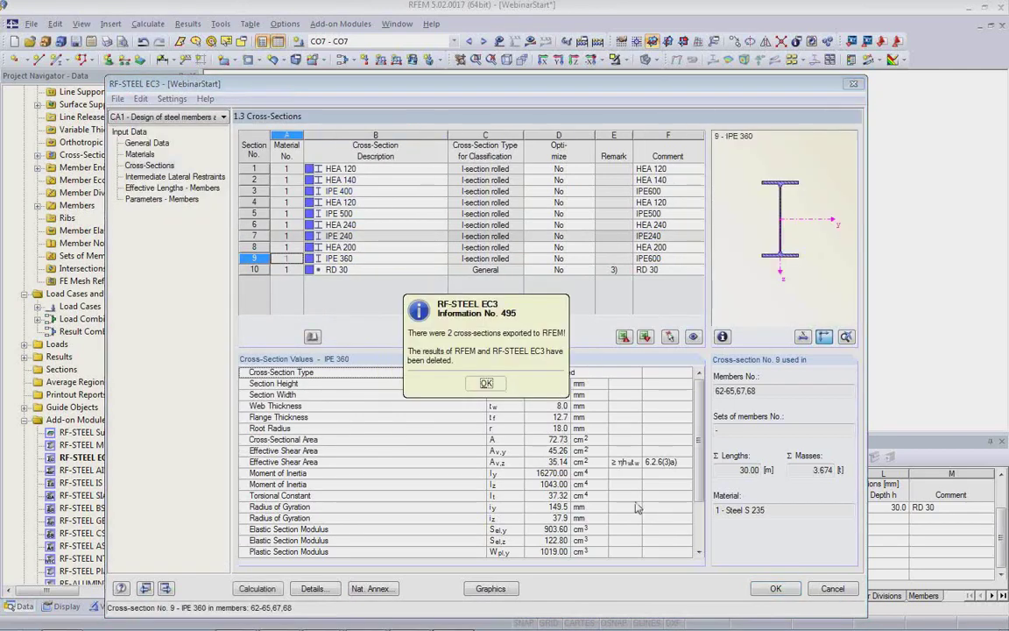
pyautogui.click(487, 384)
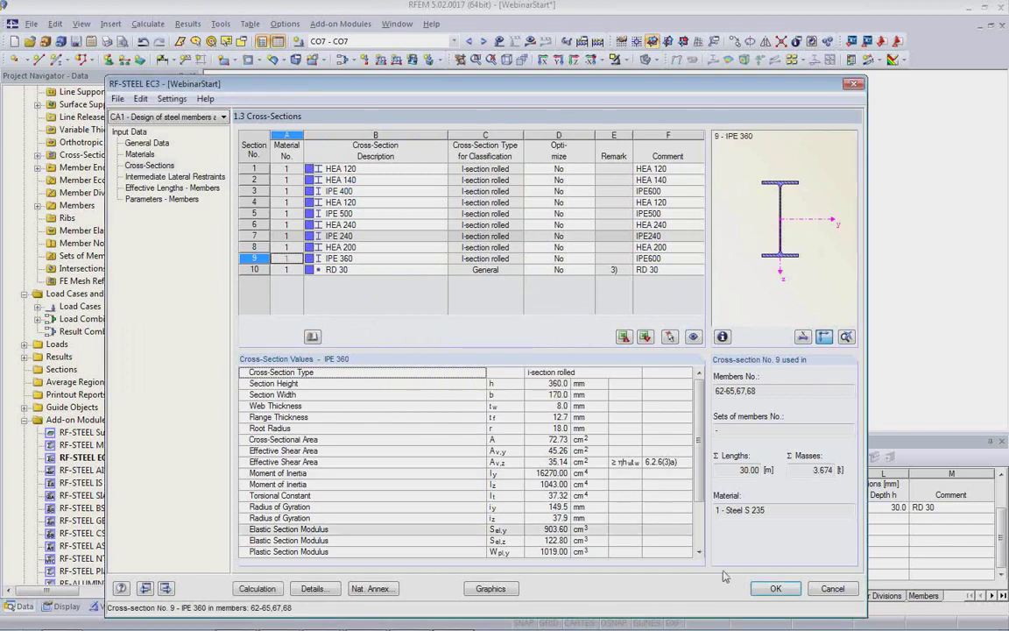
pyautogui.click(775, 588)
# Step: Check the cross-section assigned to one of the optimized columns in the RFEM model, leaving the member unedited and deselected
pyautogui.scroll(2, 507, 368)
pyautogui.doubleClick(482, 323)
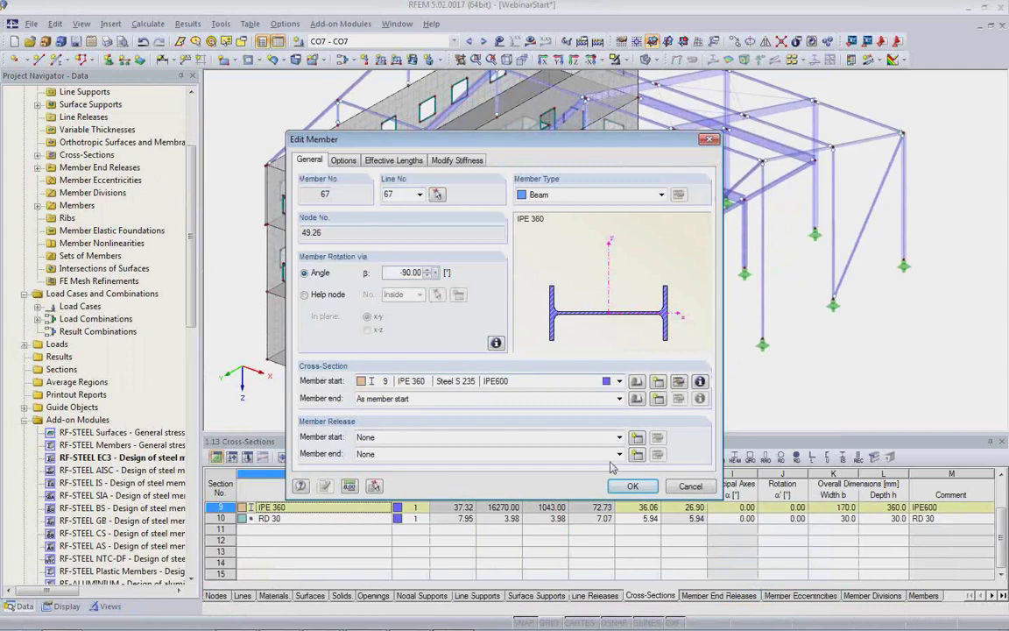
pyautogui.click(685, 486)
pyautogui.scroll(-1, 566, 323)
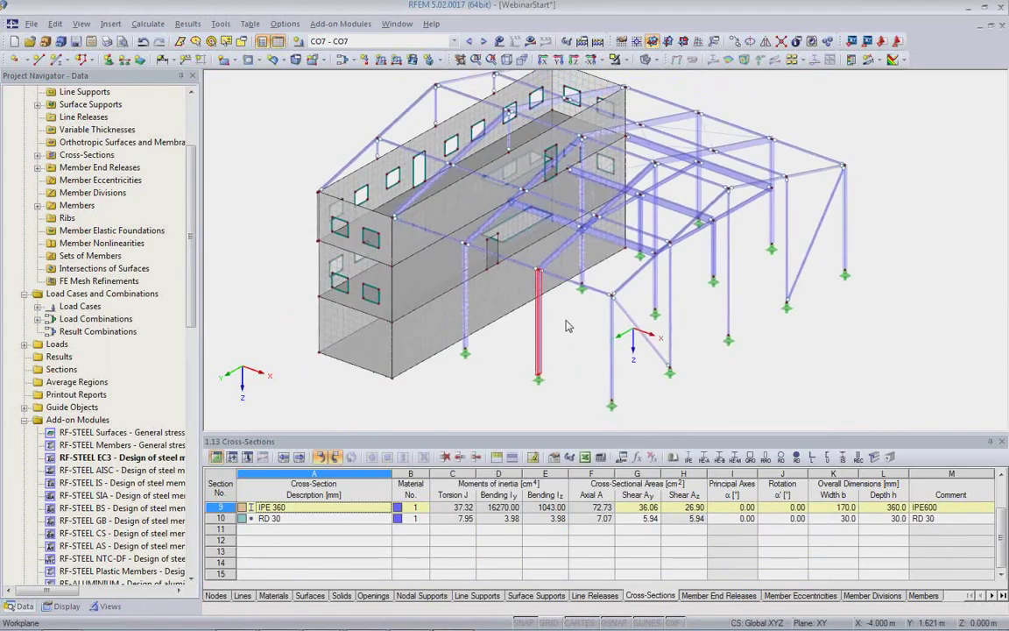
pyautogui.click(512, 372)
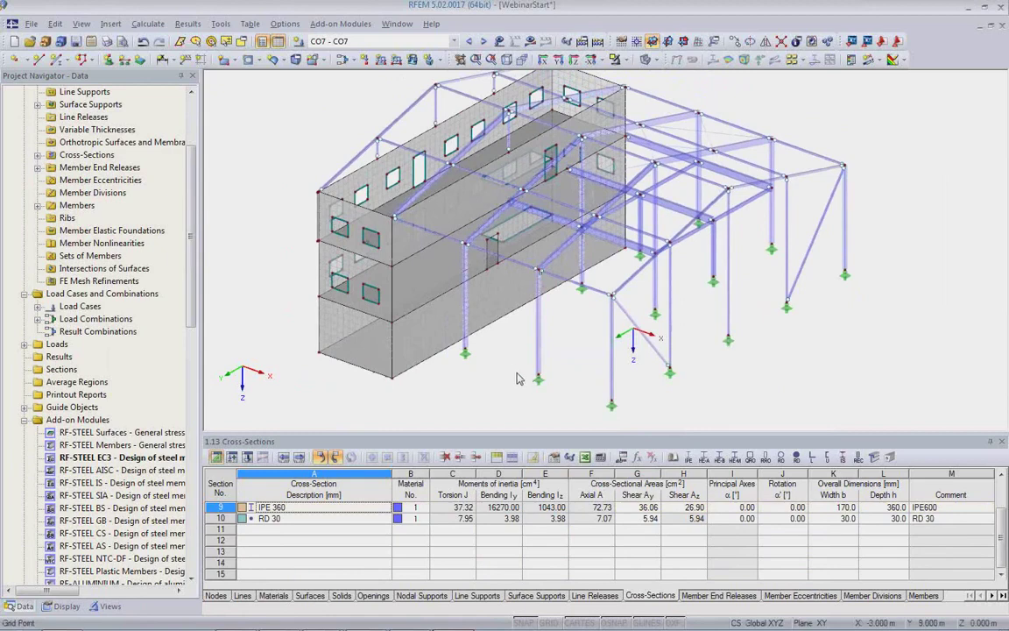
# Step: Switch to Revit and import the RFEM model as an update of the existing structure, removing absent objects and leaving loads out
pyautogui.moveTo(342, 626)
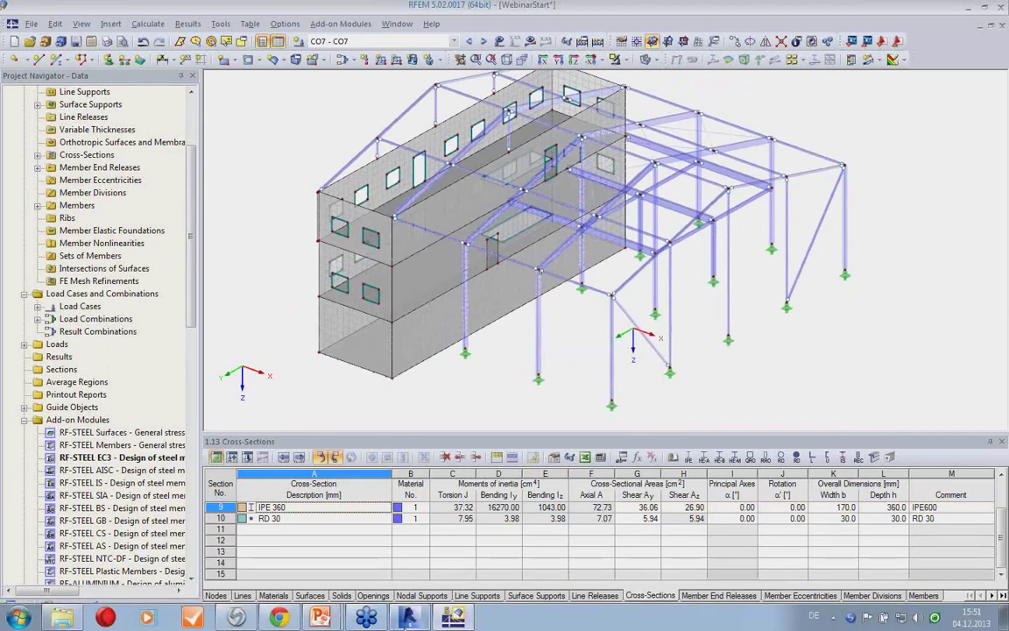
pyautogui.click(410, 619)
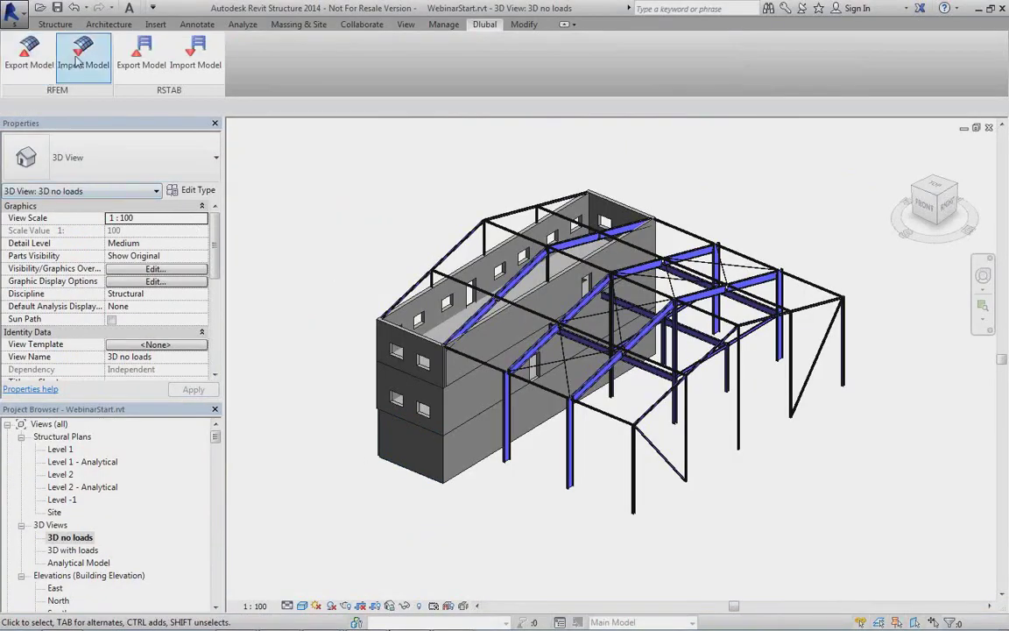
pyautogui.click(29, 53)
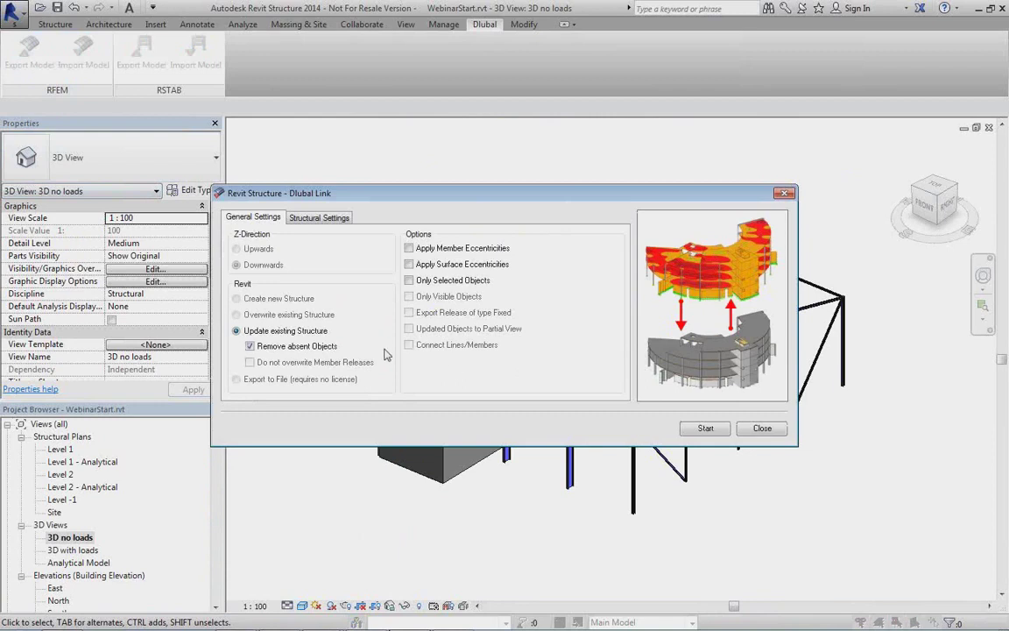
pyautogui.click(326, 218)
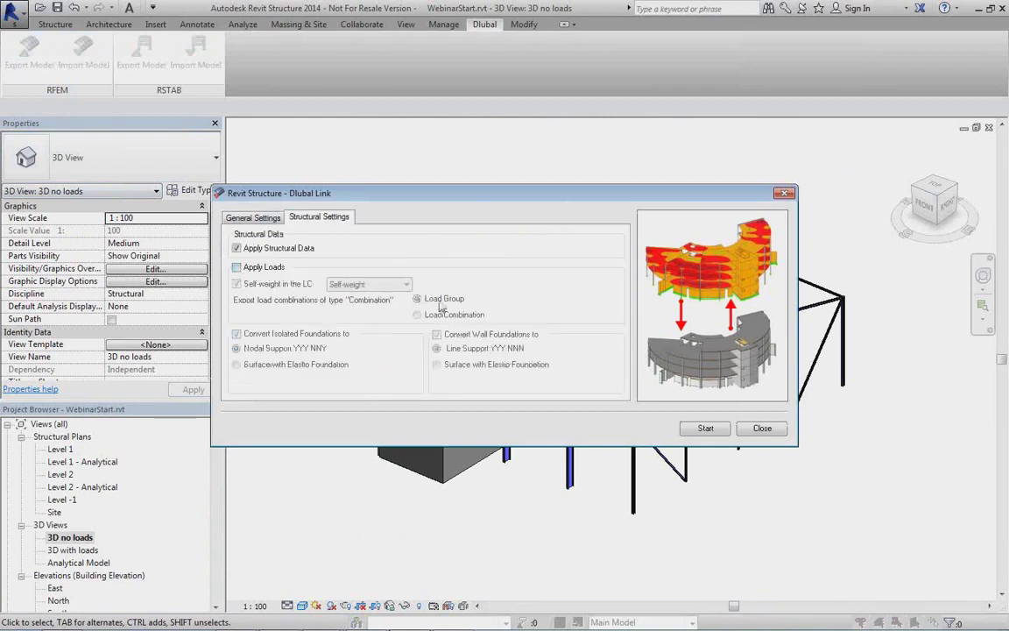
pyautogui.click(237, 220)
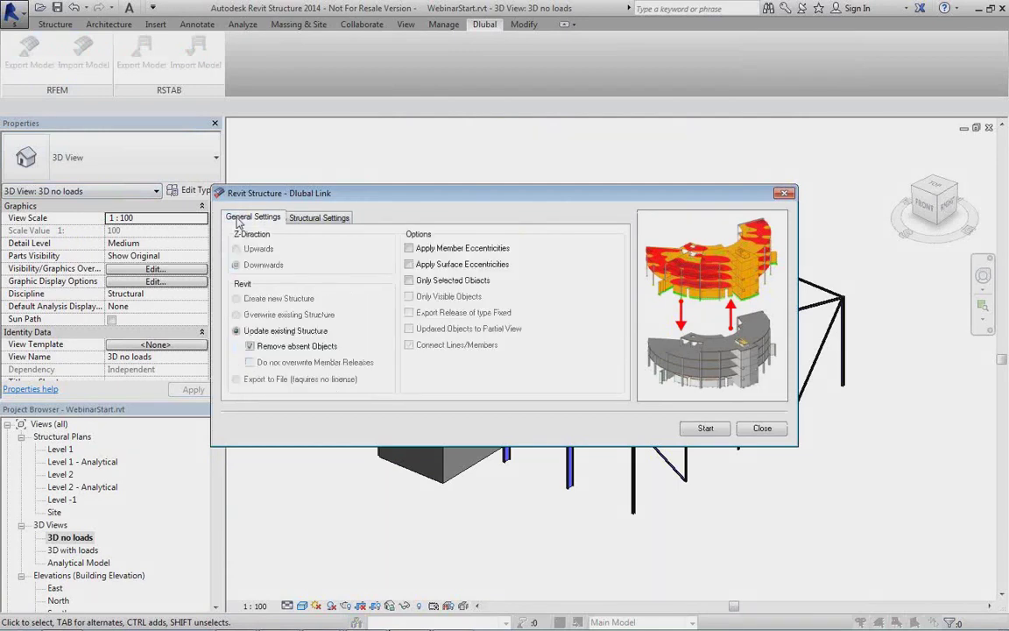
pyautogui.click(707, 429)
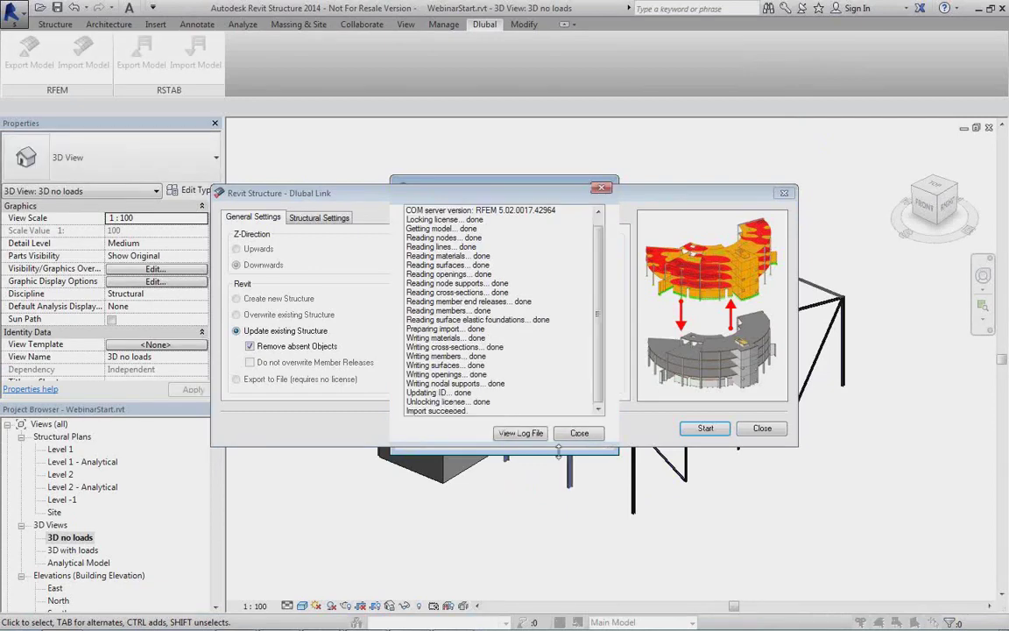
pyautogui.click(579, 433)
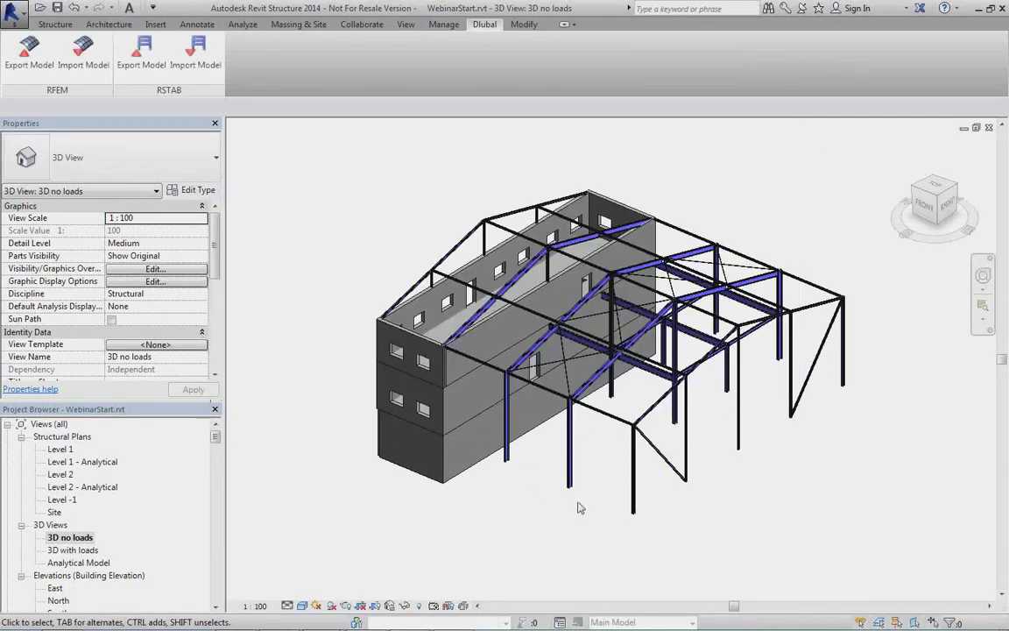
# Step: Check the section types of an updated frame column and the adjoining roof beam in the 3D no loads view
pyautogui.scroll(5, 575, 500)
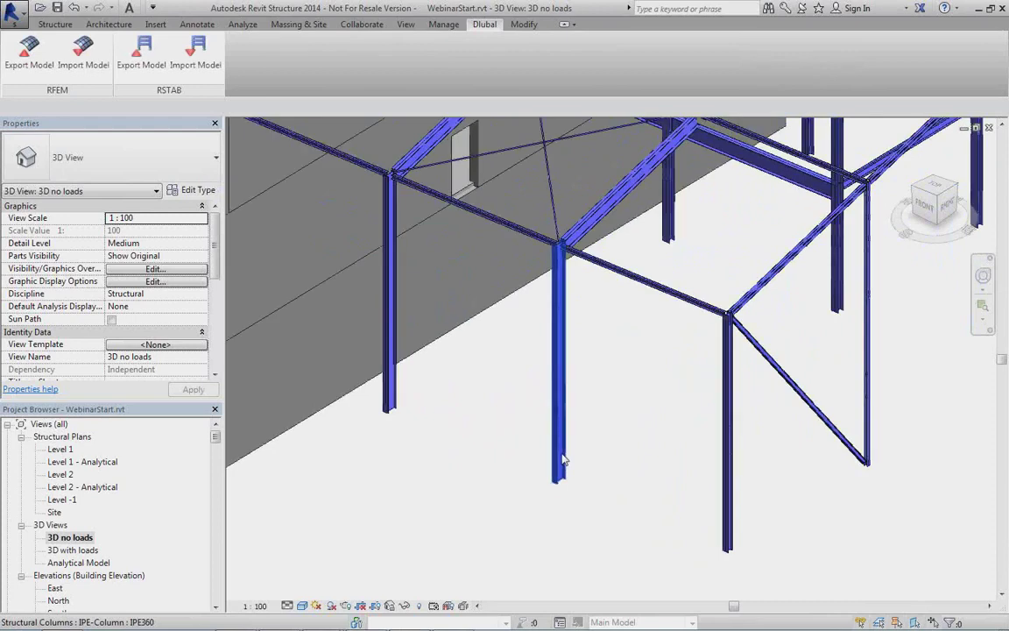
pyautogui.click(561, 457)
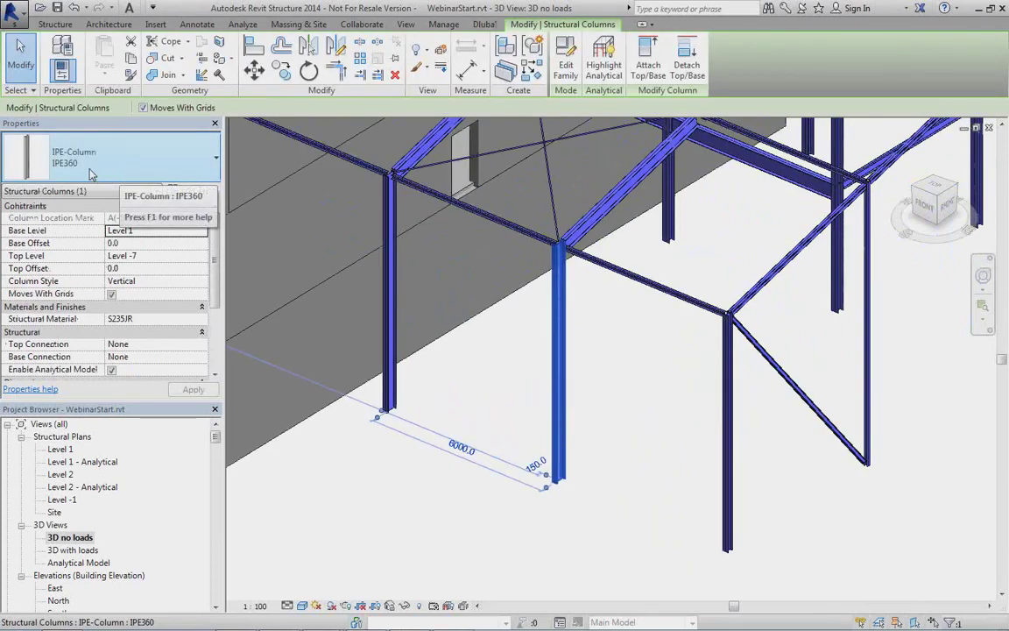
pyautogui.click(532, 198)
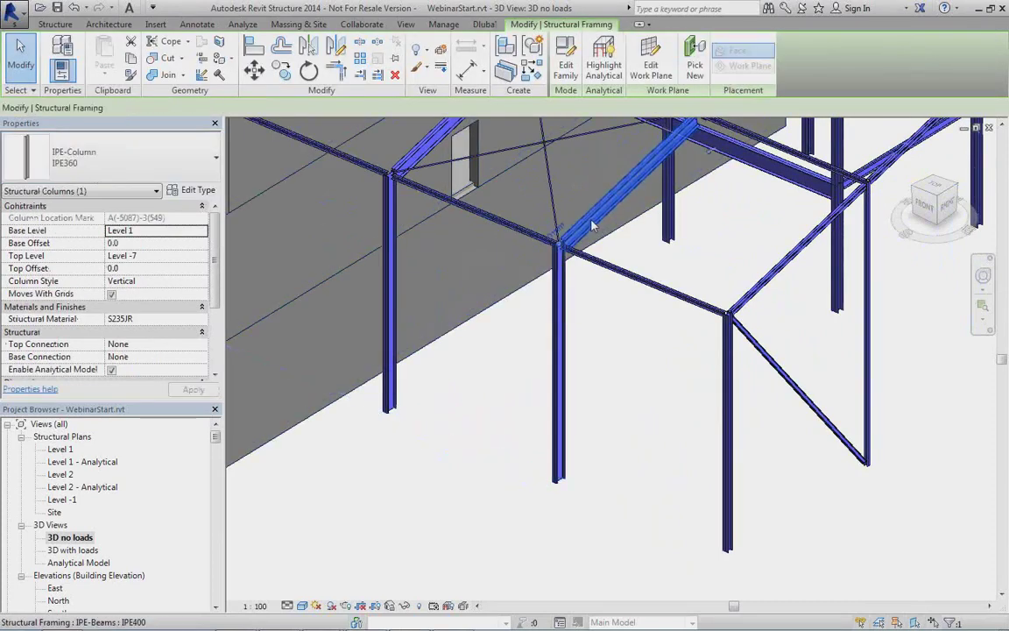
pyautogui.scroll(-2, 624, 409)
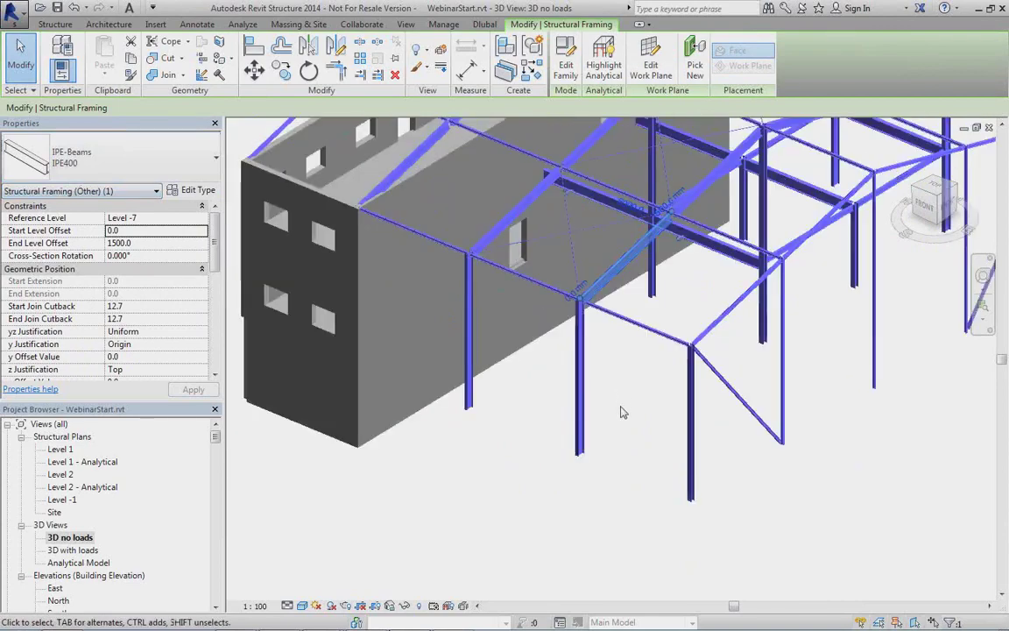
pyautogui.keyDown('shift'); pyautogui.moveTo(629, 414); pyautogui.dragTo(473, 491, button='middle'); pyautogui.keyUp('shift')
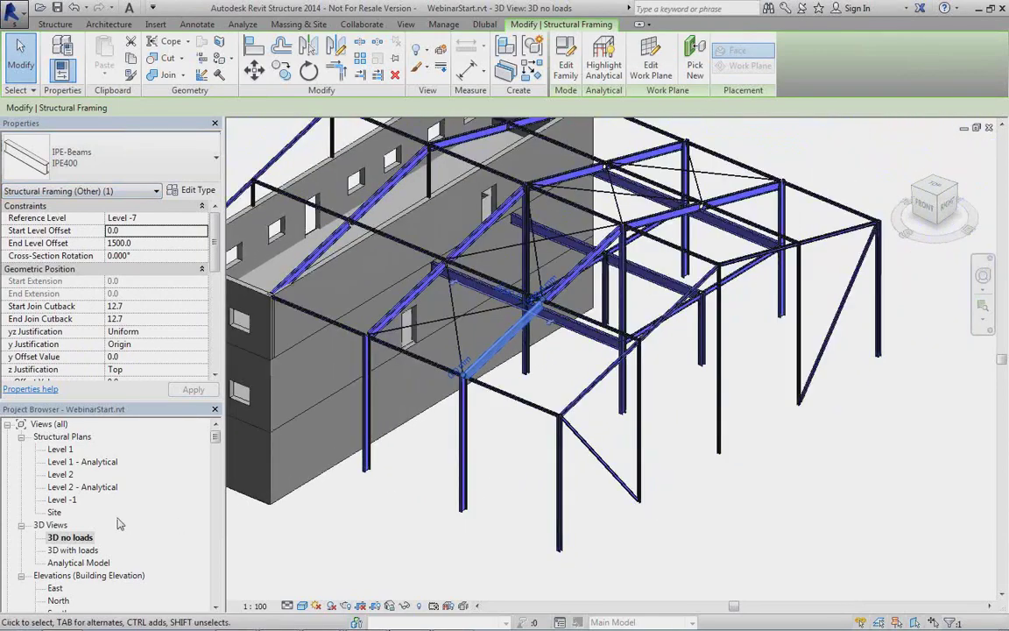
# Step: Examine the updated structure in the Analytical Model view and again in the 3D no loads view
pyautogui.doubleClick(81, 564)
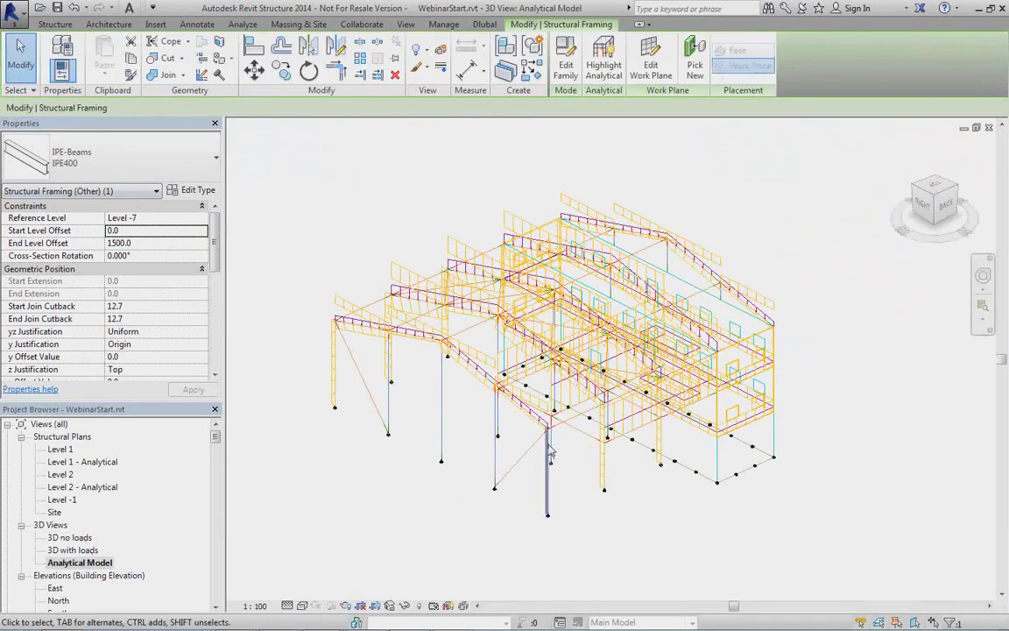
pyautogui.scroll(4, 488, 415)
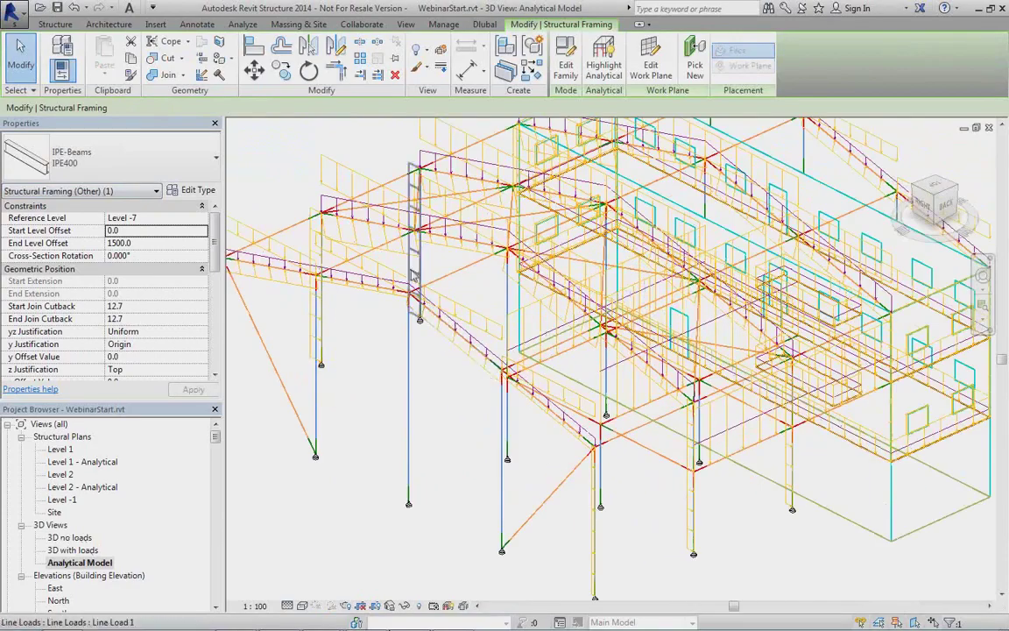
pyautogui.scroll(3, 524, 396)
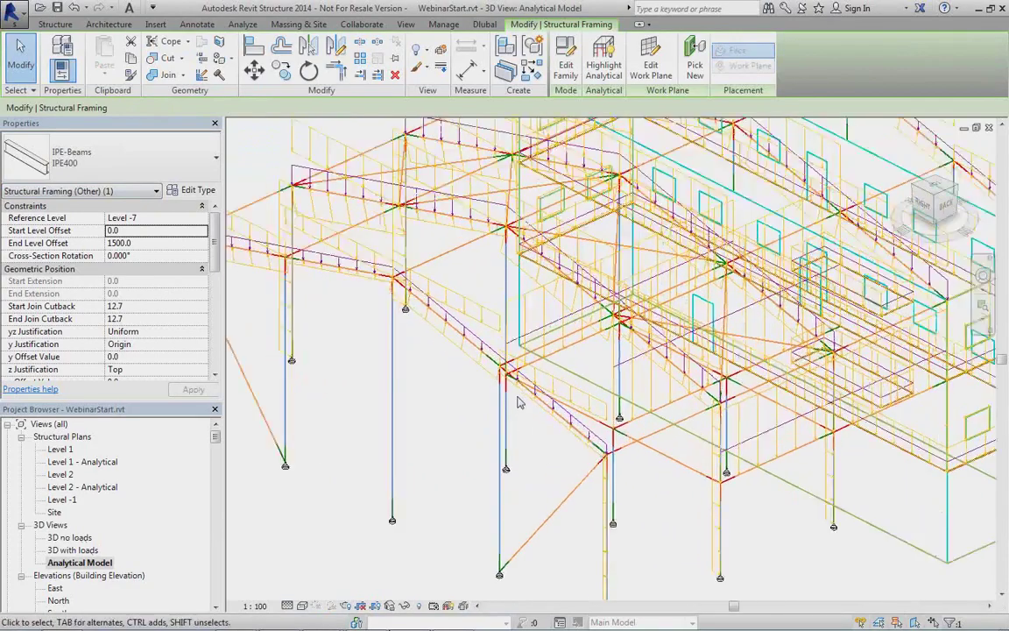
pyautogui.scroll(-3, 569, 329)
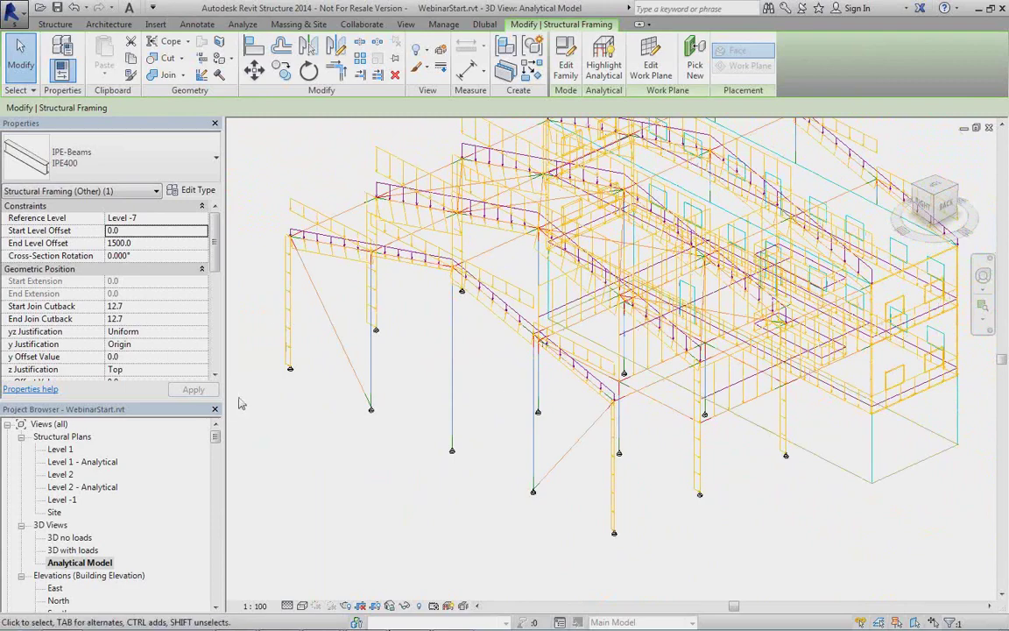
pyautogui.doubleClick(69, 538)
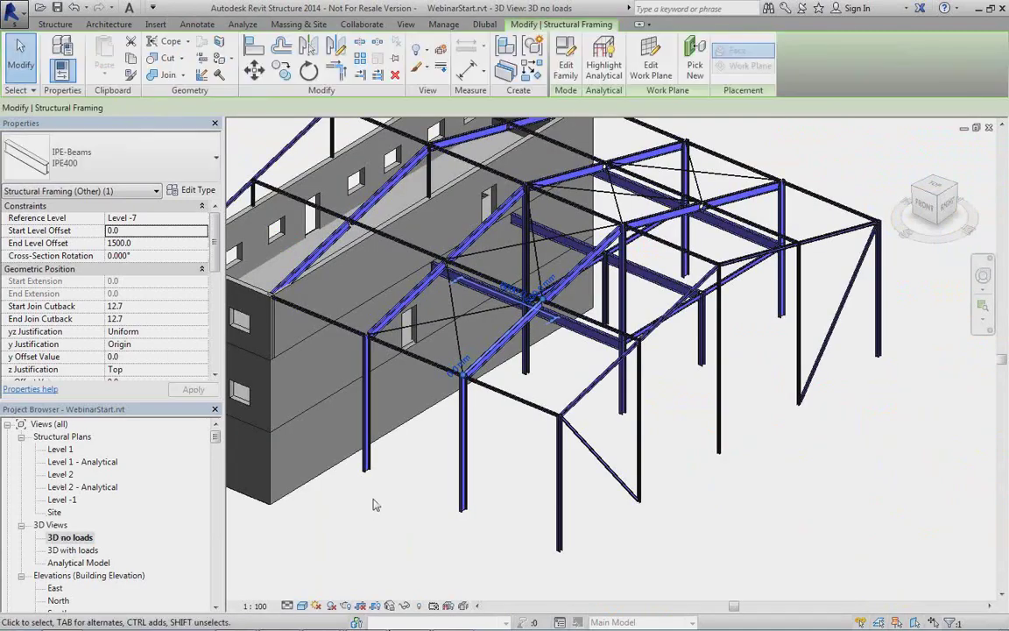
pyautogui.scroll(3, 488, 507)
pyautogui.scroll(-3, 488, 508)
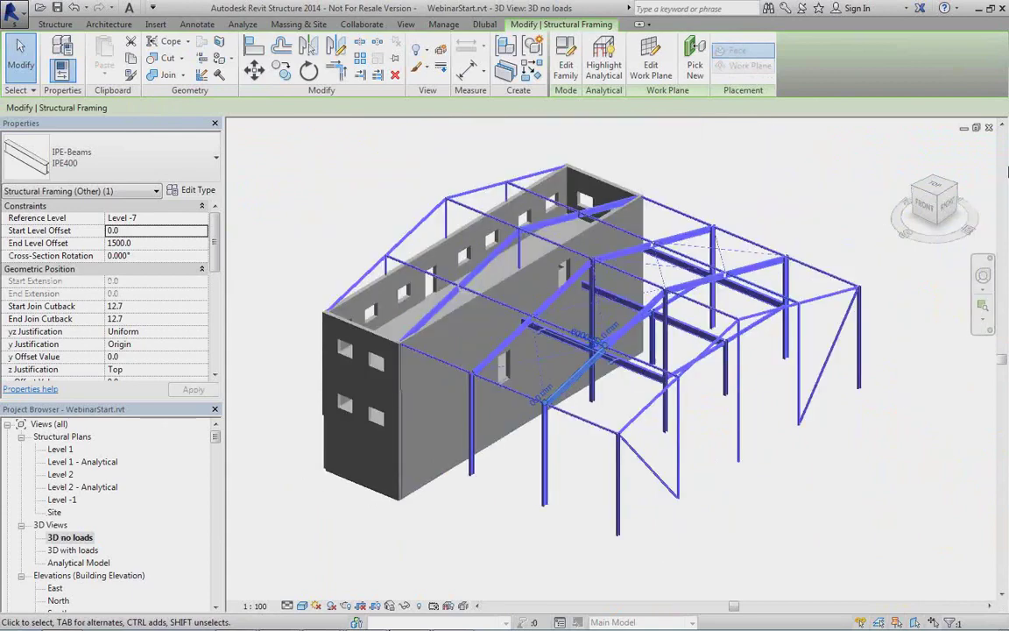
# Step: Close the open 3D views together with the WebinarStart project
pyautogui.hotkey('ctrl', 'F4')
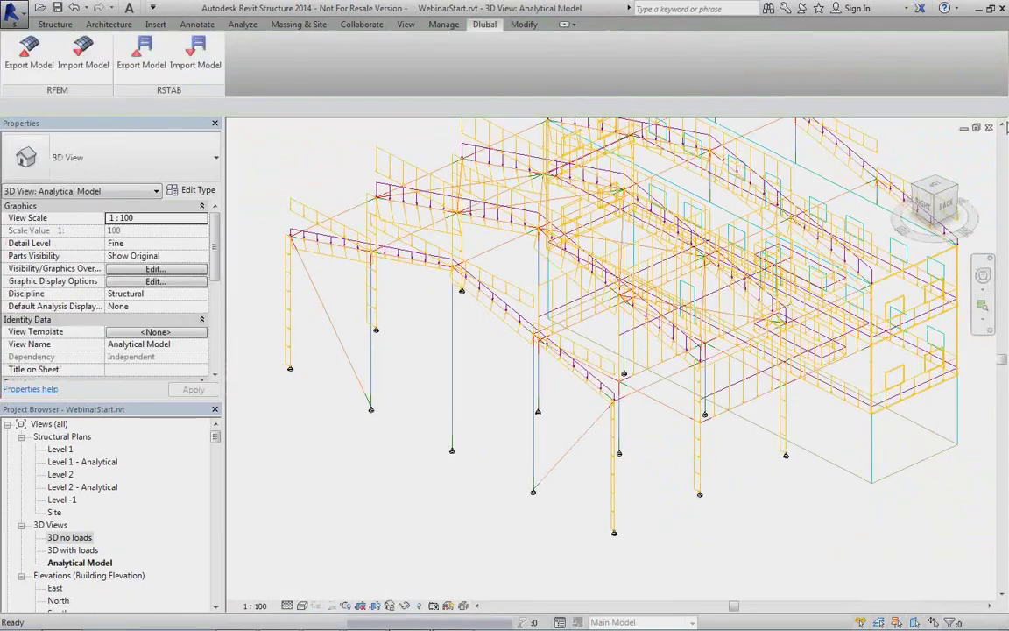
pyautogui.hotkey('ctrl', 'F4')
pyautogui.click(539, 337)
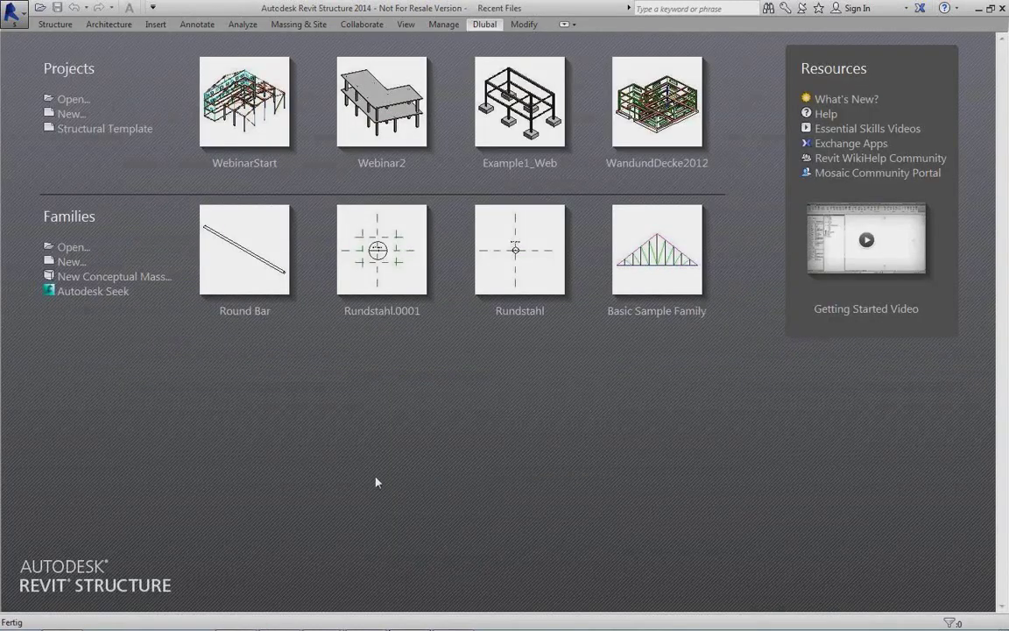
# Step: Create a new Revit project from the template file ENTemplateWebinar.rte
pyautogui.click(70, 114)
pyautogui.click(595, 292)
pyautogui.click(208, 191)
pyautogui.click(308, 239)
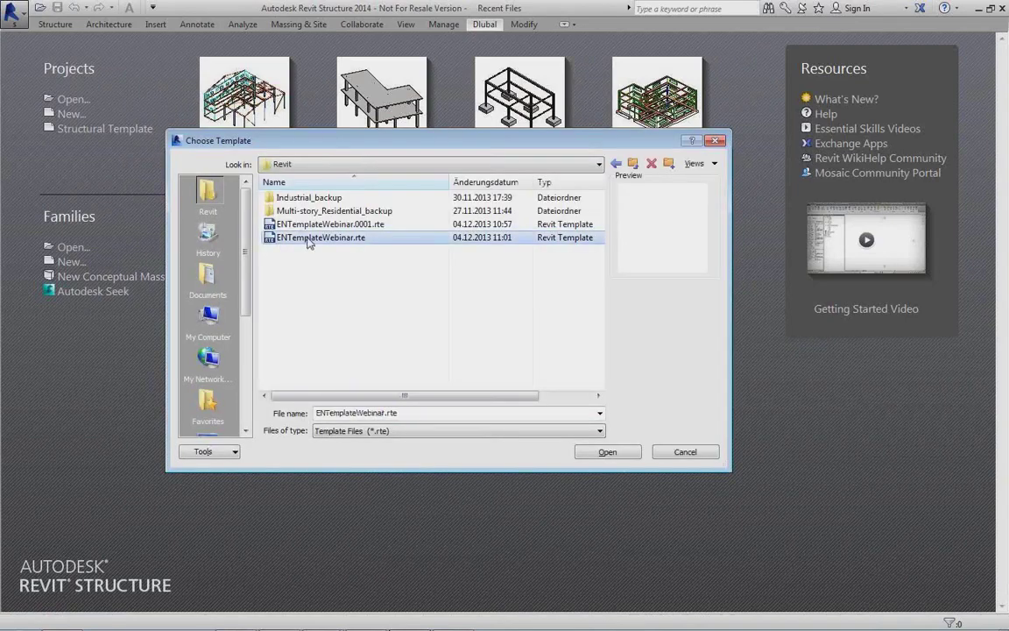
pyautogui.click(607, 452)
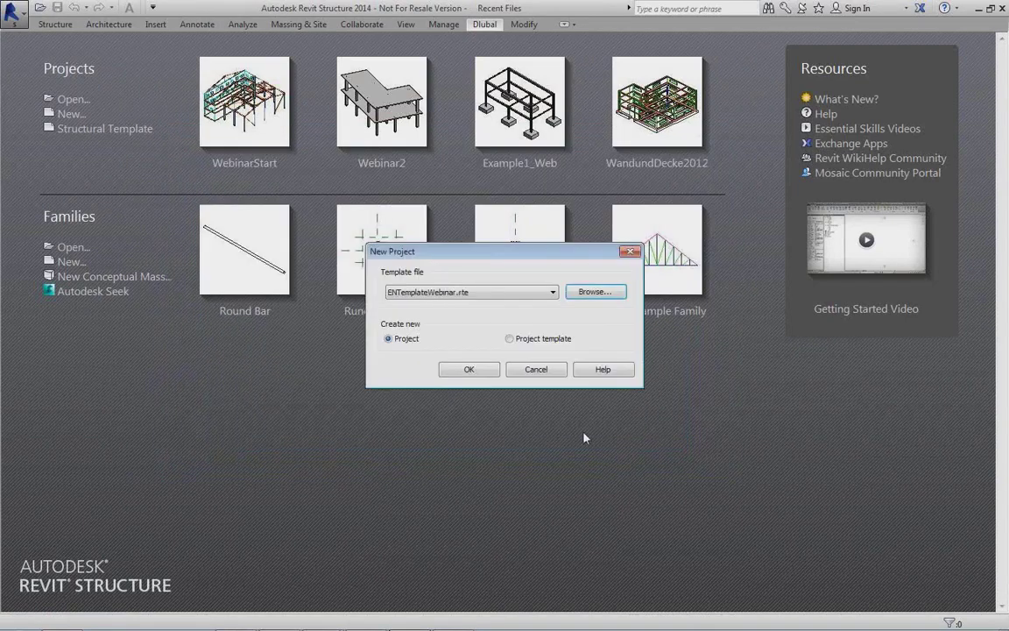
pyautogui.click(485, 371)
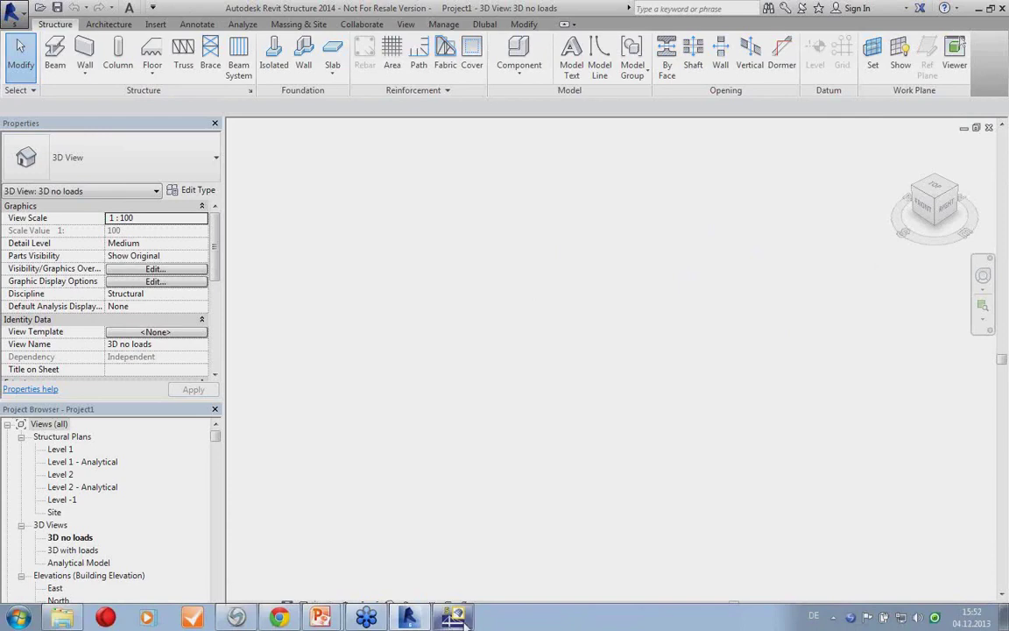
# Step: Switch to RFEM, close the WebinarStart model and open 5_Business Complex.rf5
pyautogui.click(454, 619)
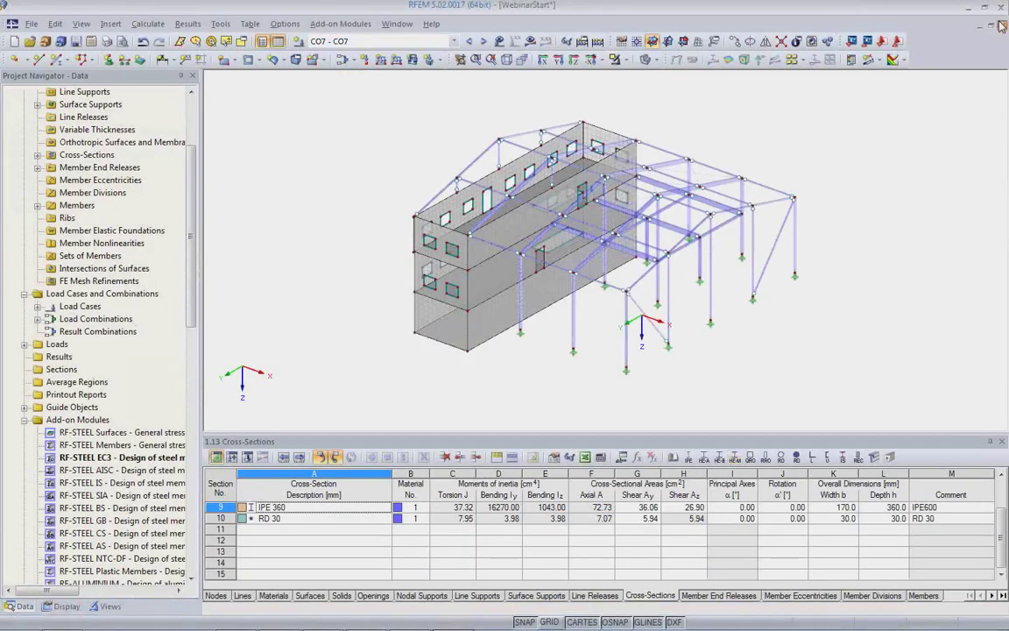
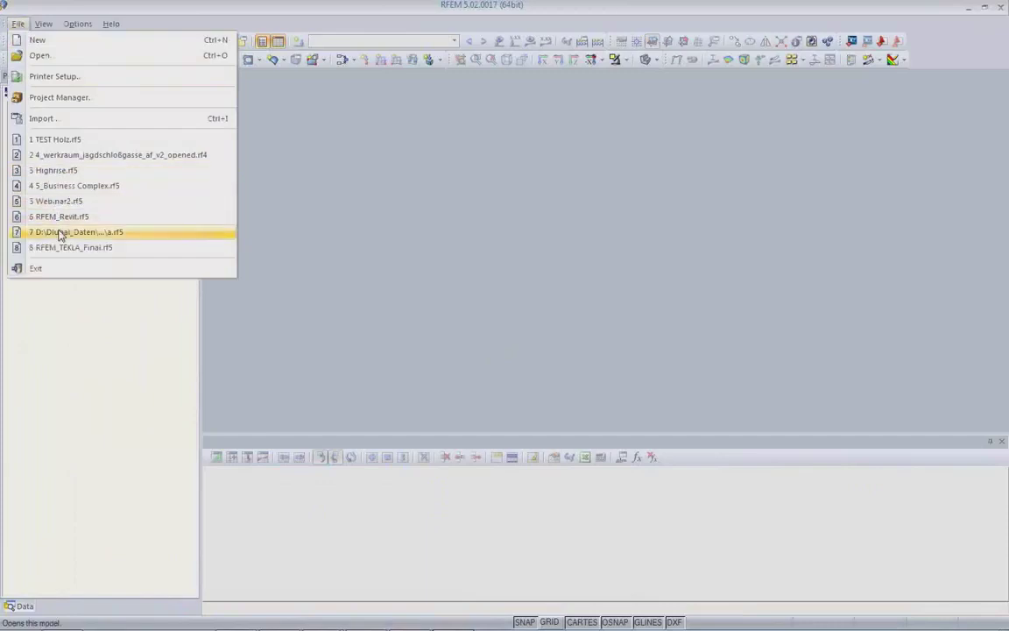
pyautogui.click(75, 186)
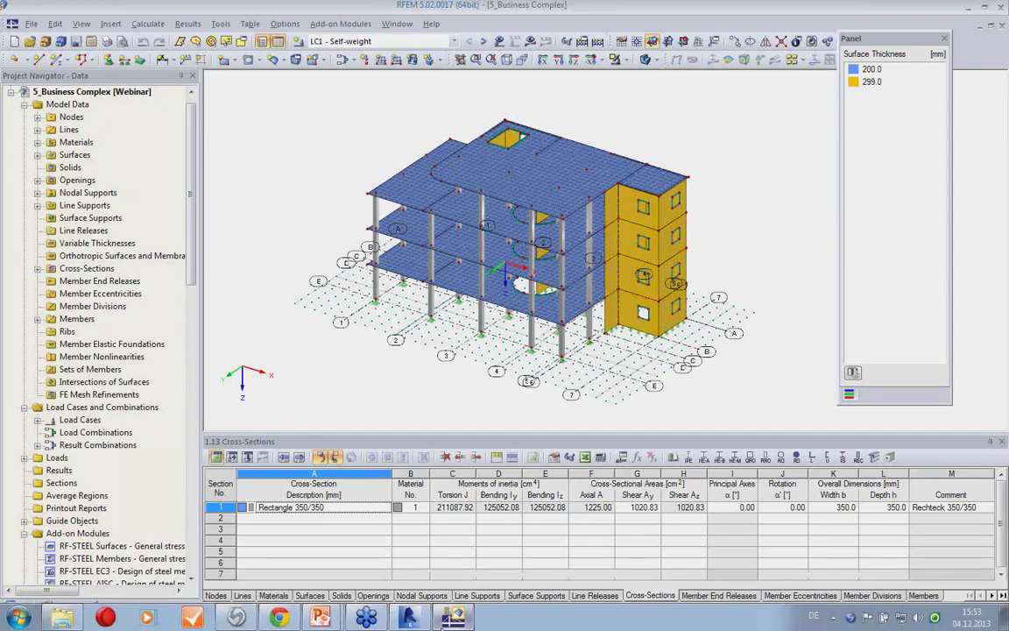
# Step: Switch to Revit and import the RFEM business complex with structural data and loads, closing the ignored objects report
pyautogui.click(408, 620)
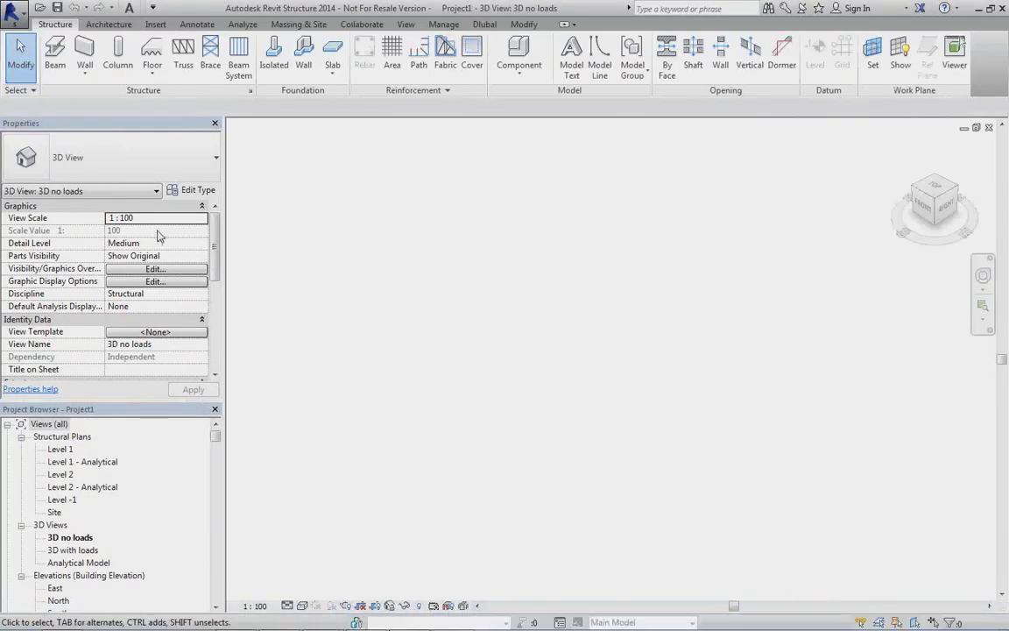
pyautogui.click(484, 24)
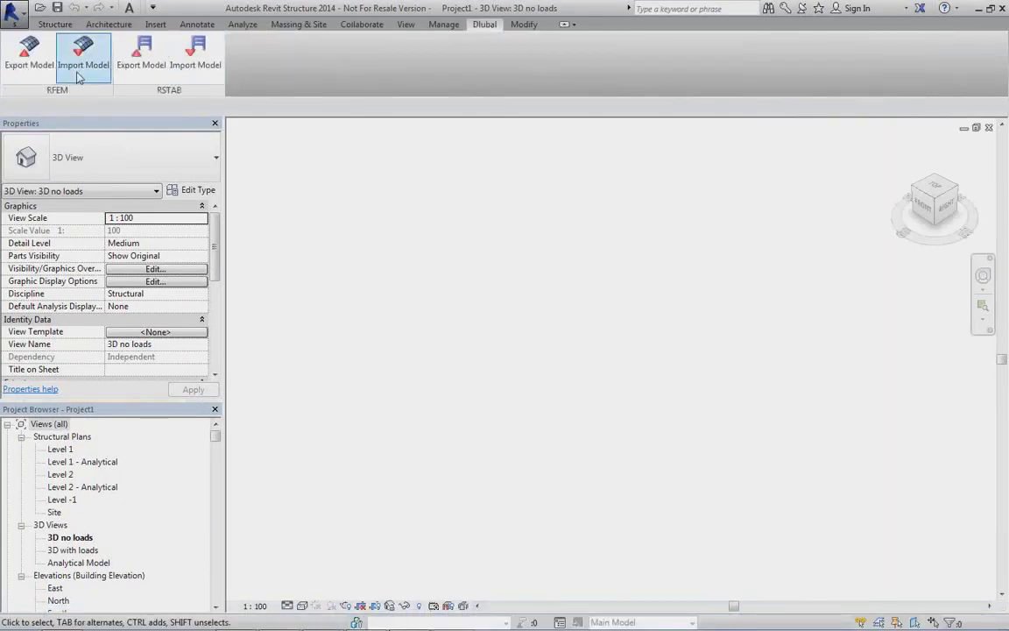
pyautogui.click(83, 53)
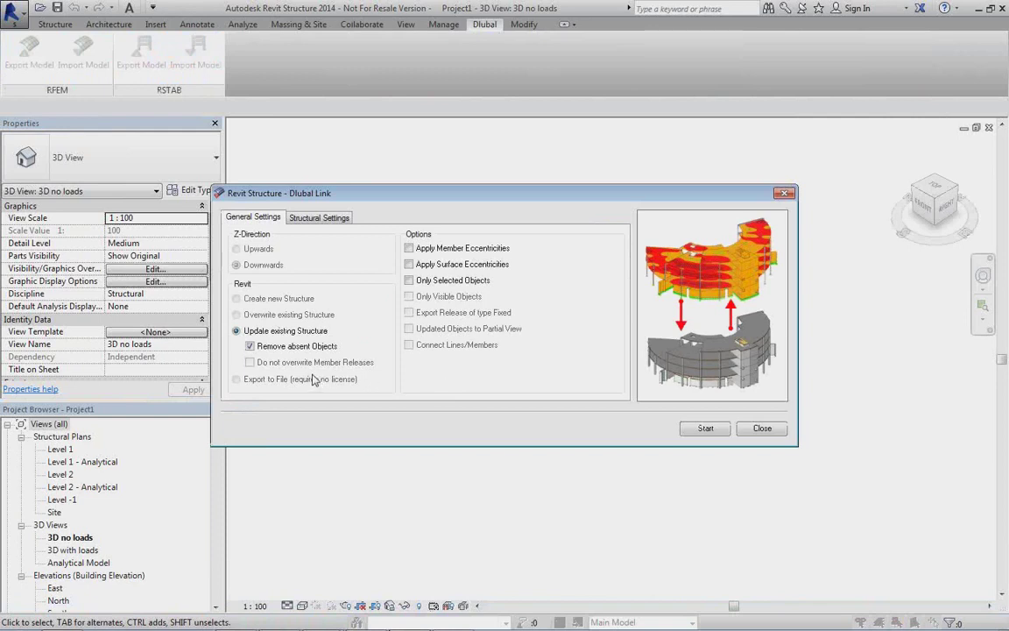
pyautogui.click(292, 212)
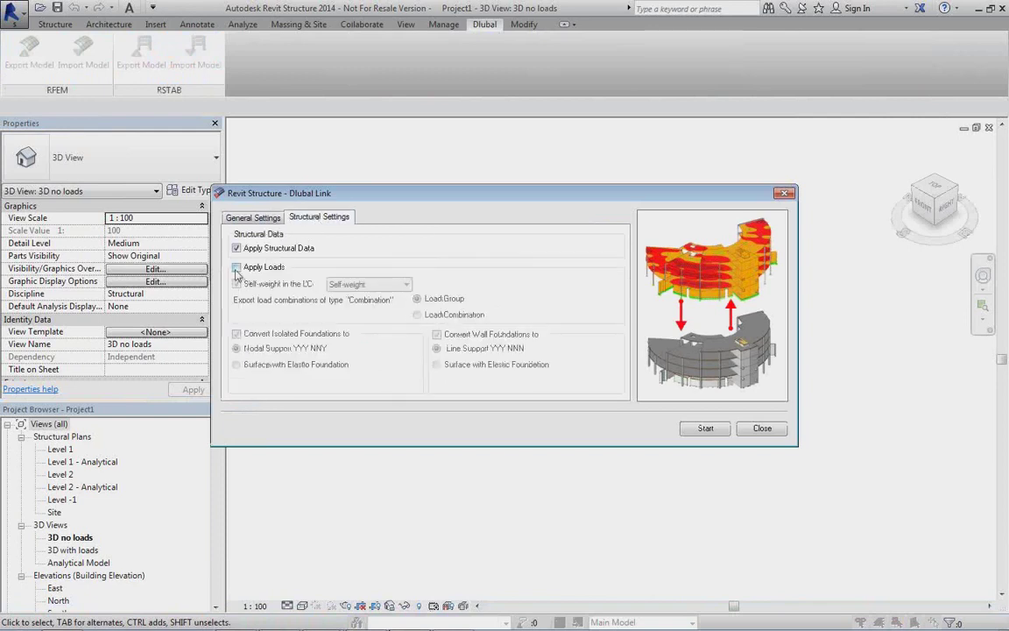
pyautogui.click(704, 428)
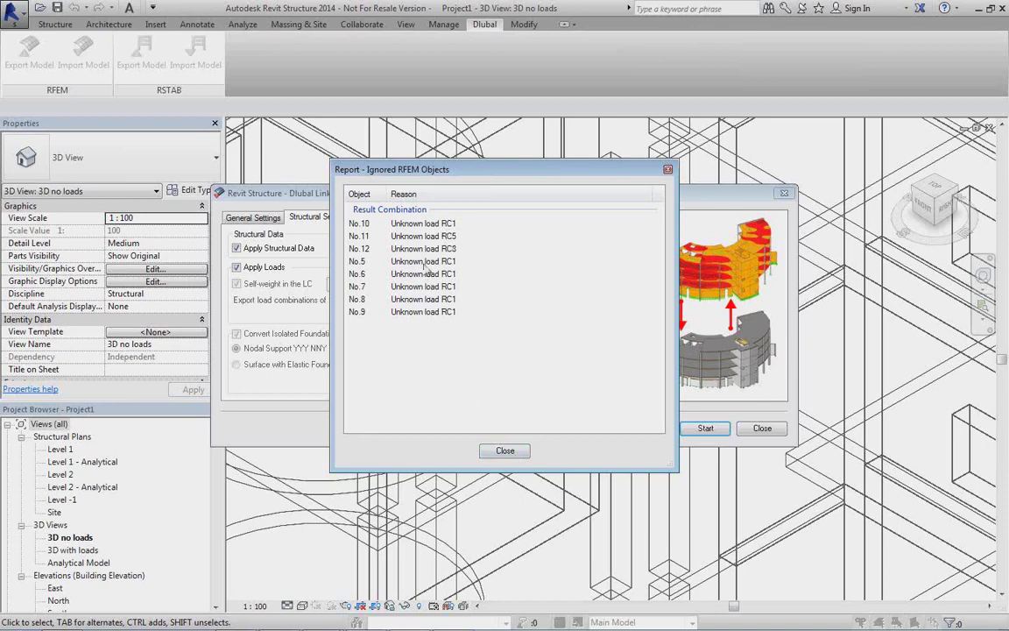
pyautogui.click(505, 452)
pyautogui.scroll(2, 505, 454)
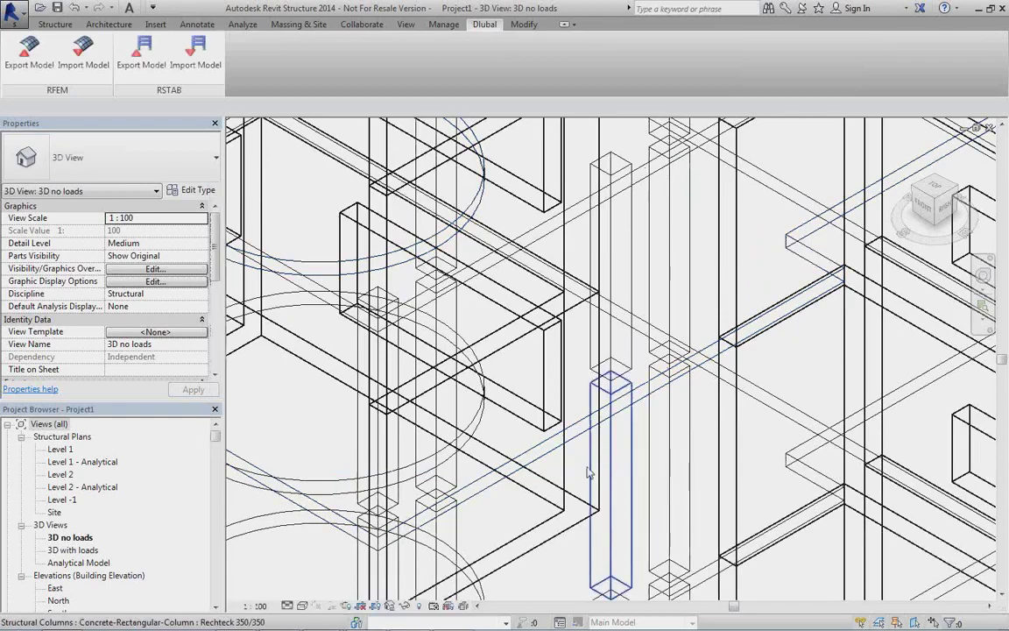
# Step: Set the visual style of the 3D no loads view to Shaded
pyautogui.scroll(3, 599, 400)
pyautogui.scroll(-6, 599, 400)
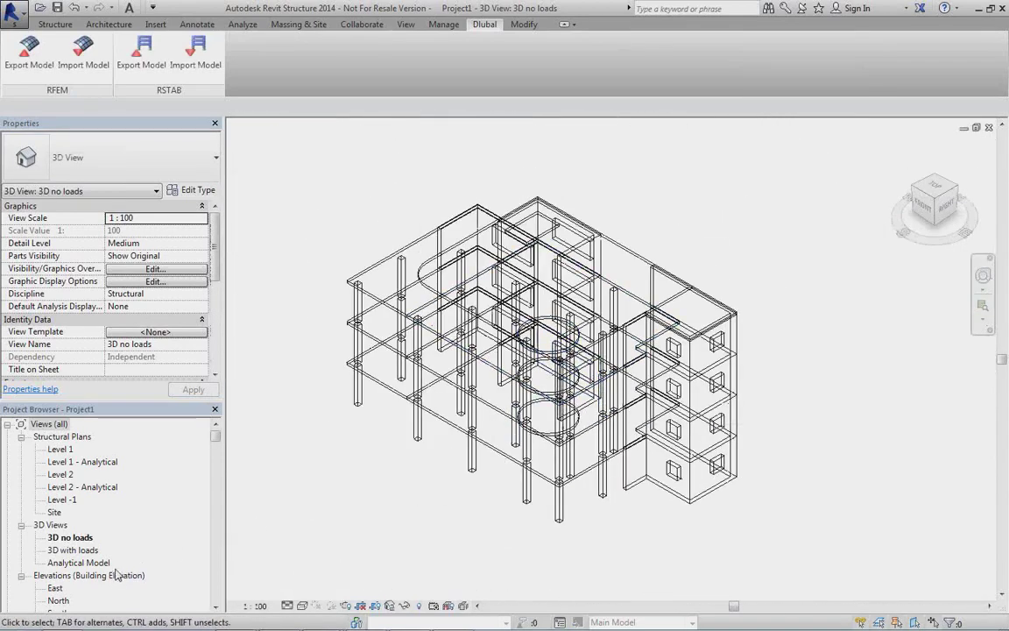
pyautogui.click(303, 606)
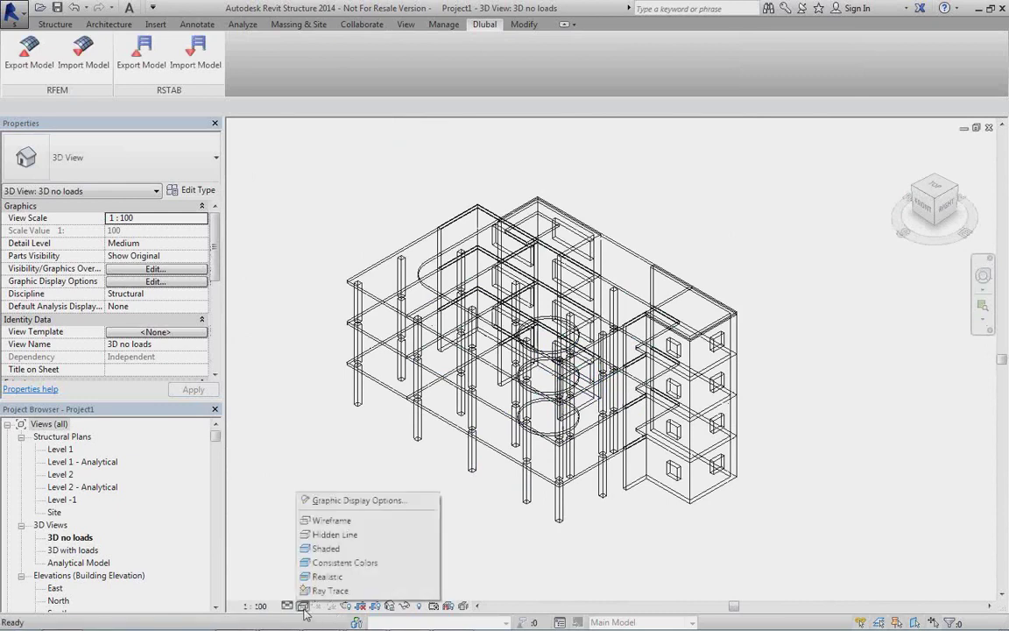
pyautogui.click(326, 549)
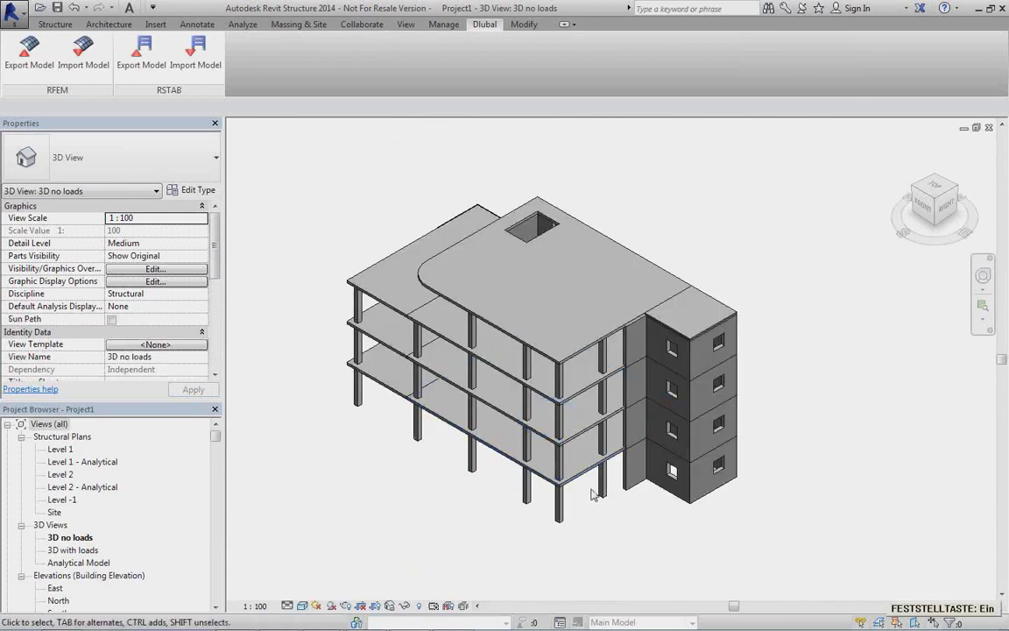
pyautogui.moveTo(594, 494); pyautogui.dragTo(323, 513, button='middle')
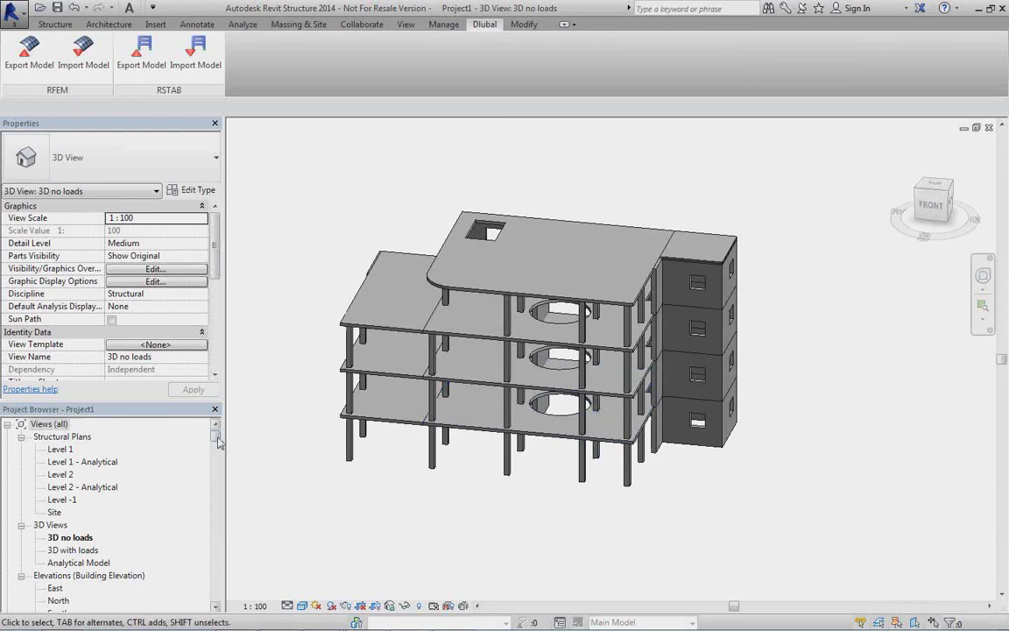
# Step: Create a new sheet using the A1 metric titleblock
pyautogui.scroll(-3, 114, 508)
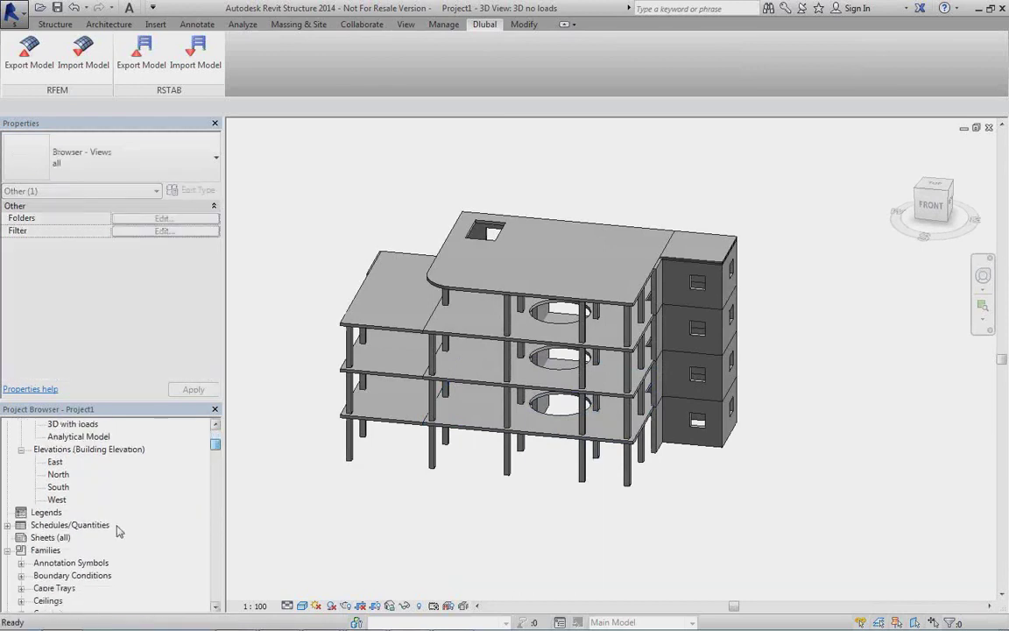
pyautogui.rightClick(50, 537)
pyautogui.click(75, 546)
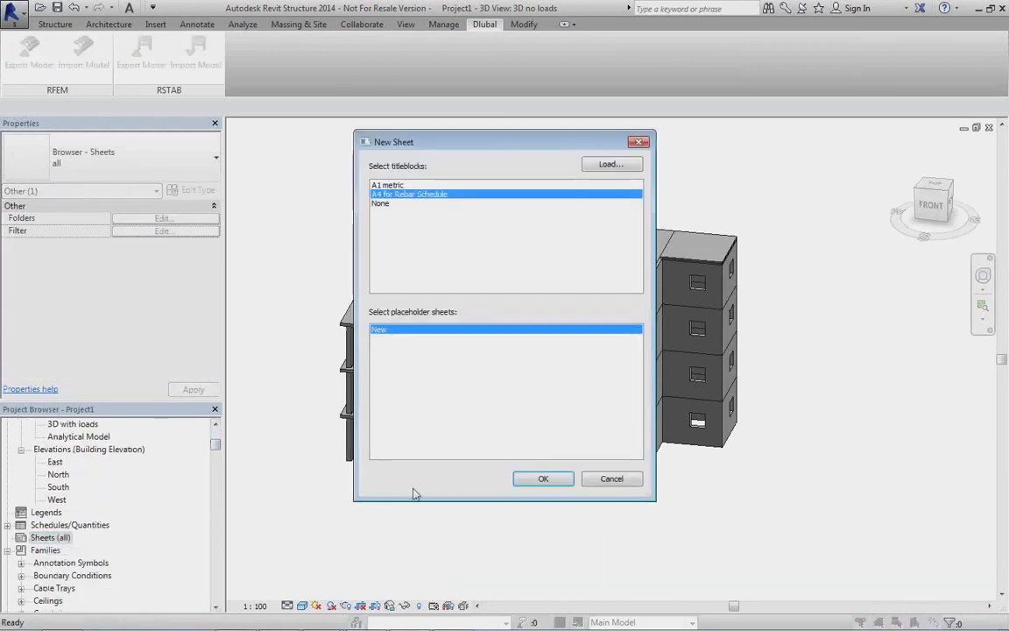
pyautogui.click(381, 186)
pyautogui.click(542, 479)
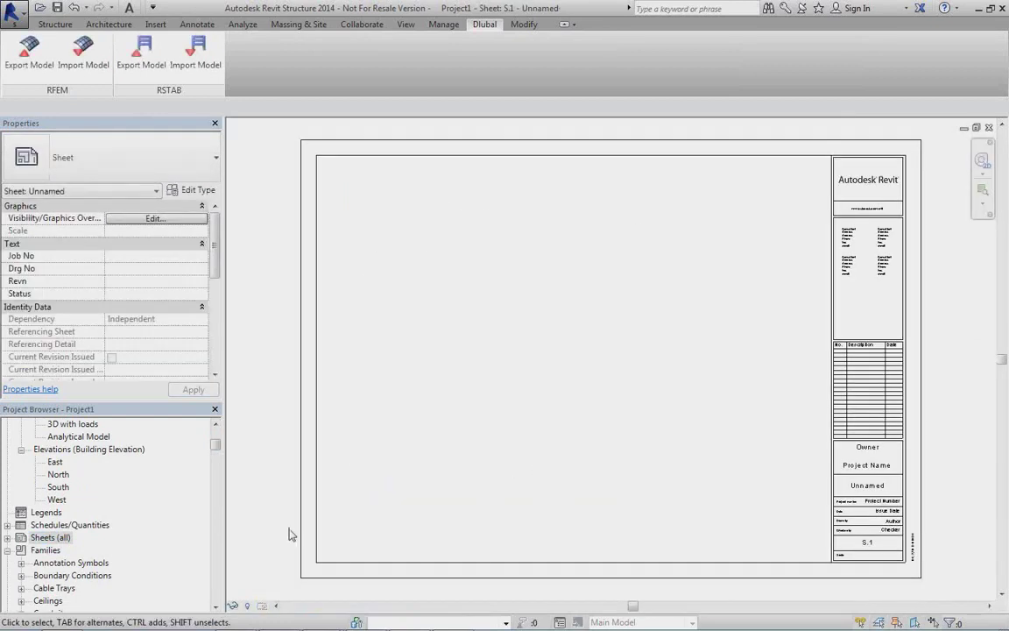
# Step: Place the 3D no loads view in the sheet's upper left area and the East elevation in its upper right area
pyautogui.moveTo(216, 445); pyautogui.dragTo(216, 440)
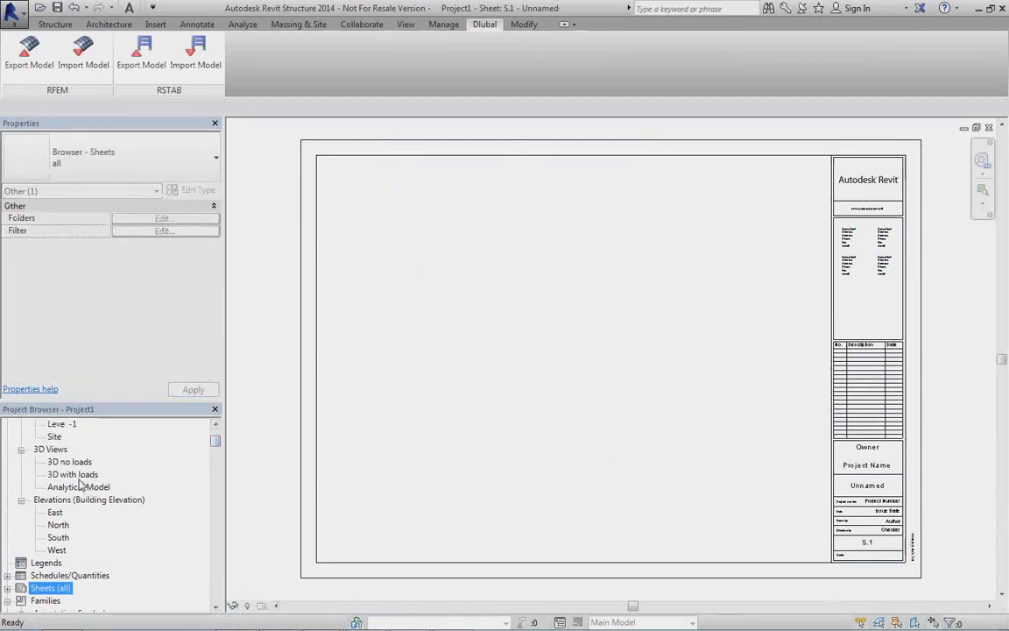
pyautogui.moveTo(74, 462); pyautogui.dragTo(471, 283)
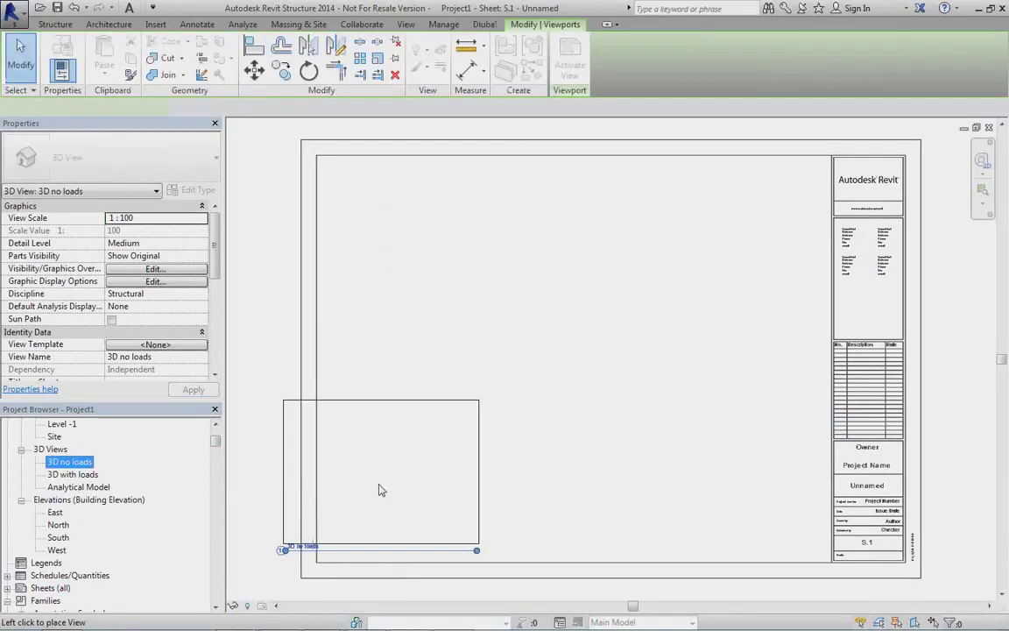
pyautogui.click(437, 248)
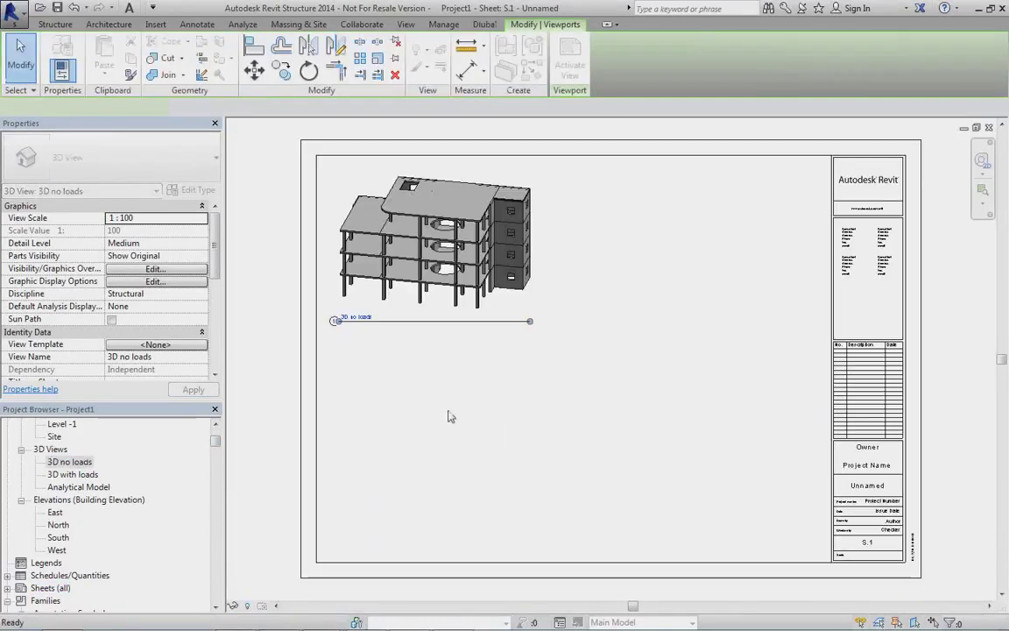
pyautogui.click(54, 512)
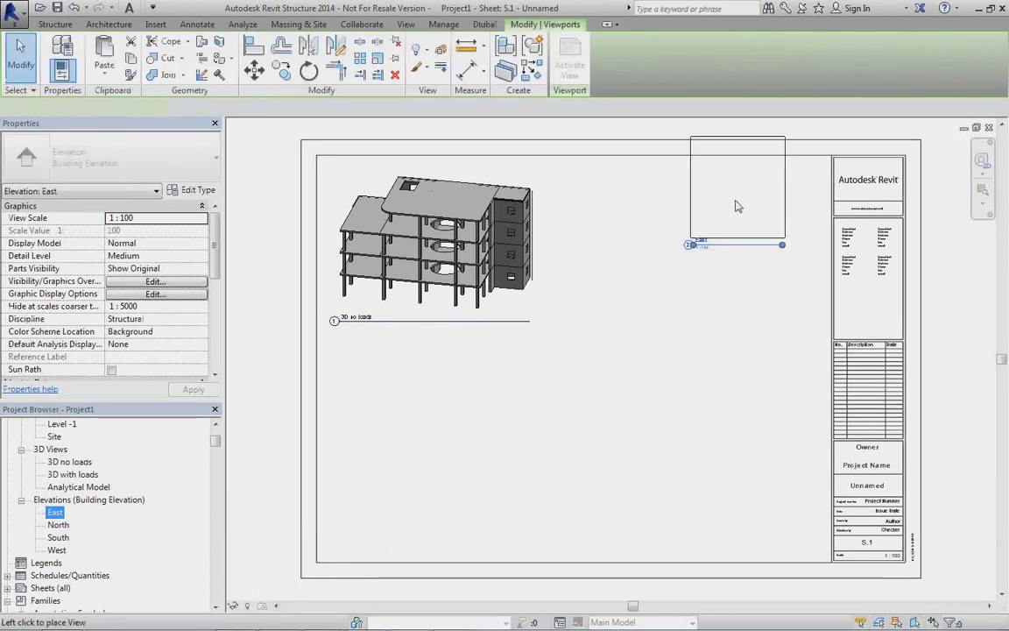
pyautogui.click(743, 234)
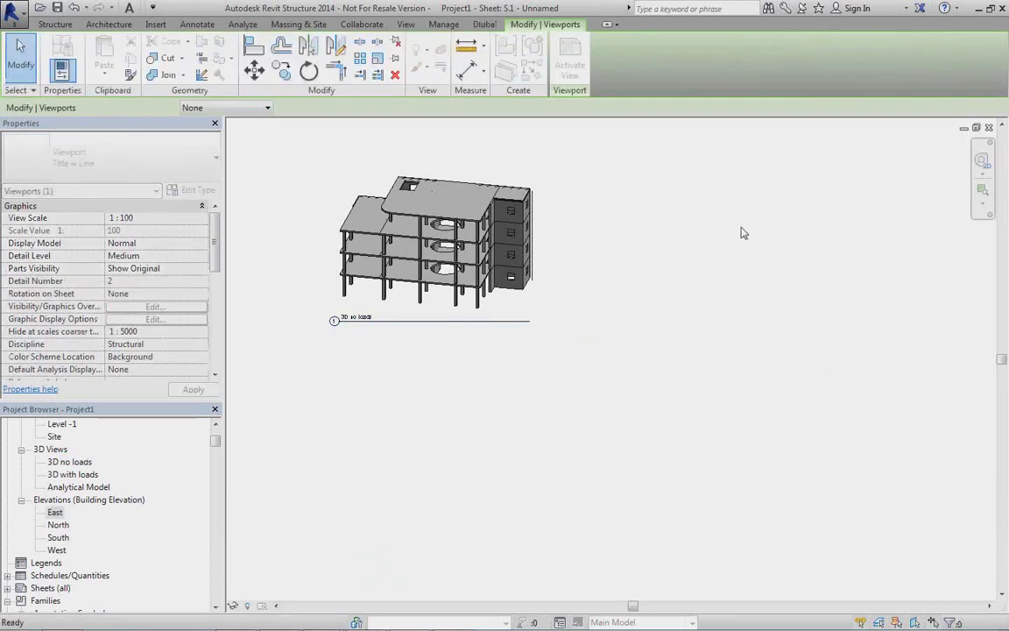
# Step: Place the North elevation at the sheet's lower left, the South elevation at its lower right and the West elevation below East
pyautogui.click(60, 525)
pyautogui.moveTo(85, 534); pyautogui.dragTo(750, 343)
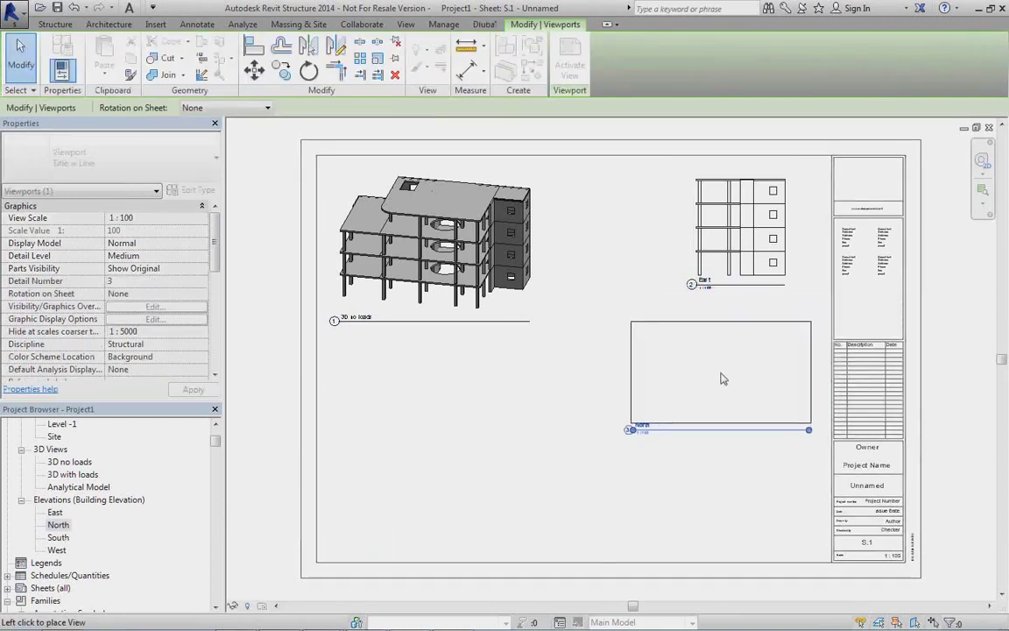
pyautogui.click(420, 500)
pyautogui.moveTo(58, 537); pyautogui.dragTo(604, 350)
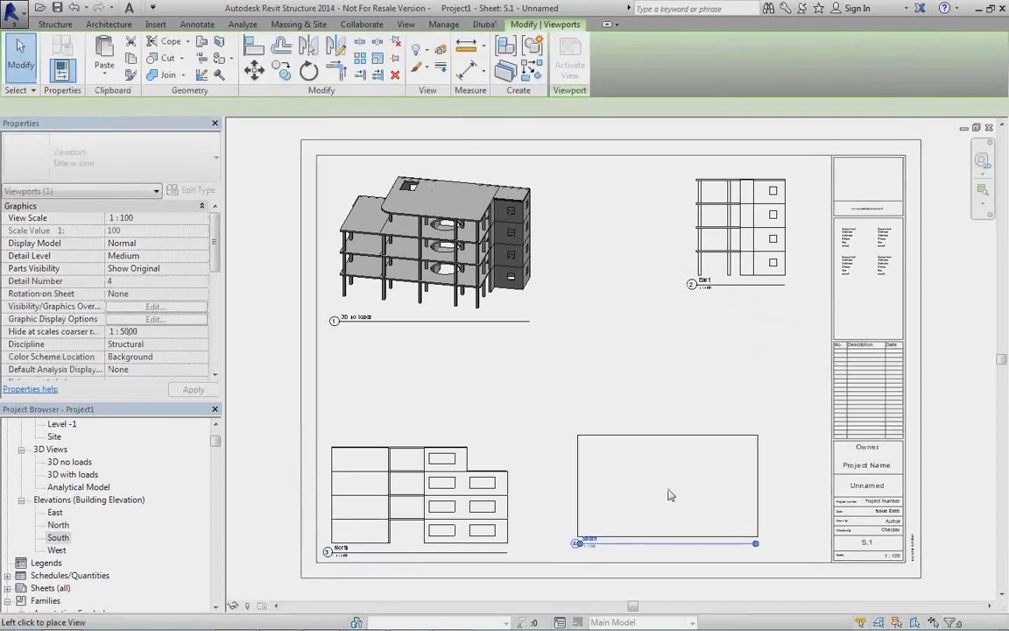
pyautogui.click(668, 491)
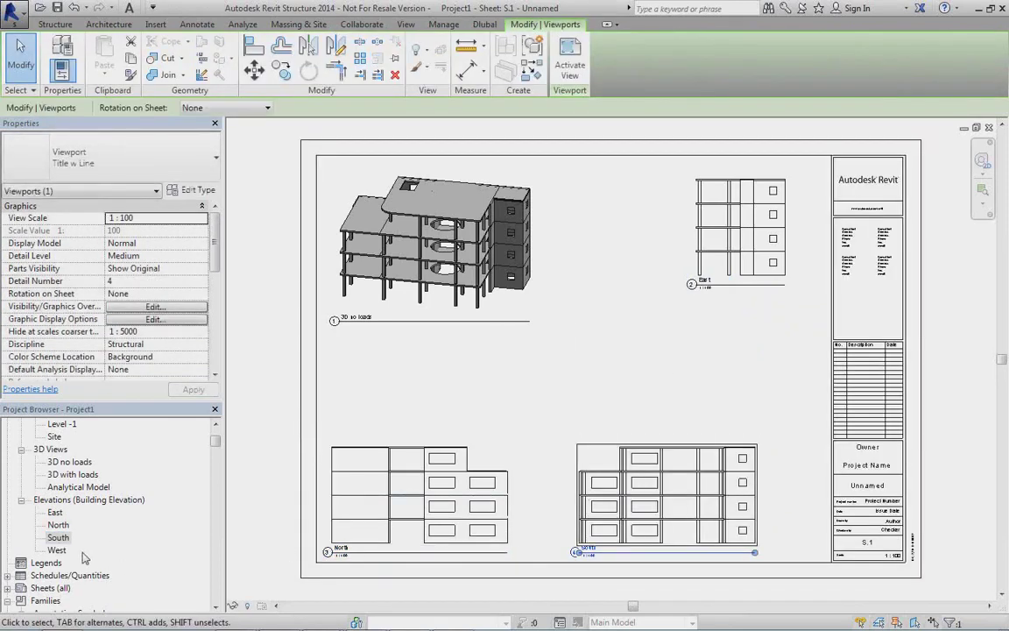
pyautogui.moveTo(57, 550); pyautogui.dragTo(738, 368)
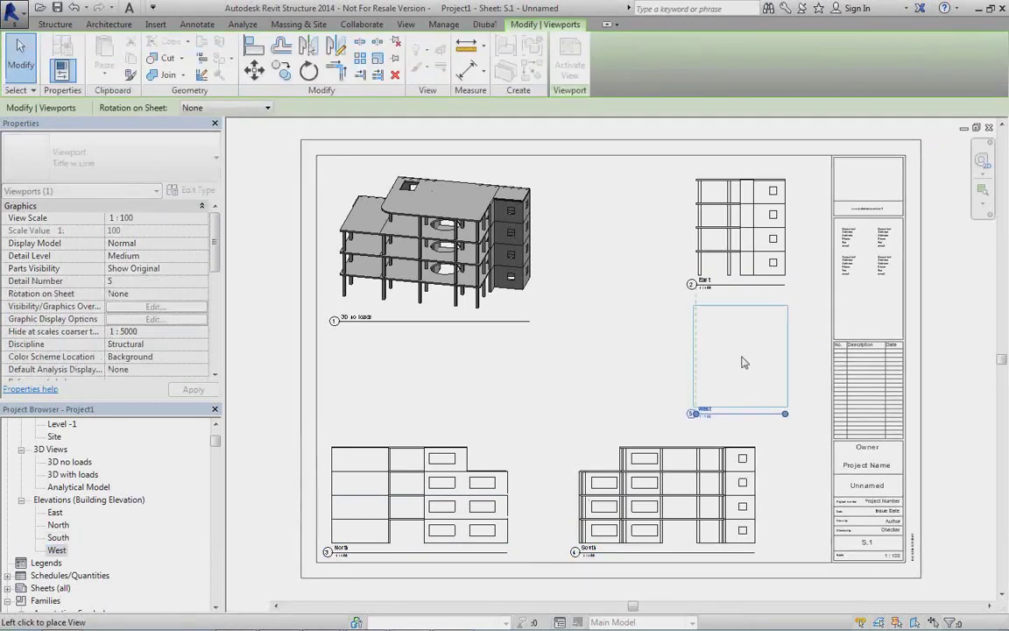
pyautogui.click(743, 361)
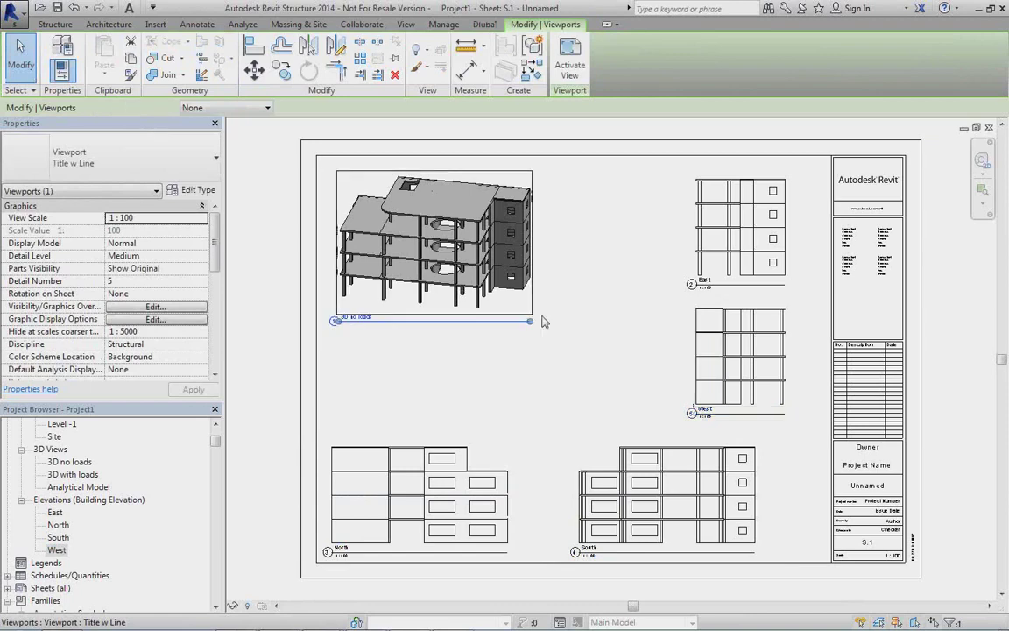
# Step: Move the 3D viewport inward from the sheet's upper left corner and shift the North elevation right, level with the South elevation
pyautogui.click(459, 296)
pyautogui.moveTo(521, 303); pyautogui.dragTo(552, 333)
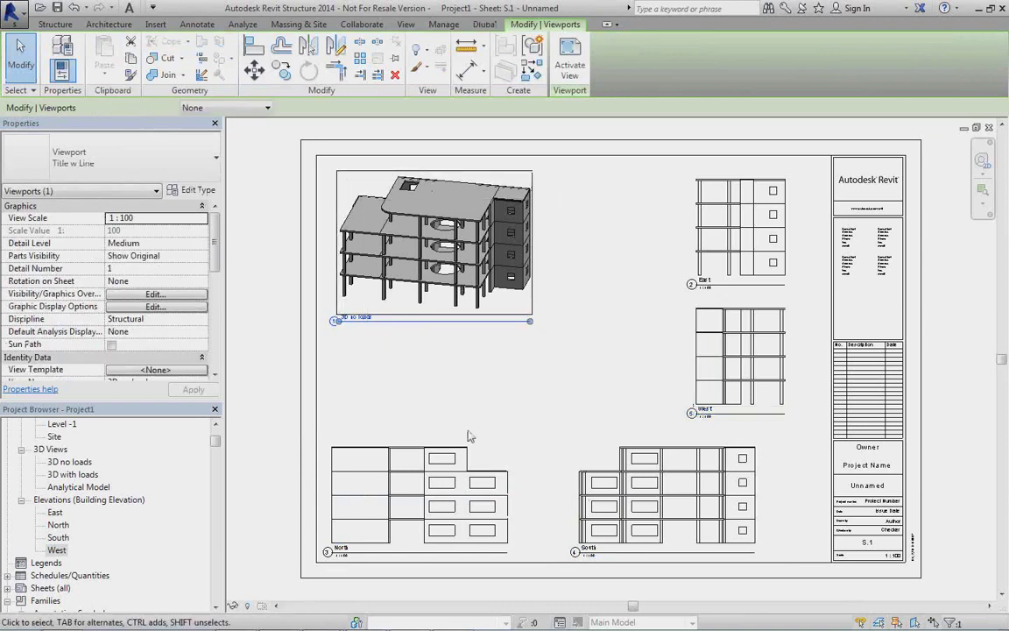
pyautogui.click(458, 482)
pyautogui.moveTo(457, 482); pyautogui.dragTo(475, 456)
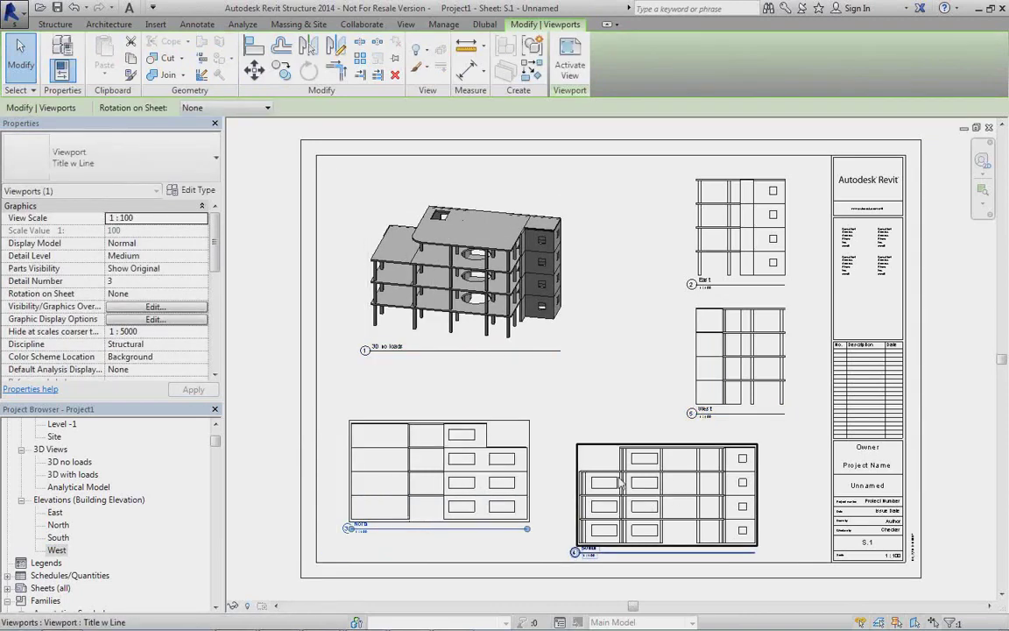
pyautogui.moveTo(723, 377); pyautogui.dragTo(488, 520)
pyautogui.click(601, 408)
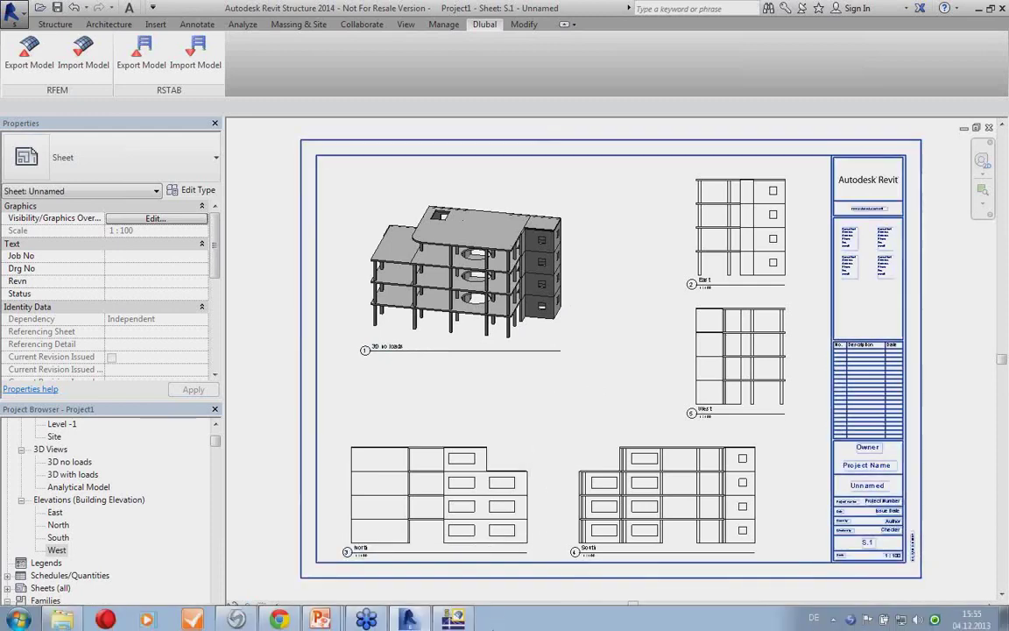
# Step: Switch to RFEM, then to the BIMWorkFlowRevit.pptx slideshow in PowerPoint, and advance to the More Information slide
pyautogui.click(453, 618)
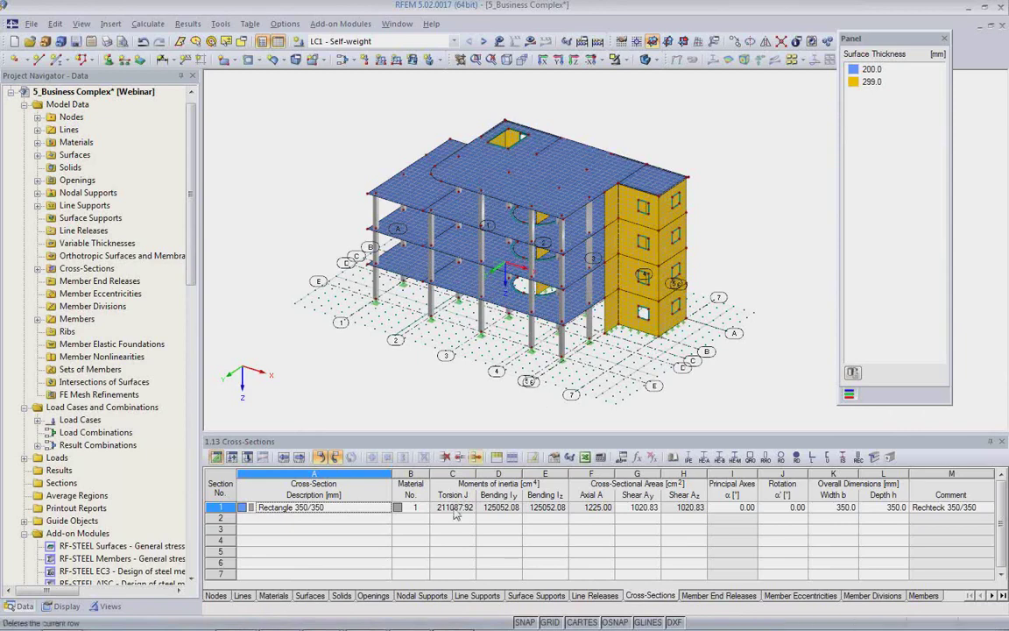
pyautogui.moveTo(407, 620)
pyautogui.moveTo(328, 621)
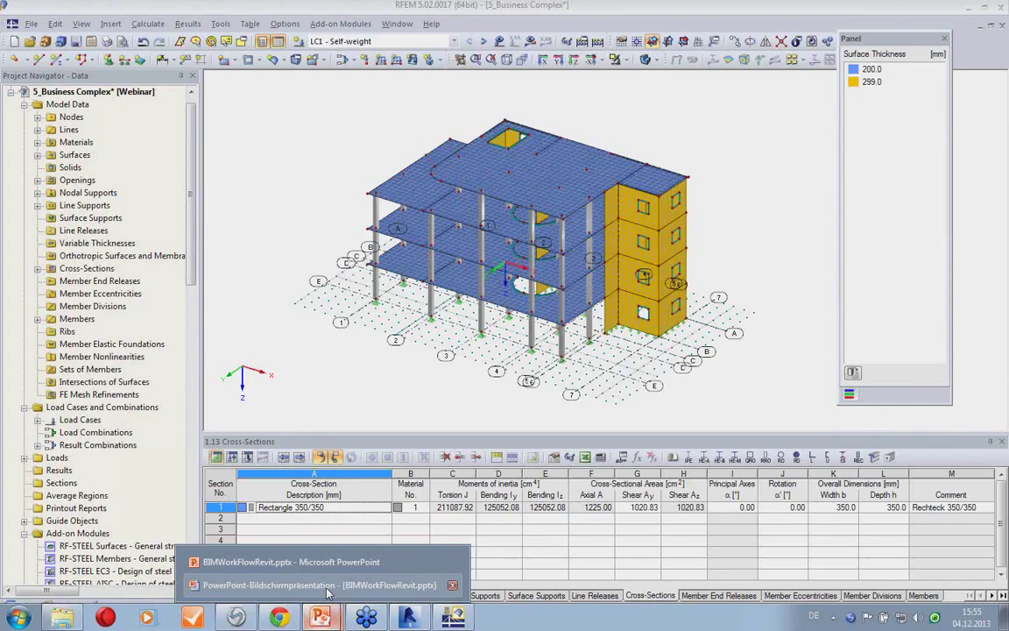
pyautogui.click(327, 589)
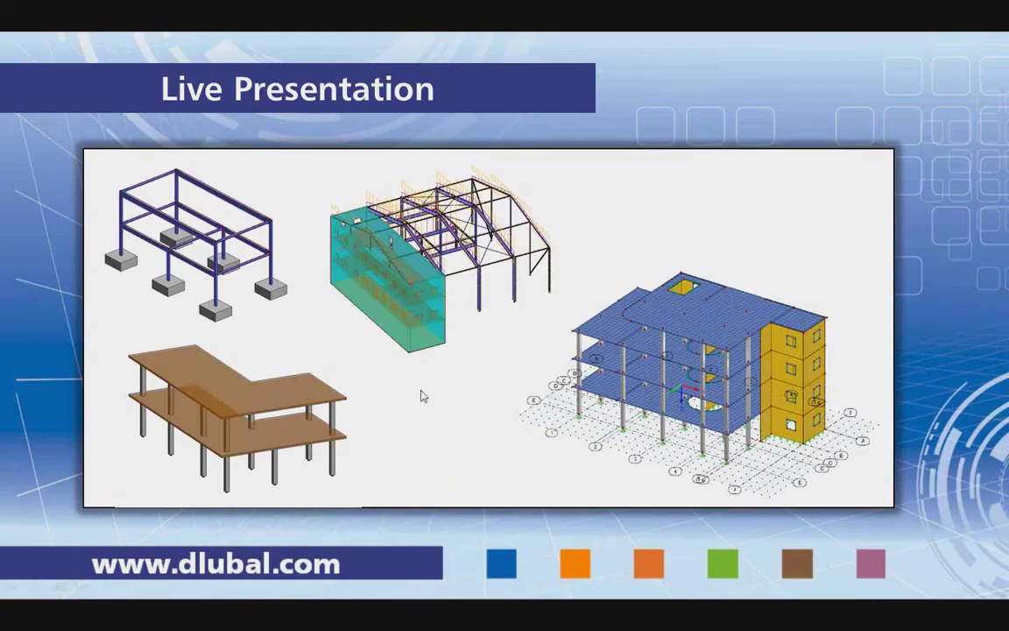
pyautogui.press('Right')
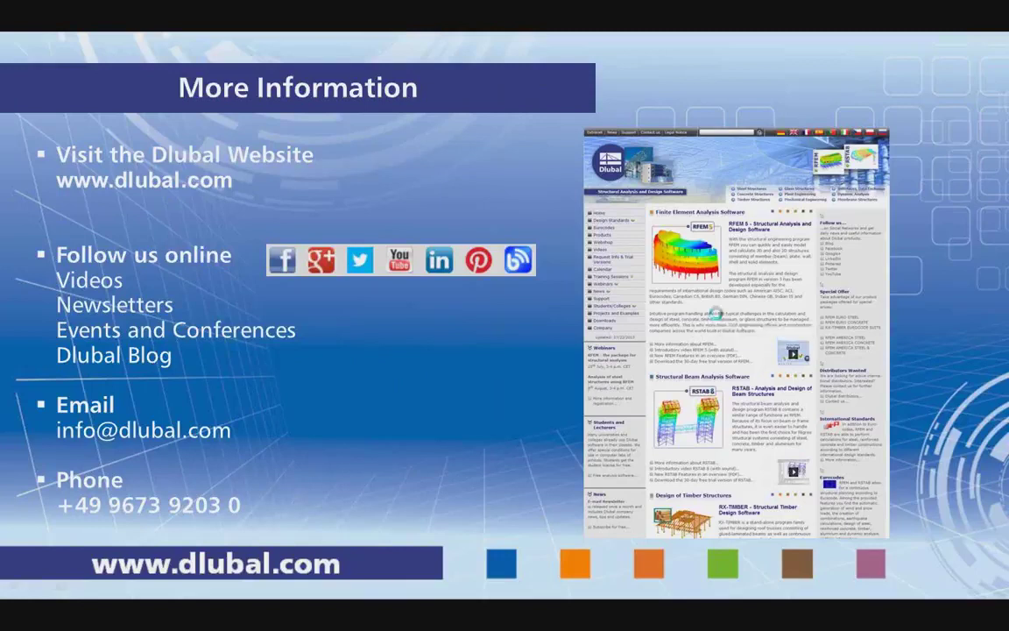
# Step: Open the Dlubal website from the slide and look through its BIM Planning page
pyautogui.click(720, 318)
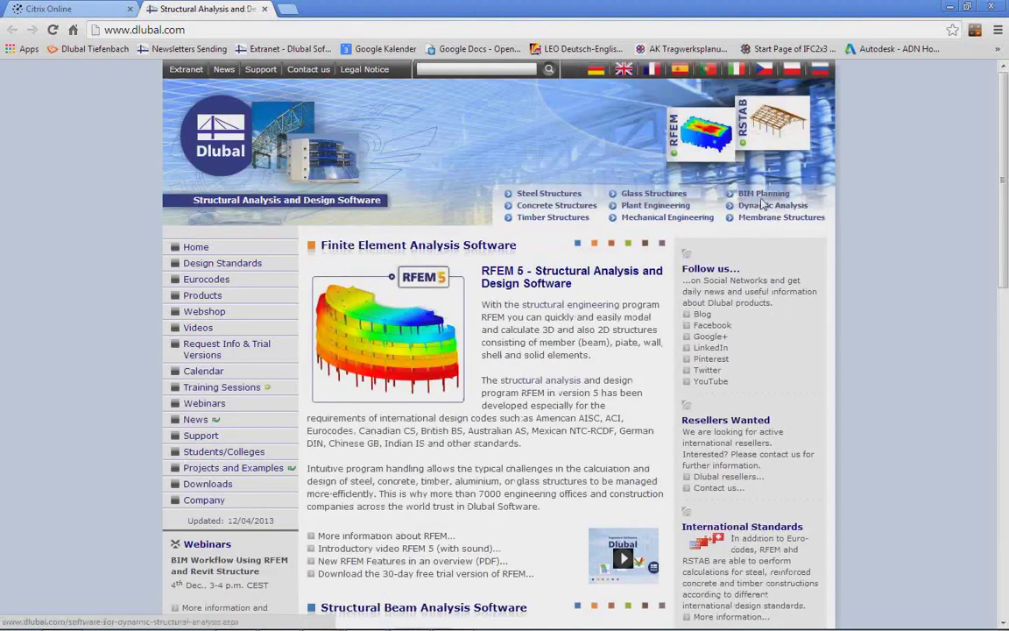
pyautogui.click(763, 194)
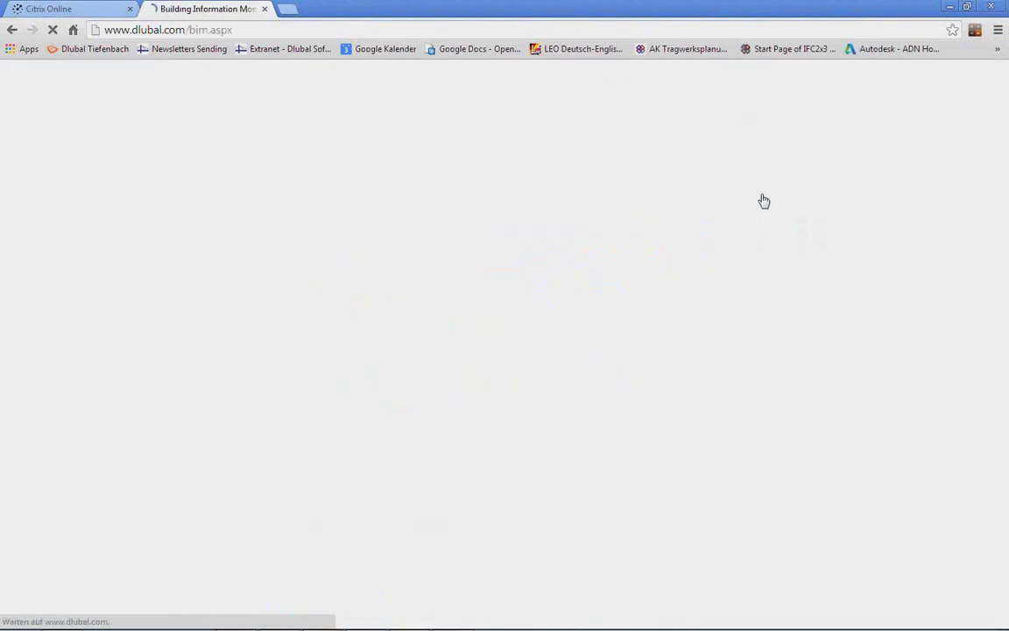
pyautogui.scroll(-1, 562, 472)
pyautogui.scroll(-1, 562, 473)
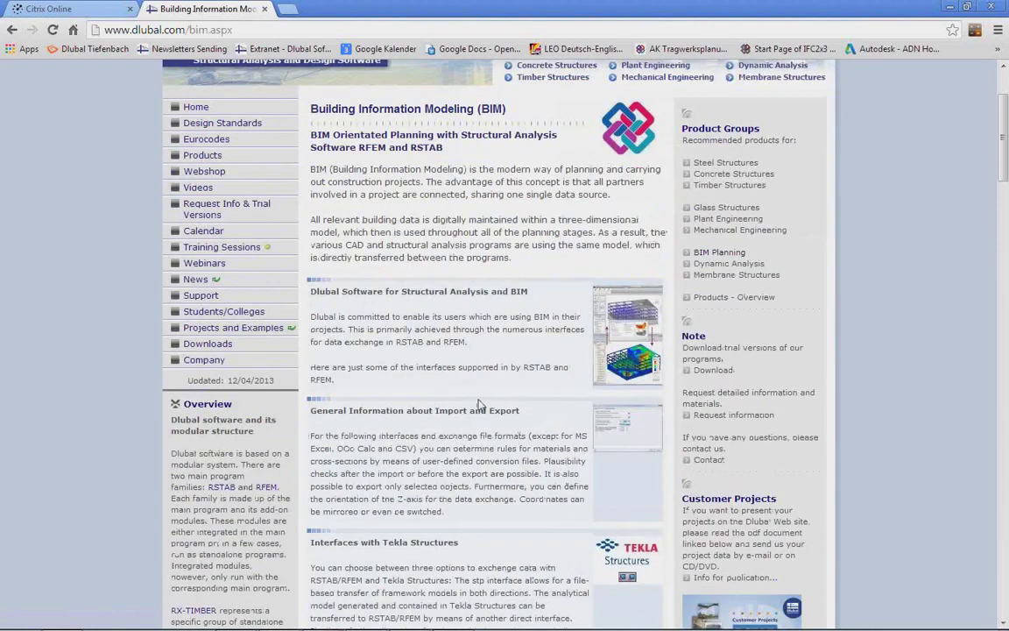
pyautogui.scroll(-10, 477, 420)
pyautogui.scroll(10, 478, 411)
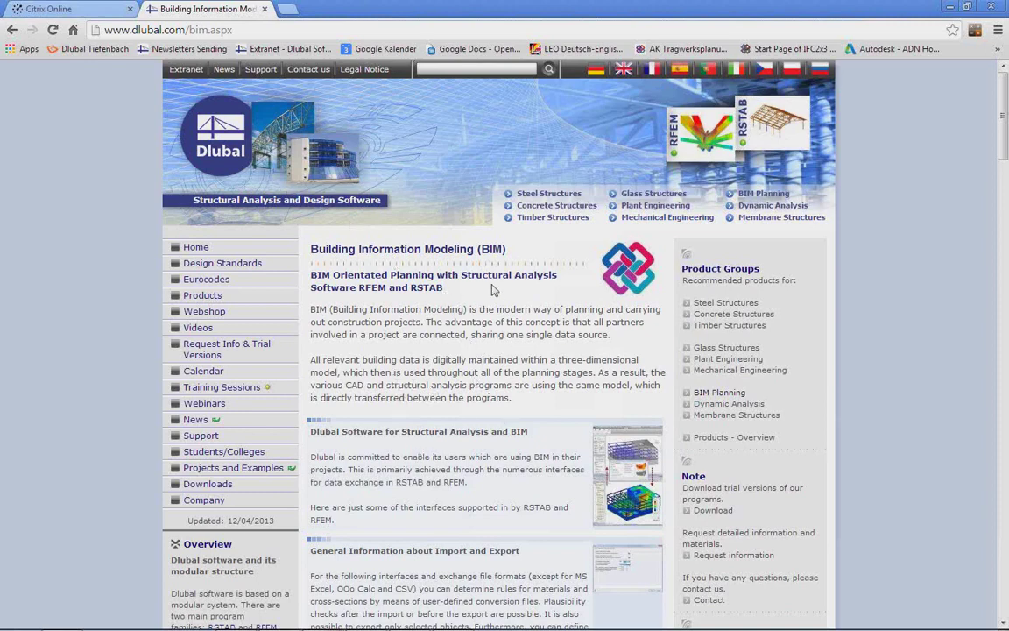
# Step: Return to the English Dlubal home page, open the Dlubal Blog and look through its latest posts
pyautogui.click(629, 70)
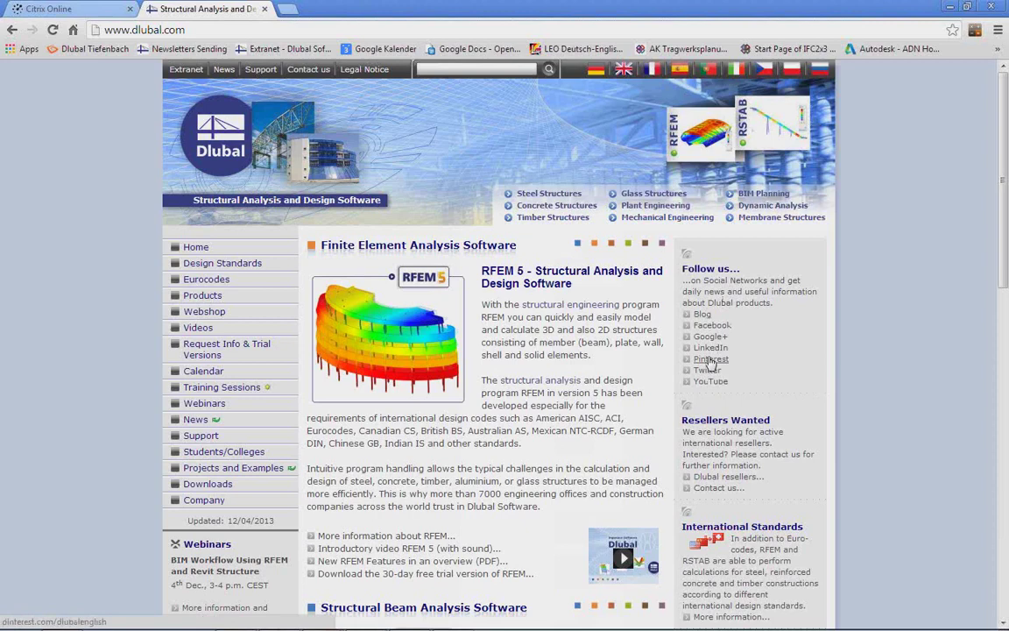
pyautogui.click(703, 315)
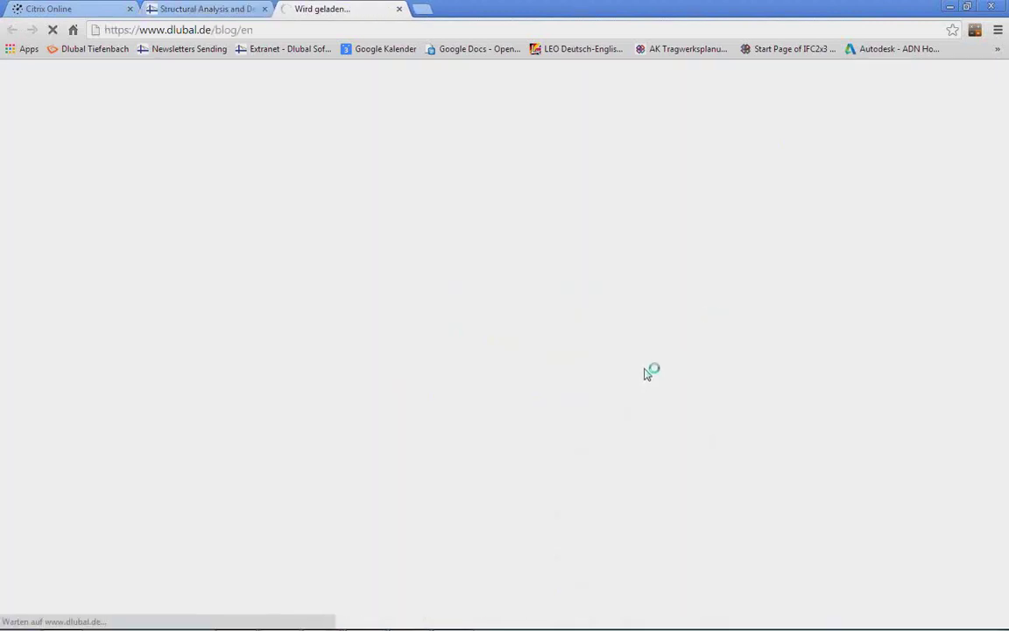
pyautogui.scroll(-3, 633, 337)
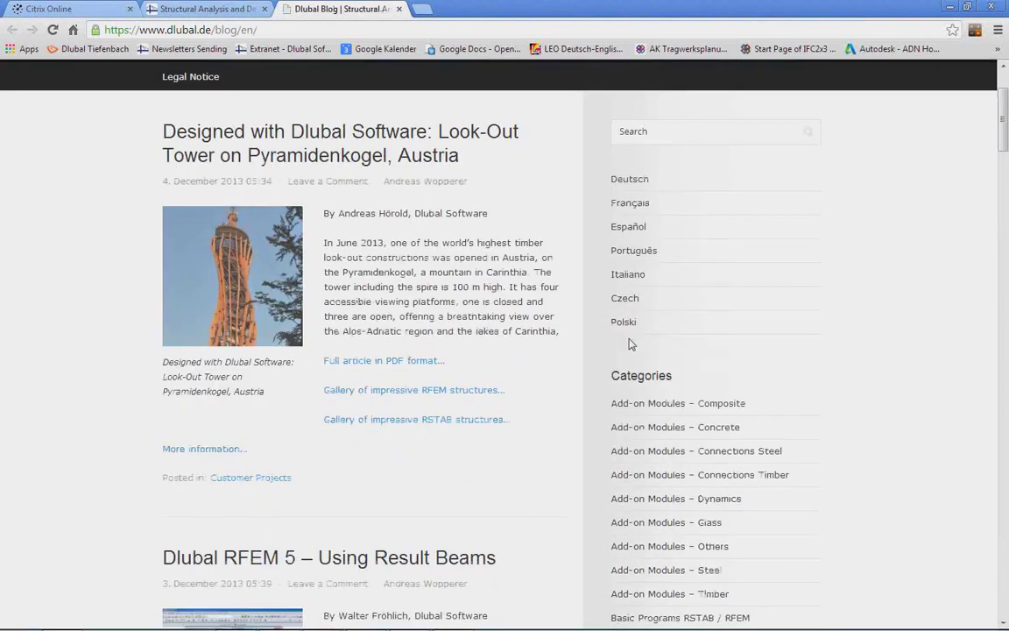
pyautogui.scroll(-3, 567, 306)
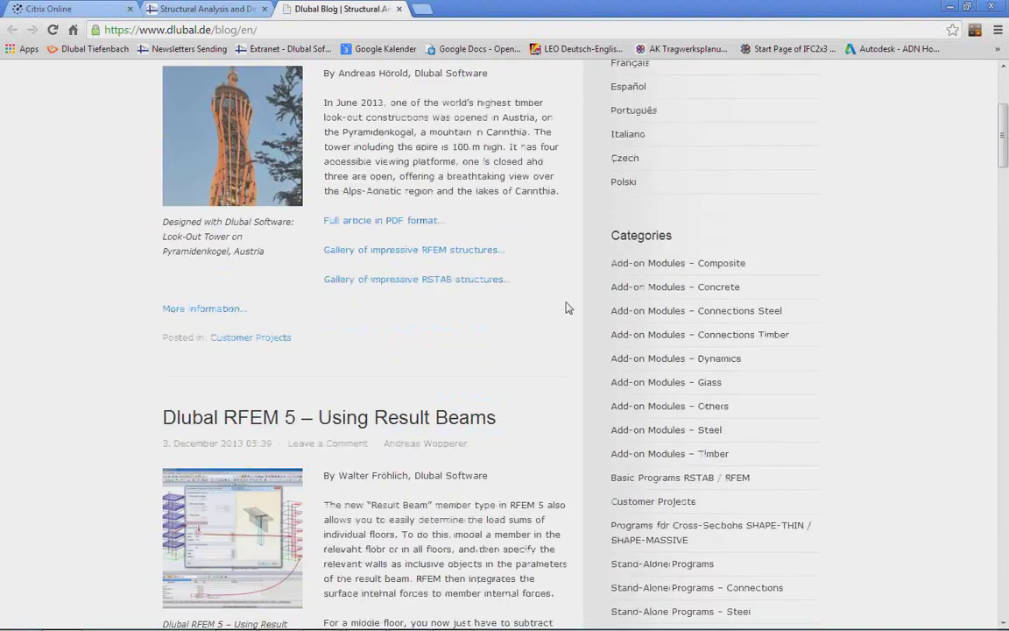
pyautogui.scroll(-2, 566, 307)
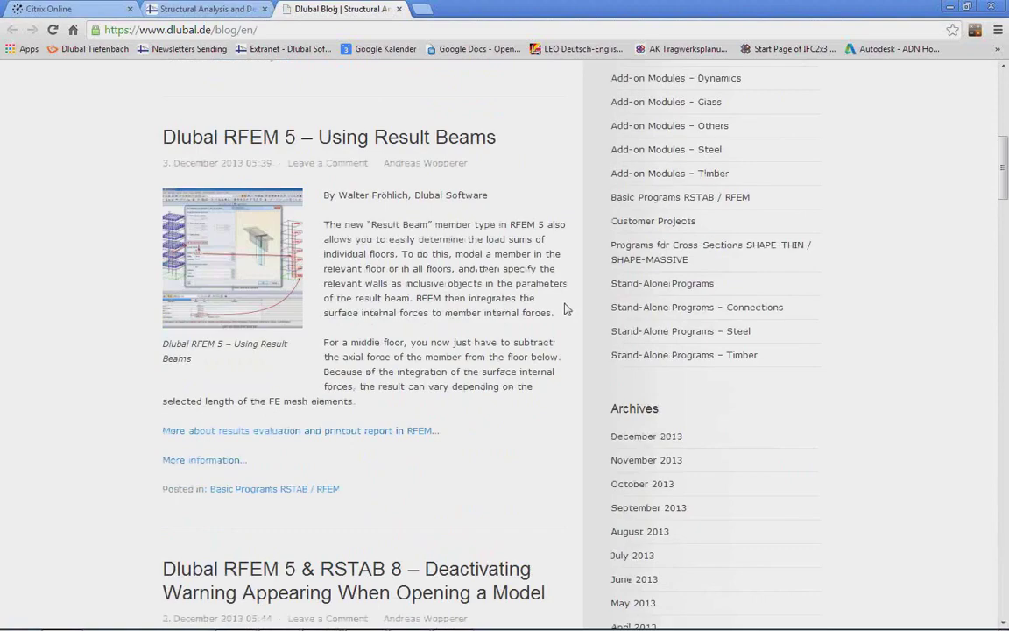
pyautogui.scroll(-2, 564, 312)
pyautogui.scroll(-3, 563, 311)
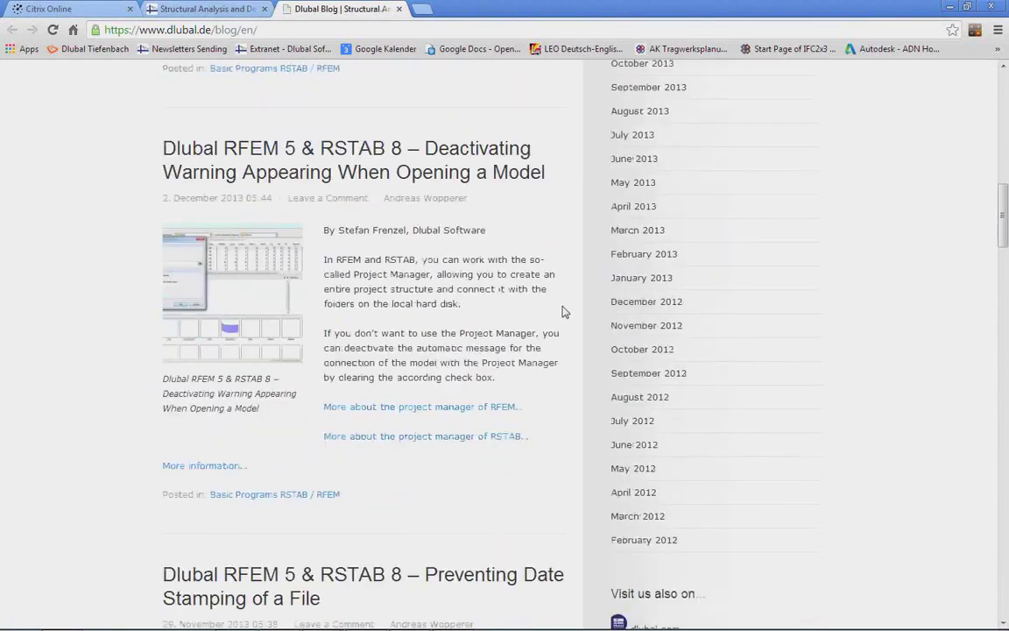
pyautogui.scroll(11, 564, 311)
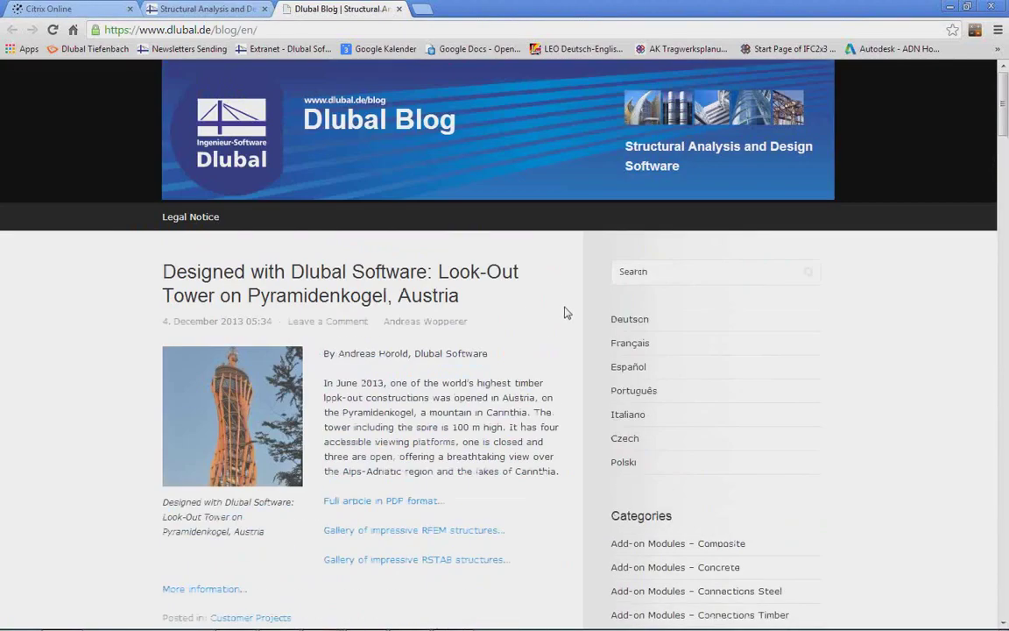
# Step: Return to the Dlubal home page, show the More Information slide in PowerPoint and switch back to the website in Chrome
pyautogui.click(240, 16)
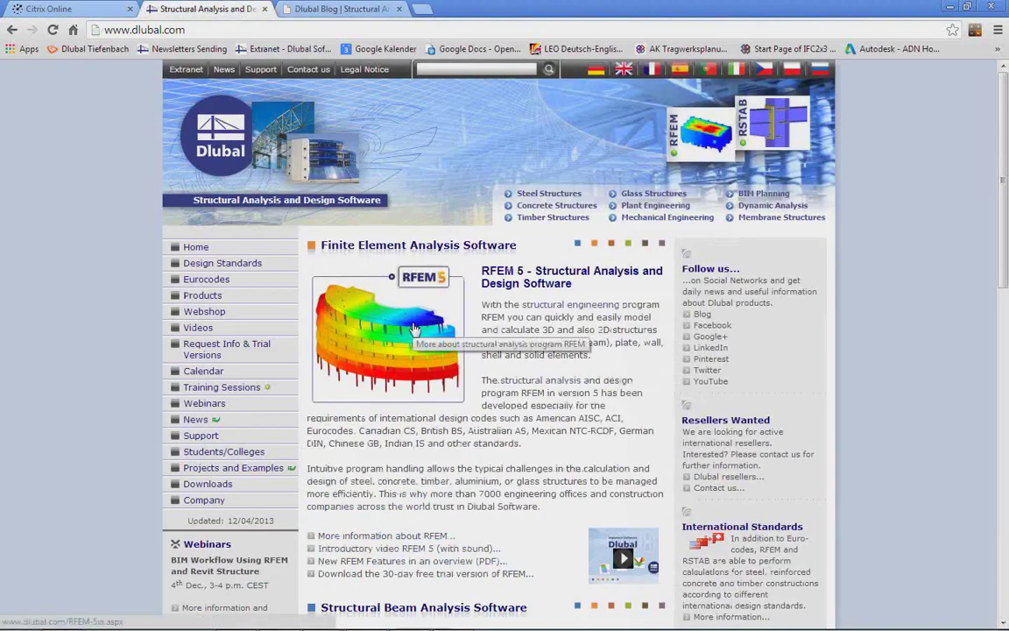
pyautogui.hotkey('alt', 'Tab')
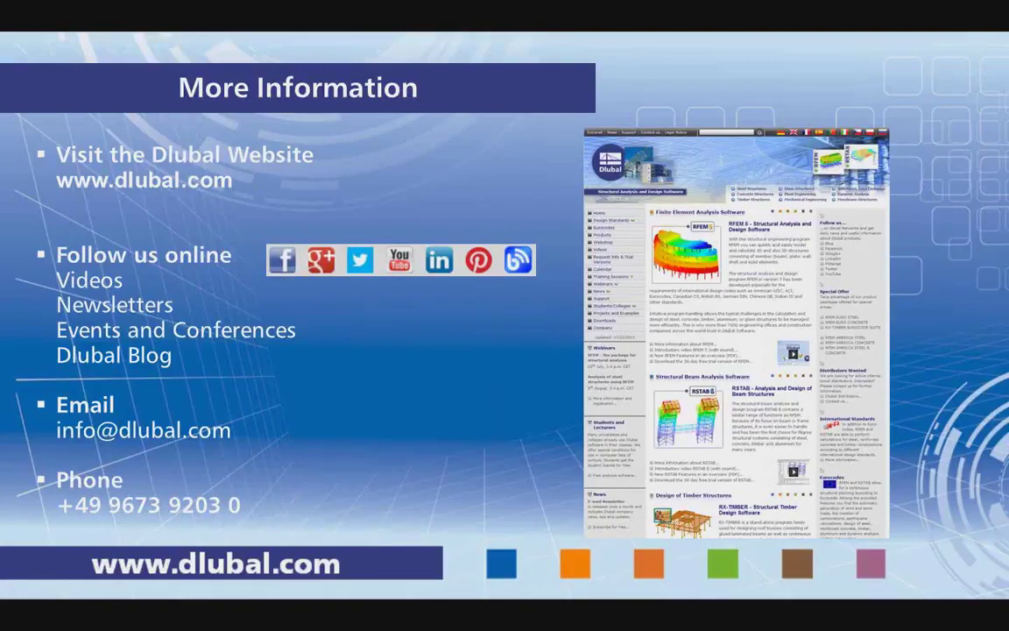
pyautogui.hotkey('alt', 'Tab')
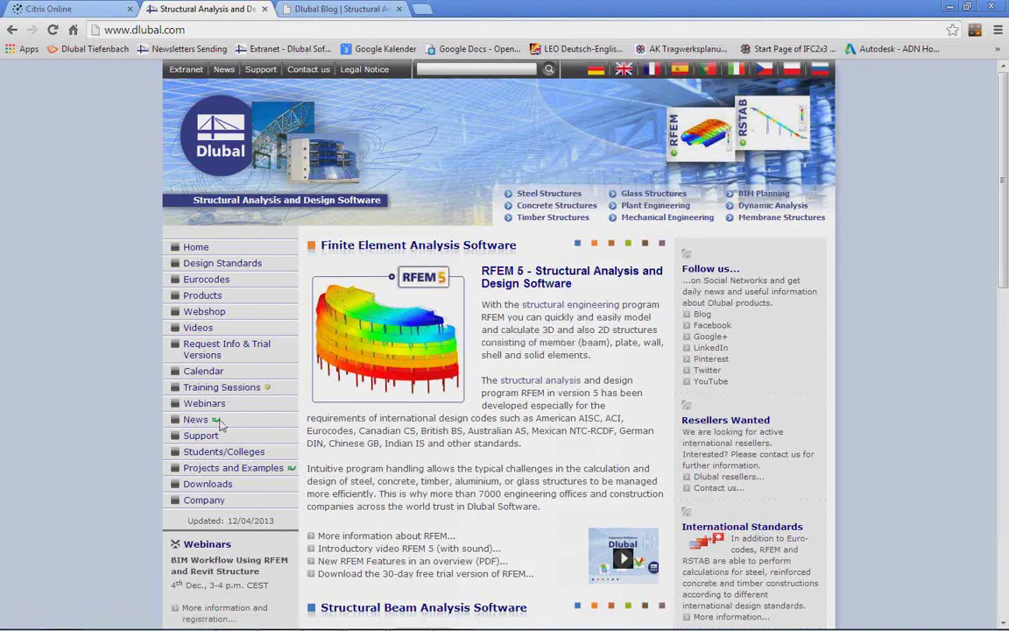
# Step: Open the trial version downloads page, follow its First steps link and look through the For Beginners page
pyautogui.click(210, 484)
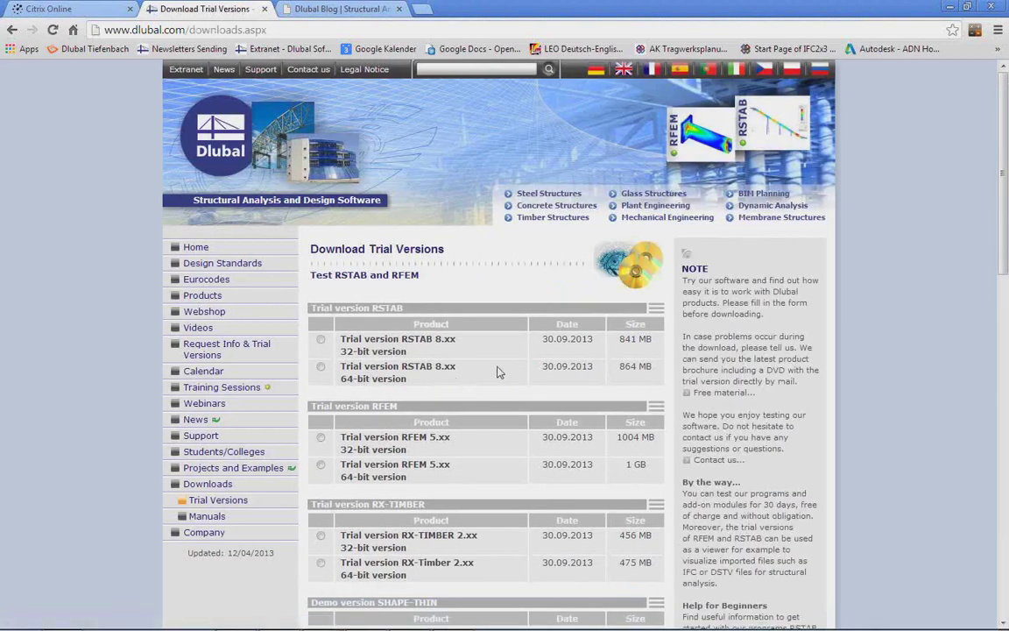
pyautogui.scroll(-1, 504, 343)
pyautogui.scroll(-1, 507, 325)
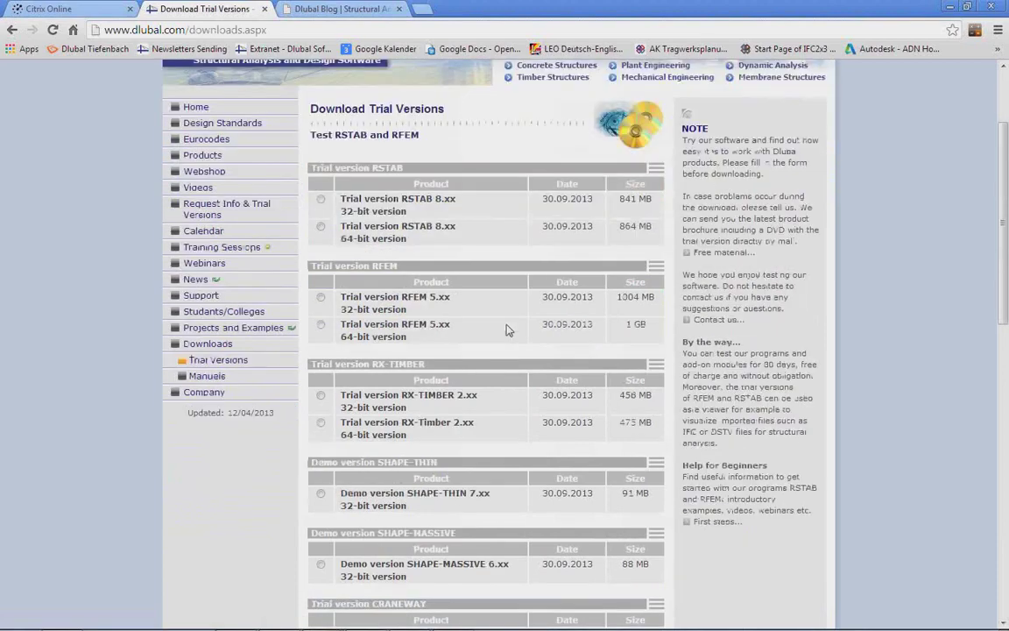
pyautogui.click(712, 523)
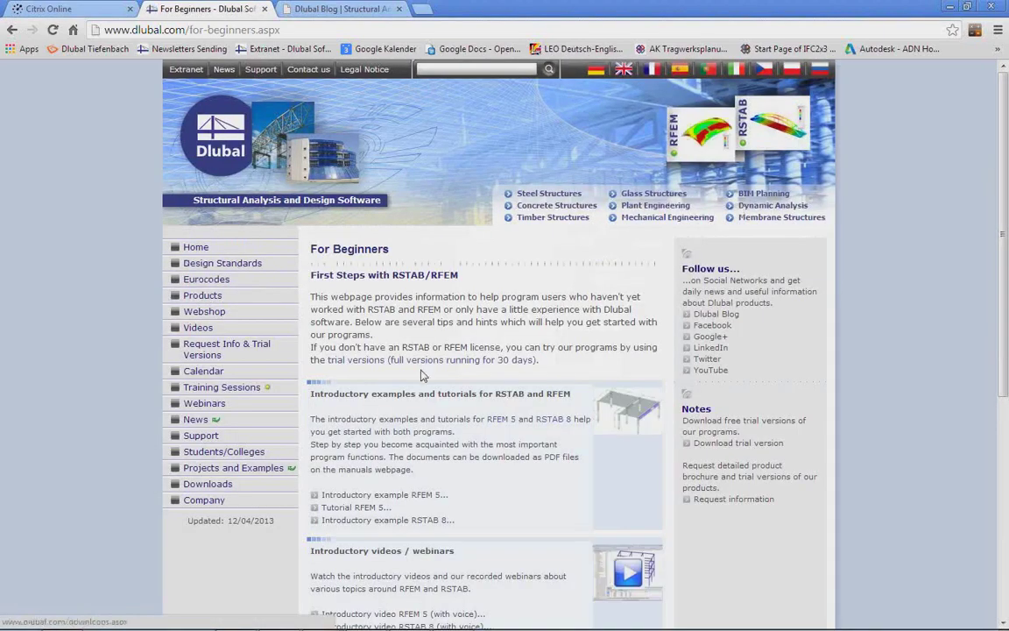
pyautogui.scroll(-1, 461, 360)
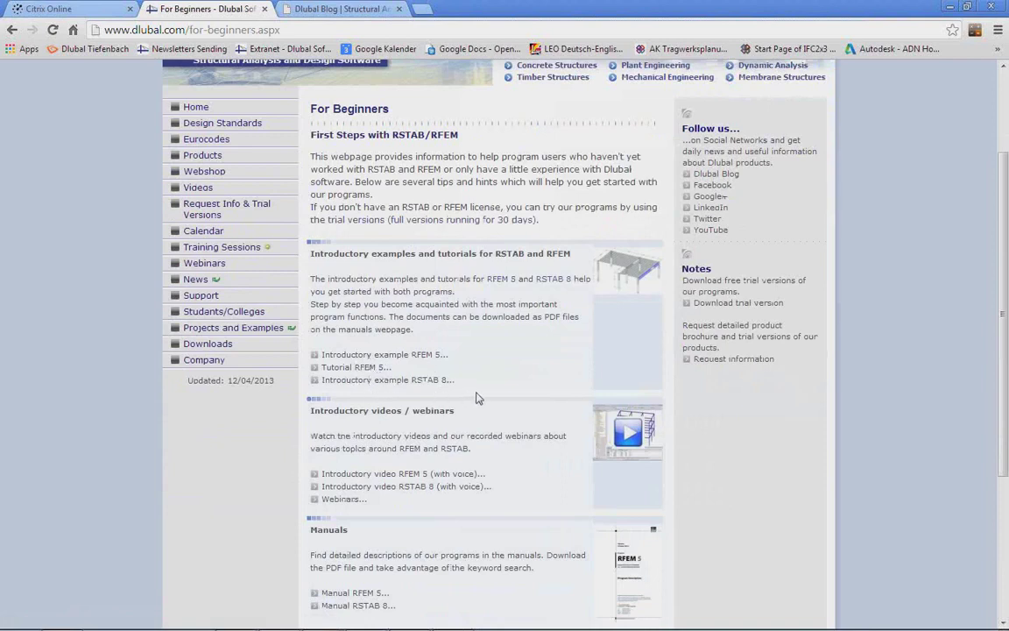
# Step: Open the Webinars page, look through the upcoming and previous webinars, and switch back to the PowerPoint slideshow
pyautogui.click(219, 266)
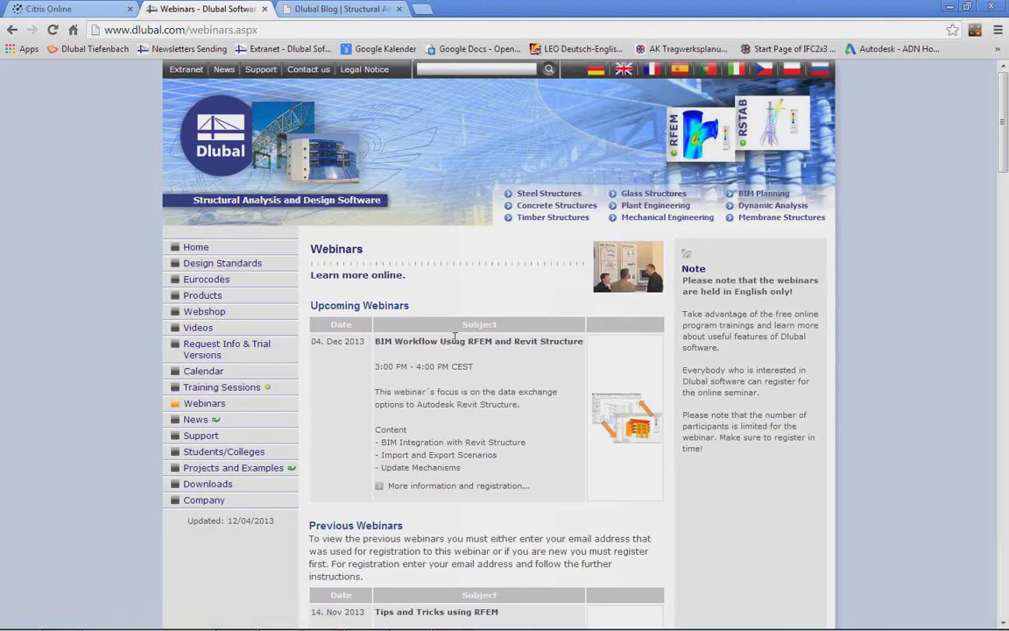
pyautogui.scroll(-3, 465, 306)
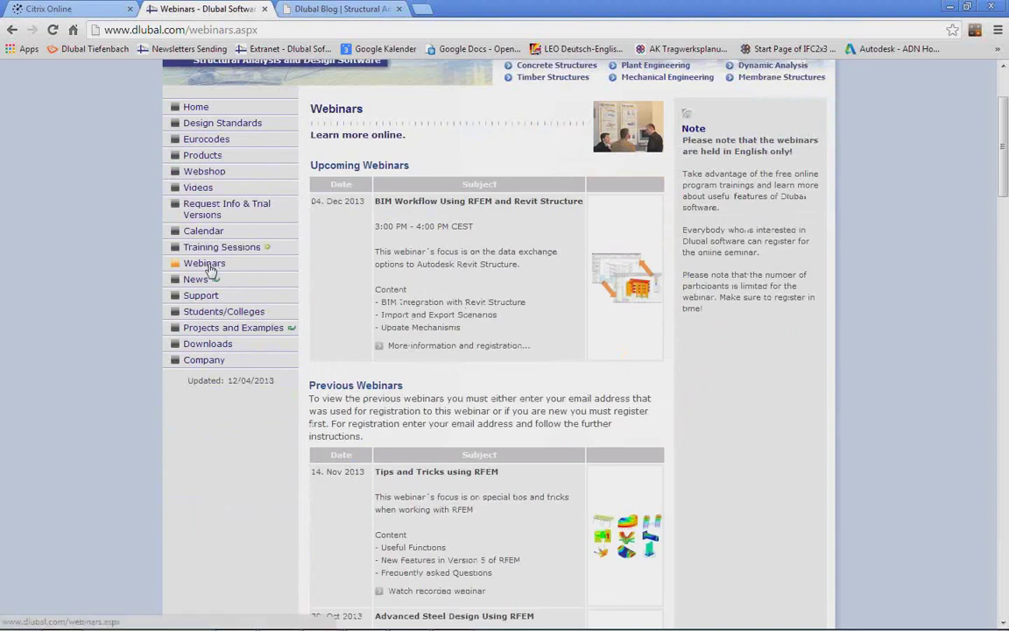
pyautogui.scroll(-15, 430, 283)
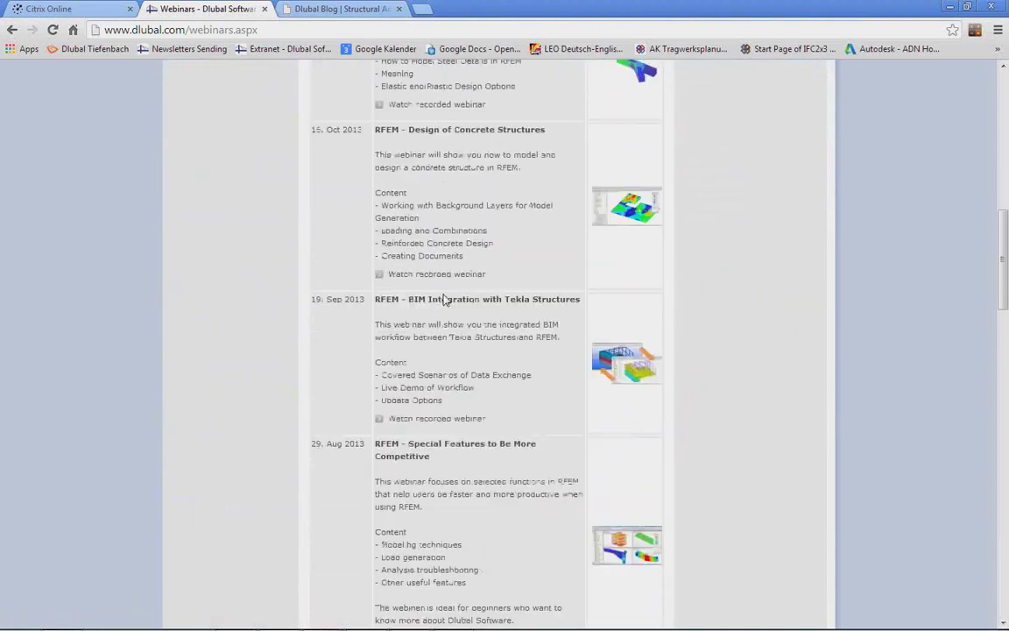
pyautogui.scroll(-3, 445, 300)
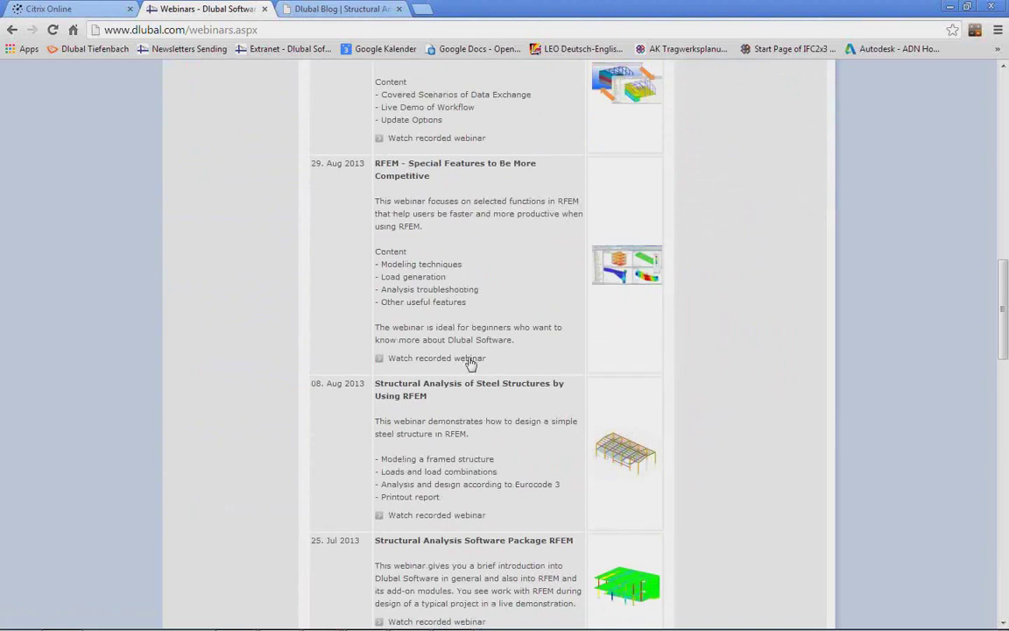
pyautogui.scroll(-5, 473, 375)
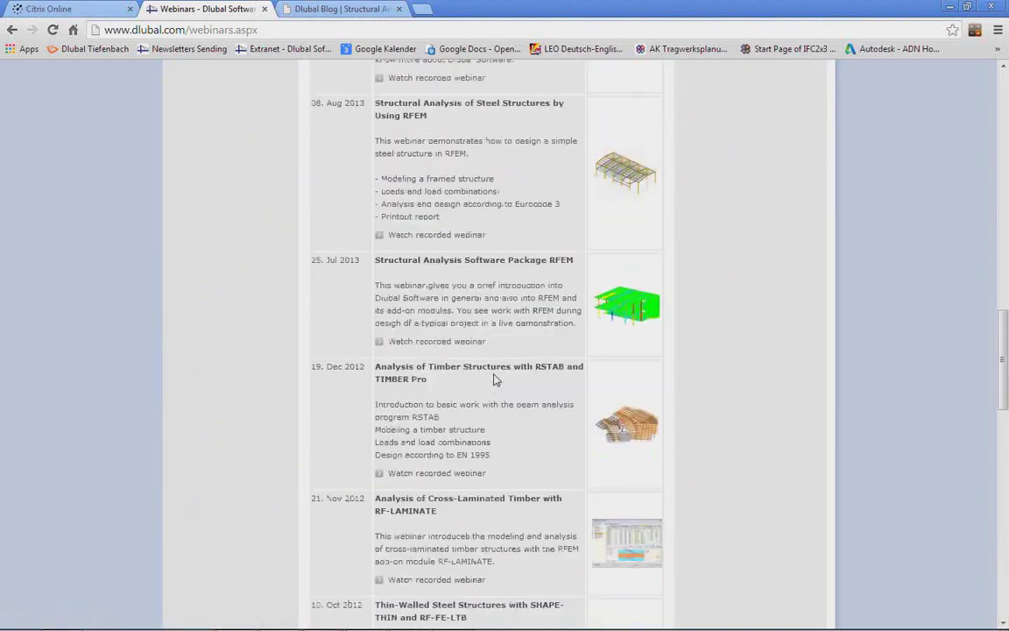
pyautogui.scroll(4, 494, 380)
pyautogui.scroll(10, 493, 379)
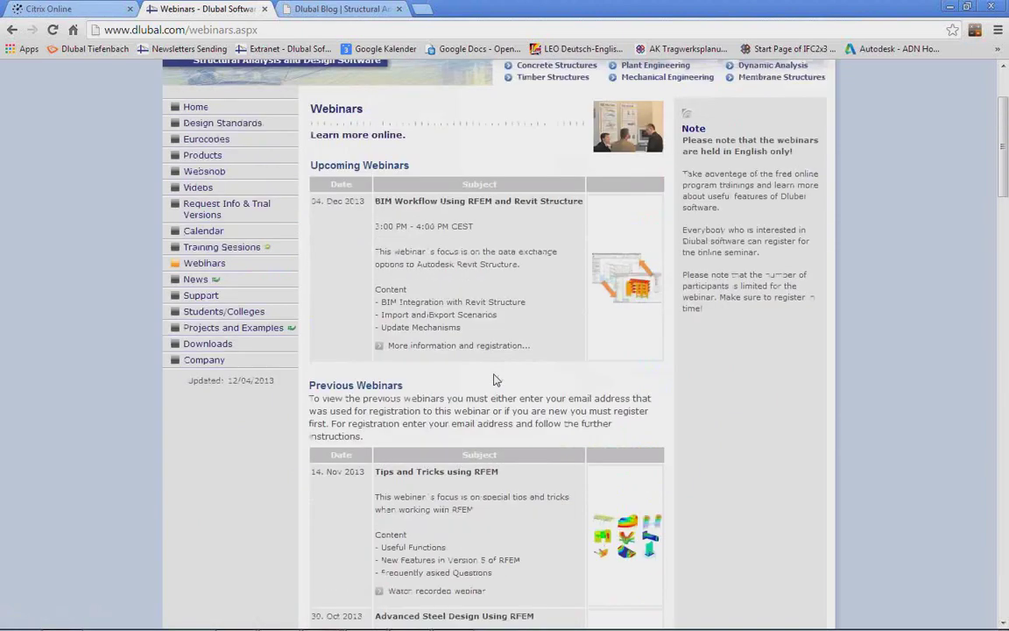
pyautogui.scroll(2, 494, 380)
pyautogui.hotkey('alt', 'Tab')
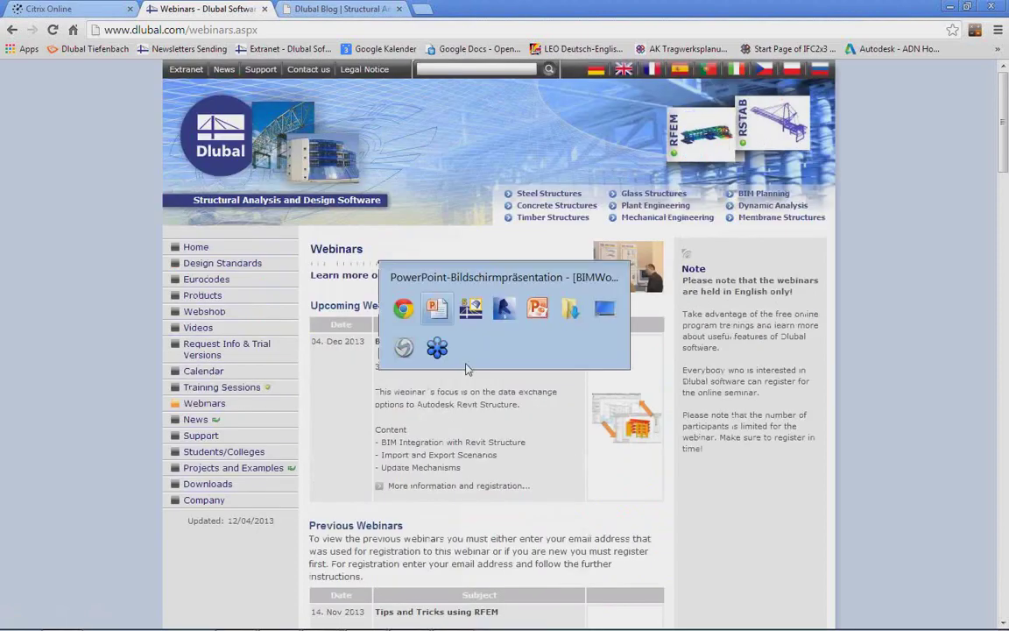